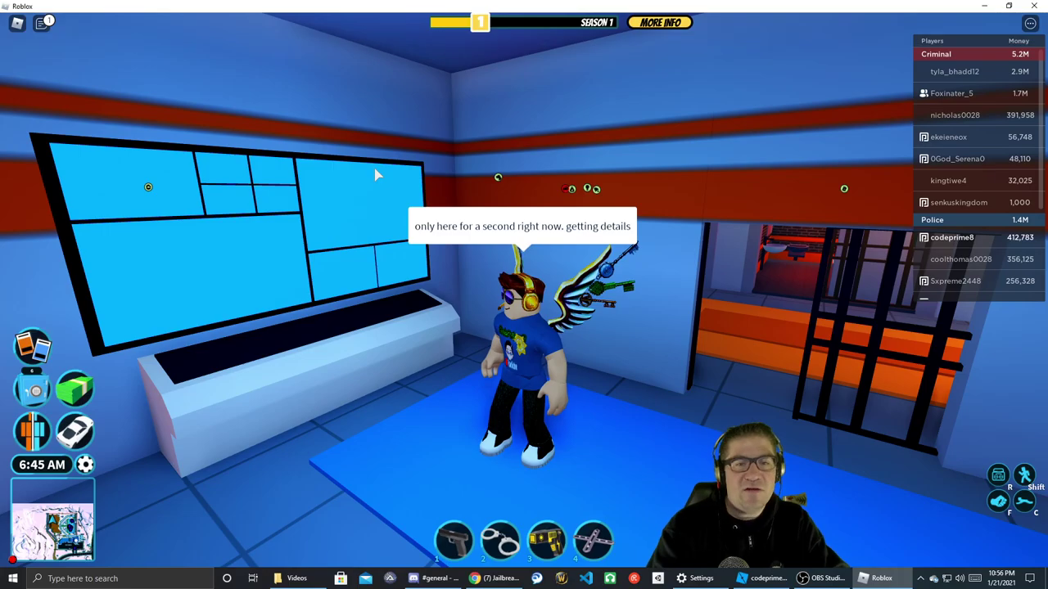
- Launch Winamp for background music, then return to the Roblox game
{"action": "right_click_drag", "start_coordinate": [455, 169], "coordinate": [462, 176]}
{"action": "key", "text": "super"}
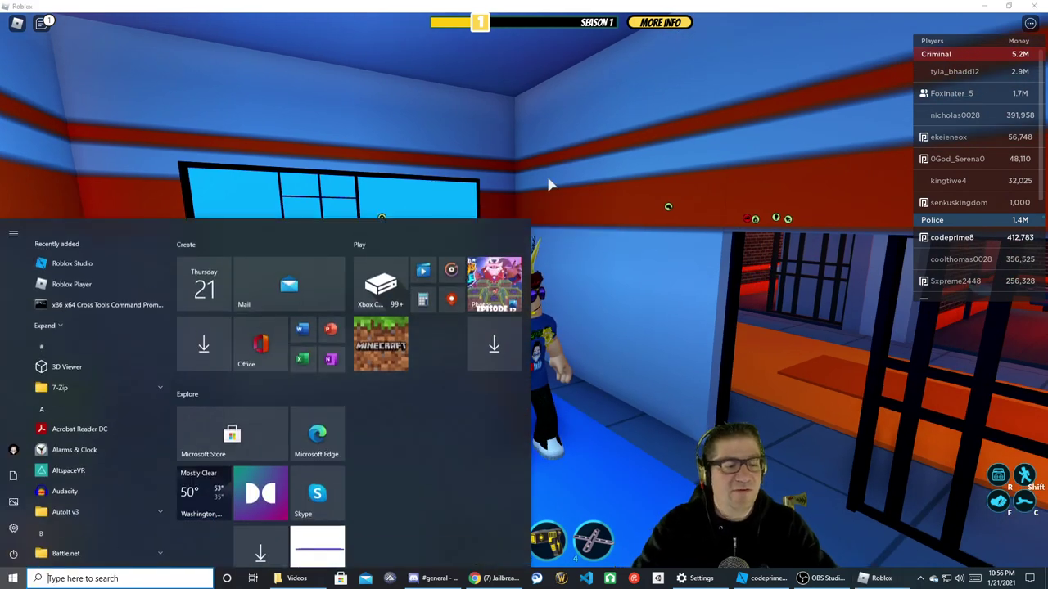
{"action": "type", "text": "win"}
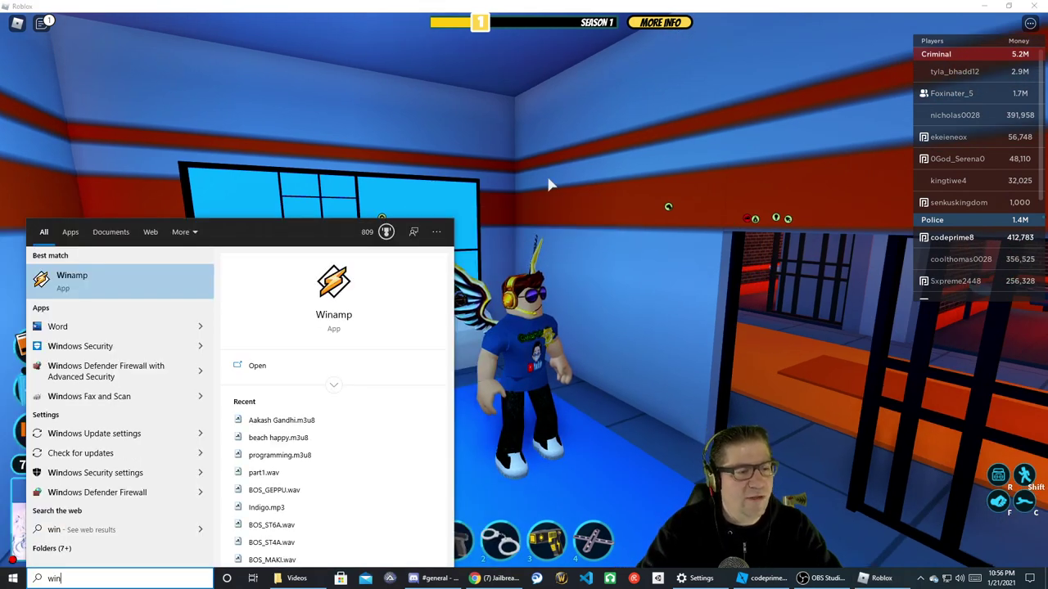
{"action": "key", "text": "Escape"}
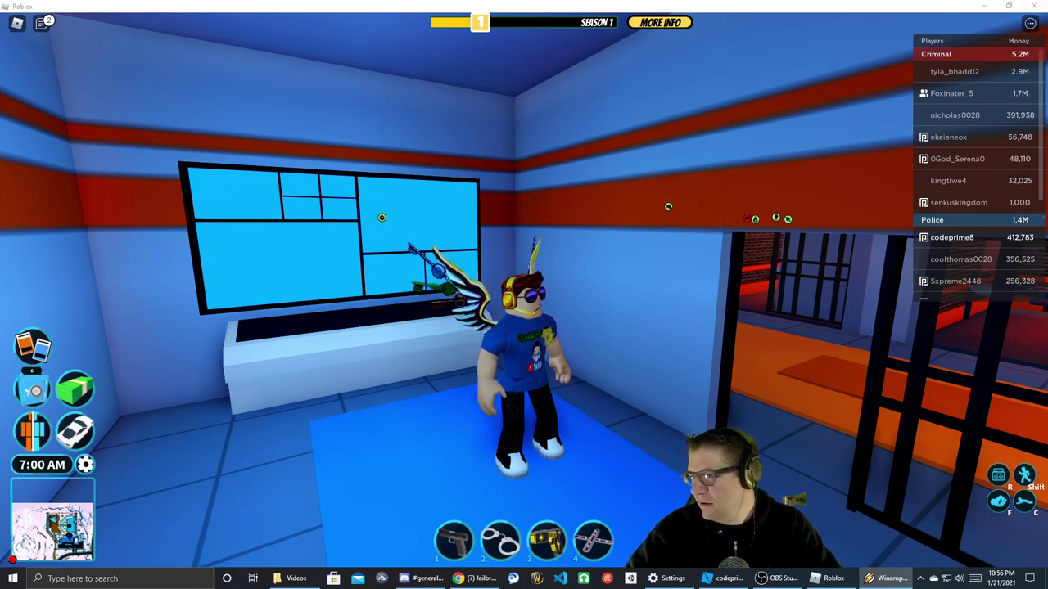
{"action": "left_click", "coordinate": [265, 455]}
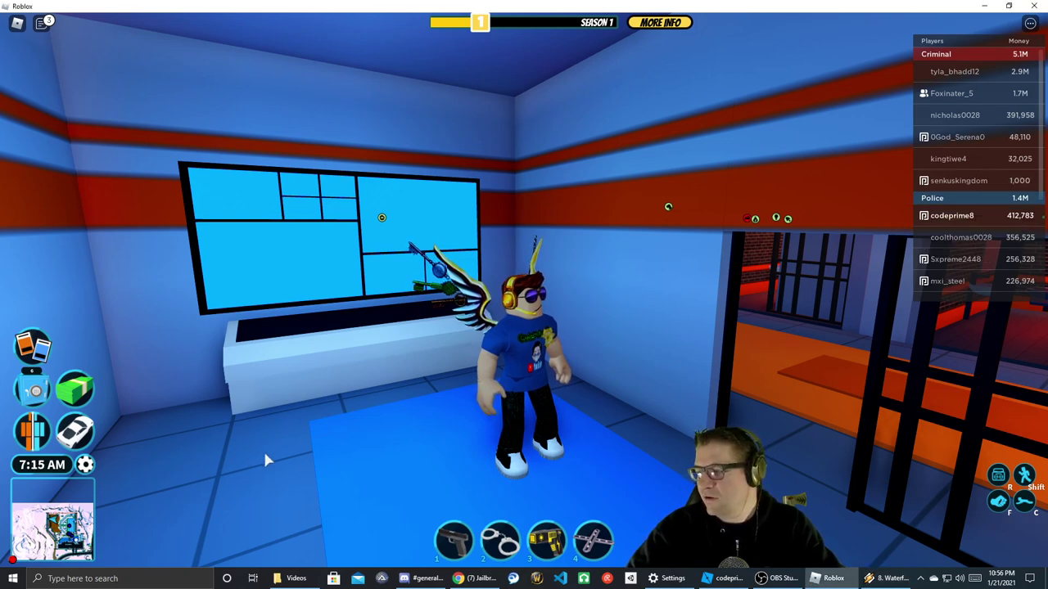
- Launch Word and open a new document for collecting the reference pictures
{"action": "key", "text": "super"}
{"action": "type", "text": "win"}
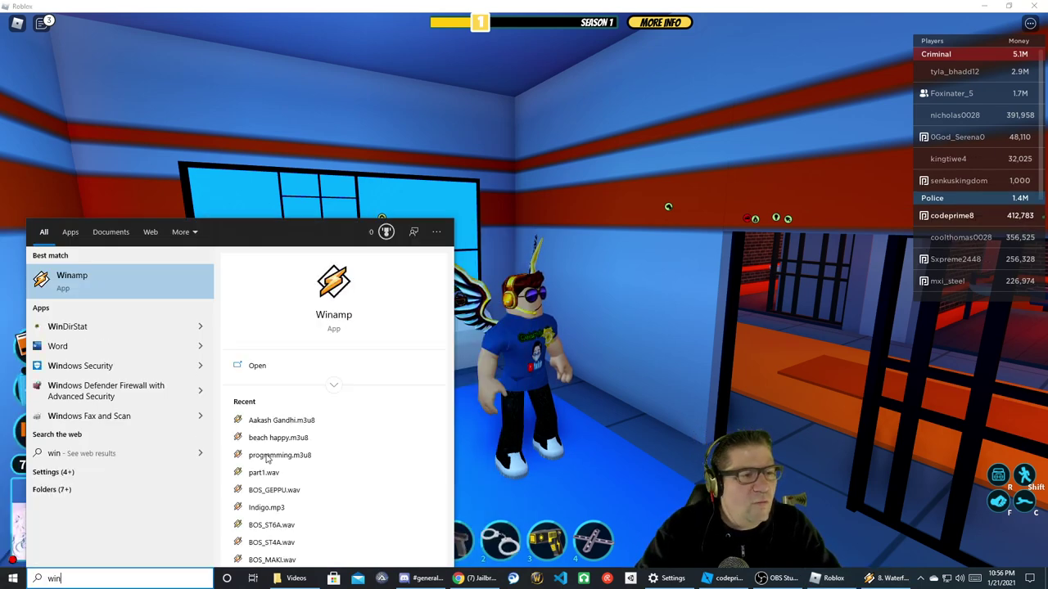
{"action": "type", "text": "word"}
{"action": "key", "text": "Return"}
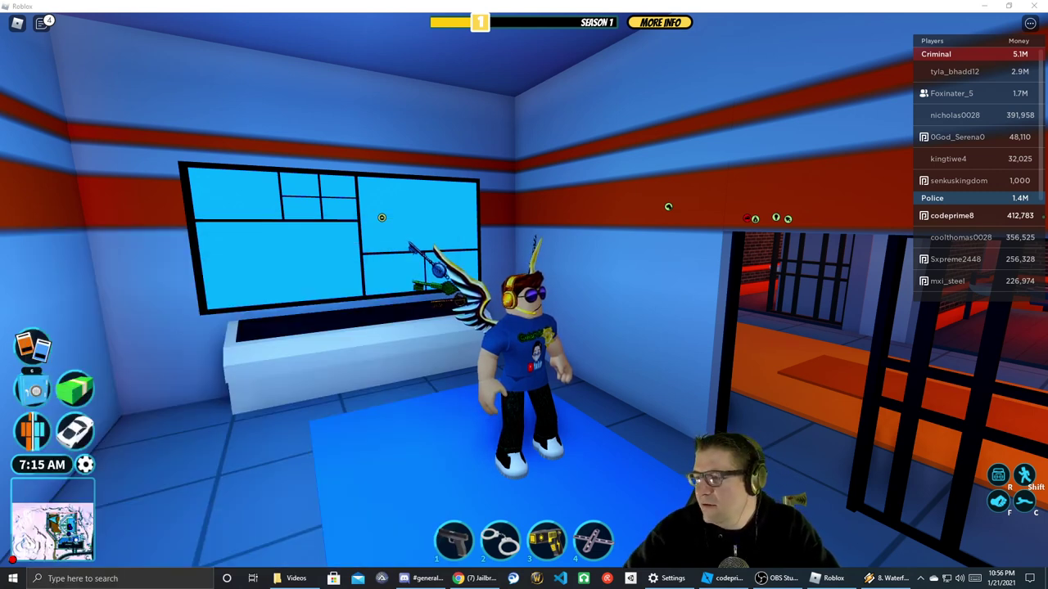
{"action": "left_click", "coordinate": [640, 279]}
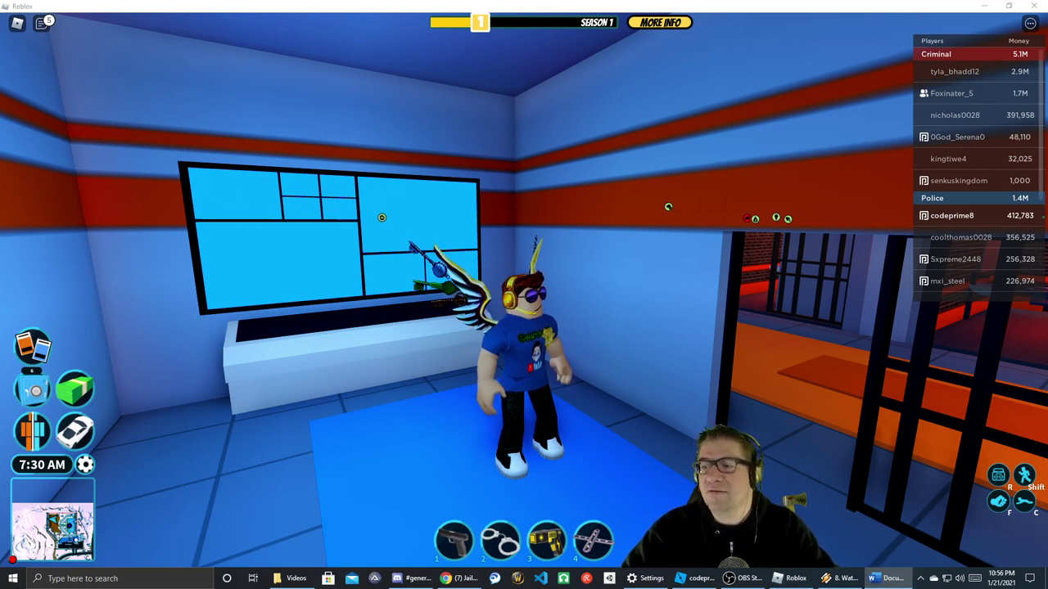
- Return to Roblox, face the camera down the police room toward the wall screen, and launch Snipping Tool
{"action": "left_click", "coordinate": [588, 259]}
{"action": "right_click_drag", "start_coordinate": [614, 256], "coordinate": [616, 262]}
{"action": "key", "text": "w"}
{"action": "key", "text": "w"}
{"action": "key", "text": "super"}
{"action": "type", "text": "sni"}
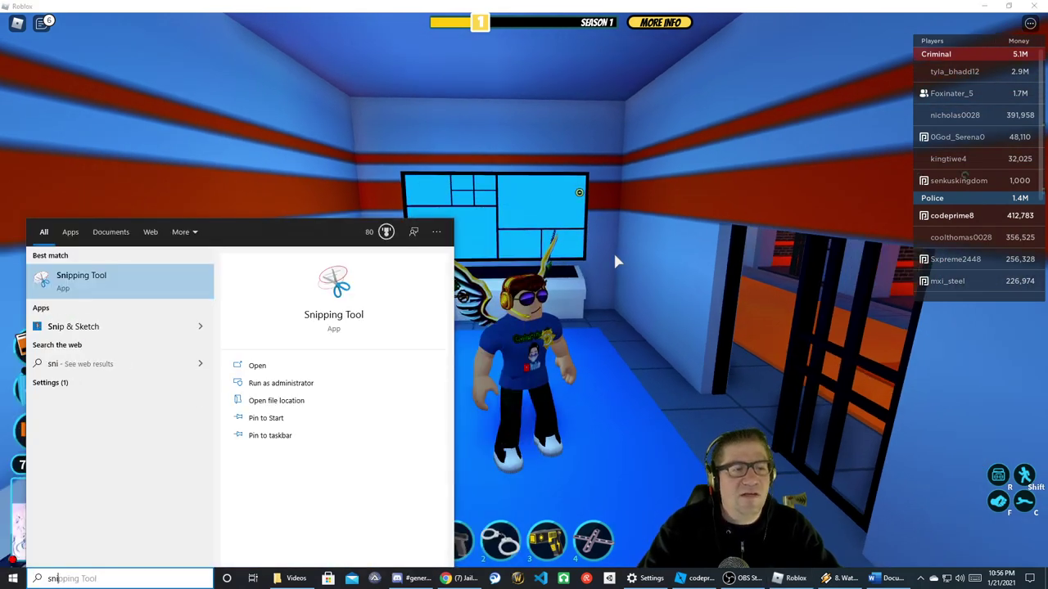
{"action": "key", "text": "Return"}
- Capture the police room with its wall screen and blue carpet as a rectangular snip, then switch to the Word document
{"action": "left_click", "coordinate": [105, 173]}
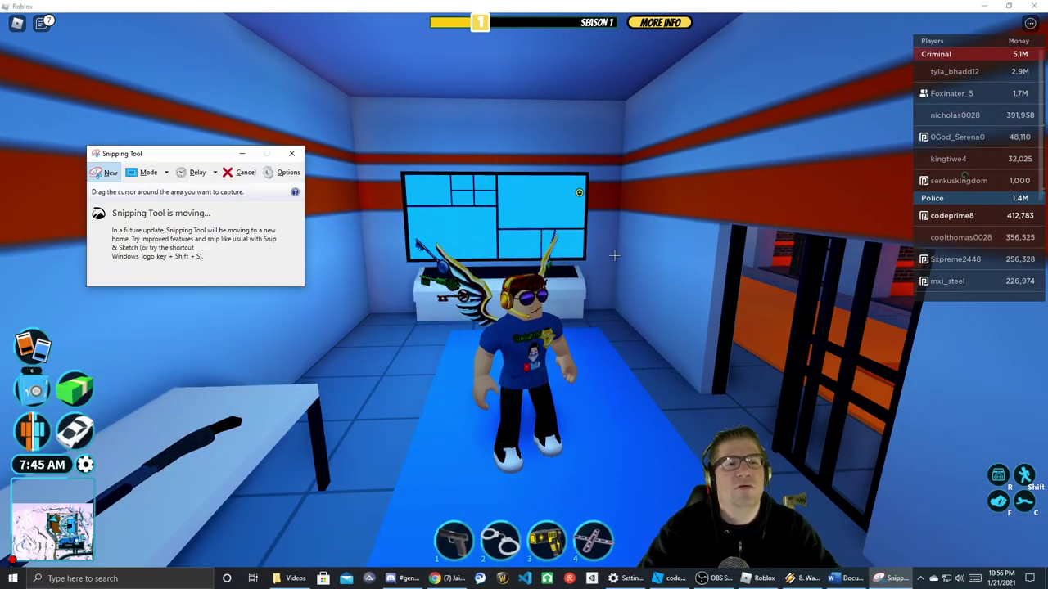
{"action": "left_click_drag", "start_coordinate": [248, 38], "coordinate": [841, 514]}
{"action": "mouse_move", "coordinate": [316, 15]}
{"action": "left_mouse_down"}
{"action": "mouse_move", "coordinate": [1047, 148]}
{"action": "mouse_move", "coordinate": [322, 29]}
{"action": "left_mouse_up"}
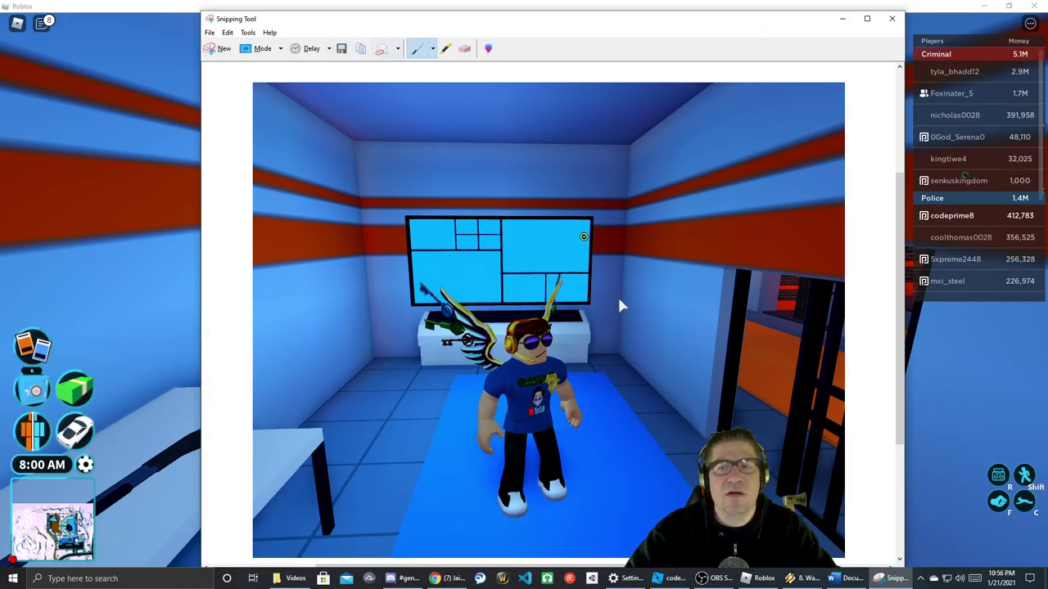
{"action": "key", "text": "alt+Tab"}
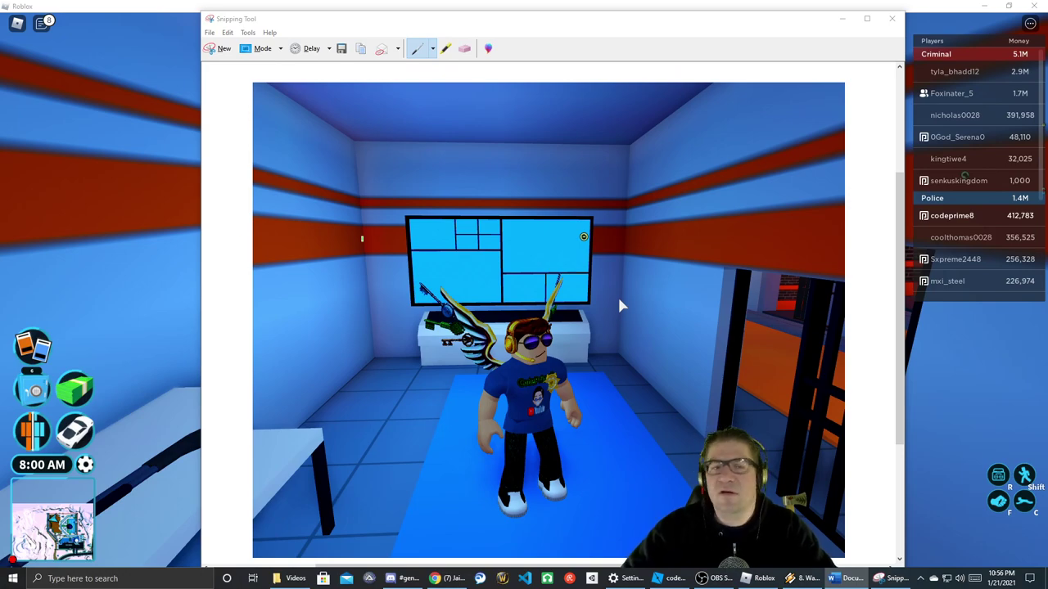
- Return to Roblox and turn the character and camera toward the police room's barred door and barred window
{"action": "left_click", "coordinate": [81, 270]}
{"action": "key", "text": "s"}
{"action": "right_click_drag", "start_coordinate": [158, 260], "coordinate": [157, 260]}
{"action": "key", "text": "w"}
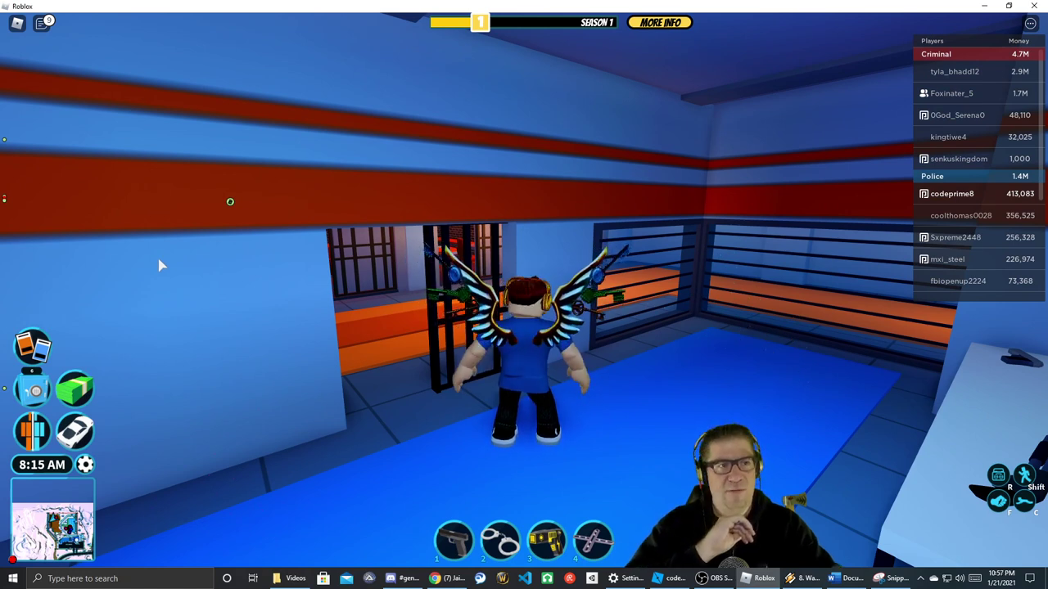
{"action": "key", "text": "w"}
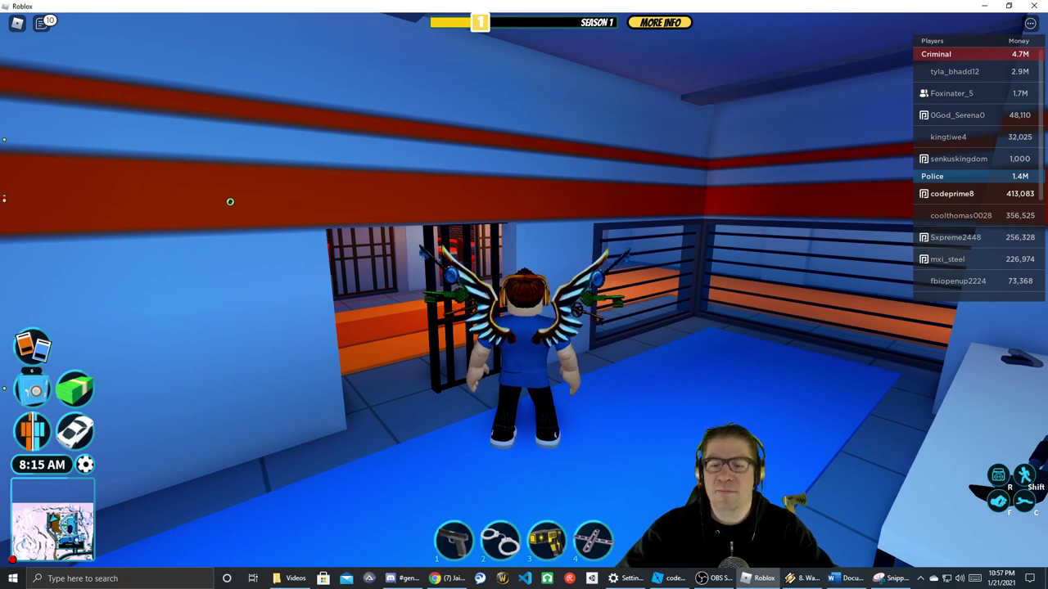
- Snip the view of the police room's barred door and window, then switch to the Word document
{"action": "left_click", "coordinate": [893, 582]}
{"action": "left_click", "coordinate": [219, 49]}
{"action": "left_click_drag", "start_coordinate": [210, 121], "coordinate": [801, 461]}
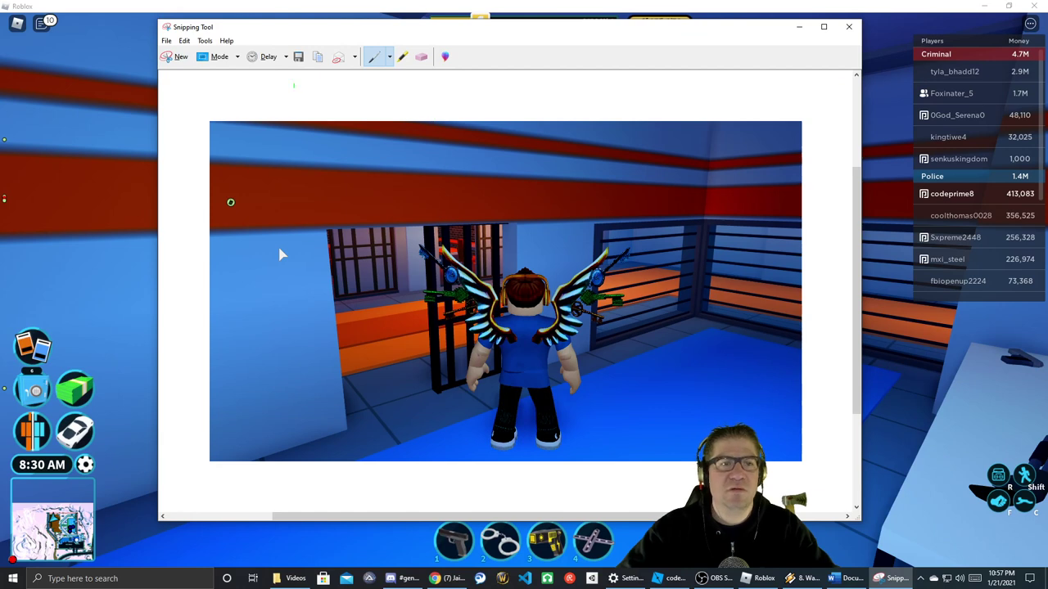
{"action": "key", "text": "alt+Tab"}
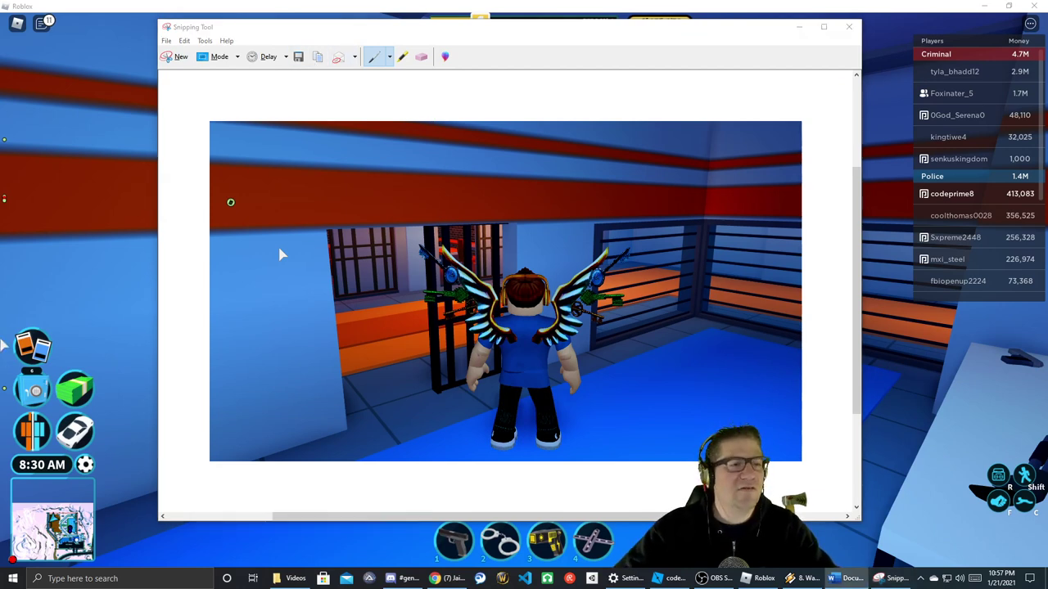
- Return to Roblox and walk into the cell corridor, framing its length with the ceiling light in view
{"action": "key", "text": "alt+Tab"}
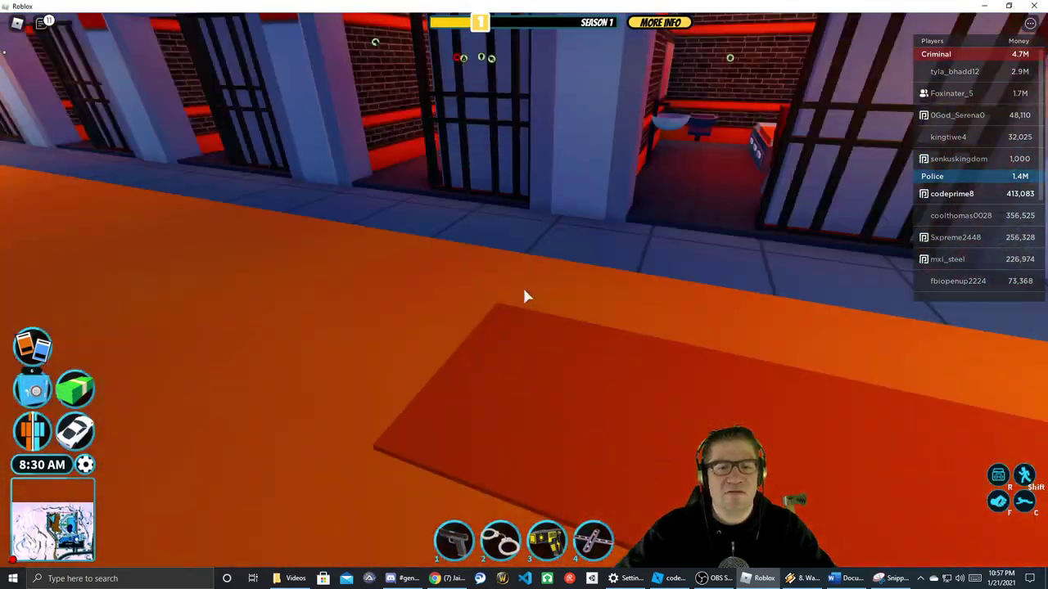
{"action": "key", "text": "w"}
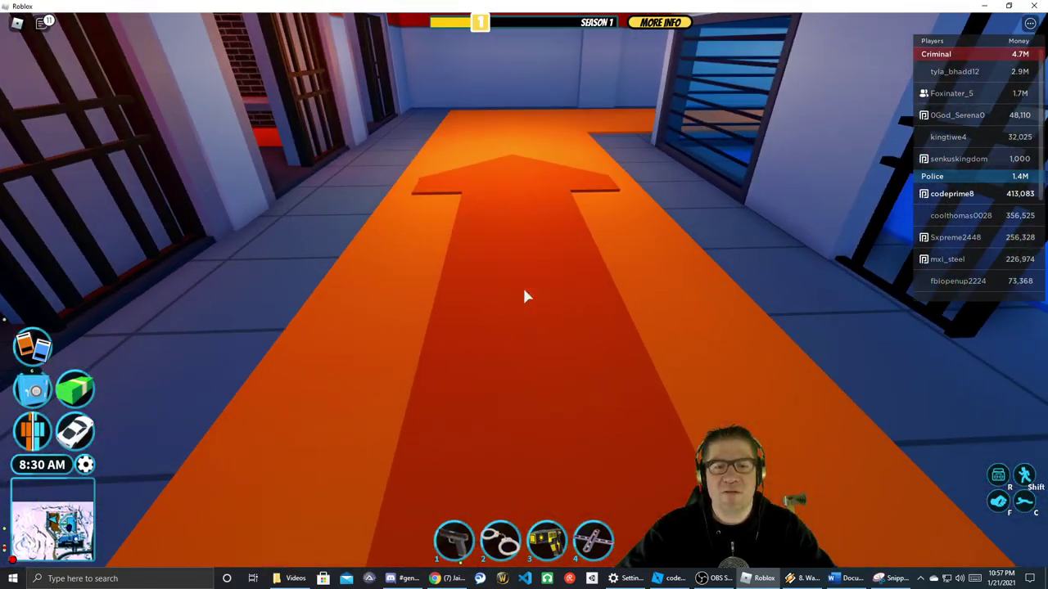
{"action": "key", "text": "a"}
{"action": "scroll", "coordinate": [527, 295], "scroll_direction": "down", "scroll_amount": 3}
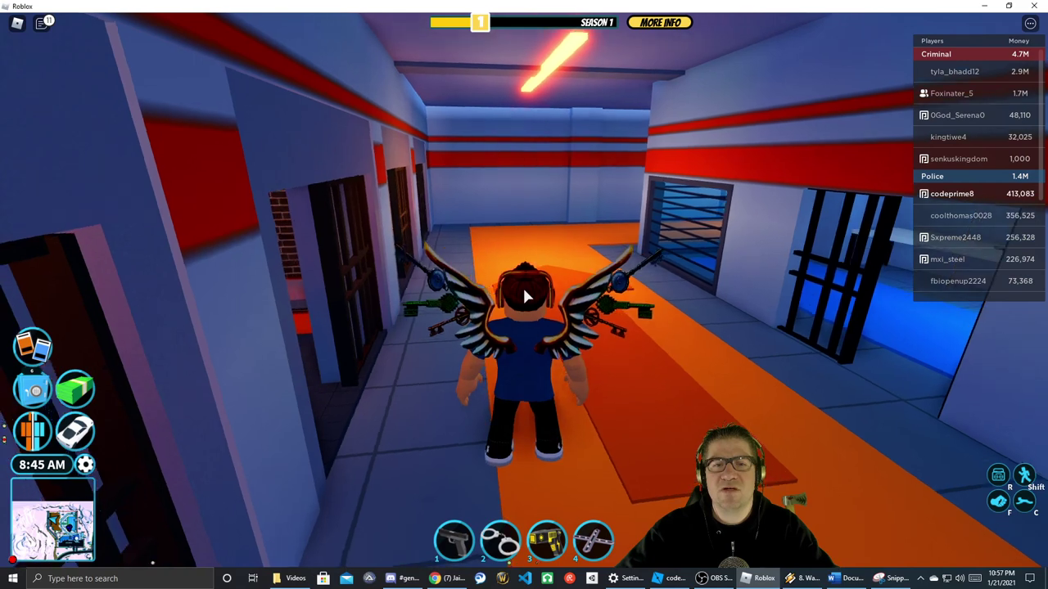
- Snip the cell corridor, circle its ceiling light with the green pen, and switch to the Word document
{"action": "left_click", "coordinate": [891, 578]}
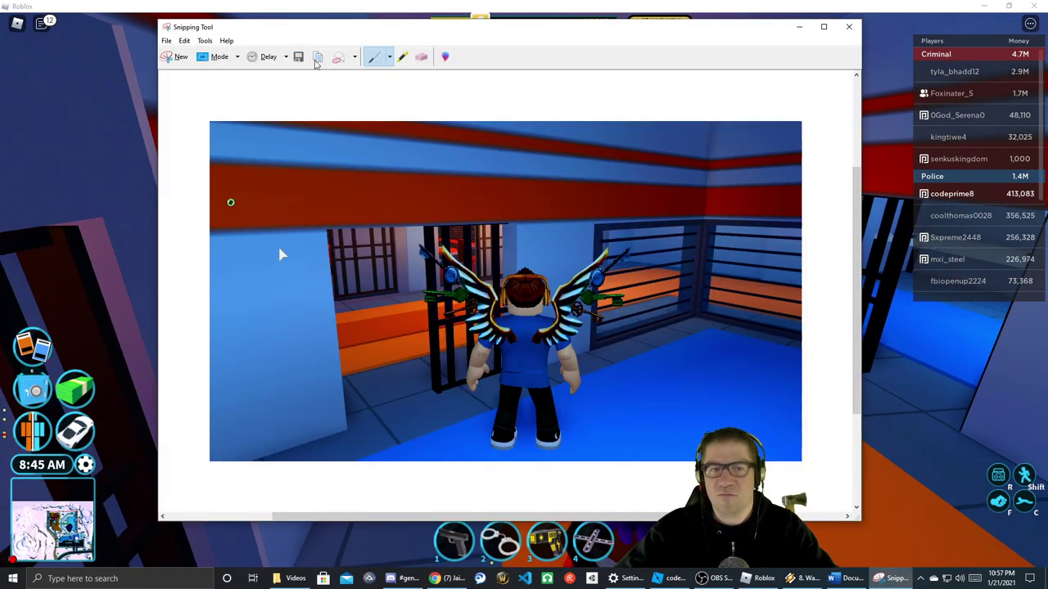
{"action": "key", "text": "ctrl+n"}
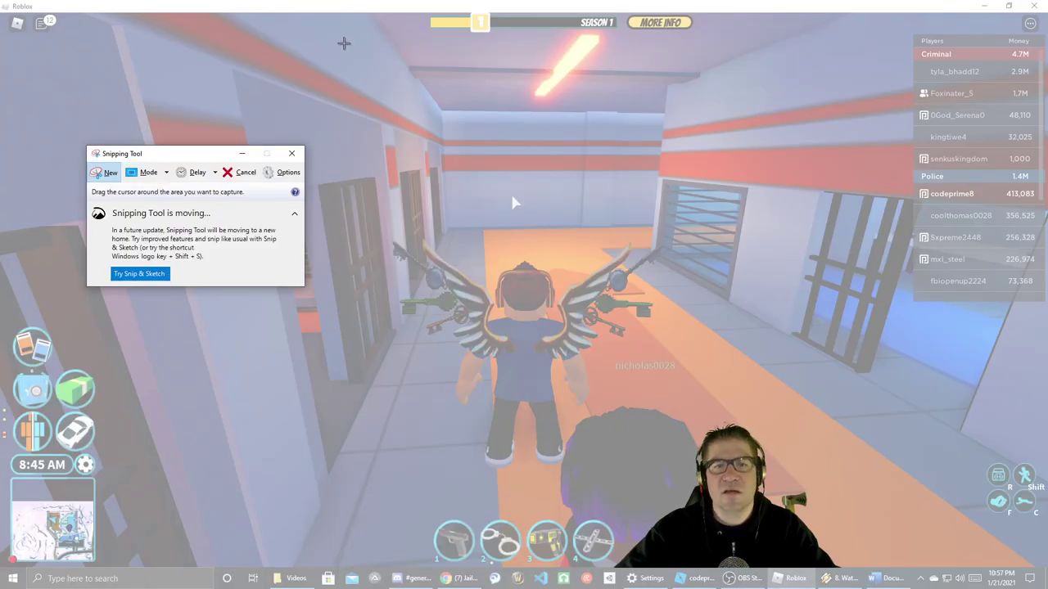
{"action": "left_click_drag", "start_coordinate": [345, 23], "coordinate": [822, 565]}
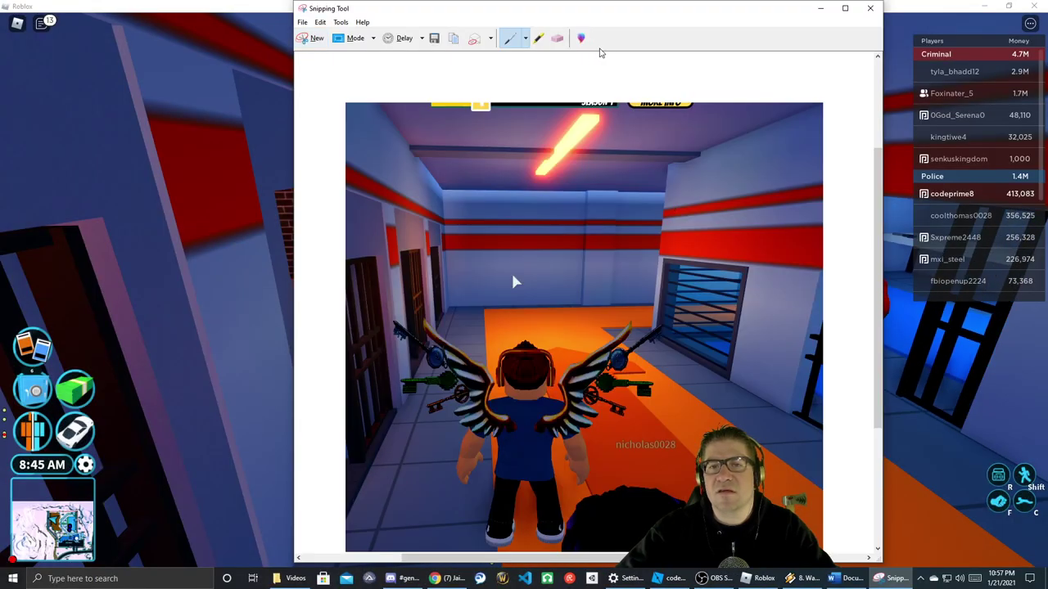
{"action": "left_click_drag", "start_coordinate": [547, 117], "coordinate": [542, 102]}
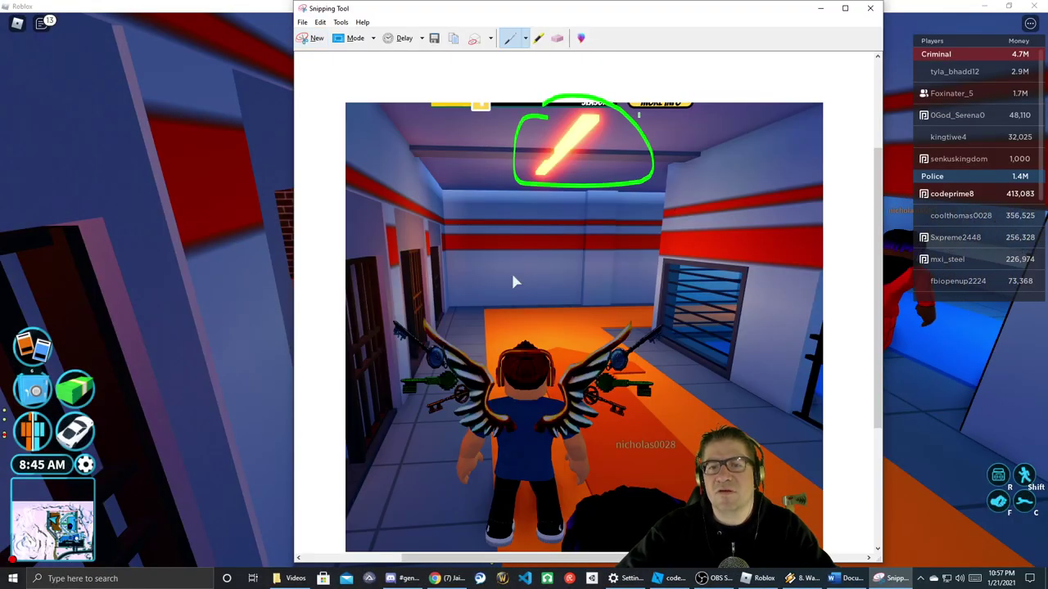
{"action": "key", "text": "alt+Tab"}
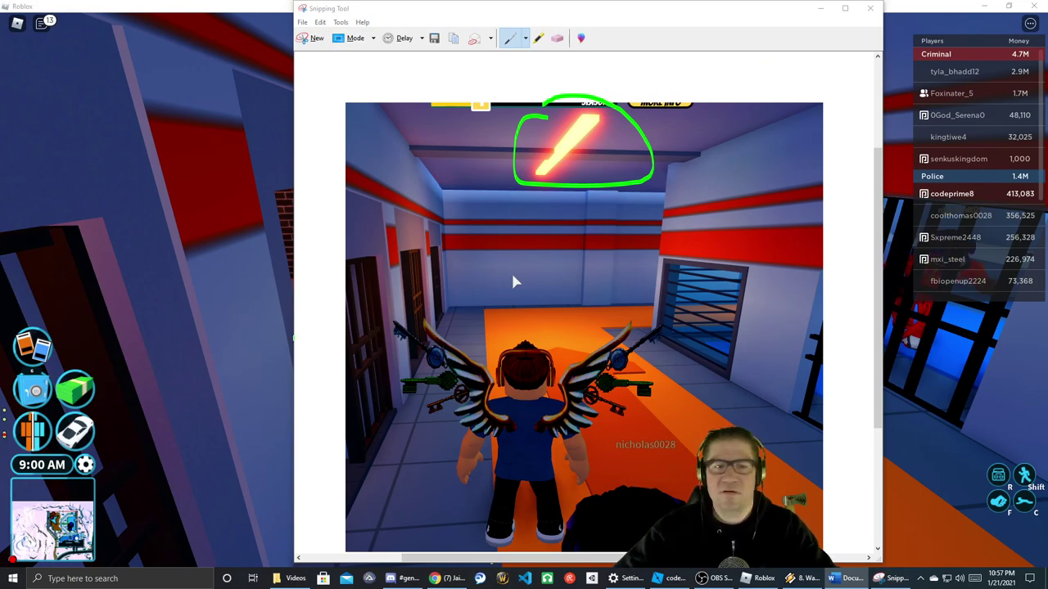
- Return to Roblox and move the character to an open prison cell, showing its interior in first-person view
{"action": "left_click", "coordinate": [187, 242]}
{"action": "key", "text": "w"}
{"action": "right_click_drag", "start_coordinate": [274, 258], "coordinate": [274, 258]}
{"action": "key", "text": "w"}
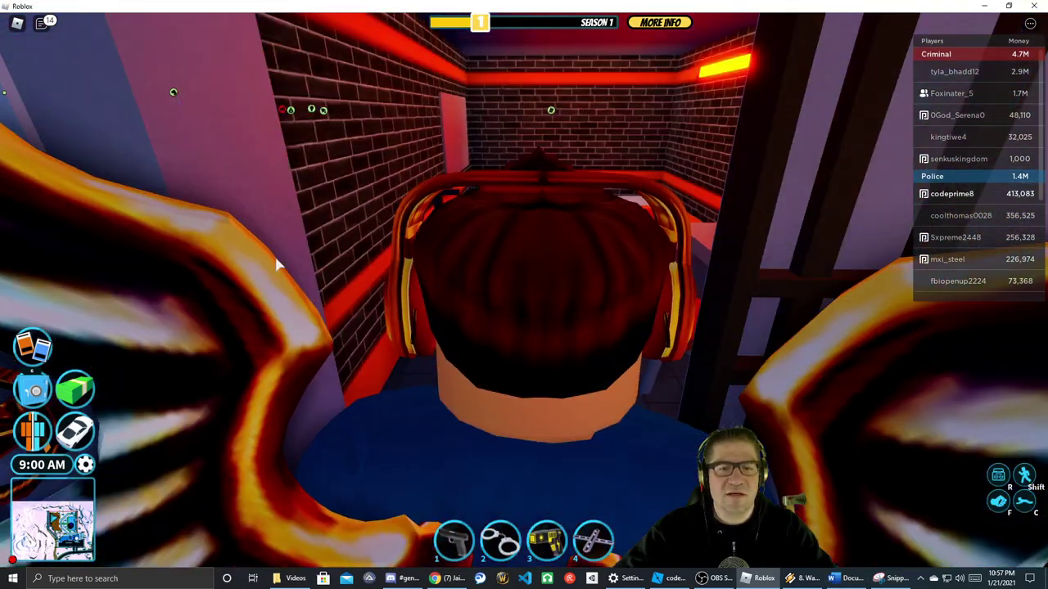
{"action": "scroll", "coordinate": [525, 295], "scroll_direction": "down", "scroll_amount": 5}
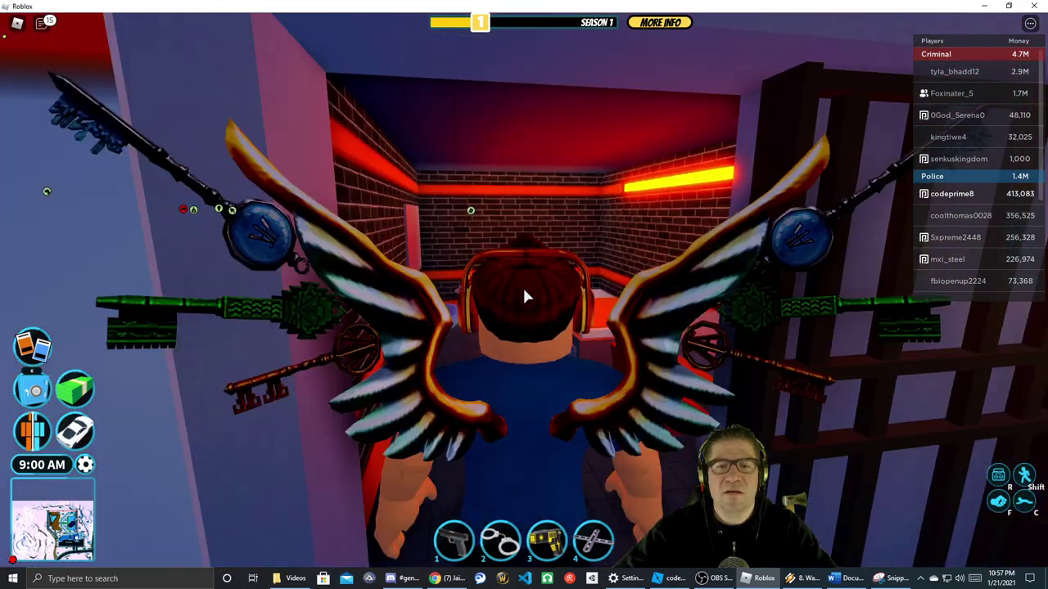
{"action": "scroll", "coordinate": [525, 297], "scroll_direction": "up", "scroll_amount": 5}
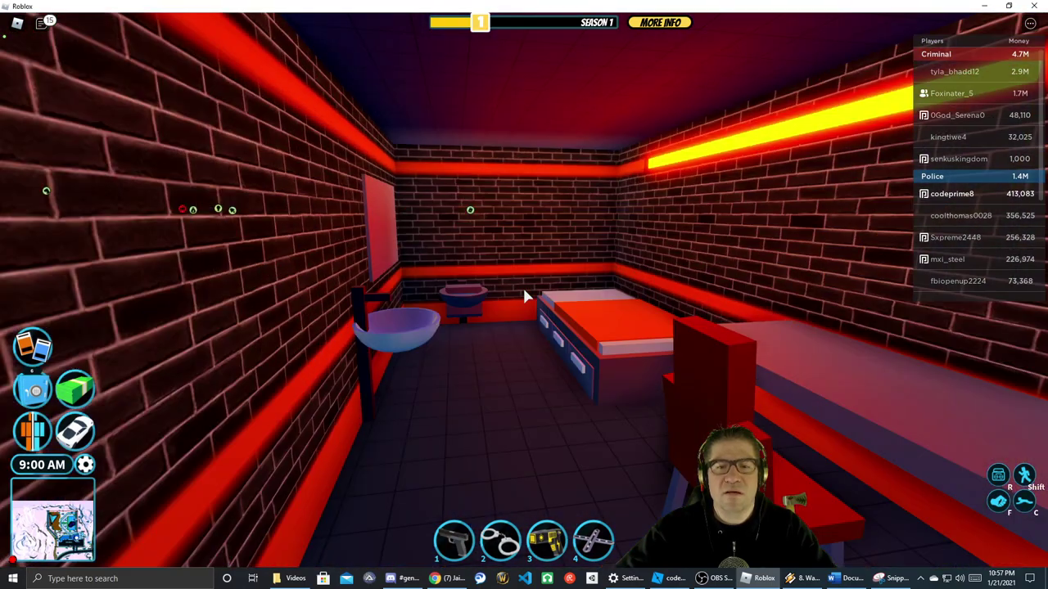
{"action": "key", "text": "alt+Tab"}
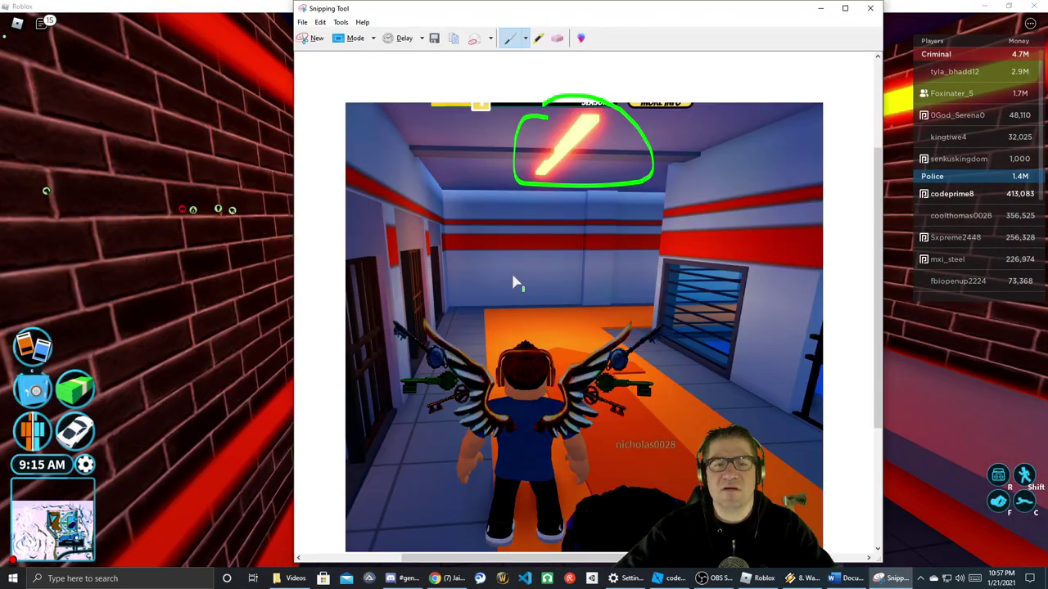
{"action": "key", "text": "ctrl+n"}
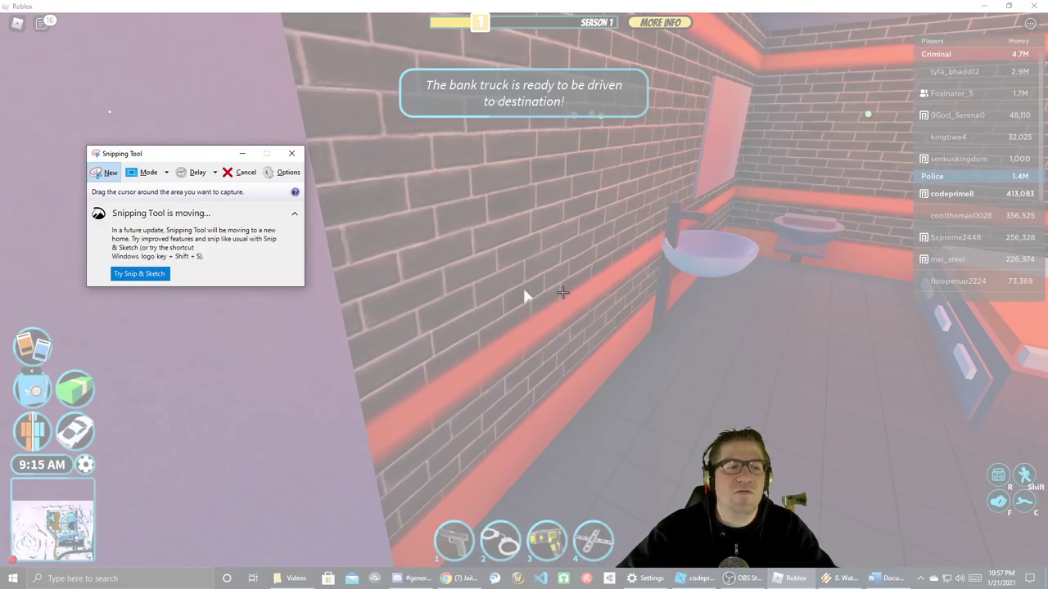
{"action": "key", "text": "Escape"}
{"action": "left_click", "coordinate": [524, 294]}
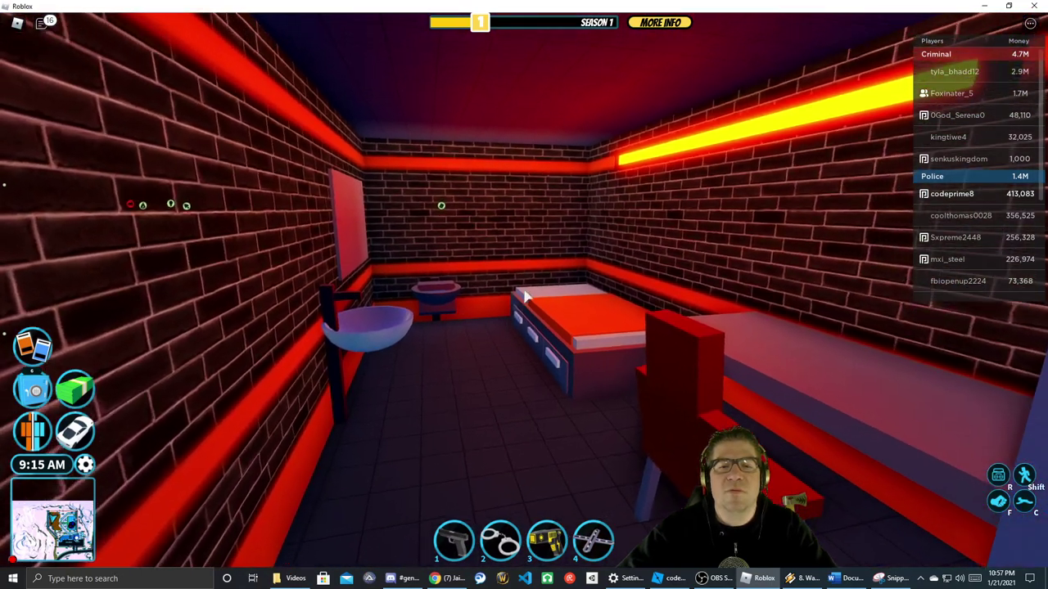
- Snip the prison cell interior with its sink, bed and wall light, then switch to the Word document
{"action": "key", "text": "alt+Tab"}
{"action": "key", "text": "ctrl+n"}
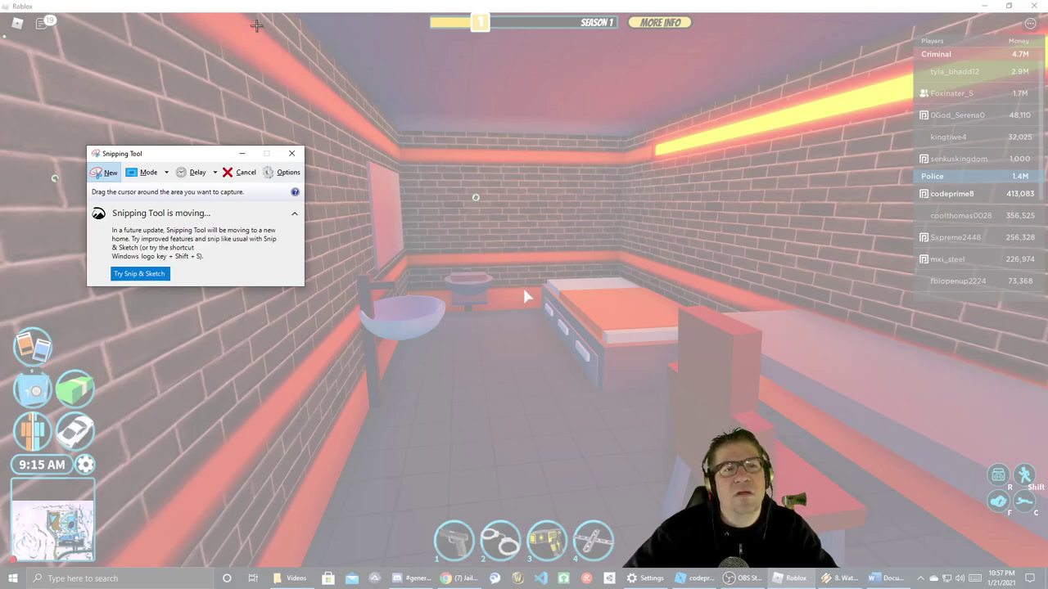
{"action": "left_click_drag", "start_coordinate": [257, 13], "coordinate": [917, 586]}
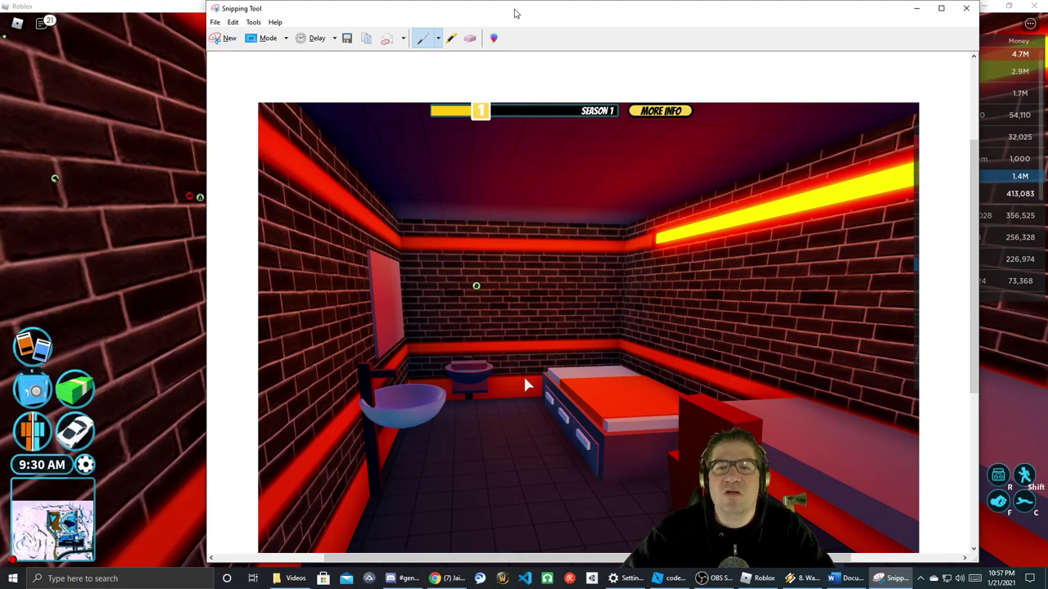
{"action": "left_click_drag", "start_coordinate": [509, 8], "coordinate": [445, 27]}
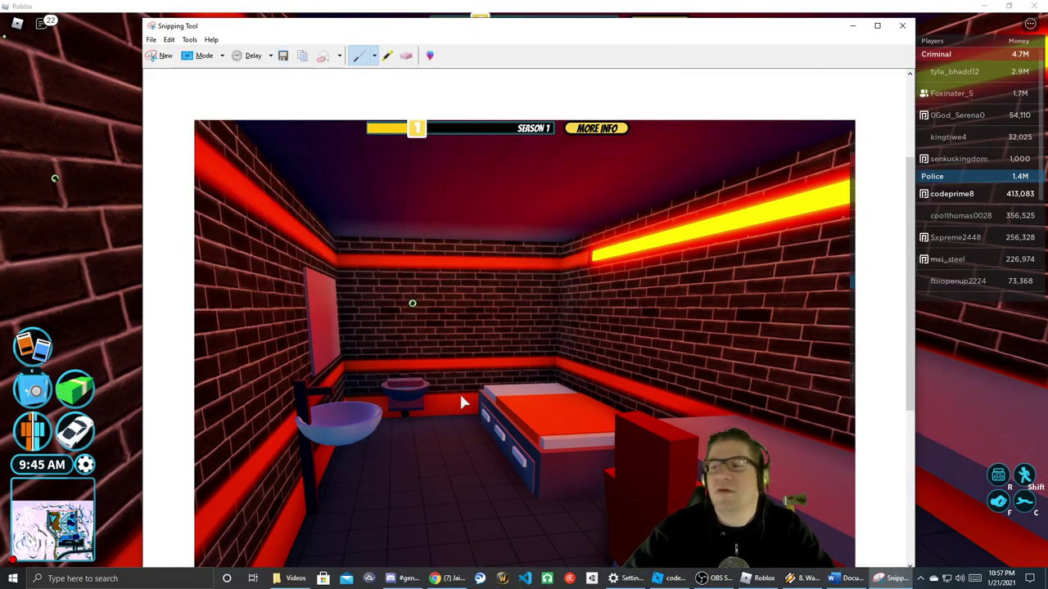
{"action": "key", "text": "alt+Tab"}
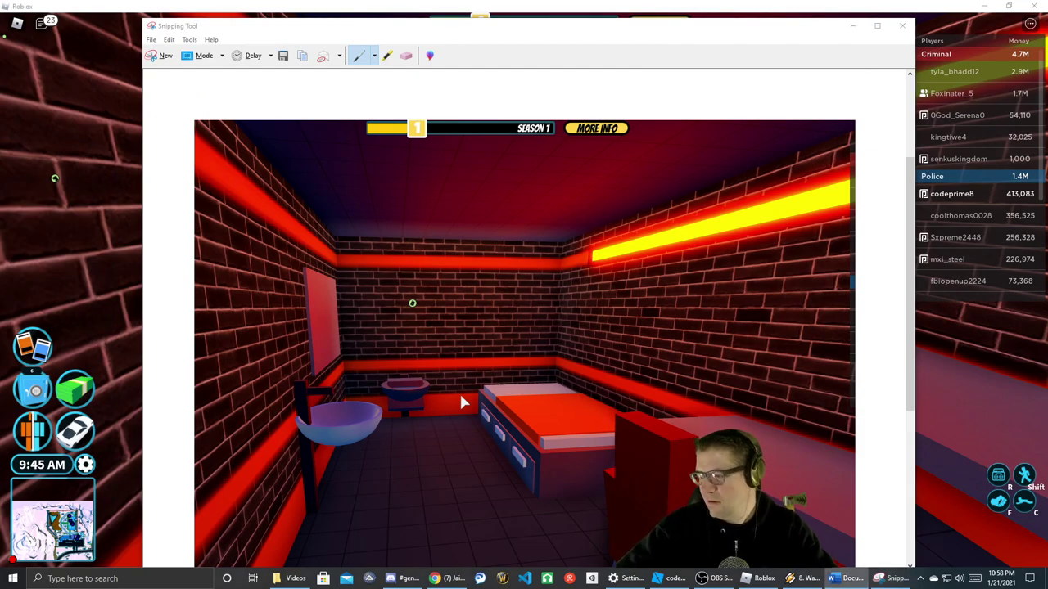
- Return to Roblox and walk the character up the stairs to the prison cafeteria, framing its tables, hanging lights and vending machines
{"action": "key", "text": "alt+Tab"}
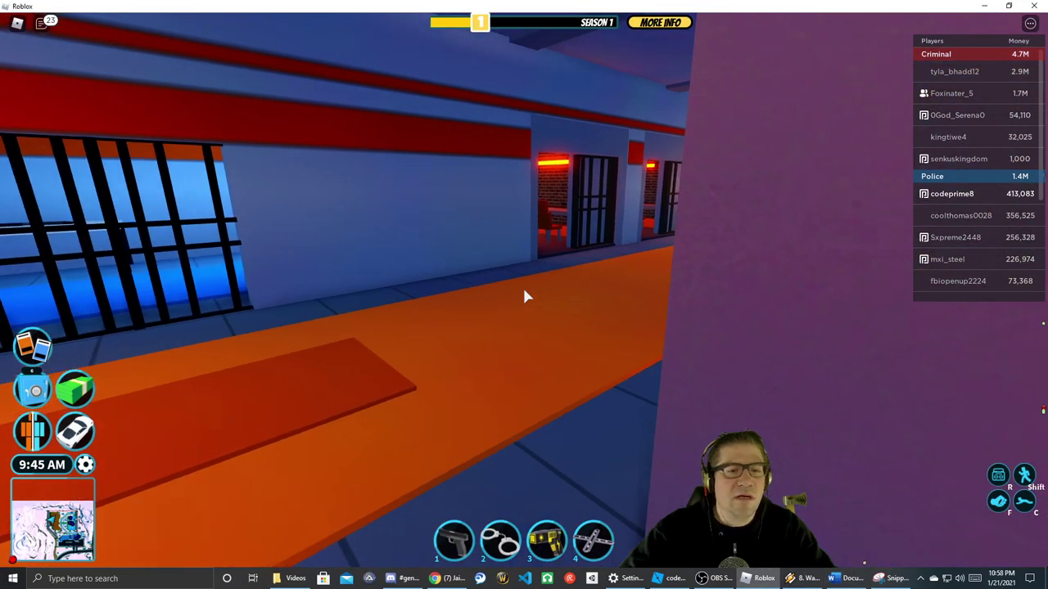
{"action": "key", "text": "w"}
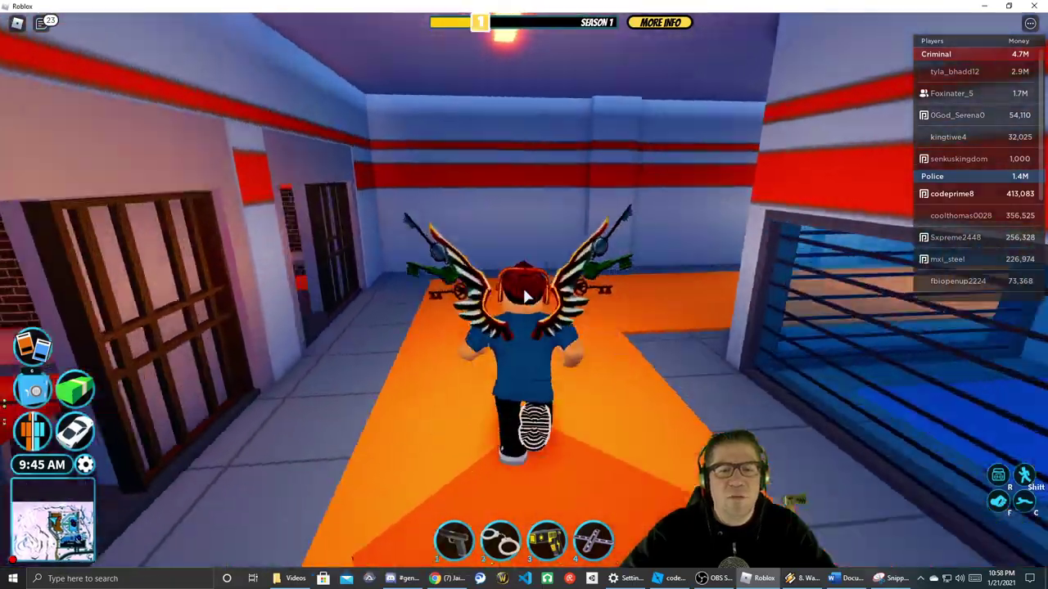
{"action": "key", "text": "w"}
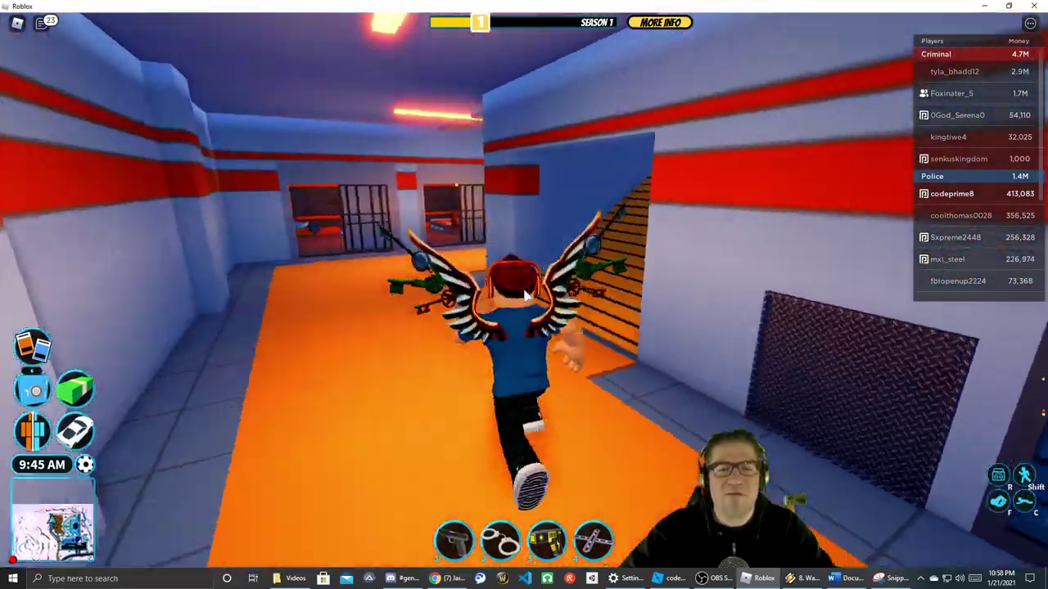
{"action": "key", "text": "w"}
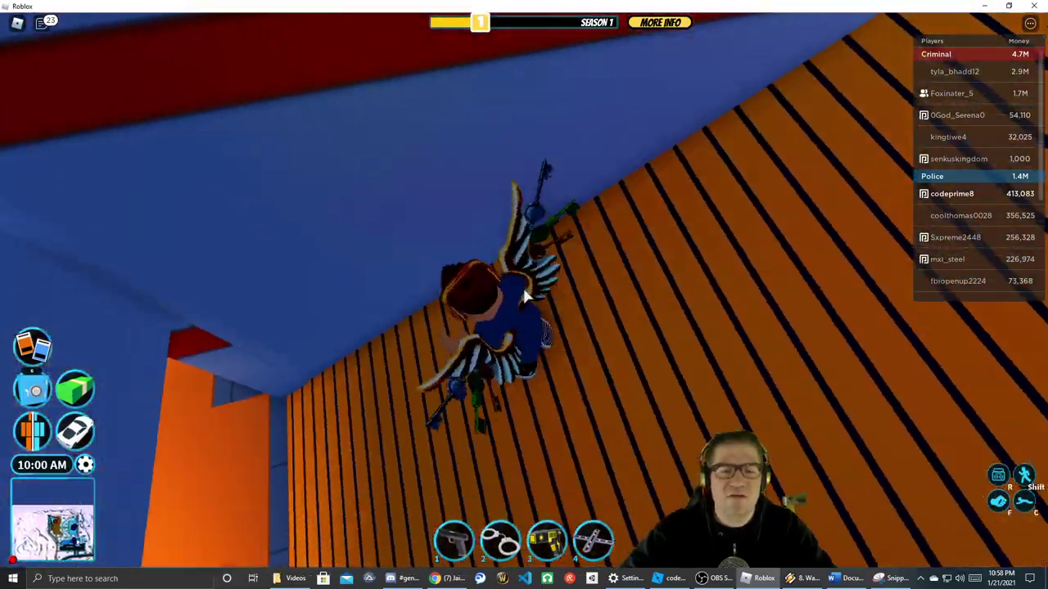
{"action": "key", "text": "w"}
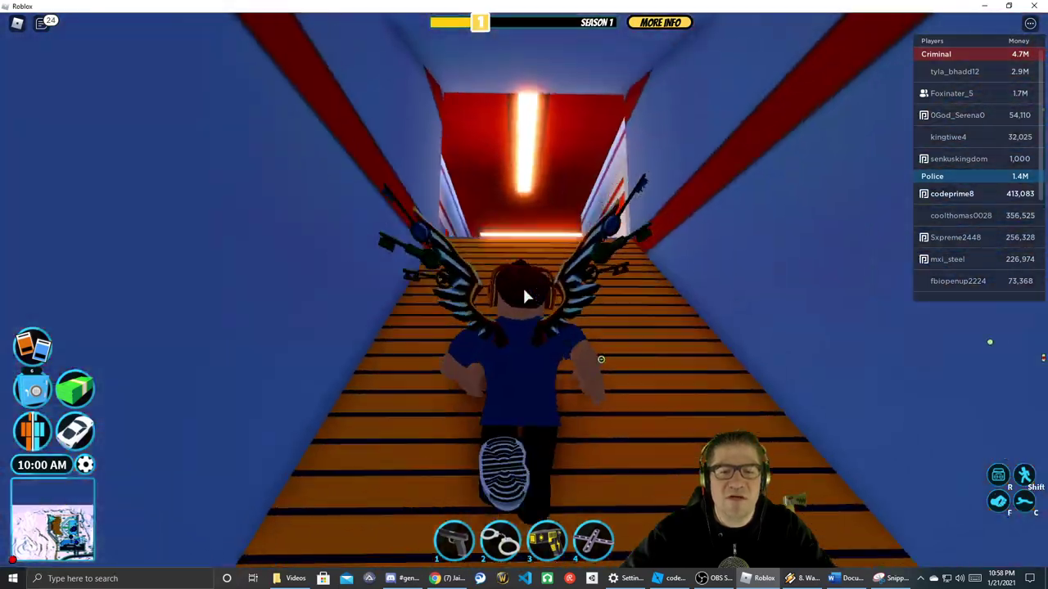
{"action": "key", "text": "w"}
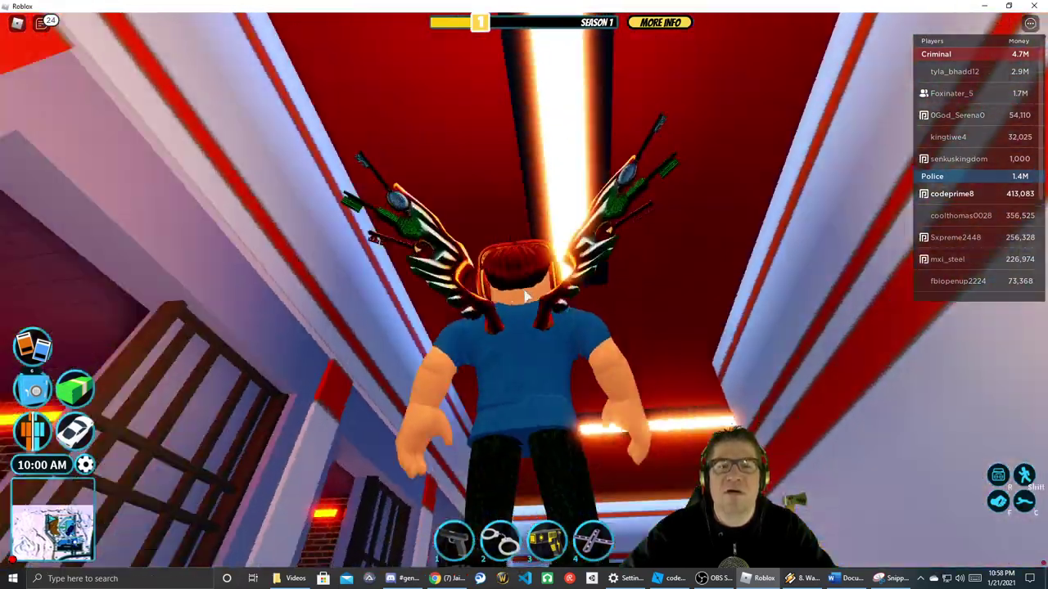
{"action": "key", "text": "w"}
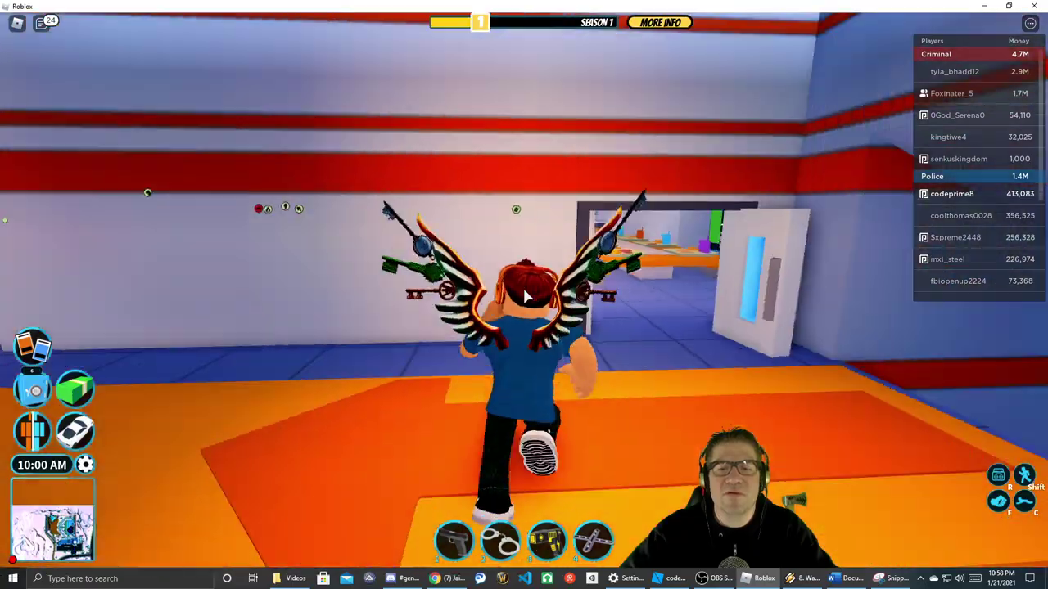
{"action": "key", "text": "w"}
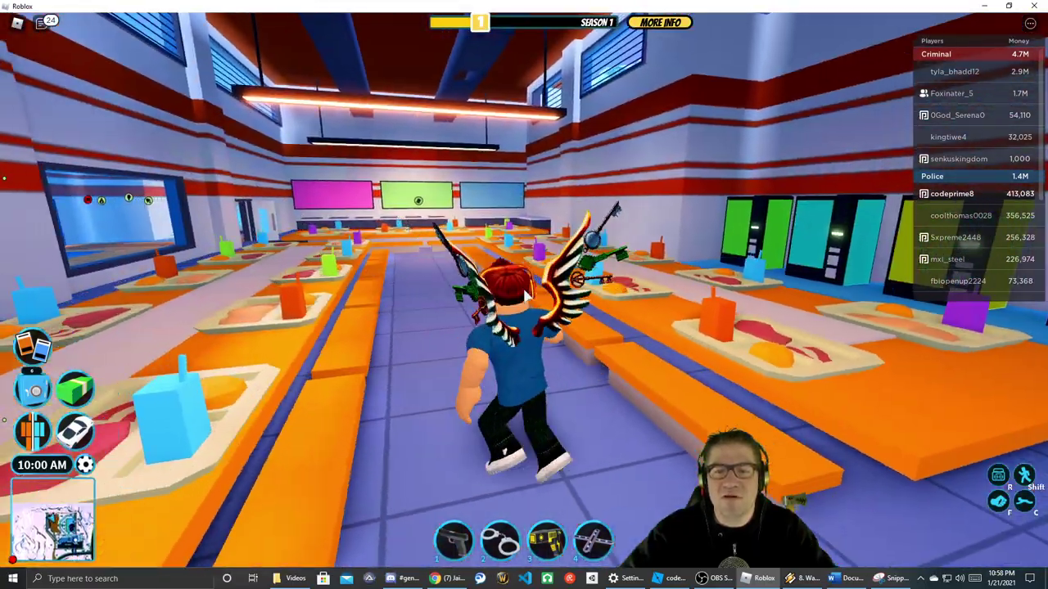
{"action": "key", "text": "s"}
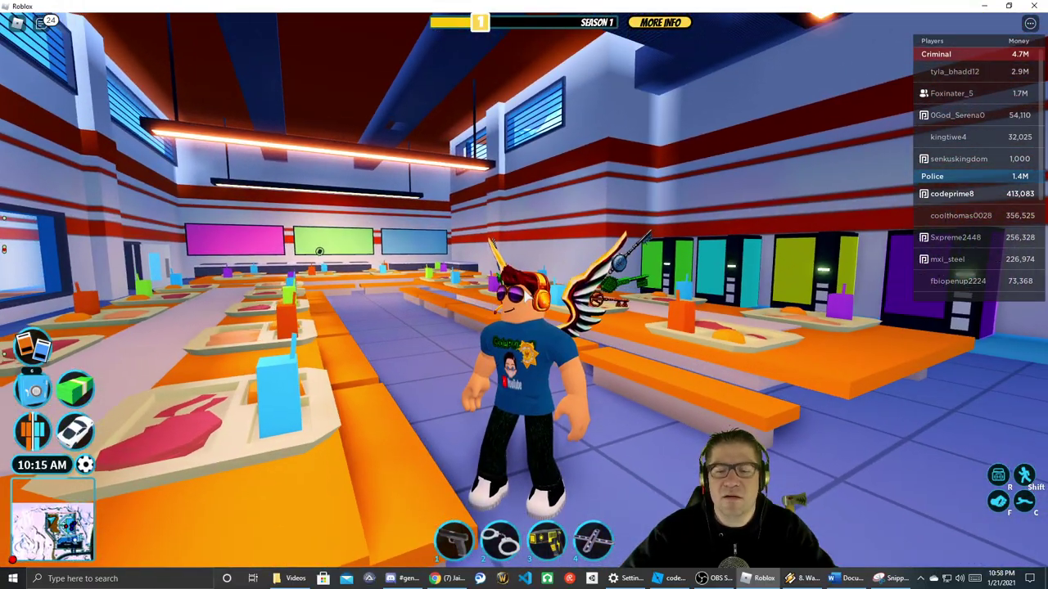
- Snip the cafeteria view with its tables and lights, then switch to the Word document
{"action": "key", "text": "alt+Tab"}
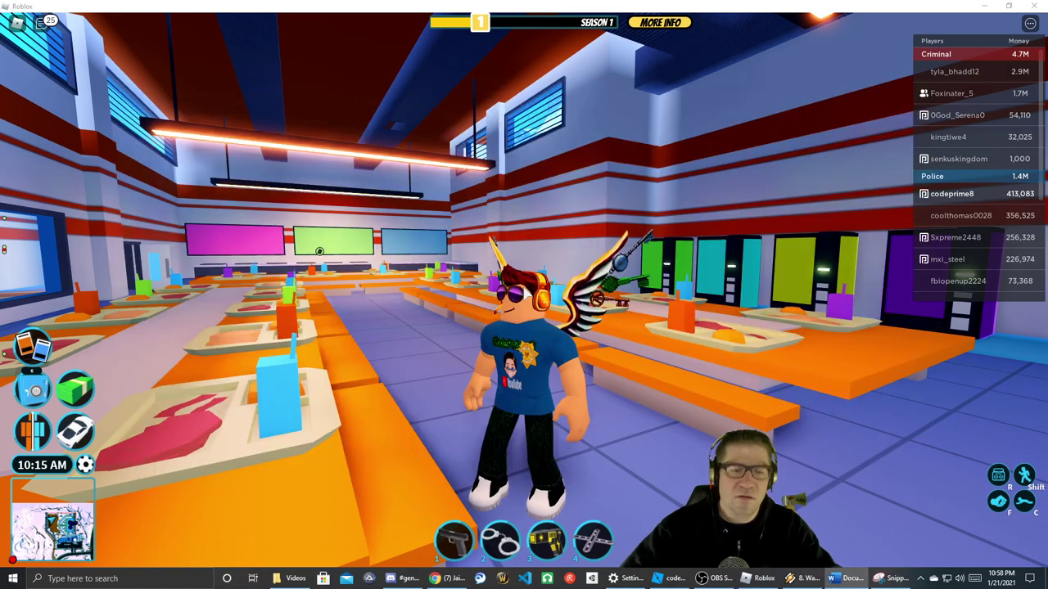
{"action": "key", "text": "alt+Tab"}
{"action": "key", "text": "ctrl+n"}
{"action": "left_click_drag", "start_coordinate": [90, 20], "coordinate": [919, 525]}
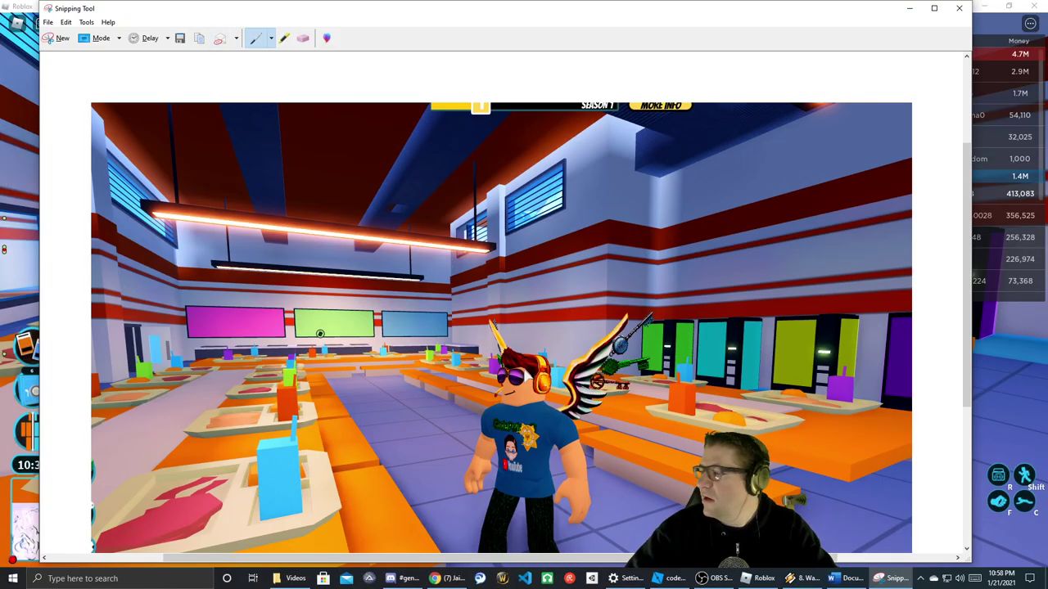
{"action": "key", "text": "alt+Tab"}
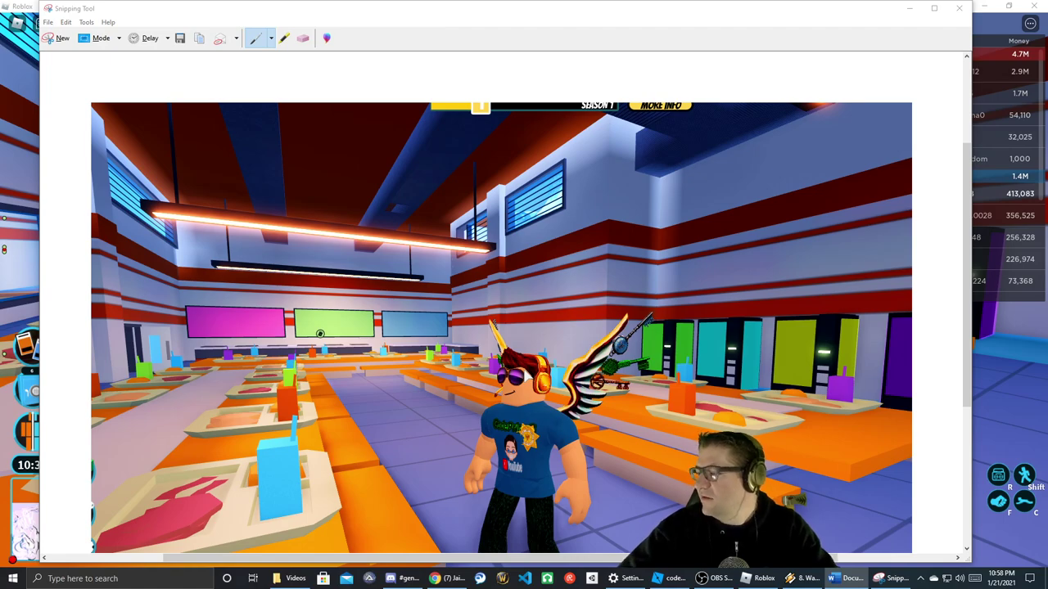
- Return to Roblox and stand the character on a cafeteria table, framing the corner lined with trash bins
{"action": "left_click", "coordinate": [1026, 405]}
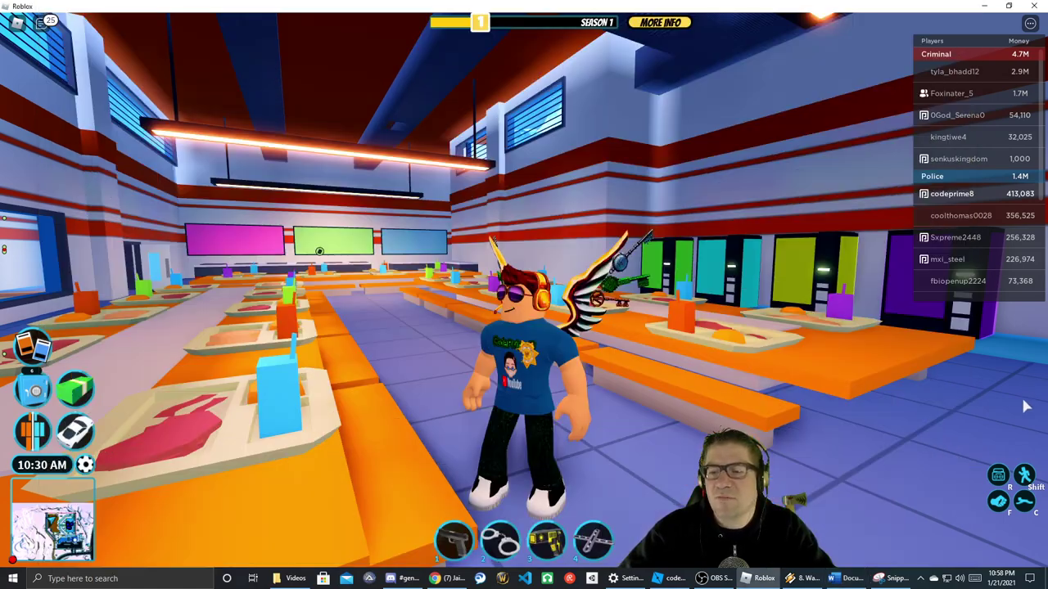
{"action": "key", "text": "w"}
{"action": "right_click_drag", "start_coordinate": [701, 333], "coordinate": [702, 332]}
{"action": "key", "text": "space"}
{"action": "key", "text": "w"}
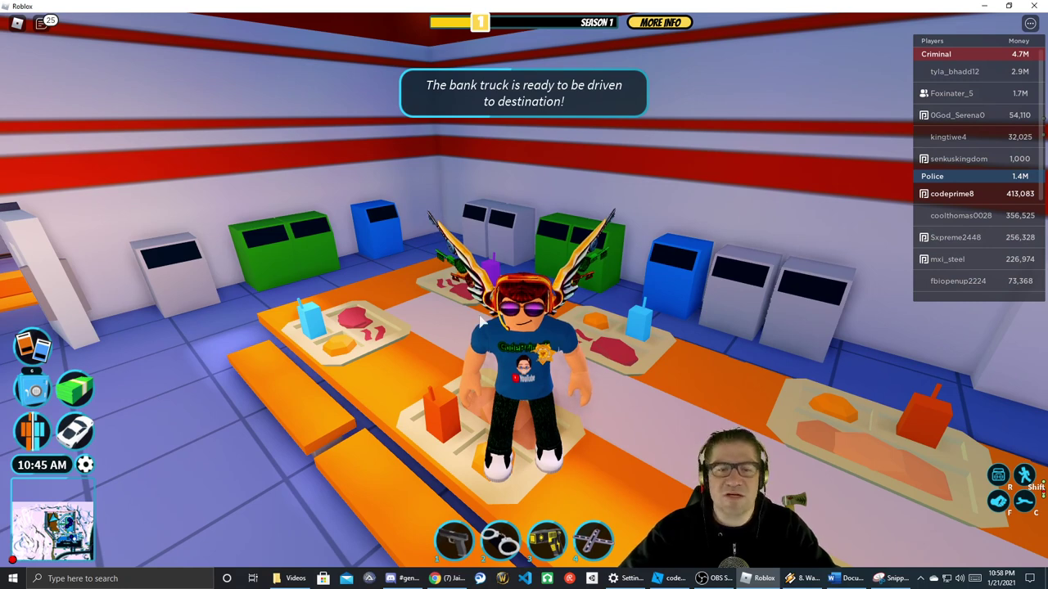
- Snip the cafeteria corner with the trash bins and food trays, then switch to the Word document
{"action": "left_click", "coordinate": [888, 578]}
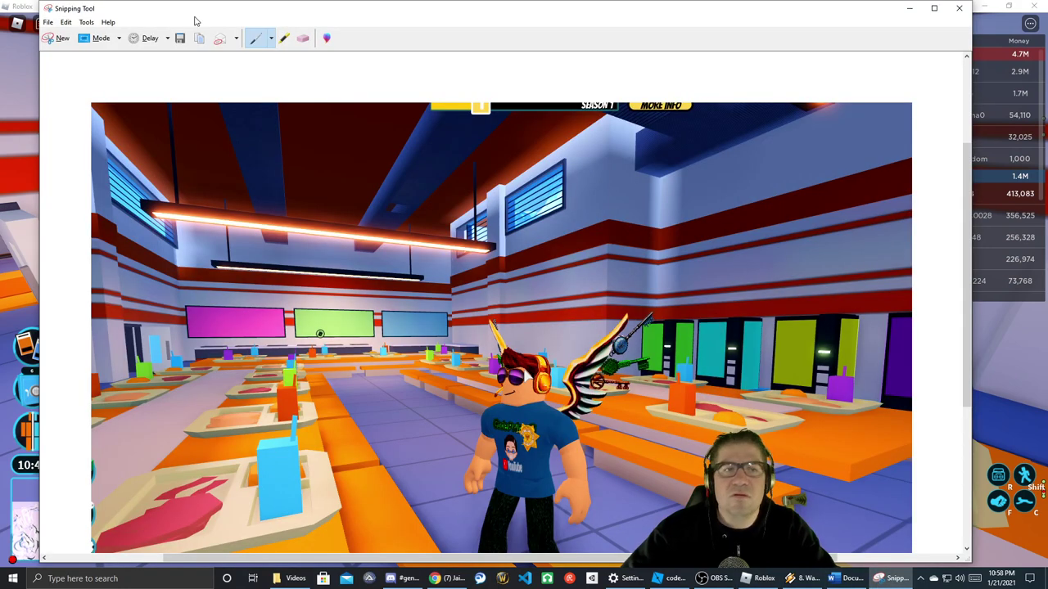
{"action": "left_click", "coordinate": [58, 38]}
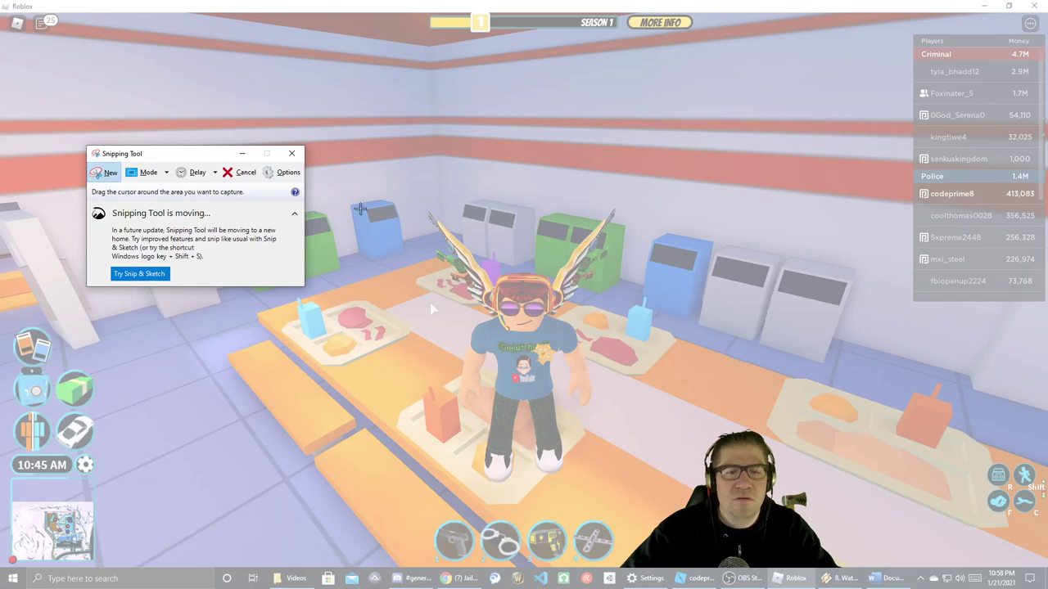
{"action": "left_click_drag", "start_coordinate": [328, 141], "coordinate": [852, 431]}
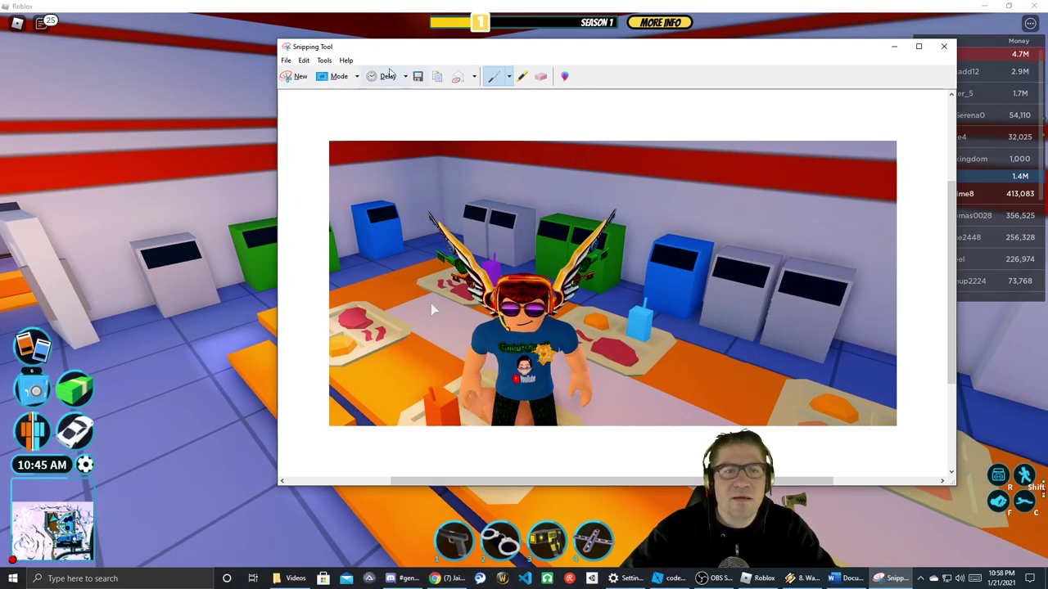
{"action": "key", "text": "ctrl+s"}
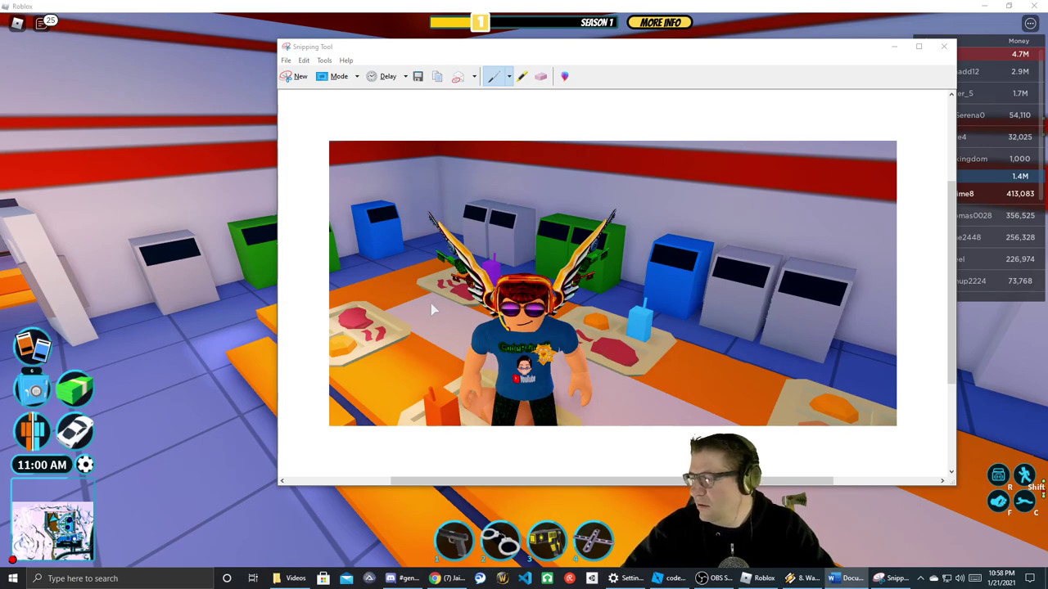
- Return to Roblox and walk to the room with red wall phones, viewing a phone and its yellow chair in first-person view
{"action": "left_click", "coordinate": [204, 427]}
{"action": "right_click_drag", "start_coordinate": [204, 427], "coordinate": [205, 428]}
{"action": "key", "text": "w"}
{"action": "key", "text": "w"}
{"action": "scroll", "coordinate": [205, 428], "scroll_direction": "up", "scroll_amount": 5}
{"action": "key", "text": "w"}
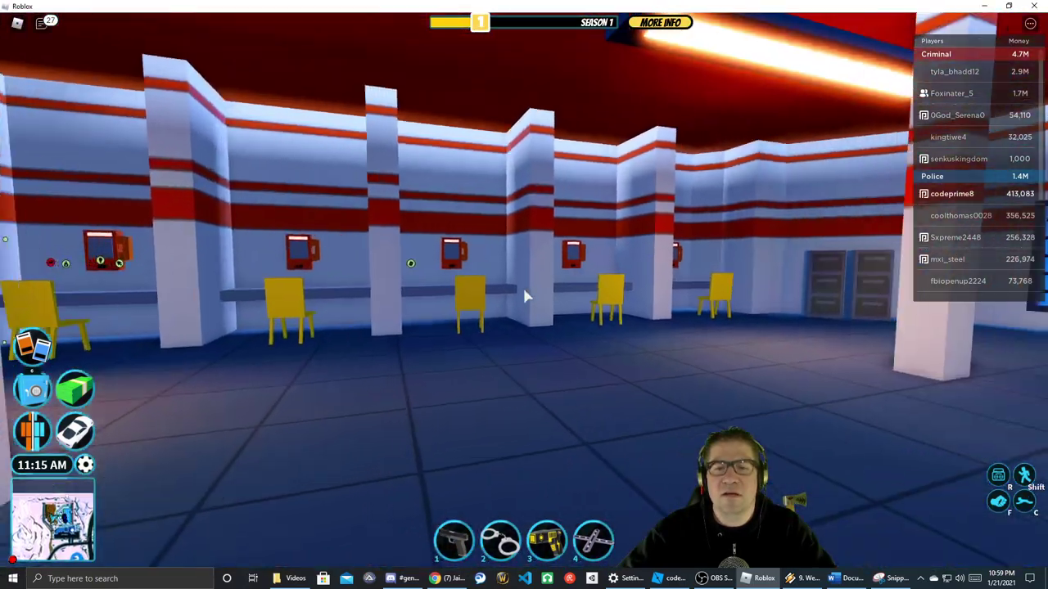
{"action": "key", "text": "w"}
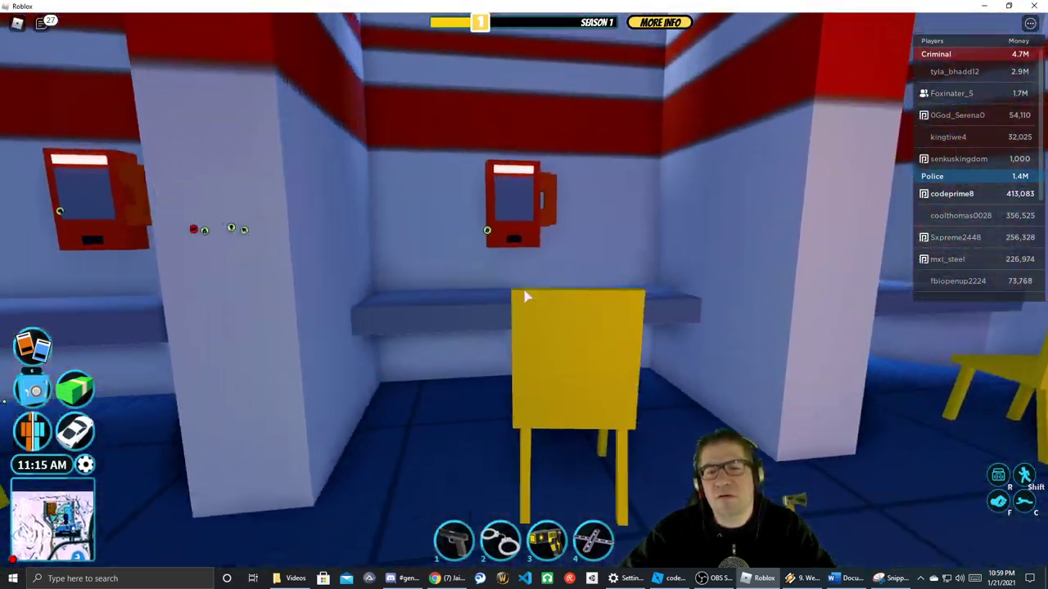
- Walk out through the phone room's double doors into the fenced exercise yard, framing the yard from a high, zoomed-out view
{"action": "key", "text": "w"}
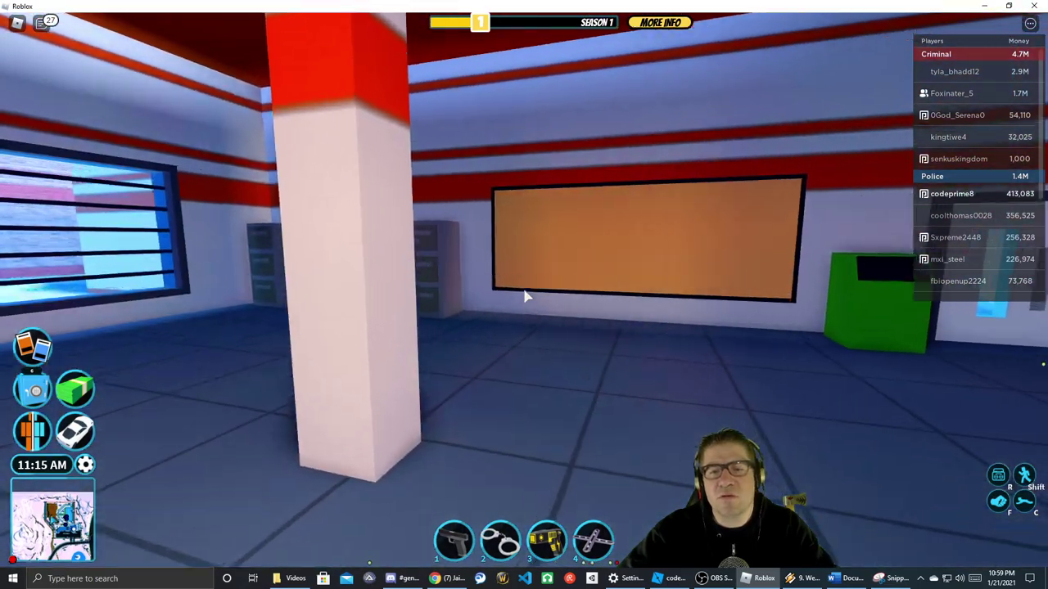
{"action": "key", "text": "w"}
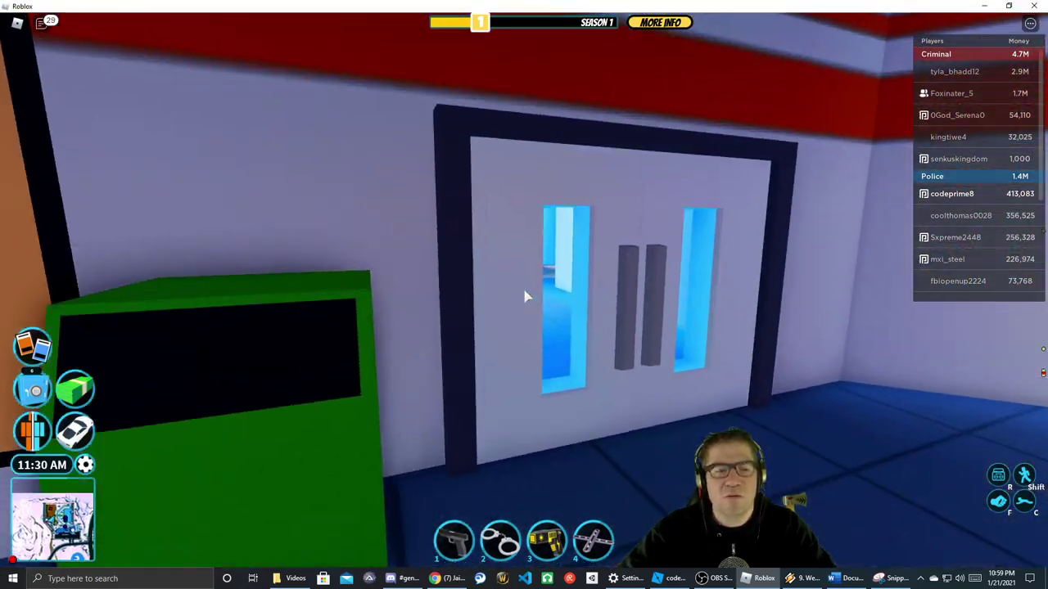
{"action": "key", "text": "w"}
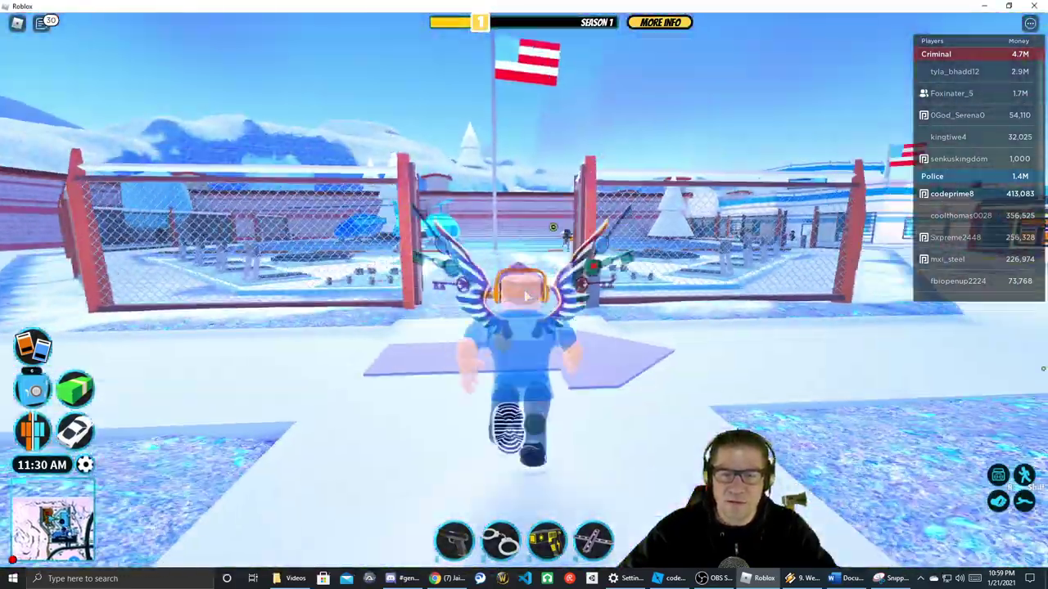
{"action": "key", "text": "w"}
{"action": "scroll", "coordinate": [526, 296], "scroll_direction": "down", "scroll_amount": 5}
{"action": "right_click_drag", "start_coordinate": [526, 296], "coordinate": [590, 319]}
{"action": "key", "text": "w"}
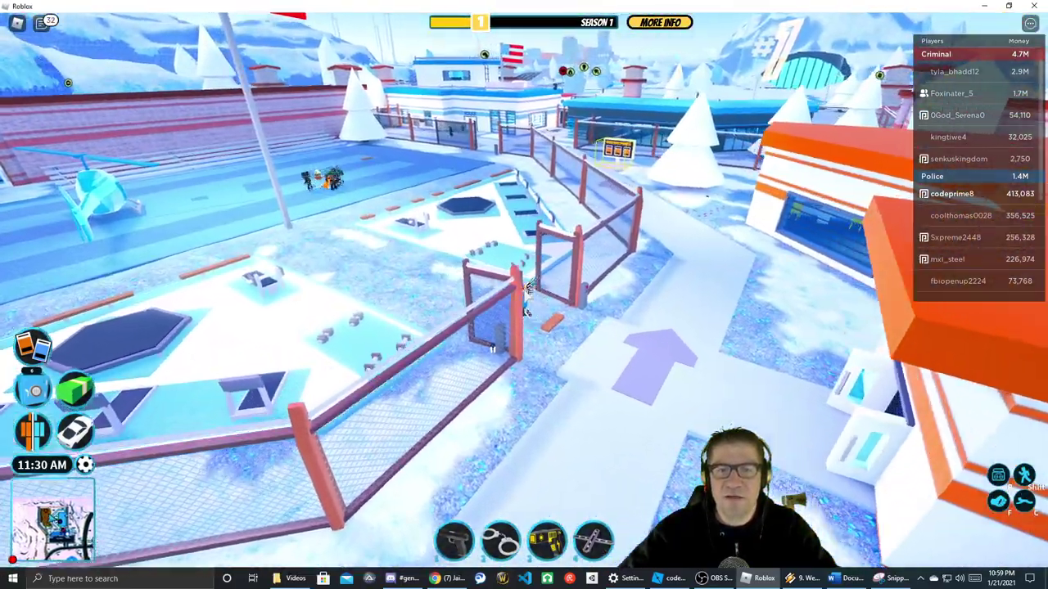
{"action": "key", "text": "w"}
{"action": "scroll", "coordinate": [524, 295], "scroll_direction": "down", "scroll_amount": 5}
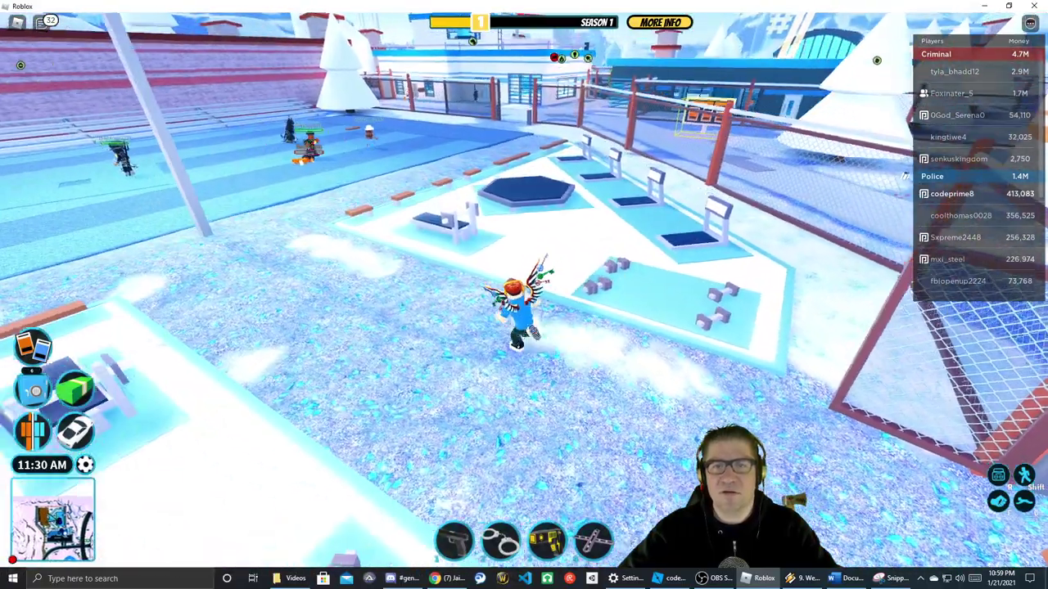
{"action": "key", "text": "Left"}
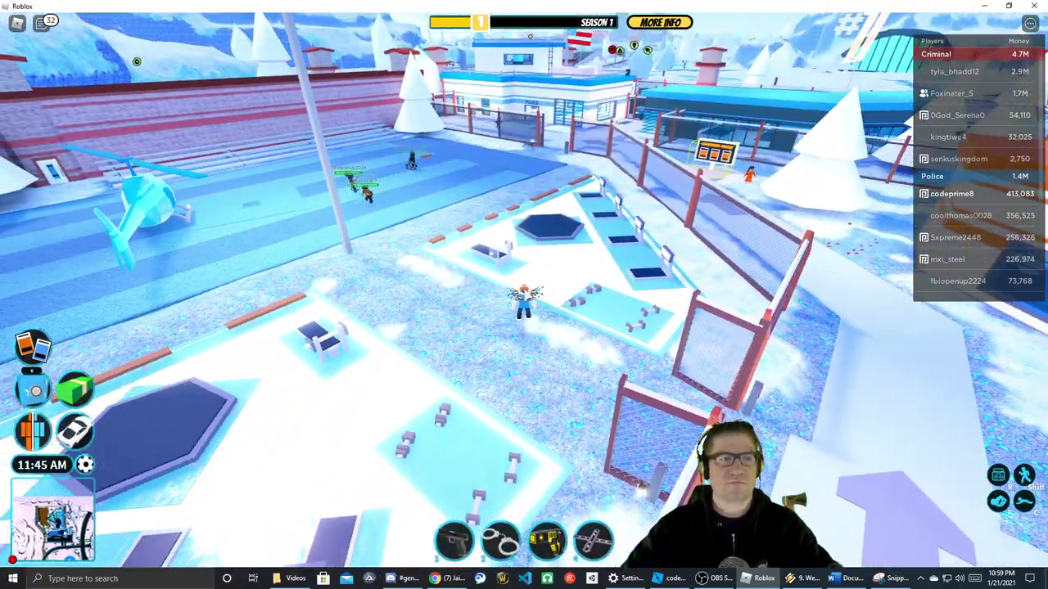
- Open Snipping Tool and snip the exercise yard with its equipment, fence and surrounding buildings, then switch to Roblox Studio
{"action": "key", "text": "super"}
{"action": "type", "text": "snip"}
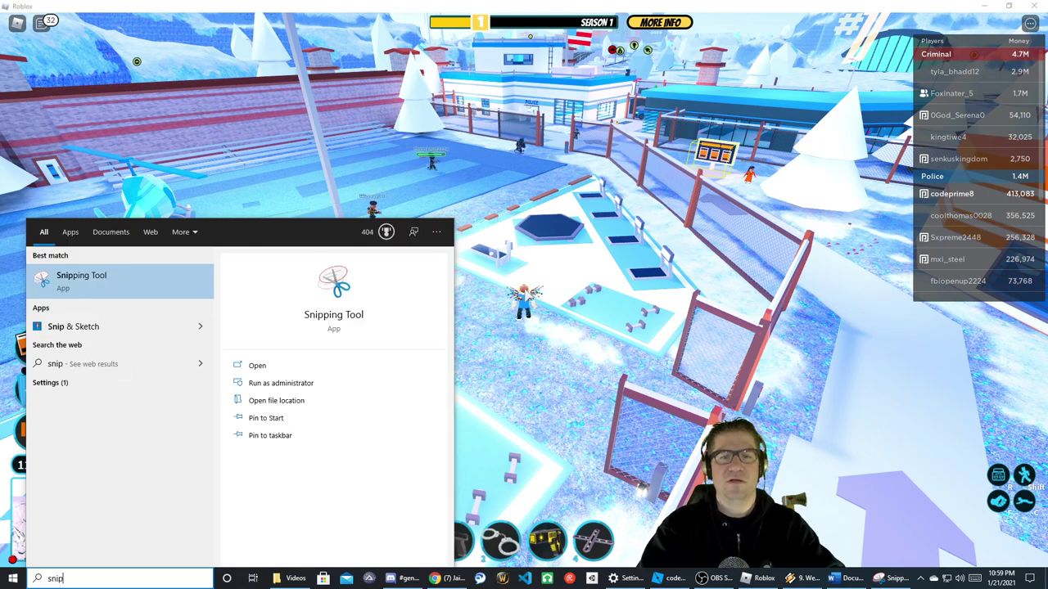
{"action": "key", "text": "Return"}
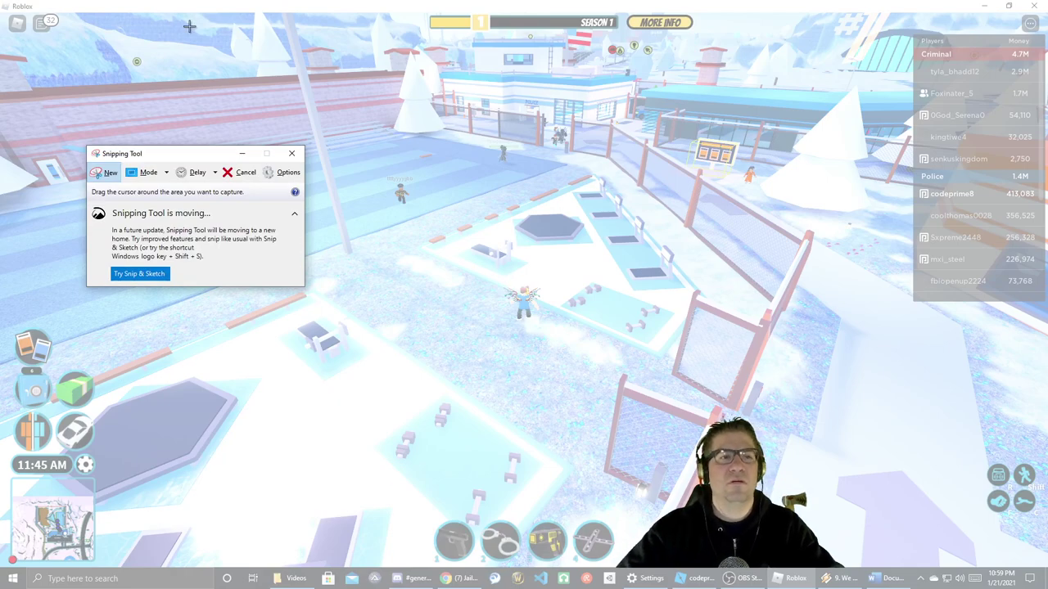
{"action": "left_click_drag", "start_coordinate": [137, 29], "coordinate": [840, 385]}
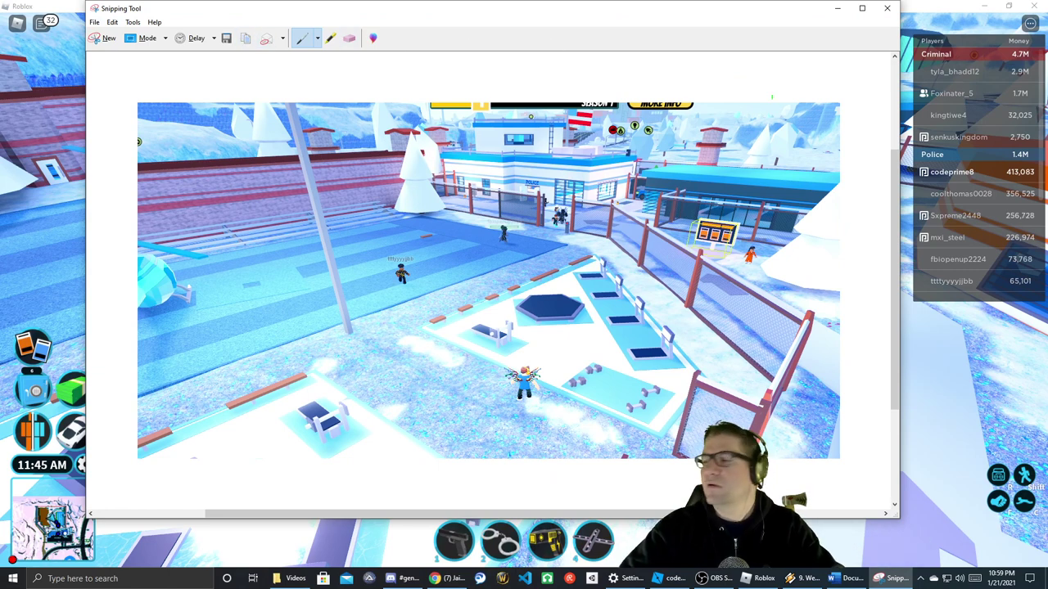
{"action": "key", "text": "alt+Tab"}
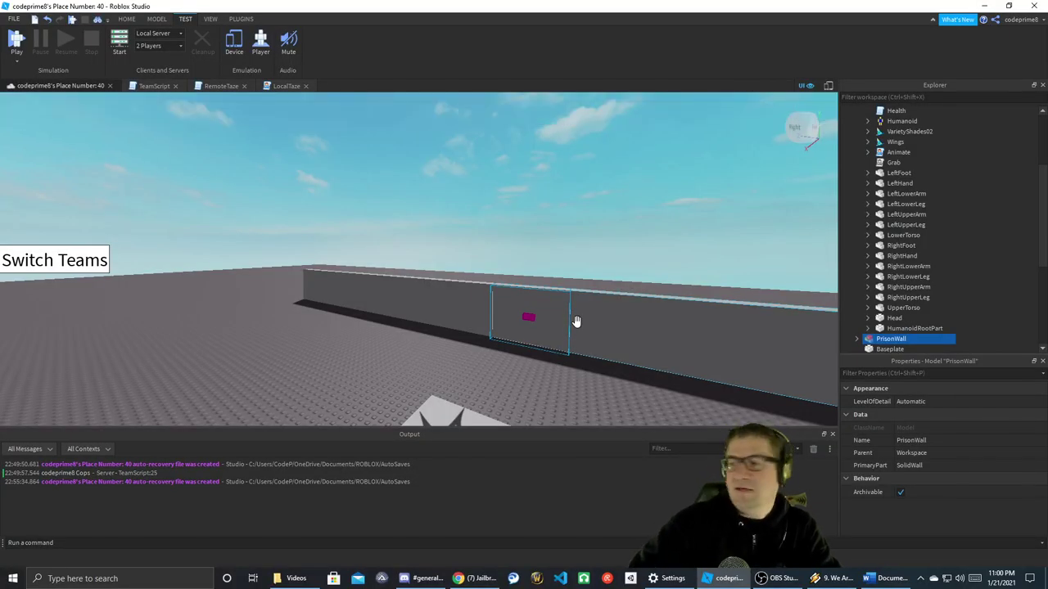
- Clear the PrisonWall selection and open the Terrain Editor's Generate settings
{"action": "right_click_drag", "start_coordinate": [547, 290], "coordinate": [515, 269]}
{"action": "left_click", "coordinate": [514, 268]}
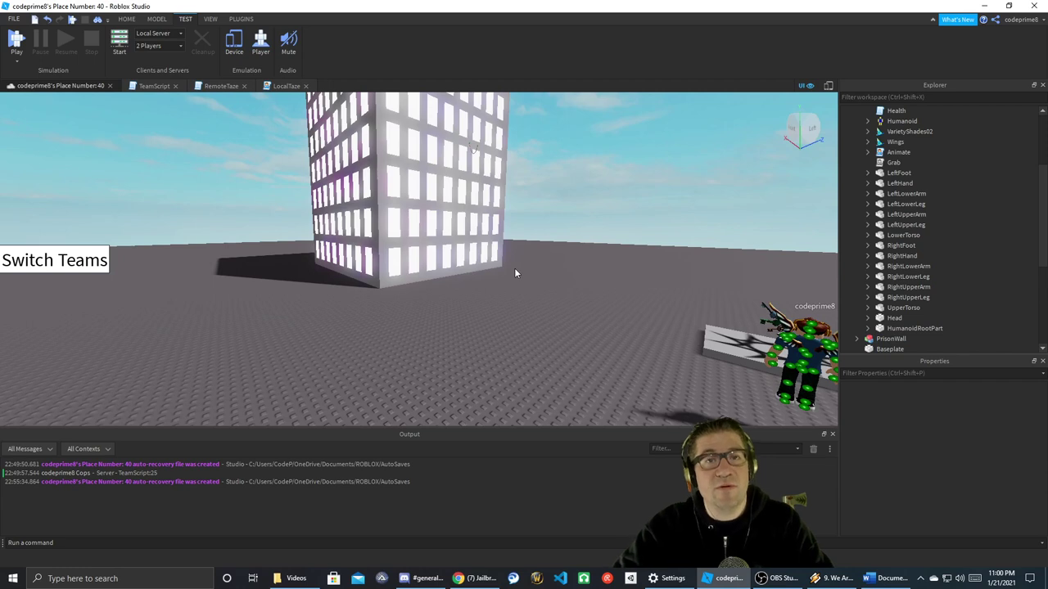
{"action": "left_click", "coordinate": [128, 19]}
{"action": "left_click", "coordinate": [238, 45]}
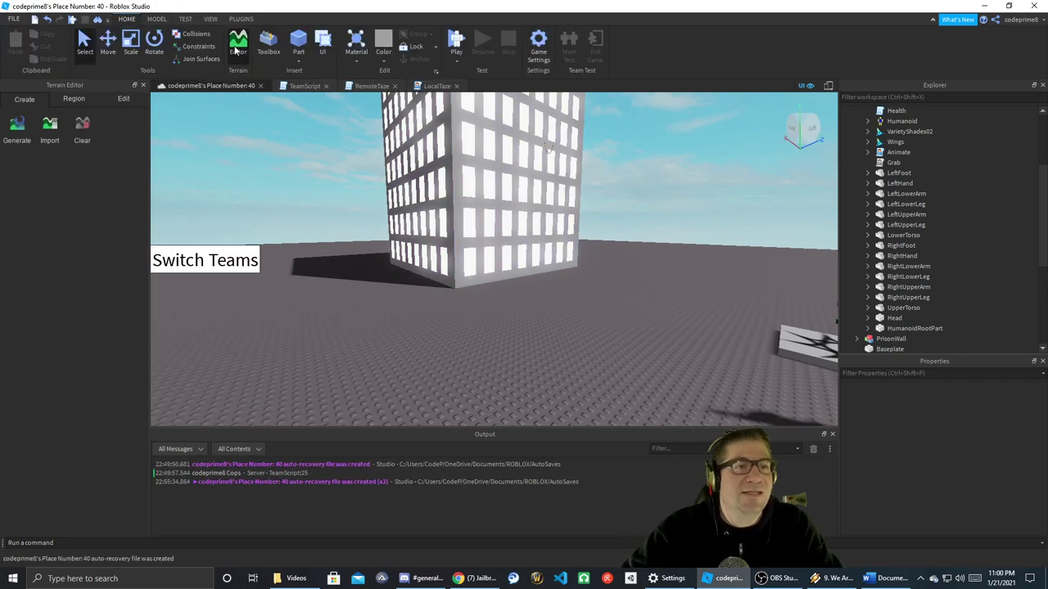
{"action": "left_click", "coordinate": [16, 127]}
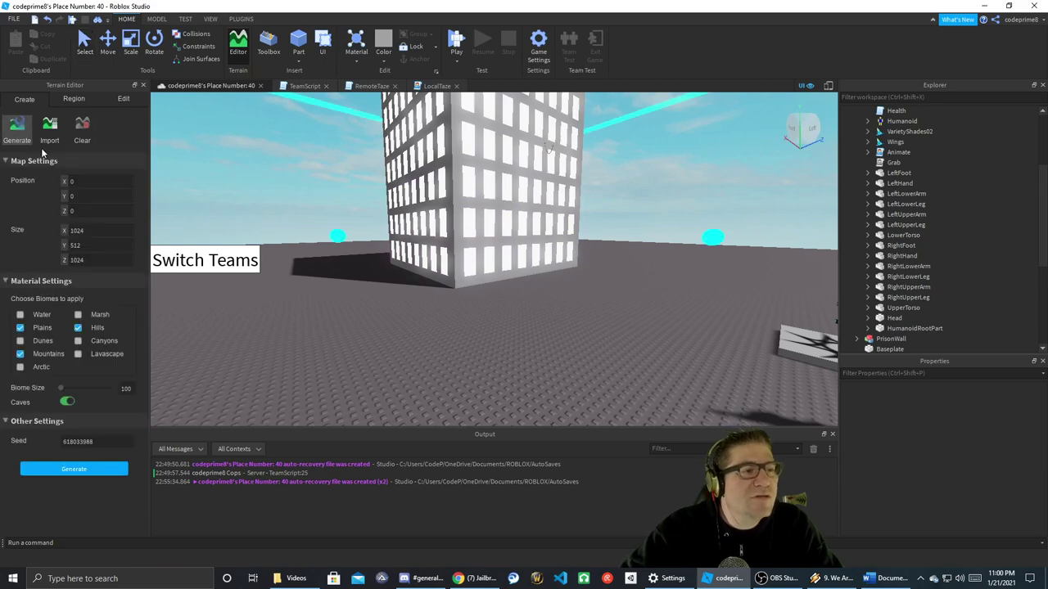
- Lower the top of the terrain generation region to give it a Y size of 256 and a Y position of -128
{"action": "right_click_drag", "start_coordinate": [467, 252], "coordinate": [465, 248]}
{"action": "key", "text": "w"}
{"action": "key", "text": "s"}
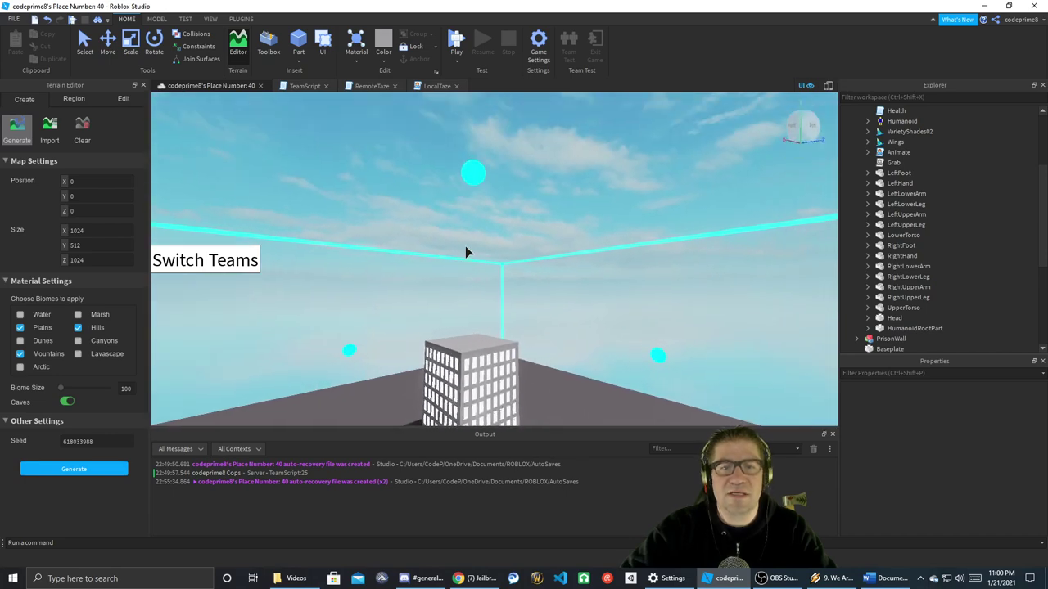
{"action": "left_click_drag", "start_coordinate": [469, 184], "coordinate": [462, 398]}
{"action": "right_click_drag", "start_coordinate": [488, 336], "coordinate": [487, 336]}
{"action": "left_click_drag", "start_coordinate": [521, 171], "coordinate": [526, 271]}
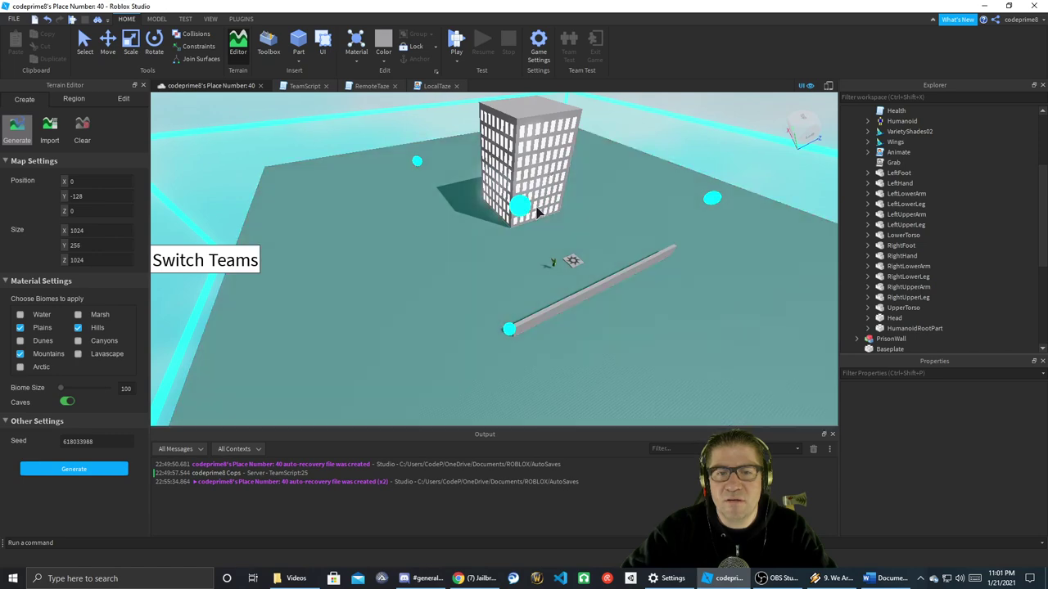
- Lower the top of the terrain generation region further, giving it a Y size of 198 and a Y position of -99
{"action": "right_click_drag", "start_coordinate": [524, 231], "coordinate": [524, 236]}
{"action": "key", "text": "w"}
{"action": "key", "text": "w"}
{"action": "right_click", "coordinate": [523, 230]}
{"action": "left_click", "coordinate": [525, 224]}
{"action": "mouse_move", "coordinate": [525, 223]}
{"action": "left_mouse_down"}
{"action": "mouse_move", "coordinate": [526, 209]}
{"action": "mouse_move", "coordinate": [525, 223]}
{"action": "left_mouse_up"}
{"action": "right_click_drag", "start_coordinate": [526, 223], "coordinate": [544, 277]}
{"action": "left_click_drag", "start_coordinate": [544, 277], "coordinate": [543, 259]}
- Extend the terrain generation region along Z beyond the baseplate, to a Z size of 1897 and a Z position of 9
{"action": "right_click_drag", "start_coordinate": [543, 259], "coordinate": [516, 239]}
{"action": "left_click_drag", "start_coordinate": [502, 237], "coordinate": [423, 220]}
{"action": "right_click_drag", "start_coordinate": [423, 220], "coordinate": [432, 224]}
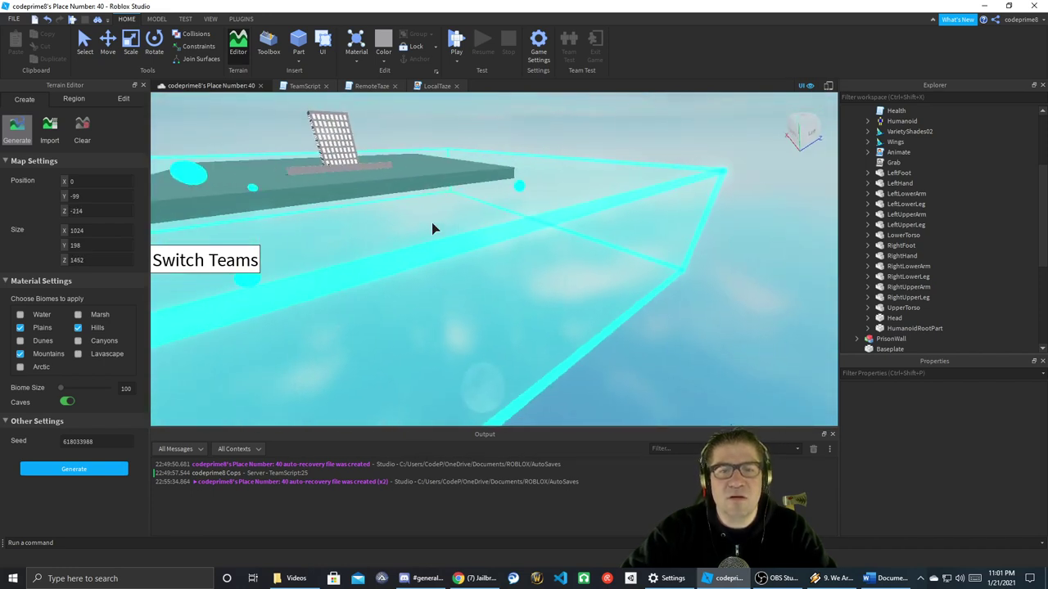
{"action": "left_click_drag", "start_coordinate": [503, 190], "coordinate": [562, 189]}
{"action": "right_click_drag", "start_coordinate": [561, 189], "coordinate": [581, 192]}
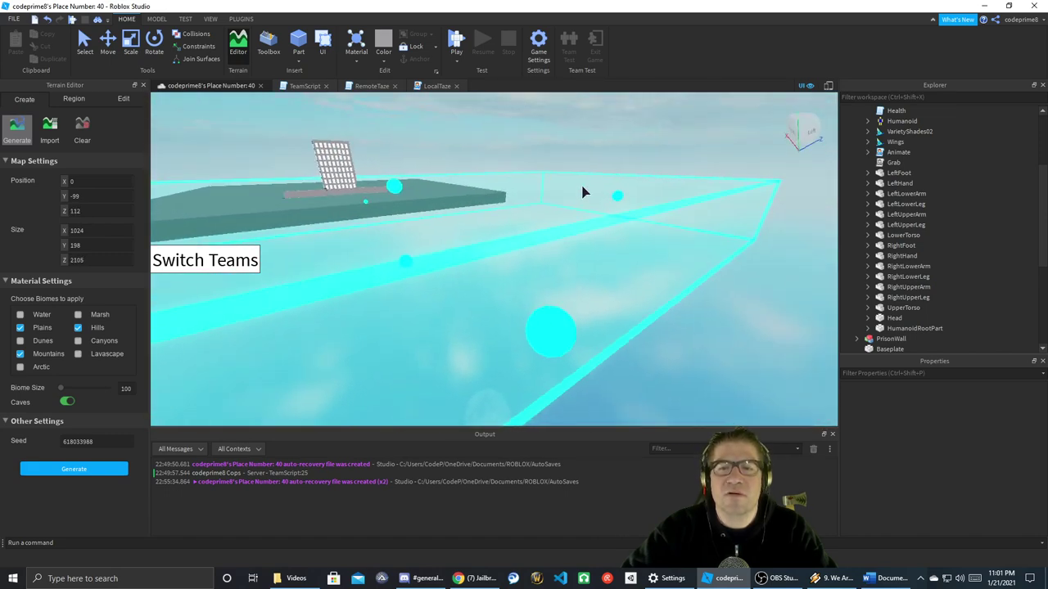
{"action": "left_click_drag", "start_coordinate": [617, 197], "coordinate": [593, 207]}
- Widen the terrain generation region on both sides along X, to an X size of 1613 and an X position of 43
{"action": "right_click_drag", "start_coordinate": [501, 268], "coordinate": [541, 286]}
{"action": "left_click_drag", "start_coordinate": [540, 286], "coordinate": [709, 375]}
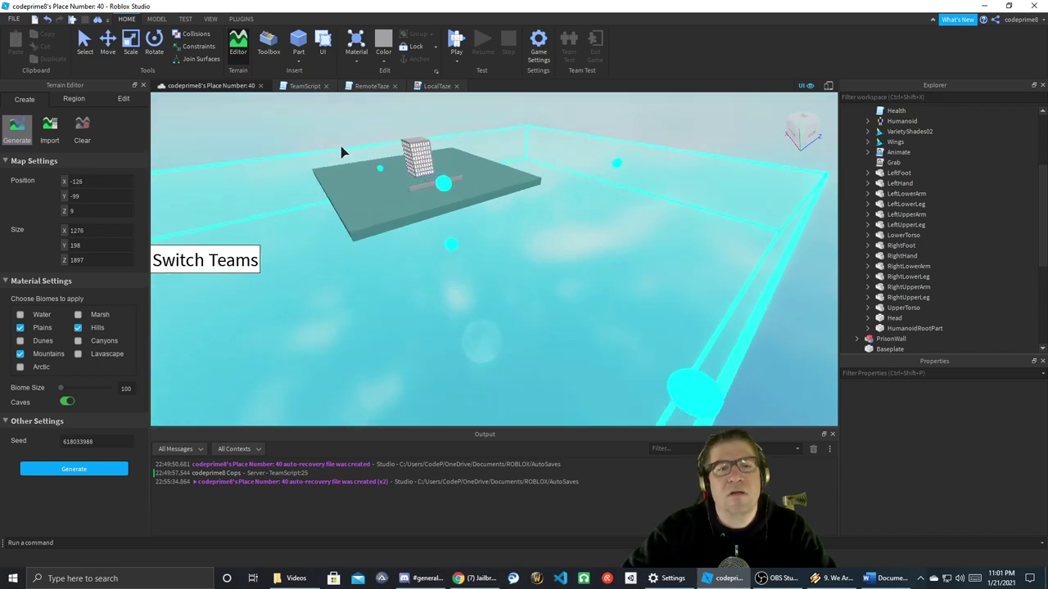
{"action": "left_click_drag", "start_coordinate": [389, 168], "coordinate": [365, 156]}
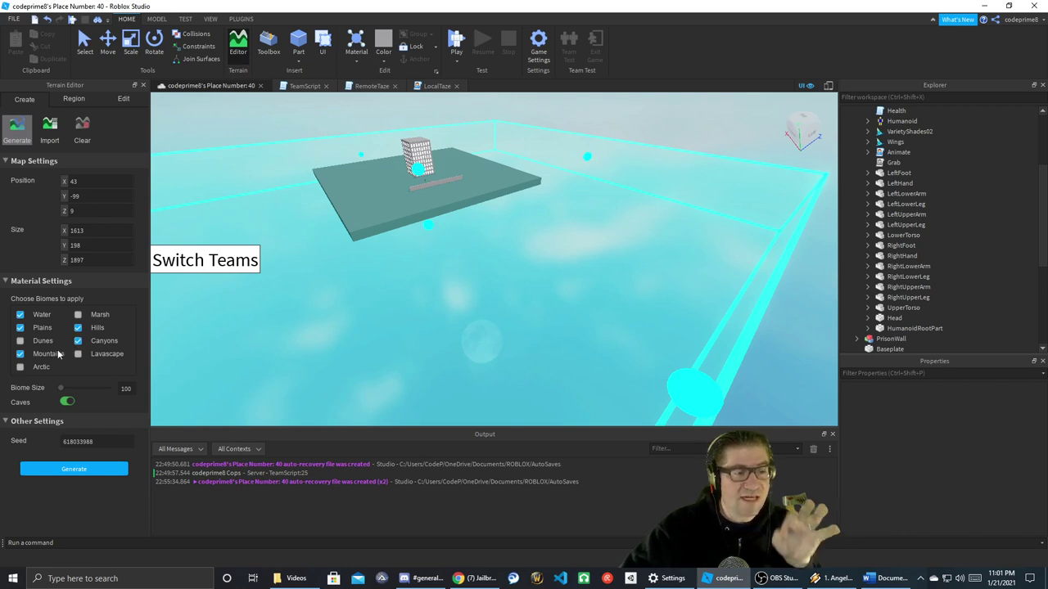
- Add the Water and Canyons biomes to Plains, Hills and Mountains, and generate the terrain
{"action": "left_click", "coordinate": [74, 470]}
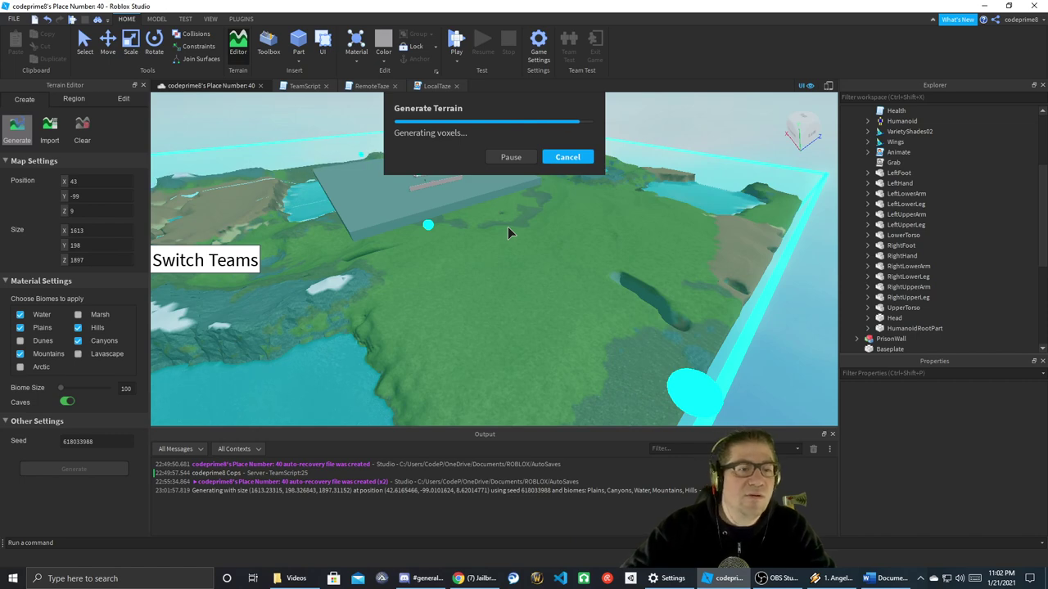
{"action": "right_click_drag", "start_coordinate": [507, 227], "coordinate": [508, 227]}
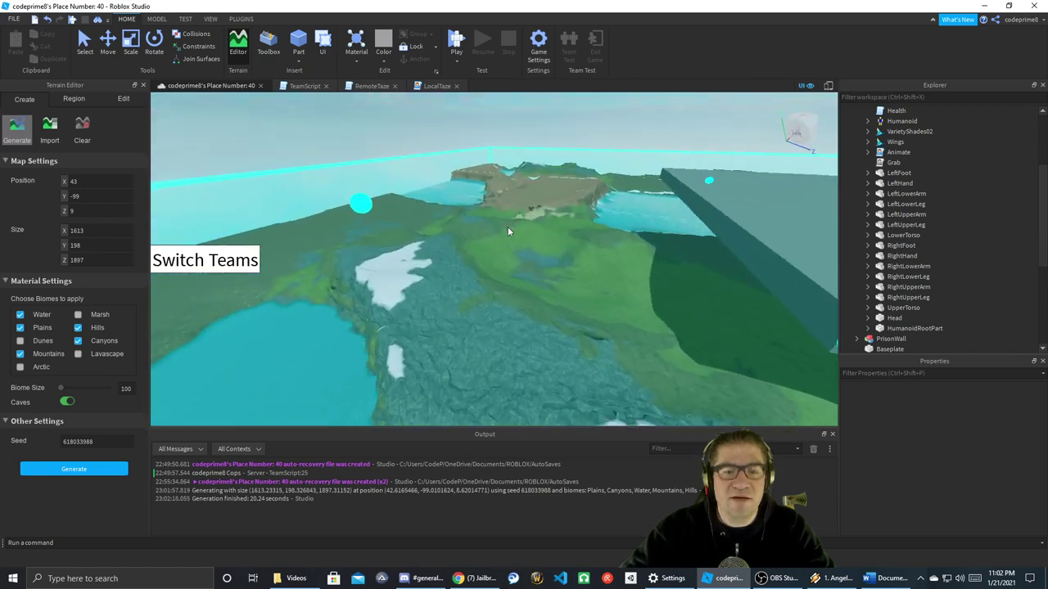
- Fly over the generated terrain to examine its canyons, rivers and hills and how the baseplate sits above it
{"action": "key", "text": "w"}
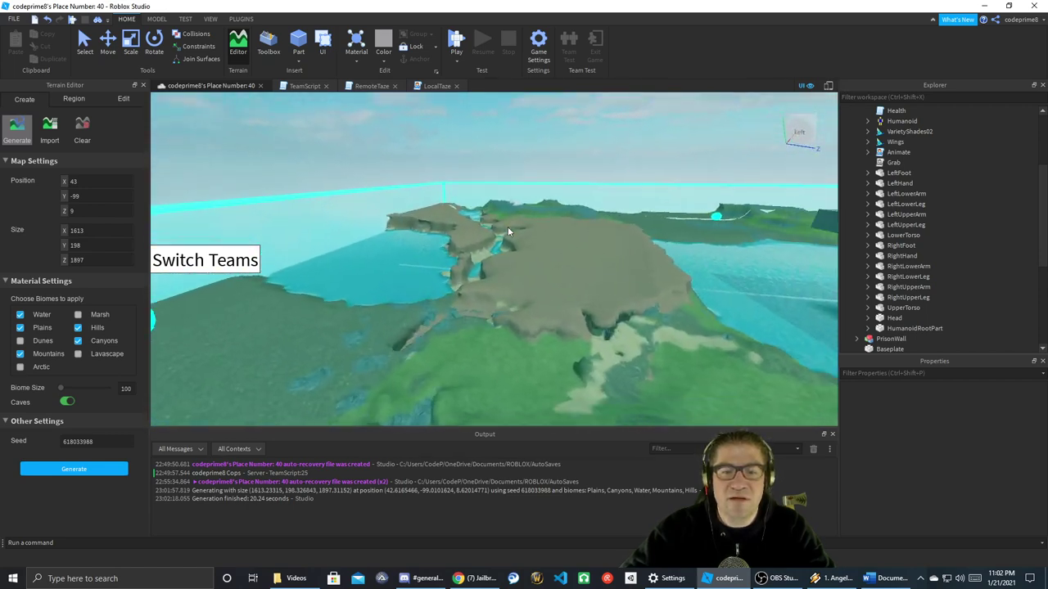
{"action": "key", "text": "w"}
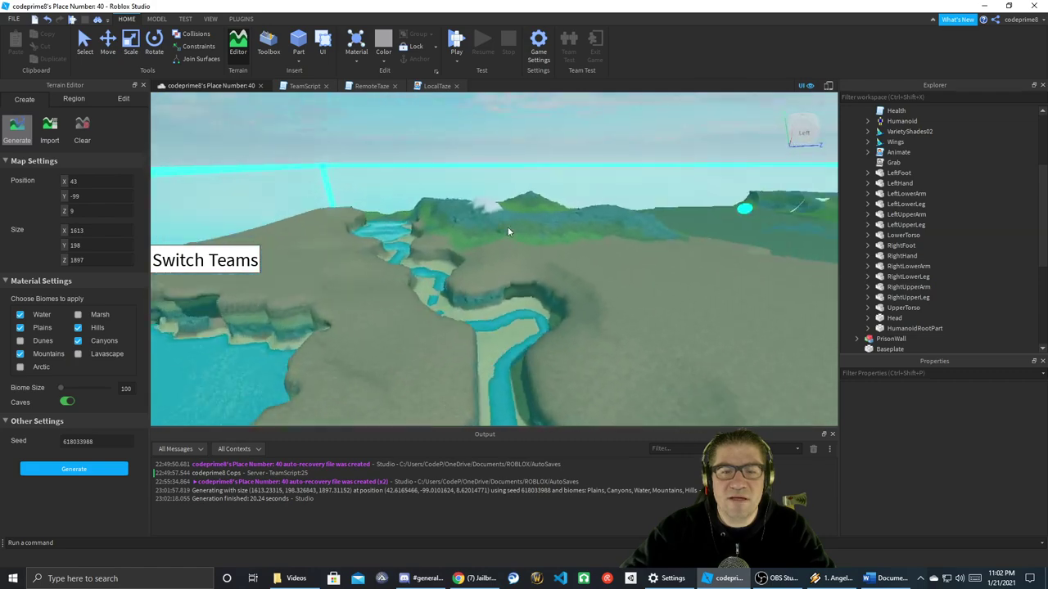
{"action": "key", "text": "w"}
{"action": "key", "text": "w"}
{"action": "right_click_drag", "start_coordinate": [507, 231], "coordinate": [508, 232]}
{"action": "key", "text": "w"}
{"action": "key", "text": "w"}
{"action": "right_click_drag", "start_coordinate": [508, 232], "coordinate": [555, 270]}
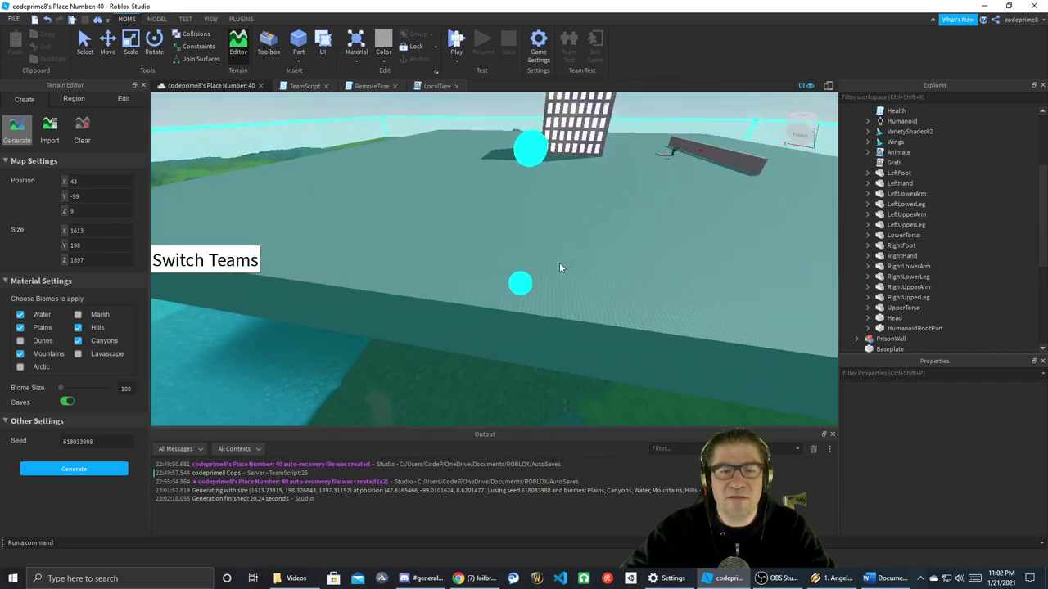
- Collapse the CodeDummy model in the workspace hierarchy, select the Baseplate and close the Terrain Editor
{"action": "scroll", "coordinate": [897, 143], "scroll_direction": "up", "scroll_amount": 3}
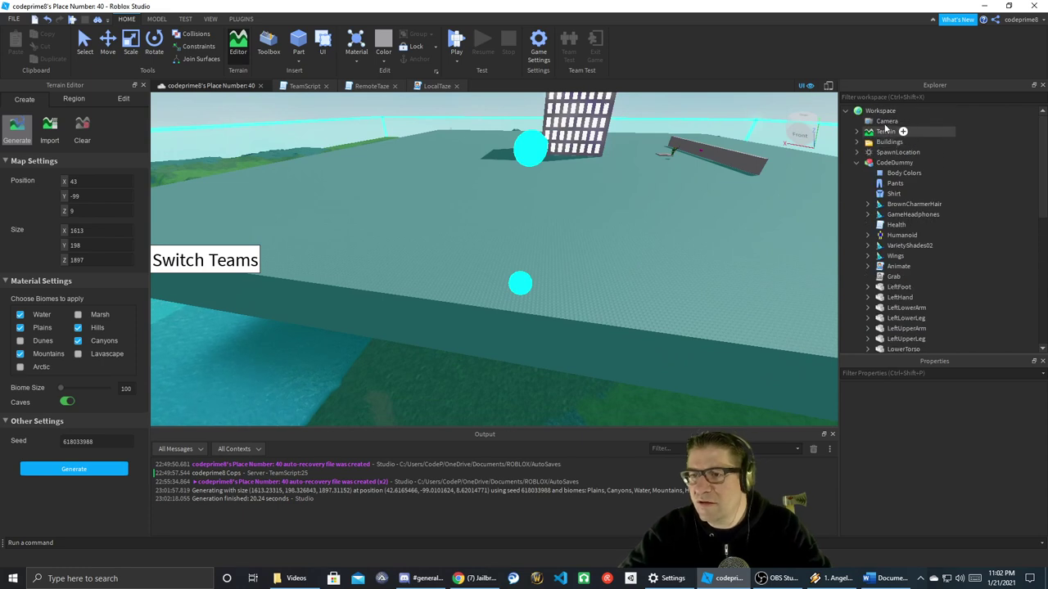
{"action": "left_click", "coordinate": [857, 163]}
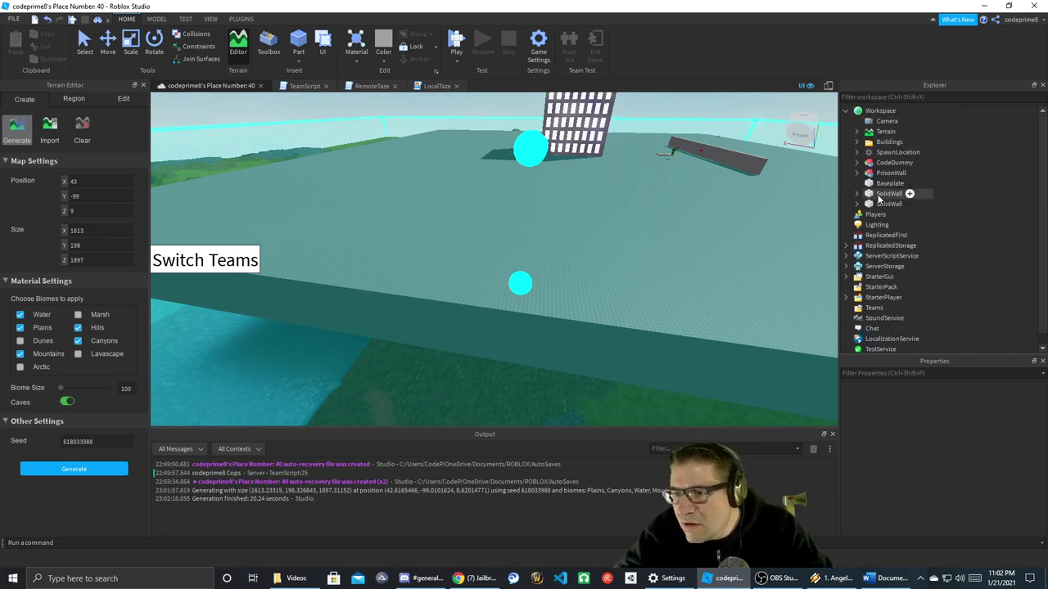
{"action": "left_click", "coordinate": [888, 184]}
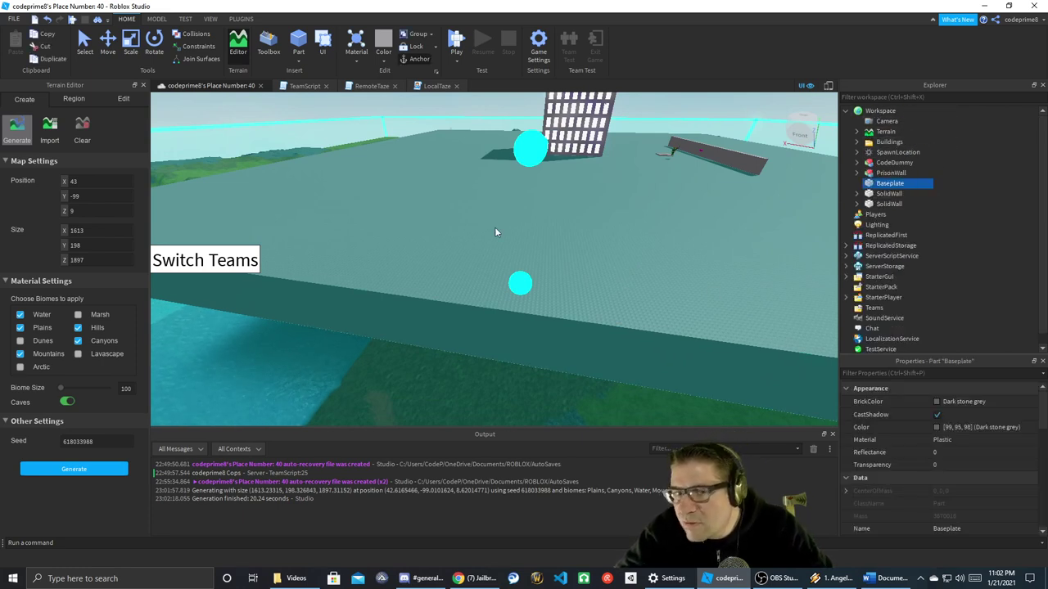
{"action": "left_click", "coordinate": [238, 42]}
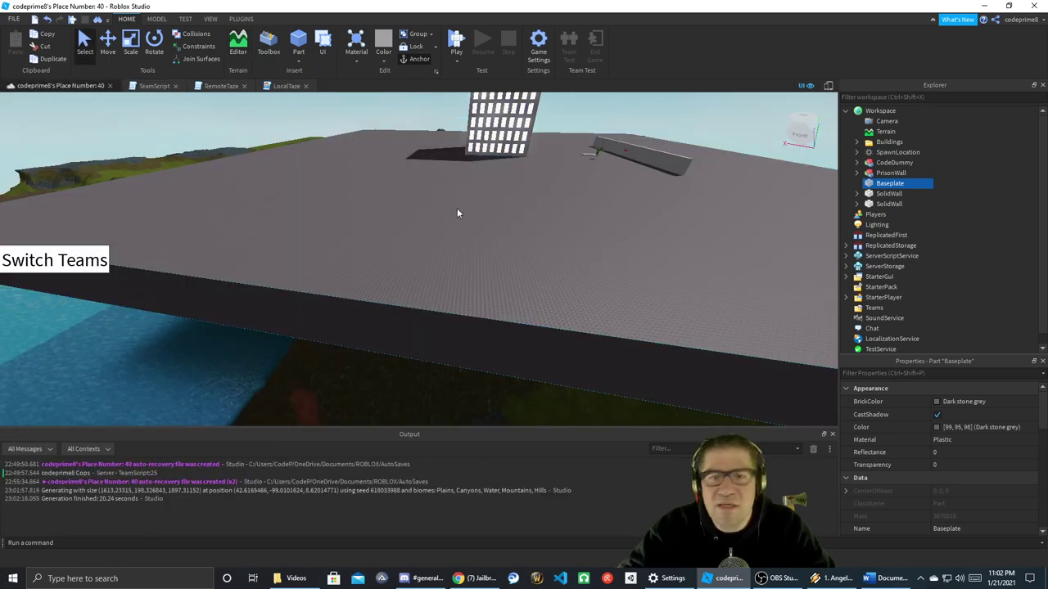
- Publish the place to Roblox
{"action": "right_click_drag", "start_coordinate": [458, 213], "coordinate": [445, 199]}
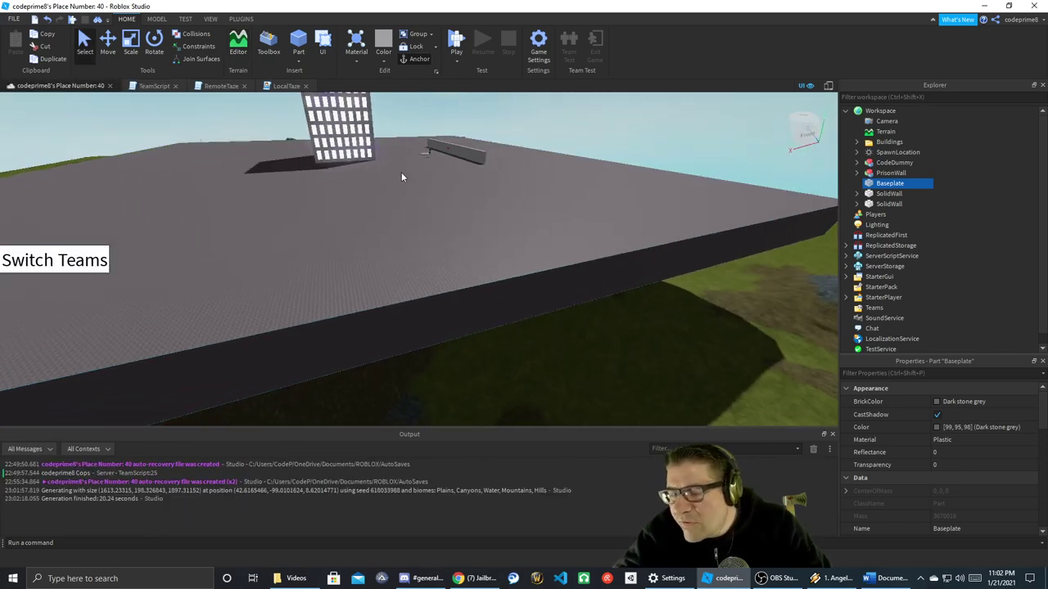
{"action": "left_click", "coordinate": [14, 18]}
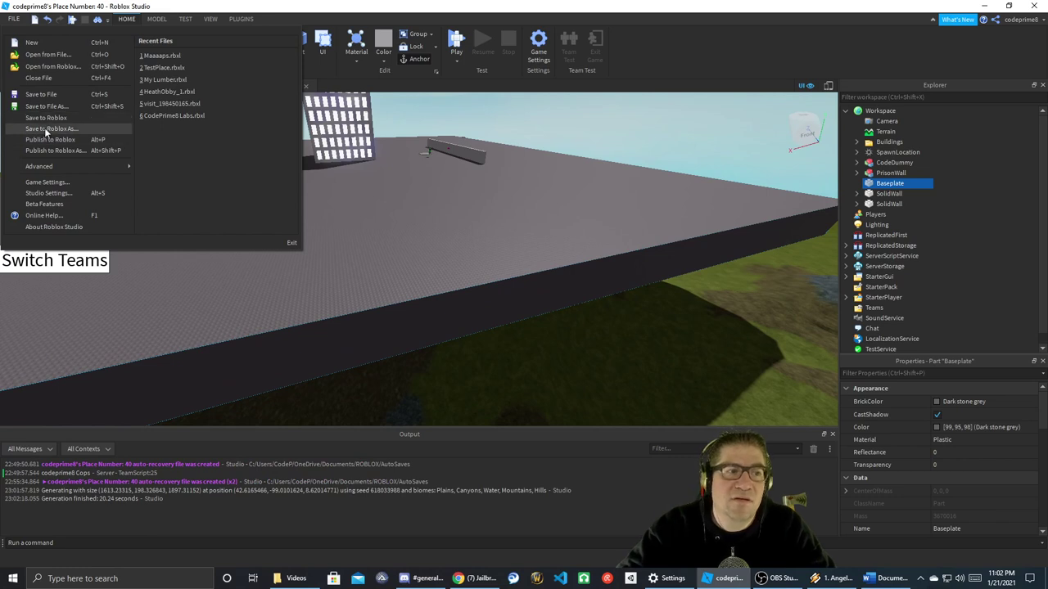
{"action": "left_click", "coordinate": [77, 140]}
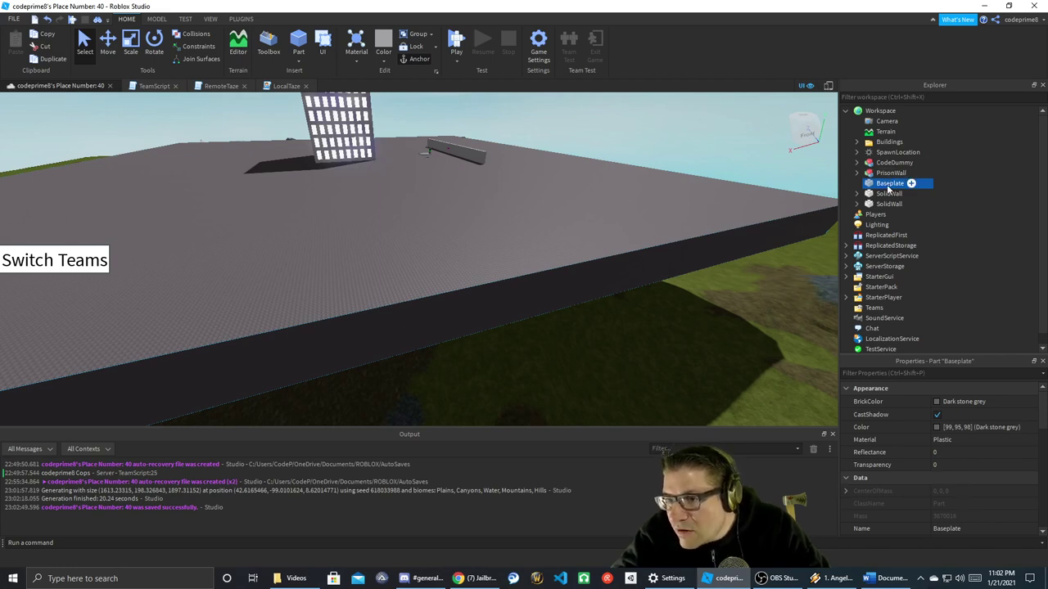
- Delete the Baseplate so the buildings and walls stand over the generated terrain
{"action": "left_click_drag", "start_coordinate": [887, 174], "coordinate": [886, 182]}
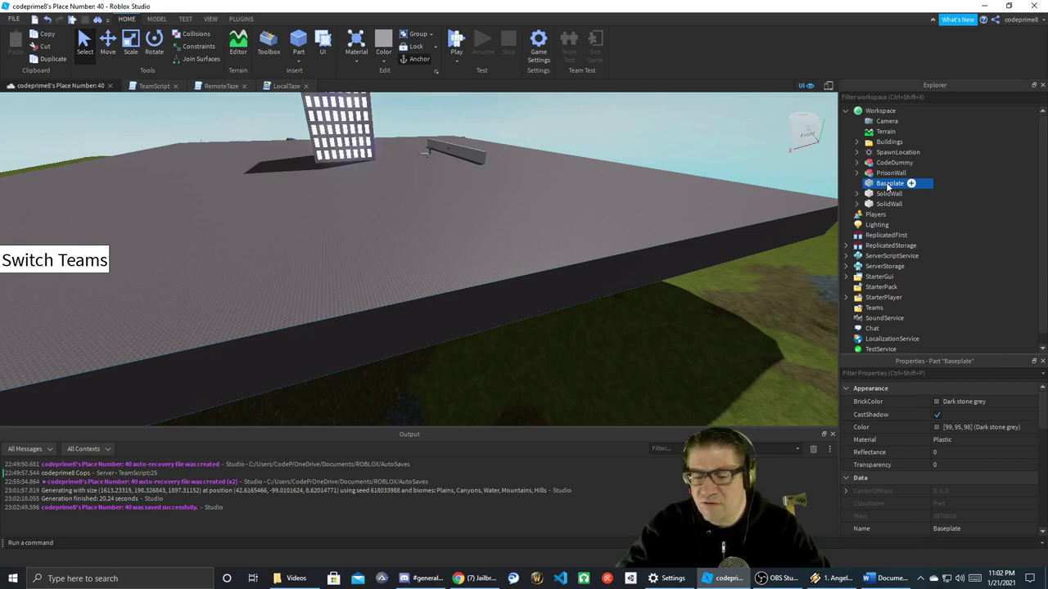
{"action": "key", "text": "Delete"}
{"action": "right_click_drag", "start_coordinate": [571, 166], "coordinate": [538, 214]}
{"action": "scroll", "coordinate": [571, 167], "scroll_direction": "up", "scroll_amount": 6}
- Move the two loose SolidWall parts from the Workspace into the PrisonWall model
{"action": "left_click", "coordinate": [499, 243]}
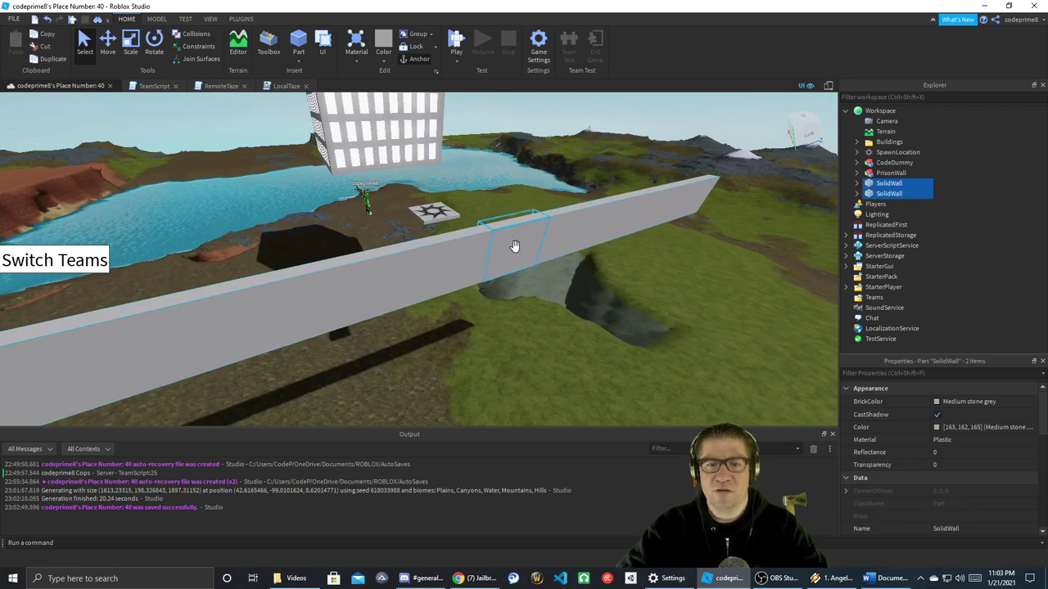
{"action": "left_click", "coordinate": [897, 175]}
{"action": "left_click", "coordinate": [888, 185]}
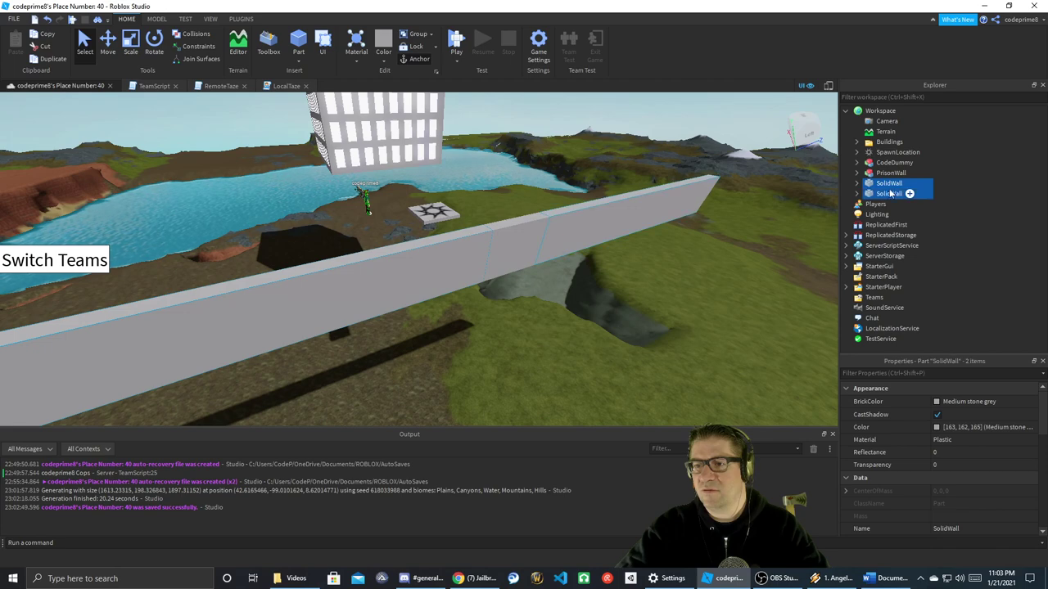
{"action": "left_click_drag", "start_coordinate": [890, 175], "coordinate": [890, 174]}
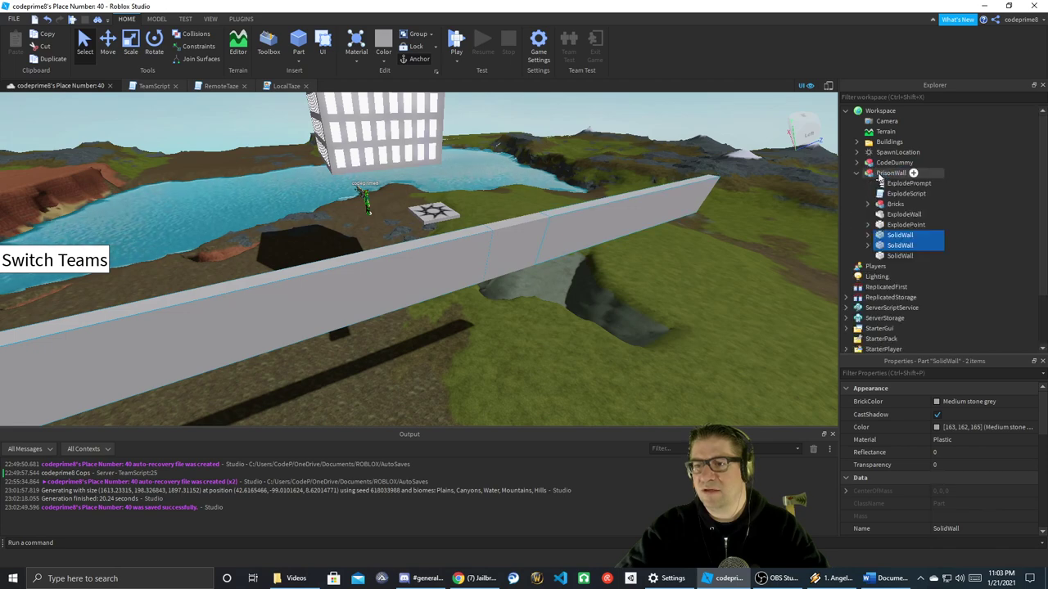
{"action": "left_click", "coordinate": [857, 174]}
- Move the PrisonWall model across the terrain to the open grass field and lower it to the ground
{"action": "left_click", "coordinate": [894, 173]}
{"action": "key", "text": "a"}
{"action": "right_click_drag", "start_coordinate": [655, 226], "coordinate": [661, 227]}
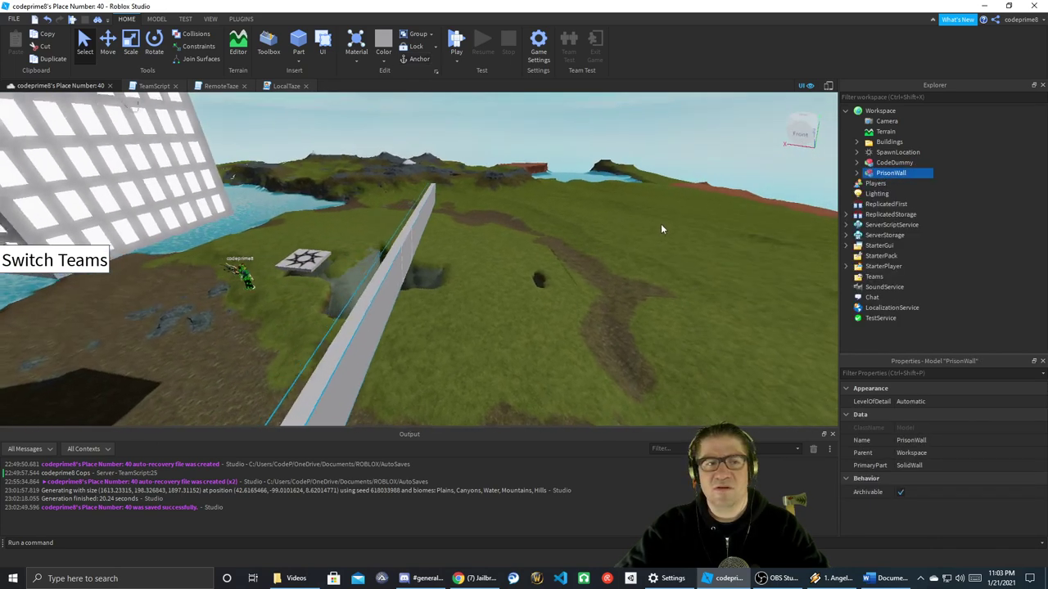
{"action": "left_click", "coordinate": [107, 45]}
{"action": "right_click_drag", "start_coordinate": [347, 174], "coordinate": [349, 180]}
{"action": "left_click_drag", "start_coordinate": [345, 157], "coordinate": [659, 133]}
{"action": "left_click_drag", "start_coordinate": [602, 114], "coordinate": [580, 227]}
{"action": "left_click_drag", "start_coordinate": [581, 232], "coordinate": [583, 231]}
{"action": "left_click_drag", "start_coordinate": [528, 210], "coordinate": [621, 171]}
- Move the Building model across the terrain, far away from the spawn area
{"action": "right_click_drag", "start_coordinate": [531, 192], "coordinate": [473, 211]}
{"action": "left_click", "coordinate": [526, 176]}
{"action": "right_click_drag", "start_coordinate": [580, 200], "coordinate": [592, 224]}
{"action": "key", "text": "w"}
{"action": "key", "text": "d"}
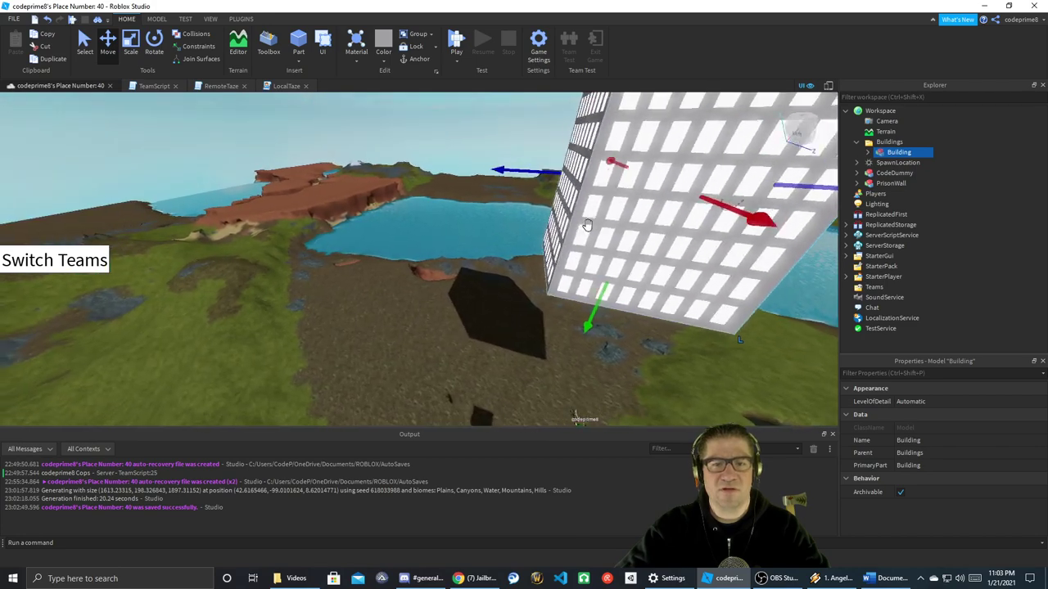
{"action": "left_click_drag", "start_coordinate": [507, 171], "coordinate": [187, 169]}
{"action": "right_click_drag", "start_coordinate": [407, 208], "coordinate": [407, 207]}
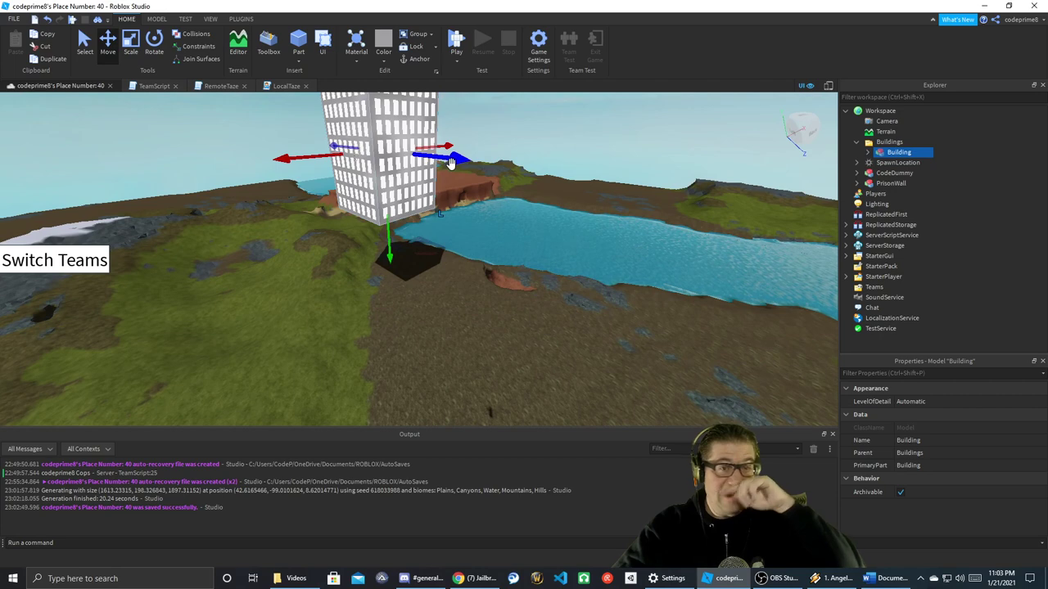
{"action": "left_click_drag", "start_coordinate": [450, 160], "coordinate": [359, 148]}
{"action": "right_click_drag", "start_coordinate": [369, 150], "coordinate": [369, 155]}
{"action": "key", "text": "s"}
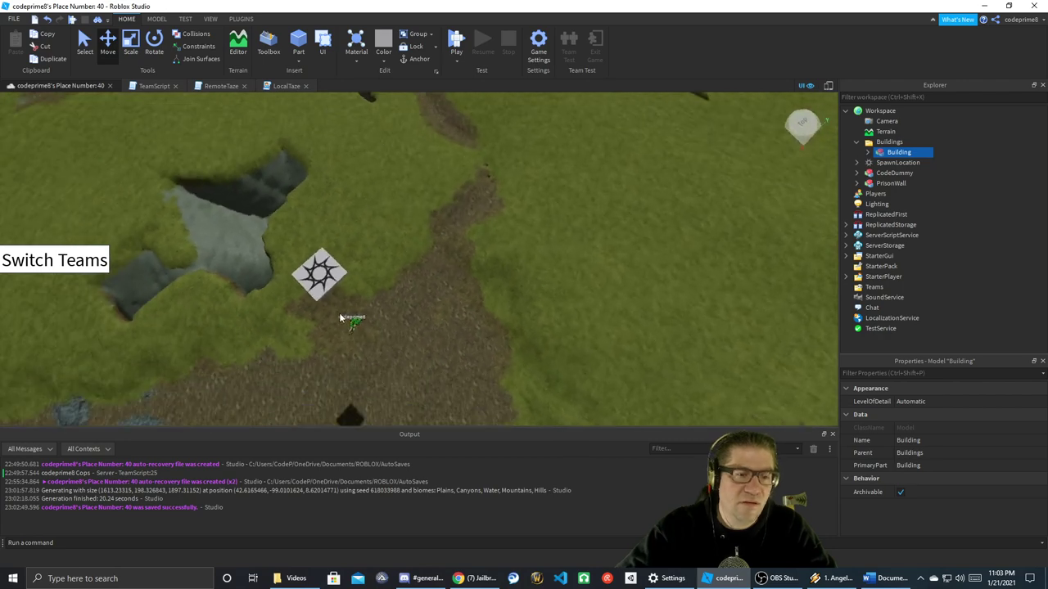
- Move the SpawnLocation across the grass to a spot beside the prison wall
{"action": "left_click", "coordinate": [320, 276]}
{"action": "right_click_drag", "start_coordinate": [321, 276], "coordinate": [351, 325]}
{"action": "left_click_drag", "start_coordinate": [351, 326], "coordinate": [556, 190]}
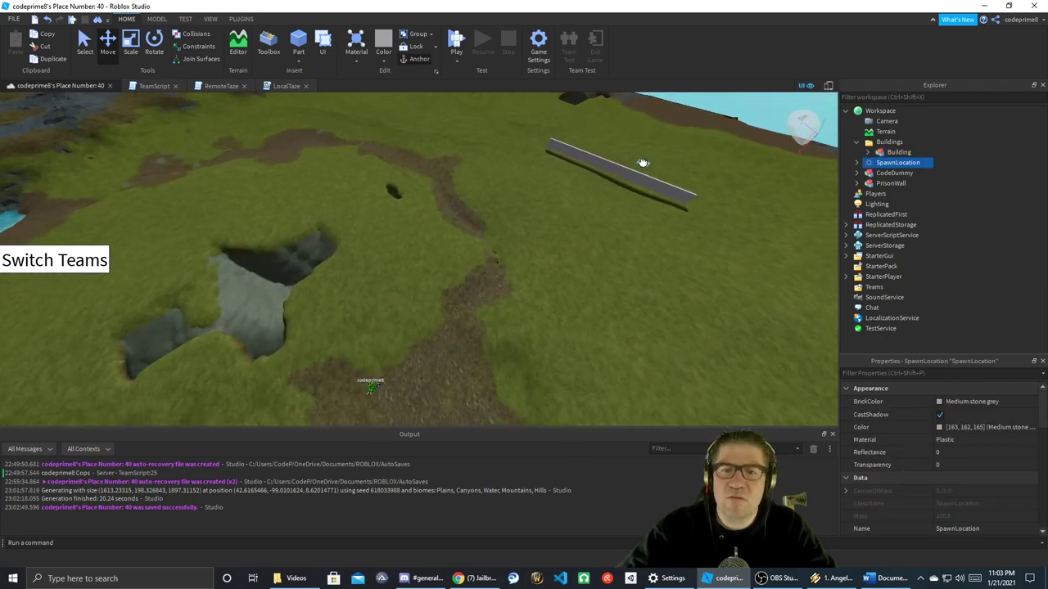
{"action": "left_click_drag", "start_coordinate": [643, 162], "coordinate": [644, 163]}
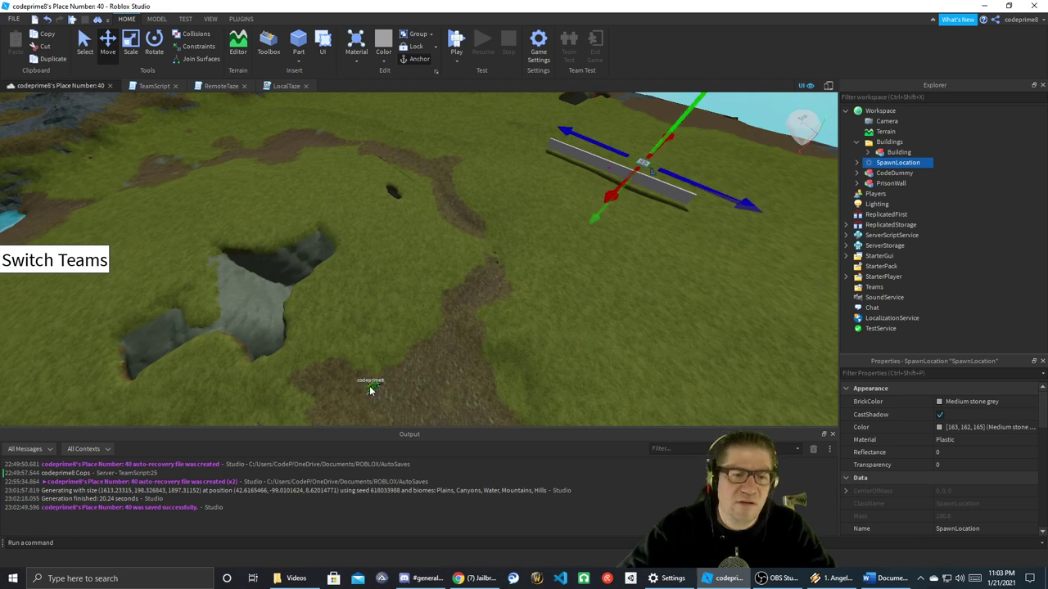
- Move the CodeDummy model across the terrain to the SpawnLocation beside the prison wall
{"action": "left_click", "coordinate": [894, 173]}
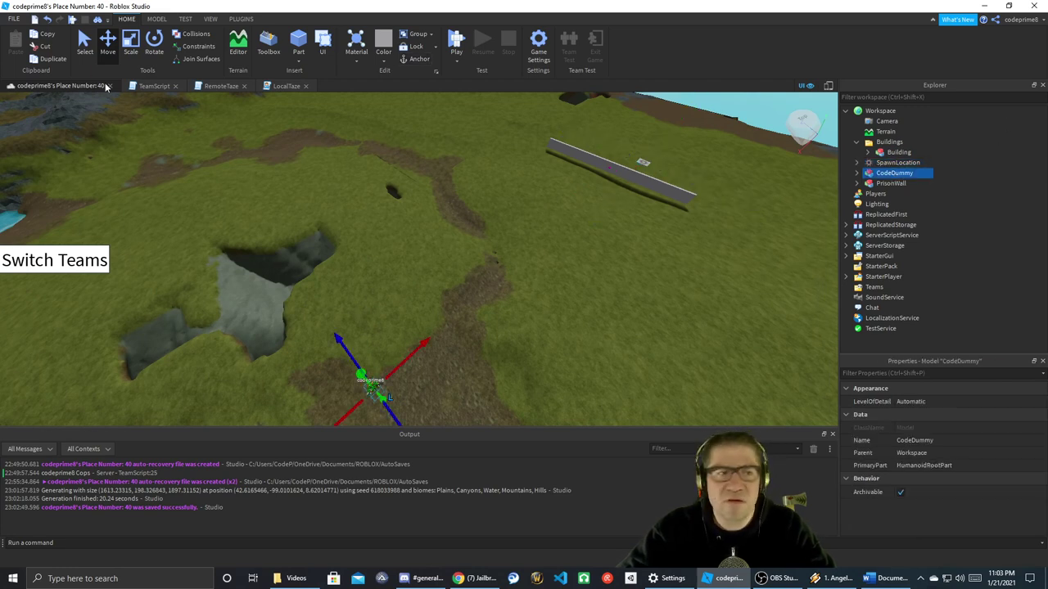
{"action": "left_click_drag", "start_coordinate": [395, 368], "coordinate": [660, 212]}
{"action": "left_click_drag", "start_coordinate": [647, 126], "coordinate": [649, 154]}
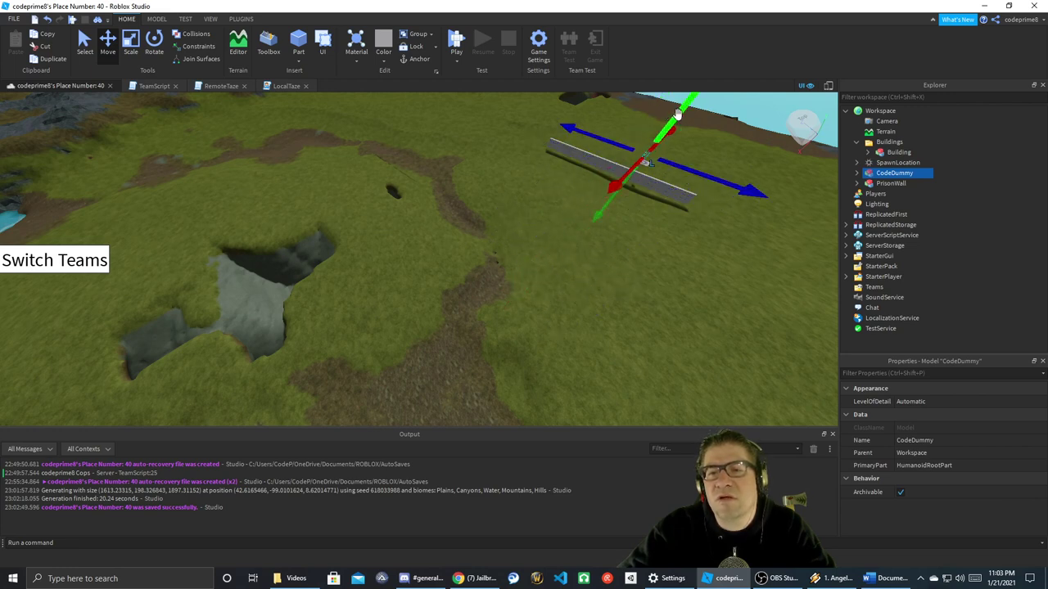
- Adjust the CodeDummy model's height so it stands on the grass between the prison wall and the SpawnLocation
{"action": "key", "text": "f"}
{"action": "key", "text": "w"}
{"action": "right_click_drag", "start_coordinate": [668, 180], "coordinate": [668, 180]}
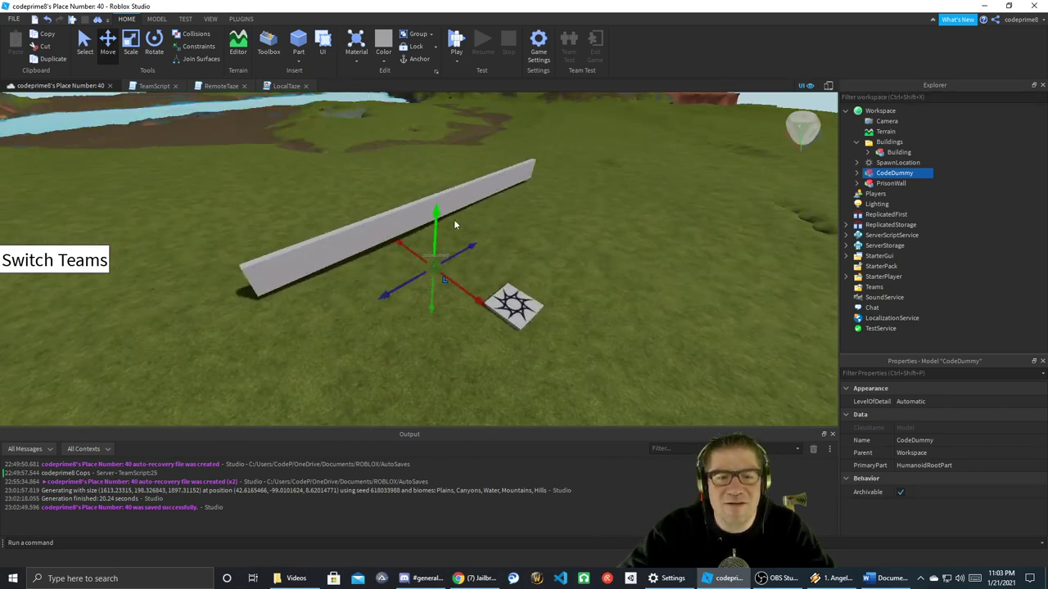
{"action": "left_click_drag", "start_coordinate": [435, 230], "coordinate": [437, 206]}
{"action": "key", "text": "w"}
{"action": "right_click_drag", "start_coordinate": [456, 235], "coordinate": [475, 219]}
{"action": "key", "text": "w"}
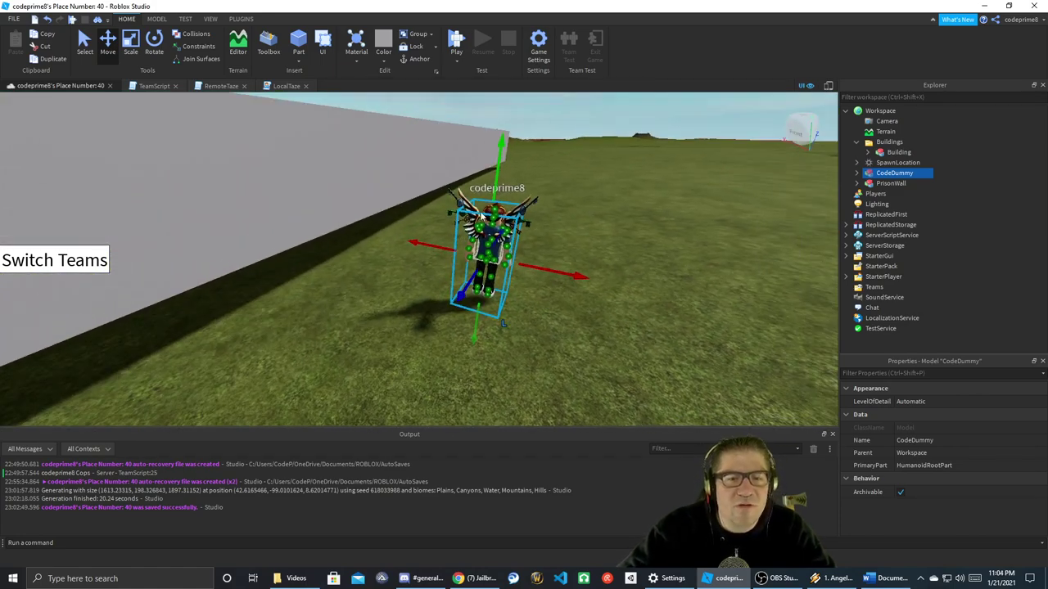
{"action": "right_click_drag", "start_coordinate": [493, 168], "coordinate": [493, 168]}
{"action": "left_click_drag", "start_coordinate": [474, 157], "coordinate": [473, 165]}
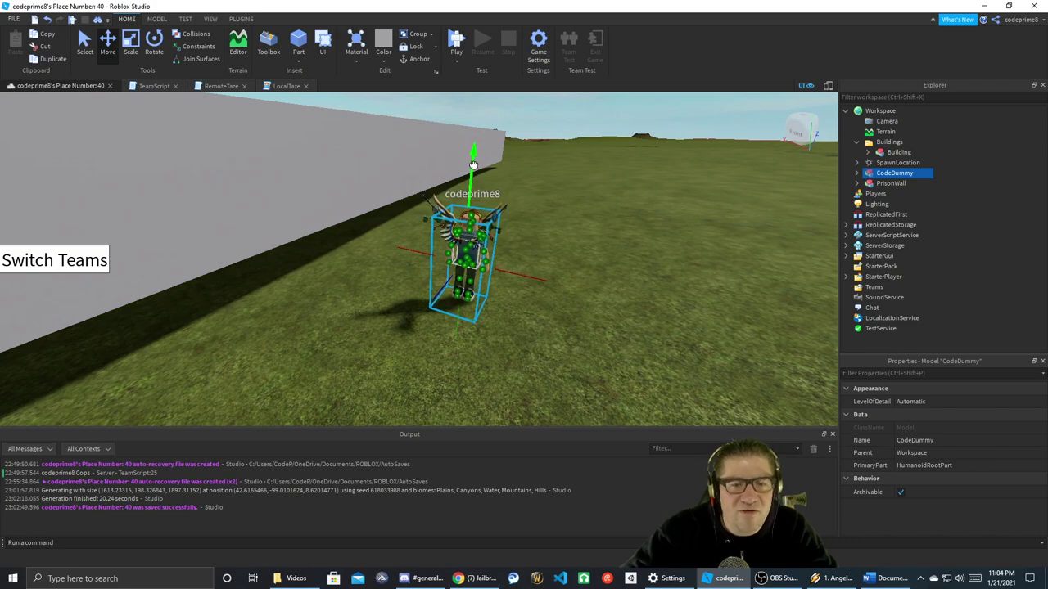
{"action": "key", "text": "s"}
{"action": "right_click_drag", "start_coordinate": [527, 184], "coordinate": [526, 184]}
{"action": "key", "text": "d"}
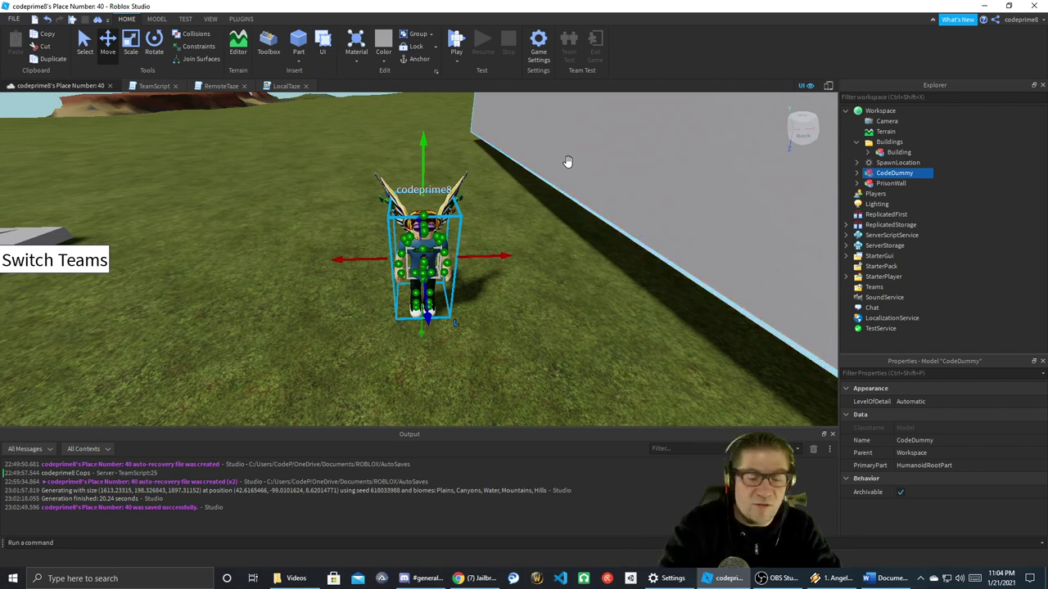
- Switch to the Roblox Avatar Editor in Chrome, try a Body Type of 30% and set it back to 0%
{"action": "key", "text": "alt+Tab"}
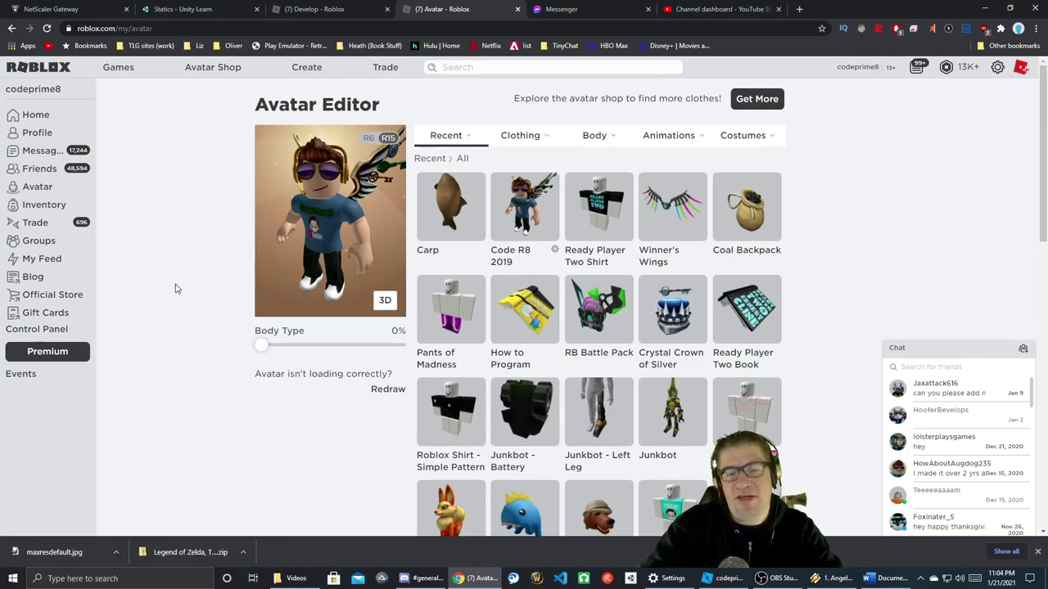
{"action": "left_click_drag", "start_coordinate": [262, 346], "coordinate": [302, 347]}
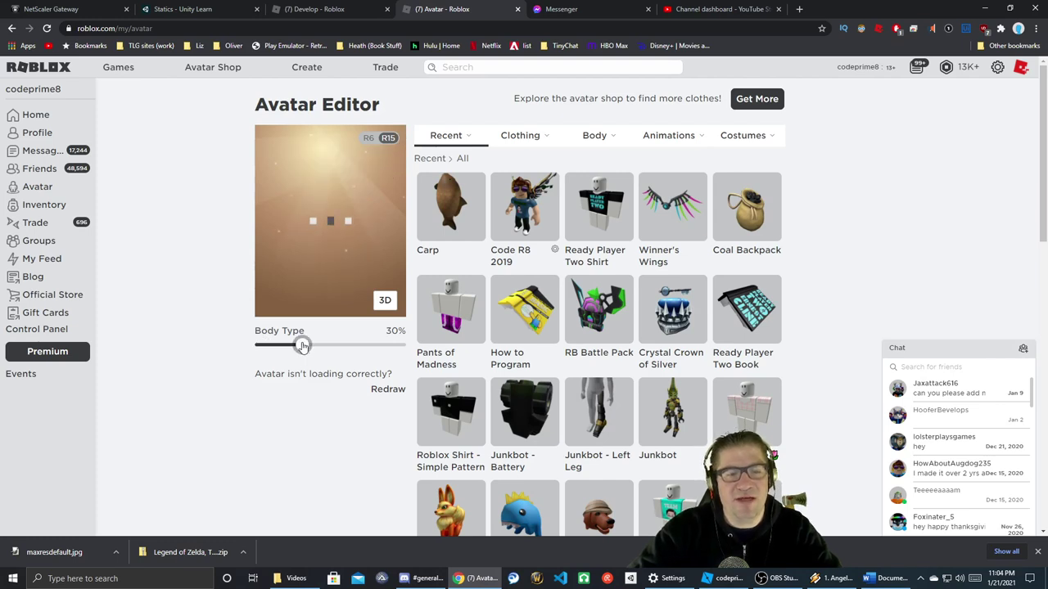
{"action": "left_click_drag", "start_coordinate": [302, 346], "coordinate": [221, 347]}
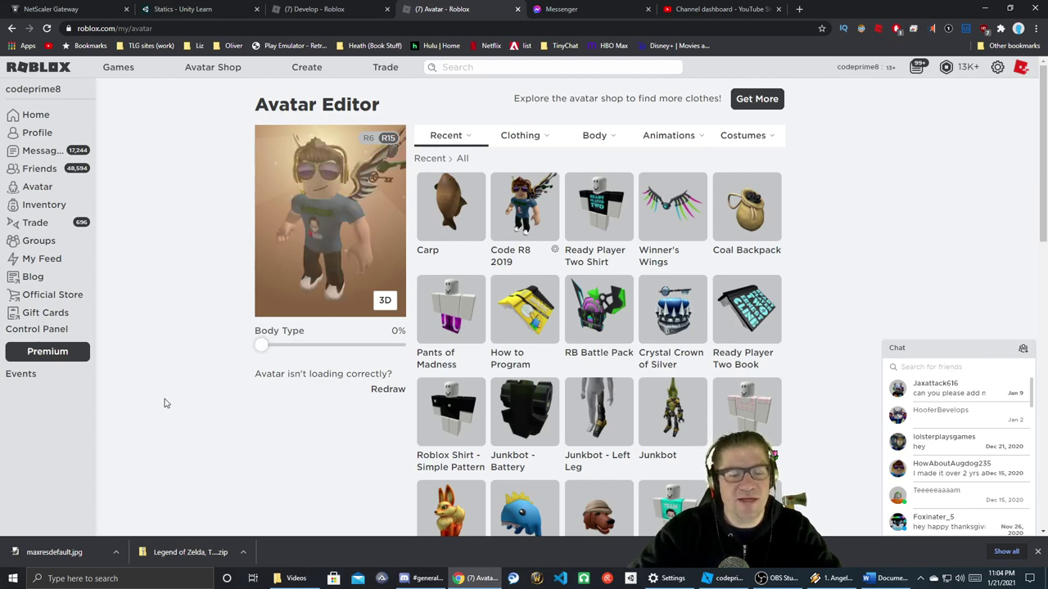
- Try another Body Type in the Avatar Editor, check the default R15 scaling options on Reddit and close that page
{"action": "left_click_drag", "start_coordinate": [260, 349], "coordinate": [332, 349]}
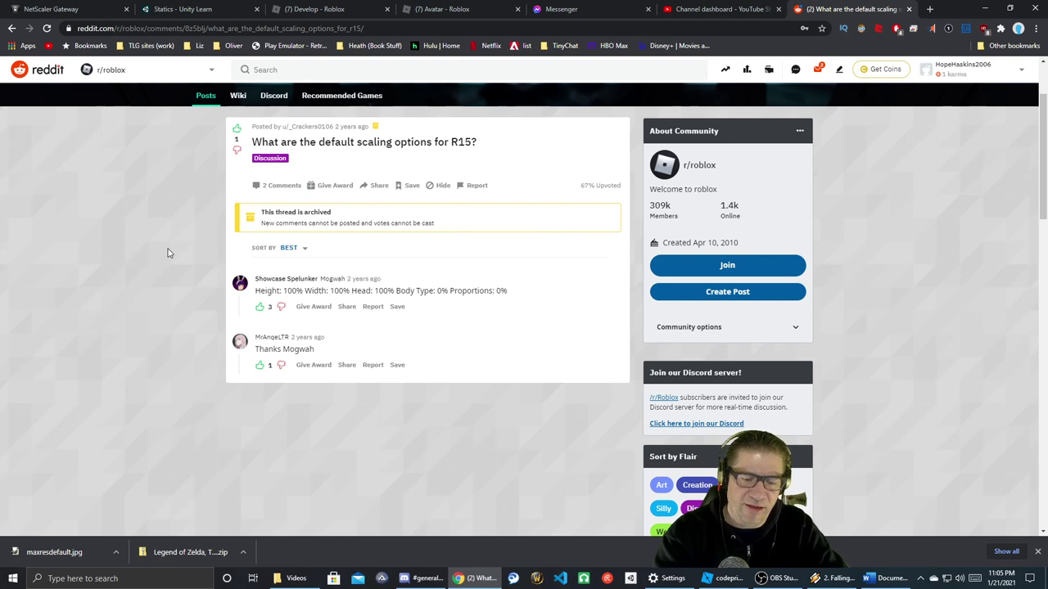
{"action": "key", "text": "ctrl+w"}
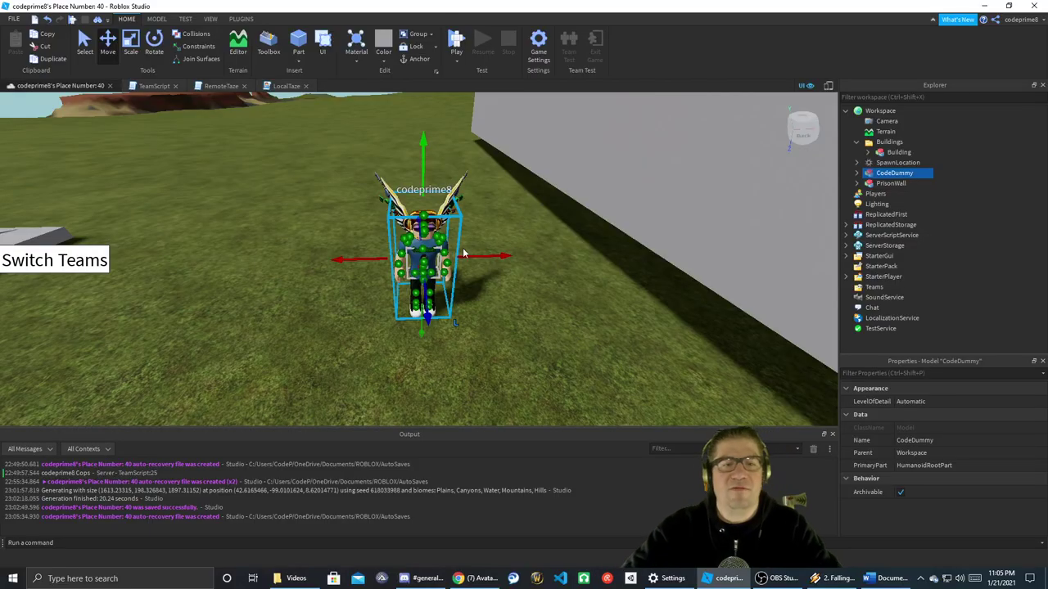
- Return to Roblox Studio, start a play test and walk the player character off the SpawnLocation onto the grass
{"action": "key", "text": "w"}
{"action": "right_click_drag", "start_coordinate": [465, 254], "coordinate": [557, 214]}
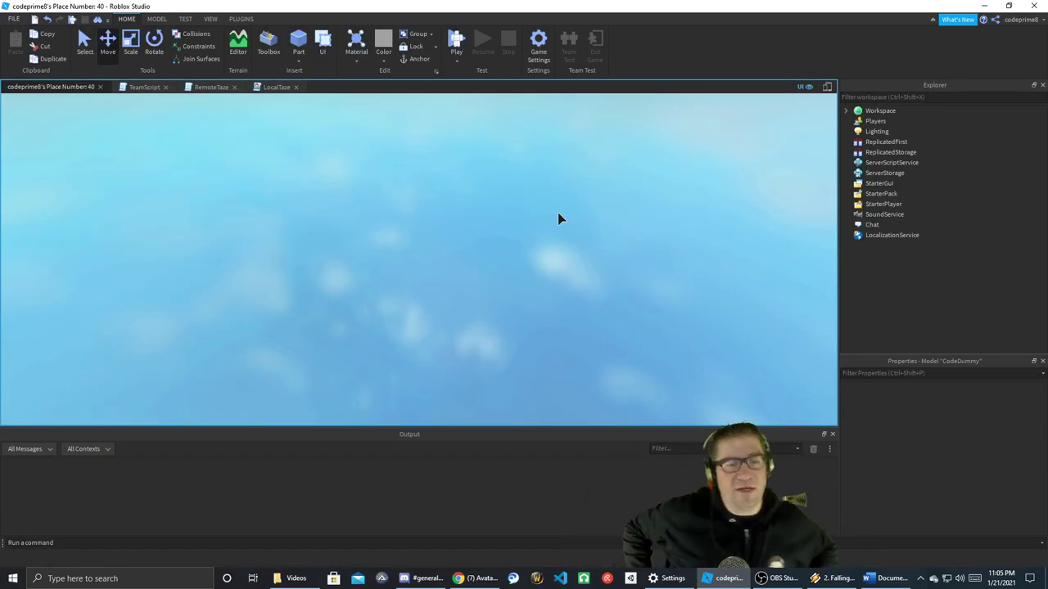
{"action": "key", "text": "F5"}
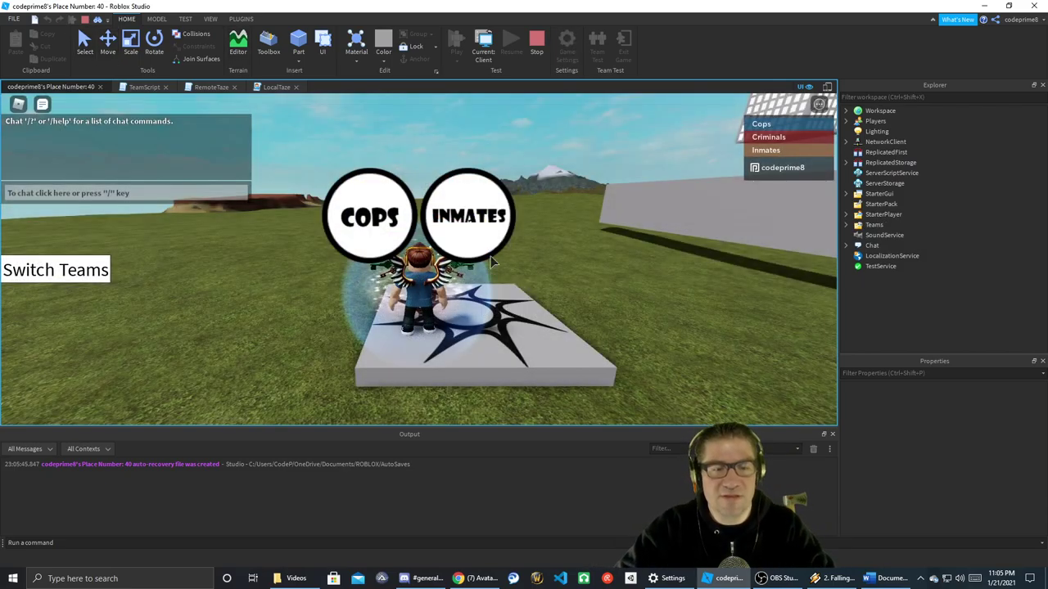
{"action": "right_click_drag", "start_coordinate": [579, 284], "coordinate": [578, 282]}
{"action": "key", "text": "s"}
{"action": "key", "text": "a"}
{"action": "key", "text": "w"}
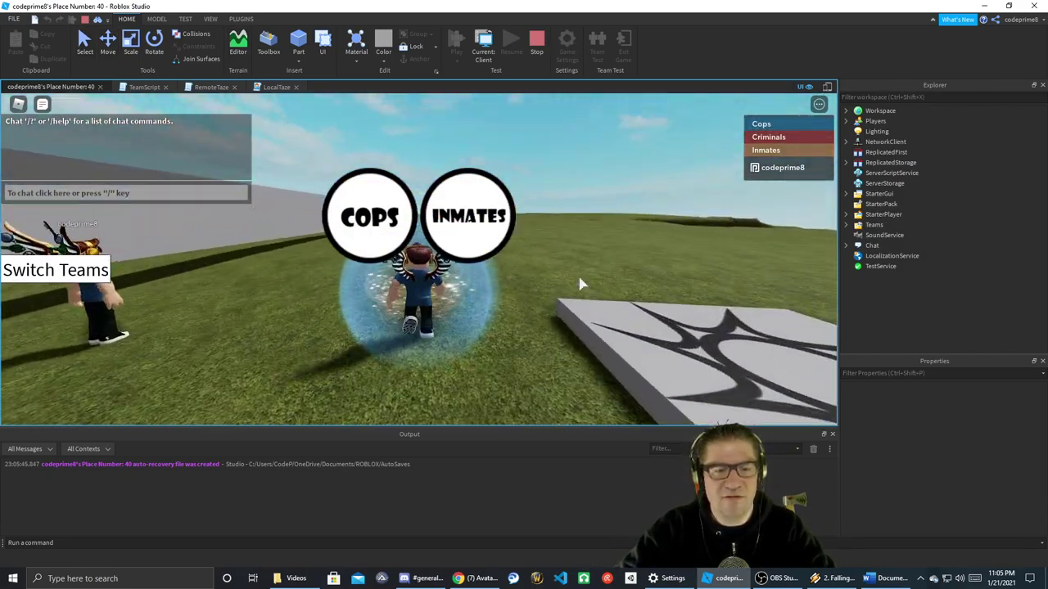
{"action": "key", "text": "s"}
- Copy the player's character model from the running test's Workspace, stop the test and paste the model into the Workspace
{"action": "left_click", "coordinate": [846, 111]}
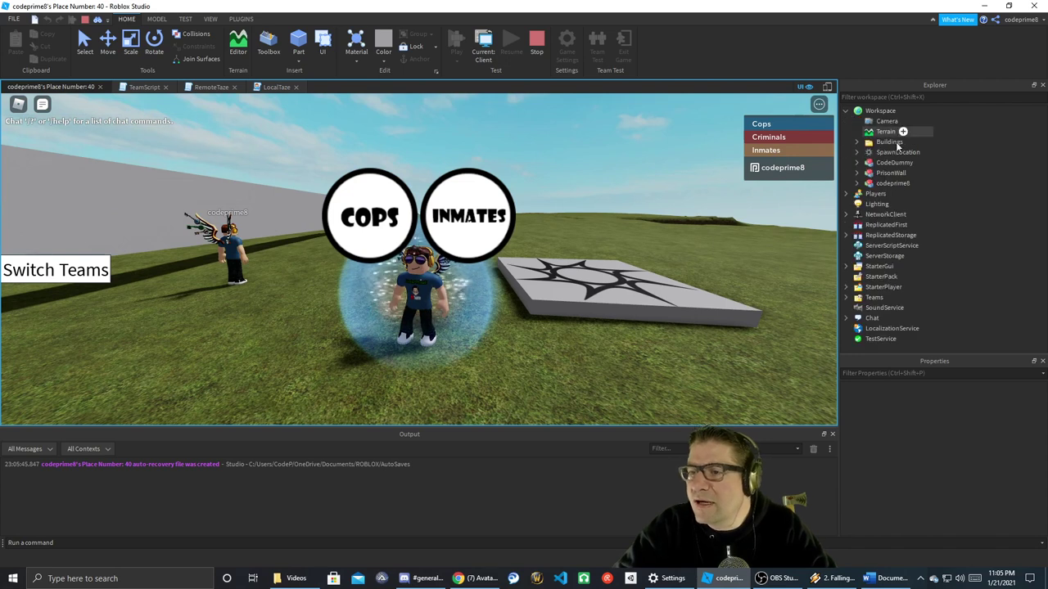
{"action": "left_click", "coordinate": [892, 183]}
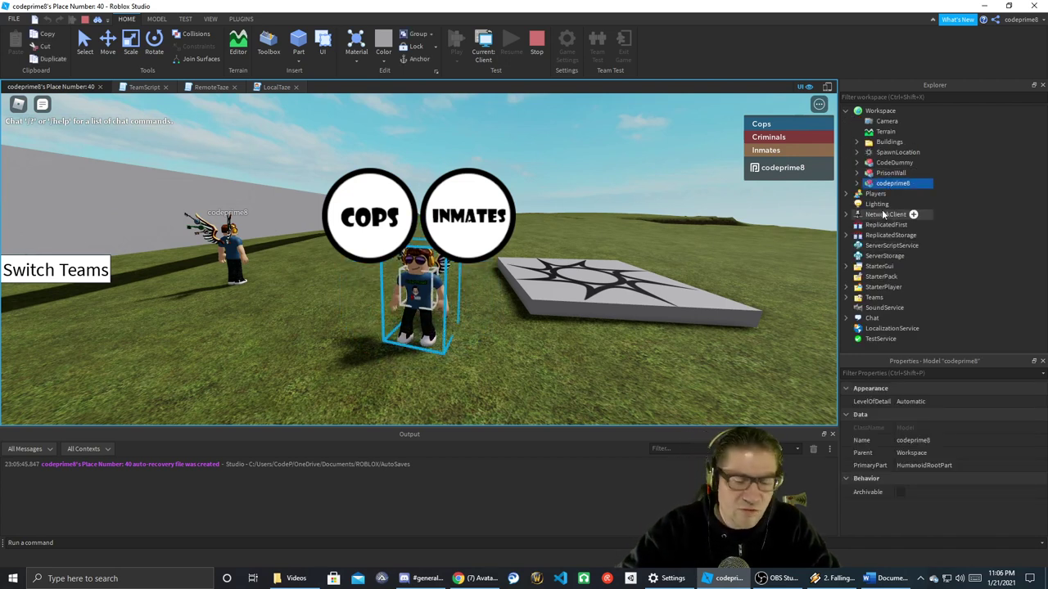
{"action": "key", "text": "ctrl+c"}
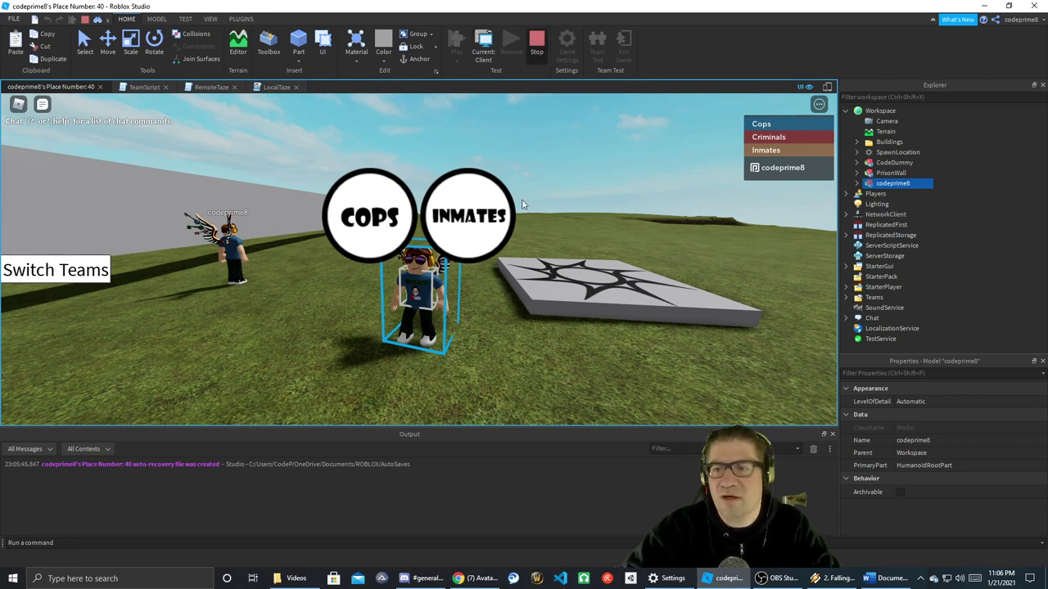
{"action": "key", "text": "shift+F5"}
{"action": "right_click", "coordinate": [877, 112]}
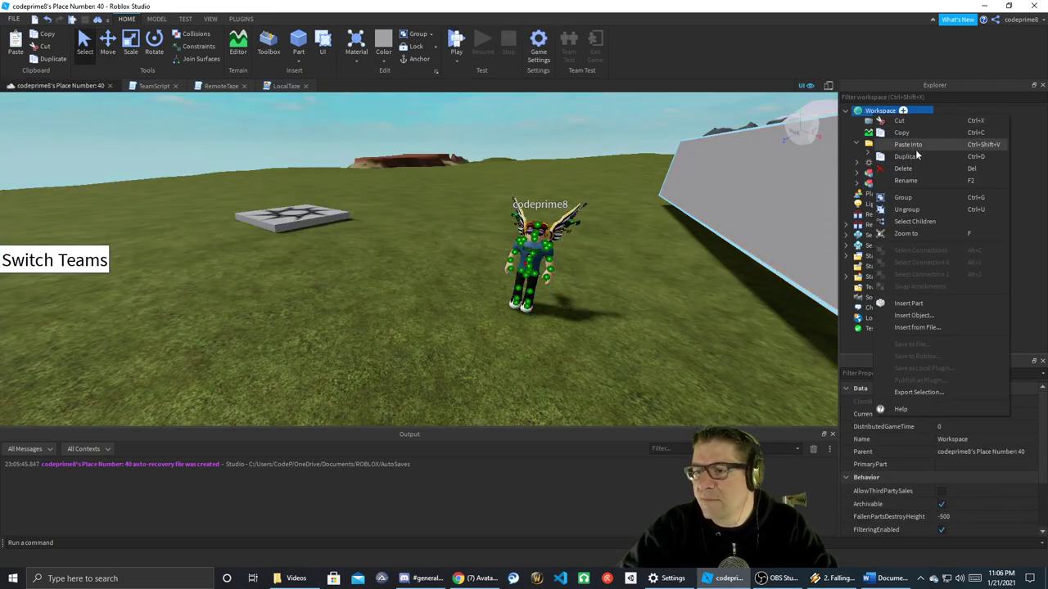
{"action": "left_click", "coordinate": [908, 145]}
- Move the pasted character model across the grass, away from the SpawnLocation and closer to the CodeDummy
{"action": "right_click_drag", "start_coordinate": [489, 207], "coordinate": [495, 184]}
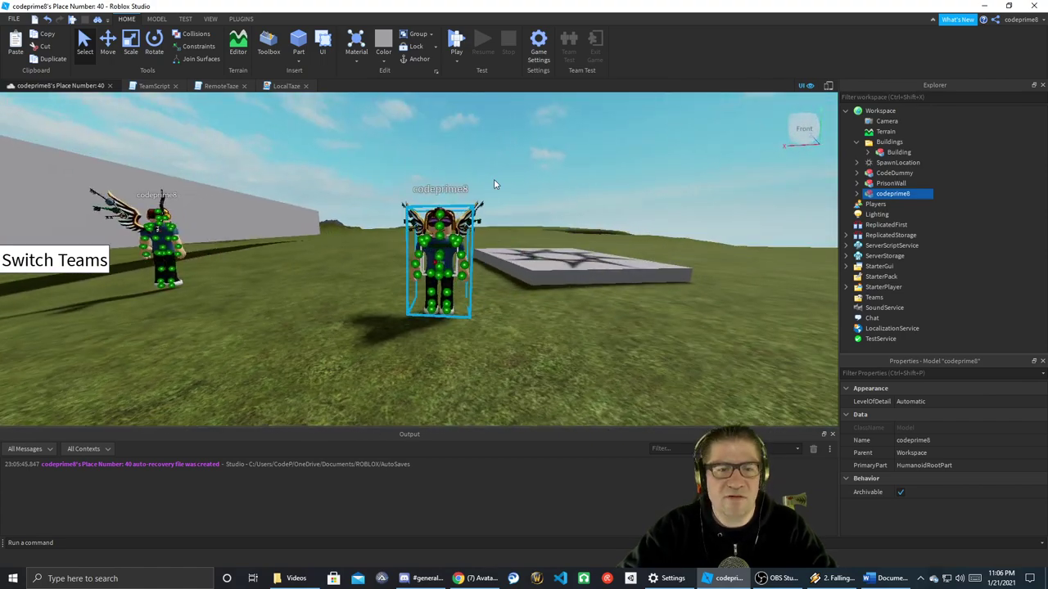
{"action": "left_click", "coordinate": [107, 41]}
{"action": "left_click_drag", "start_coordinate": [503, 254], "coordinate": [435, 251]}
{"action": "key", "text": "f"}
{"action": "right_click_drag", "start_coordinate": [571, 290], "coordinate": [572, 294]}
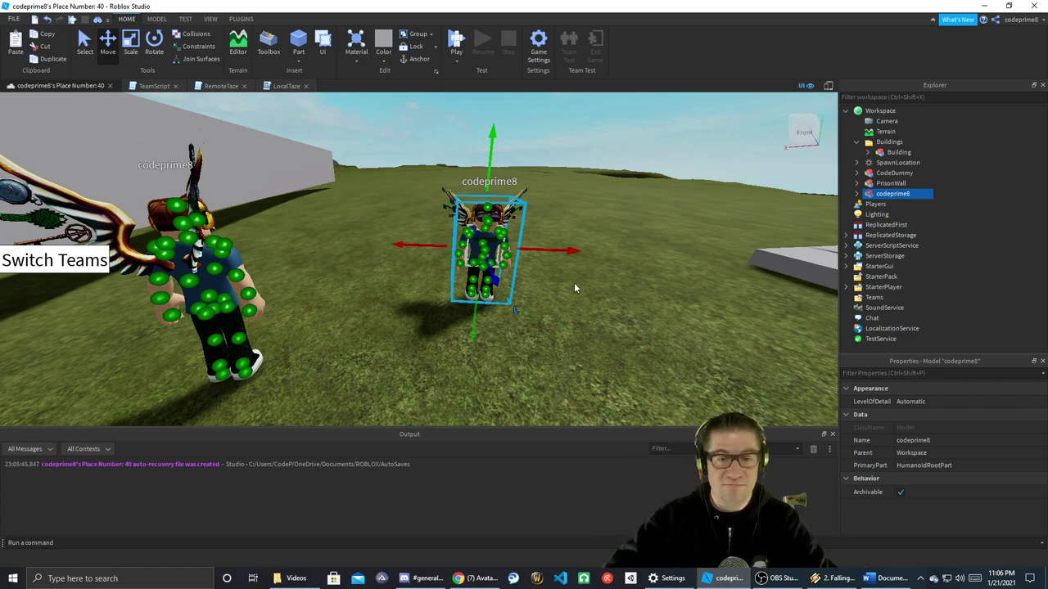
{"action": "right_click_drag", "start_coordinate": [529, 262], "coordinate": [539, 259]}
{"action": "key", "text": "w"}
{"action": "key", "text": "s"}
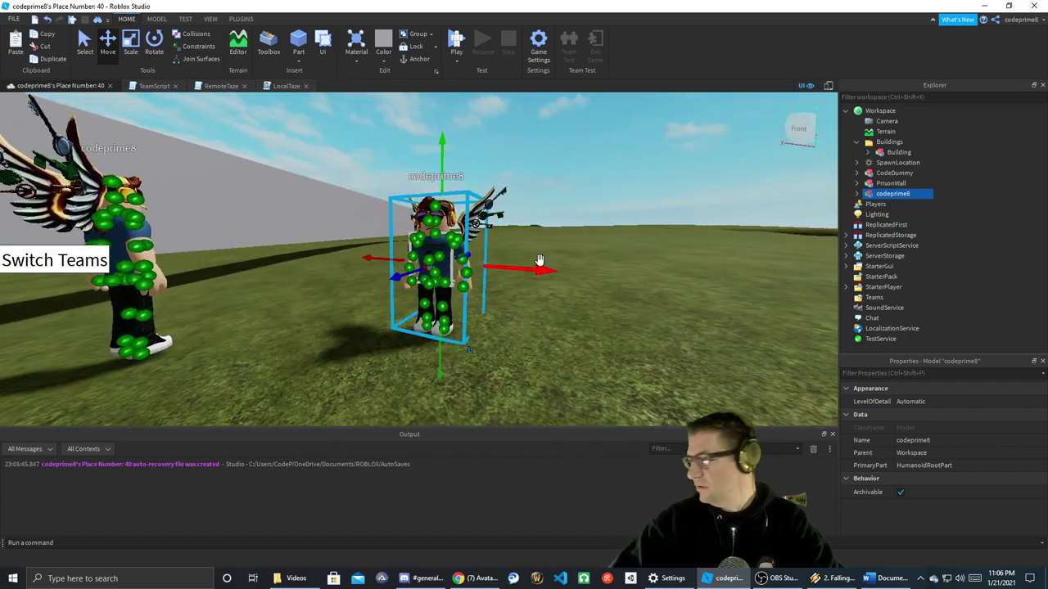
- Switch to the Word document, examine the wall display in the prison room reference picture and return to Roblox Studio
{"action": "key", "text": "alt+Tab"}
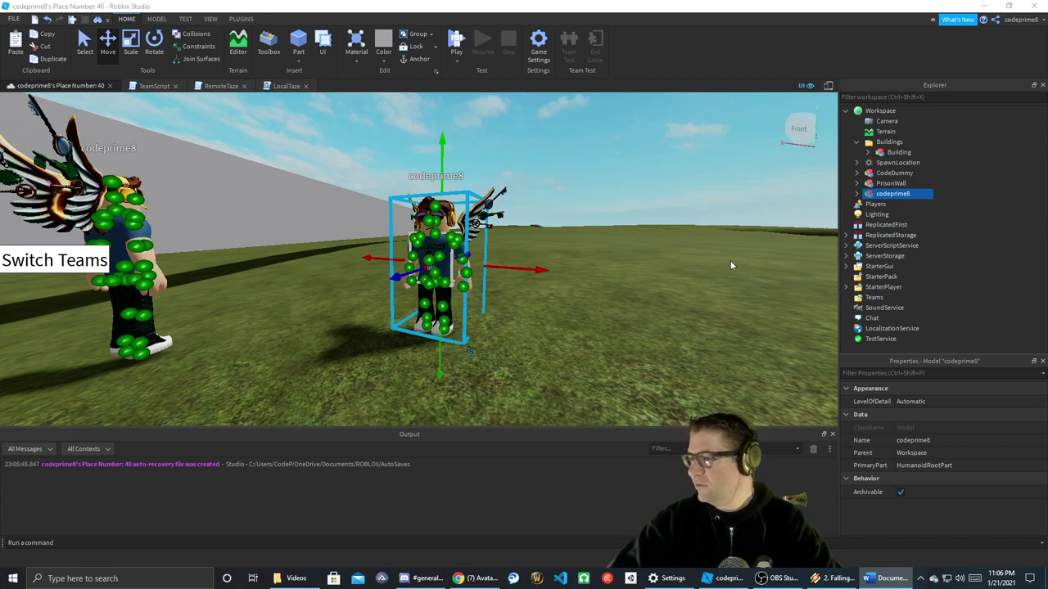
{"action": "left_click", "coordinate": [673, 234]}
{"action": "key", "text": "d"}
{"action": "right_click_drag", "start_coordinate": [673, 234], "coordinate": [673, 229]}
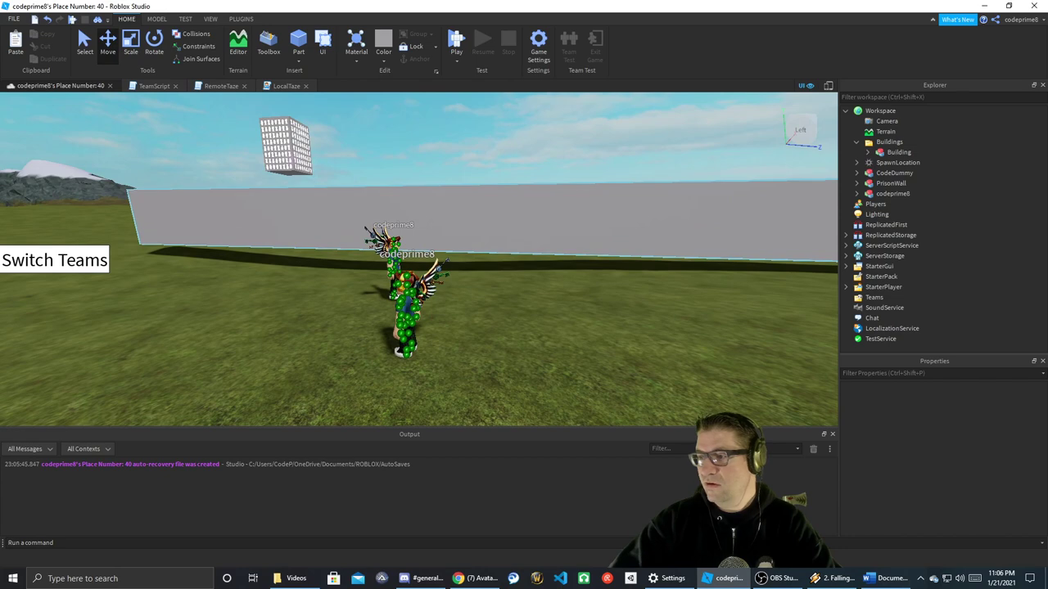
{"action": "left_click_drag", "start_coordinate": [1047, 198], "coordinate": [595, 136]}
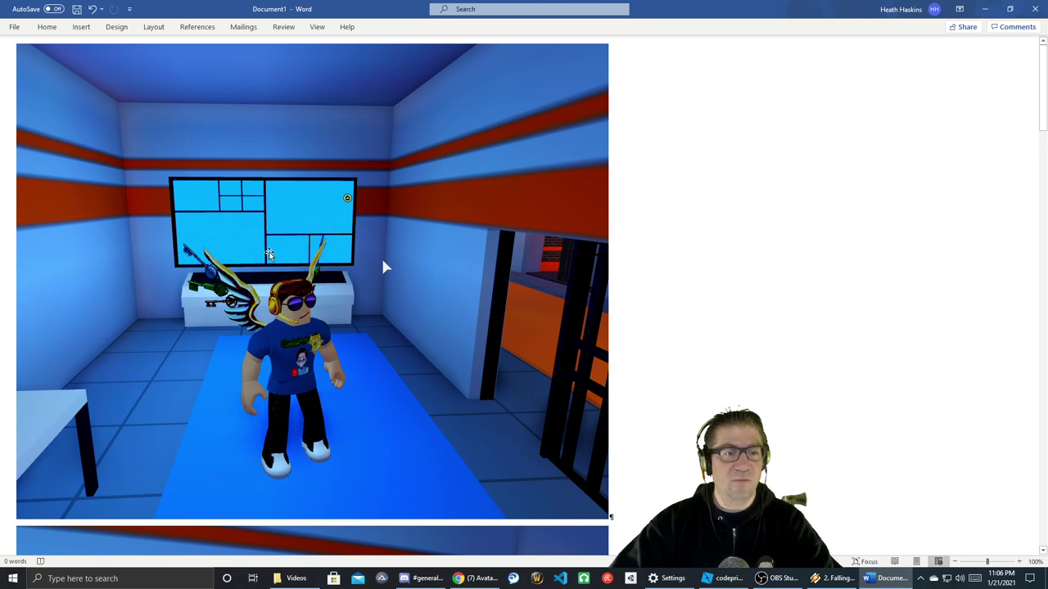
{"action": "left_click", "coordinate": [985, 9]}
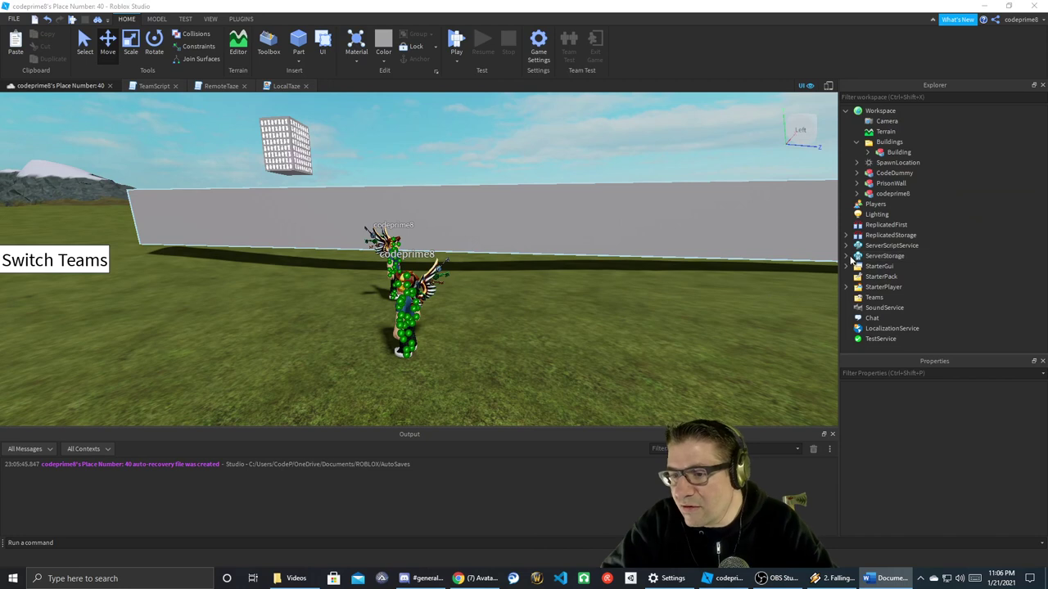
- Add a folder named Models to ServerStorage
{"action": "double_click", "coordinate": [885, 256]}
{"action": "mouse_move", "coordinate": [885, 258]}
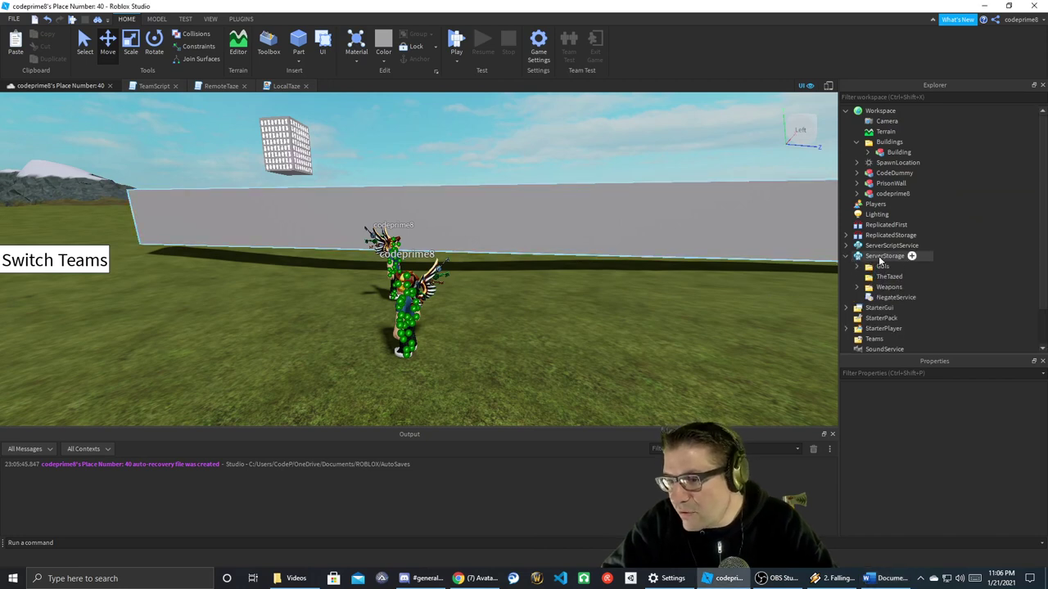
{"action": "left_click", "coordinate": [913, 257]}
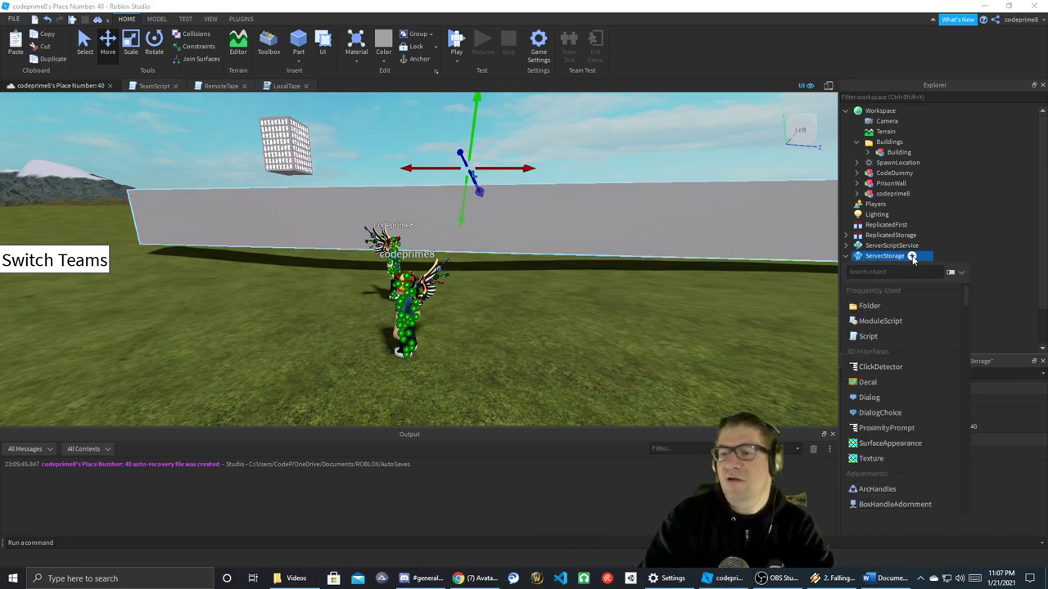
{"action": "type", "text": "o"}
{"action": "key", "text": "BackSpace"}
{"action": "type", "text": "fo"}
{"action": "key", "text": "Return"}
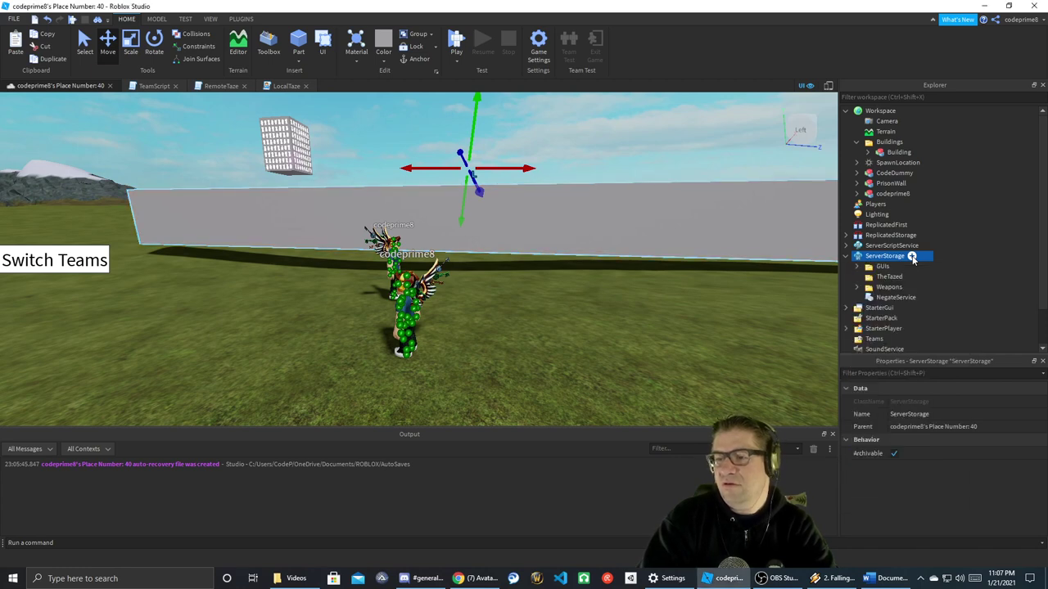
{"action": "left_click", "coordinate": [898, 266]}
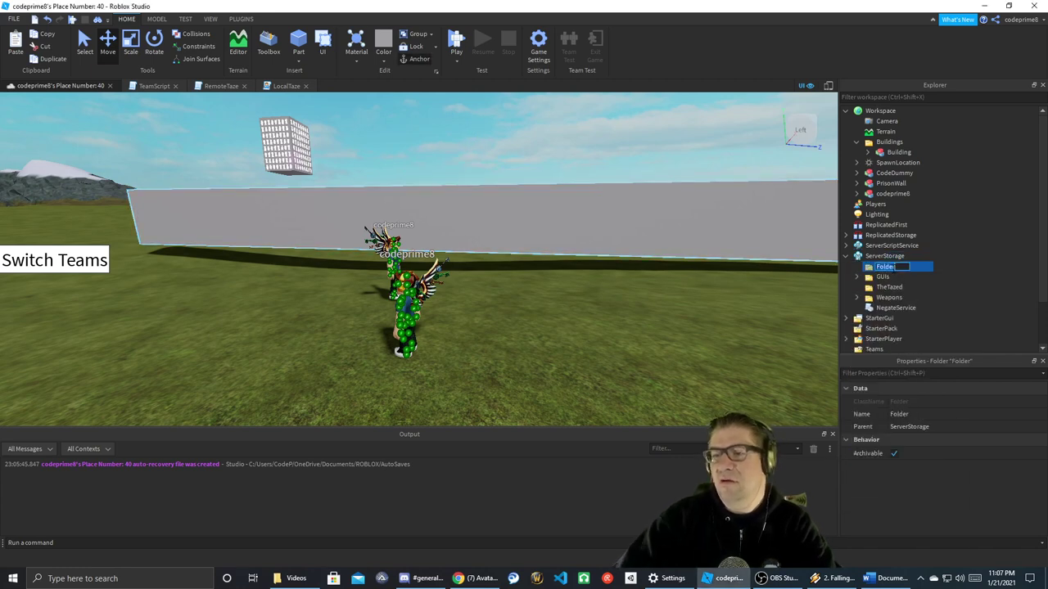
{"action": "key", "text": "F2"}
{"action": "type", "text": "Models"}
{"action": "key", "text": "Return"}
- Insert a block part into the Workspace and lower it toward the ground near the character models
{"action": "right_click_drag", "start_coordinate": [521, 285], "coordinate": [516, 283]}
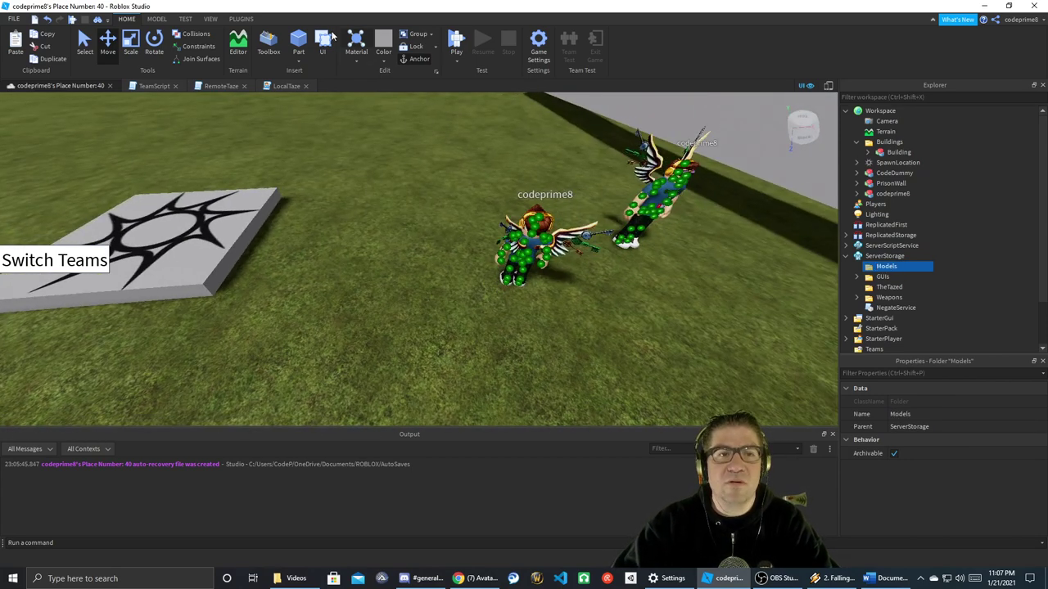
{"action": "left_click", "coordinate": [298, 40]}
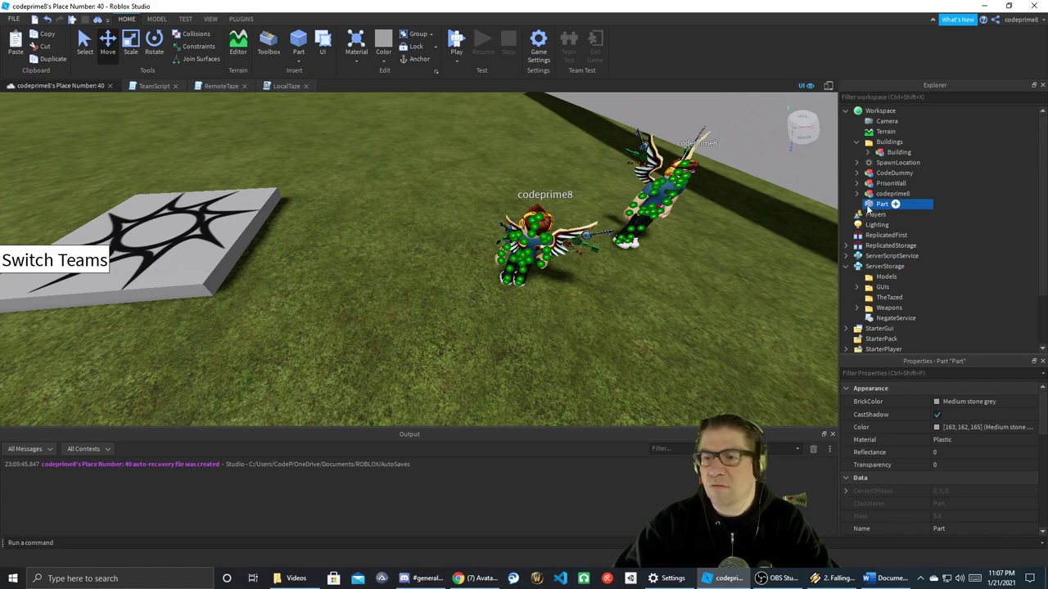
{"action": "double_click", "coordinate": [868, 205]}
{"action": "right_click_drag", "start_coordinate": [497, 277], "coordinate": [496, 276]}
{"action": "scroll", "coordinate": [496, 277], "scroll_direction": "down", "scroll_amount": 4}
{"action": "left_click_drag", "start_coordinate": [415, 234], "coordinate": [398, 370]}
{"action": "right_click_drag", "start_coordinate": [468, 277], "coordinate": [468, 277]}
{"action": "left_click_drag", "start_coordinate": [435, 204], "coordinate": [426, 312]}
- Move the block part over against the side of the prison wall
{"action": "scroll", "coordinate": [431, 339], "scroll_direction": "up", "scroll_amount": 8}
{"action": "right_click_drag", "start_coordinate": [431, 338], "coordinate": [430, 337]}
{"action": "scroll", "coordinate": [430, 338], "scroll_direction": "down", "scroll_amount": 6}
{"action": "scroll", "coordinate": [430, 338], "scroll_direction": "up", "scroll_amount": 3}
{"action": "scroll", "coordinate": [431, 339], "scroll_direction": "up", "scroll_amount": 5}
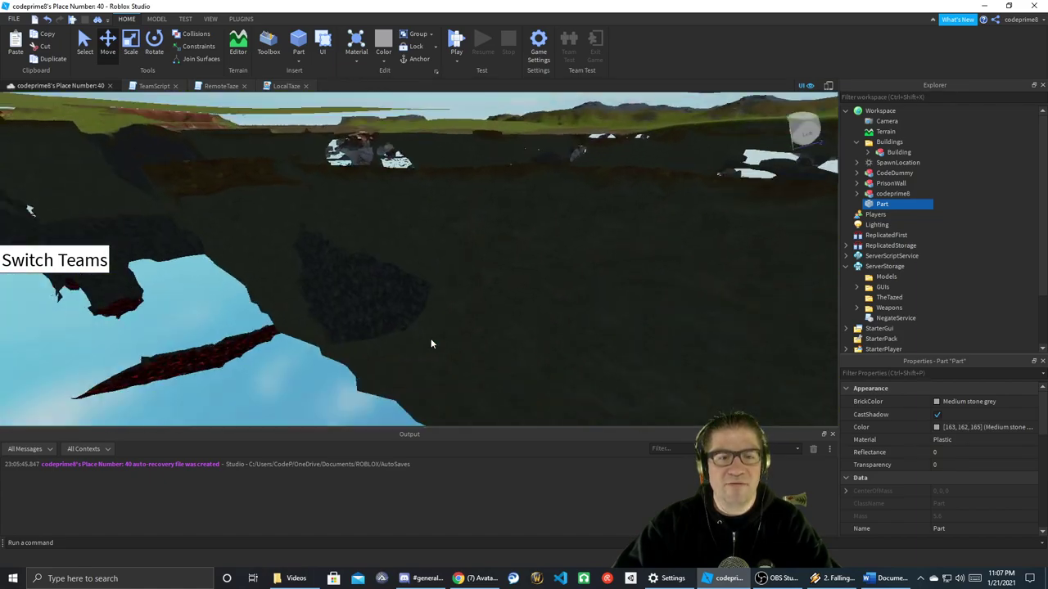
{"action": "scroll", "coordinate": [431, 339], "scroll_direction": "down", "scroll_amount": 5}
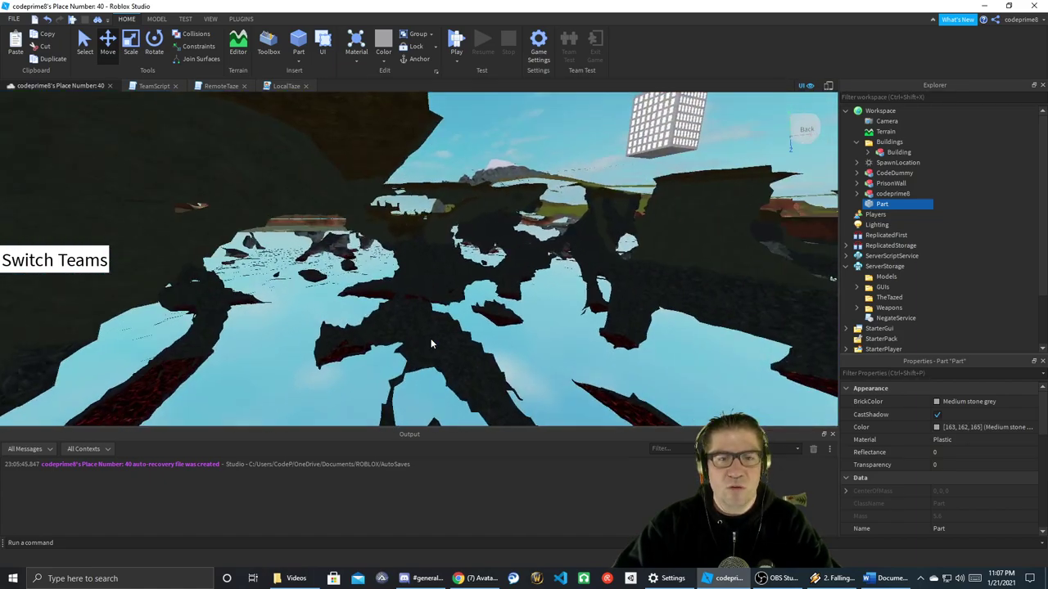
{"action": "scroll", "coordinate": [430, 339], "scroll_direction": "down", "scroll_amount": 5}
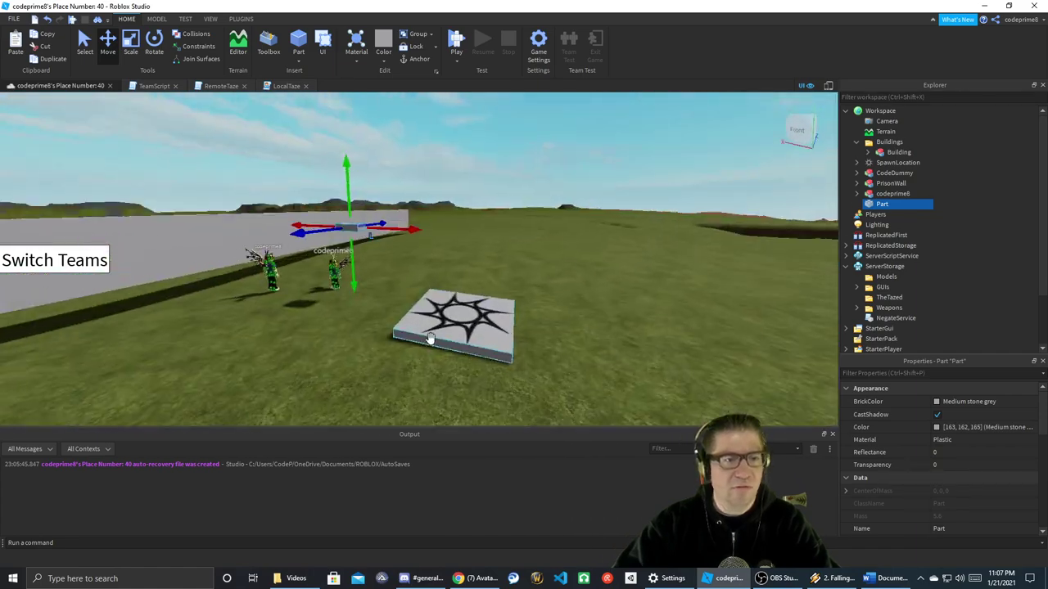
{"action": "key", "text": "w"}
{"action": "right_click_drag", "start_coordinate": [431, 338], "coordinate": [430, 338]}
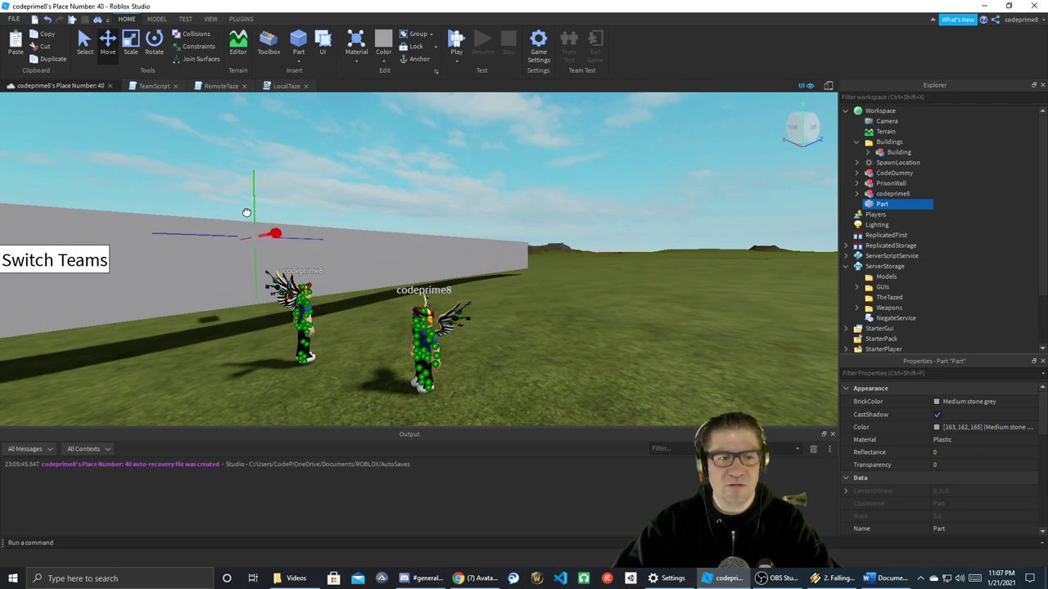
{"action": "key", "text": "f"}
{"action": "key", "text": "w"}
{"action": "right_click_drag", "start_coordinate": [338, 268], "coordinate": [338, 267]}
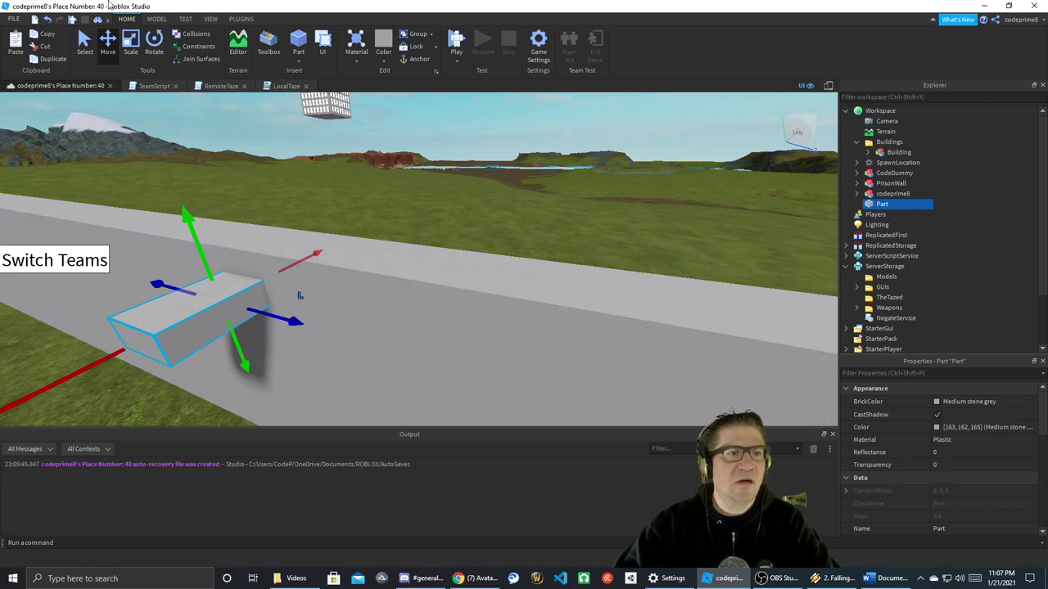
- Turn on move snapping at 1 studs and keep the block part selected
{"action": "left_click", "coordinate": [156, 18]}
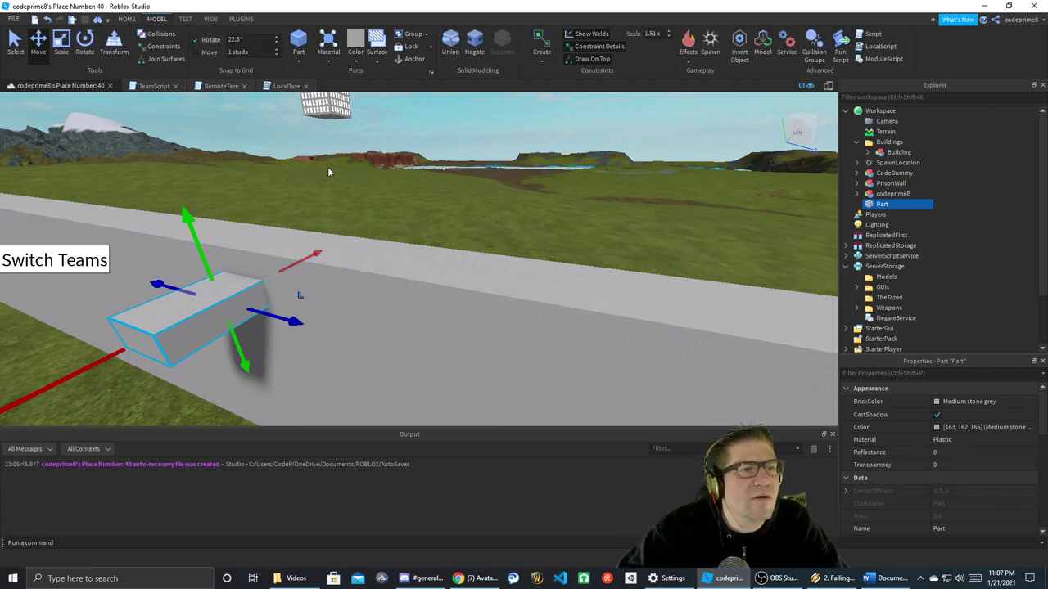
{"action": "left_click", "coordinate": [195, 52]}
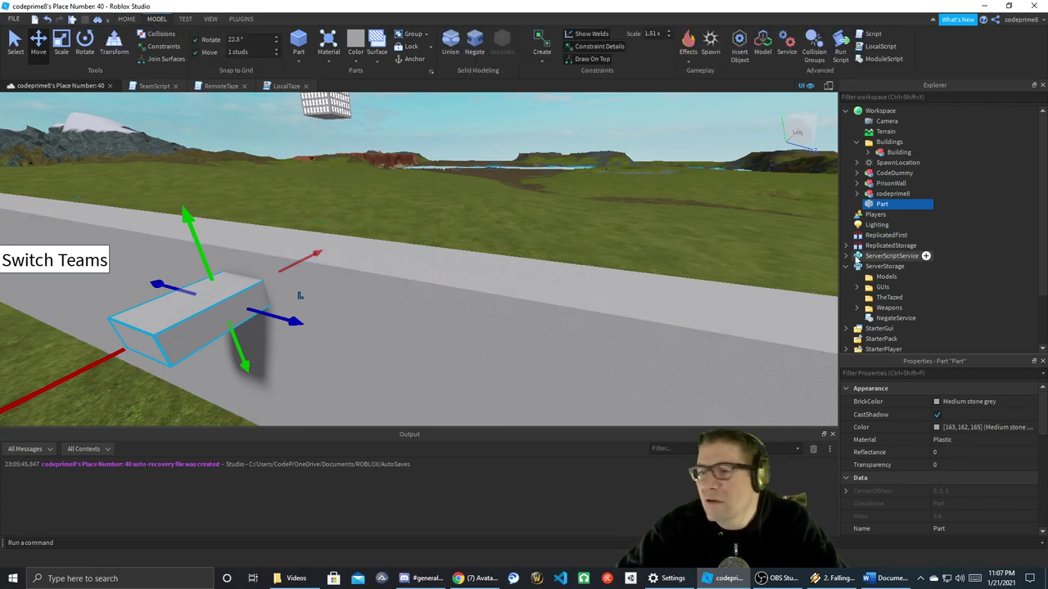
{"action": "left_click", "coordinate": [888, 196]}
{"action": "left_click", "coordinate": [885, 206]}
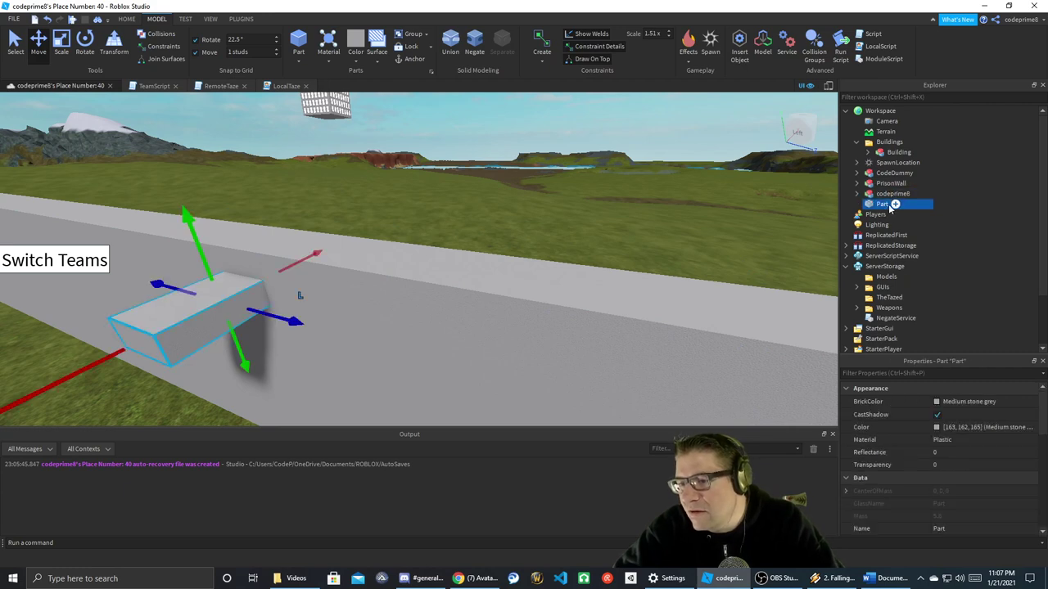
- Add a model to the Workspace and name it Display_Monitors_1
{"action": "left_click", "coordinate": [905, 110]}
{"action": "type", "text": "mod"}
{"action": "key", "text": "Return"}
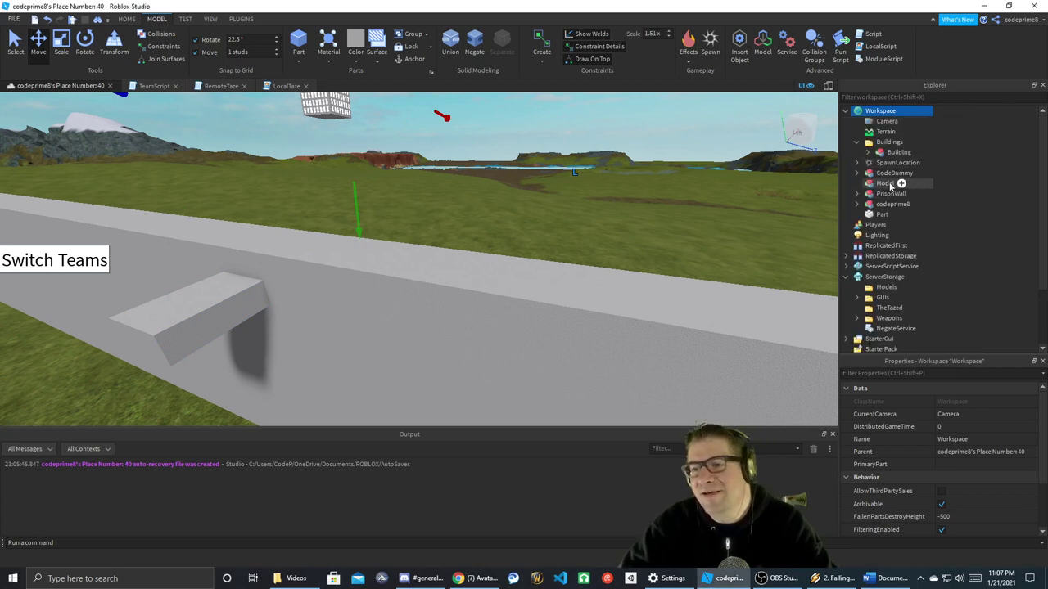
{"action": "type", "text": "Display"}
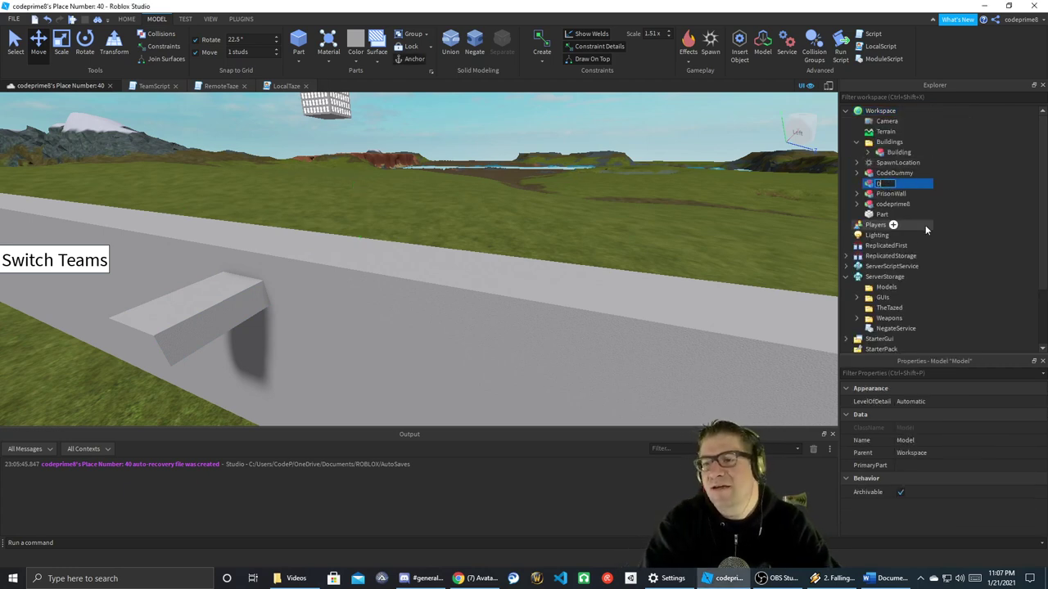
{"action": "type", "text": "_M"}
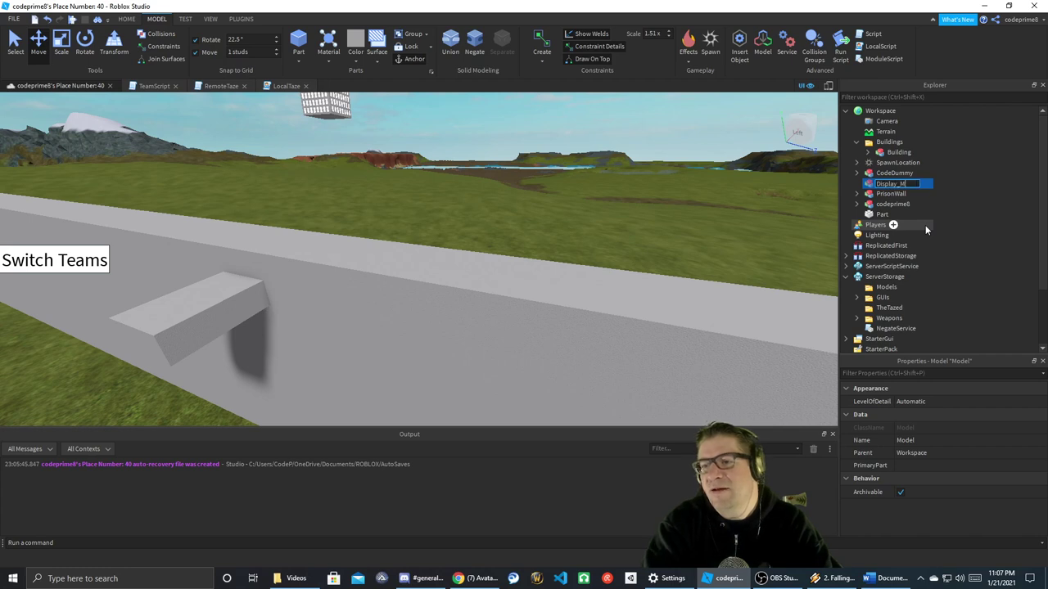
{"action": "type", "text": "onitors_1"}
{"action": "key", "text": "Return"}
- Move the block part into the Display_Monitors_1 model and rename it Frame
{"action": "left_click_drag", "start_coordinate": [896, 211], "coordinate": [894, 186]}
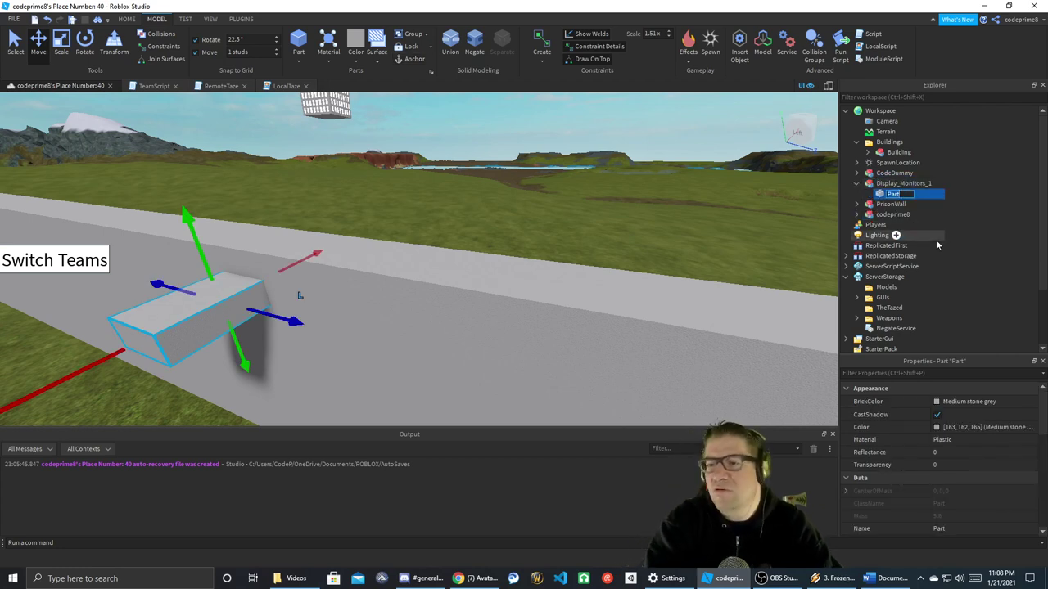
{"action": "key", "text": "BackSpace"}
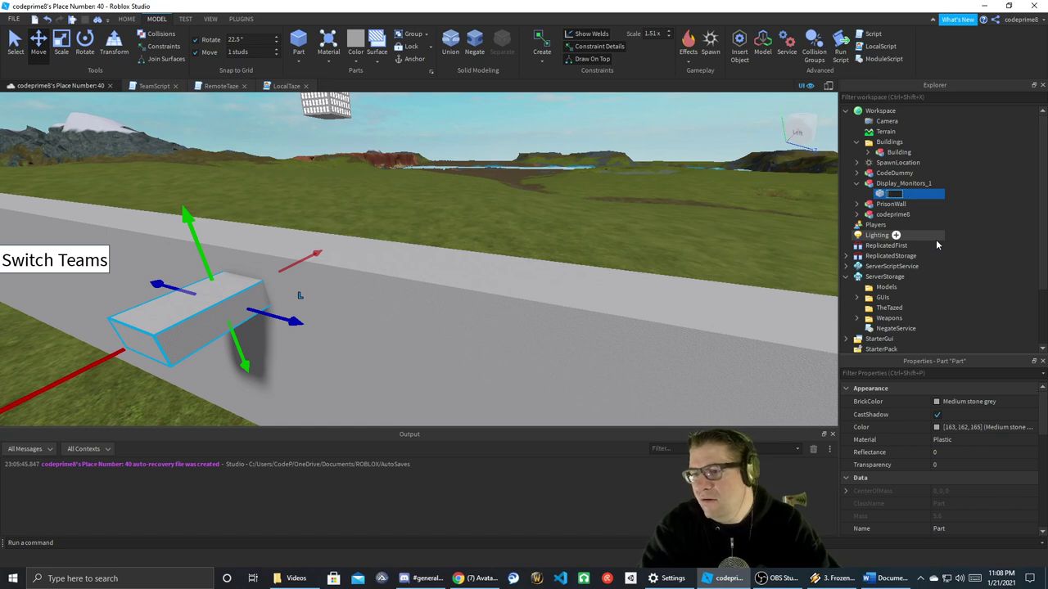
{"action": "type", "text": "Frame"}
{"action": "key", "text": "Return"}
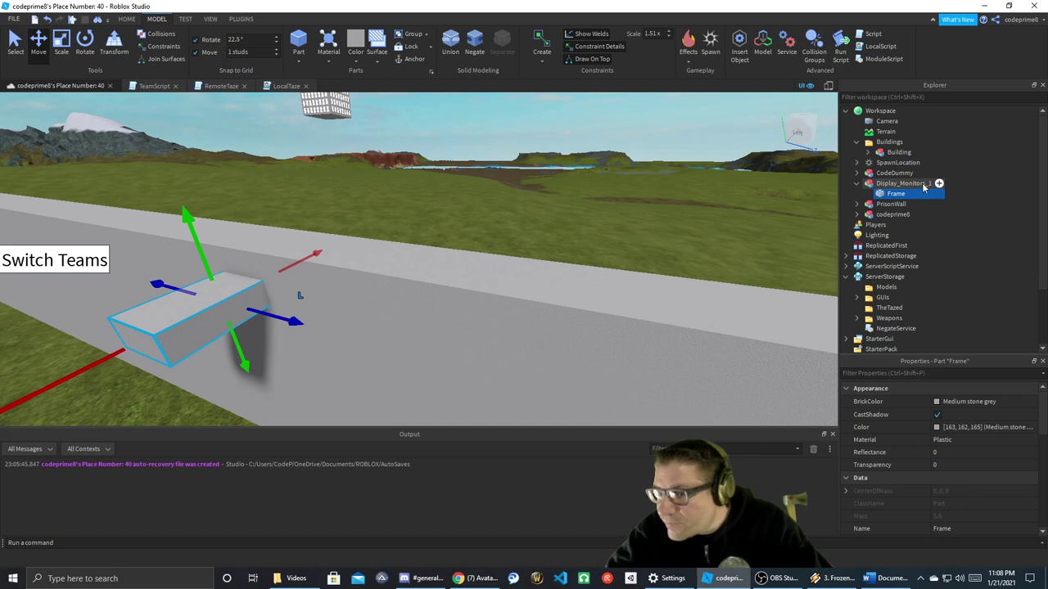
- Give the Frame part a Smooth Plastic material and the Really black colour
{"action": "left_click", "coordinate": [330, 61]}
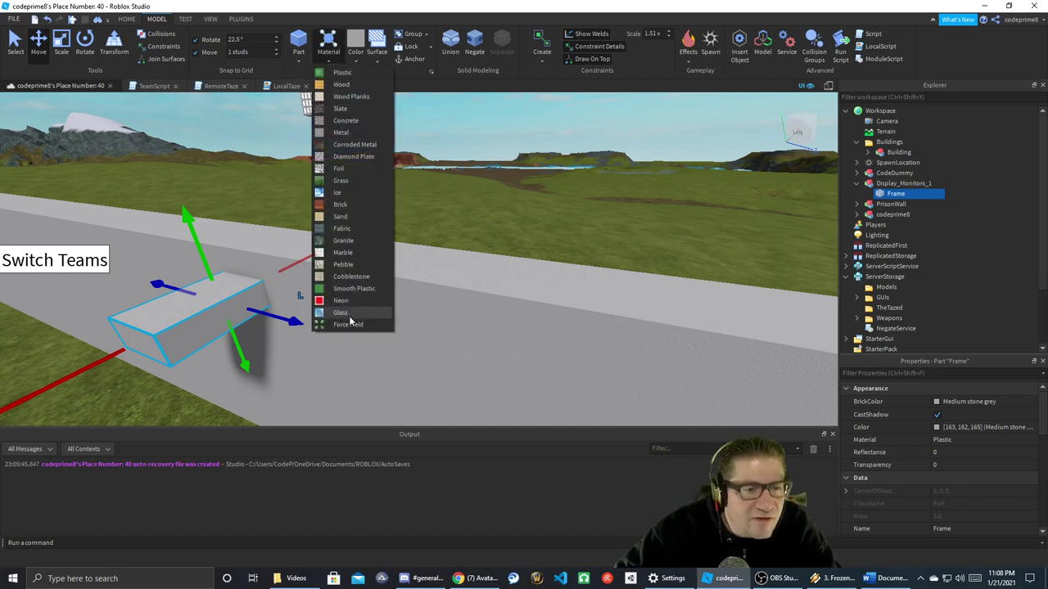
{"action": "left_click", "coordinate": [354, 289]}
{"action": "left_click", "coordinate": [356, 62]}
{"action": "left_click", "coordinate": [363, 246]}
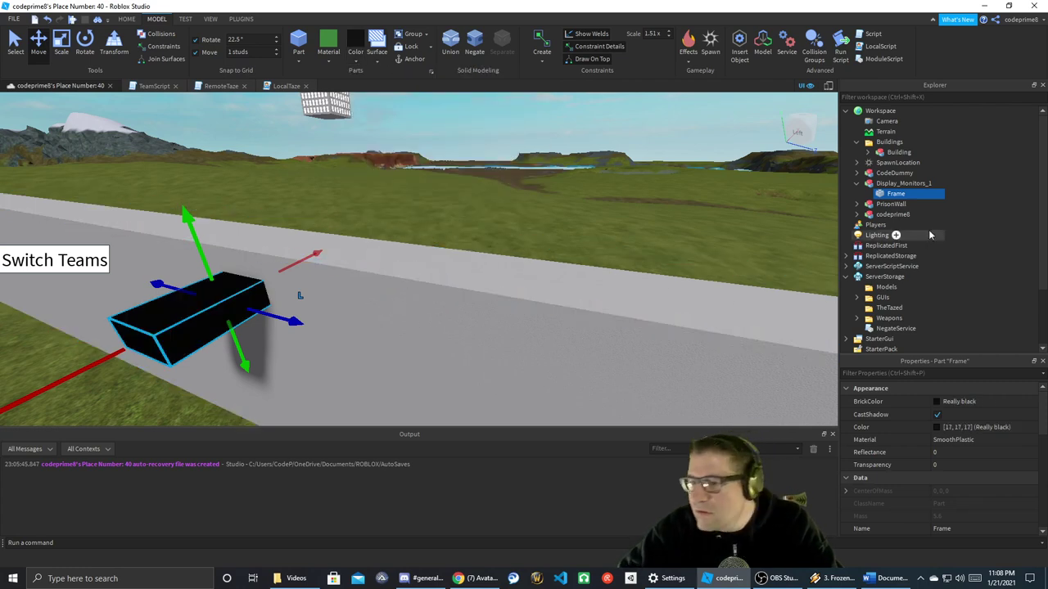
- Set the Frame part's position to -423, -69, -27
{"action": "scroll", "coordinate": [934, 405], "scroll_direction": "down", "scroll_amount": 1}
{"action": "left_click_drag", "start_coordinate": [935, 354], "coordinate": [940, 245]}
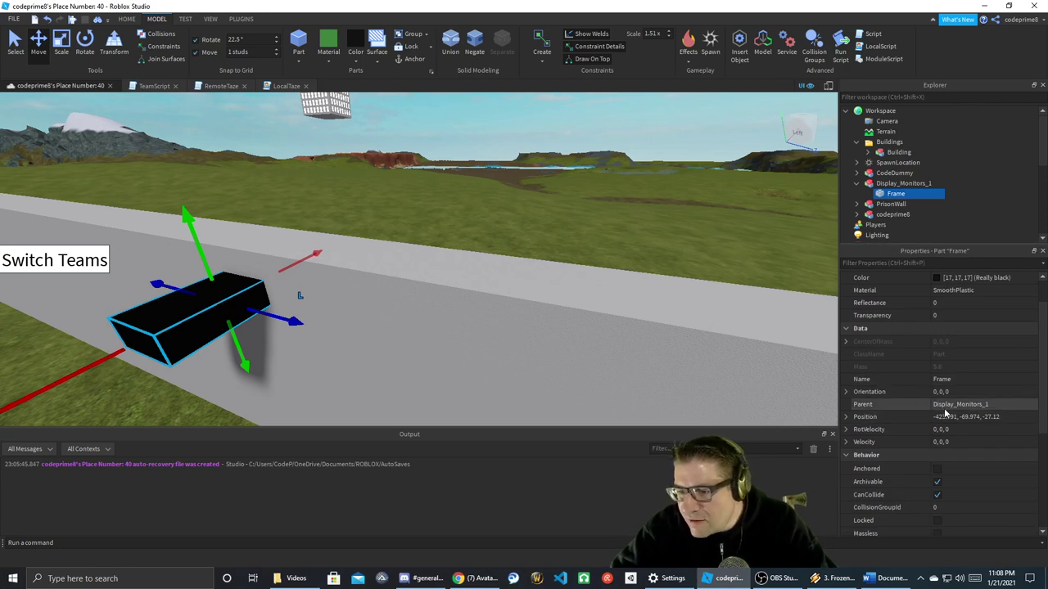
{"action": "left_click", "coordinate": [846, 418]}
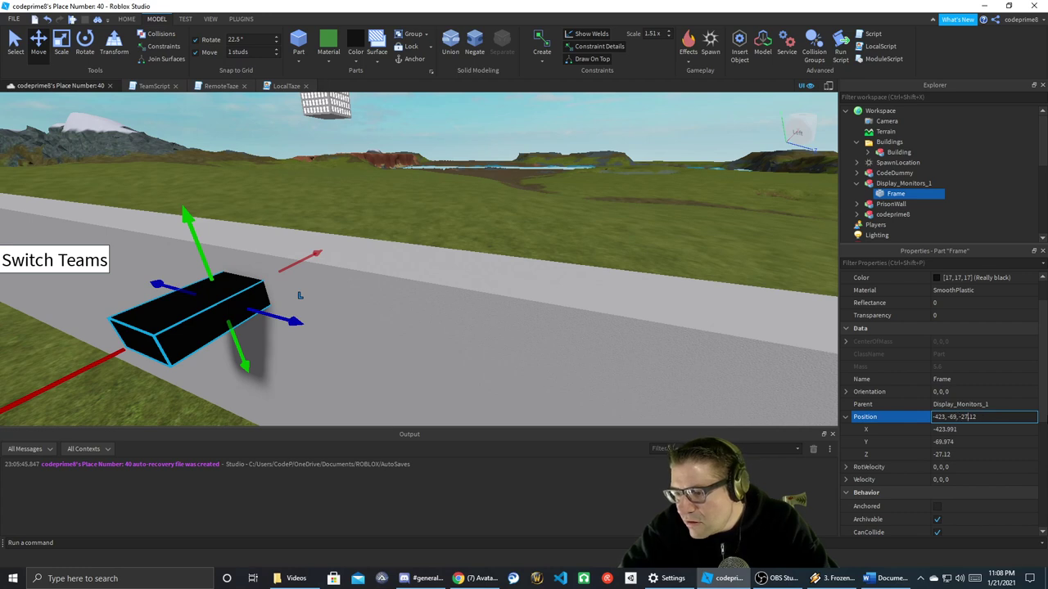
{"action": "key", "text": "Return"}
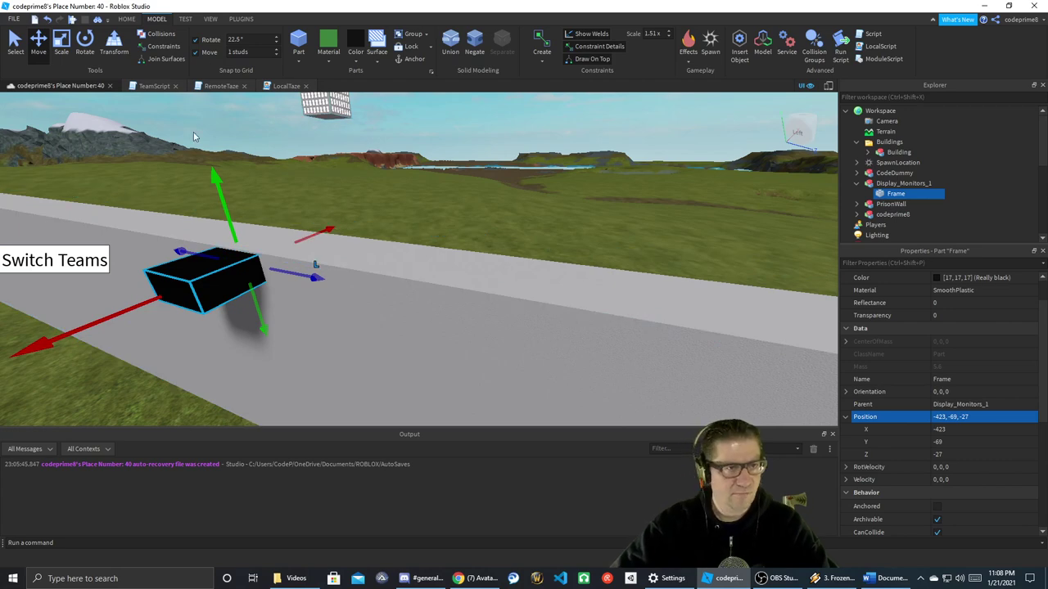
- Move the Frame part out from the prison wall along X to -426 and select the Display_Monitors_1 model
{"action": "left_click_drag", "start_coordinate": [151, 302], "coordinate": [9, 364]}
{"action": "key", "text": "s"}
{"action": "right_click_drag", "start_coordinate": [206, 327], "coordinate": [205, 326]}
{"action": "key", "text": "a"}
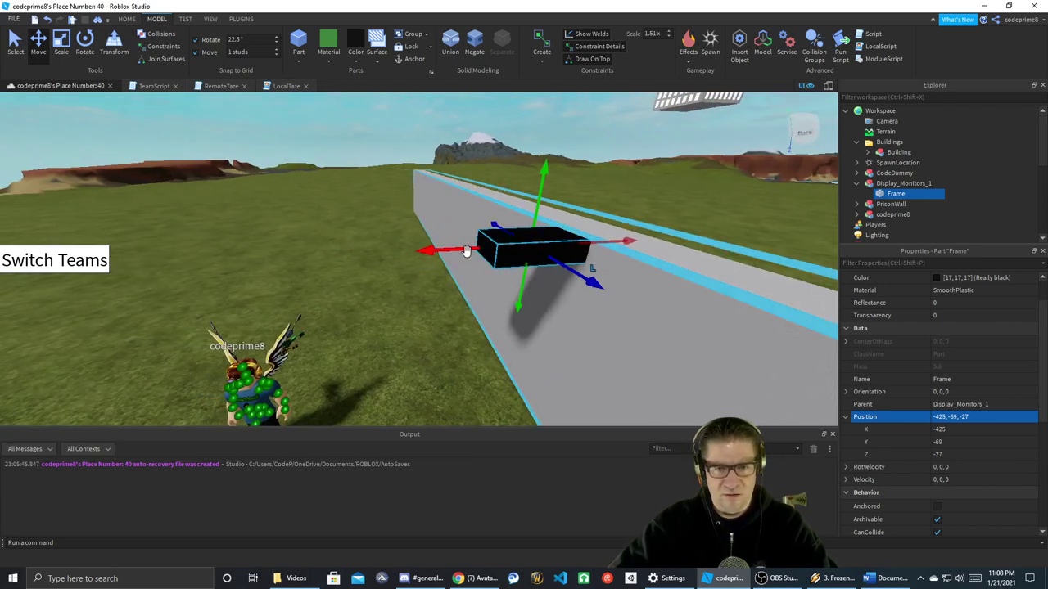
{"action": "left_click_drag", "start_coordinate": [453, 249], "coordinate": [422, 252]}
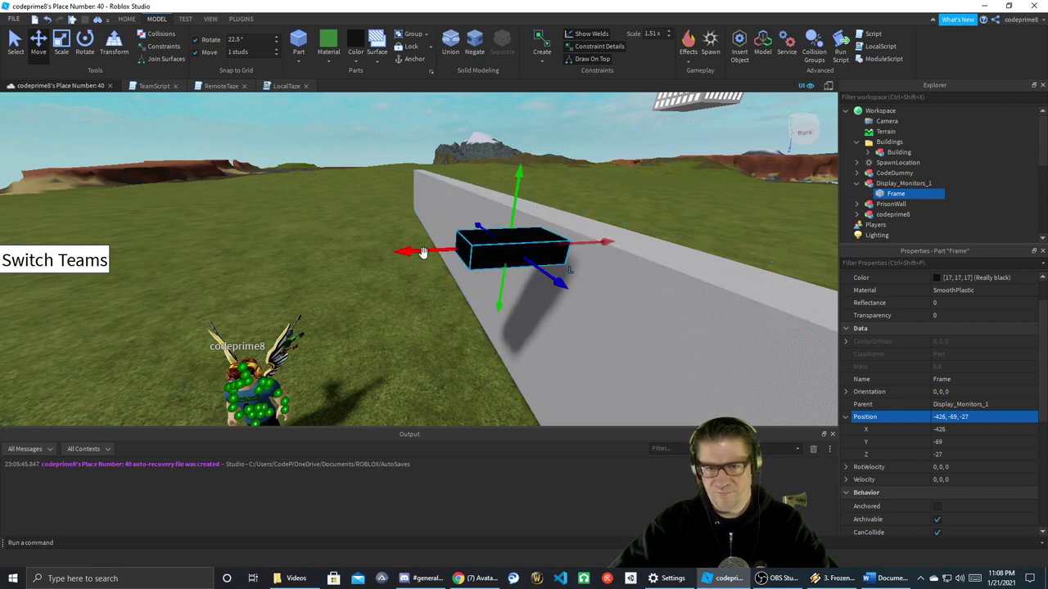
{"action": "left_click", "coordinate": [694, 355]}
{"action": "left_click", "coordinate": [495, 258]}
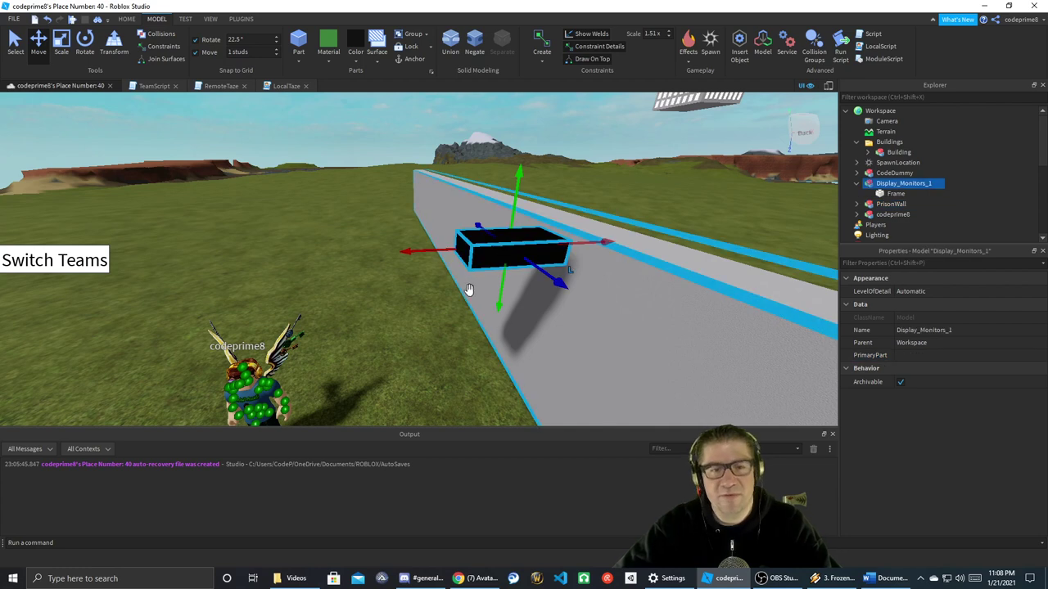
- Scale the frame's depth down to a thin panel against the prison wall, using 0.1 stud snapping
{"action": "left_click", "coordinate": [61, 45]}
{"action": "left_click_drag", "start_coordinate": [446, 250], "coordinate": [514, 247]}
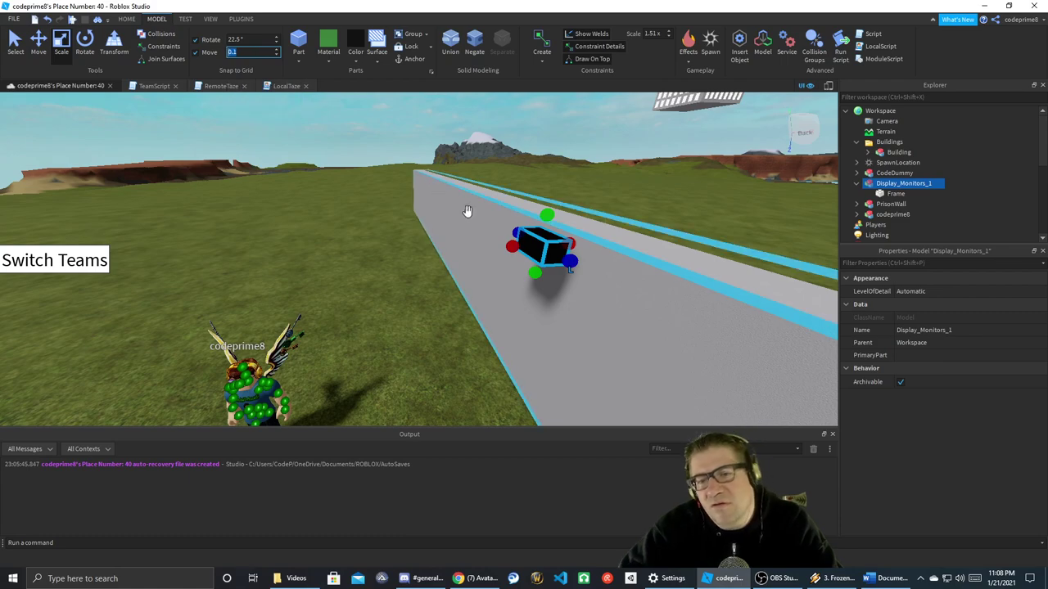
{"action": "left_click_drag", "start_coordinate": [514, 245], "coordinate": [533, 247]}
{"action": "key", "text": "w"}
{"action": "right_click_drag", "start_coordinate": [609, 286], "coordinate": [609, 287]}
{"action": "key", "text": "s"}
{"action": "key", "text": "e"}
{"action": "key", "text": "w"}
{"action": "key", "text": "w"}
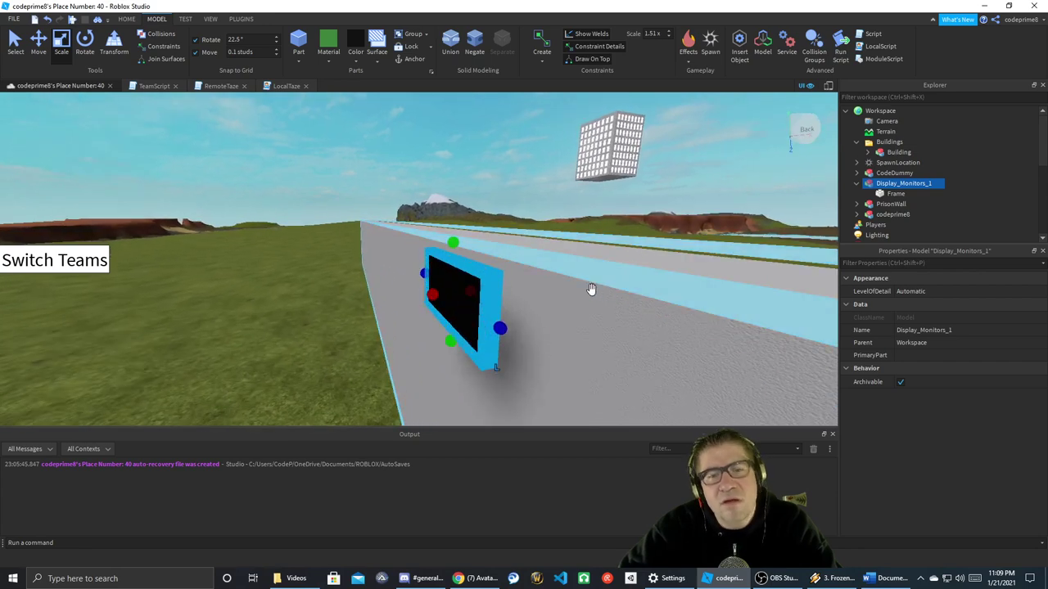
- Widen the thin frame panel along the length of the prison wall by stretching its ends outward
{"action": "left_click", "coordinate": [606, 203]}
{"action": "right_click_drag", "start_coordinate": [606, 204], "coordinate": [586, 211]}
{"action": "left_click", "coordinate": [422, 236]}
{"action": "left_click_drag", "start_coordinate": [366, 234], "coordinate": [222, 232]}
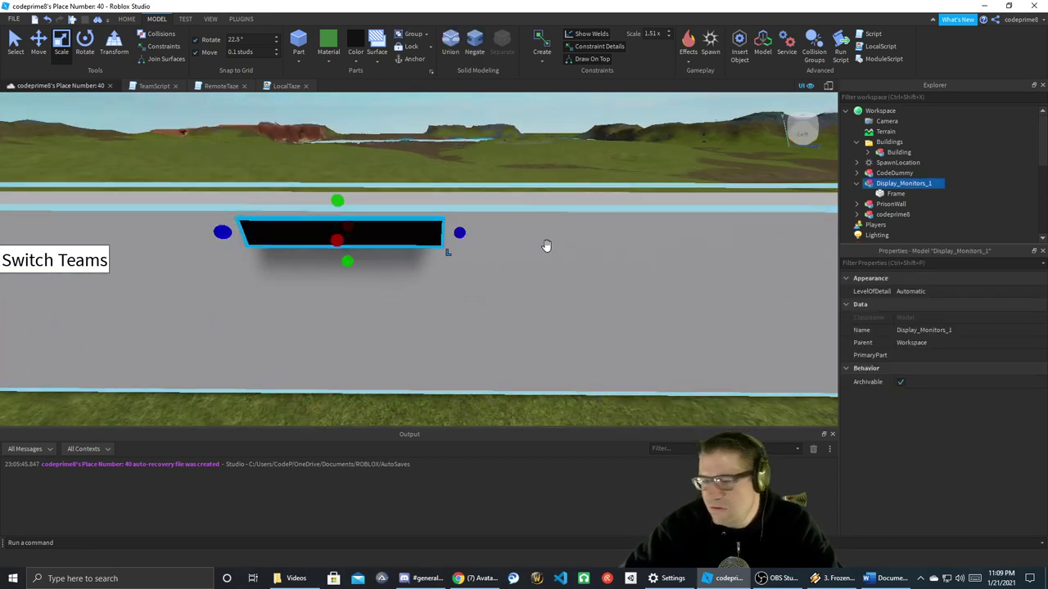
{"action": "key", "text": "s"}
{"action": "right_click_drag", "start_coordinate": [401, 264], "coordinate": [400, 267]}
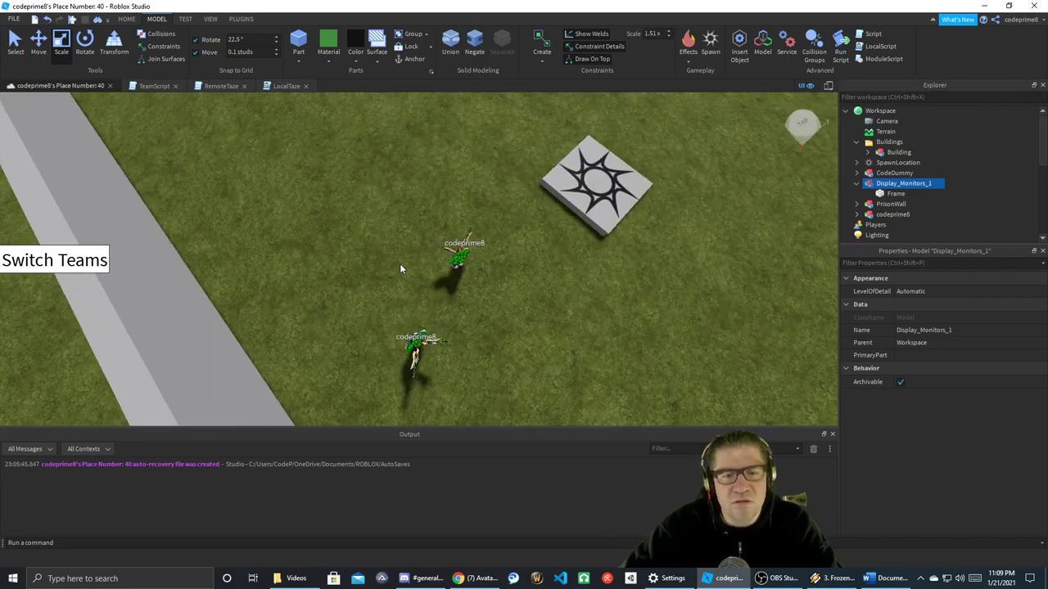
{"action": "key", "text": "f"}
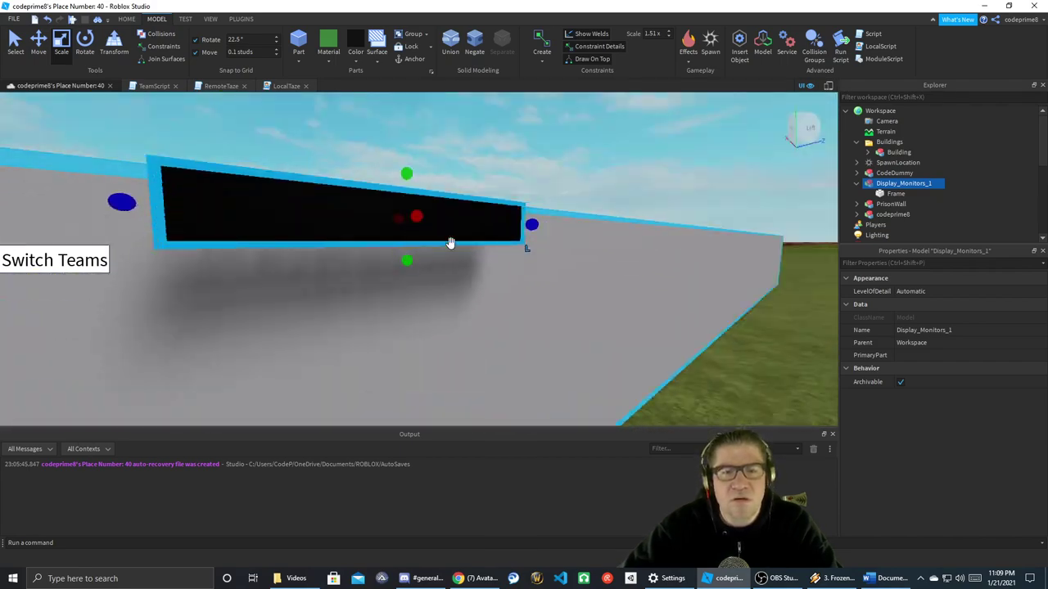
{"action": "left_click_drag", "start_coordinate": [532, 225], "coordinate": [586, 228]}
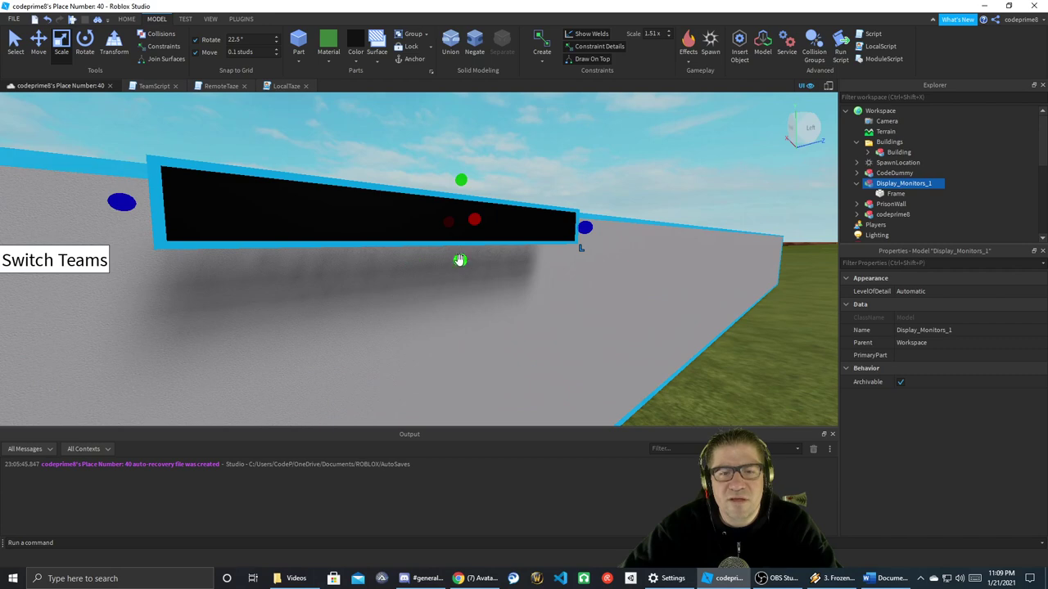
- Adjust the frame panel's height so it forms a widescreen monitor rectangle on the wall
{"action": "scroll", "coordinate": [462, 327], "scroll_direction": "down", "scroll_amount": 5}
{"action": "right_click_drag", "start_coordinate": [464, 324], "coordinate": [465, 313]}
{"action": "left_click_drag", "start_coordinate": [423, 210], "coordinate": [422, 218]}
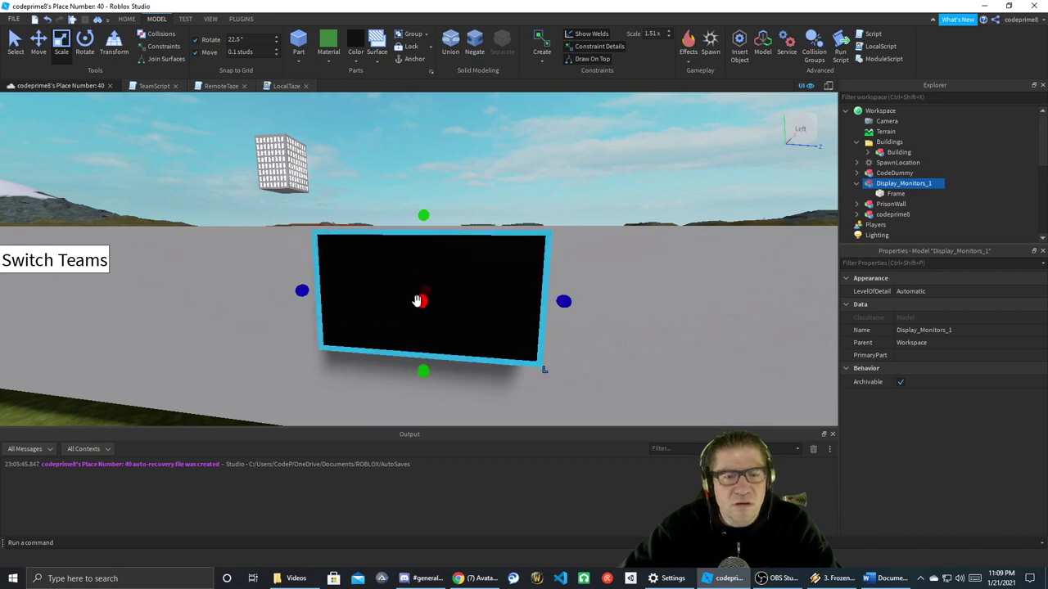
{"action": "scroll", "coordinate": [418, 301], "scroll_direction": "up", "scroll_amount": 4}
{"action": "scroll", "coordinate": [416, 299], "scroll_direction": "down", "scroll_amount": 2}
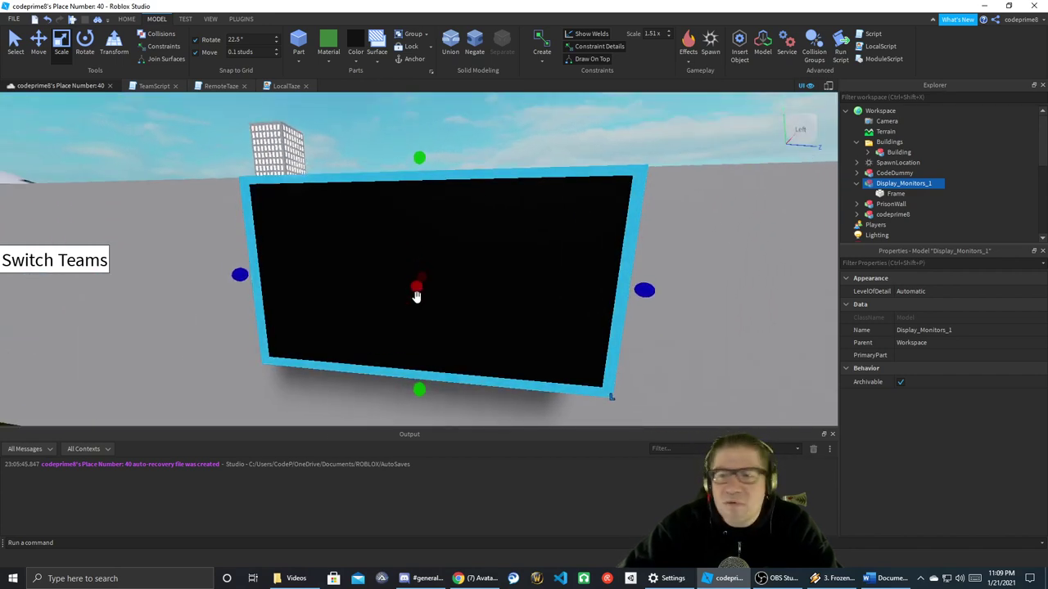
- Set the Display_Monitors_1 model's PrimaryPart to Frame
{"action": "left_click", "coordinate": [900, 193]}
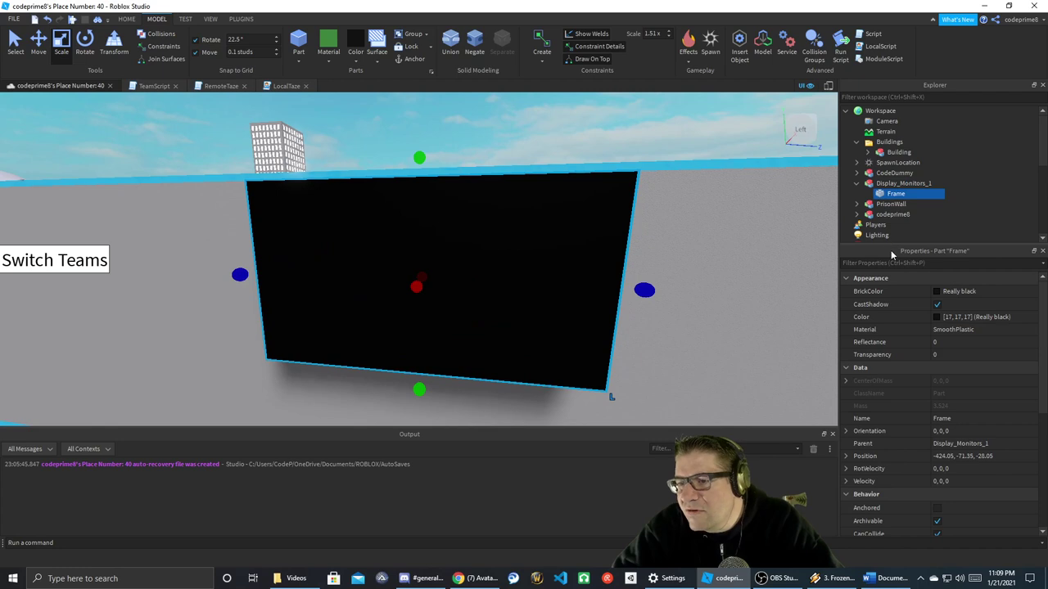
{"action": "left_click", "coordinate": [908, 183]}
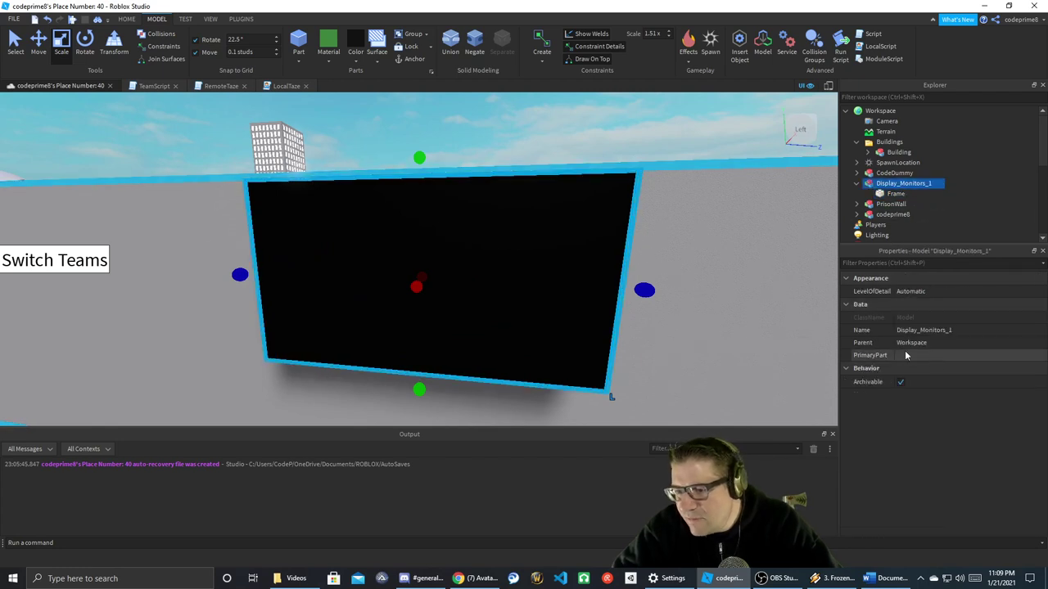
{"action": "left_click", "coordinate": [907, 354]}
{"action": "left_click", "coordinate": [896, 194]}
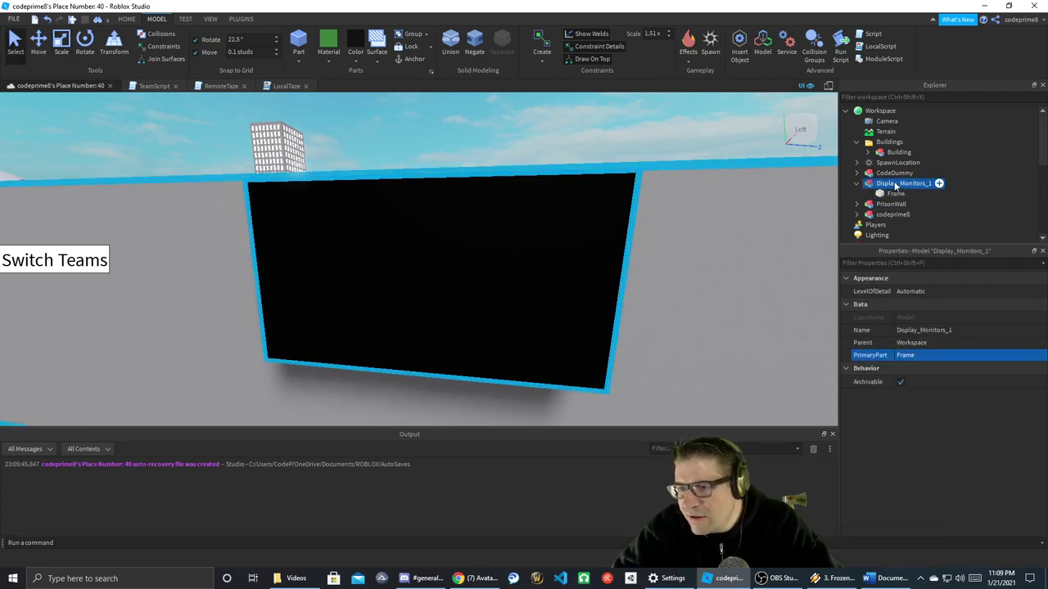
- Anchor the Frame part of the Display_Monitors_1 model
{"action": "left_click", "coordinate": [896, 186]}
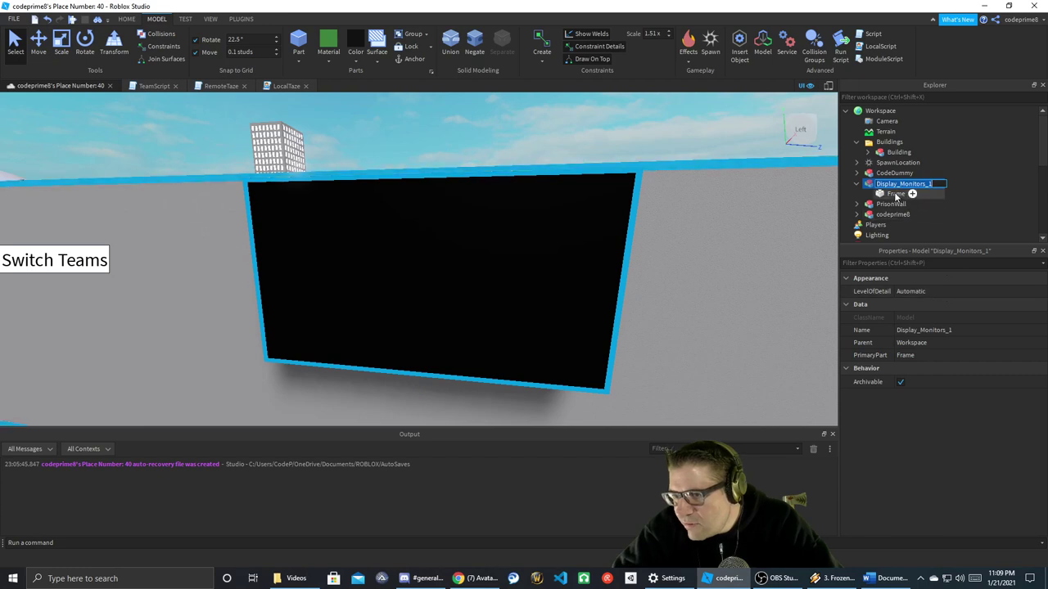
{"action": "left_click", "coordinate": [896, 194]}
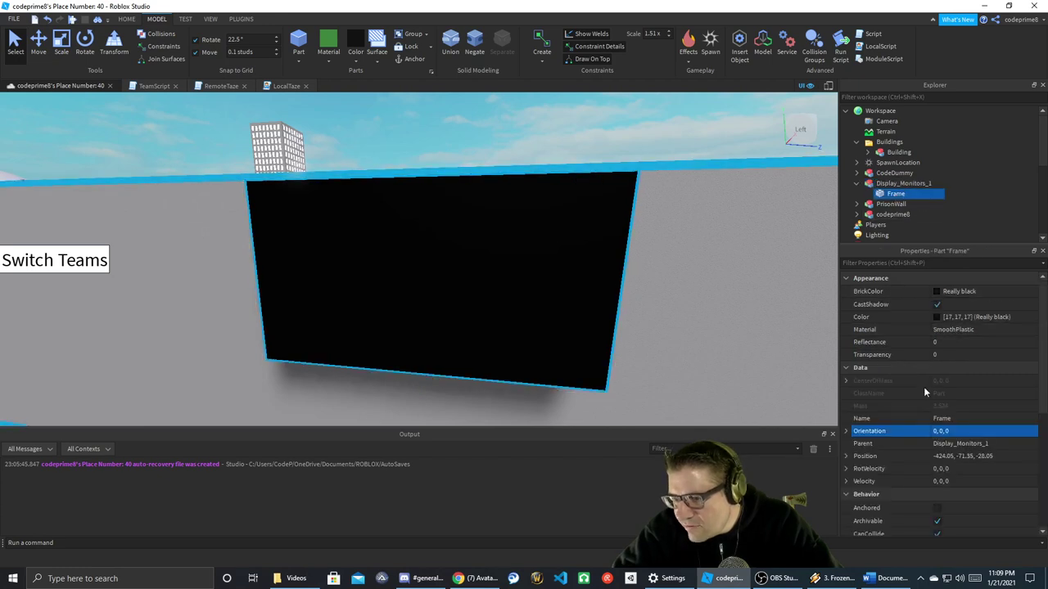
{"action": "scroll", "coordinate": [924, 386], "scroll_direction": "down", "scroll_amount": 2}
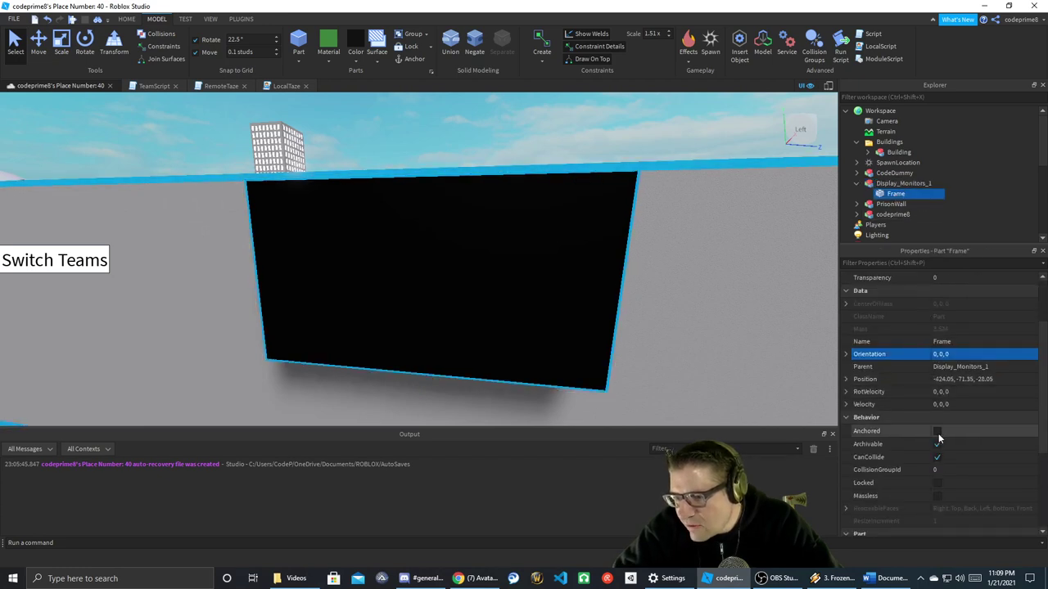
{"action": "left_click", "coordinate": [937, 433]}
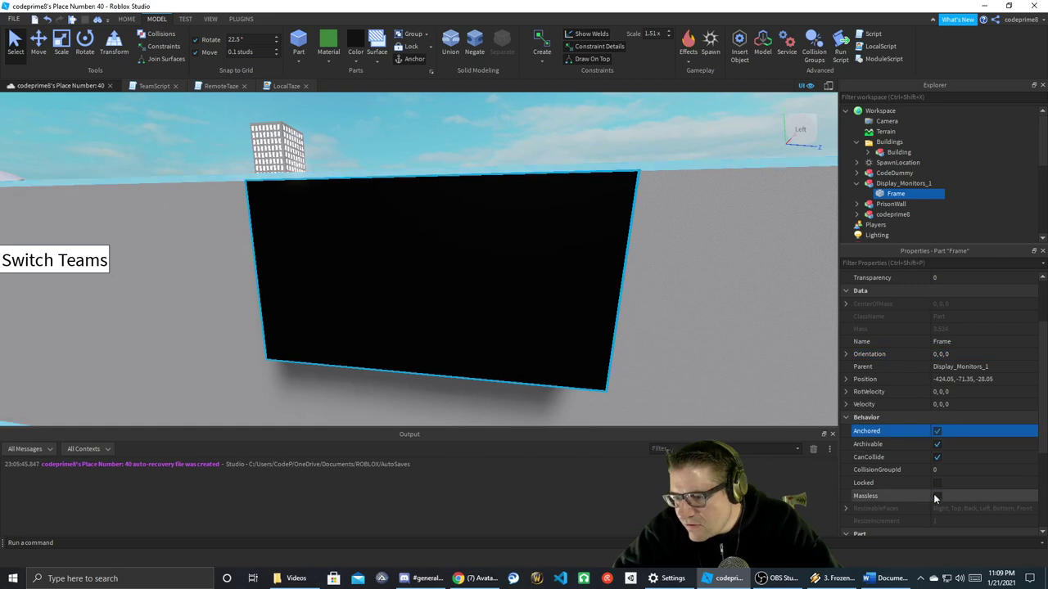
{"action": "left_click", "coordinate": [892, 183]}
{"action": "left_click", "coordinate": [909, 194]}
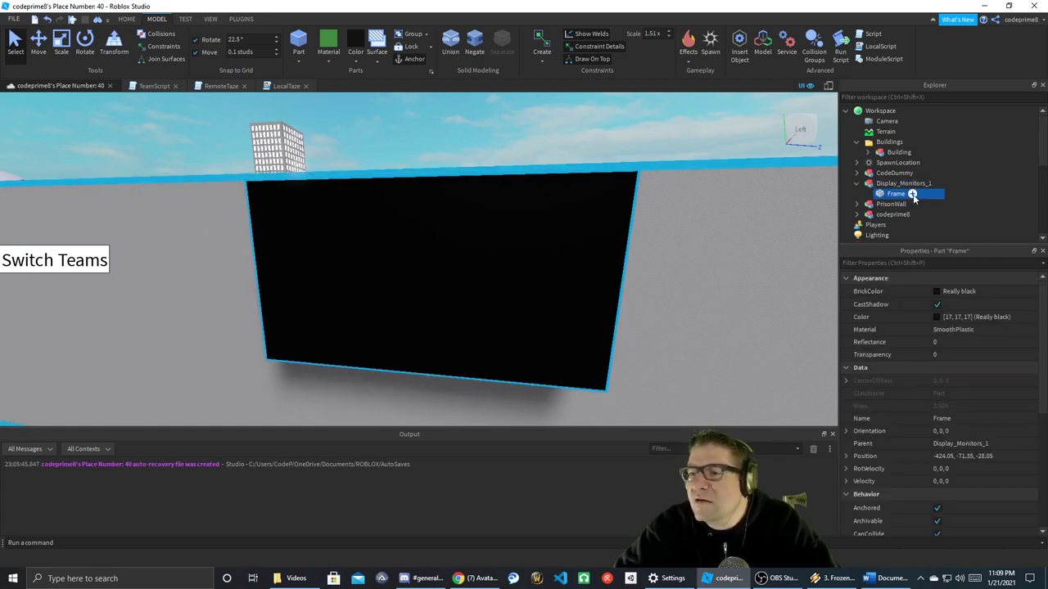
{"action": "left_click", "coordinate": [913, 194]}
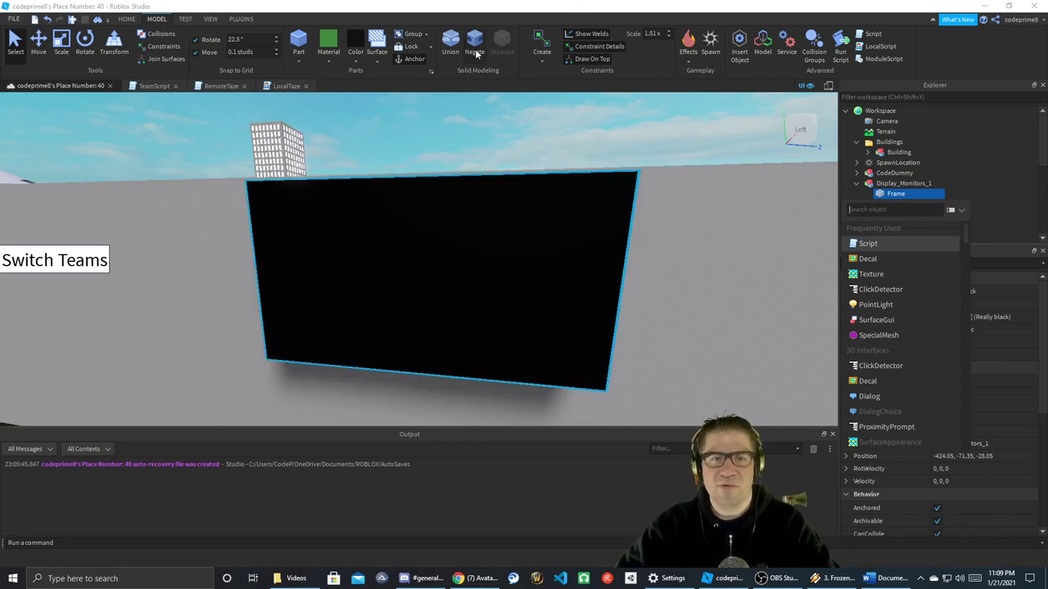
{"action": "left_click", "coordinate": [298, 41]}
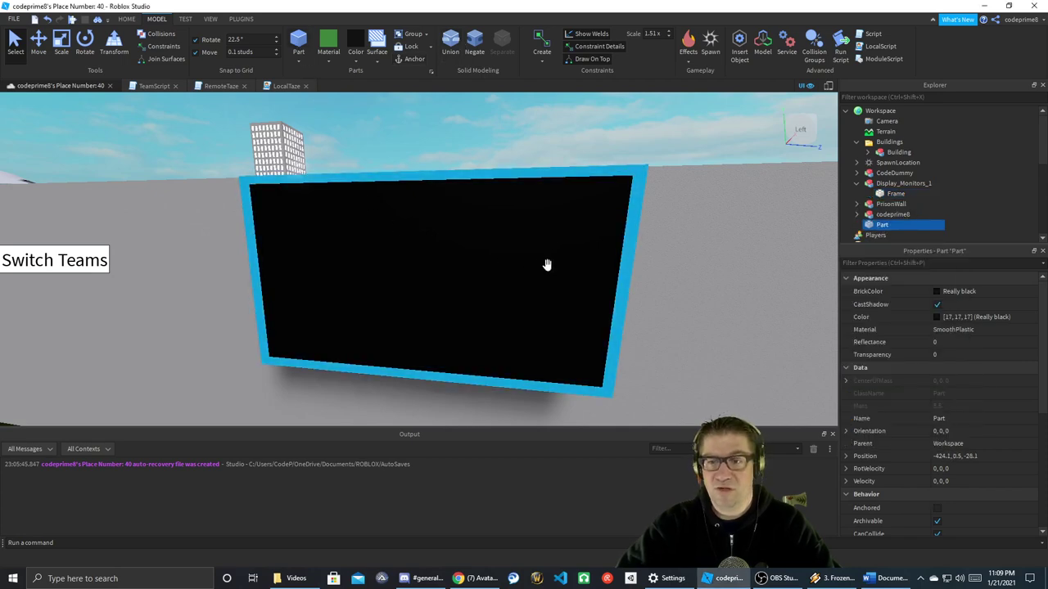
{"action": "key", "text": "f"}
{"action": "right_click_drag", "start_coordinate": [752, 244], "coordinate": [740, 248]}
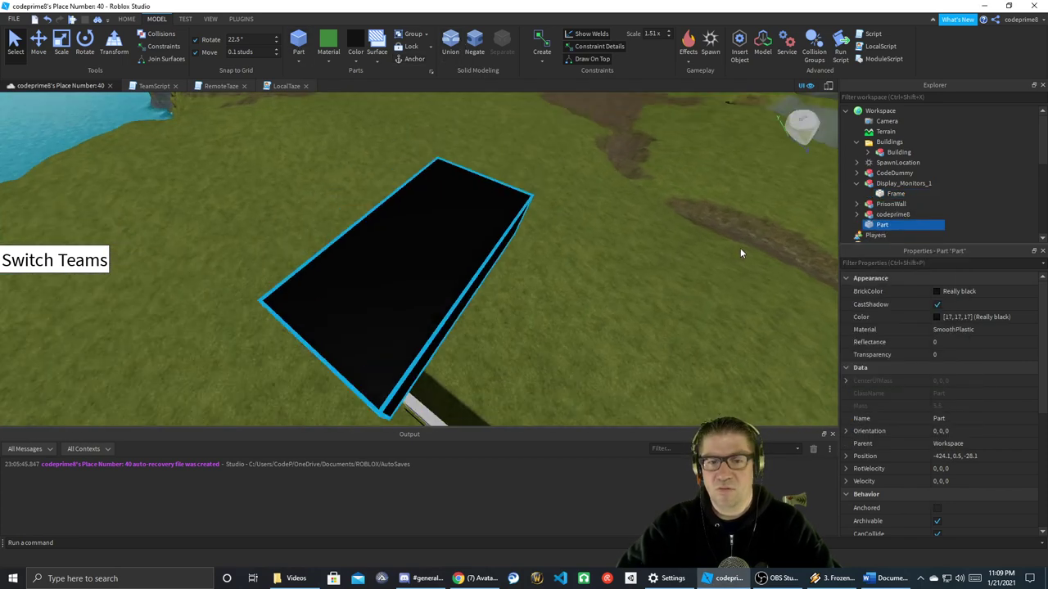
{"action": "left_click", "coordinate": [857, 183]}
{"action": "key", "text": "f"}
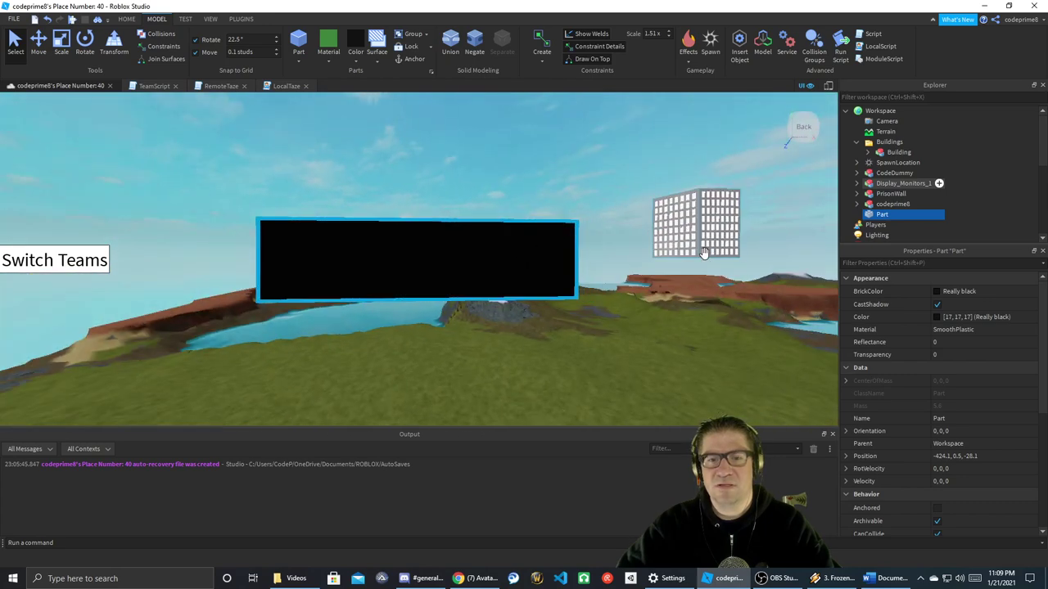
{"action": "right_click_drag", "start_coordinate": [703, 252], "coordinate": [705, 258]}
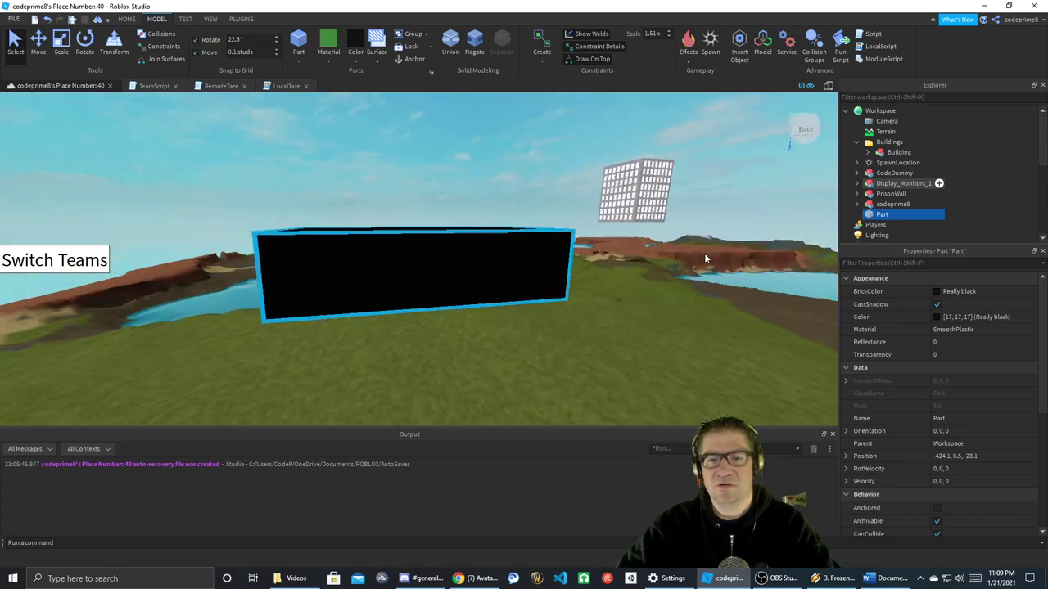
{"action": "left_click", "coordinate": [881, 206]}
{"action": "key", "text": "Down"}
{"action": "key", "text": "Delete"}
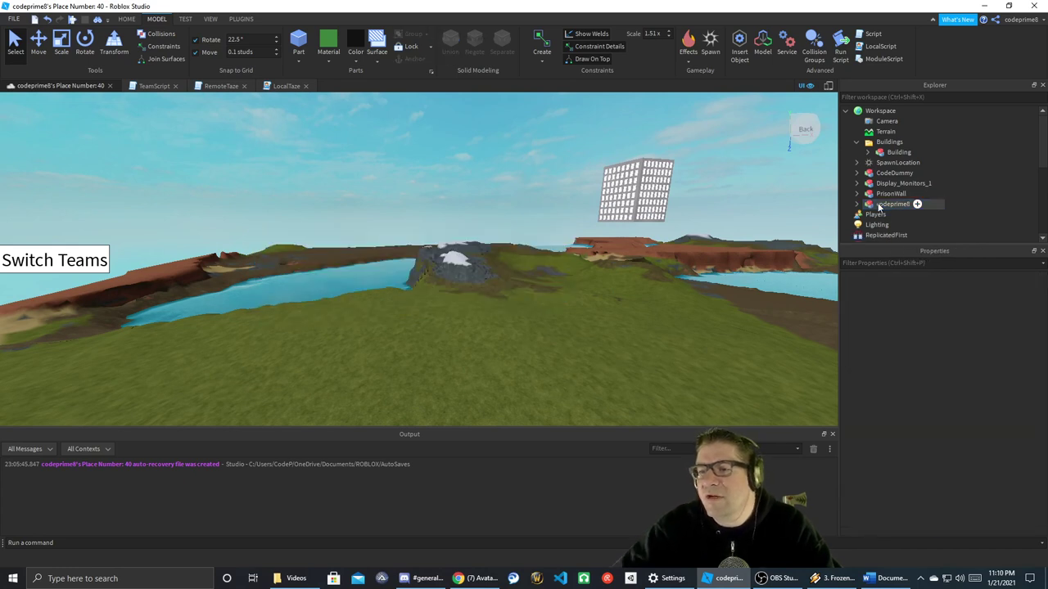
- Select the Frame part inside Display_Monitors_1 and view it straight on against the prison wall
{"action": "left_click", "coordinate": [857, 183]}
{"action": "left_click", "coordinate": [895, 194]}
{"action": "key", "text": "f"}
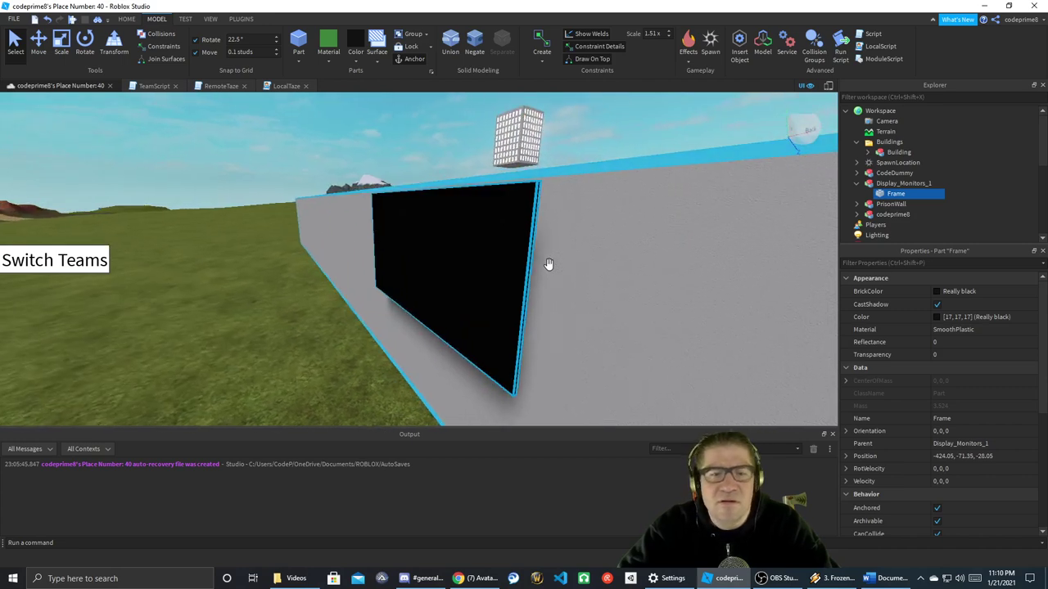
{"action": "right_click_drag", "start_coordinate": [549, 264], "coordinate": [549, 264]}
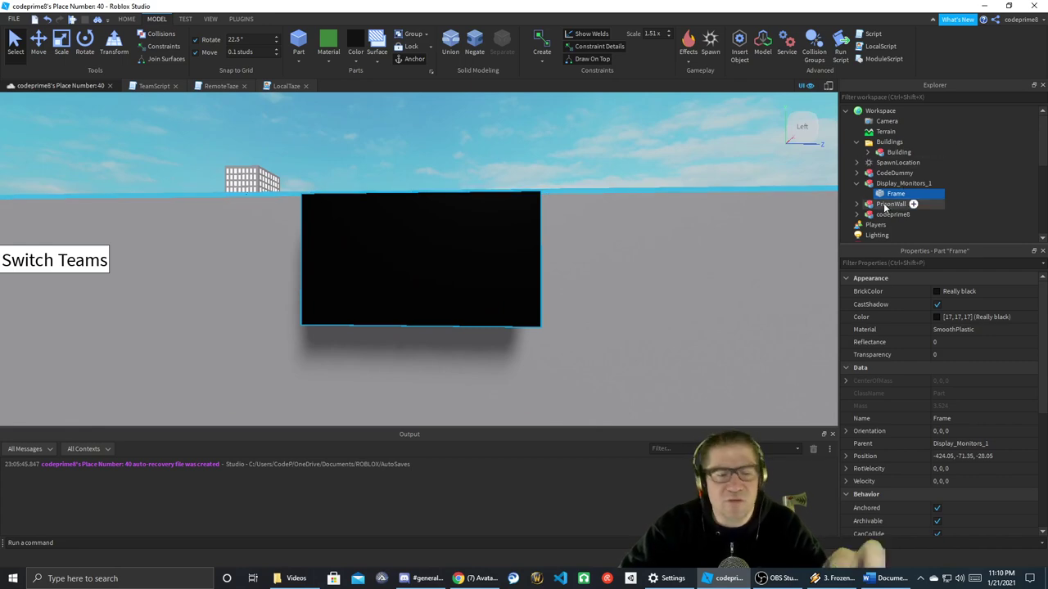
{"action": "right_click_drag", "start_coordinate": [568, 294], "coordinate": [567, 294]}
{"action": "key", "text": "f"}
{"action": "left_click", "coordinate": [456, 247]}
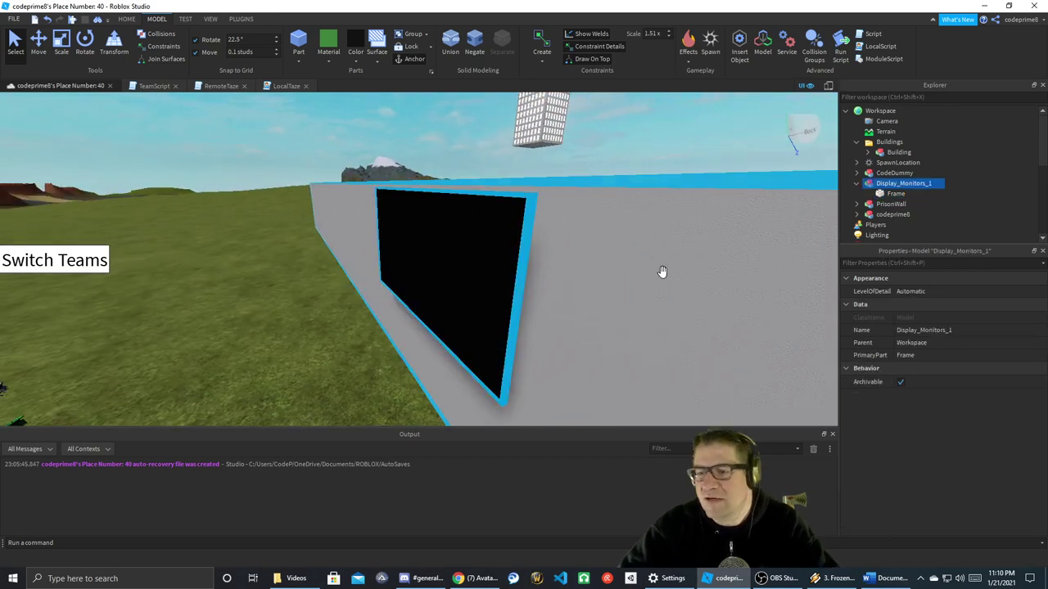
{"action": "key", "text": "ctrl+d"}
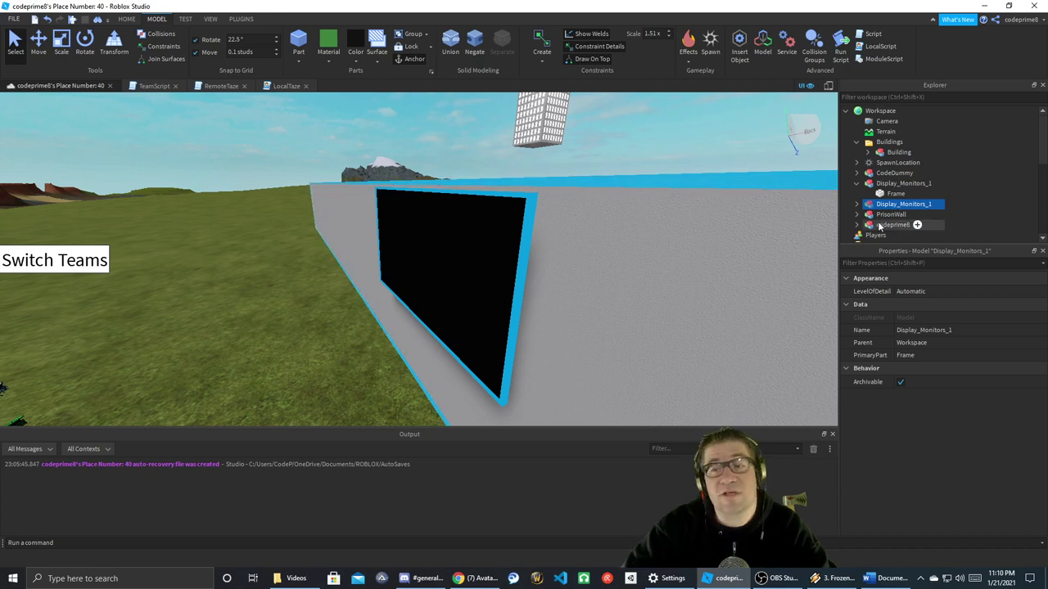
{"action": "left_click_drag", "start_coordinate": [880, 225], "coordinate": [881, 225]}
- Duplicate the Frame part inside Display_Monitors_1 and rename the copy blue_monitor
{"action": "left_click", "coordinate": [399, 300]}
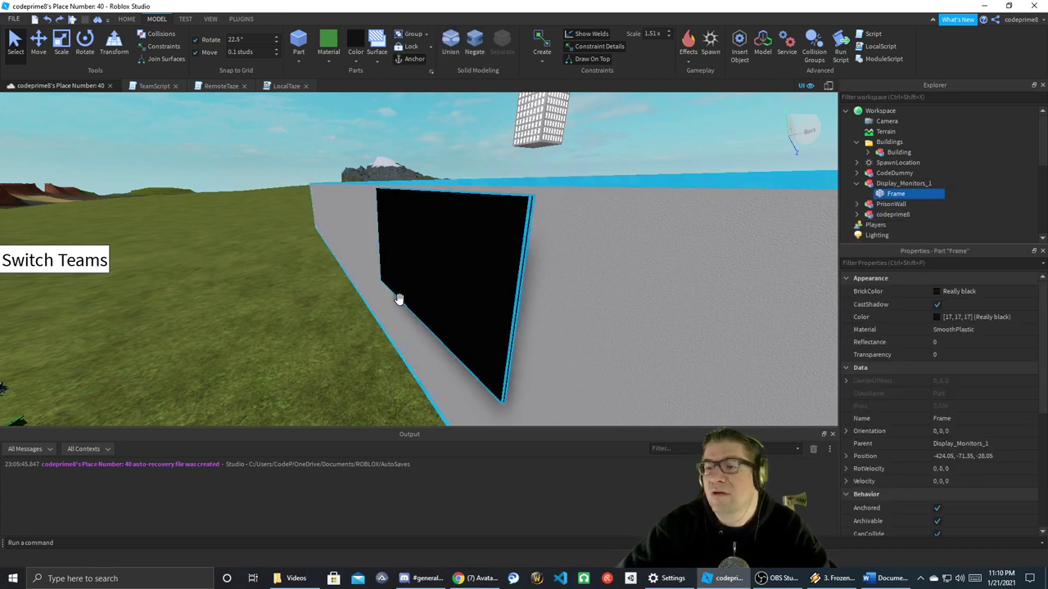
{"action": "key", "text": "ctrl+d"}
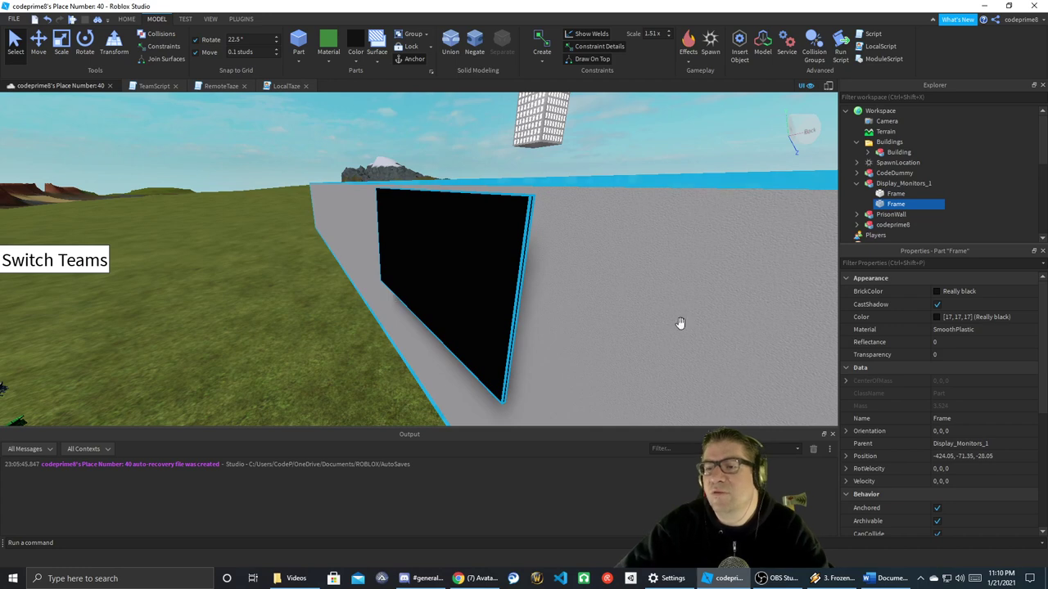
{"action": "key", "text": "F2"}
{"action": "type", "text": "b"}
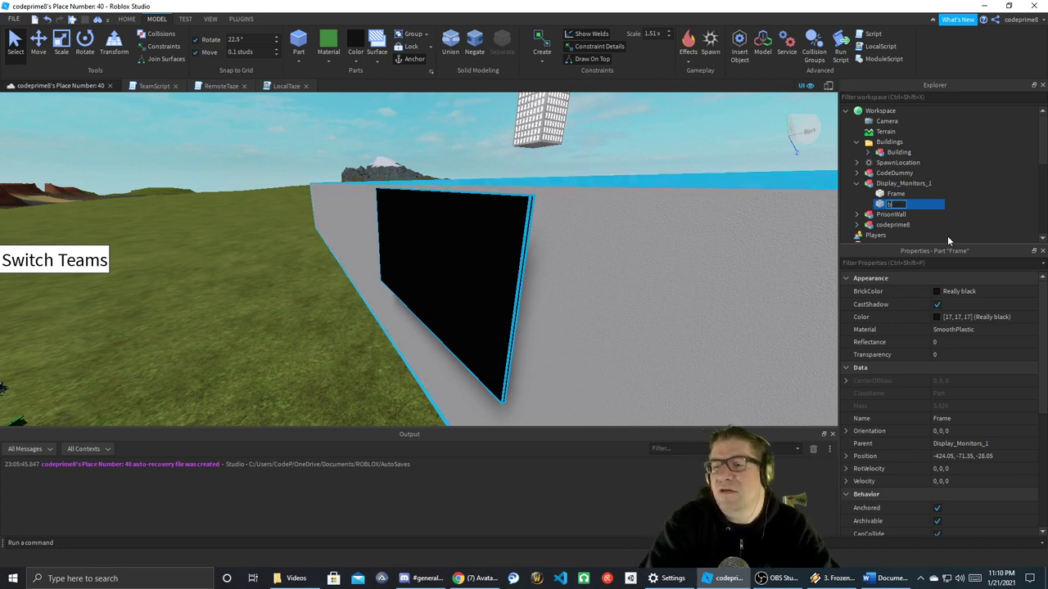
{"action": "type", "text": "lue_mon"}
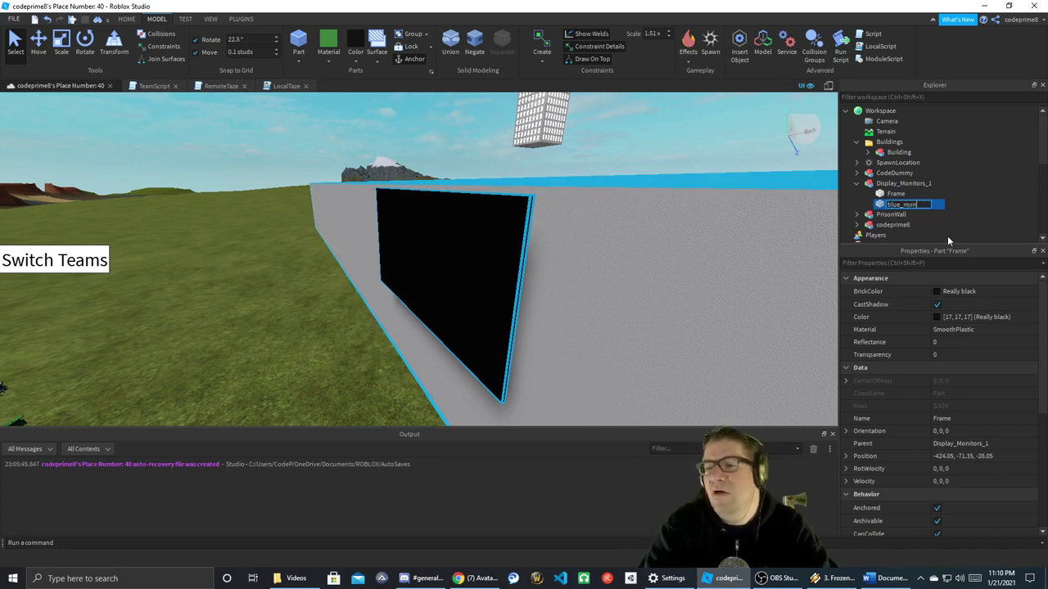
{"action": "type", "text": "itor"}
{"action": "key", "text": "Return"}
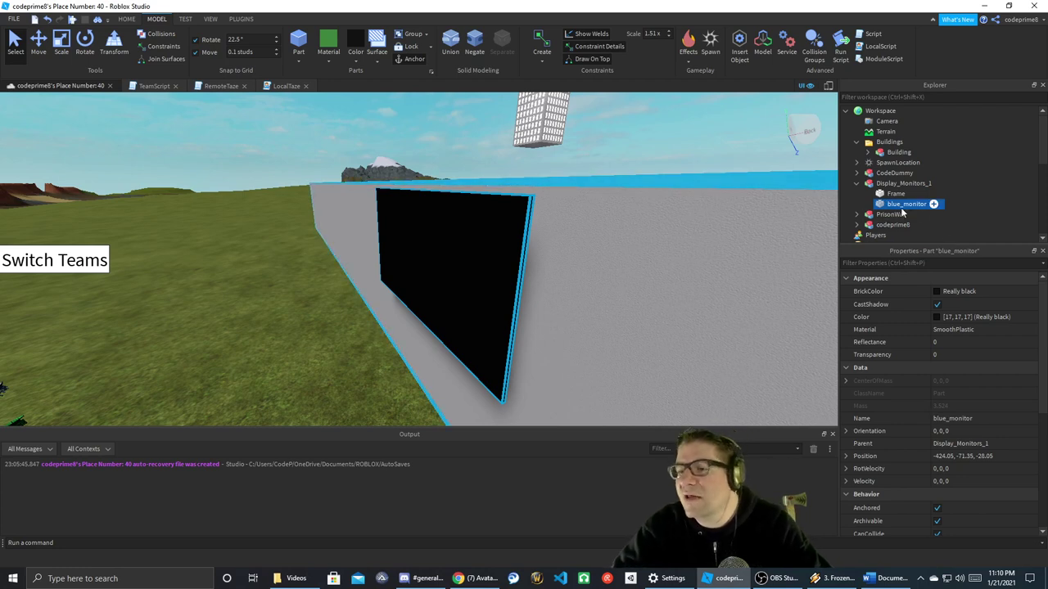
- Colour the blue_monitor part Cyan
{"action": "left_click", "coordinate": [901, 208]}
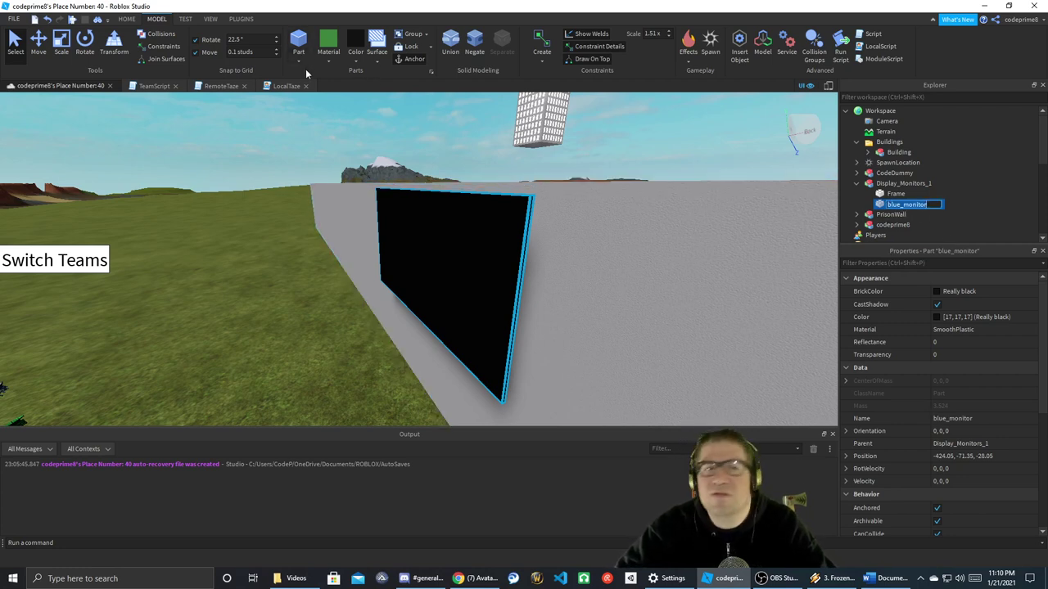
{"action": "left_click", "coordinate": [330, 63]}
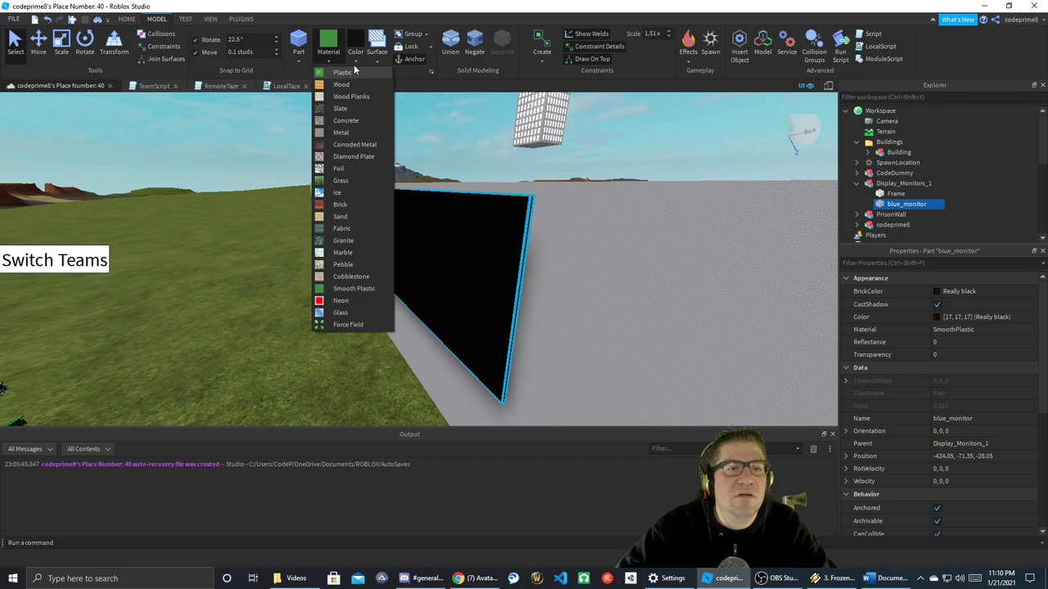
{"action": "left_click", "coordinate": [356, 62]}
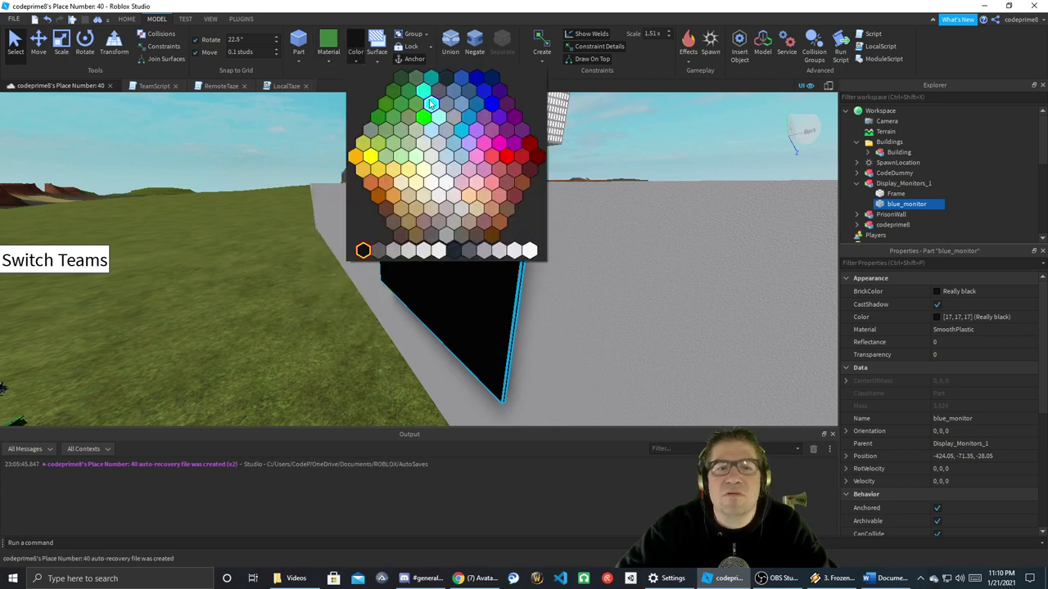
{"action": "left_click", "coordinate": [462, 134]}
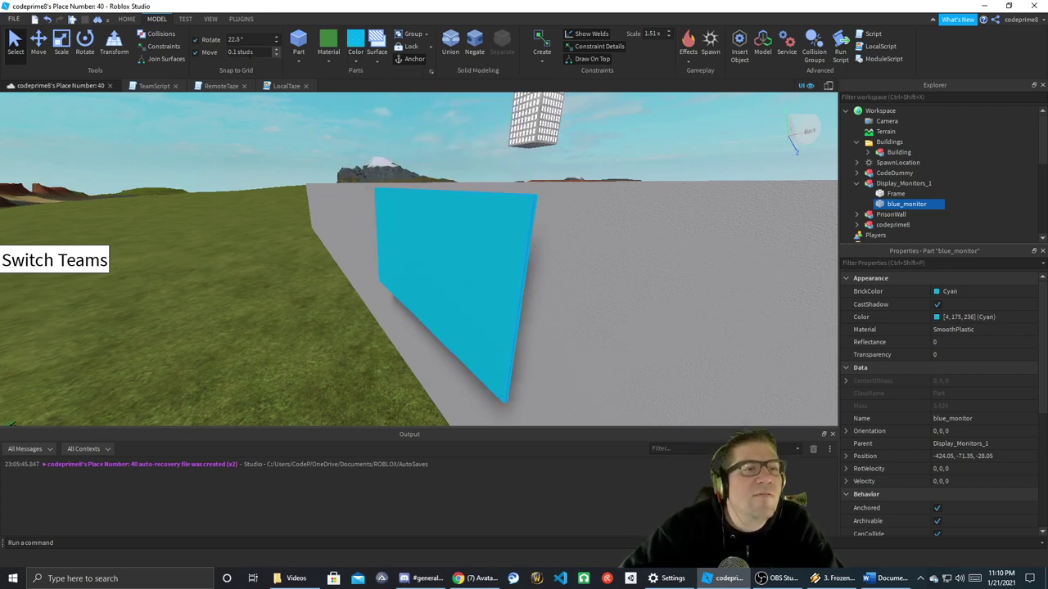
- Set the move snapping to 1 stud and narrow blue_monitor by 1 stud on both its left and right sides
{"action": "type", "text": "1"}
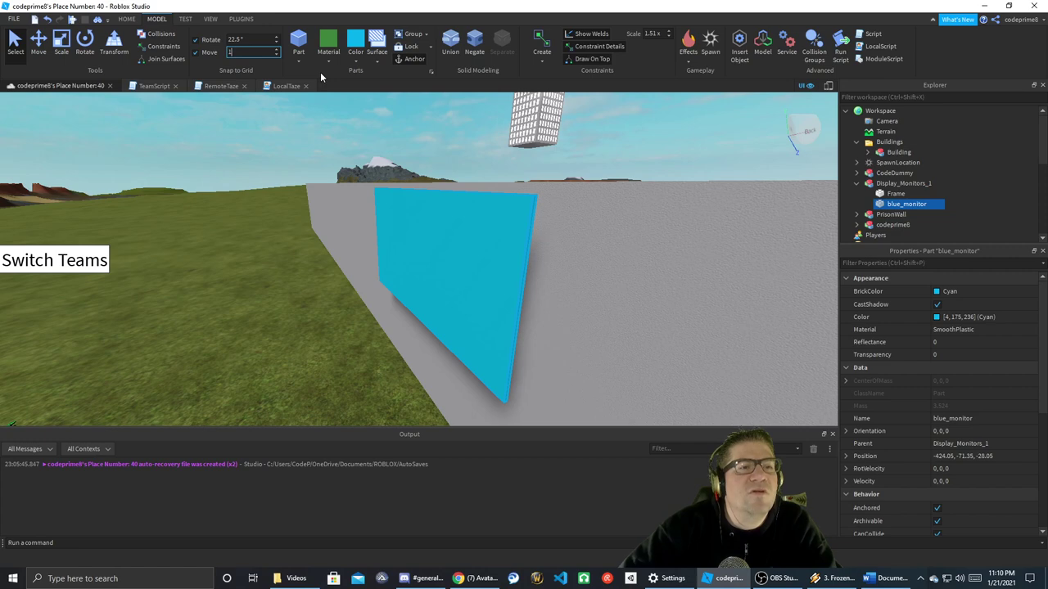
{"action": "left_click", "coordinate": [447, 242]}
{"action": "right_click_drag", "start_coordinate": [447, 242], "coordinate": [449, 248]}
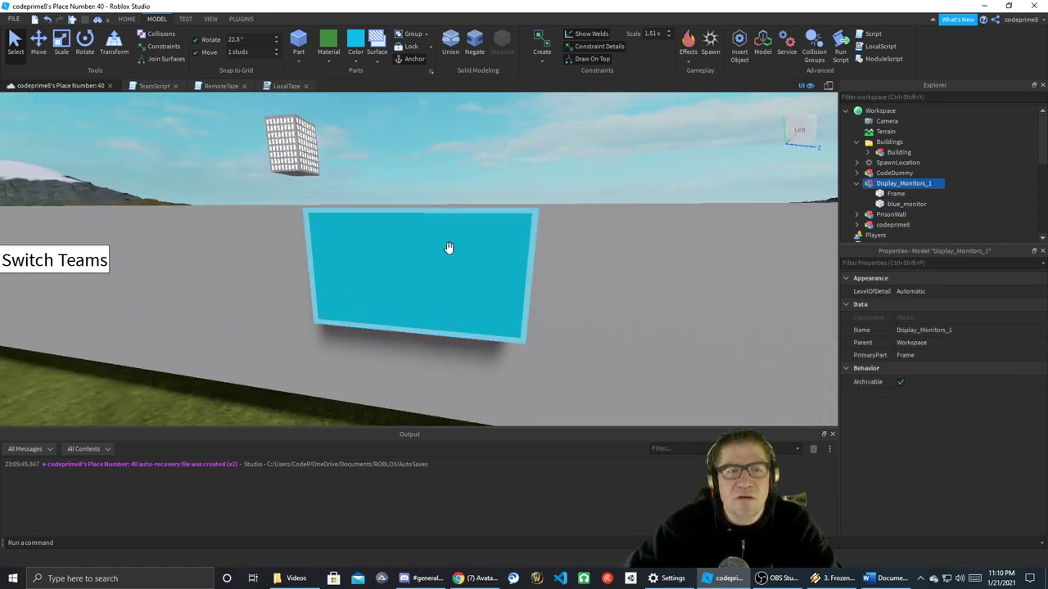
{"action": "left_click", "coordinate": [486, 265]}
{"action": "left_click", "coordinate": [901, 205]}
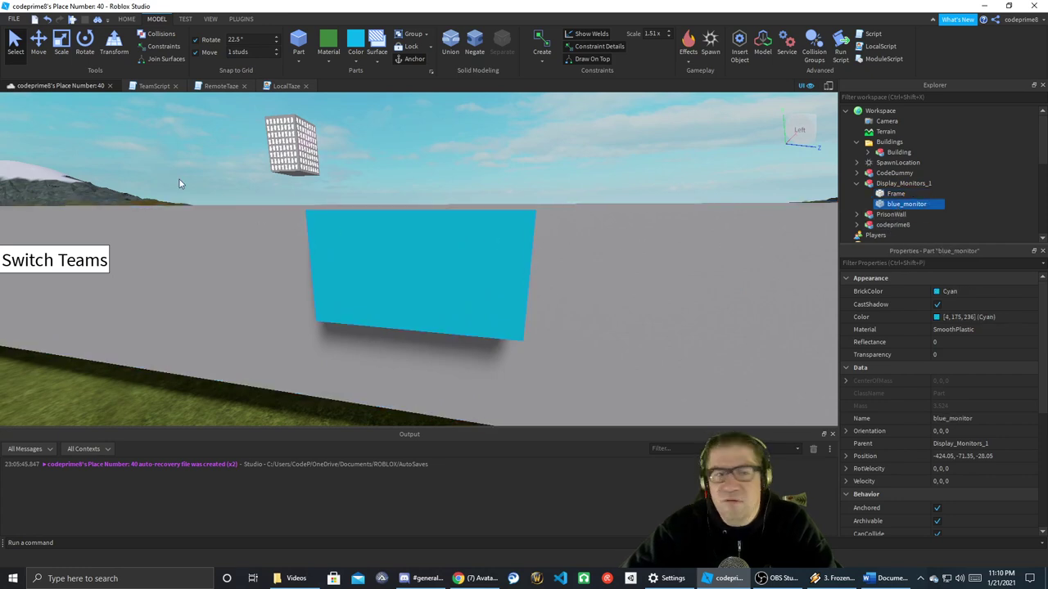
{"action": "left_click", "coordinate": [43, 46]}
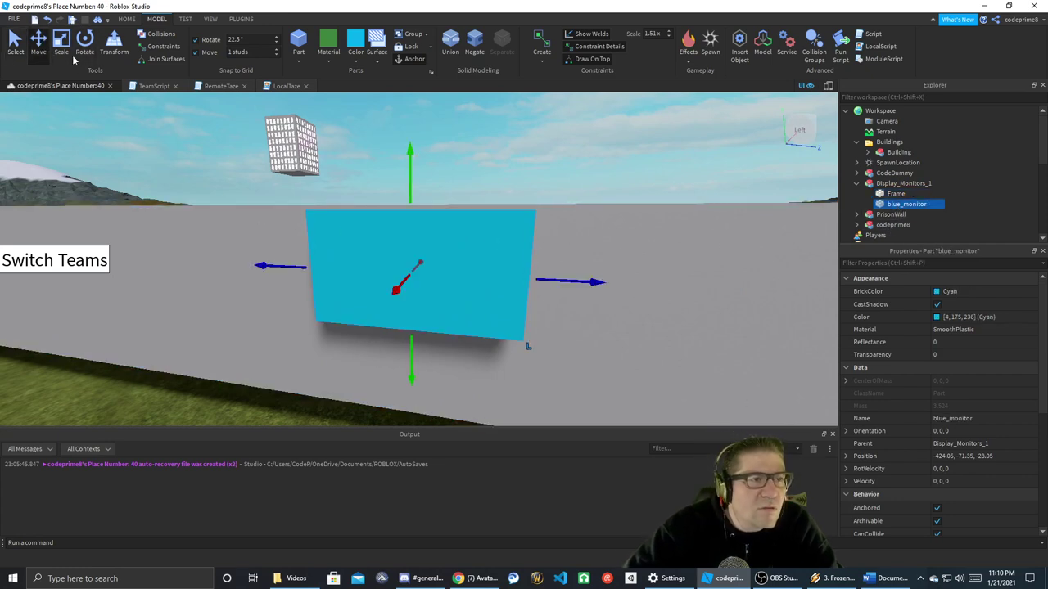
{"action": "left_click", "coordinate": [63, 41]}
{"action": "left_click_drag", "start_coordinate": [297, 268], "coordinate": [316, 269]}
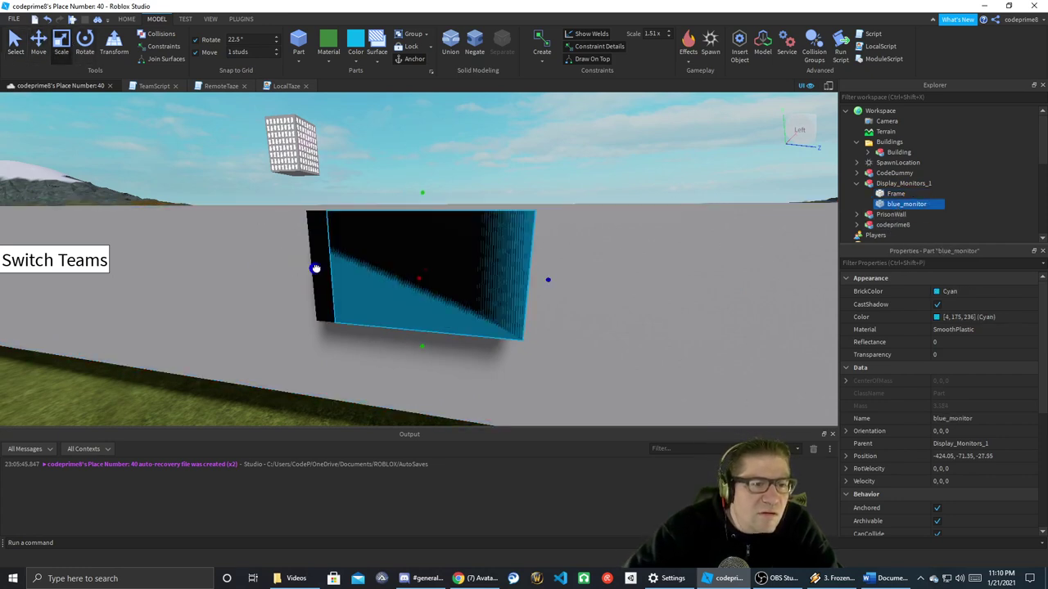
{"action": "left_click_drag", "start_coordinate": [536, 281], "coordinate": [524, 280]}
- Shorten blue_monitor by 1 stud at both its upper and lower edges
{"action": "key", "text": "d"}
{"action": "right_click_drag", "start_coordinate": [520, 279], "coordinate": [519, 278]}
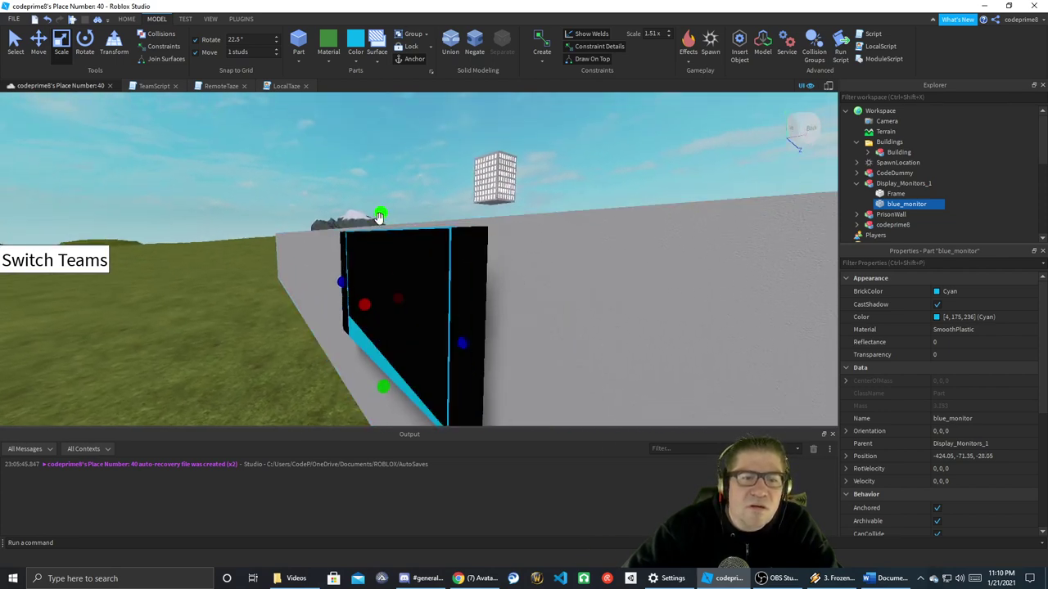
{"action": "left_click_drag", "start_coordinate": [380, 235], "coordinate": [380, 242]}
{"action": "left_click_drag", "start_coordinate": [382, 388], "coordinate": [389, 366]}
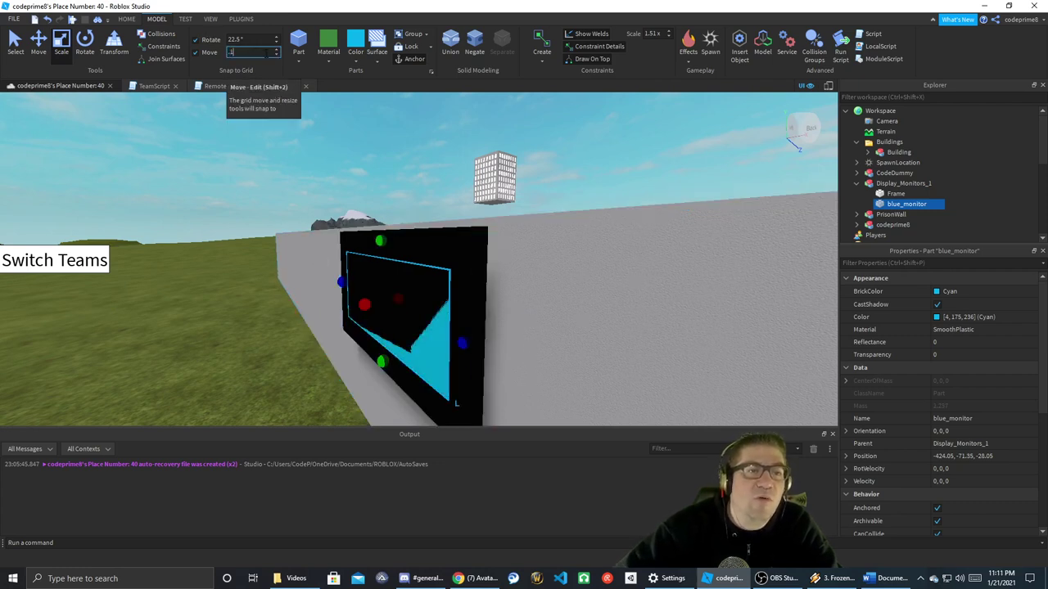
- Set the move snapping to 0.1 studs and thicken blue_monitor outward so it protrudes slightly from the black frame
{"action": "left_click_drag", "start_coordinate": [365, 307], "coordinate": [362, 304]}
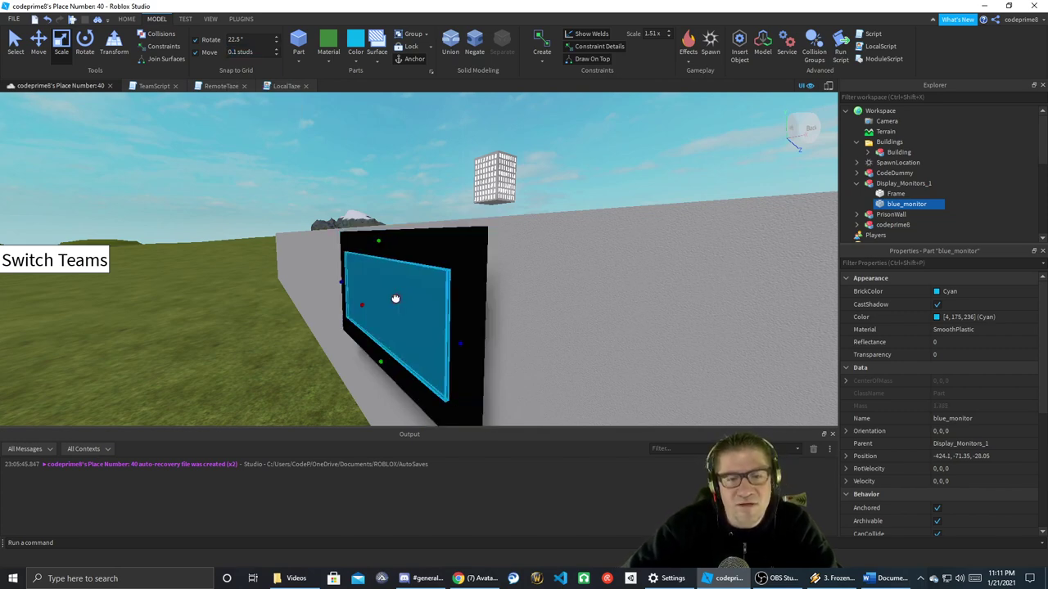
{"action": "key", "text": "d"}
{"action": "right_click_drag", "start_coordinate": [416, 299], "coordinate": [416, 300]}
{"action": "key", "text": "a"}
{"action": "key", "text": "a"}
{"action": "right_click_drag", "start_coordinate": [276, 114], "coordinate": [276, 113]}
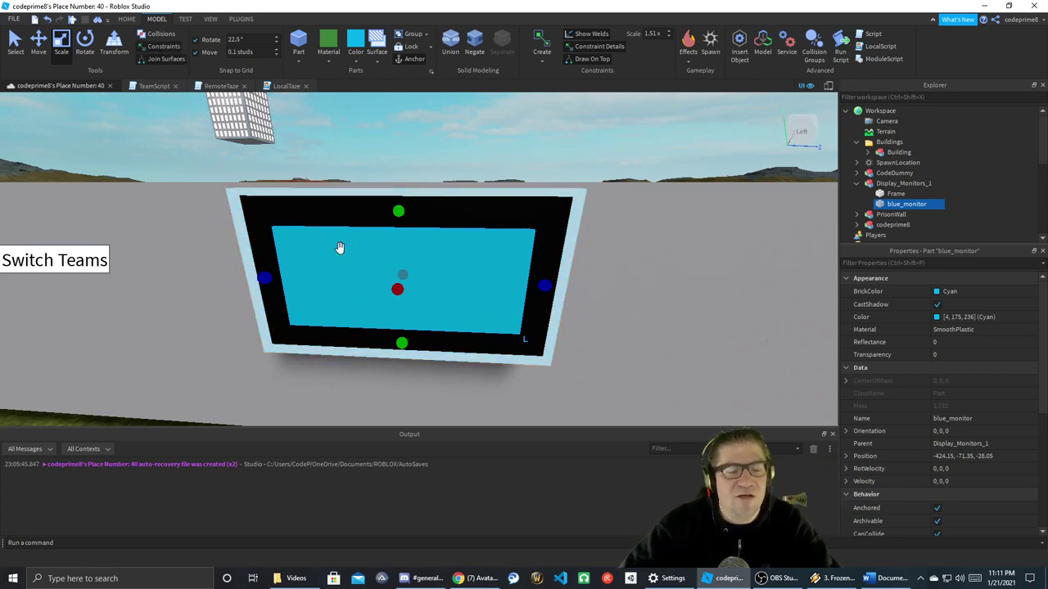
- Try moving the whole Display_Monitors_1 model freely across the prison wall, and undo the move
{"action": "left_click", "coordinate": [339, 248]}
{"action": "scroll", "coordinate": [332, 250], "scroll_direction": "down", "scroll_amount": 2}
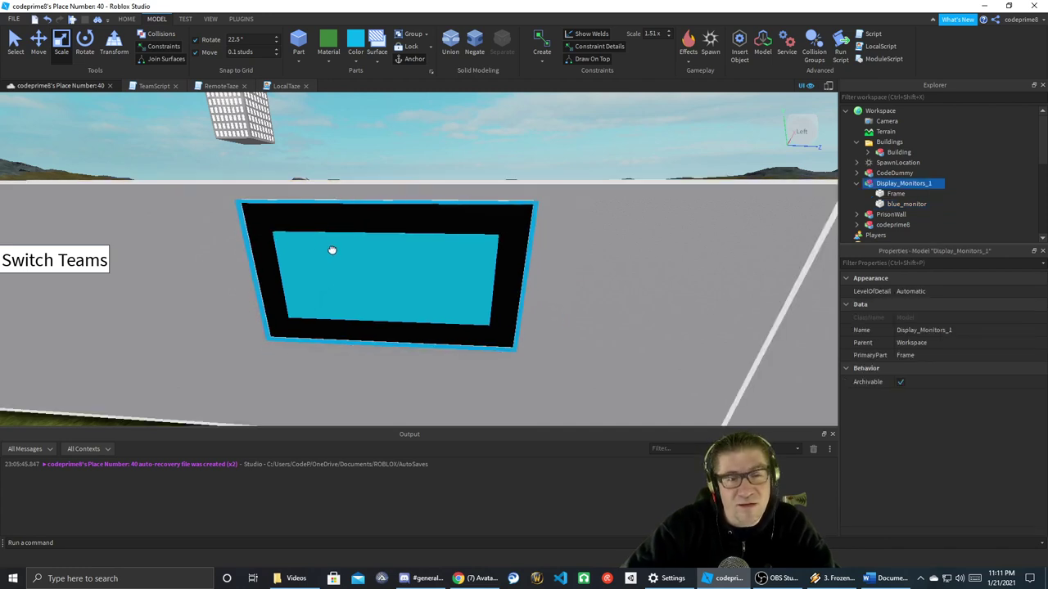
{"action": "left_click_drag", "start_coordinate": [332, 250], "coordinate": [349, 268]}
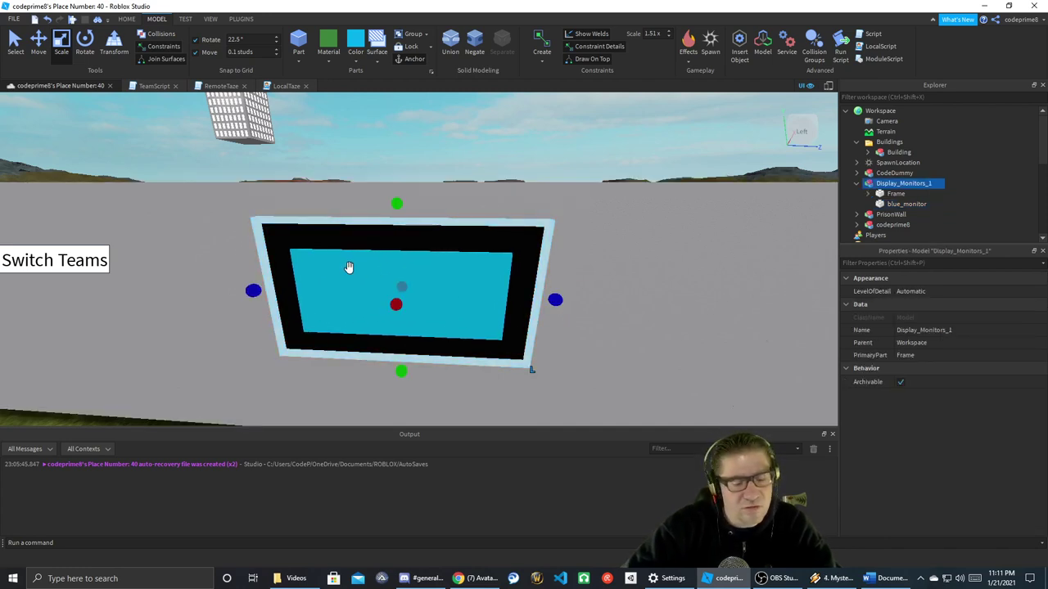
{"action": "key", "text": "ctrl+z"}
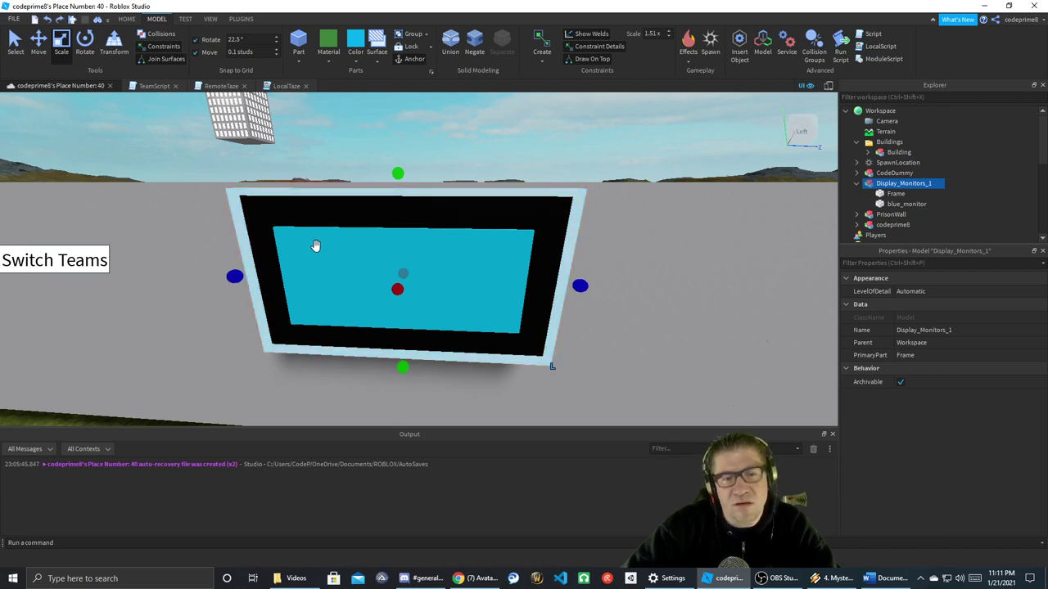
- Try moving the display freely over the wall with blue_monitor and Frame picked individually, undoing each move
{"action": "left_click", "coordinate": [901, 204]}
{"action": "mouse_move", "coordinate": [347, 253]}
{"action": "left_mouse_down"}
{"action": "mouse_move", "coordinate": [337, 244]}
{"action": "mouse_move", "coordinate": [348, 259]}
{"action": "left_mouse_up"}
{"action": "key", "text": "ctrl+z"}
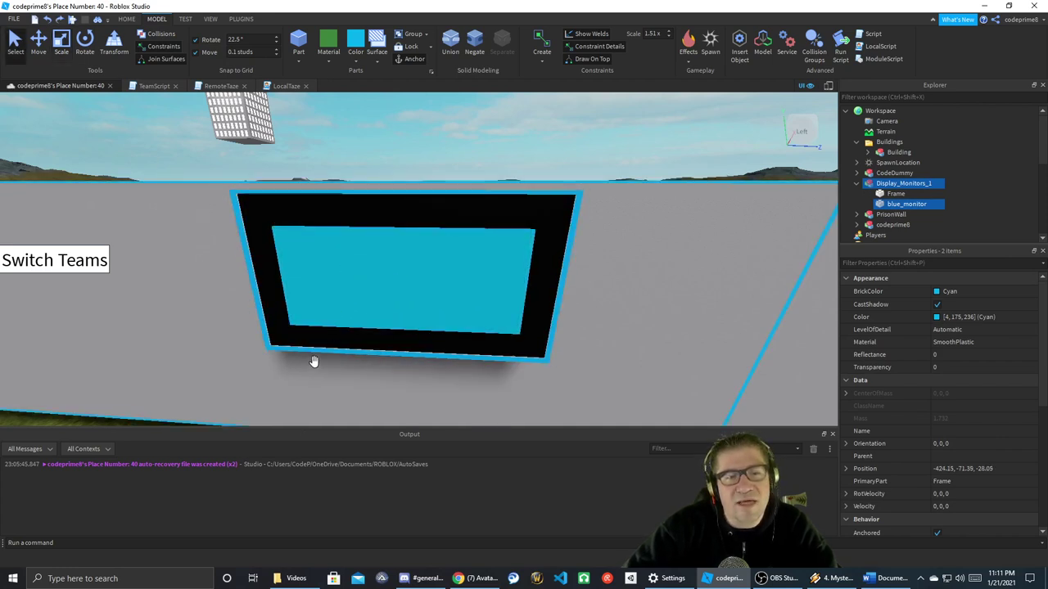
{"action": "mouse_move", "coordinate": [341, 249]}
{"action": "left_mouse_down"}
{"action": "mouse_move", "coordinate": [308, 238]}
{"action": "mouse_move", "coordinate": [353, 261]}
{"action": "left_mouse_up"}
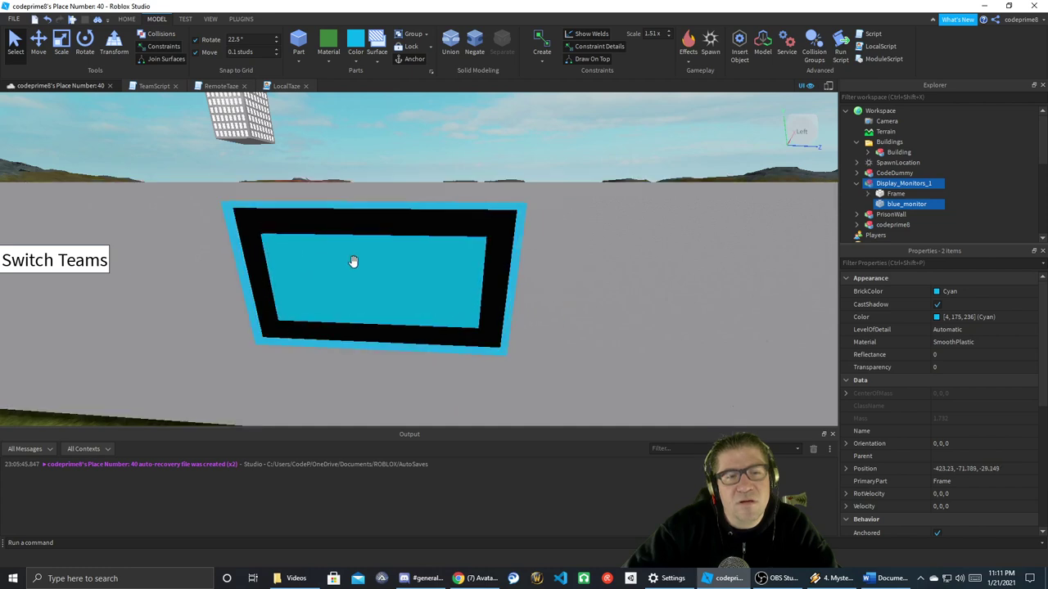
{"action": "key", "text": "ctrl+z"}
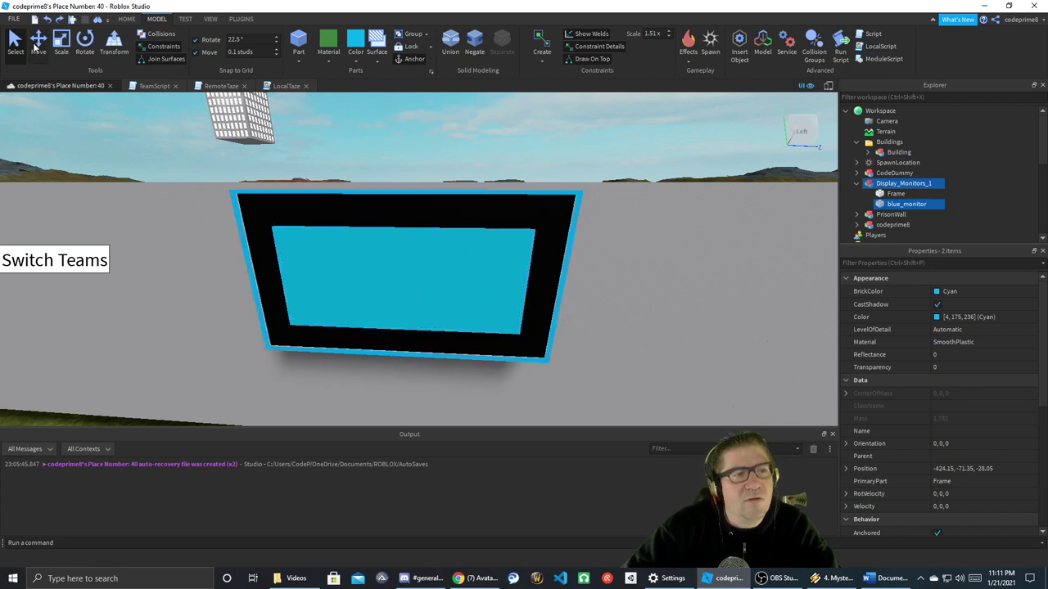
{"action": "left_click_drag", "start_coordinate": [334, 249], "coordinate": [372, 267]}
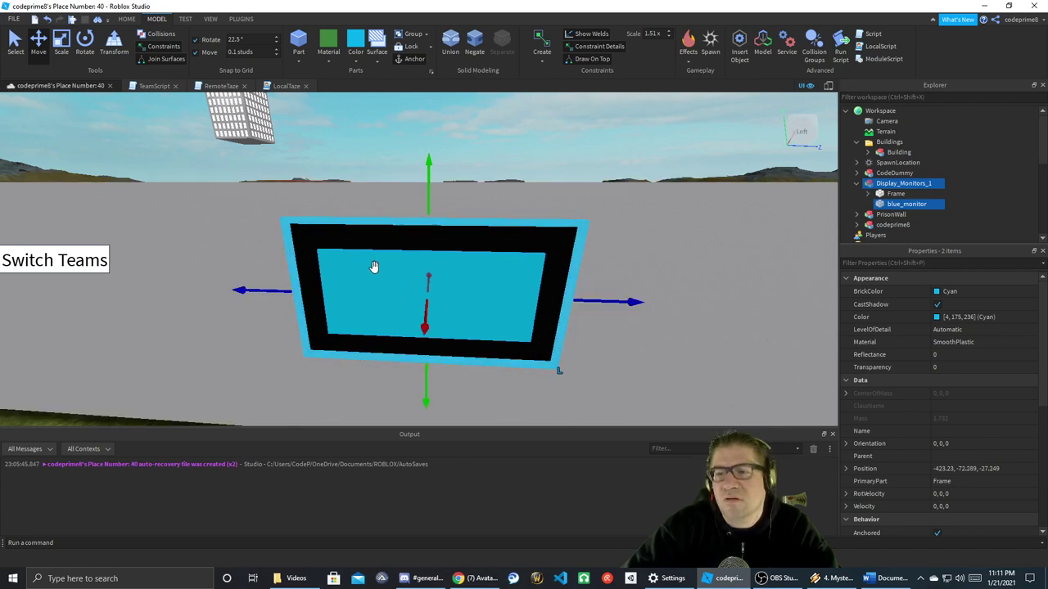
{"action": "key", "text": "ctrl+z"}
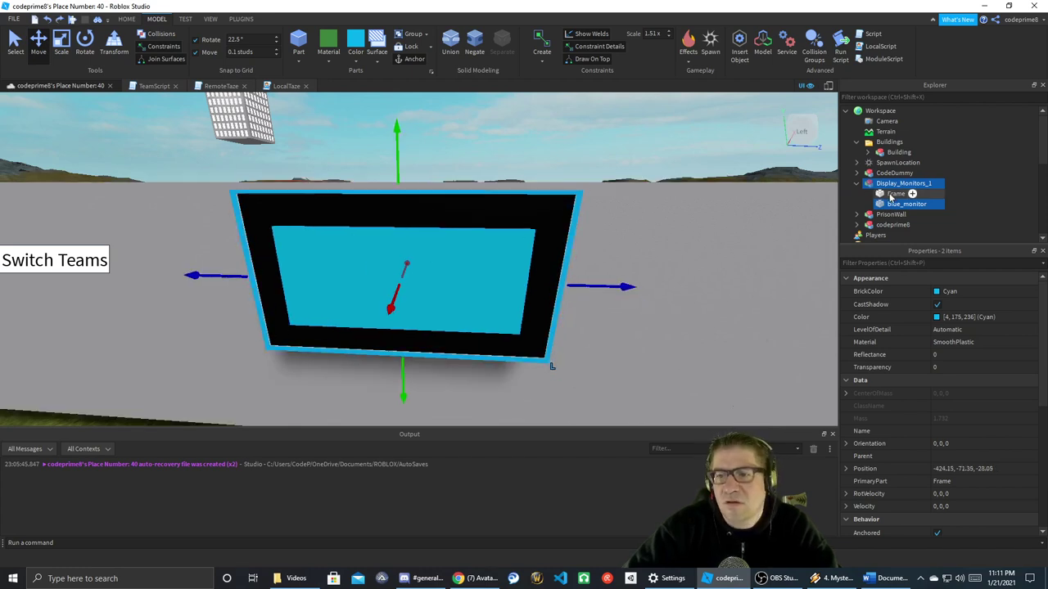
{"action": "left_click", "coordinate": [893, 195]}
{"action": "left_click_drag", "start_coordinate": [352, 257], "coordinate": [321, 249]}
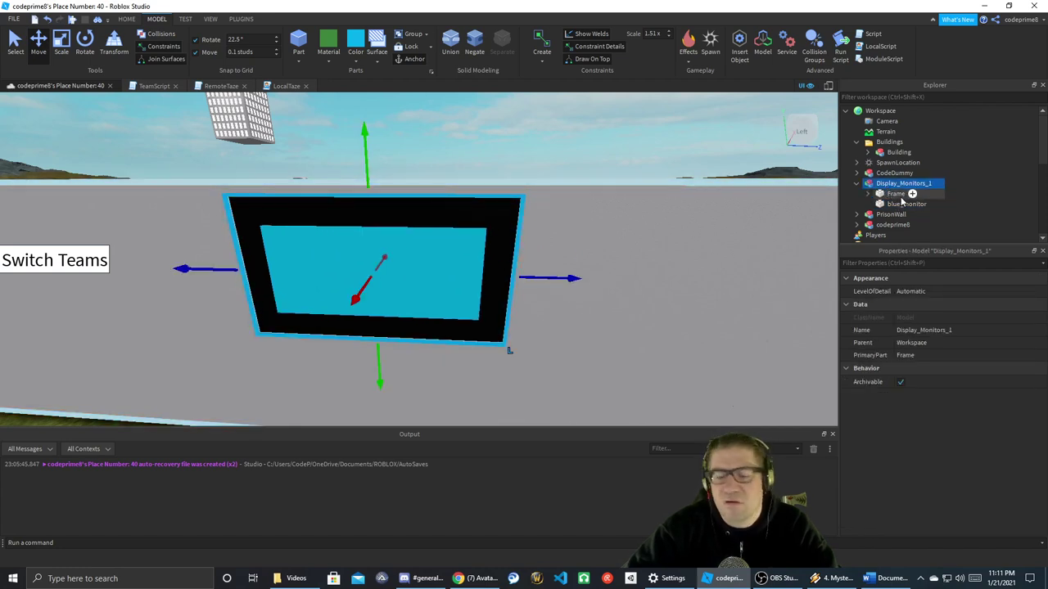
{"action": "key", "text": "ctrl+z"}
- Move blue_monitor 0.7 studs sideways and 0.8 studs up into the upper-left corner of the black frame, using the Move tool
{"action": "left_click", "coordinate": [907, 204]}
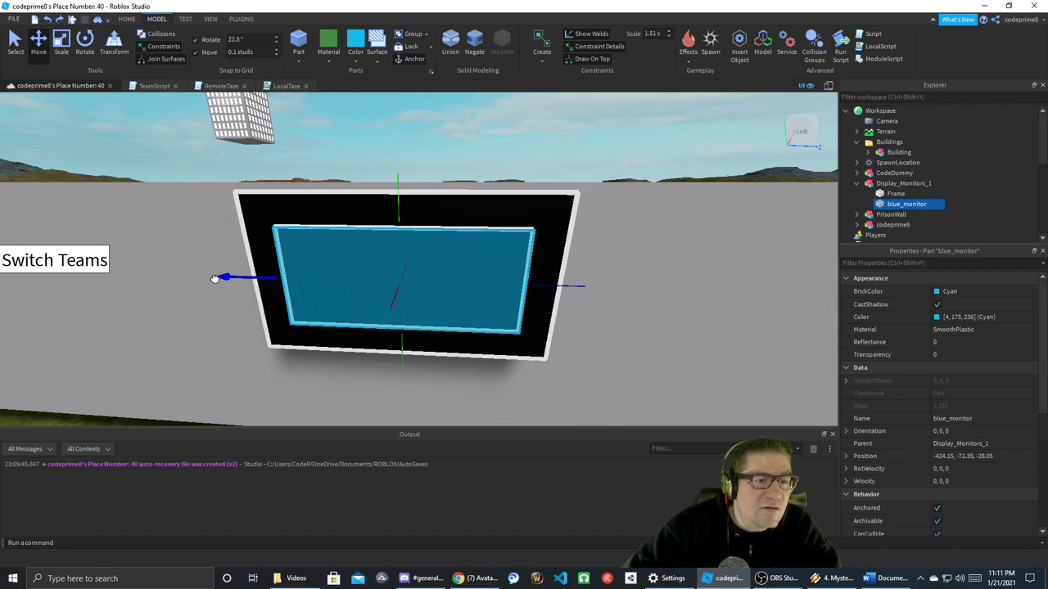
{"action": "left_click_drag", "start_coordinate": [226, 277], "coordinate": [227, 278]}
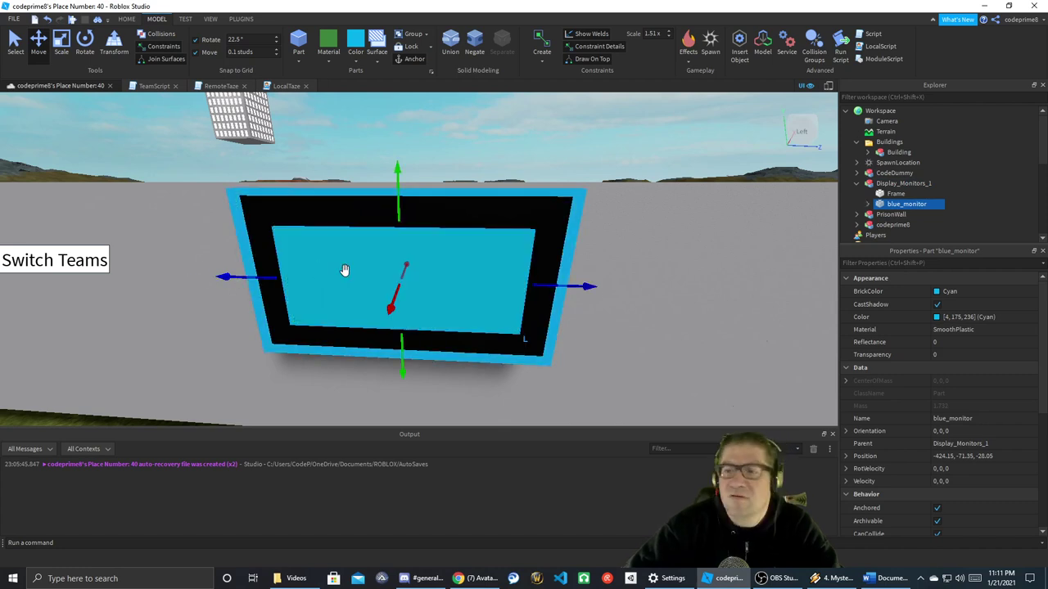
{"action": "right_click_drag", "start_coordinate": [351, 267], "coordinate": [349, 269]}
{"action": "scroll", "coordinate": [349, 267], "scroll_direction": "up", "scroll_amount": 3}
{"action": "scroll", "coordinate": [349, 266], "scroll_direction": "down", "scroll_amount": 3}
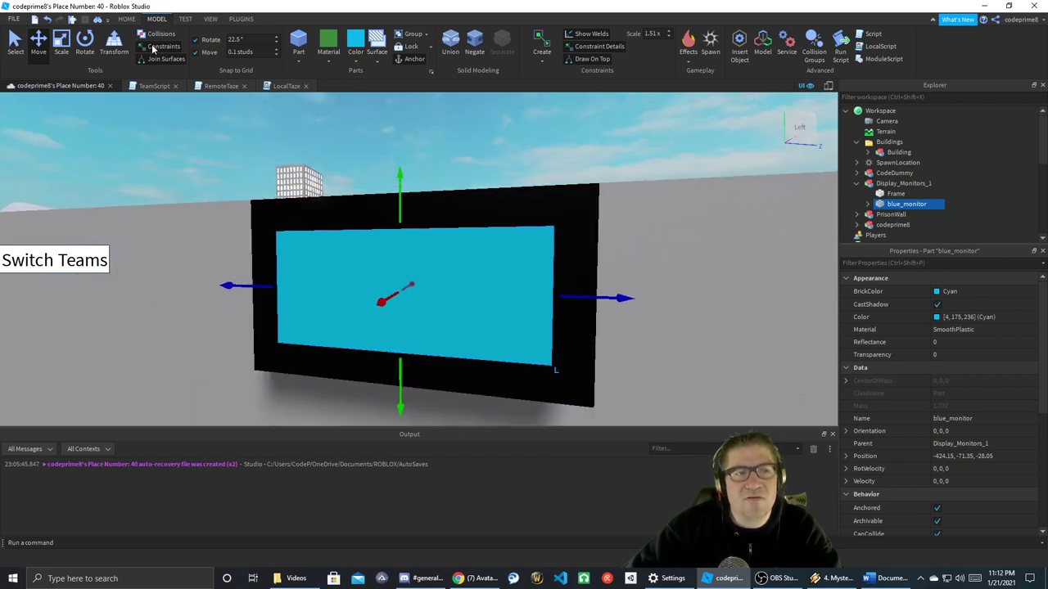
{"action": "left_click_drag", "start_coordinate": [232, 290], "coordinate": [227, 287]}
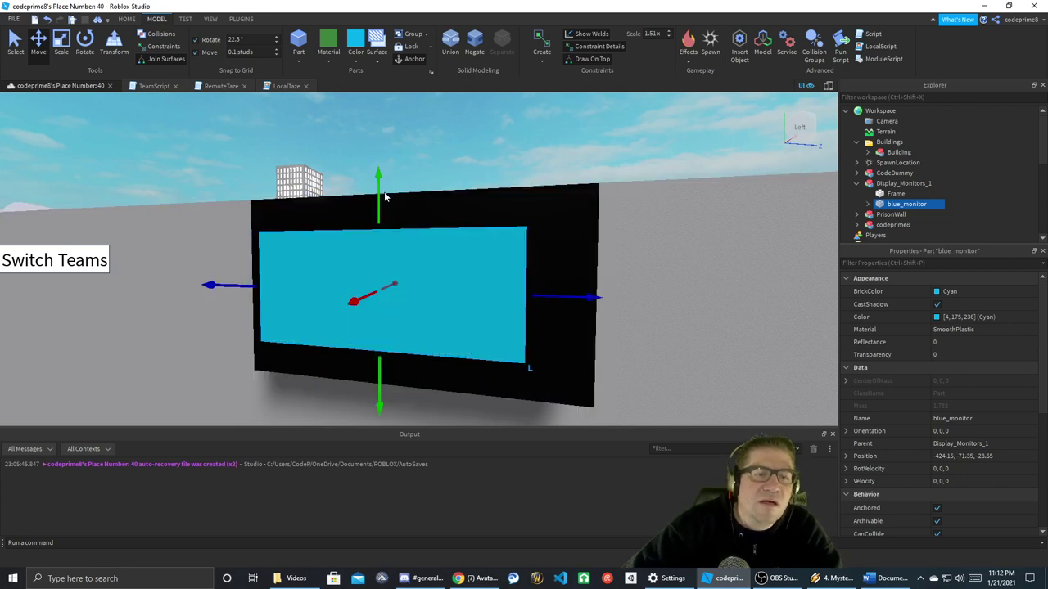
{"action": "left_click_drag", "start_coordinate": [374, 191], "coordinate": [377, 160]}
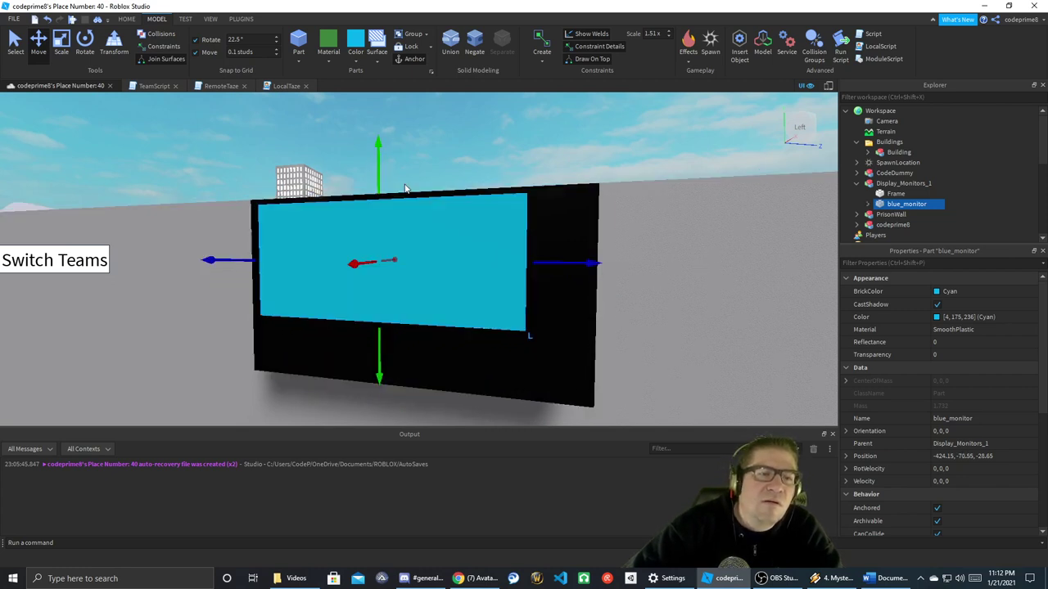
{"action": "mouse_move", "coordinate": [564, 259]}
{"action": "left_mouse_down"}
{"action": "mouse_move", "coordinate": [519, 262]}
{"action": "mouse_move", "coordinate": [555, 266]}
{"action": "left_mouse_up"}
{"action": "key", "text": "d"}
{"action": "right_click_drag", "start_coordinate": [554, 266], "coordinate": [555, 267]}
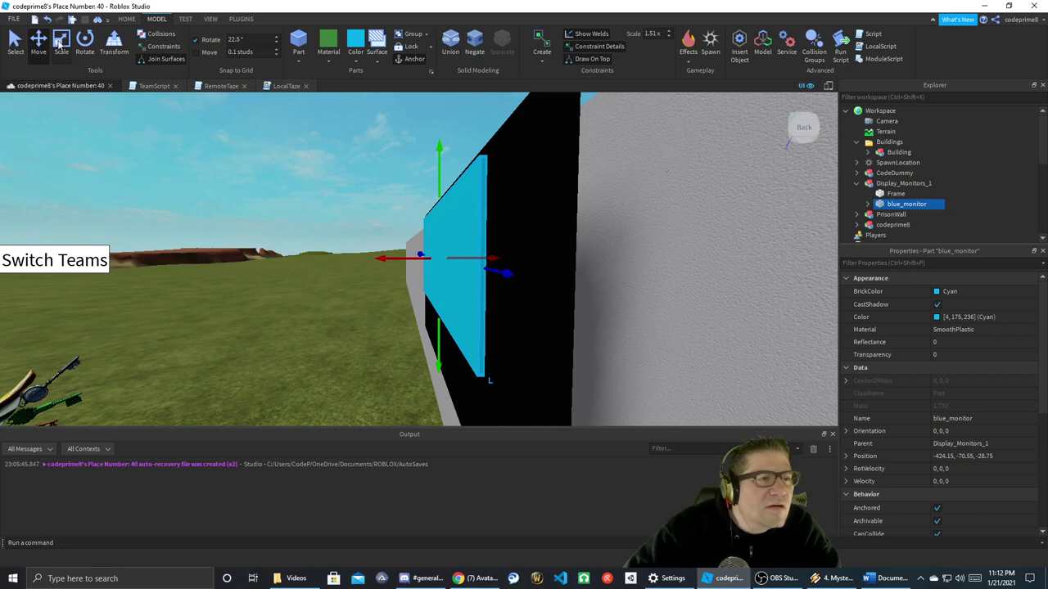
- Thin blue_monitor so it protrudes less from the black frame, and extend its left edge 0.1 studs with the Scale tool
{"action": "mouse_move", "coordinate": [419, 260]}
{"action": "left_mouse_down"}
{"action": "mouse_move", "coordinate": [339, 259]}
{"action": "mouse_move", "coordinate": [421, 257]}
{"action": "left_mouse_up"}
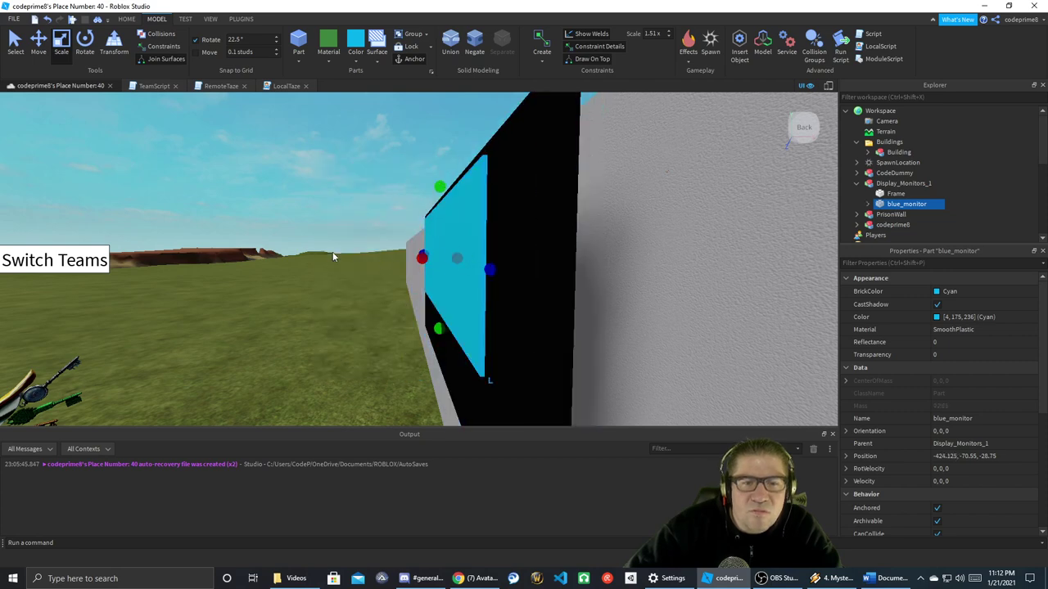
{"action": "key", "text": "f"}
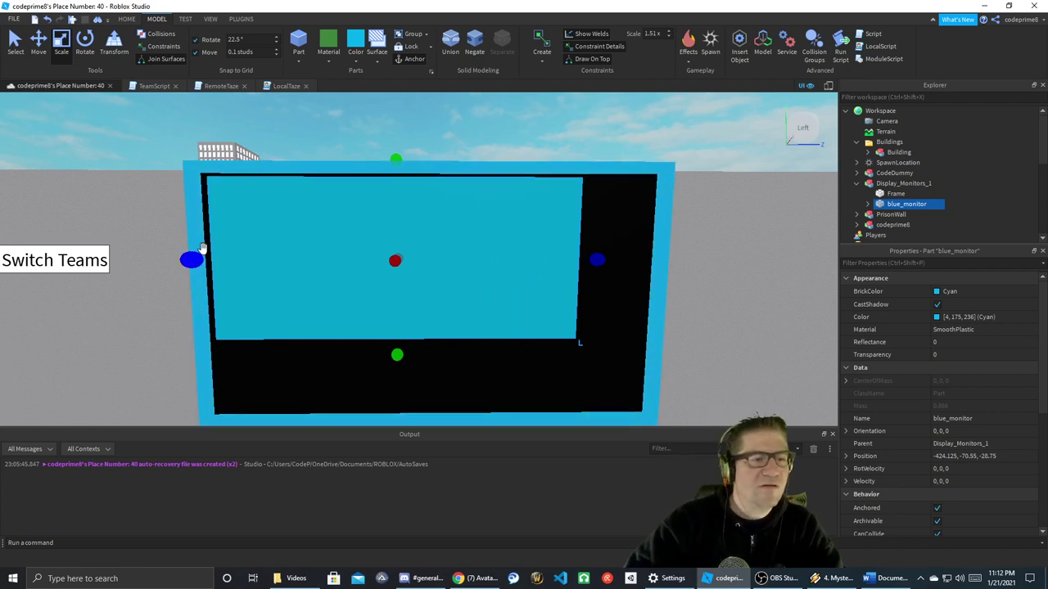
{"action": "left_click_drag", "start_coordinate": [189, 260], "coordinate": [186, 261]}
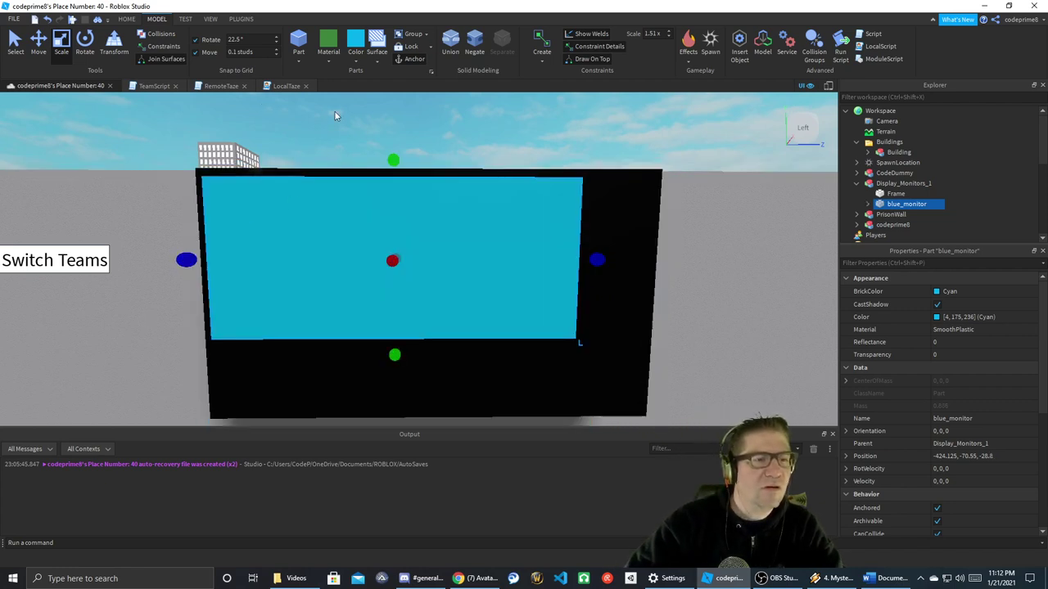
{"action": "left_click_drag", "start_coordinate": [393, 160], "coordinate": [393, 154]}
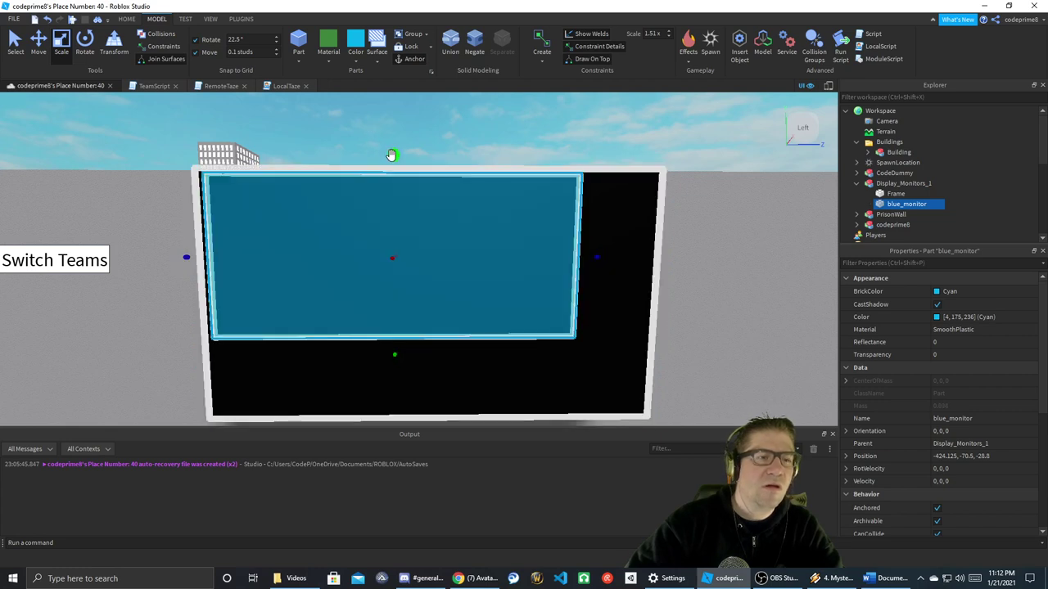
{"action": "left_click_drag", "start_coordinate": [394, 153], "coordinate": [394, 160]}
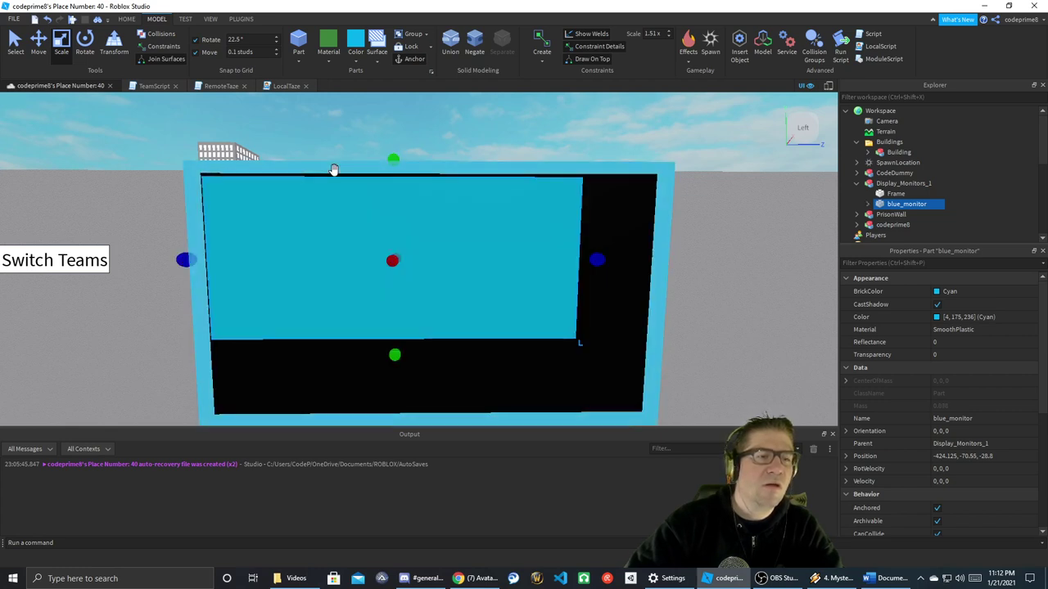
{"action": "key", "text": "a"}
{"action": "right_click_drag", "start_coordinate": [334, 169], "coordinate": [333, 169]}
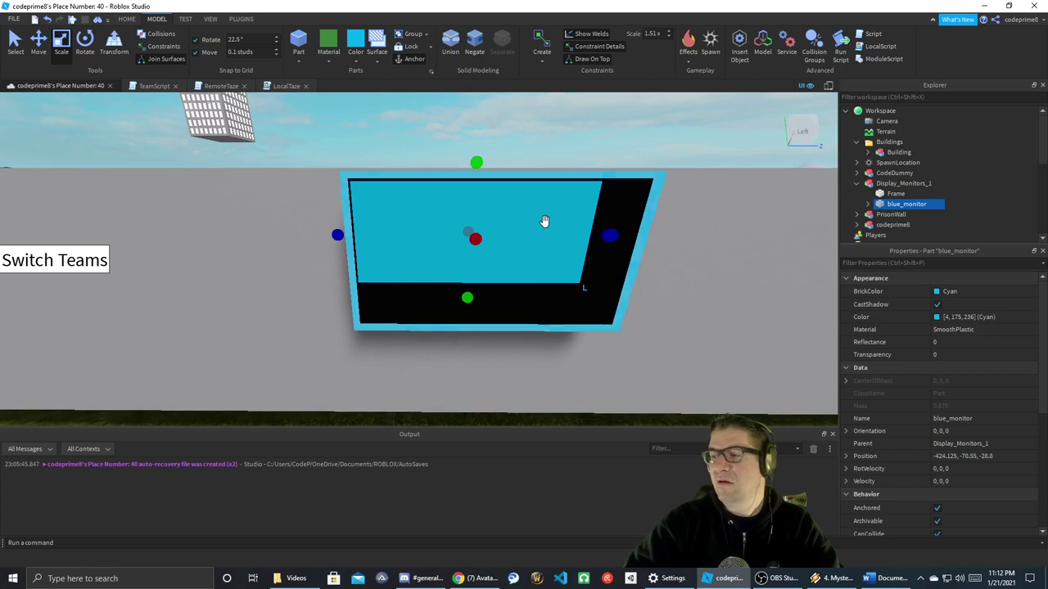
- Shrink blue_monitor by 3 studs in width and 1 stud in height, keeping it in the frame's upper-left corner
{"action": "left_click_drag", "start_coordinate": [612, 239], "coordinate": [568, 241]}
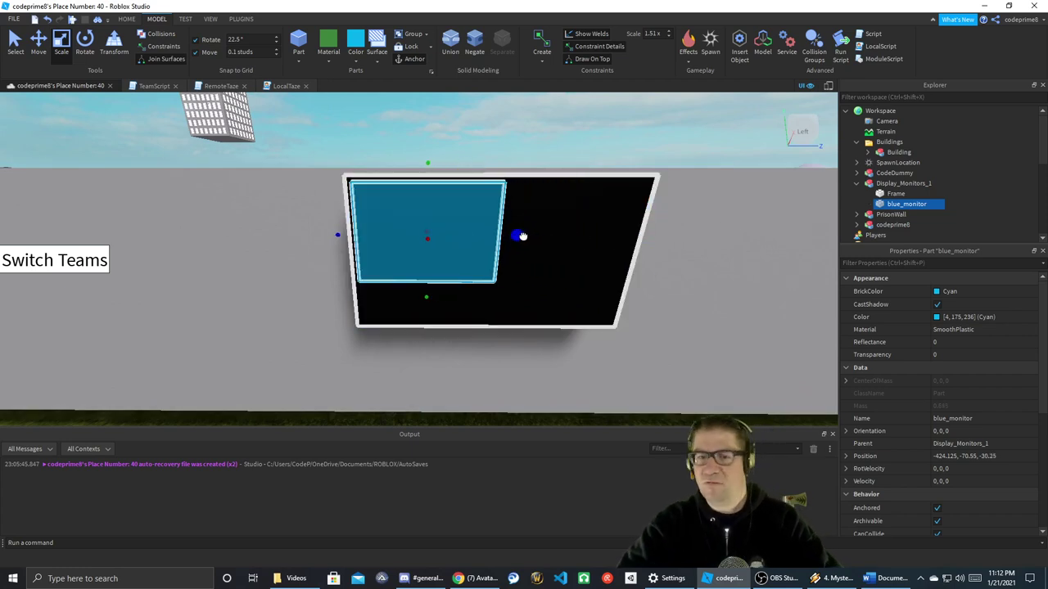
{"action": "left_click_drag", "start_coordinate": [520, 237], "coordinate": [516, 236]}
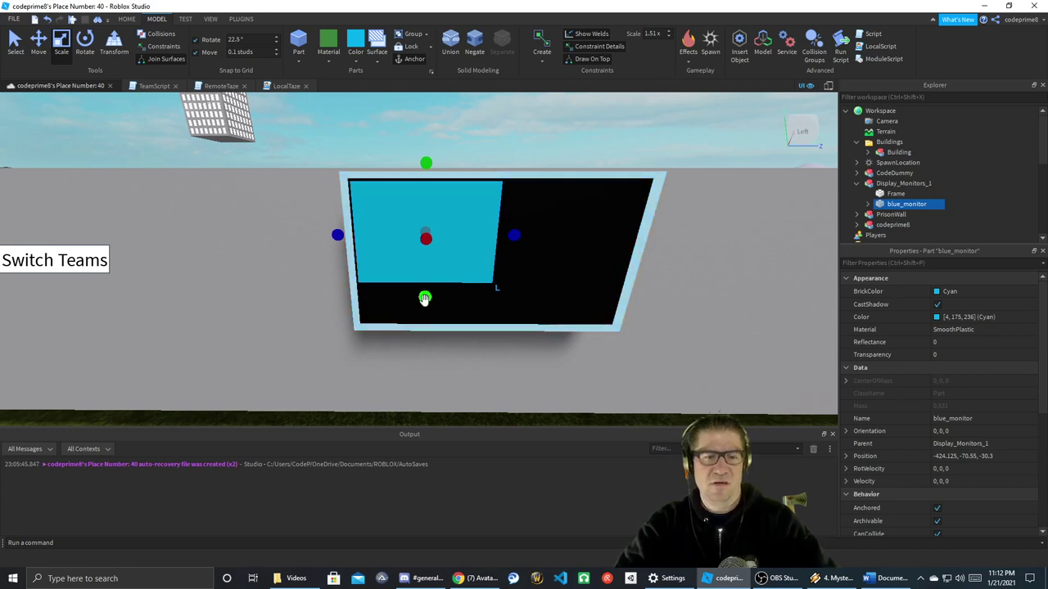
{"action": "left_click_drag", "start_coordinate": [425, 298], "coordinate": [425, 270]}
{"action": "right_click_drag", "start_coordinate": [656, 285], "coordinate": [656, 285]}
{"action": "key", "text": "w"}
{"action": "key", "text": "s"}
{"action": "scroll", "coordinate": [655, 283], "scroll_direction": "up", "scroll_amount": 5}
{"action": "scroll", "coordinate": [655, 283], "scroll_direction": "down", "scroll_amount": 5}
{"action": "scroll", "coordinate": [655, 283], "scroll_direction": "up", "scroll_amount": 2}
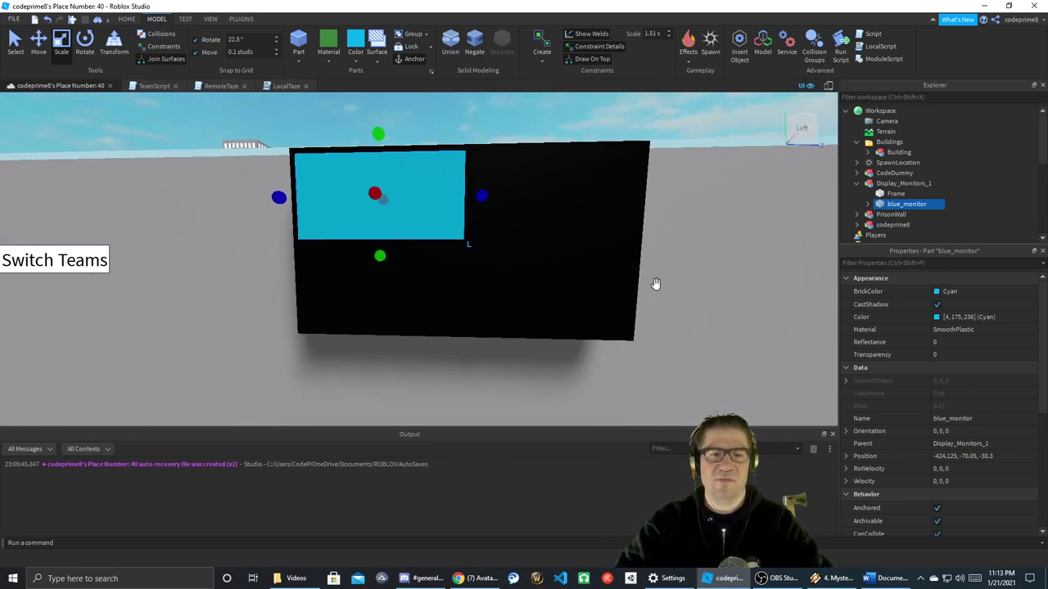
- Duplicate blue_monitor and move the copy 4.7 studs sideways into the upper-right part of the frame
{"action": "left_click", "coordinate": [882, 194]}
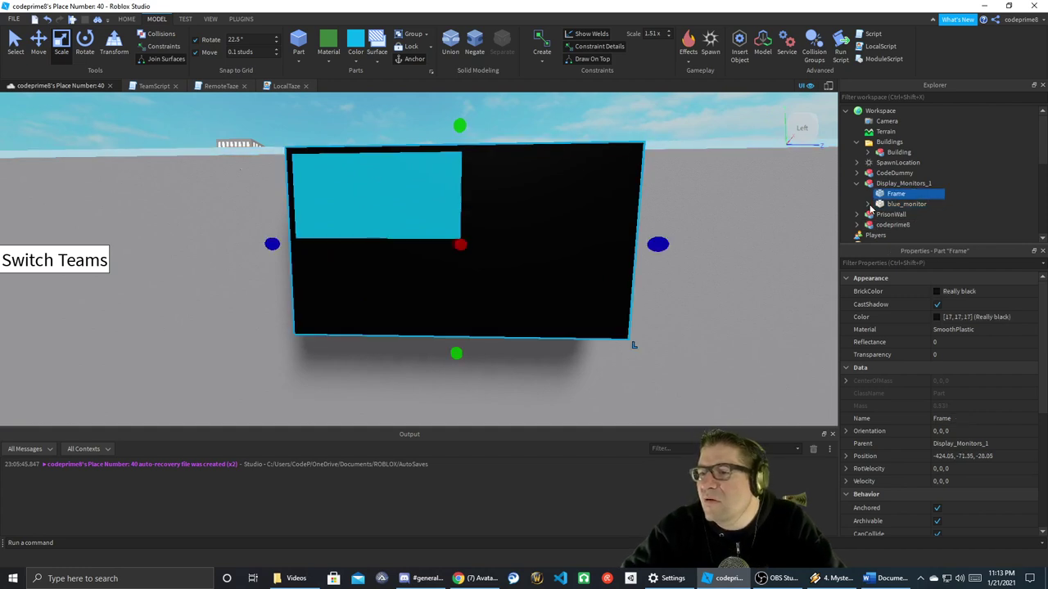
{"action": "left_click", "coordinate": [899, 204]}
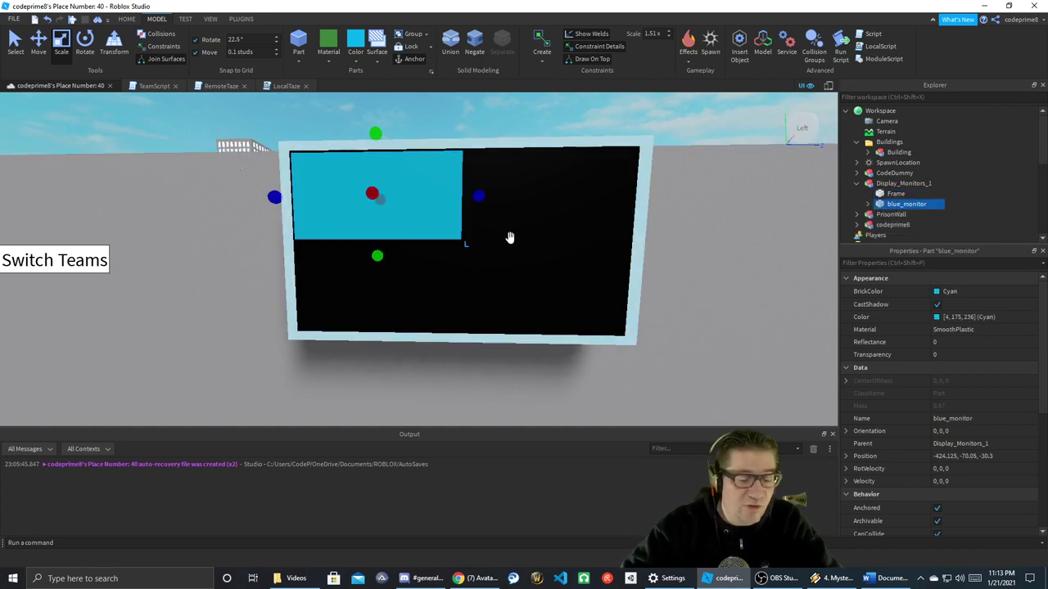
{"action": "key", "text": "ctrl+d"}
{"action": "left_click", "coordinate": [39, 40]}
{"action": "left_click_drag", "start_coordinate": [515, 199], "coordinate": [666, 196]}
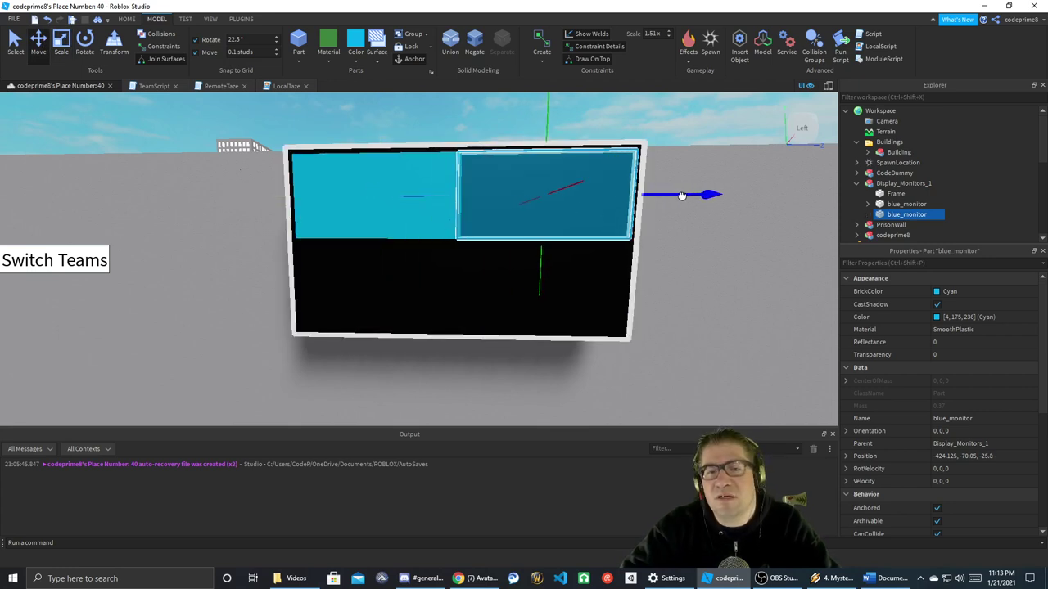
{"action": "key", "text": "d"}
{"action": "right_click_drag", "start_coordinate": [693, 199], "coordinate": [692, 199]}
{"action": "key", "text": "a"}
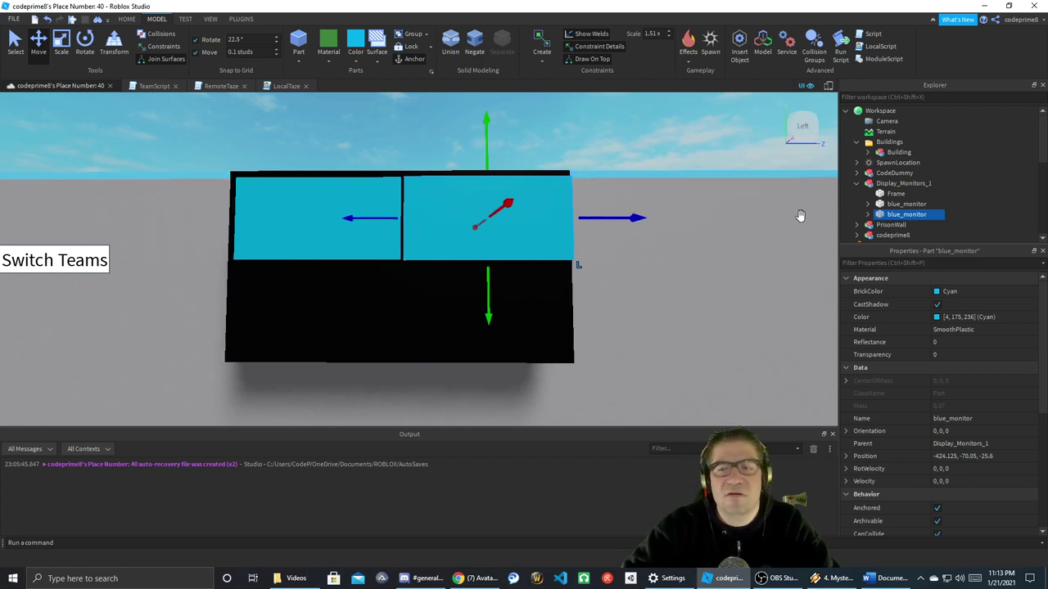
- Move the original upper-left blue_monitor 0.1 studs outward and 0.1 studs up
{"action": "left_click", "coordinate": [290, 215]}
{"action": "left_click", "coordinate": [352, 201]}
{"action": "left_click_drag", "start_coordinate": [435, 219], "coordinate": [431, 219]}
{"action": "left_click_drag", "start_coordinate": [316, 144], "coordinate": [317, 138]}
{"action": "right_click_drag", "start_coordinate": [356, 184], "coordinate": [356, 185]}
{"action": "key", "text": "w"}
{"action": "right_click_drag", "start_coordinate": [444, 181], "coordinate": [444, 181]}
{"action": "key", "text": "d"}
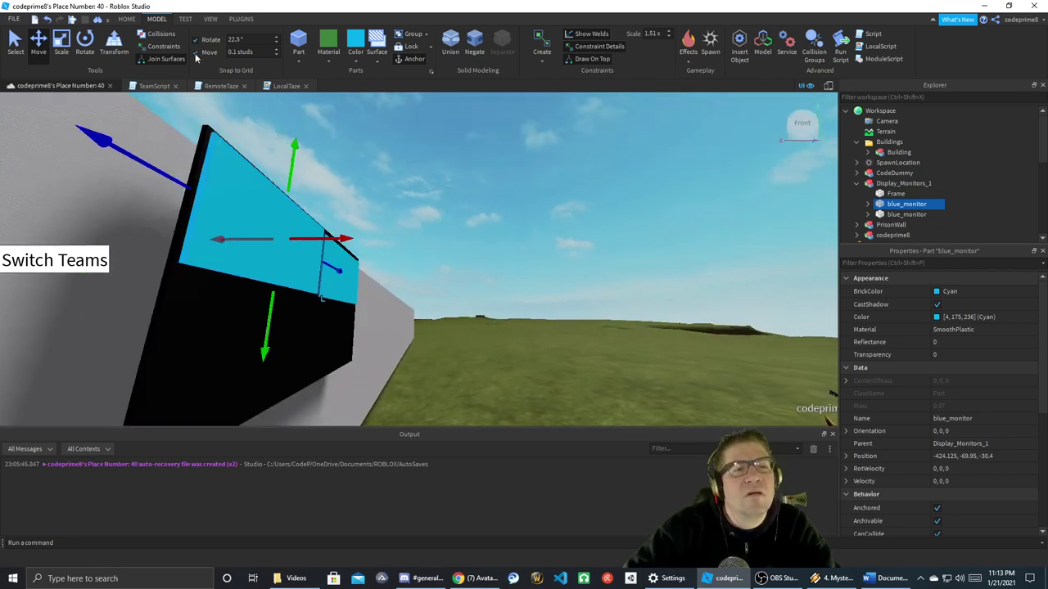
- Inspect the display from the side and raise the upper-right blue_monitor 0.1 studs level with the left one
{"action": "right_click_drag", "start_coordinate": [350, 189], "coordinate": [349, 187]}
{"action": "left_click", "coordinate": [573, 141]}
{"action": "right_click_drag", "start_coordinate": [490, 166], "coordinate": [491, 166]}
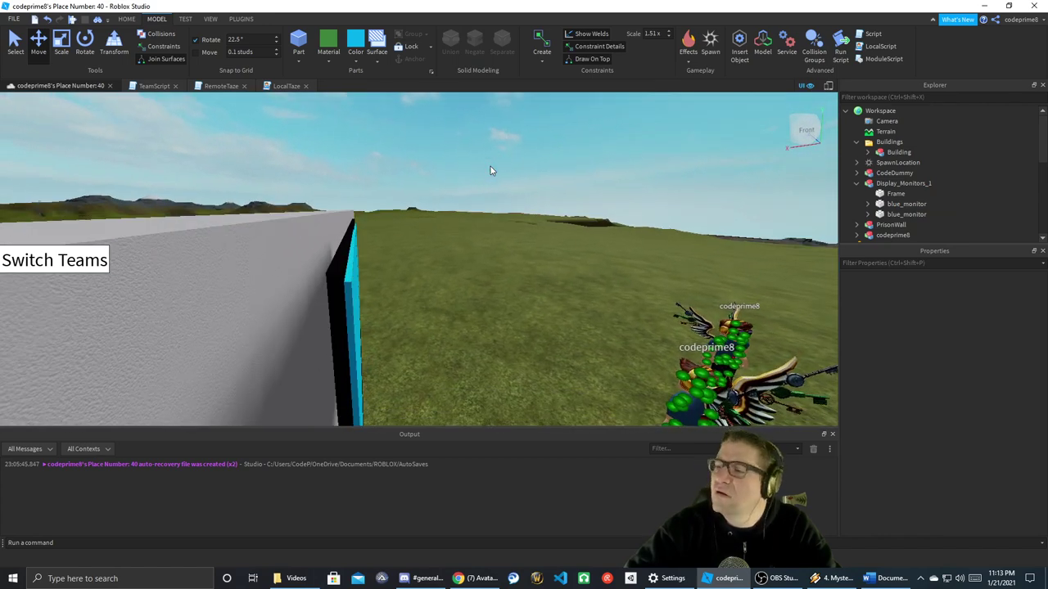
{"action": "right_click_drag", "start_coordinate": [490, 166], "coordinate": [490, 167]}
{"action": "left_click", "coordinate": [457, 222]}
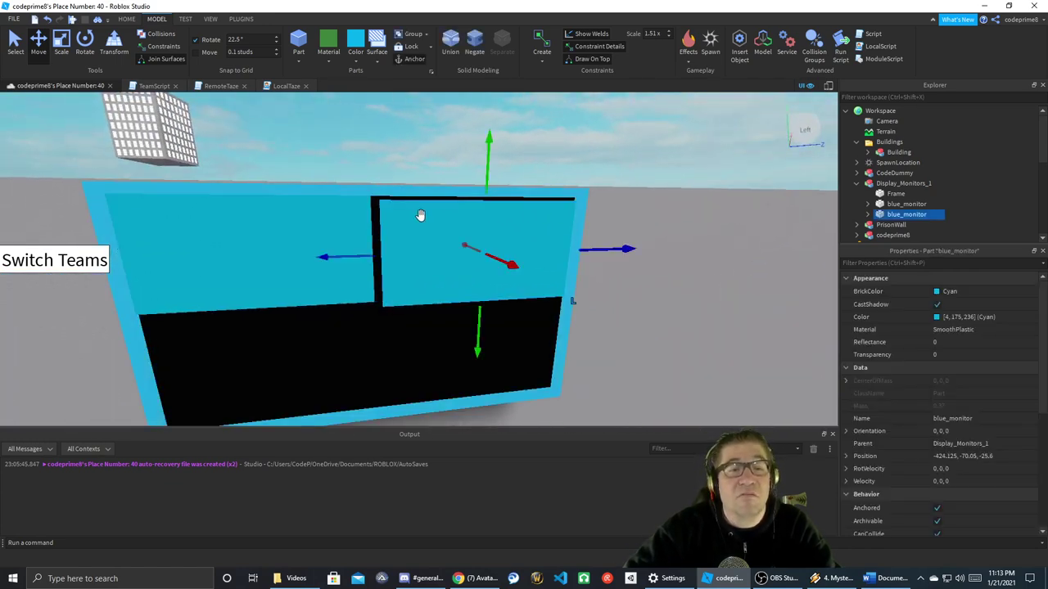
{"action": "left_click_drag", "start_coordinate": [486, 159], "coordinate": [486, 161]}
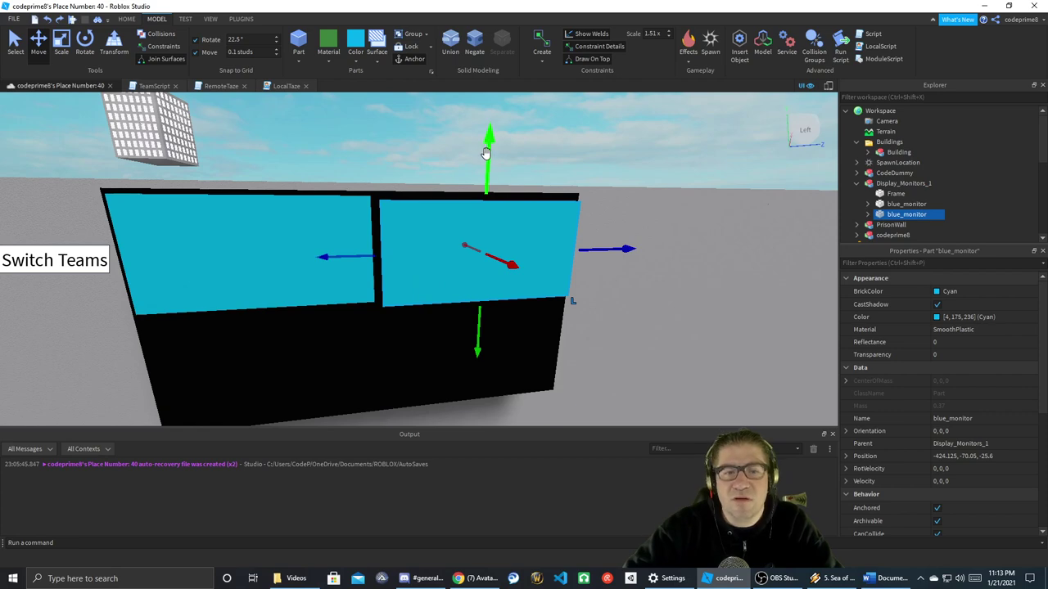
{"action": "left_click_drag", "start_coordinate": [487, 153], "coordinate": [488, 149]}
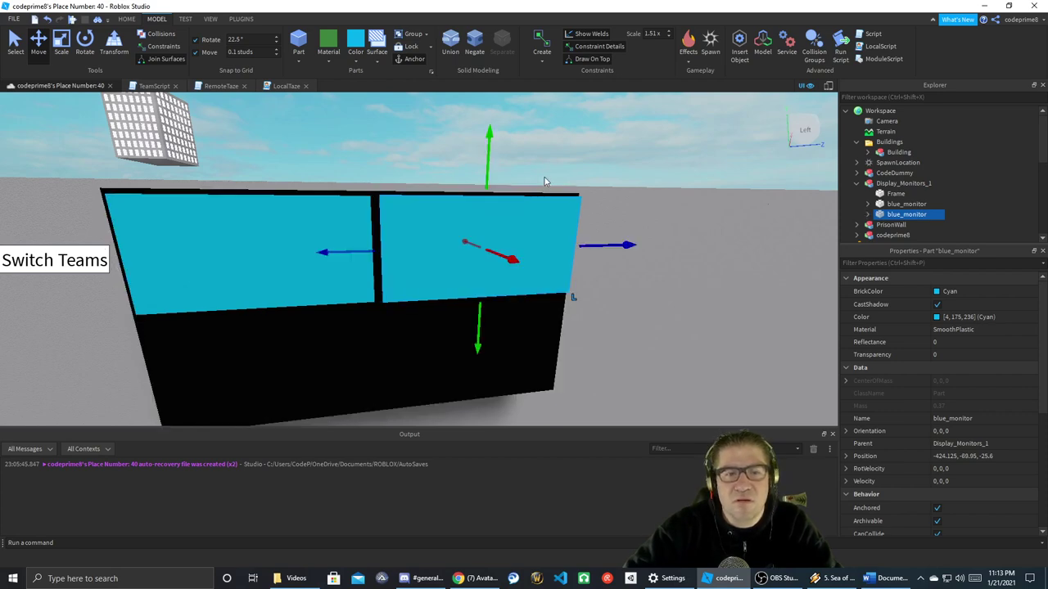
{"action": "key", "text": "f"}
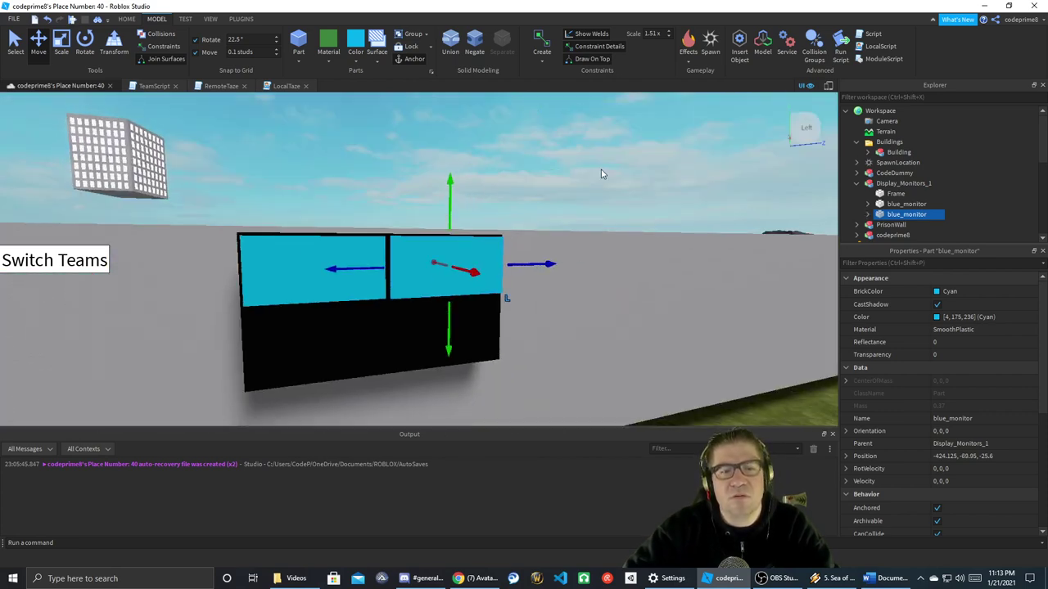
- Try lowering the upper-right blue_monitor 0.1 studs, and undo the recent vertical moves of both monitors
{"action": "key", "text": "w"}
{"action": "right_click_drag", "start_coordinate": [601, 173], "coordinate": [622, 133]}
{"action": "key", "text": "d"}
{"action": "left_click_drag", "start_coordinate": [612, 143], "coordinate": [610, 154]}
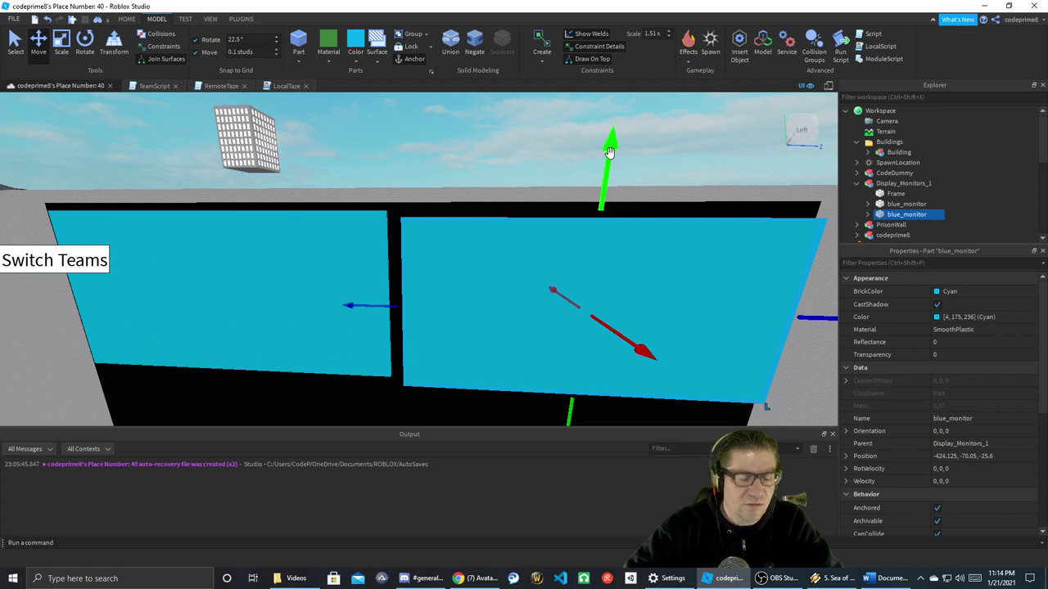
{"action": "key", "text": "ctrl+z"}
{"action": "key", "text": "ctrl+z"}
{"action": "key", "text": "ctrl+z"}
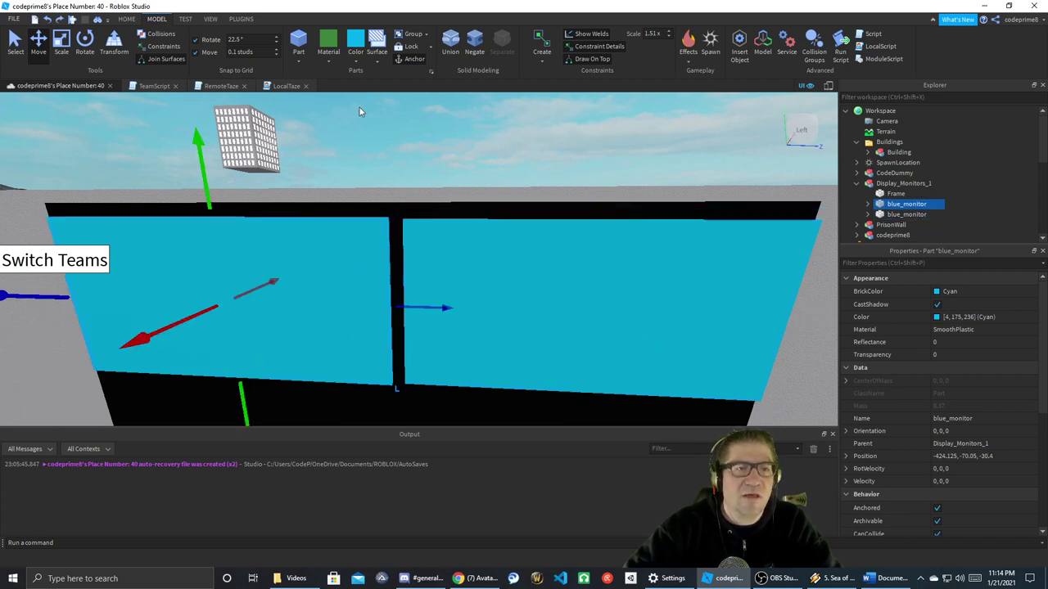
- Raise the left blue_monitor 0.1 studs, and shift the right one 0.1 studs toward it and slightly up
{"action": "left_click_drag", "start_coordinate": [202, 156], "coordinate": [199, 152]}
{"action": "key", "text": "a"}
{"action": "right_click_drag", "start_coordinate": [251, 165], "coordinate": [252, 166]}
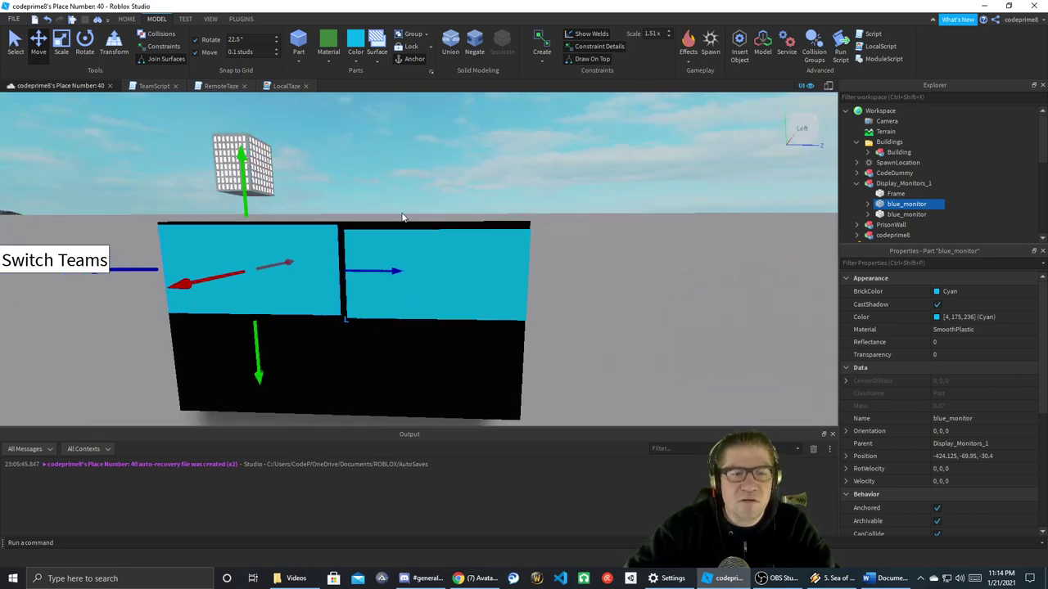
{"action": "left_click", "coordinate": [405, 246]}
{"action": "right_click_drag", "start_coordinate": [514, 218], "coordinate": [534, 215]}
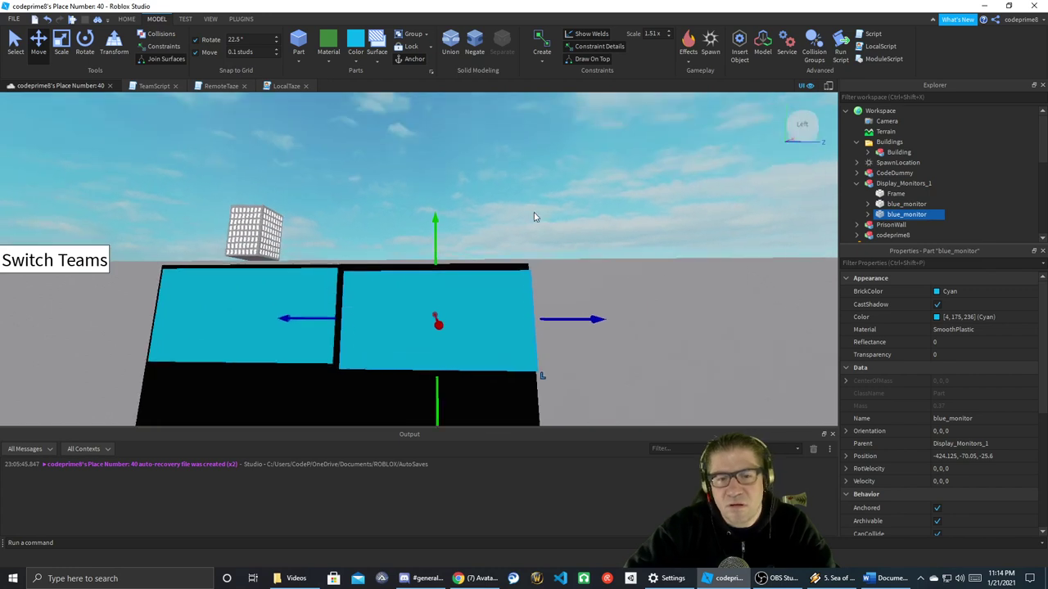
{"action": "left_click_drag", "start_coordinate": [563, 322], "coordinate": [562, 321]}
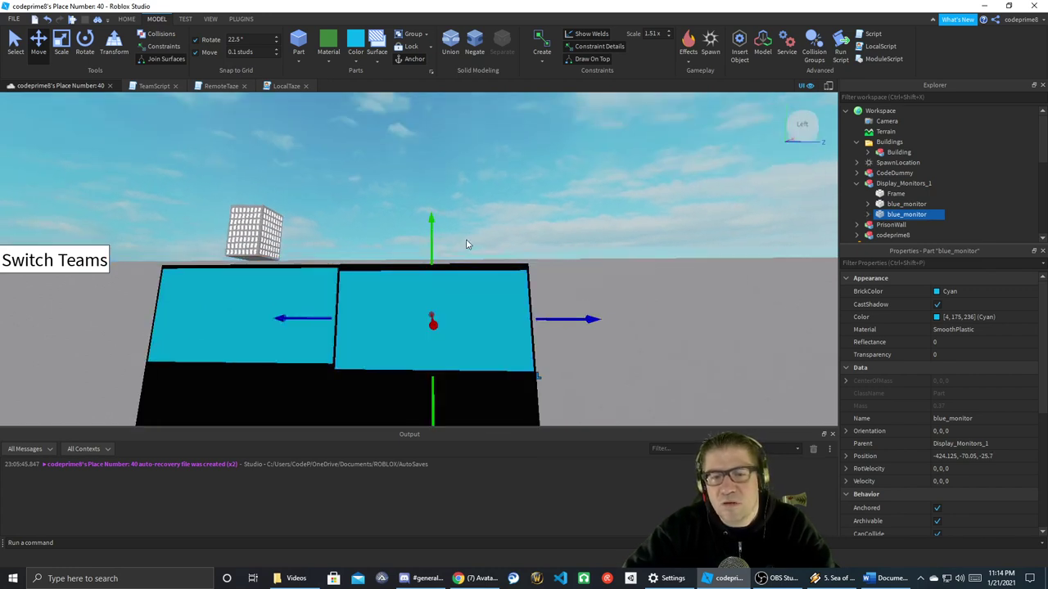
{"action": "left_click_drag", "start_coordinate": [431, 238], "coordinate": [432, 236]}
- Move the right blue_monitor down into the lower-right corner of the black frame, to a Y position of -72.75
{"action": "right_click_drag", "start_coordinate": [594, 244], "coordinate": [595, 249]}
{"action": "right_click_drag", "start_coordinate": [548, 216], "coordinate": [548, 216]}
{"action": "left_click_drag", "start_coordinate": [453, 177], "coordinate": [450, 264]}
{"action": "right_click_drag", "start_coordinate": [487, 304], "coordinate": [487, 304]}
{"action": "right_click_drag", "start_coordinate": [493, 258], "coordinate": [493, 258]}
{"action": "key", "text": "d"}
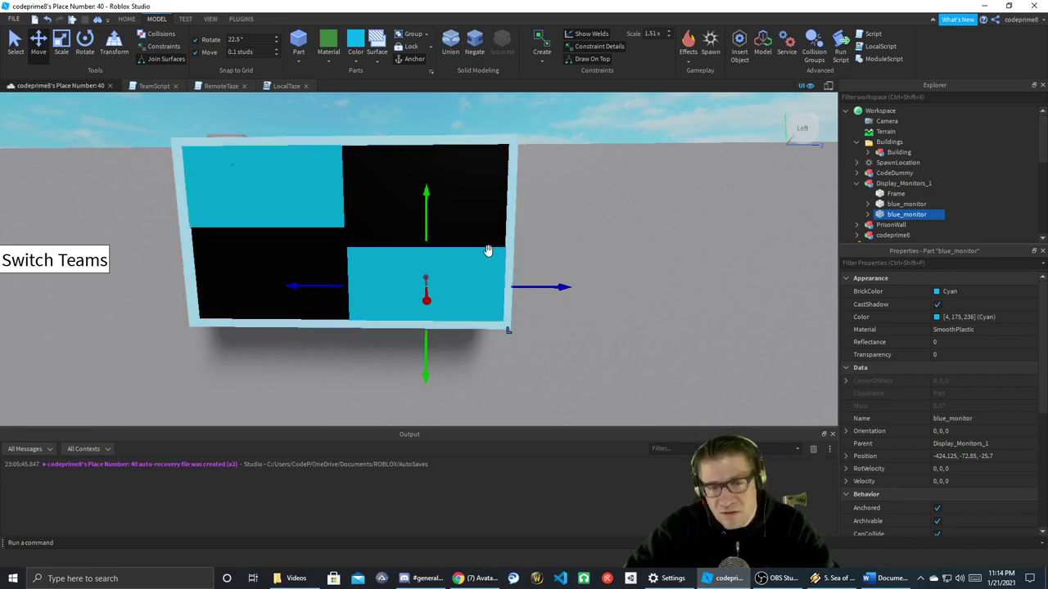
{"action": "mouse_move", "coordinate": [454, 273]}
{"action": "left_mouse_down"}
{"action": "mouse_move", "coordinate": [431, 269]}
{"action": "mouse_move", "coordinate": [454, 257]}
{"action": "mouse_move", "coordinate": [384, 257]}
{"action": "mouse_move", "coordinate": [452, 237]}
{"action": "mouse_move", "coordinate": [461, 267]}
{"action": "left_mouse_up"}
- Nudge both monitors 0.1 studs inward, lowering the upper-left one and raising the lower-right one by 0.1 studs
{"action": "mouse_move", "coordinate": [319, 205]}
{"action": "left_mouse_down"}
{"action": "mouse_move", "coordinate": [360, 222]}
{"action": "mouse_move", "coordinate": [311, 204]}
{"action": "left_mouse_up"}
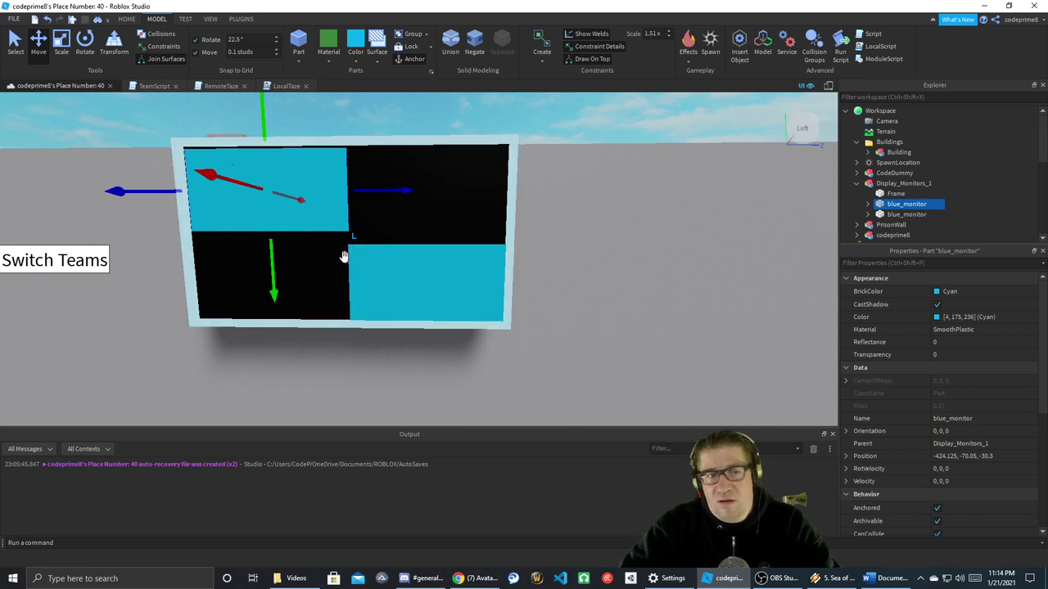
{"action": "left_click", "coordinate": [387, 274]}
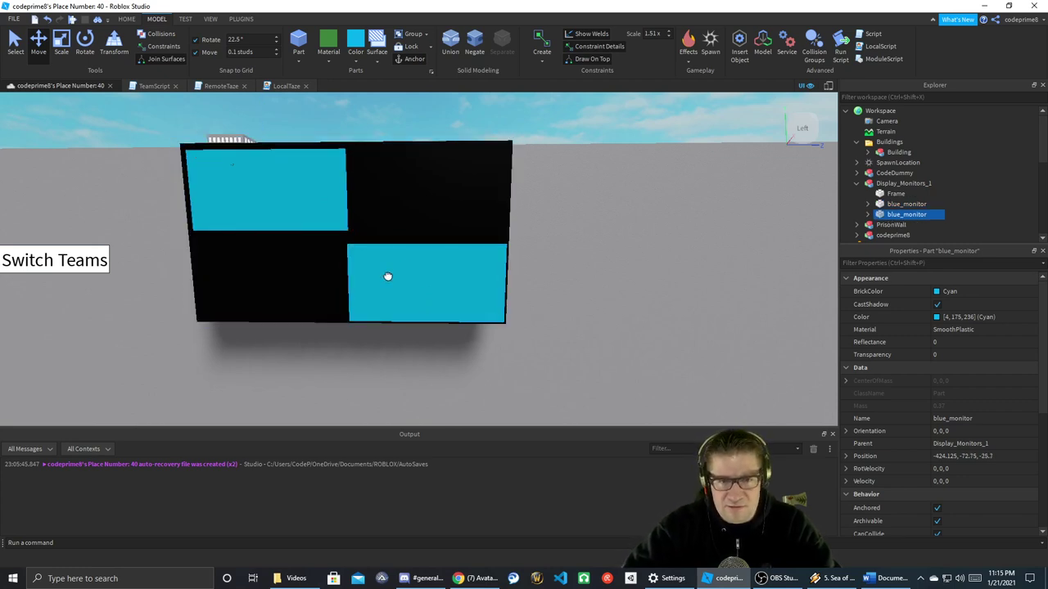
{"action": "left_click_drag", "start_coordinate": [386, 272], "coordinate": [385, 272]}
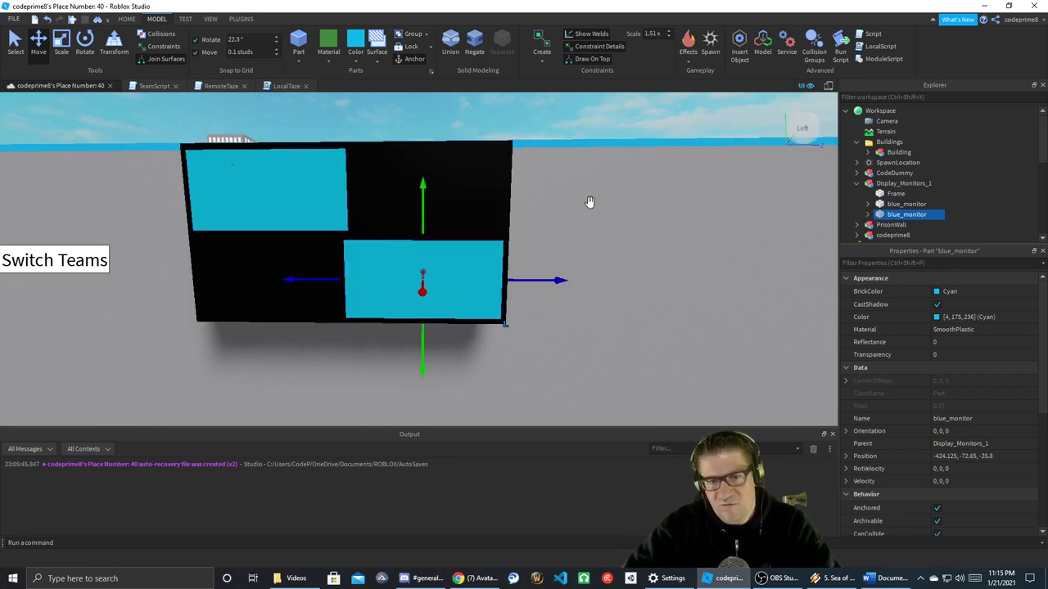
{"action": "key", "text": "a"}
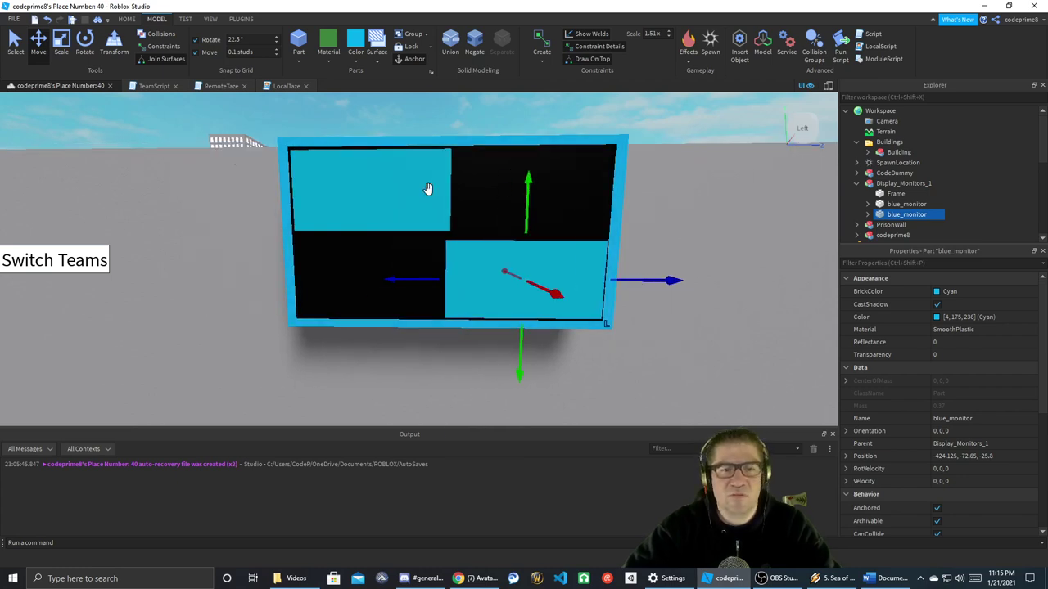
- Narrow the upper-left and lower-right monitors by 0.2 studs each from their inner edges with the Scale tool
{"action": "left_click", "coordinate": [422, 187]}
{"action": "left_click", "coordinate": [64, 44]}
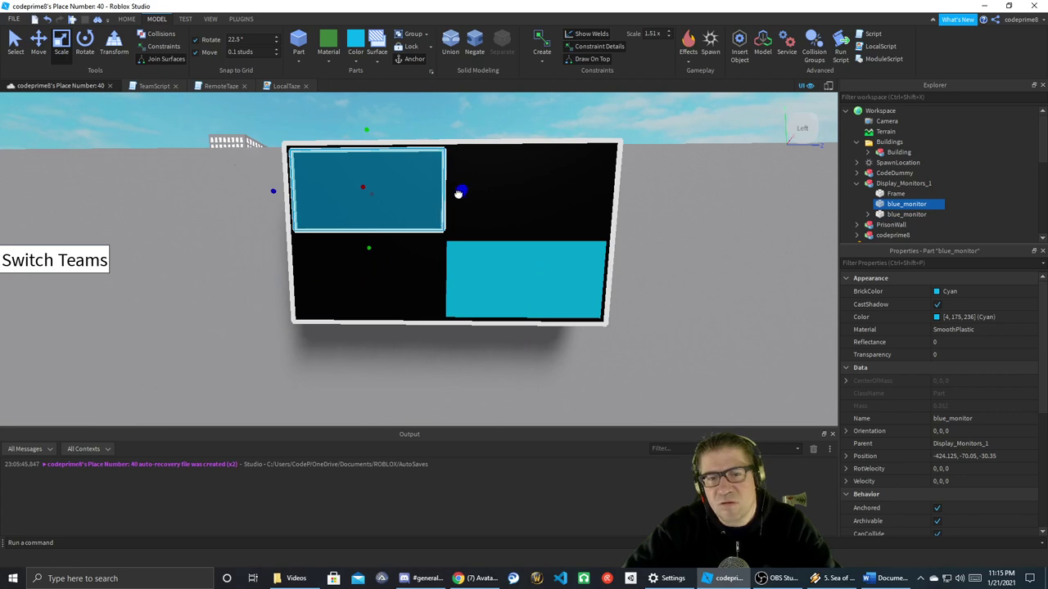
{"action": "left_click", "coordinate": [461, 271]}
{"action": "left_click_drag", "start_coordinate": [429, 279], "coordinate": [435, 280]}
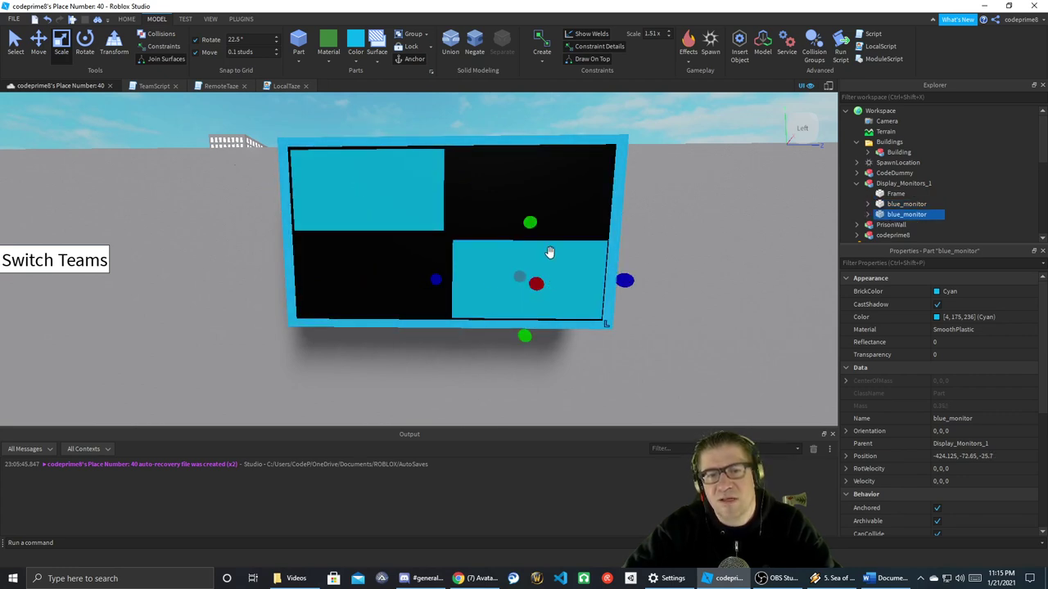
- Duplicate the upper-left blue_monitor in place, and undo the accidental move of the whole Display_Monitors_1 model
{"action": "left_click", "coordinate": [386, 192]}
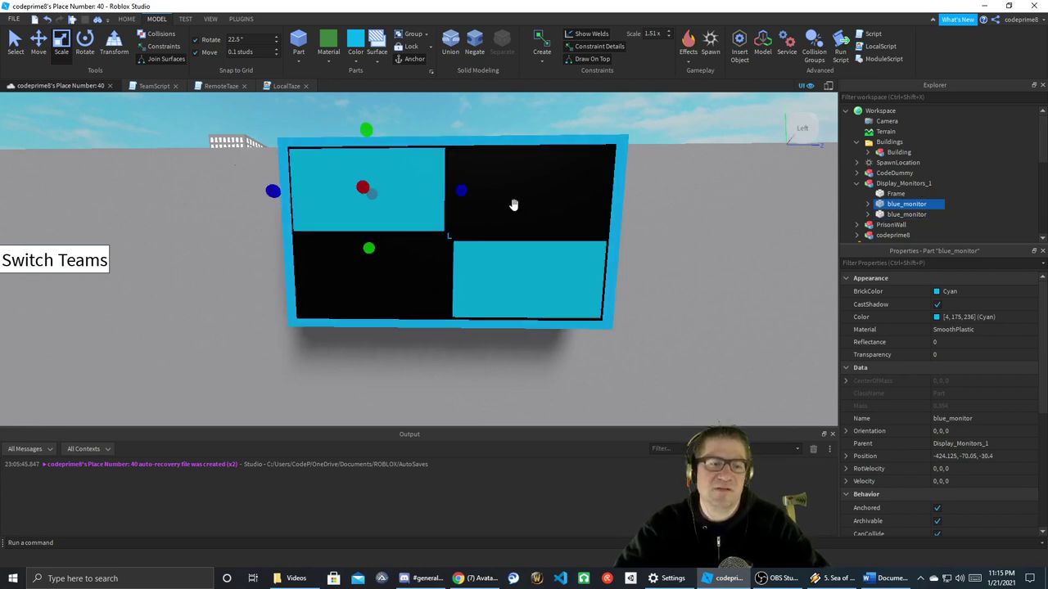
{"action": "key", "text": "ctrl+d"}
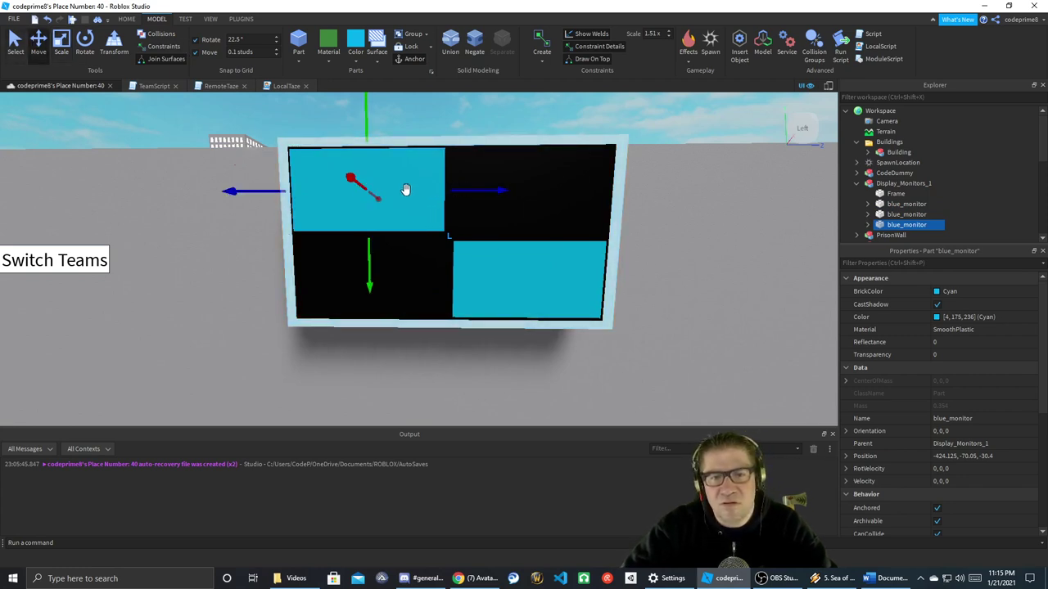
{"action": "mouse_move", "coordinate": [404, 188]}
{"action": "left_mouse_down"}
{"action": "mouse_move", "coordinate": [455, 190]}
{"action": "mouse_move", "coordinate": [412, 198]}
{"action": "left_mouse_up"}
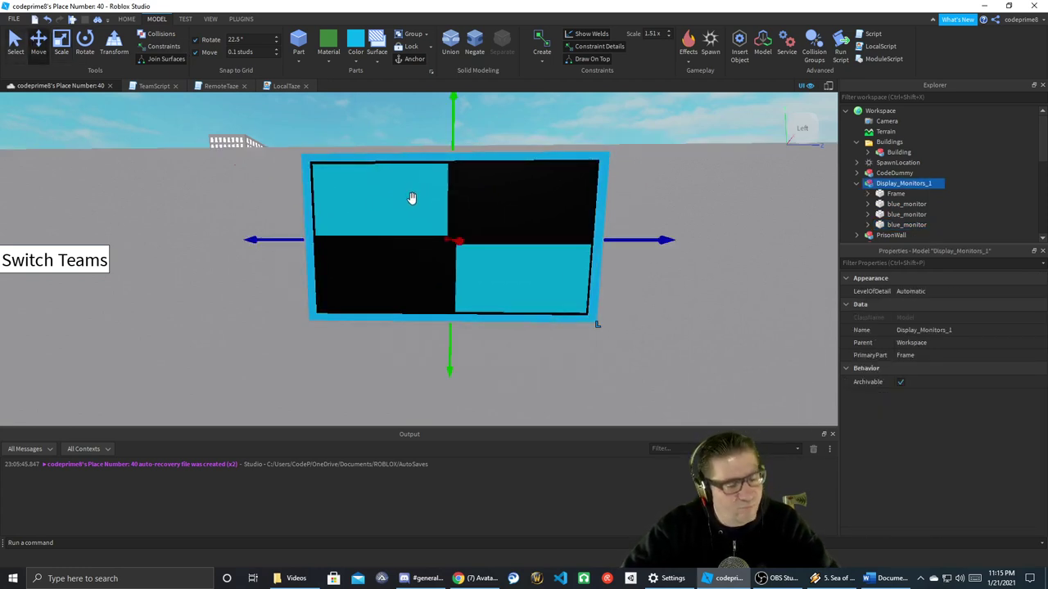
{"action": "key", "text": "ctrl+z"}
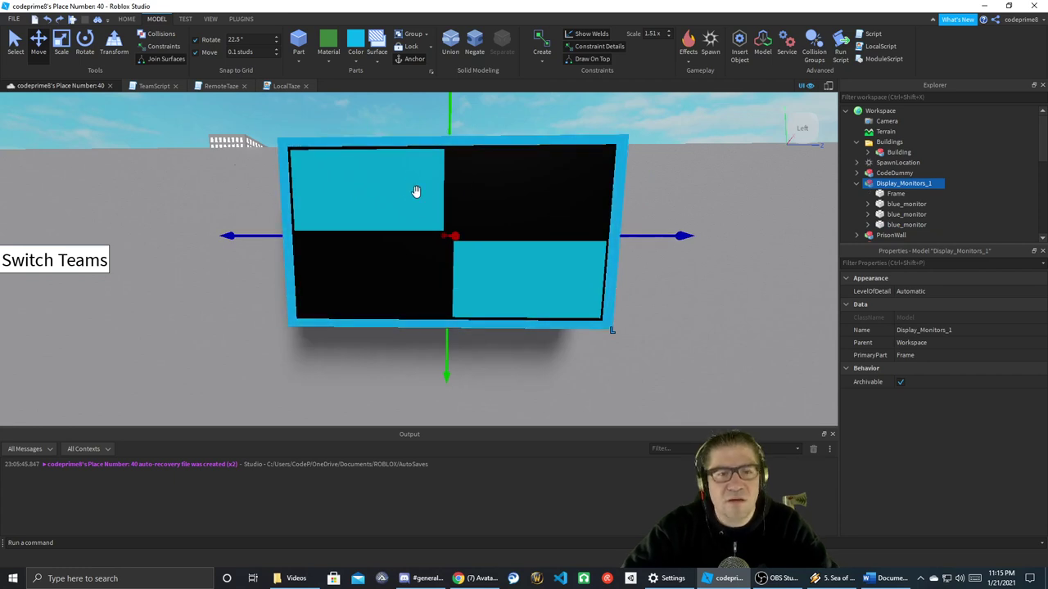
- Move the duplicated monitor into the frame's upper-right corner, and copy the lower-right blue_monitor into the lower-left corner at Z -30.4
{"action": "left_click", "coordinate": [416, 191]}
{"action": "left_click_drag", "start_coordinate": [480, 192], "coordinate": [586, 194]}
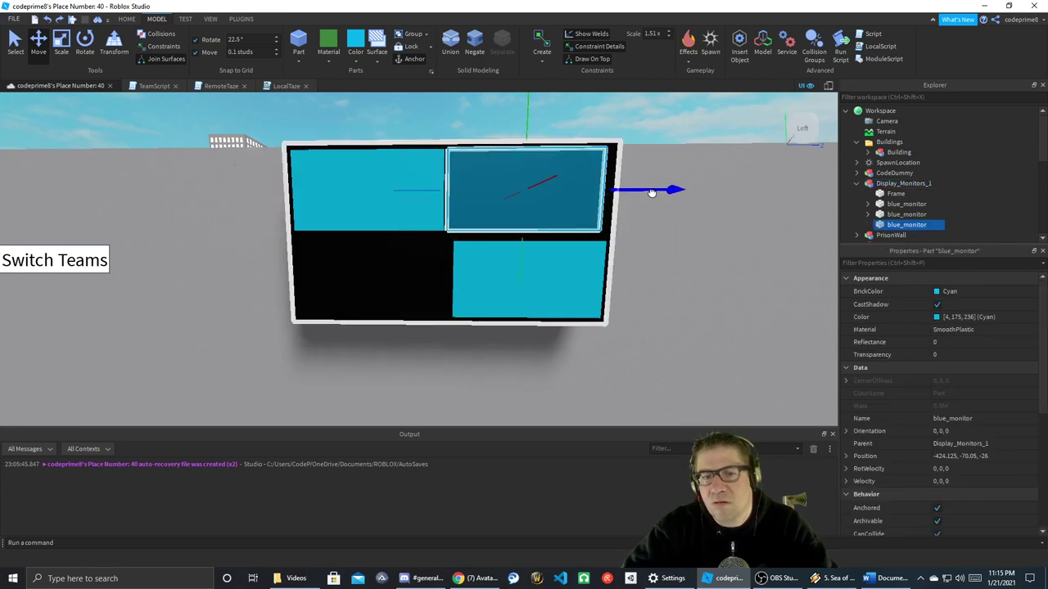
{"action": "left_click", "coordinate": [488, 268]}
{"action": "key", "text": "ctrl+d"}
{"action": "left_click_drag", "start_coordinate": [435, 279], "coordinate": [266, 276]}
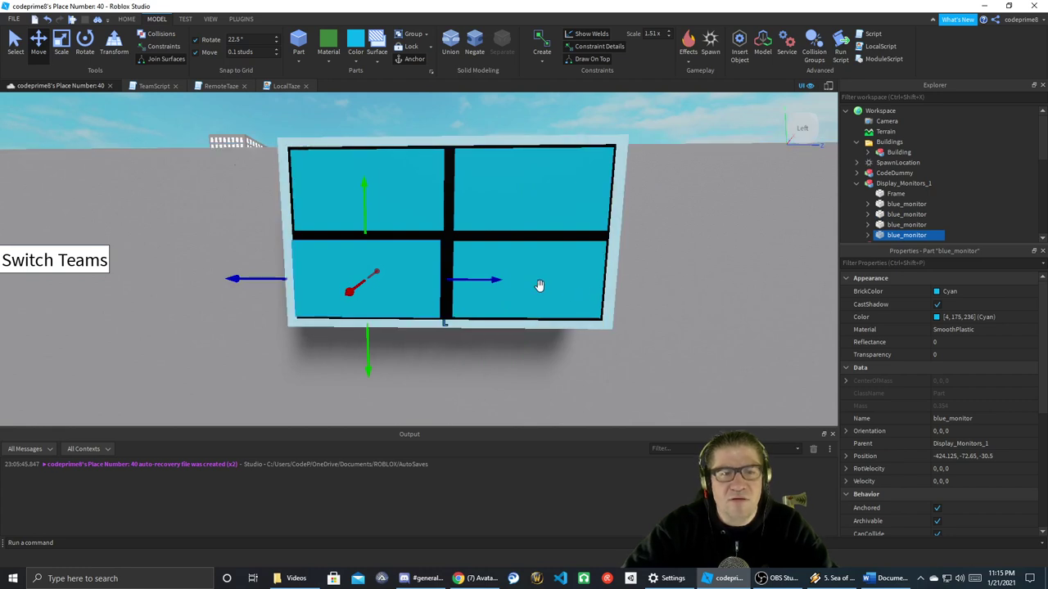
{"action": "left_click_drag", "start_coordinate": [467, 279], "coordinate": [473, 280]}
{"action": "left_click", "coordinate": [695, 260]}
{"action": "left_click", "coordinate": [696, 309]}
{"action": "right_click_drag", "start_coordinate": [695, 310], "coordinate": [697, 314]}
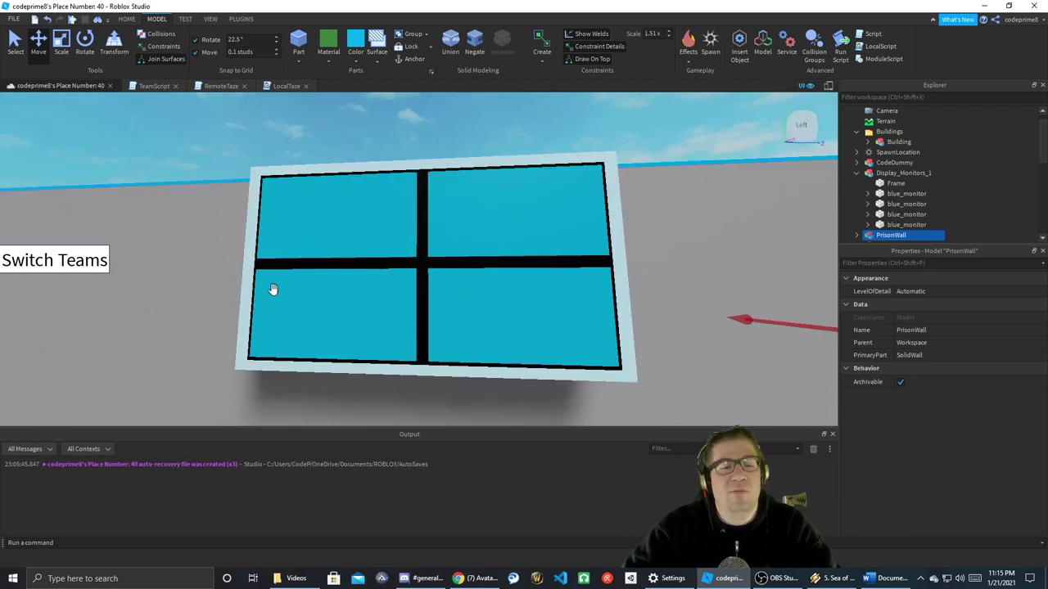
{"action": "right_click_drag", "start_coordinate": [306, 284], "coordinate": [332, 273]}
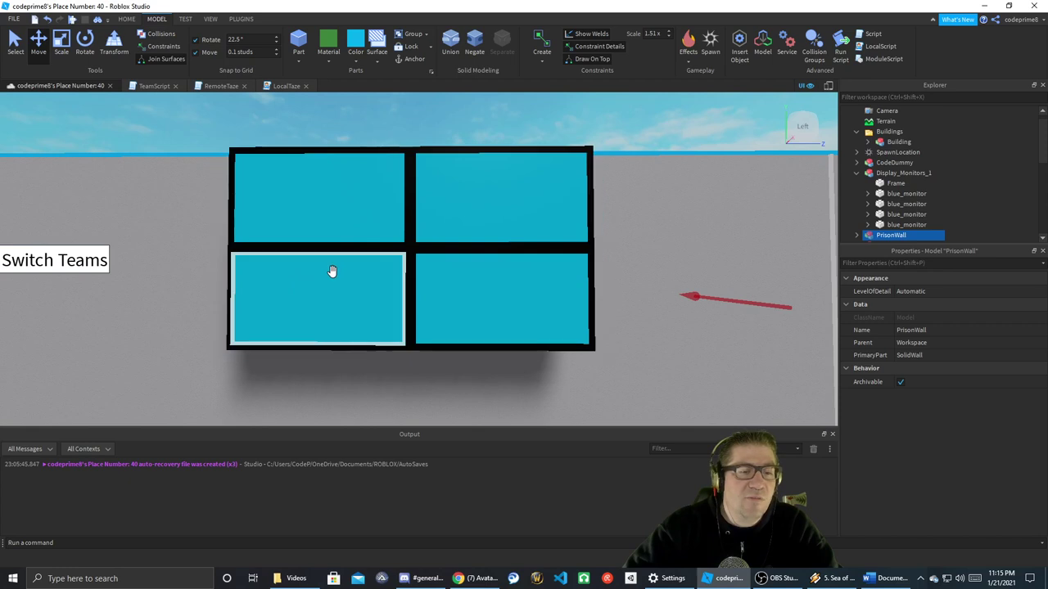
- Scale the lower-left monitor to about half its width from the inner edge and extend its top edge 0.1 studs
{"action": "left_click", "coordinate": [342, 313]}
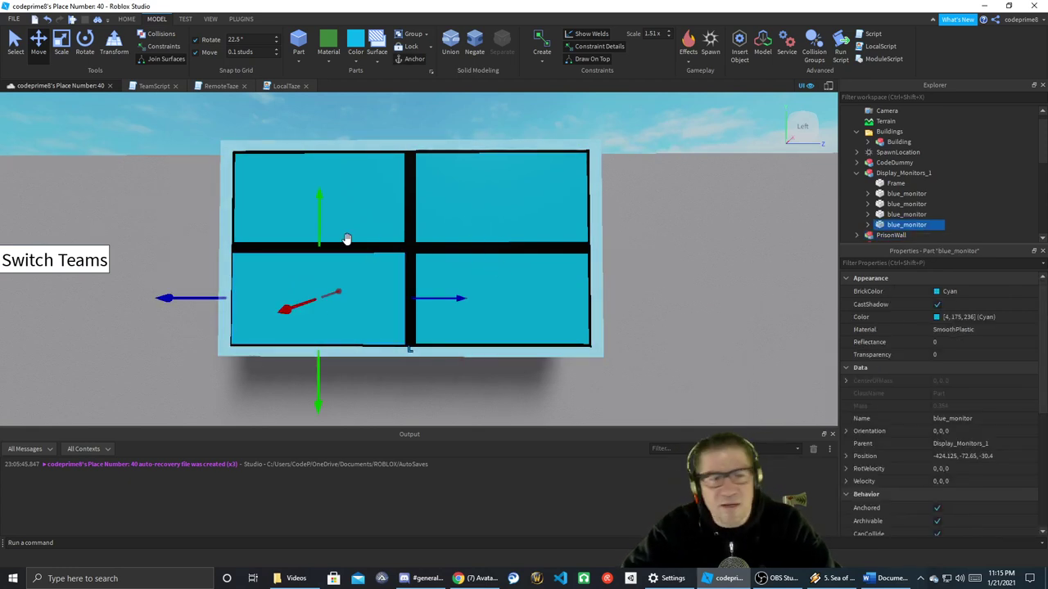
{"action": "left_click", "coordinate": [61, 41]}
{"action": "left_click_drag", "start_coordinate": [319, 237], "coordinate": [320, 233]}
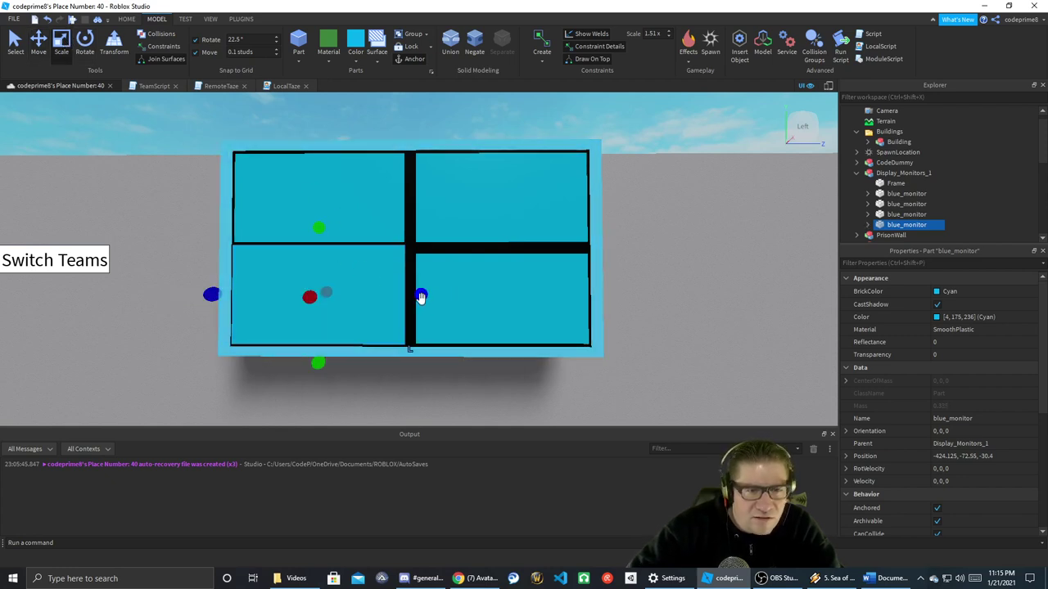
{"action": "left_click_drag", "start_coordinate": [421, 296], "coordinate": [329, 296]}
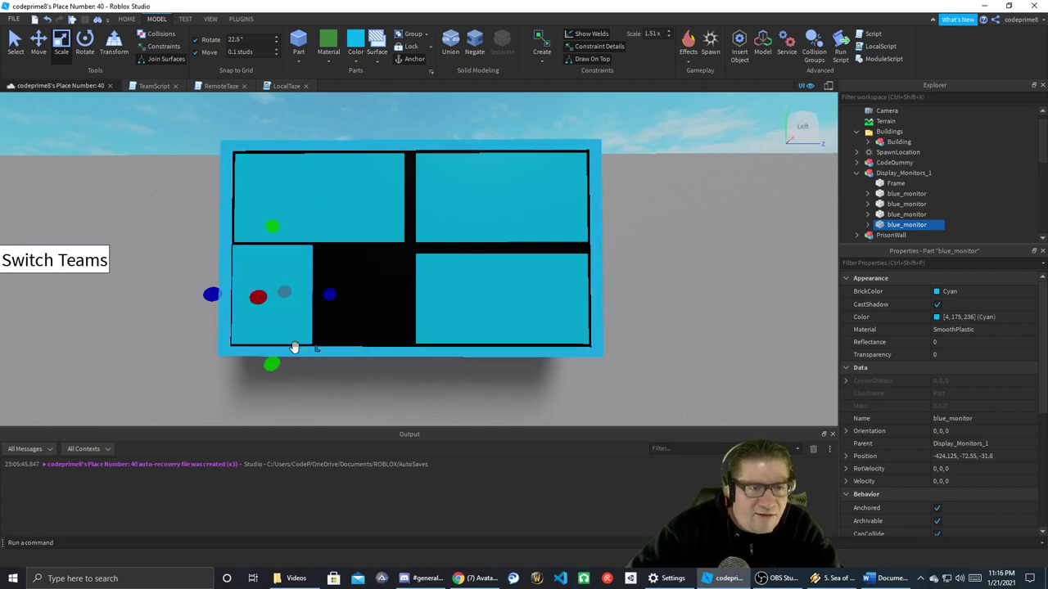
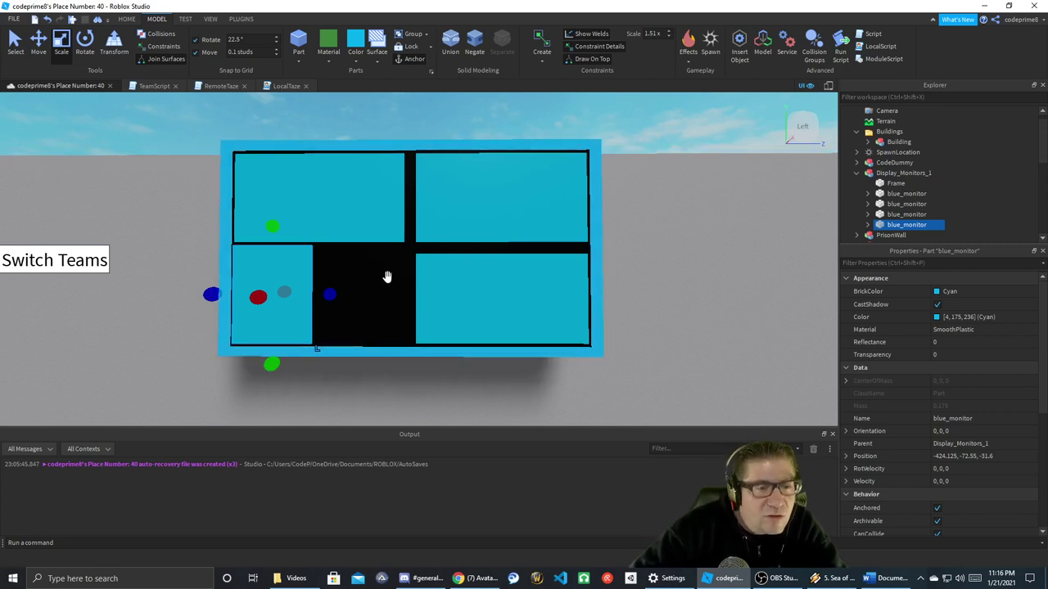
{"action": "left_click_drag", "start_coordinate": [275, 365], "coordinate": [283, 370]}
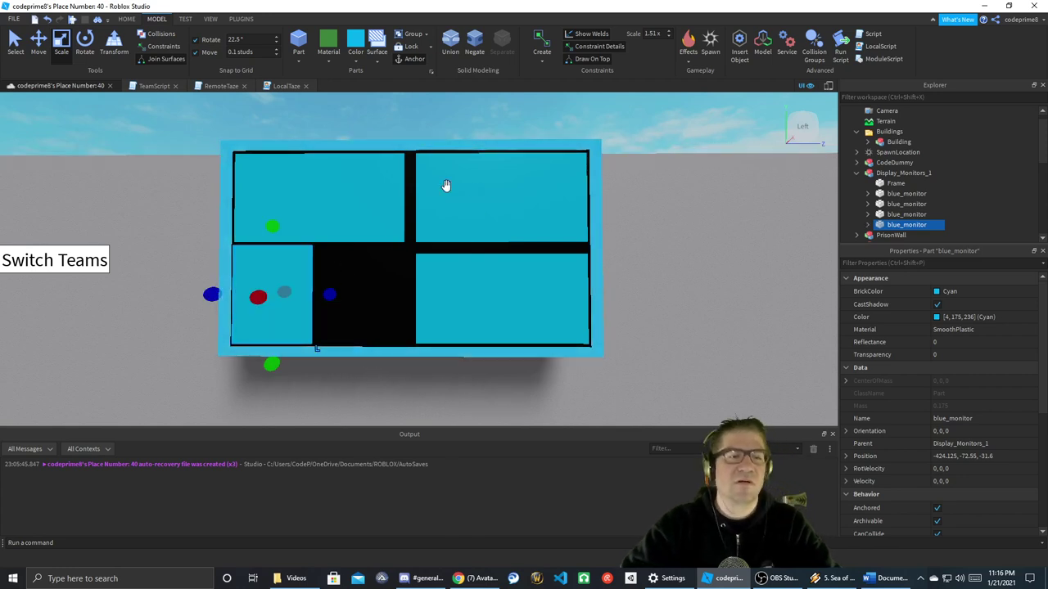
{"action": "left_click_drag", "start_coordinate": [273, 228], "coordinate": [275, 234]}
- Extend the lower-right monitor's top edge upward by 0.1 studs with the Scale tool
{"action": "left_click", "coordinate": [505, 280]}
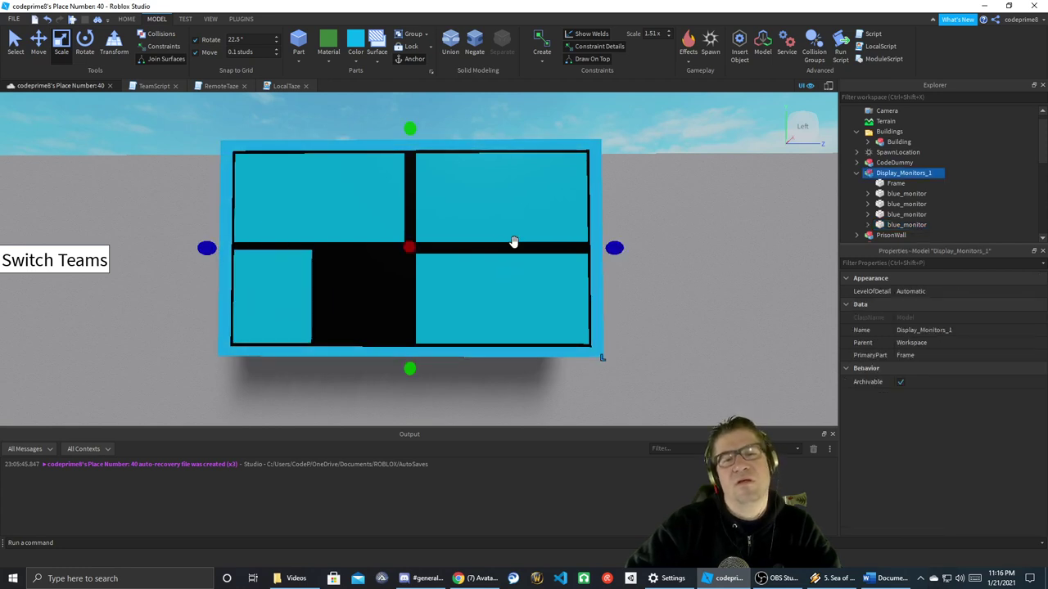
{"action": "left_click", "coordinate": [499, 297], "text": "alt"}
{"action": "left_click_drag", "start_coordinate": [502, 236], "coordinate": [502, 235]}
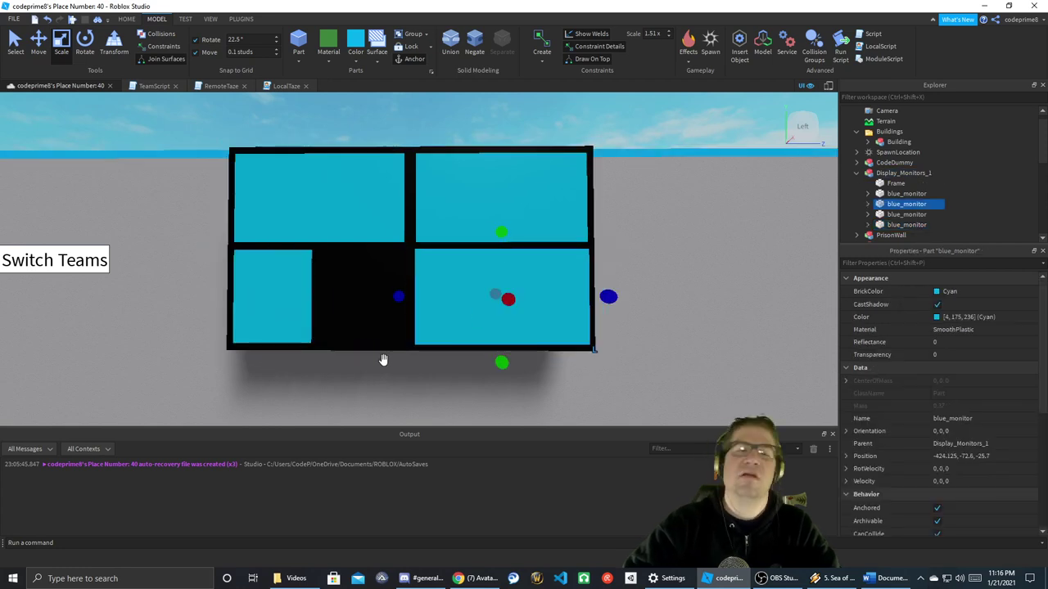
- Shrink the lower-left monitor to about half its height from below, duplicate it, and move the copy down to Y -73.1
{"action": "left_click", "coordinate": [282, 279]}
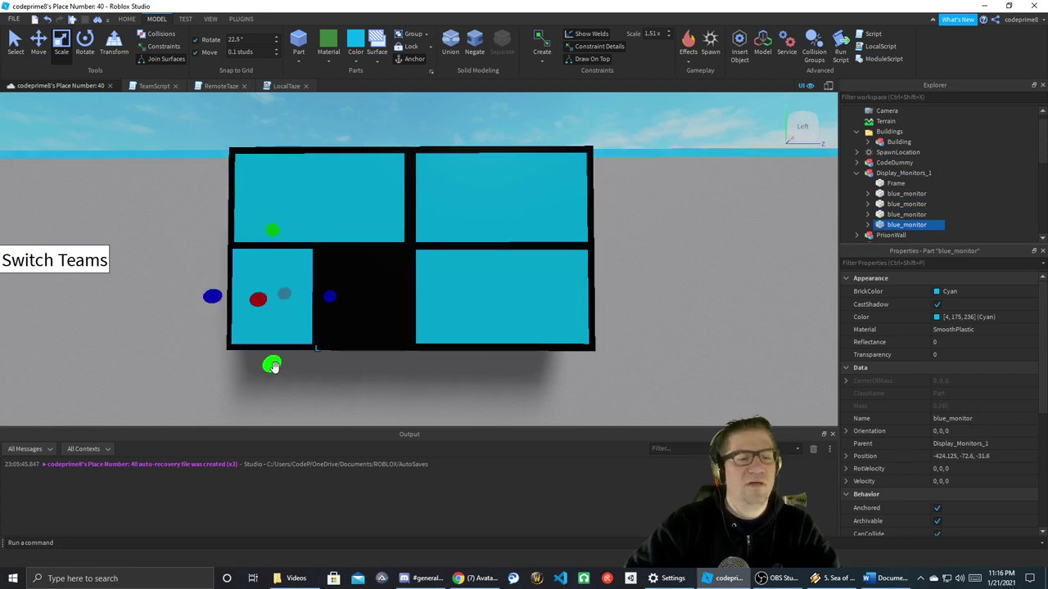
{"action": "left_click_drag", "start_coordinate": [273, 366], "coordinate": [281, 314]}
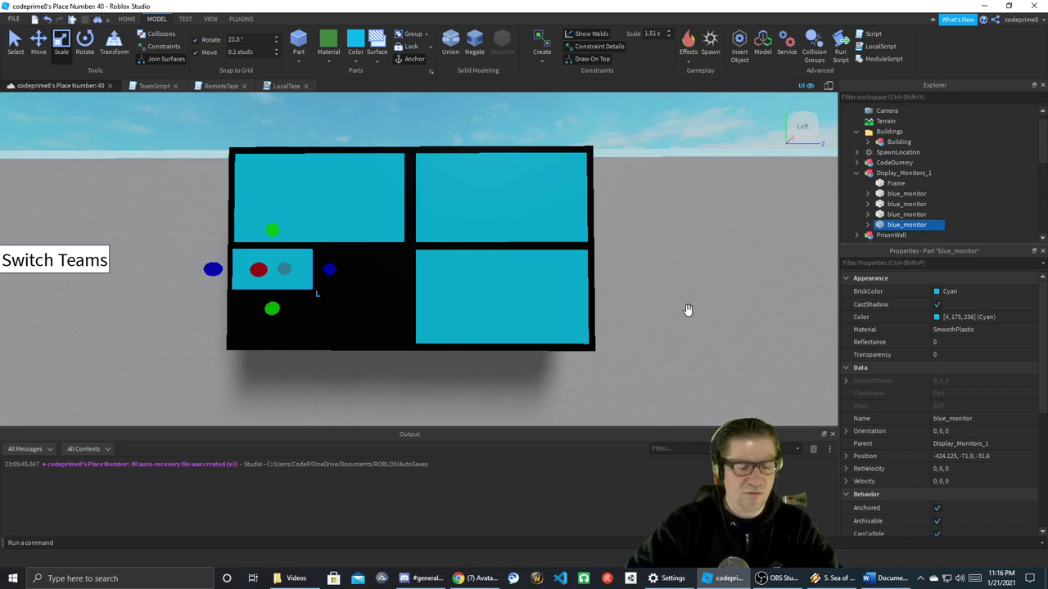
{"action": "key", "text": "ctrl+d"}
{"action": "left_click", "coordinate": [38, 43]}
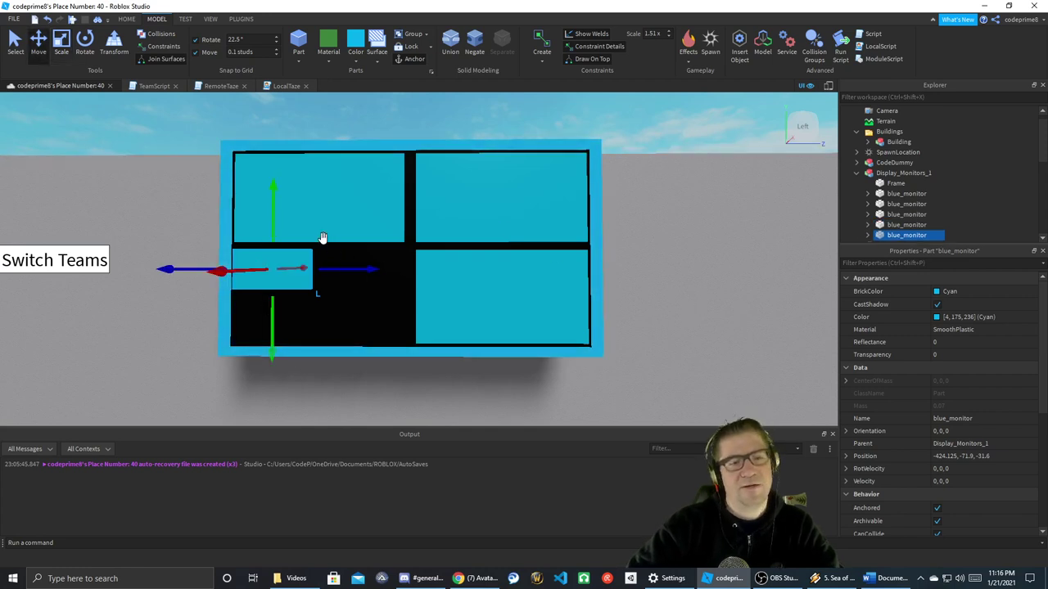
{"action": "left_click_drag", "start_coordinate": [276, 205], "coordinate": [272, 248]}
{"action": "right_click_drag", "start_coordinate": [384, 320], "coordinate": [401, 311]}
{"action": "scroll", "coordinate": [401, 311], "scroll_direction": "down", "scroll_amount": 4}
{"action": "scroll", "coordinate": [401, 311], "scroll_direction": "up", "scroll_amount": 3}
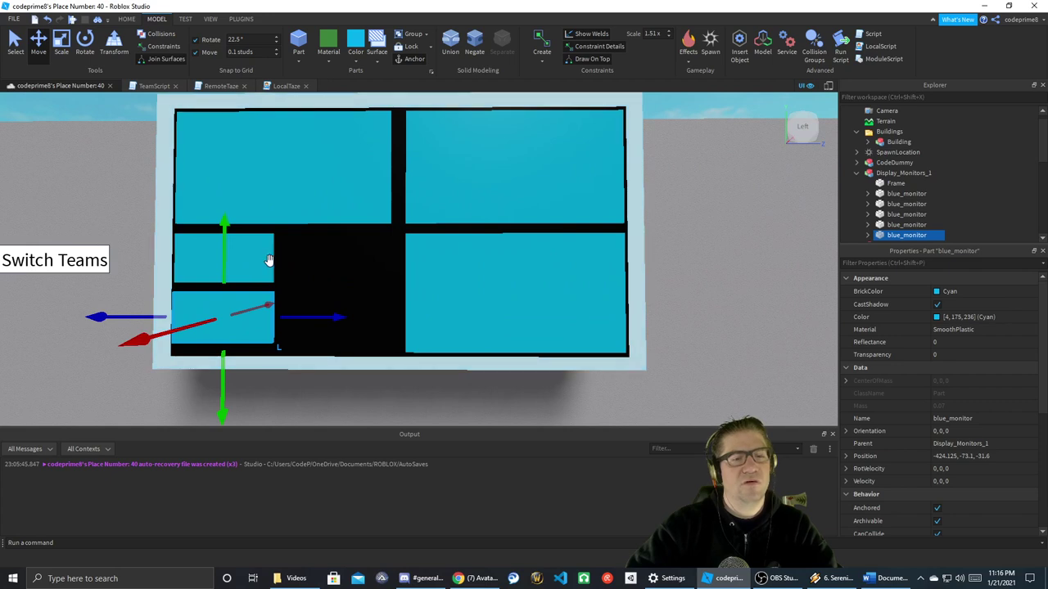
- Duplicate the upper small monitor and move the copy beside it toward the frame's centre, to Z -29.3
{"action": "left_click", "coordinate": [253, 257]}
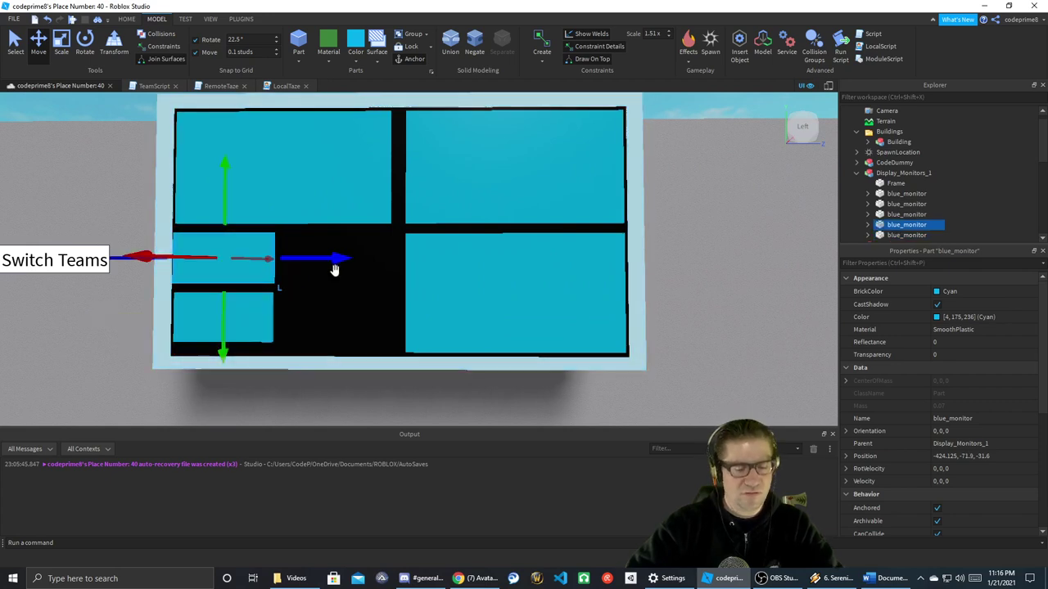
{"action": "key", "text": "ctrl+d"}
{"action": "left_click_drag", "start_coordinate": [339, 262], "coordinate": [421, 264]}
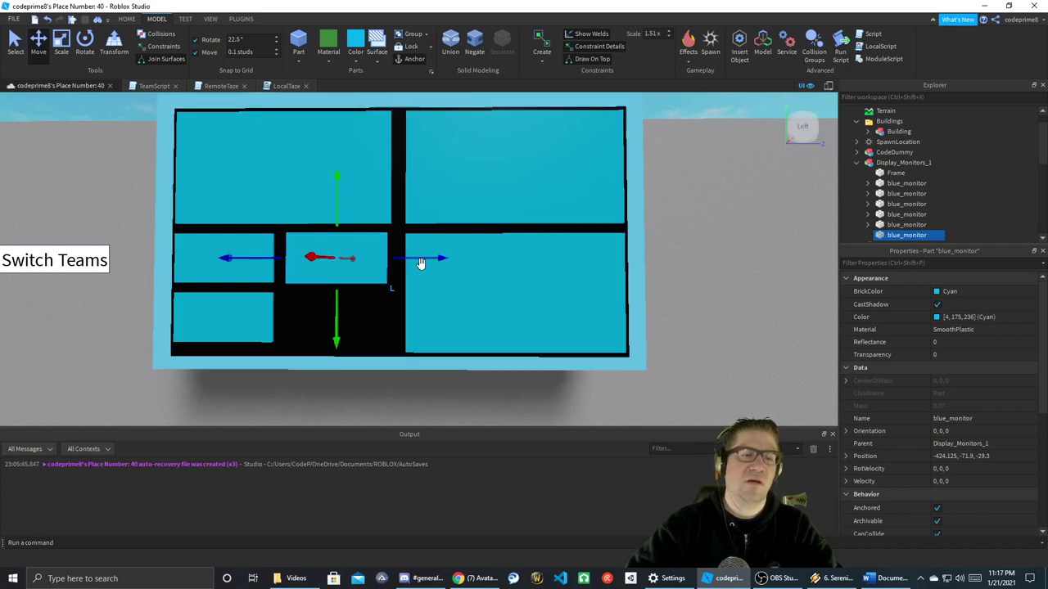
- Scale the new middle monitor down to the frame's lower edge and widen it 0.2 studs toward the lower-right monitor
{"action": "left_click", "coordinate": [64, 43]}
{"action": "left_click_drag", "start_coordinate": [337, 301], "coordinate": [337, 361]}
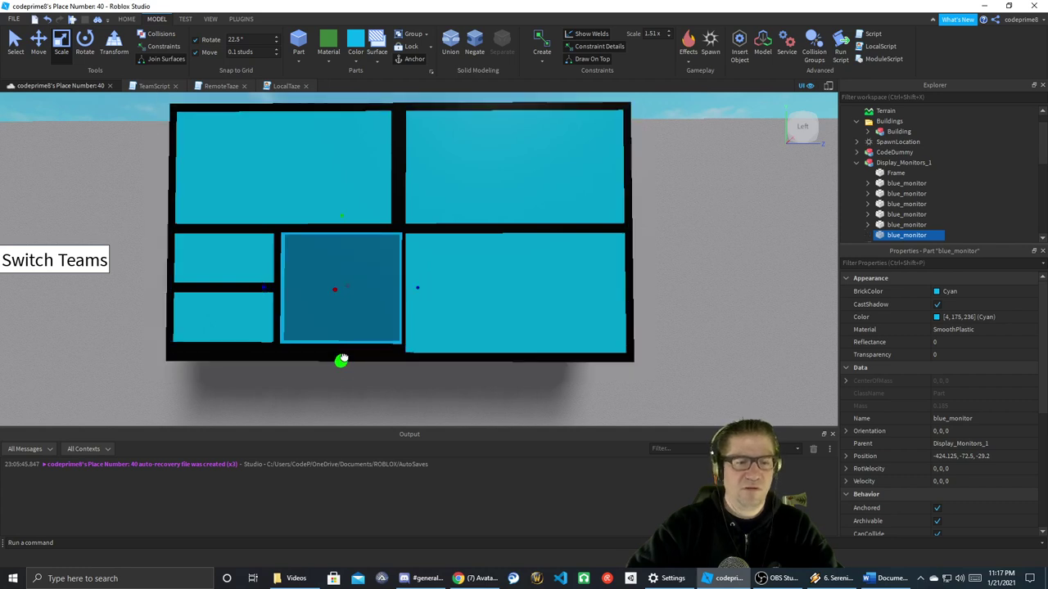
{"action": "left_click_drag", "start_coordinate": [343, 365], "coordinate": [342, 375]}
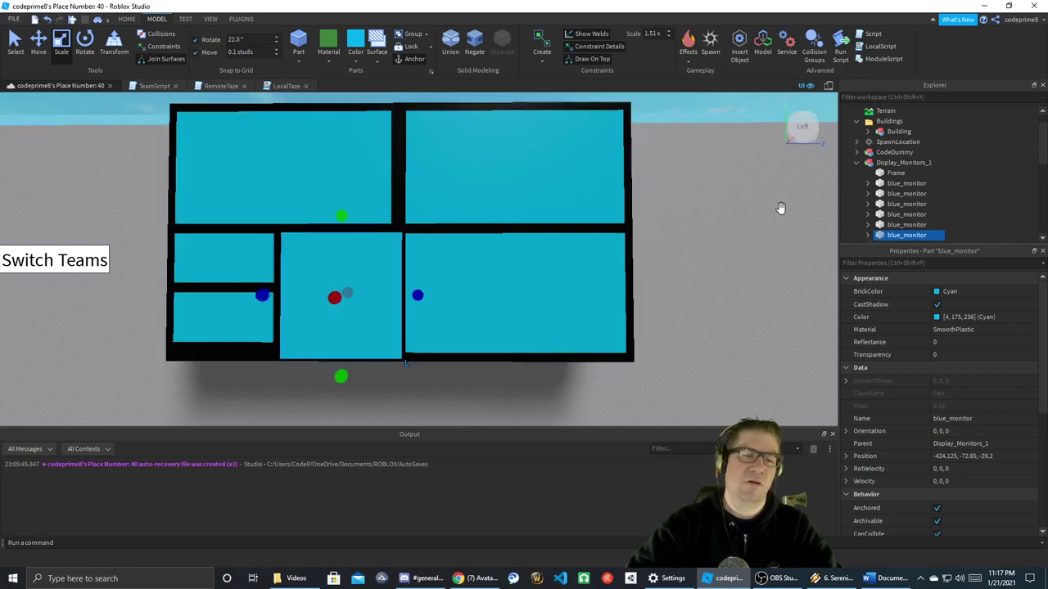
- Extend the lower-right monitor's edges, the tall middle monitor's top edge and the upper-left monitor's inner edge to narrow the black gaps
{"action": "left_click", "coordinate": [515, 327]}
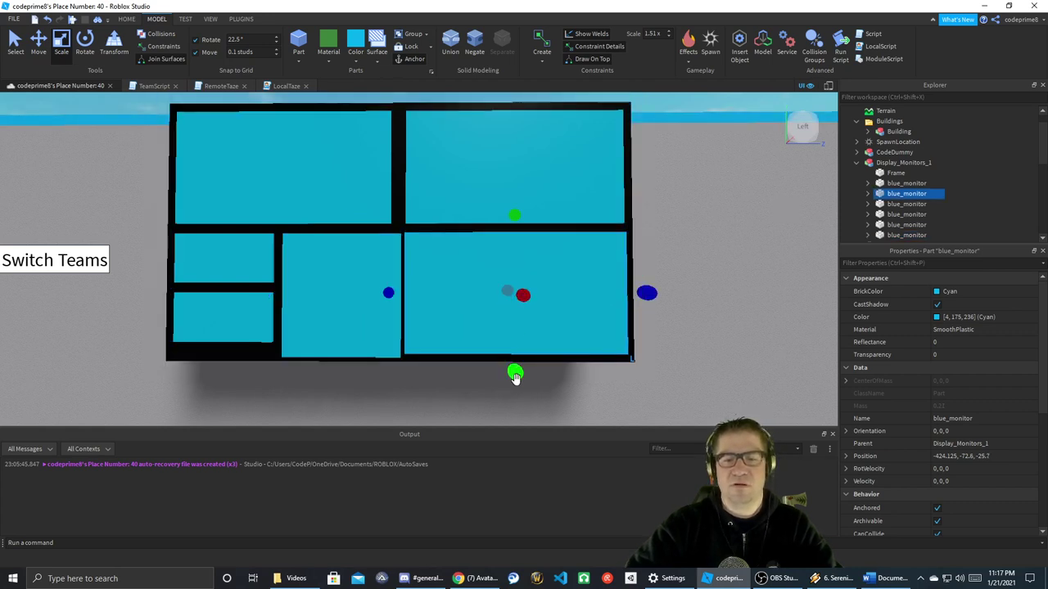
{"action": "left_click_drag", "start_coordinate": [518, 379], "coordinate": [518, 381]}
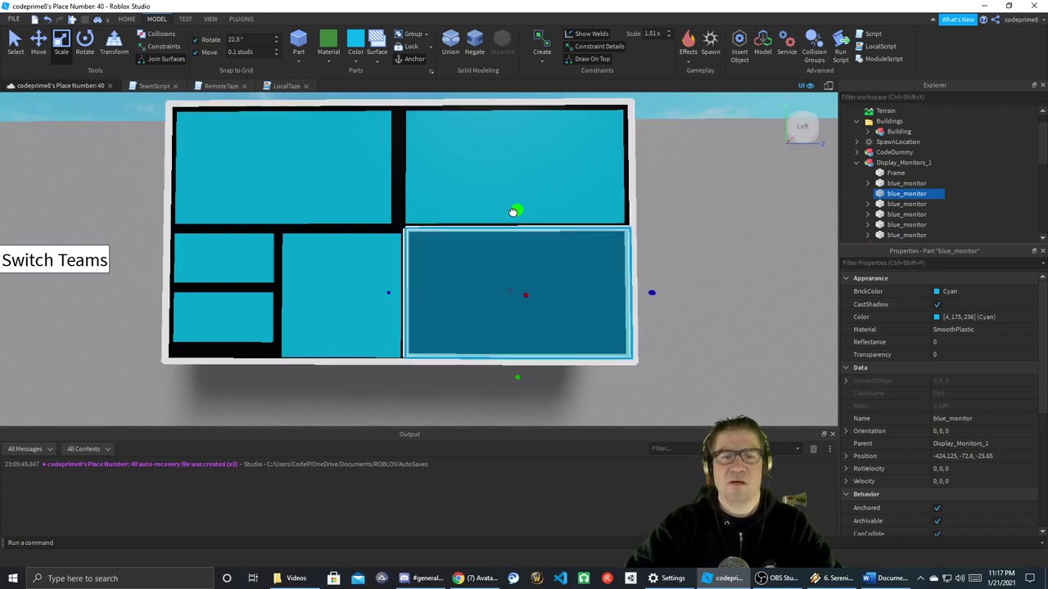
{"action": "left_click", "coordinate": [348, 260]}
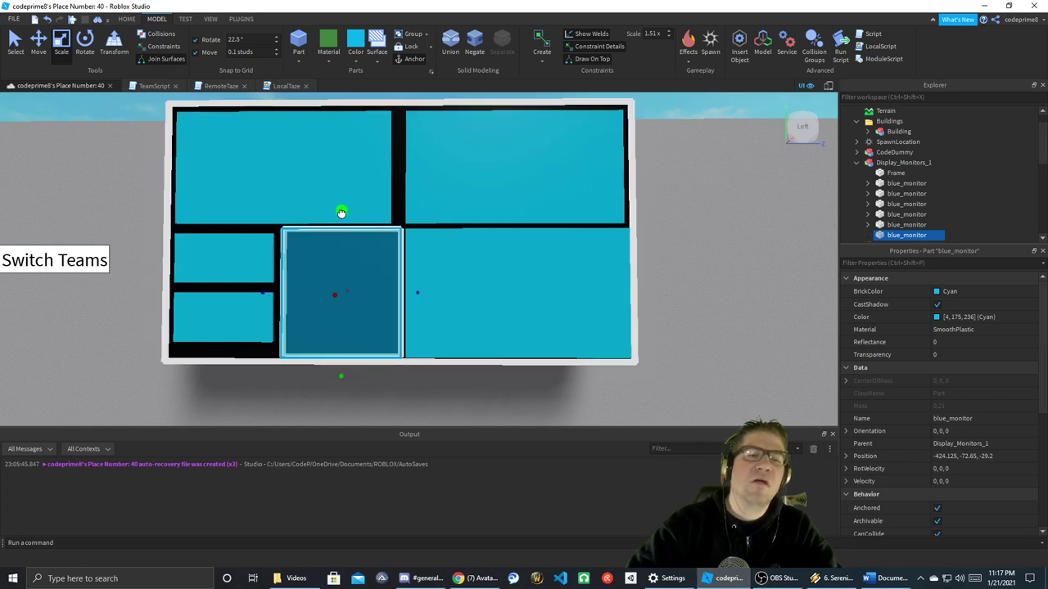
{"action": "left_click", "coordinate": [401, 170]}
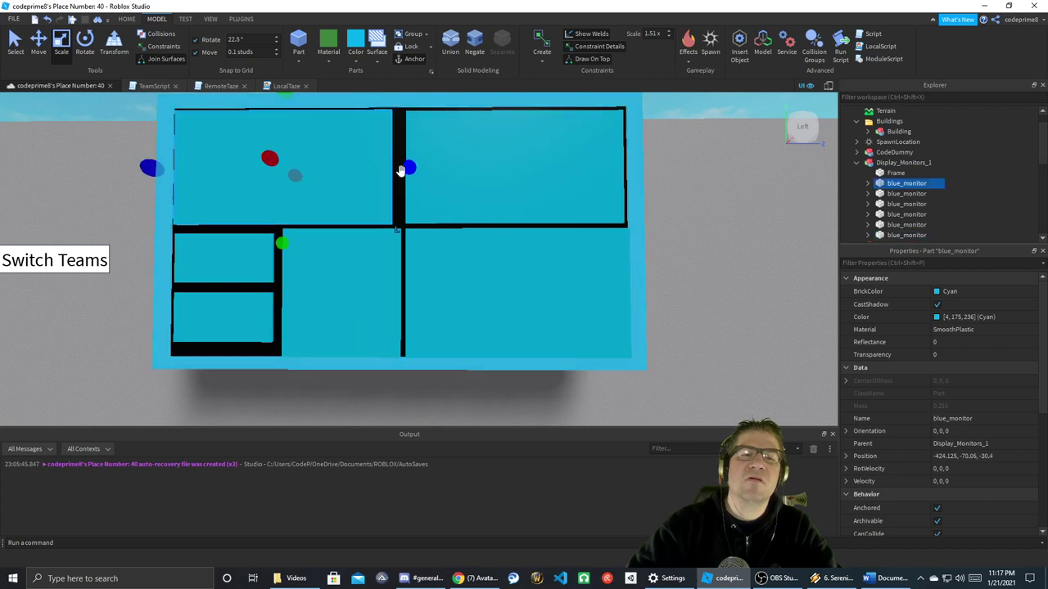
{"action": "left_click", "coordinate": [473, 187]}
{"action": "left_click", "coordinate": [518, 214]}
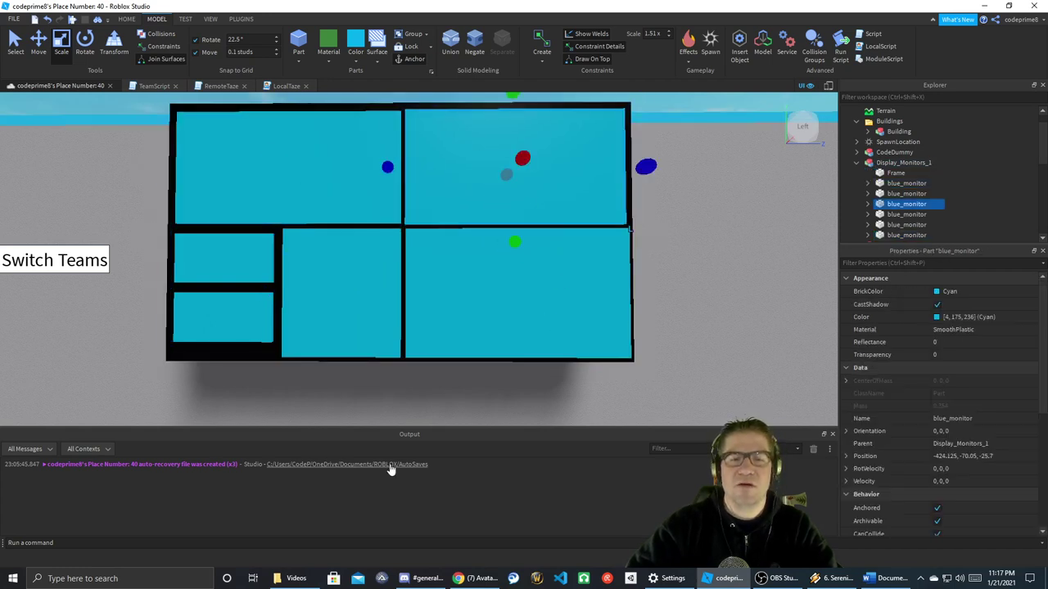
- Extend the upper small monitor's top and inner edges by 0.1 studs each
{"action": "left_click", "coordinate": [228, 258], "text": "alt"}
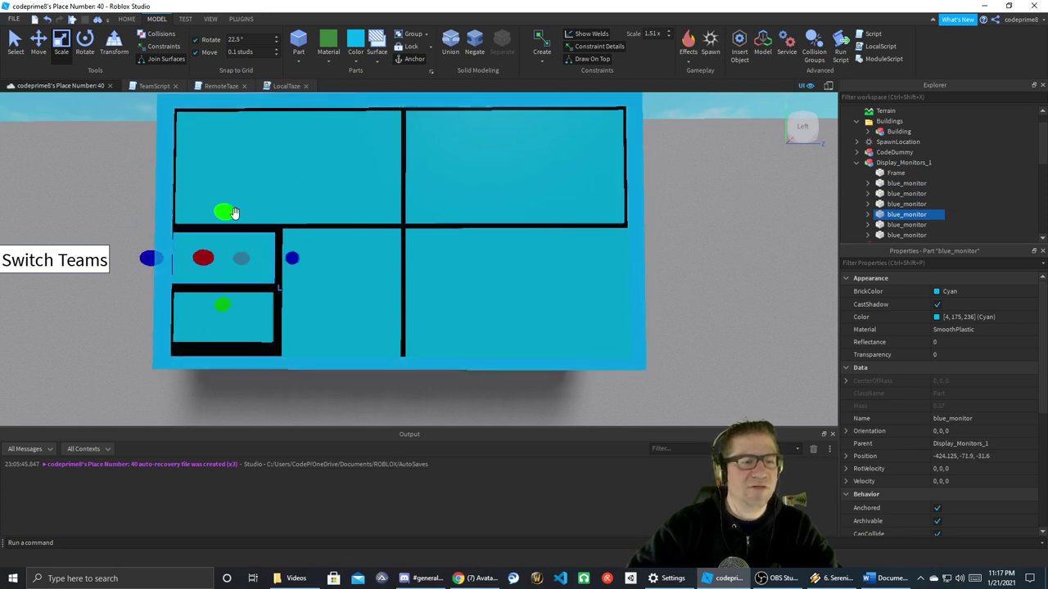
{"action": "left_click_drag", "start_coordinate": [228, 213], "coordinate": [228, 208]}
{"action": "left_click_drag", "start_coordinate": [293, 256], "coordinate": [298, 257]}
- Fine-adjust the upper small monitor's top edge upward with move snapping off, bringing its Y position to -71.839
{"action": "right_click_drag", "start_coordinate": [335, 302], "coordinate": [334, 303]}
{"action": "scroll", "coordinate": [335, 303], "scroll_direction": "up", "scroll_amount": 3}
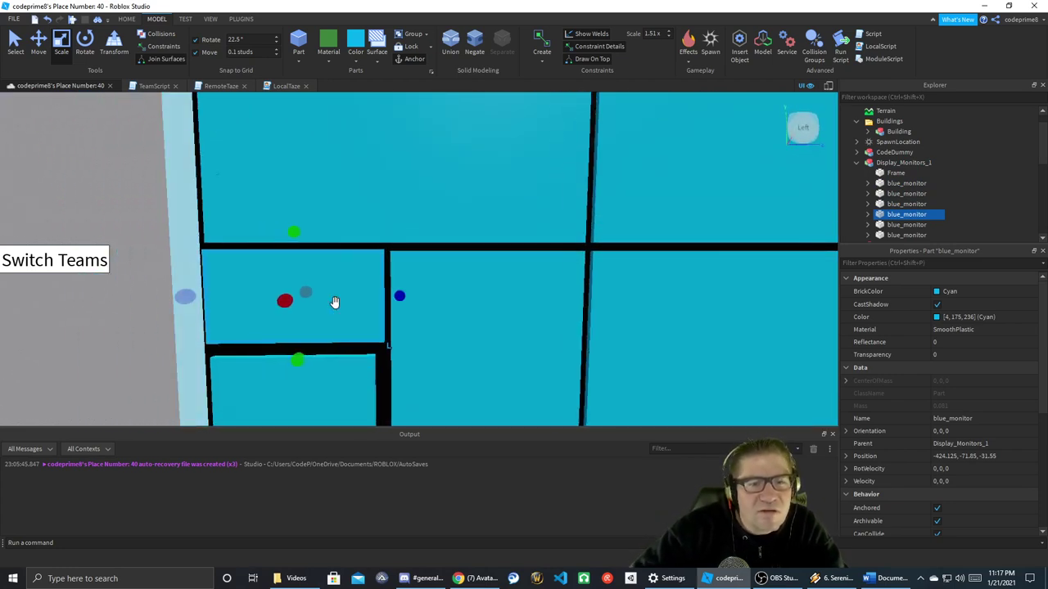
{"action": "left_click_drag", "start_coordinate": [294, 231], "coordinate": [295, 235]}
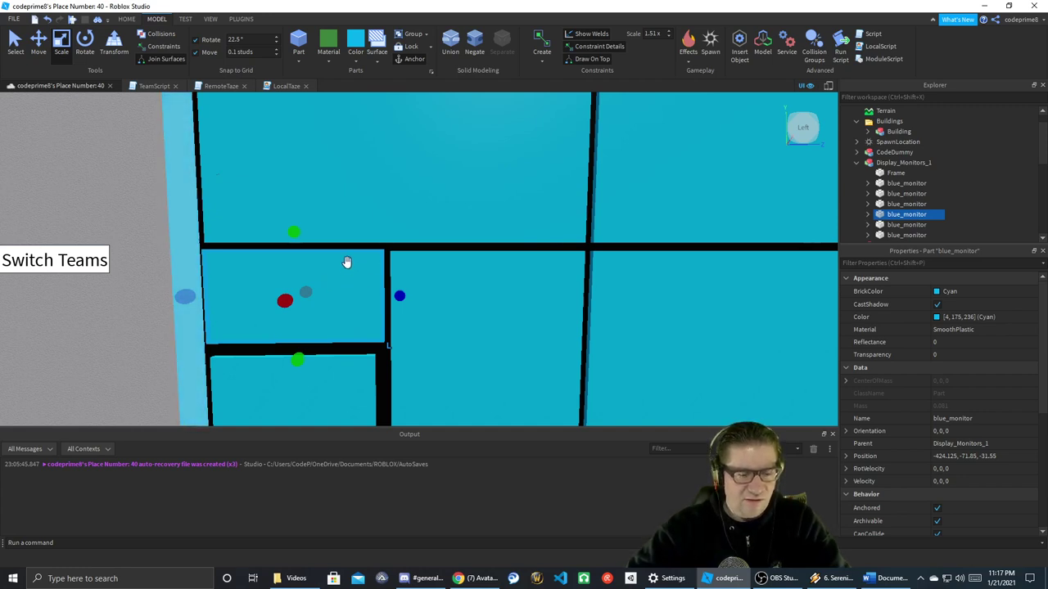
{"action": "scroll", "coordinate": [347, 262], "scroll_direction": "up", "scroll_amount": 2}
{"action": "scroll", "coordinate": [347, 262], "scroll_direction": "up", "scroll_amount": 3}
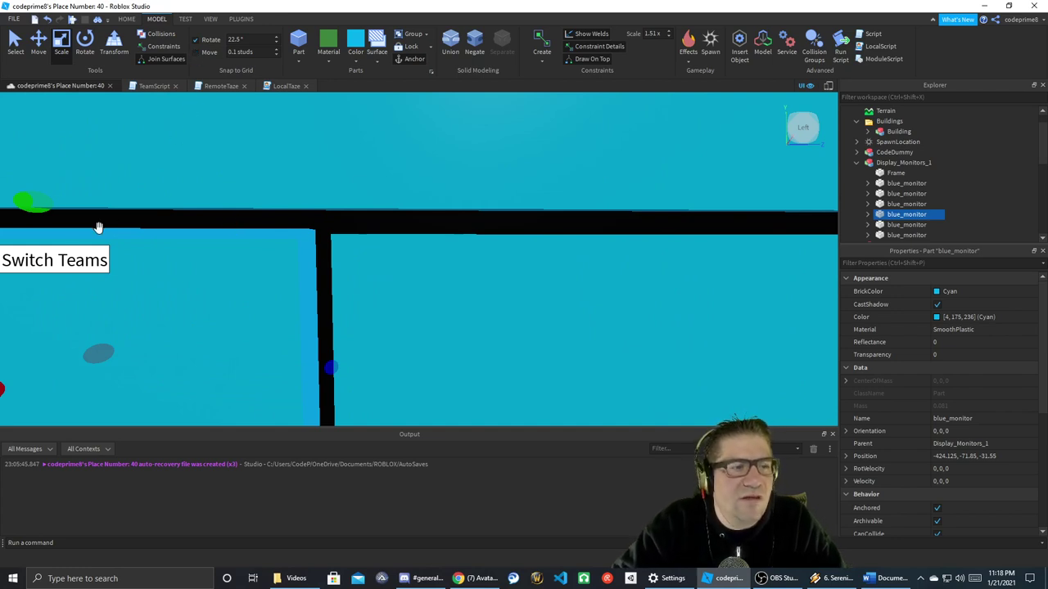
{"action": "left_click_drag", "start_coordinate": [36, 201], "coordinate": [36, 203]}
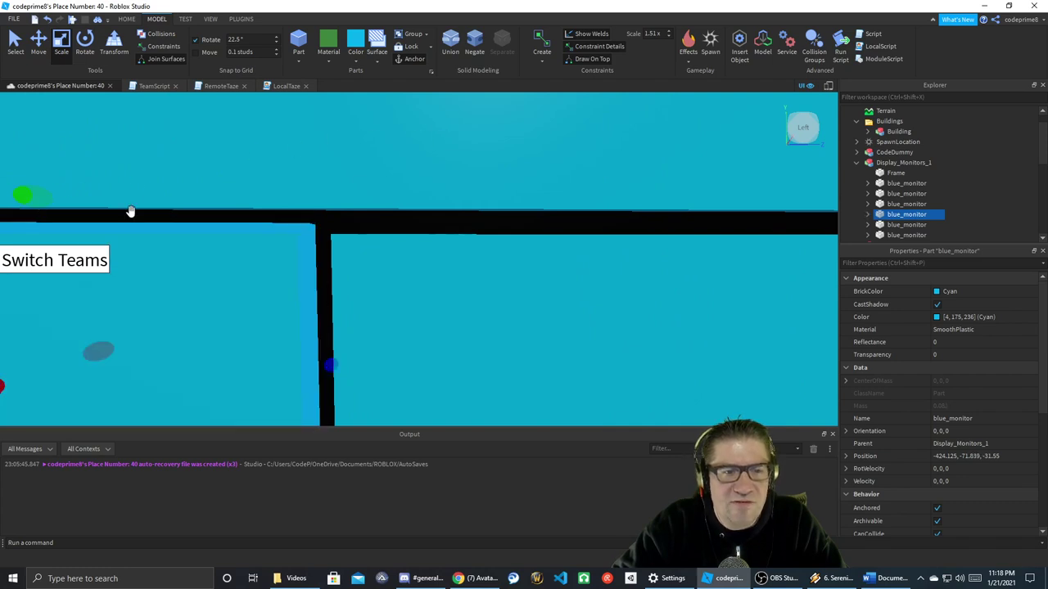
- Examine the tall middle monitor's alignment with its neighbours and the whole display layout, both close up and from a distance
{"action": "left_click", "coordinate": [496, 265]}
{"action": "right_click_drag", "start_coordinate": [668, 247], "coordinate": [666, 248]}
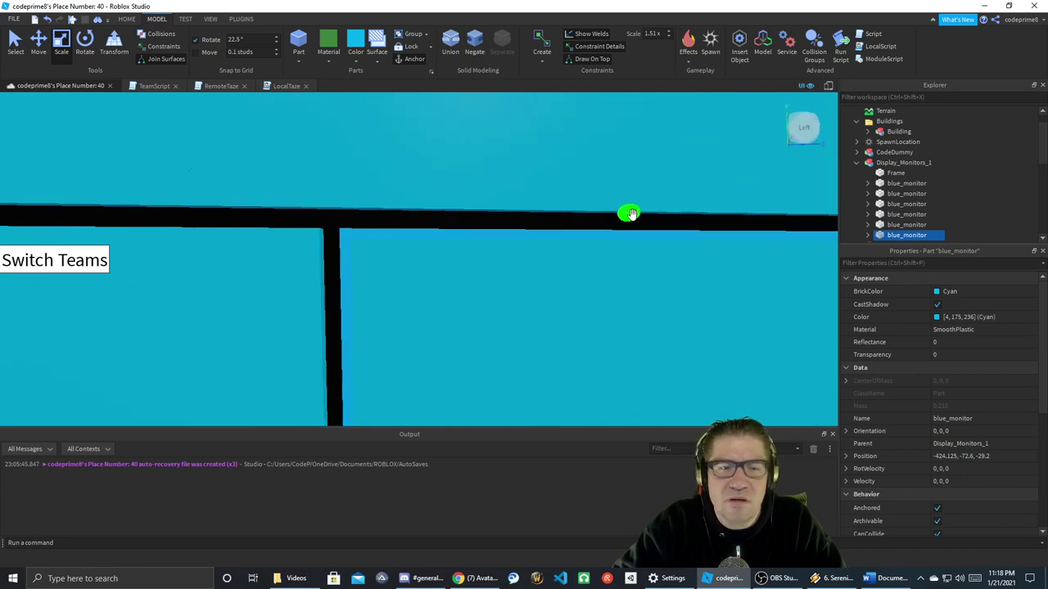
{"action": "scroll", "coordinate": [375, 276], "scroll_direction": "down", "scroll_amount": 5}
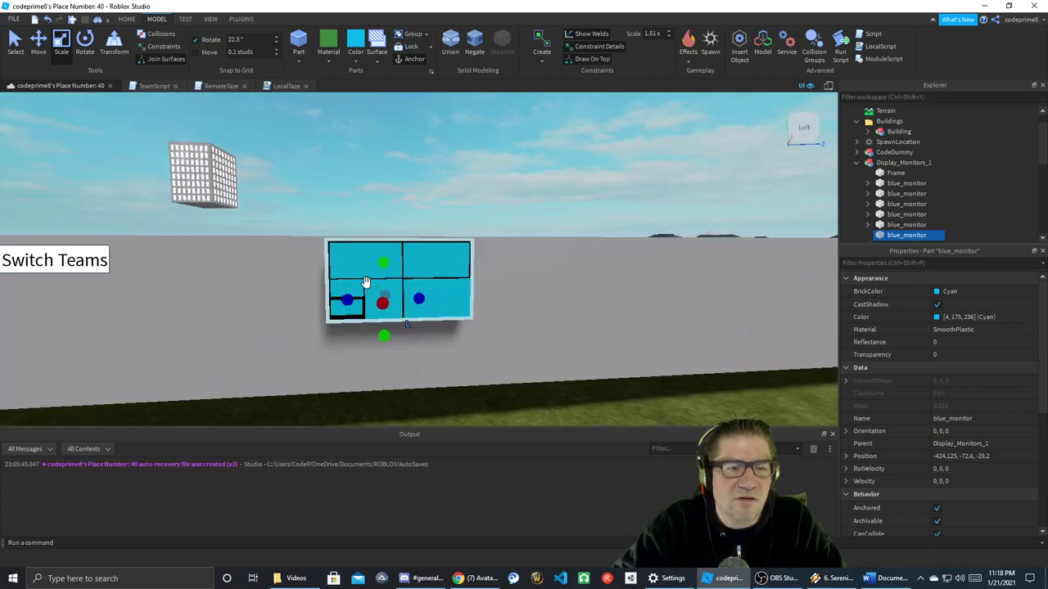
{"action": "scroll", "coordinate": [366, 281], "scroll_direction": "up", "scroll_amount": 5}
{"action": "scroll", "coordinate": [366, 282], "scroll_direction": "down", "scroll_amount": 5}
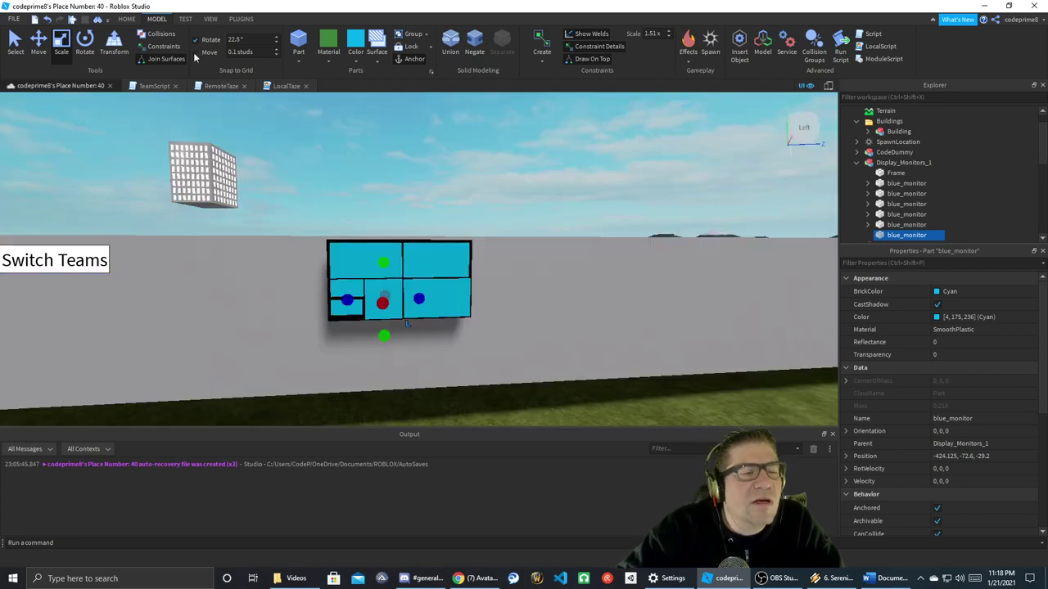
{"action": "scroll", "coordinate": [394, 329], "scroll_direction": "up", "scroll_amount": 5}
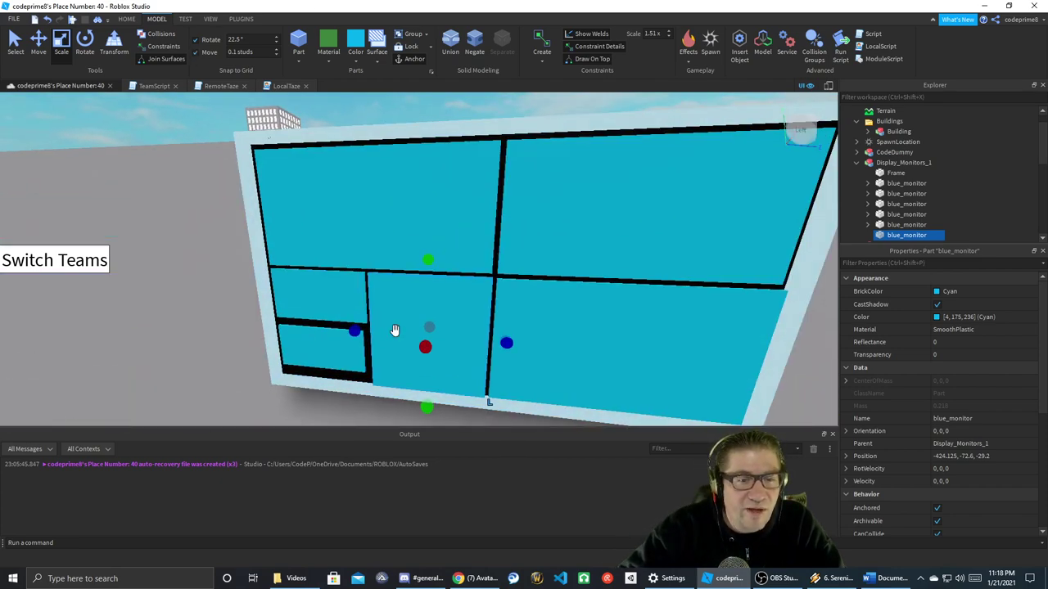
{"action": "scroll", "coordinate": [395, 330], "scroll_direction": "down", "scroll_amount": 5}
{"action": "right_click_drag", "start_coordinate": [395, 330], "coordinate": [394, 330]}
{"action": "scroll", "coordinate": [395, 330], "scroll_direction": "up", "scroll_amount": 4}
{"action": "scroll", "coordinate": [395, 330], "scroll_direction": "down", "scroll_amount": 2}
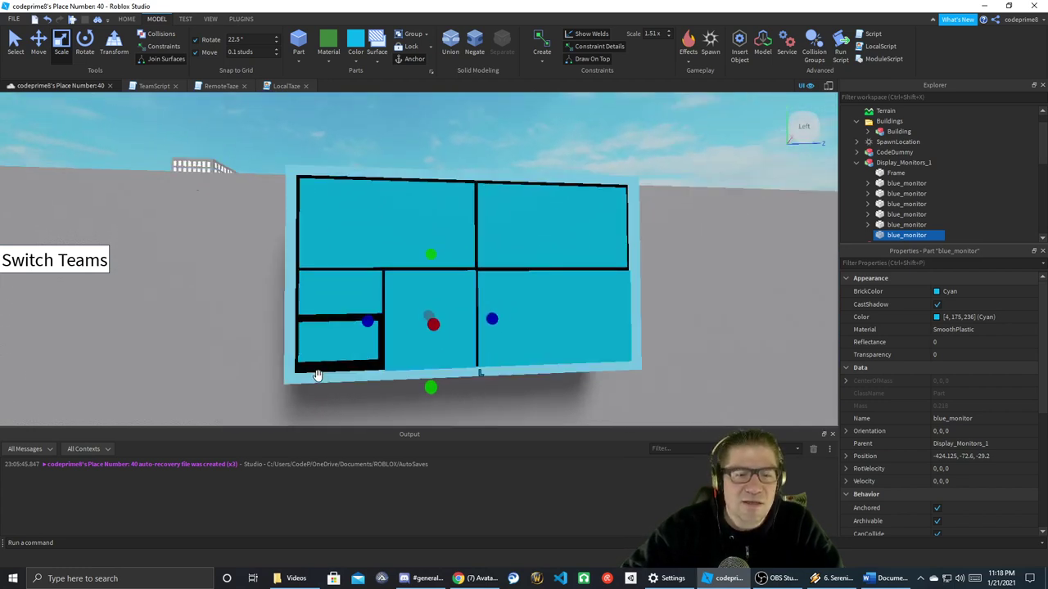
{"action": "left_click", "coordinate": [207, 291]}
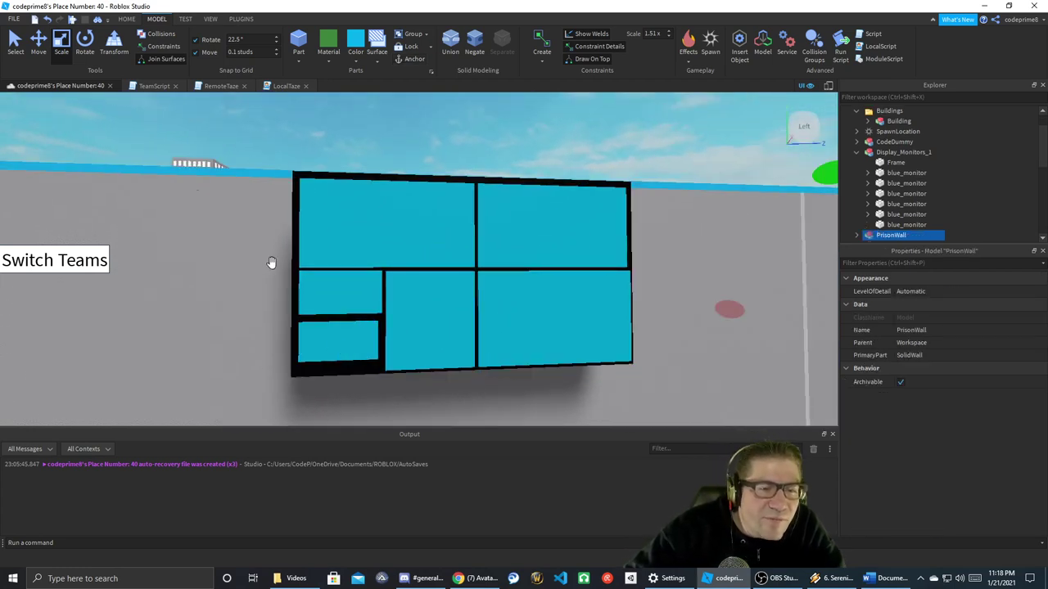
- Extend the lower small monitor's top and inner edges by 0.1 studs each and its bottom edge by 0.3 studs
{"action": "left_click", "coordinate": [337, 331]}
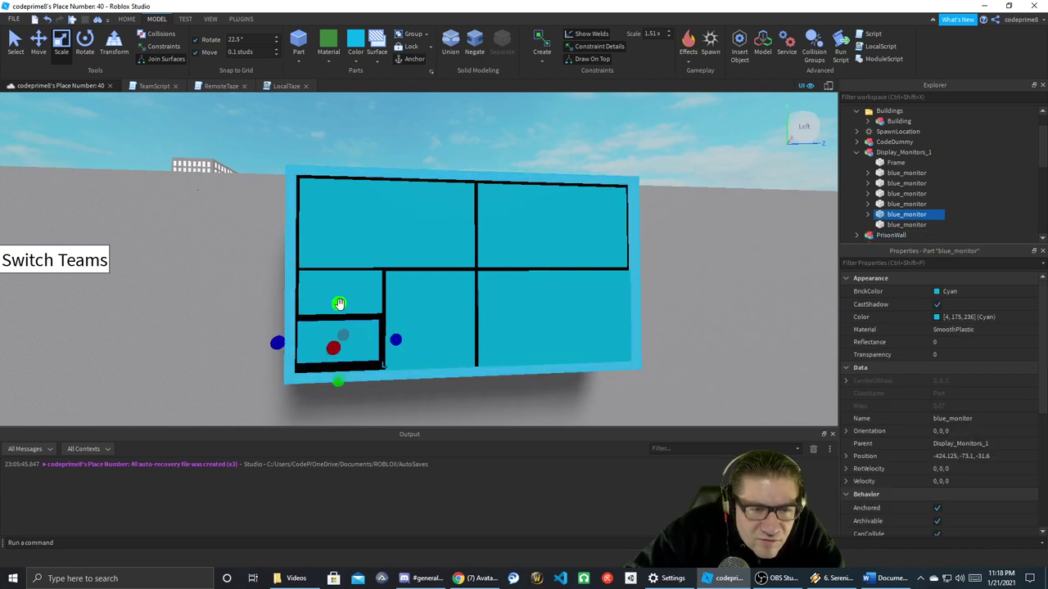
{"action": "left_click_drag", "start_coordinate": [339, 304], "coordinate": [339, 300]}
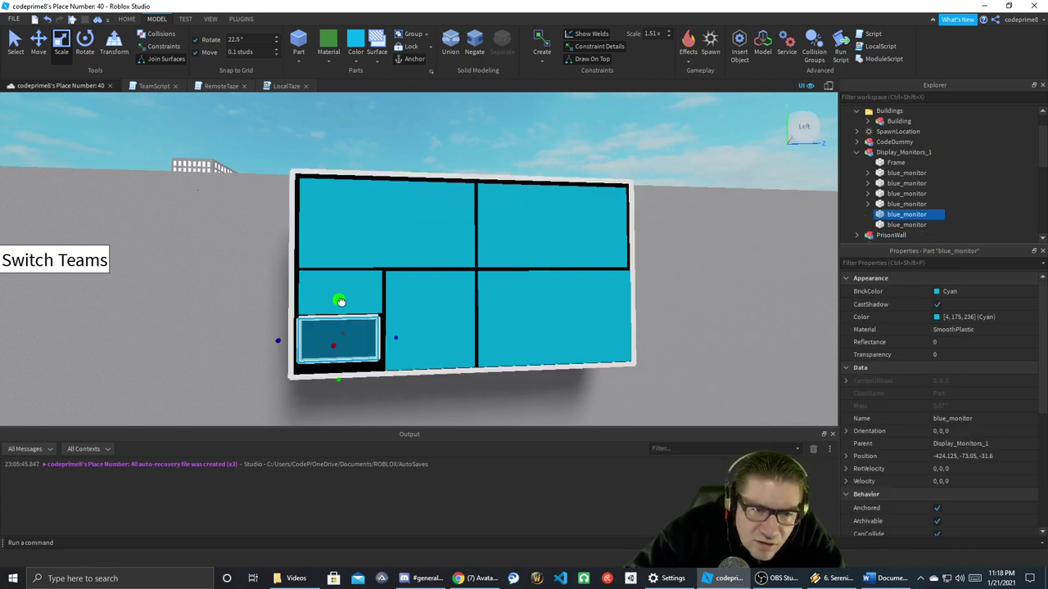
{"action": "left_click_drag", "start_coordinate": [396, 339], "coordinate": [402, 340]}
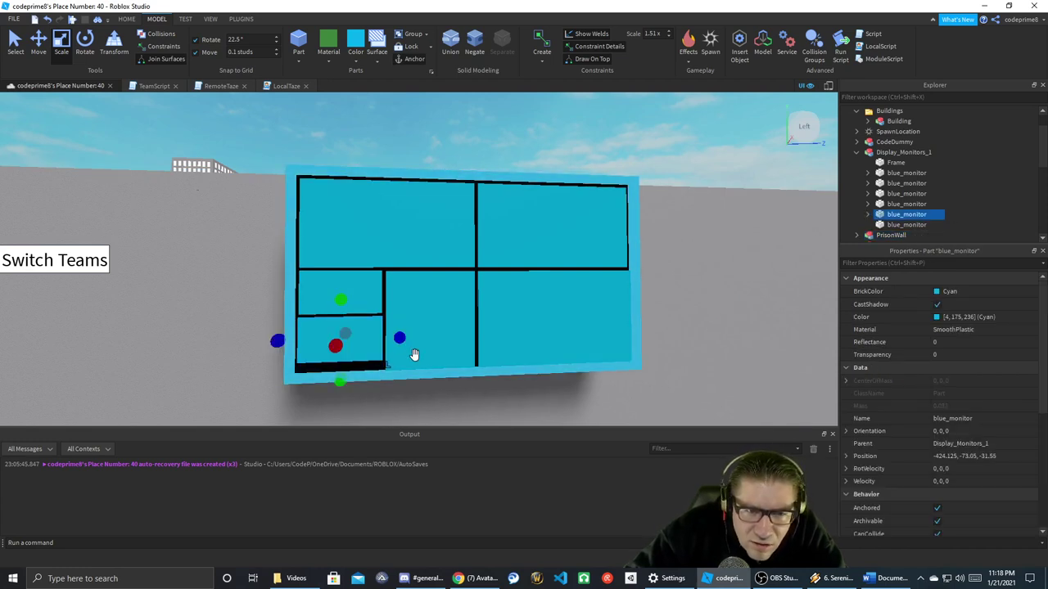
{"action": "left_click_drag", "start_coordinate": [340, 381], "coordinate": [343, 395]}
- Fine-adjust the tall middle monitor's top edge upward, bringing its Y position to -72.597
{"action": "right_click_drag", "start_coordinate": [464, 406], "coordinate": [467, 403]}
{"action": "key", "text": "w"}
{"action": "scroll", "coordinate": [466, 403], "scroll_direction": "up", "scroll_amount": 3}
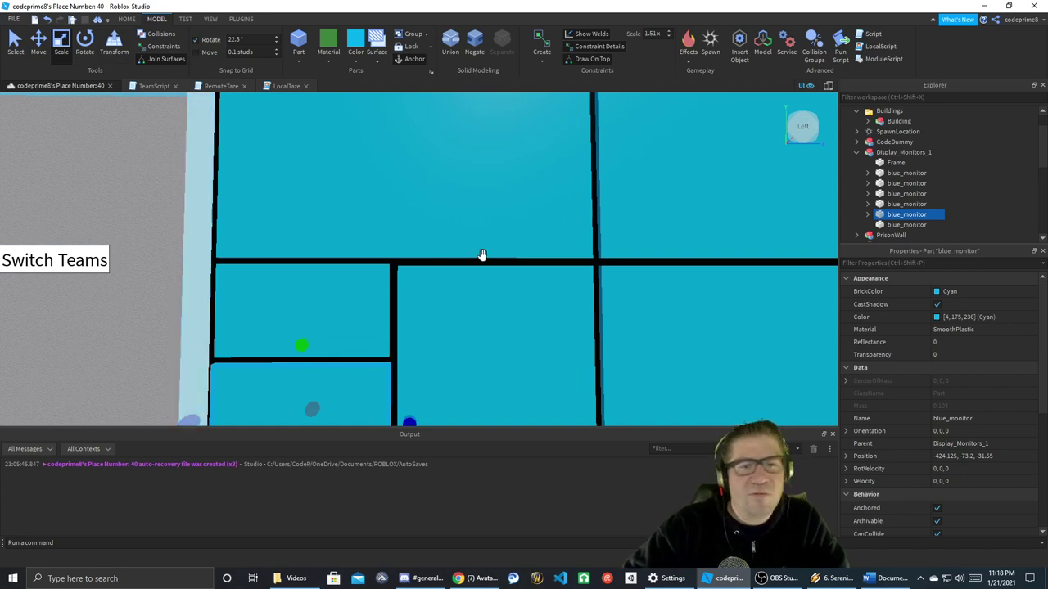
{"action": "left_click", "coordinate": [503, 291]}
{"action": "left_click", "coordinate": [500, 301], "text": "alt"}
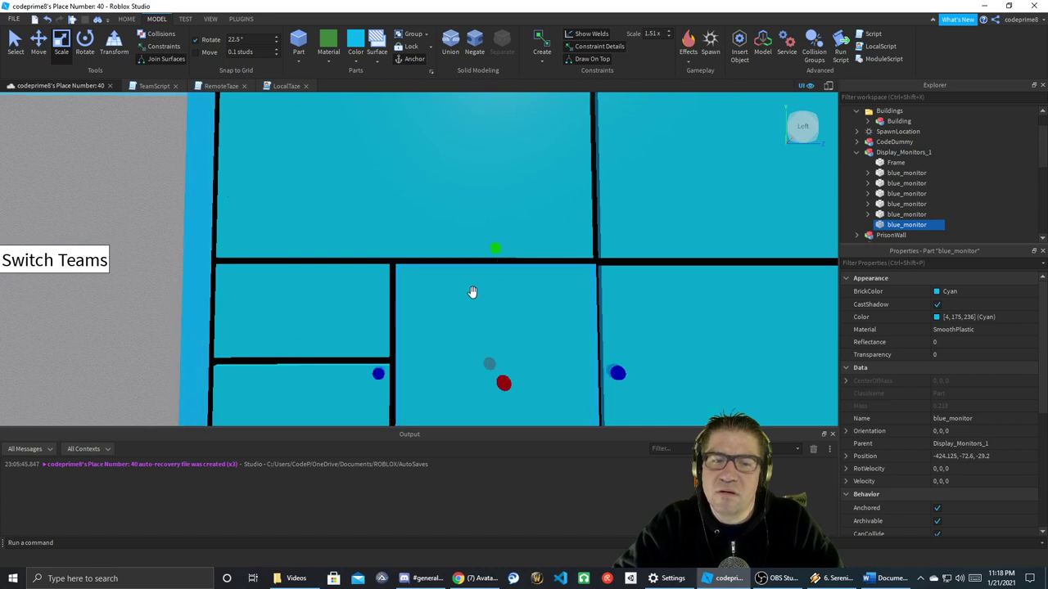
{"action": "left_click", "coordinate": [95, 409]}
{"action": "left_click", "coordinate": [496, 337]}
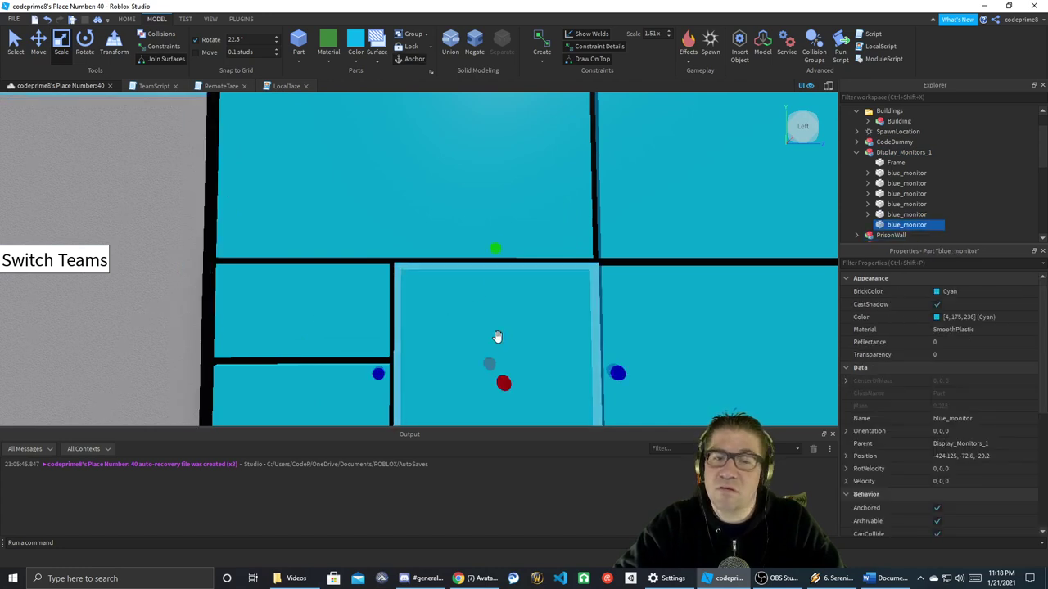
{"action": "left_click", "coordinate": [142, 334]}
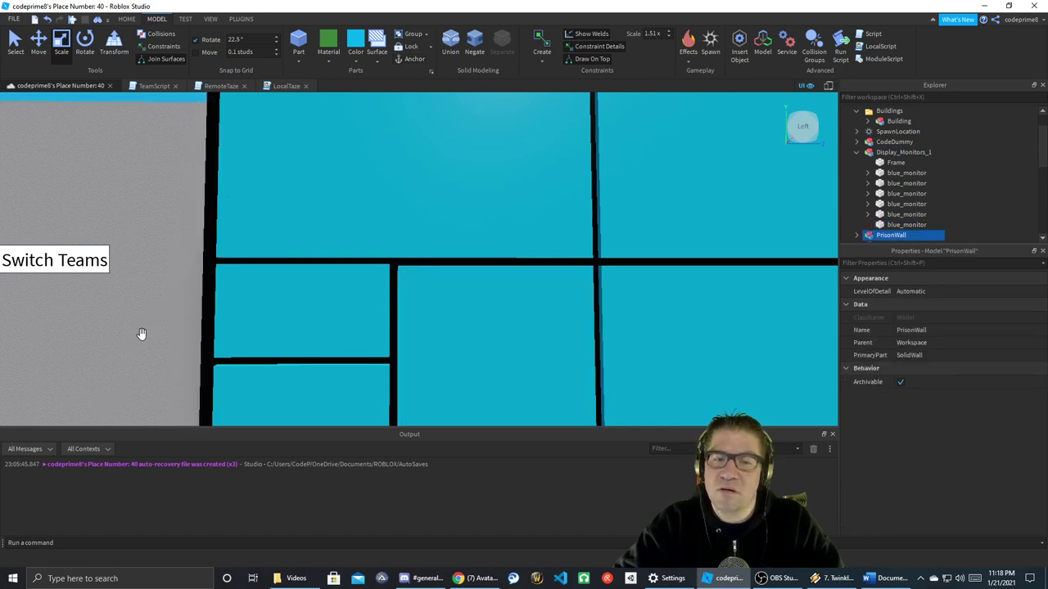
{"action": "left_click", "coordinate": [471, 297]}
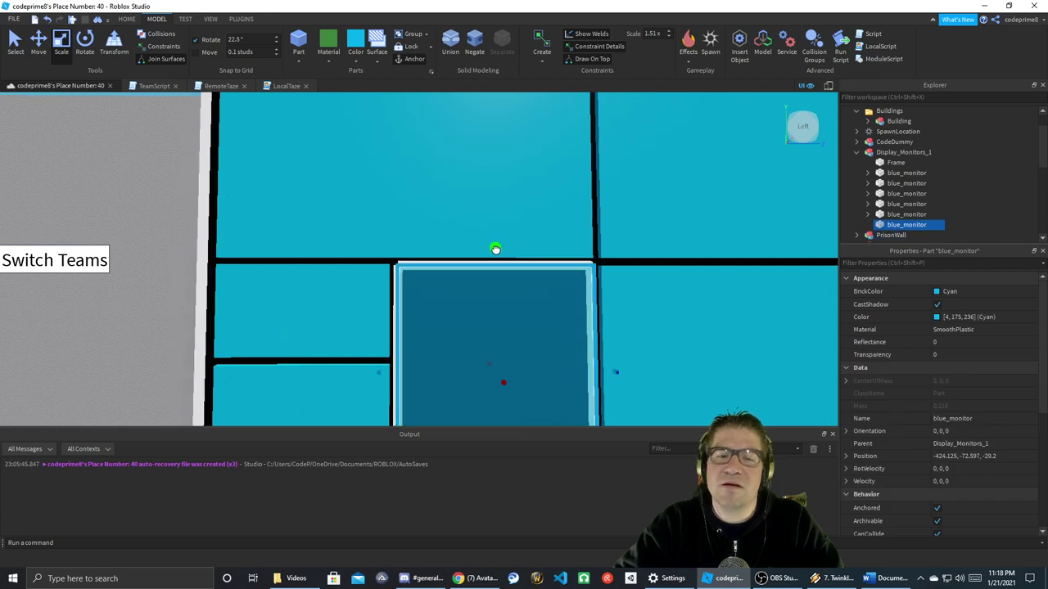
{"action": "left_click", "coordinate": [68, 380]}
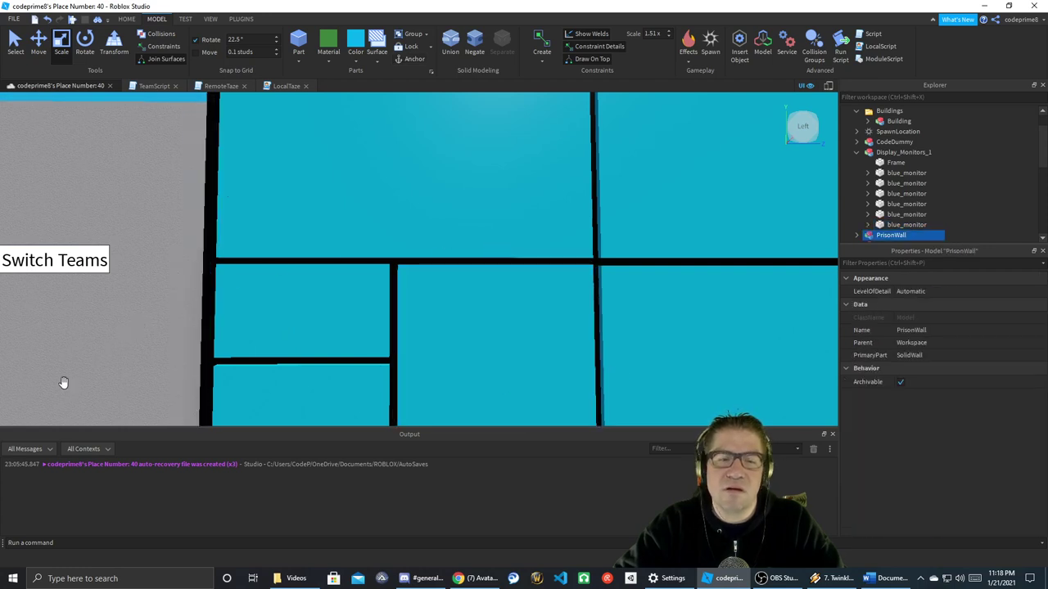
- Examine the spacing between all six monitors and the frame, both from a distance and close up
{"action": "scroll", "coordinate": [130, 375], "scroll_direction": "down", "scroll_amount": 5}
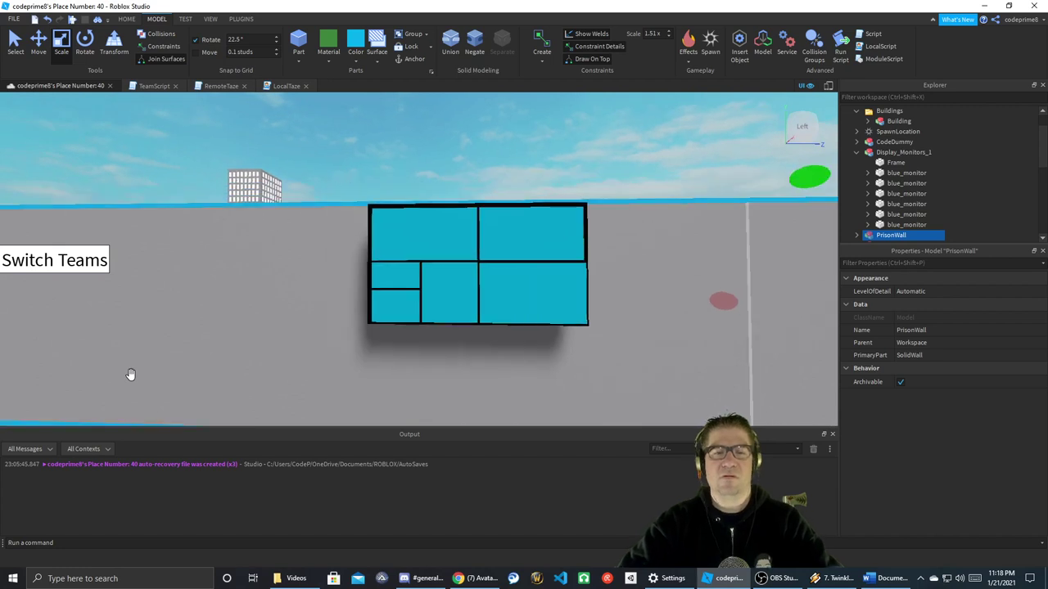
{"action": "scroll", "coordinate": [130, 375], "scroll_direction": "up", "scroll_amount": 5}
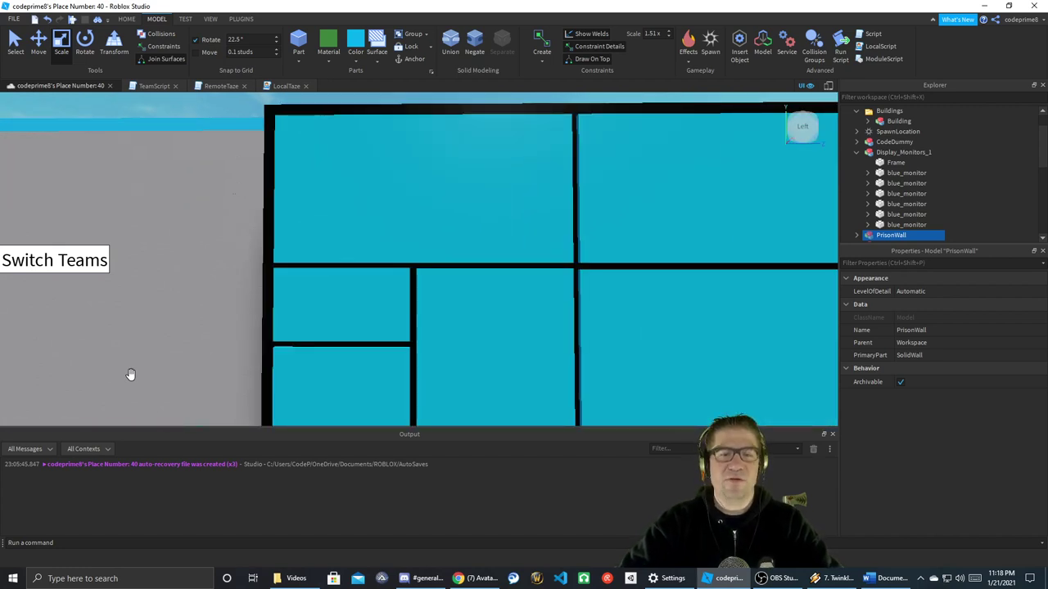
{"action": "scroll", "coordinate": [130, 375], "scroll_direction": "down", "scroll_amount": 5}
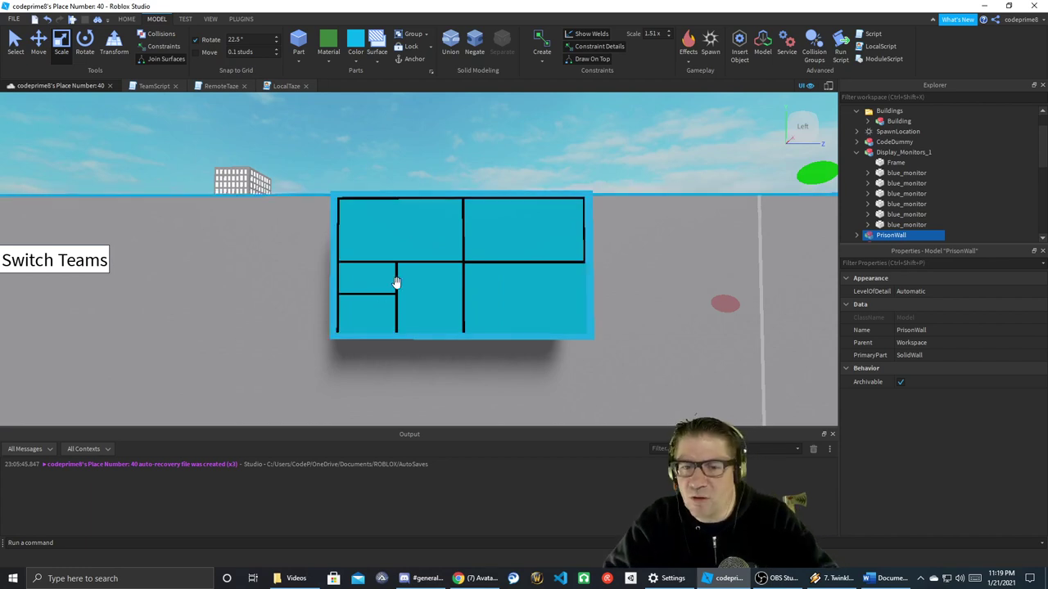
{"action": "key", "text": "d"}
{"action": "right_click_drag", "start_coordinate": [684, 250], "coordinate": [684, 251]}
{"action": "key", "text": "d"}
{"action": "key", "text": "w"}
{"action": "key", "text": "s"}
{"action": "key", "text": "d"}
{"action": "key", "text": "a"}
{"action": "key", "text": "d"}
- Shrink the upper-right monitor to a small panel in the upper inner corner of its area, with its inner edge near the central gap
{"action": "left_click", "coordinate": [430, 265]}
{"action": "key", "text": "f"}
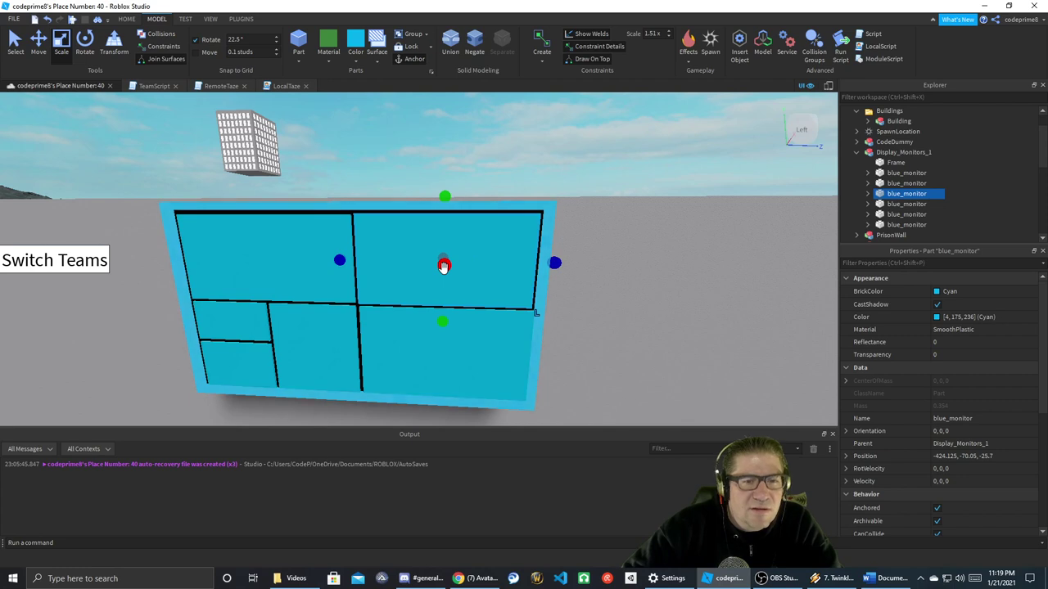
{"action": "left_click_drag", "start_coordinate": [443, 265], "coordinate": [601, 283]}
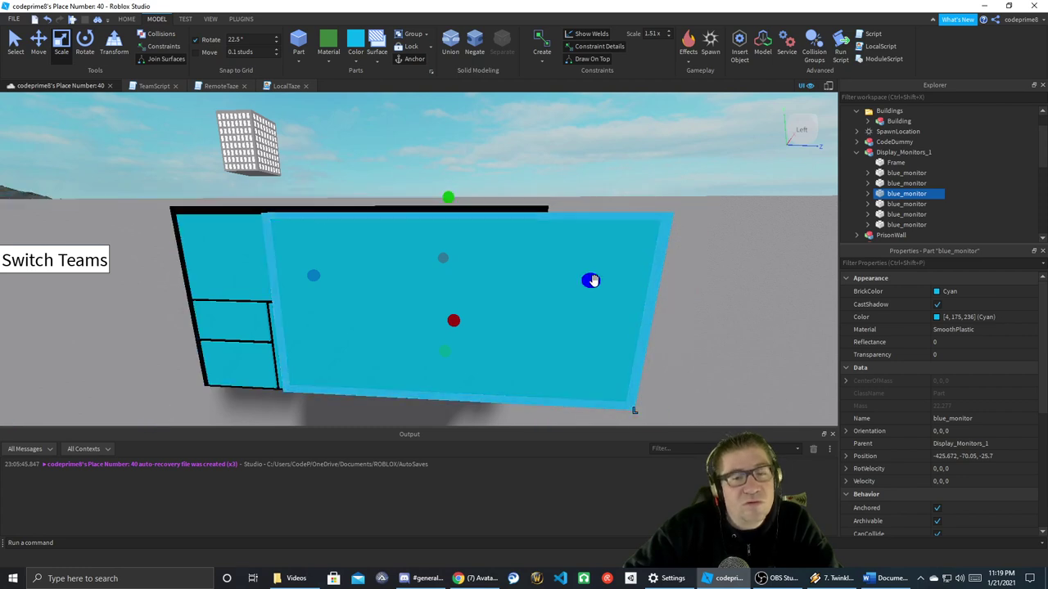
{"action": "left_click_drag", "start_coordinate": [591, 280], "coordinate": [393, 238]}
{"action": "right_click_drag", "start_coordinate": [449, 227], "coordinate": [450, 227]}
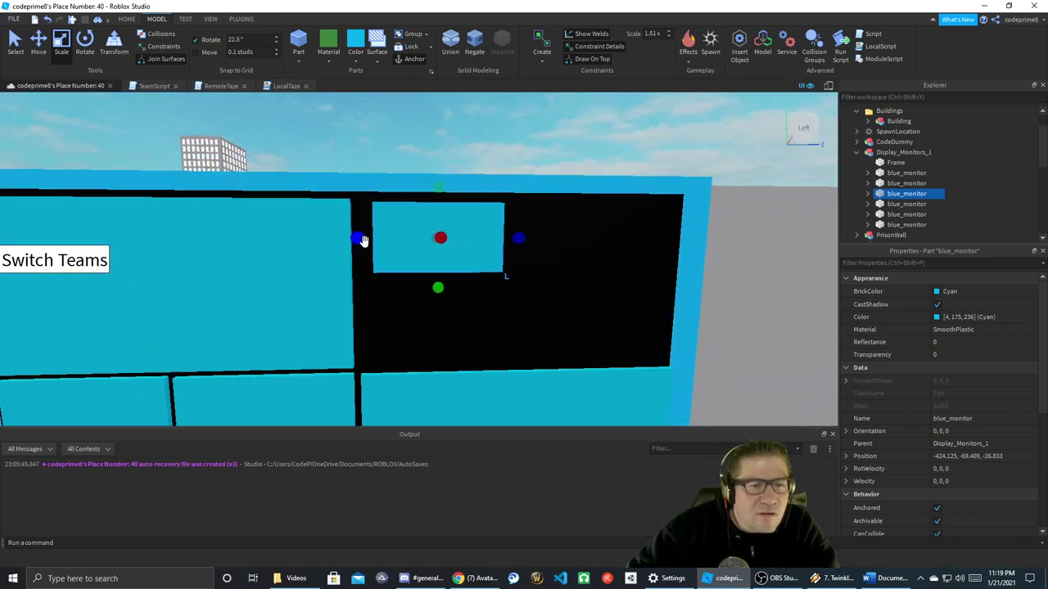
{"action": "left_click_drag", "start_coordinate": [360, 239], "coordinate": [356, 241]}
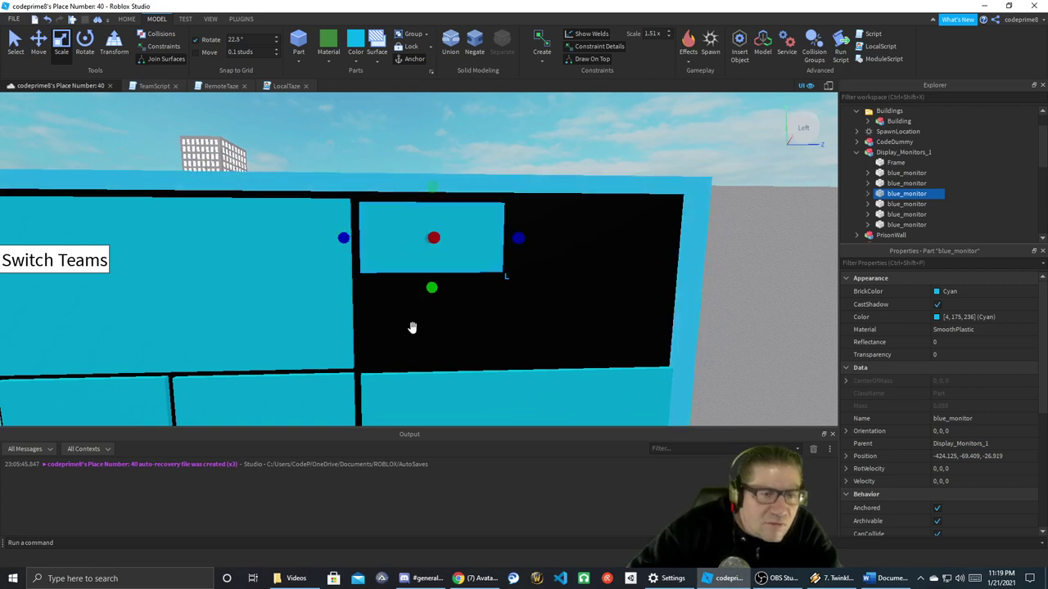
- Scale the small blue_monitor's lower and upper edges so it fills the lower half of the empty black area's height
{"action": "left_click_drag", "start_coordinate": [431, 287], "coordinate": [431, 384]}
{"action": "right_click_drag", "start_coordinate": [430, 384], "coordinate": [432, 383]}
{"action": "left_click_drag", "start_coordinate": [448, 168], "coordinate": [436, 263]}
{"action": "right_click_drag", "start_coordinate": [420, 307], "coordinate": [418, 307]}
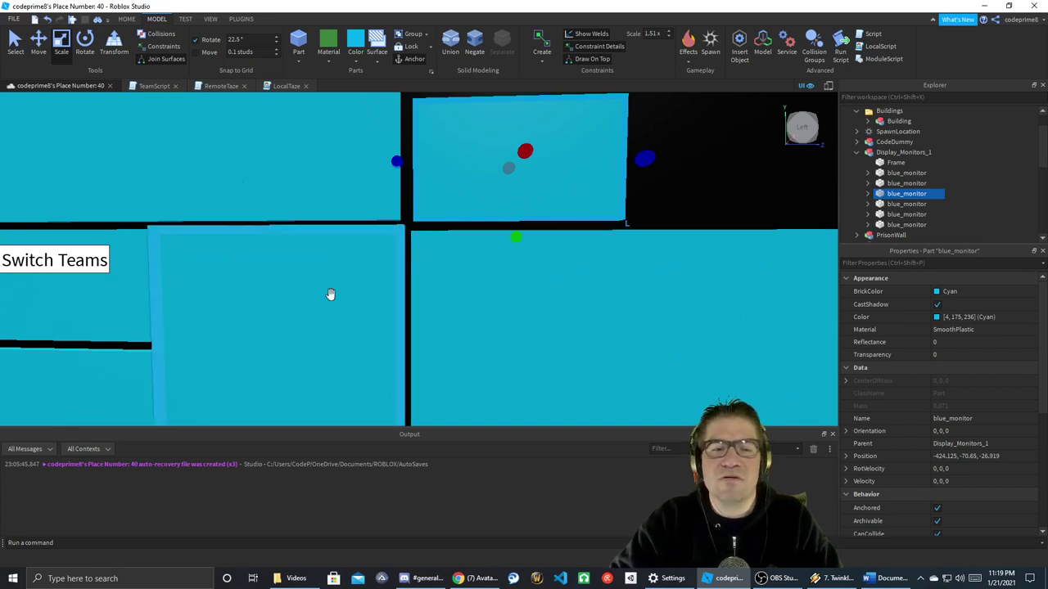
- Scale the small blue_monitor's inner vertical edge towards the large upper monitor to match the width of the divider below
{"action": "left_click", "coordinate": [89, 376]}
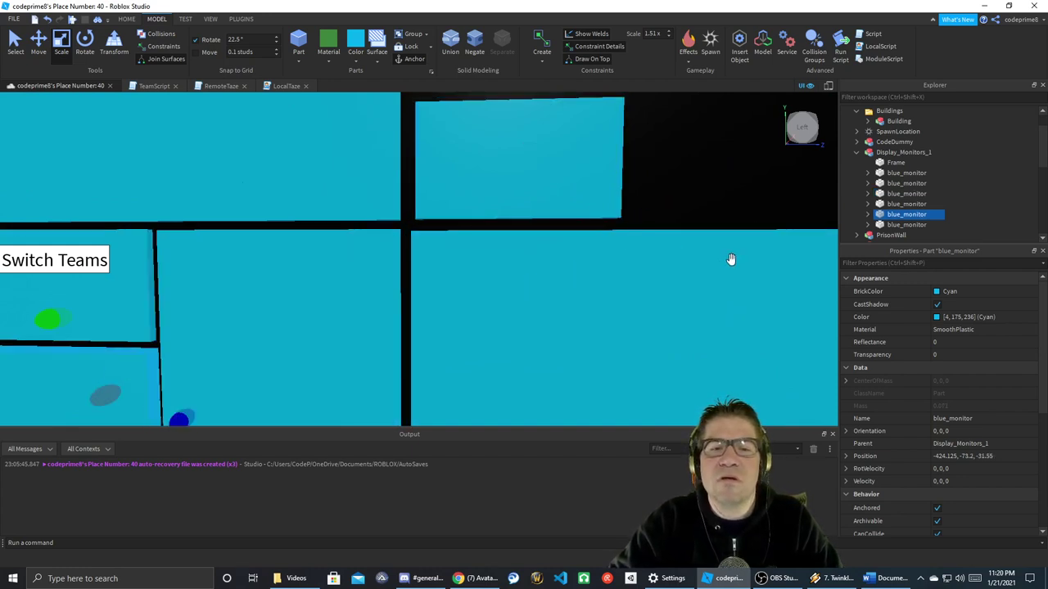
{"action": "left_click", "coordinate": [458, 144]}
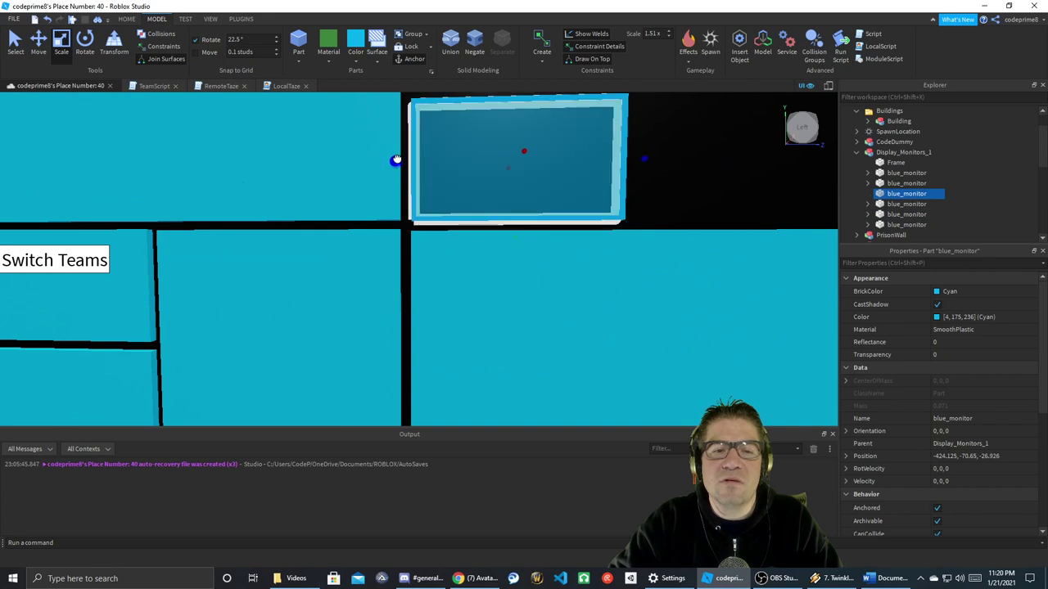
{"action": "left_click_drag", "start_coordinate": [395, 160], "coordinate": [396, 157]}
{"action": "left_click", "coordinate": [93, 381]}
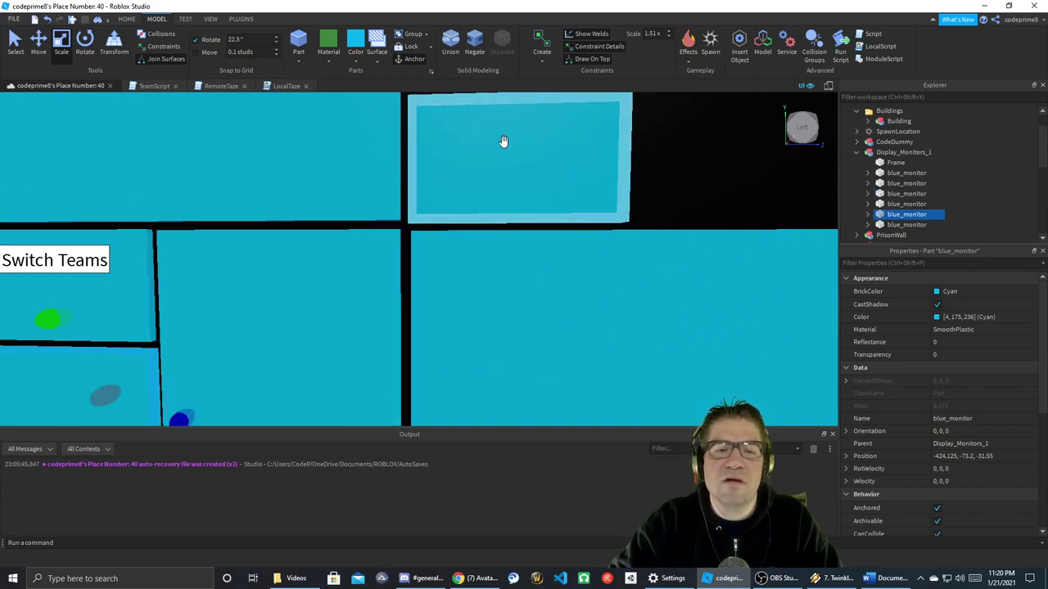
{"action": "left_click", "coordinate": [495, 142]}
{"action": "left_click_drag", "start_coordinate": [399, 161], "coordinate": [394, 162]}
{"action": "left_click", "coordinate": [131, 378]}
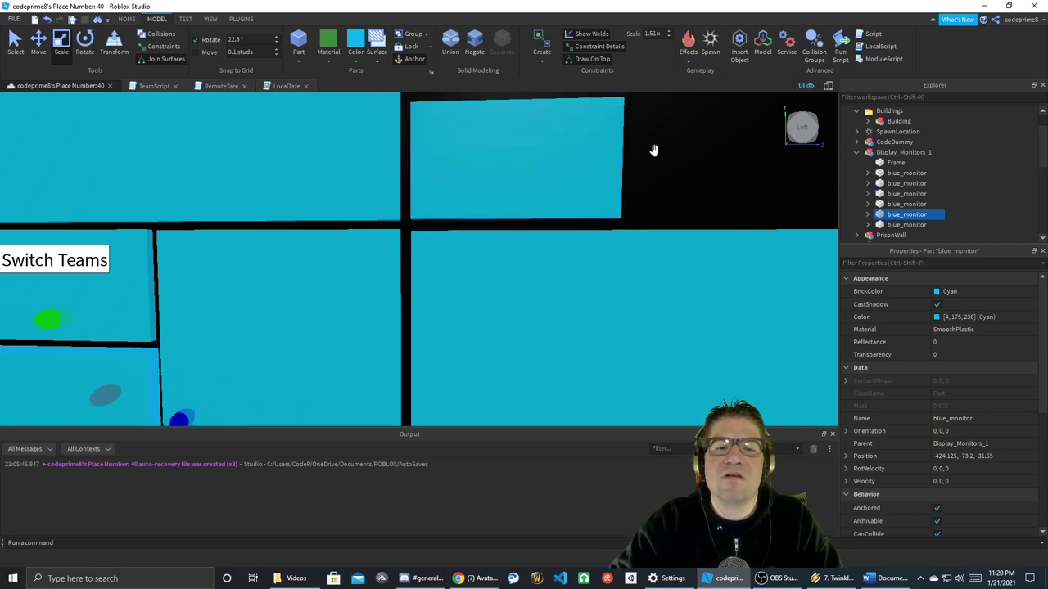
- Extend the top edge of the large lower monitor slightly upward to thin the gap beneath the small monitor
{"action": "right_click_drag", "start_coordinate": [541, 218], "coordinate": [540, 218]}
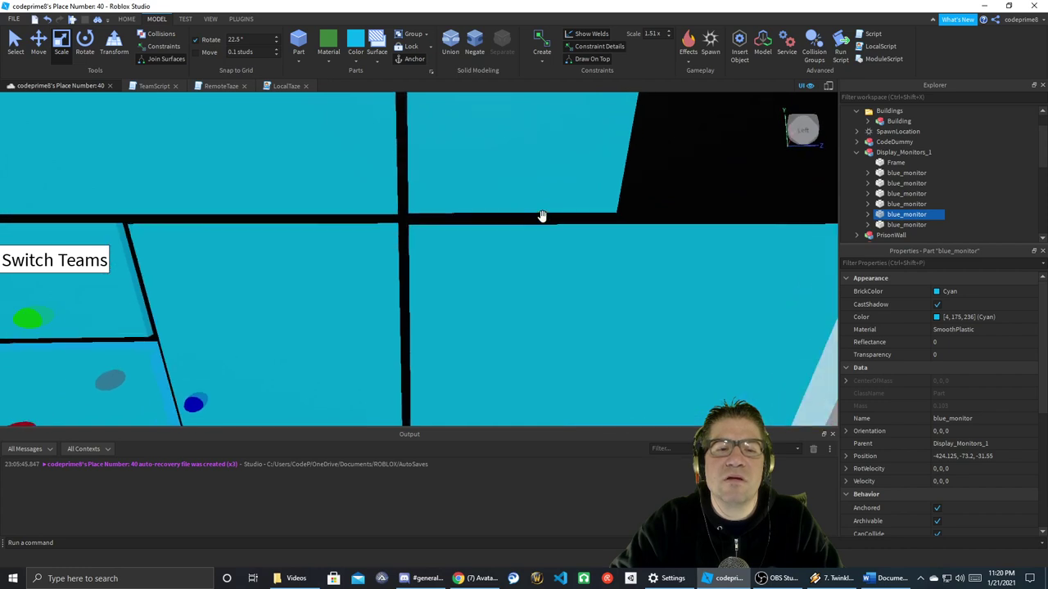
{"action": "left_click", "coordinate": [524, 279]}
{"action": "left_click_drag", "start_coordinate": [662, 205], "coordinate": [508, 247]}
{"action": "left_click_drag", "start_coordinate": [655, 201], "coordinate": [655, 201]}
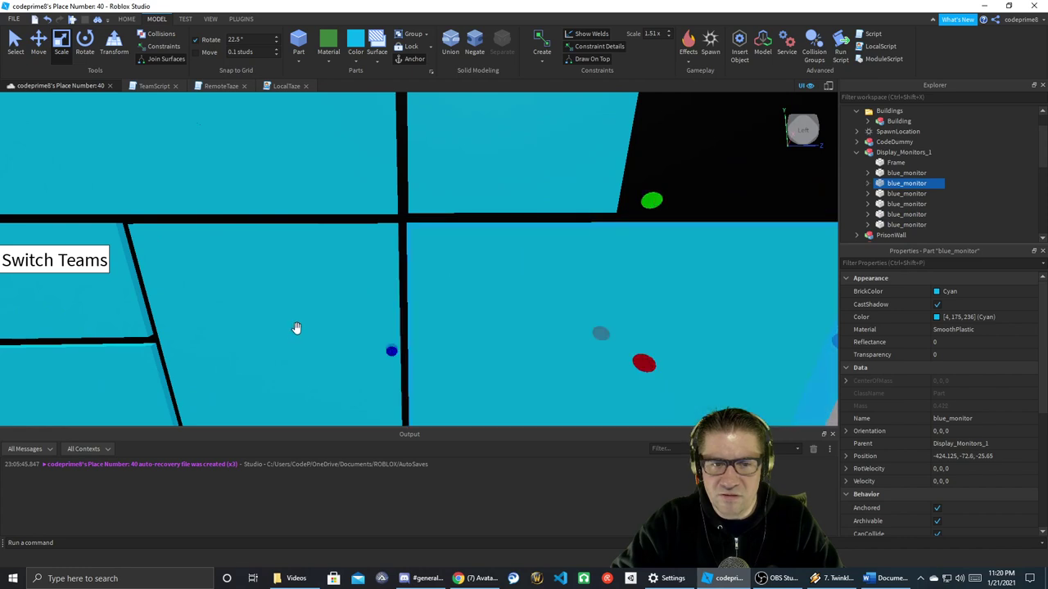
{"action": "left_click", "coordinate": [106, 377]}
{"action": "left_click", "coordinate": [589, 270]}
{"action": "left_click_drag", "start_coordinate": [653, 200], "coordinate": [655, 201]}
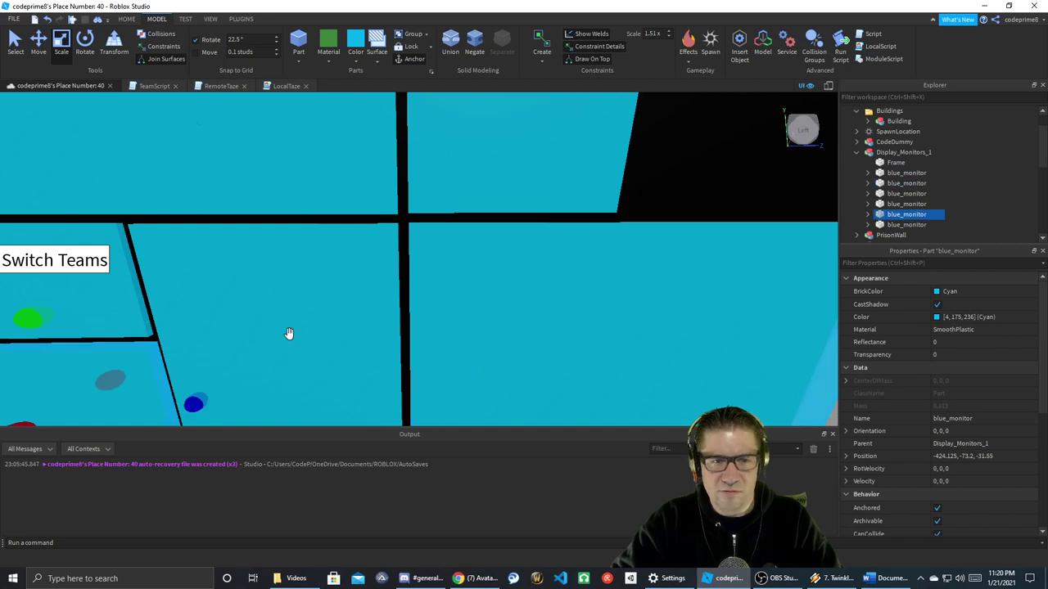
{"action": "scroll", "coordinate": [336, 309], "scroll_direction": "down", "scroll_amount": 6}
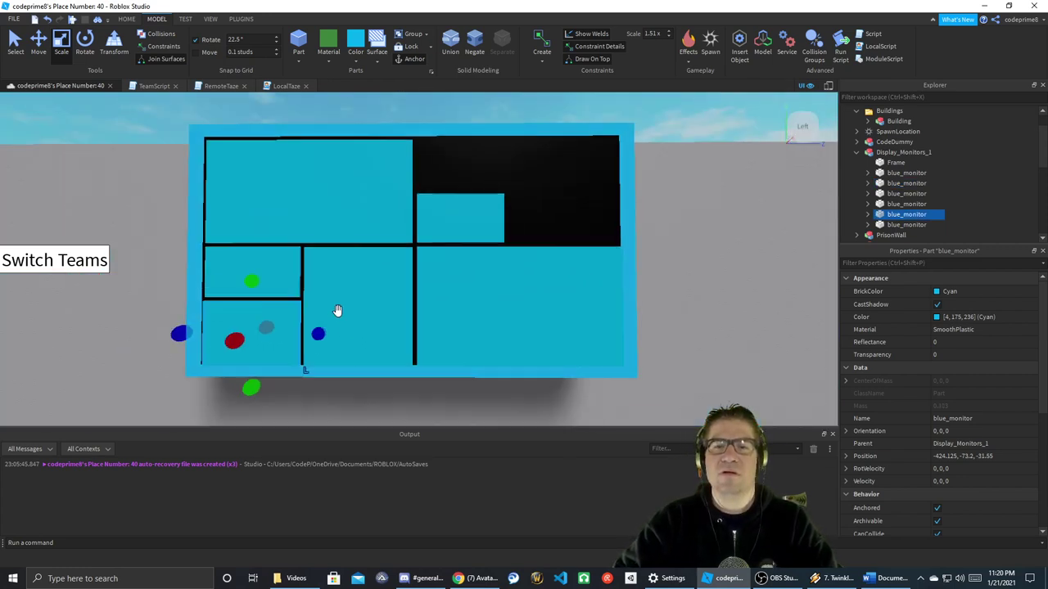
- Duplicate the small blue_monitor and move the copy along the Z axis towards the frame's far edge
{"action": "right_click_drag", "start_coordinate": [337, 311], "coordinate": [337, 311]}
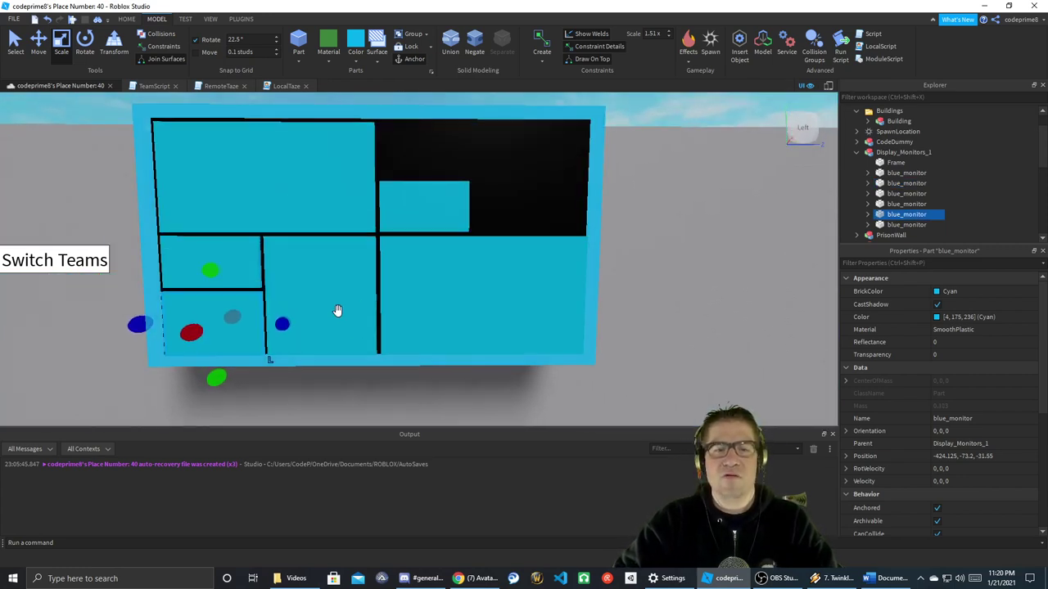
{"action": "left_click", "coordinate": [431, 206]}
{"action": "left_click", "coordinate": [552, 245]}
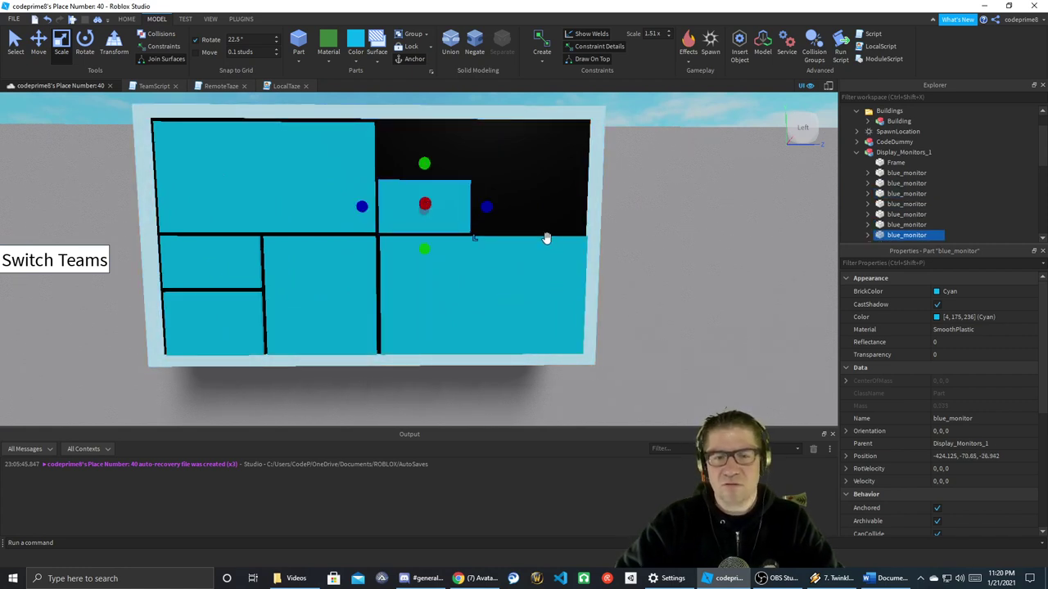
{"action": "left_click", "coordinate": [39, 41]}
{"action": "left_click_drag", "start_coordinate": [524, 208], "coordinate": [647, 208]}
- Nudge the duplicated monitor along the Z axis so its outer edge lines up with the large monitor below
{"action": "right_click_drag", "start_coordinate": [662, 244], "coordinate": [654, 248]}
{"action": "key", "text": "d"}
{"action": "key", "text": "w"}
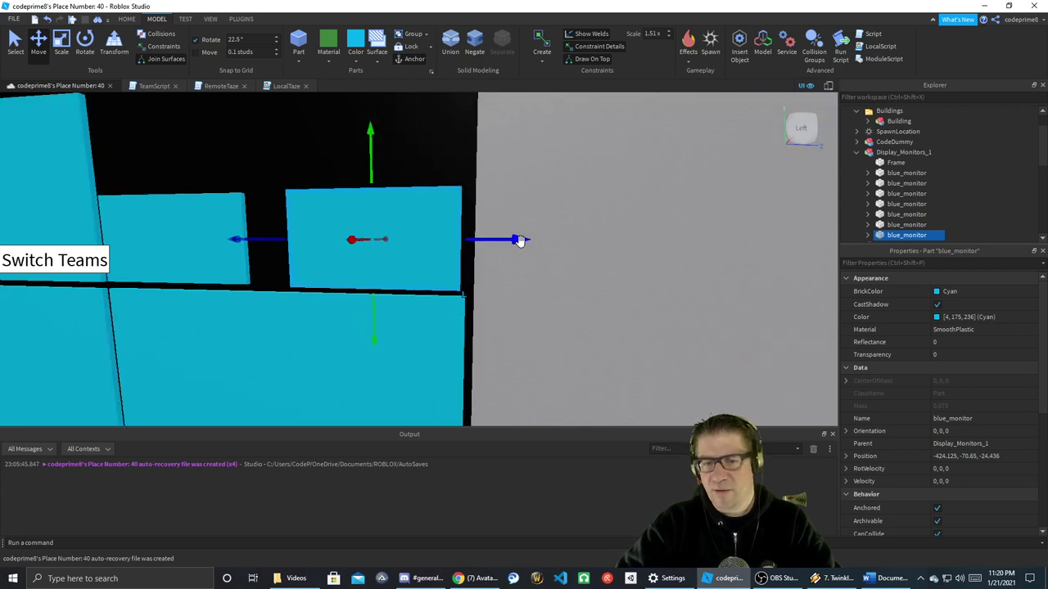
{"action": "left_click_drag", "start_coordinate": [517, 239], "coordinate": [522, 238]}
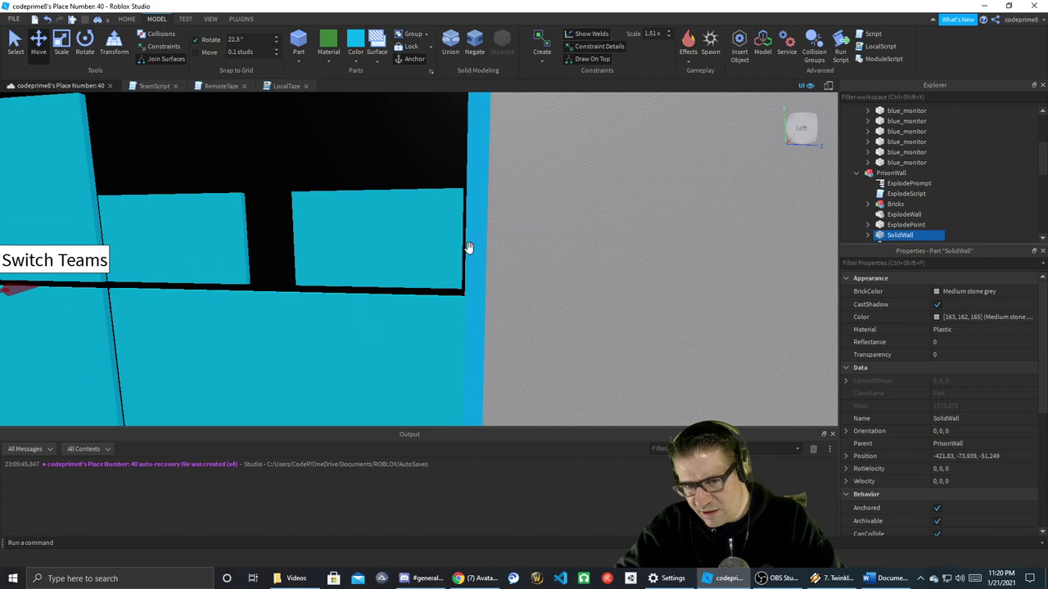
{"action": "left_click_drag", "start_coordinate": [510, 237], "coordinate": [518, 240]}
{"action": "left_click", "coordinate": [557, 290]}
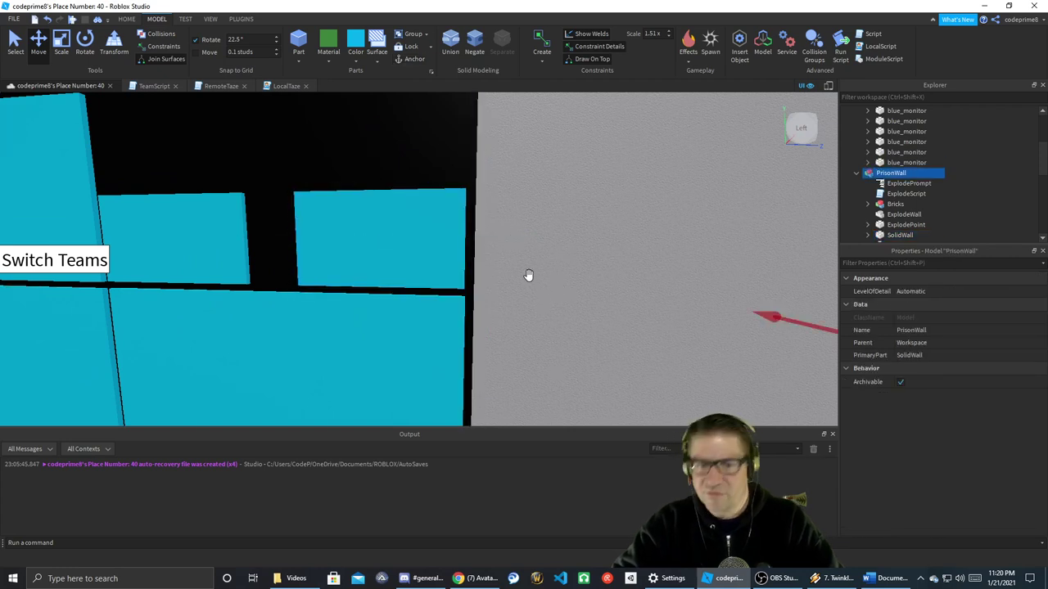
- Scale the facing edges of the two small monitors until only a thin black divider remains between them
{"action": "scroll", "coordinate": [335, 239], "scroll_direction": "down", "scroll_amount": 5}
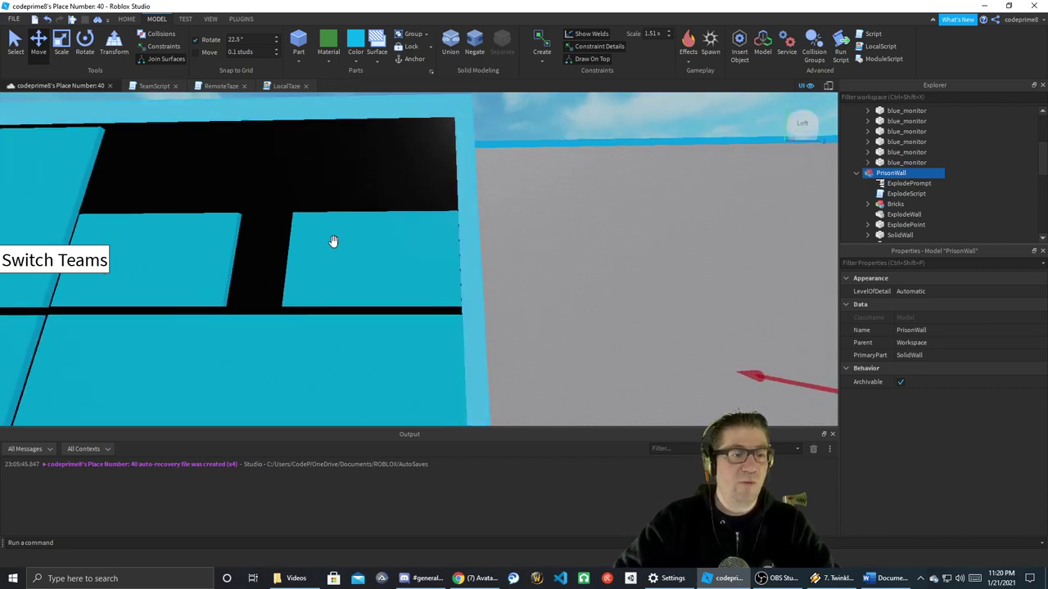
{"action": "left_click", "coordinate": [354, 228]}
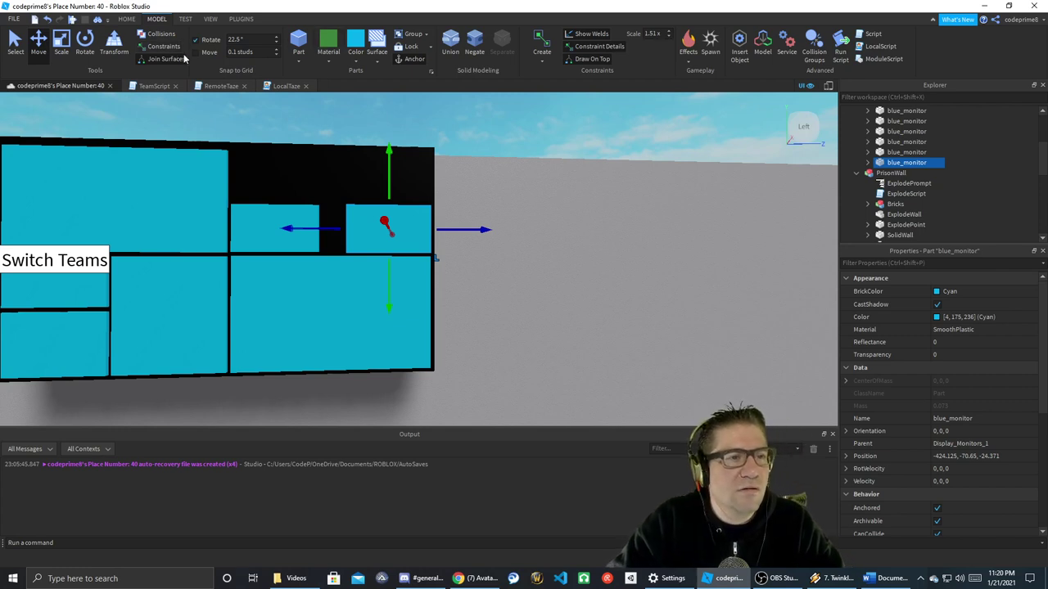
{"action": "left_click", "coordinate": [61, 39]}
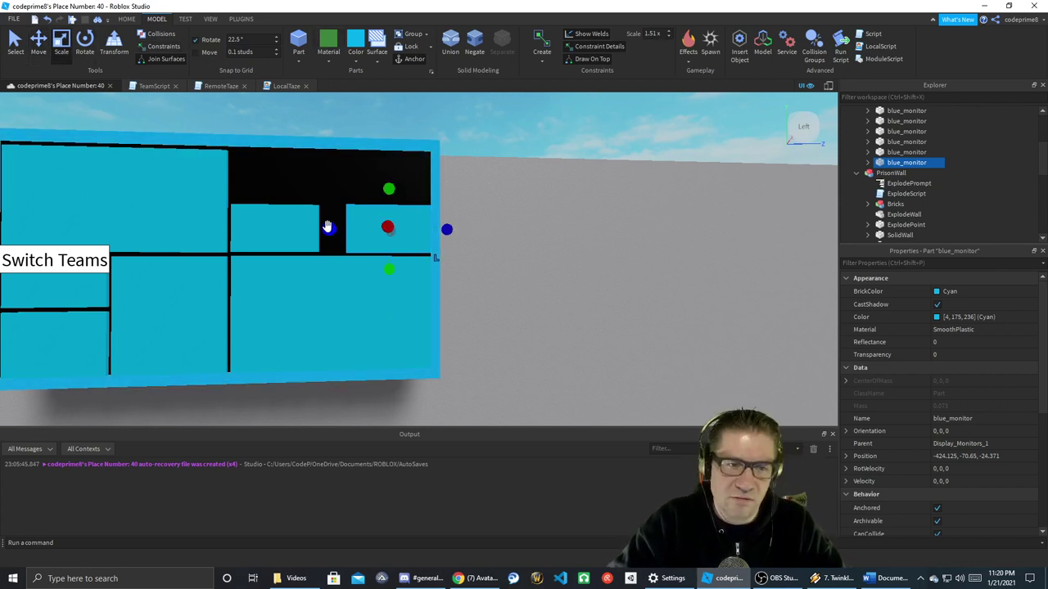
{"action": "left_click_drag", "start_coordinate": [321, 229], "coordinate": [354, 230]}
{"action": "left_click", "coordinate": [292, 234]}
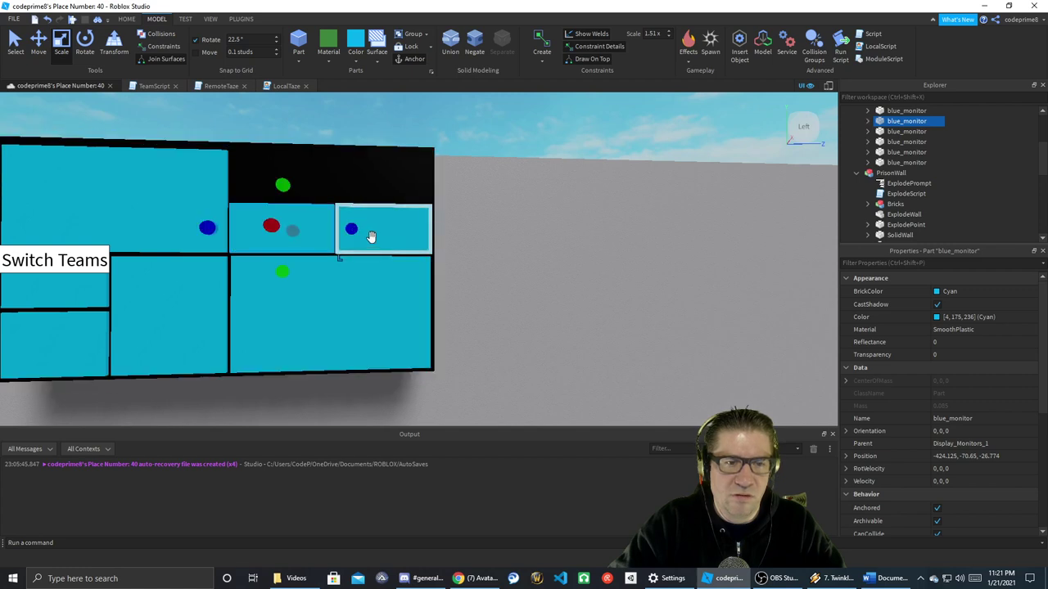
{"action": "left_click", "coordinate": [368, 235]}
{"action": "left_click_drag", "start_coordinate": [319, 229], "coordinate": [318, 228]}
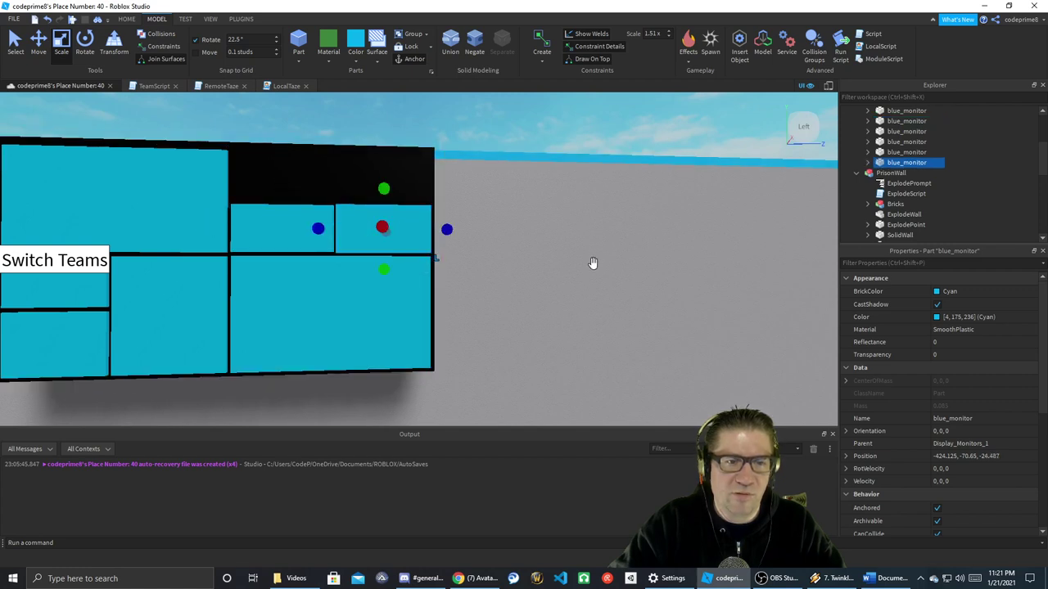
{"action": "left_click", "coordinate": [579, 269]}
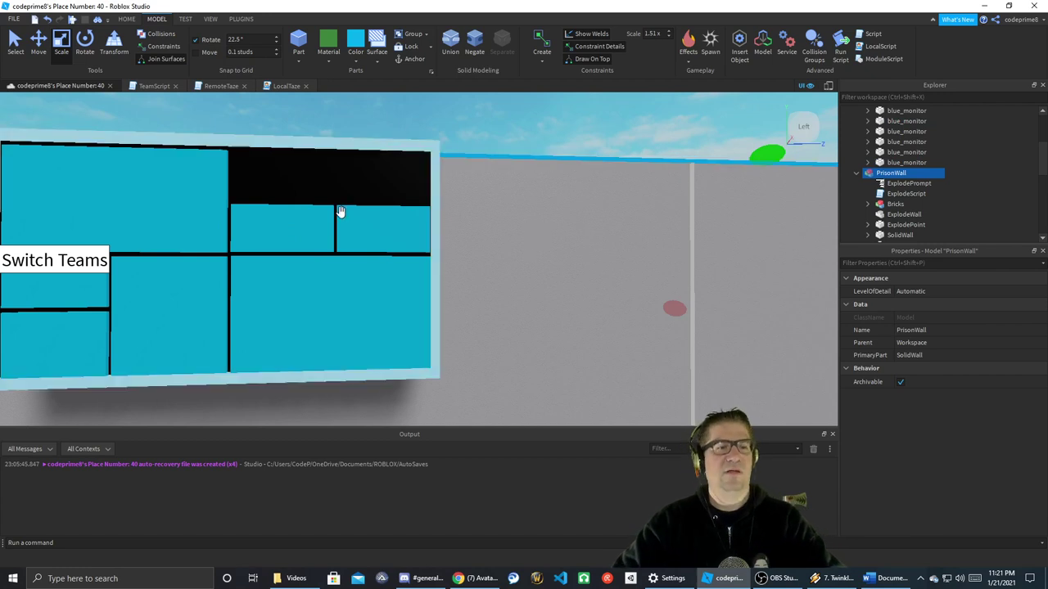
- Duplicate the two small monitors together and move the copies up into the empty row above them
{"action": "left_click", "coordinate": [276, 225]}
{"action": "left_click", "coordinate": [402, 226], "text": "ctrl"}
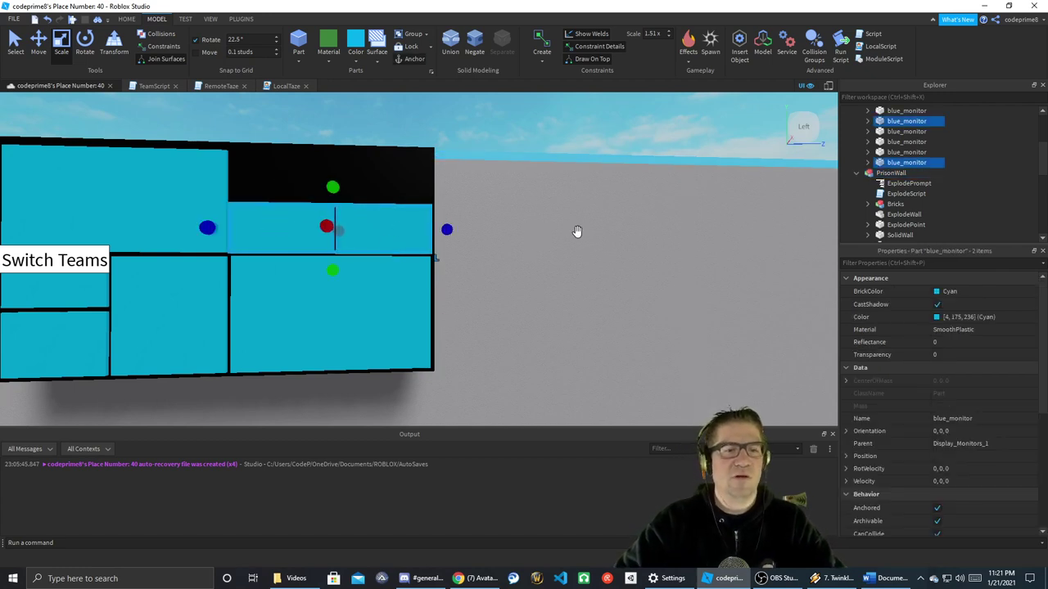
{"action": "key", "text": "ctrl+d"}
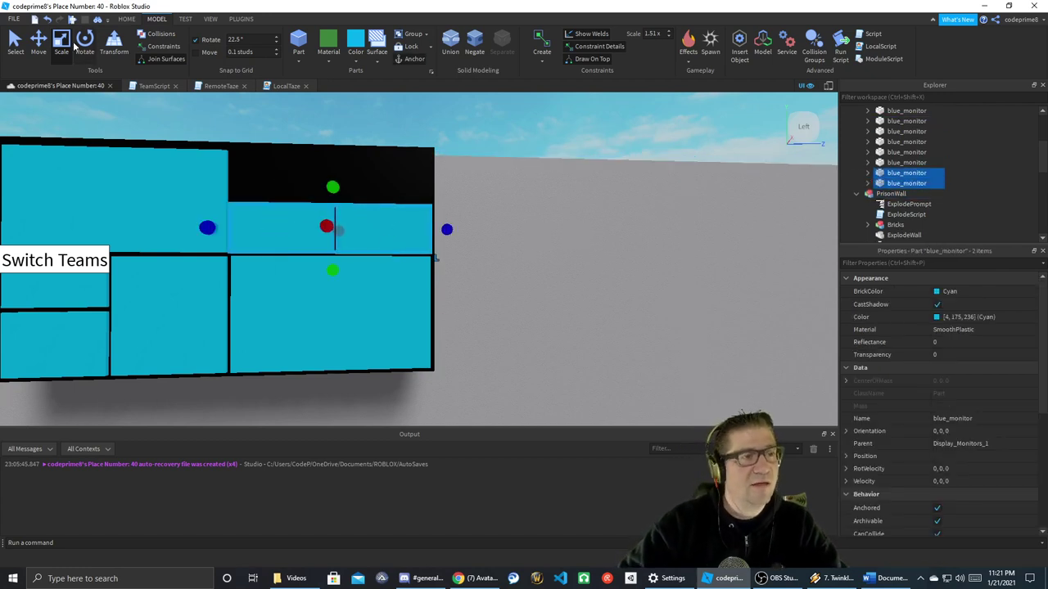
{"action": "left_click", "coordinate": [44, 46]}
{"action": "left_click_drag", "start_coordinate": [334, 292], "coordinate": [336, 241]}
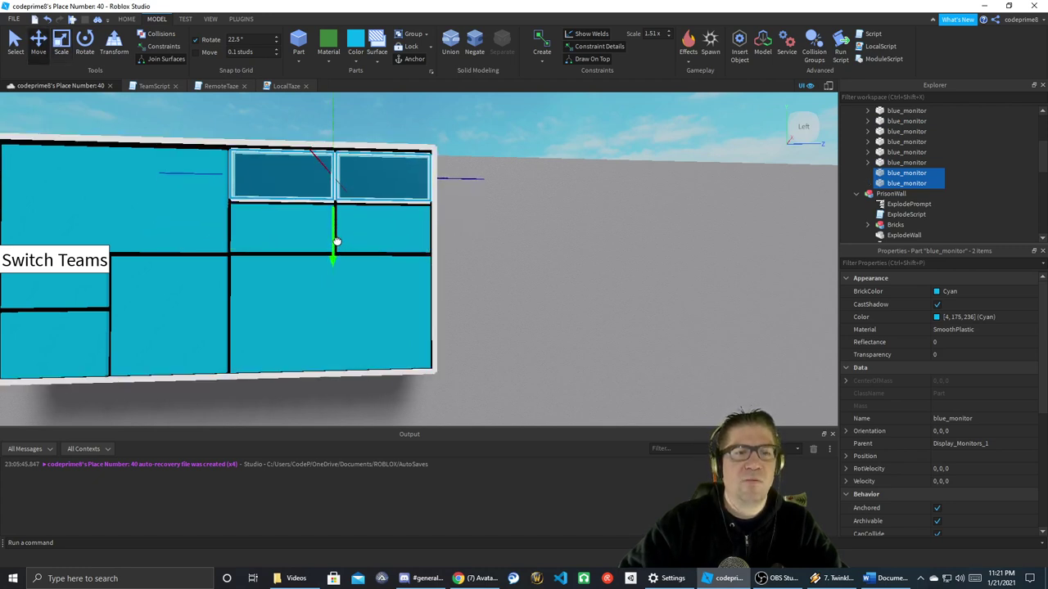
{"action": "left_click_drag", "start_coordinate": [335, 243], "coordinate": [334, 243]}
{"action": "left_click", "coordinate": [547, 254]}
- Compare the finished monitor layout with the reference picture in the Word document, then return to Roblox Studio
{"action": "right_click_drag", "start_coordinate": [450, 326], "coordinate": [447, 324]}
{"action": "scroll", "coordinate": [447, 323], "scroll_direction": "down", "scroll_amount": 5}
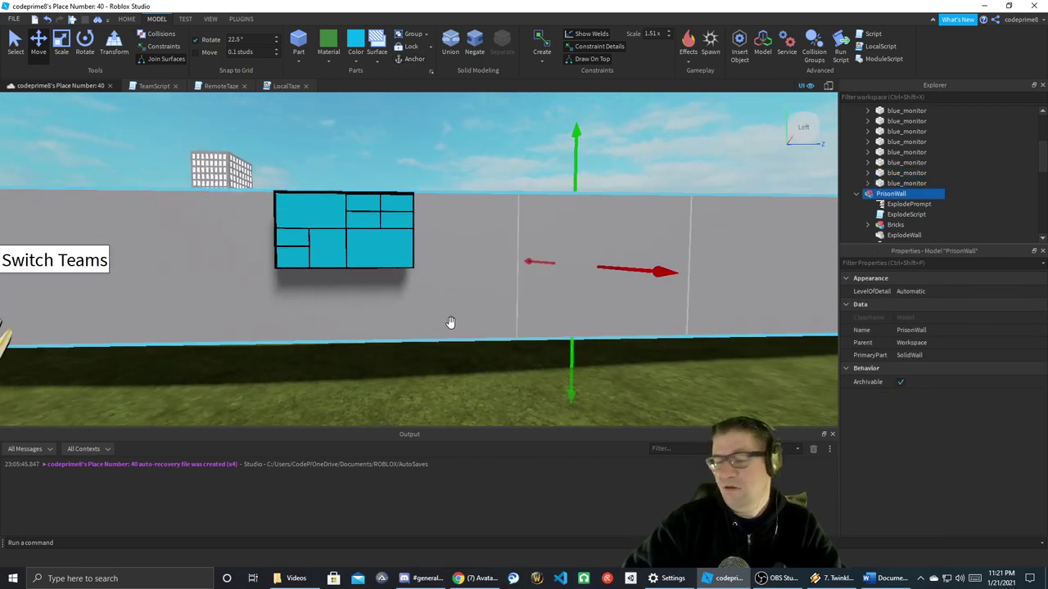
{"action": "left_click_drag", "start_coordinate": [1047, 169], "coordinate": [1047, 168]}
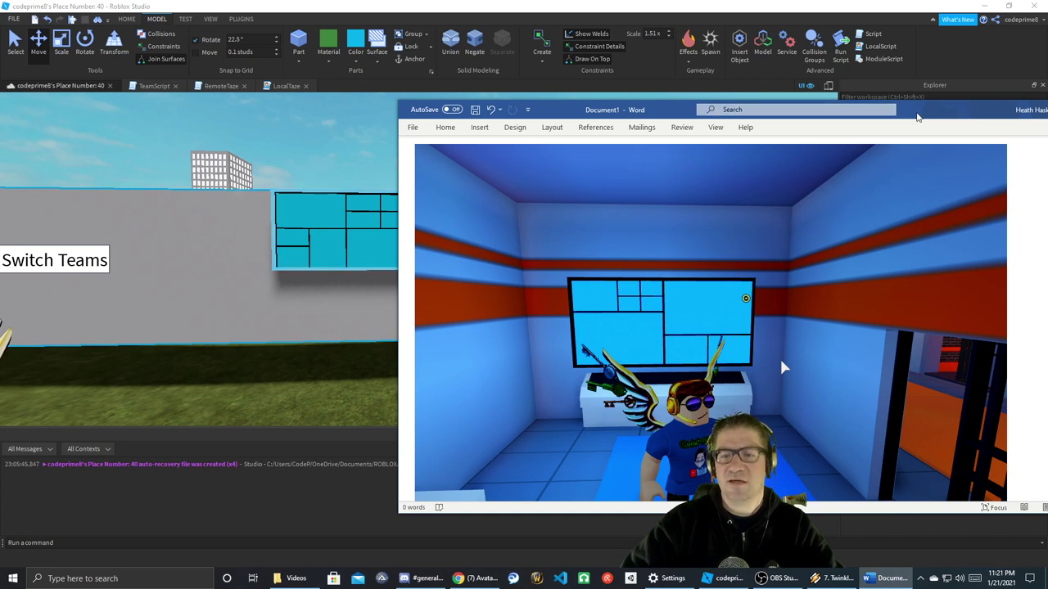
{"action": "left_click_drag", "start_coordinate": [917, 118], "coordinate": [1047, 123]}
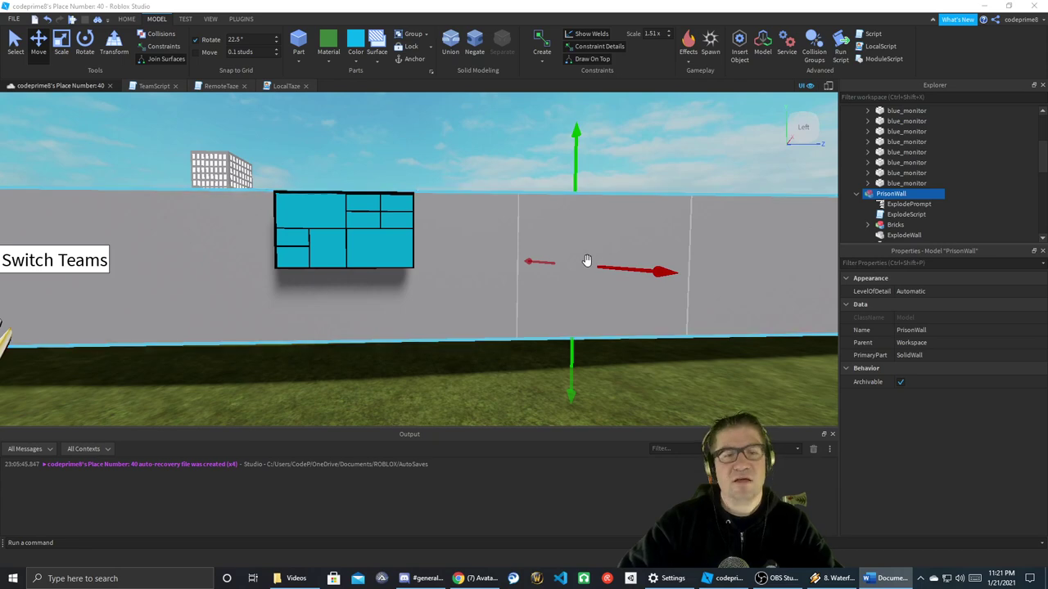
{"action": "left_click", "coordinate": [525, 145]}
- Playtest the place, view the monitor display on the wall from the character's position, and stop the test
{"action": "right_click_drag", "start_coordinate": [464, 212], "coordinate": [465, 212]}
{"action": "key", "text": "shift+F5"}
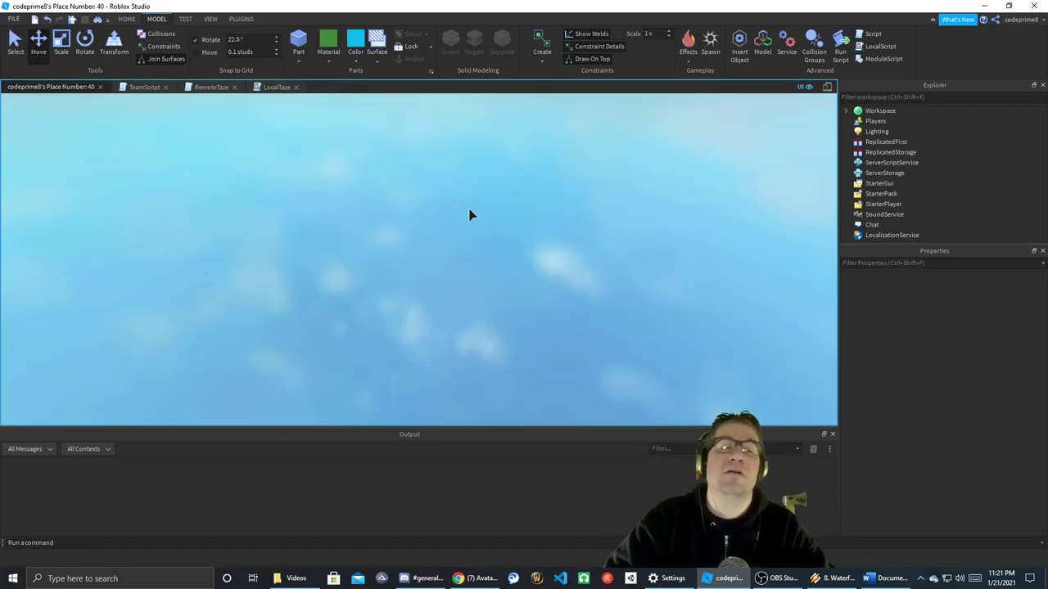
{"action": "key", "text": "F5"}
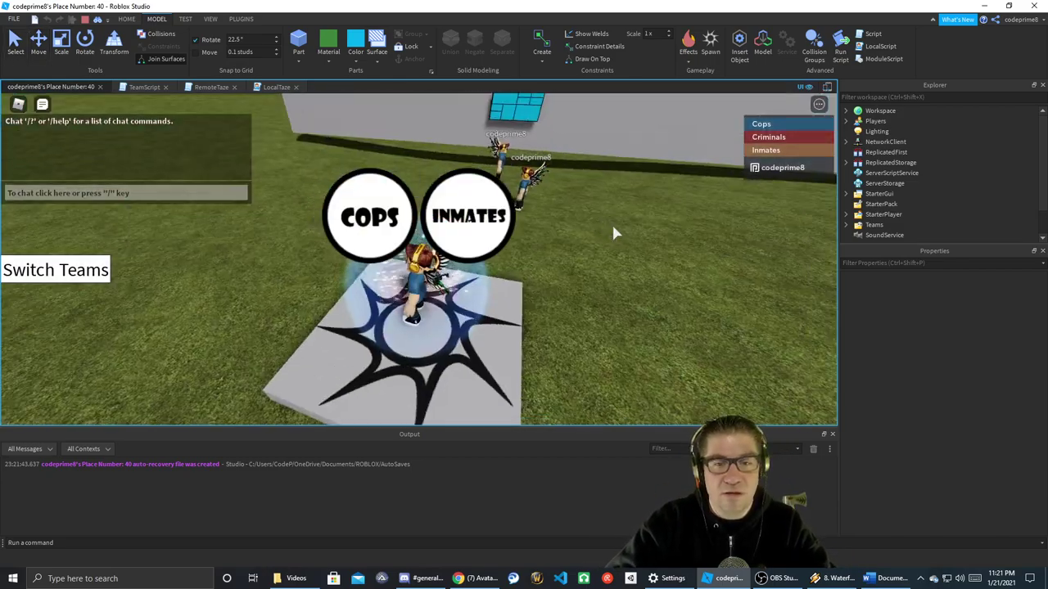
{"action": "key", "text": "w"}
{"action": "right_click_drag", "start_coordinate": [613, 227], "coordinate": [614, 227]}
{"action": "key", "text": "s"}
{"action": "key", "text": "w"}
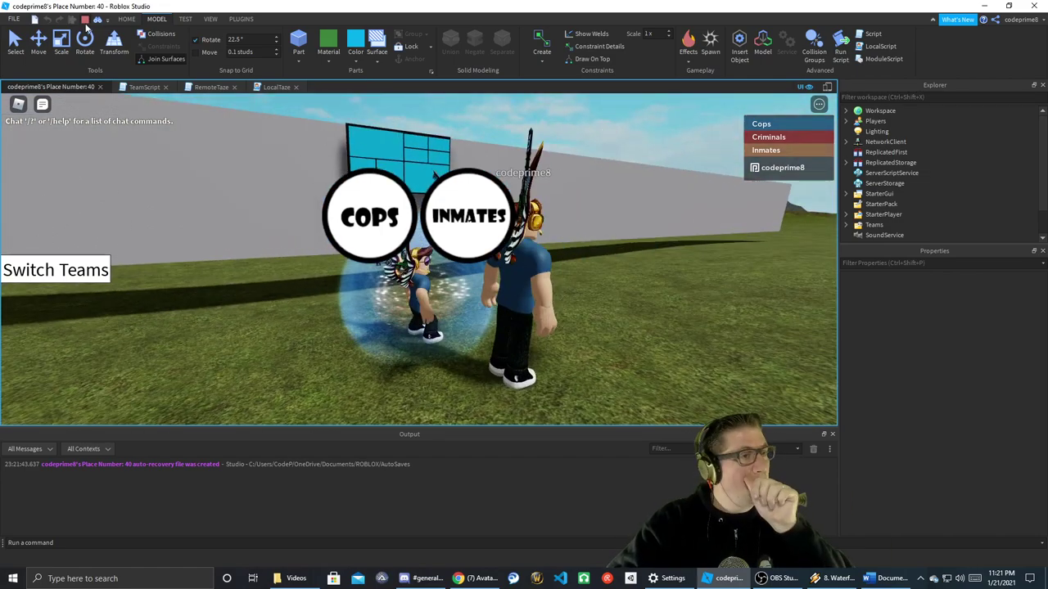
{"action": "left_click", "coordinate": [85, 18]}
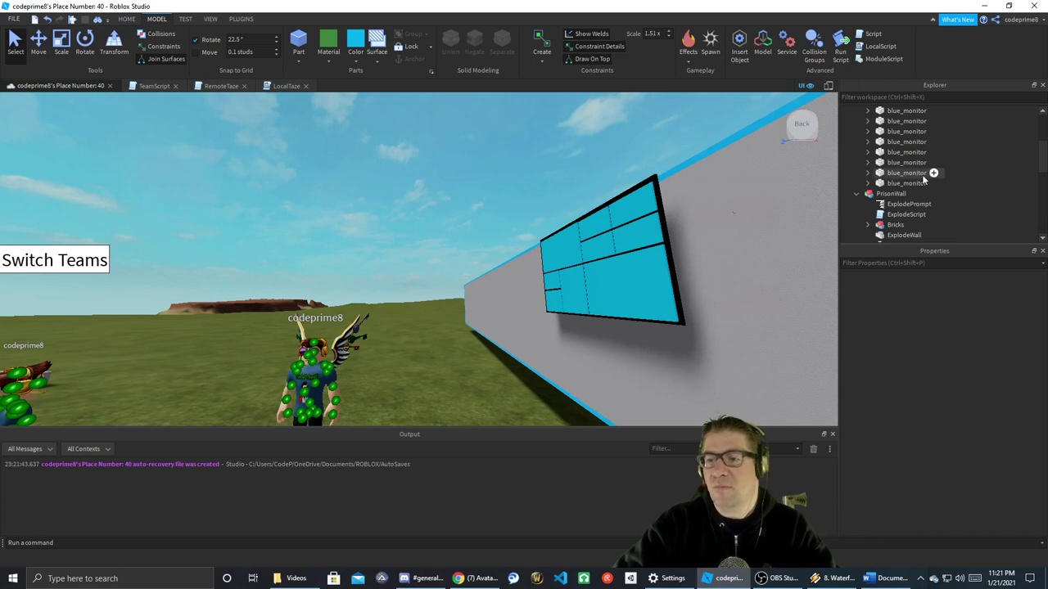
- Collapse the PrisonWall and Display_Monitors_1 models in the hierarchy and move Display_Monitors_1 into ServerStorage
{"action": "left_click", "coordinate": [857, 194]}
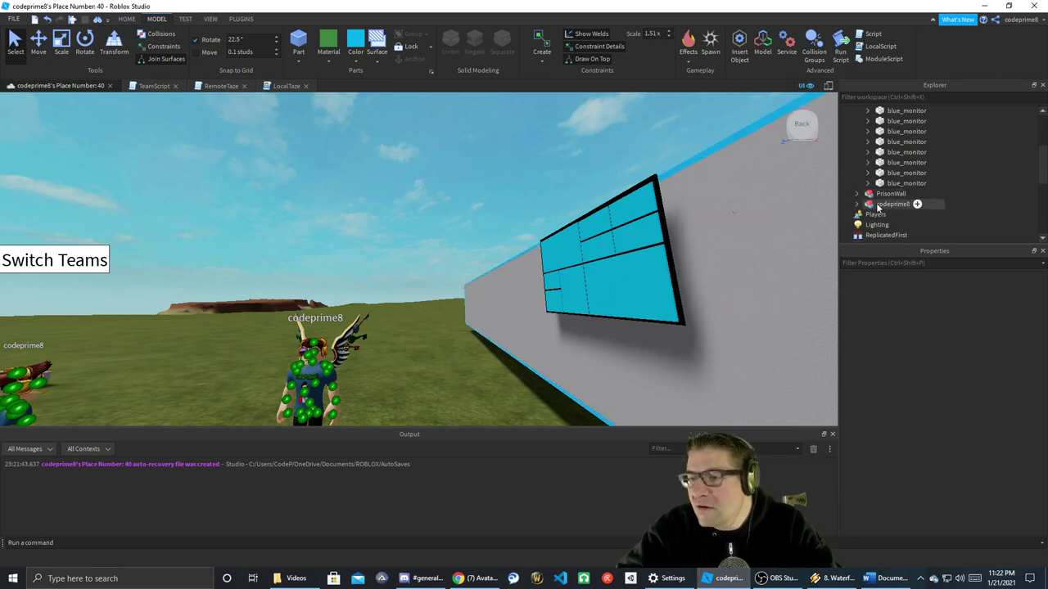
{"action": "scroll", "coordinate": [927, 187], "scroll_direction": "up", "scroll_amount": 5}
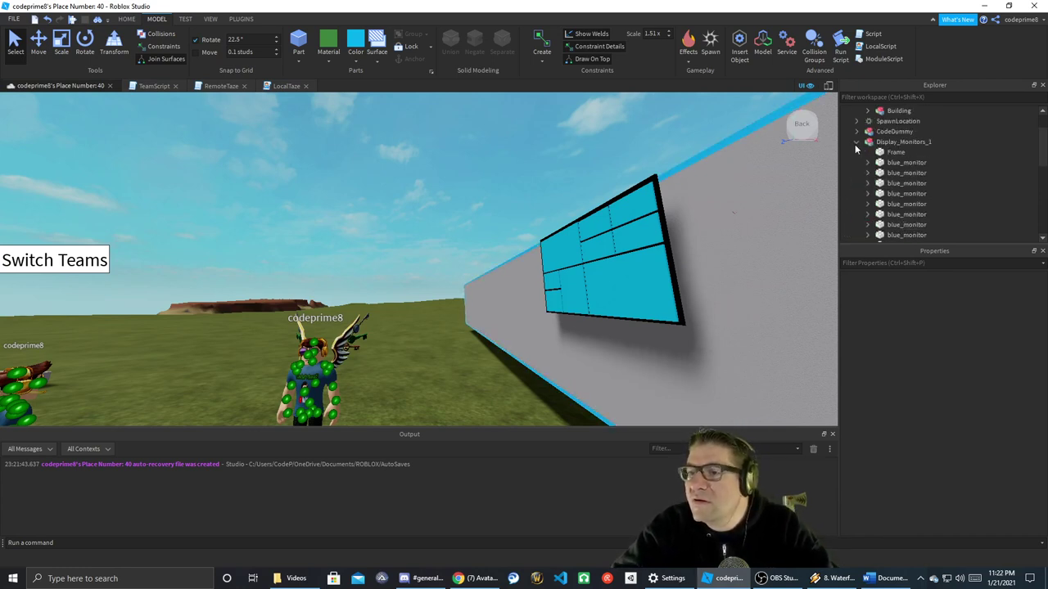
{"action": "left_click", "coordinate": [856, 142]}
{"action": "left_click", "coordinate": [901, 142]}
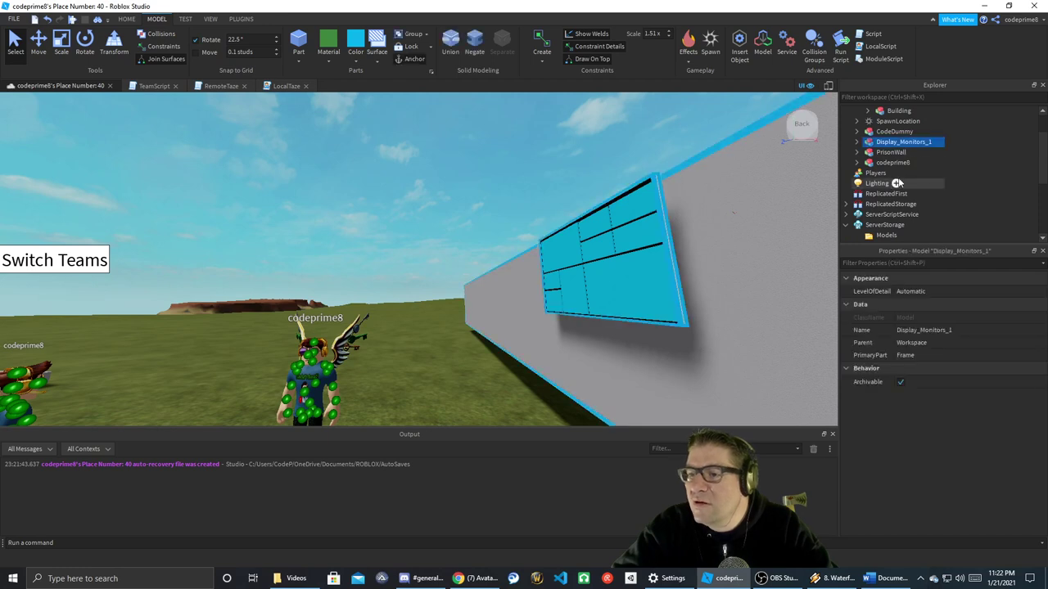
{"action": "left_click_drag", "start_coordinate": [900, 143], "coordinate": [888, 225]}
{"action": "right_click_drag", "start_coordinate": [556, 311], "coordinate": [557, 313]}
- Copy the stored Display_Monitors_1 model and paste it into Workspace
{"action": "scroll", "coordinate": [557, 313], "scroll_direction": "down", "scroll_amount": 5}
{"action": "right_click", "coordinate": [880, 225]}
{"action": "left_click", "coordinate": [908, 243]}
{"action": "scroll", "coordinate": [900, 164], "scroll_direction": "up", "scroll_amount": 5}
{"action": "left_click", "coordinate": [869, 110]}
{"action": "right_click", "coordinate": [875, 110]}
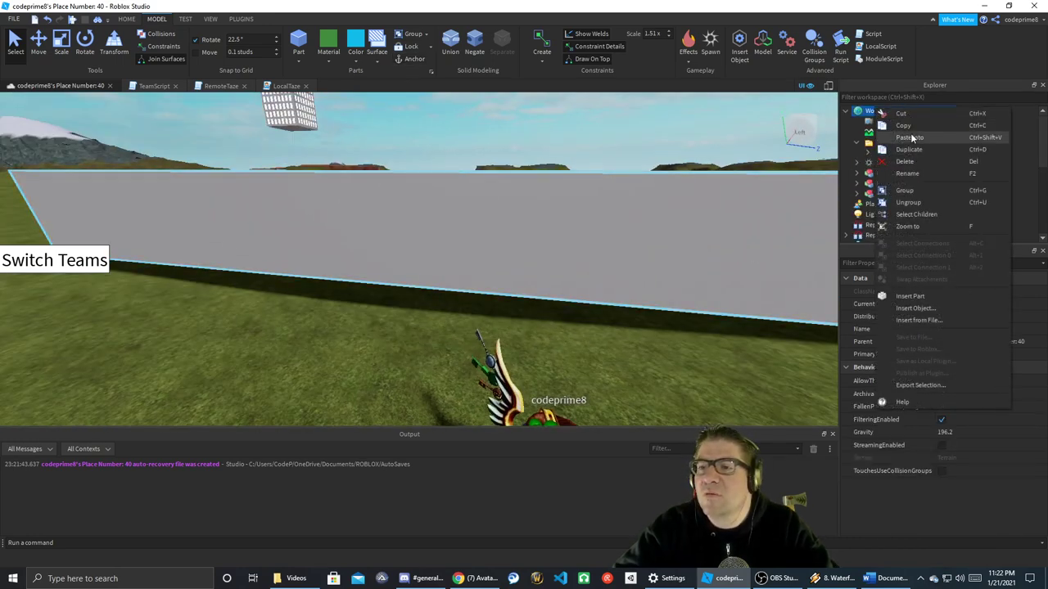
{"action": "left_click", "coordinate": [912, 137]}
- Place the Display_Monitors_1 model on the prison wall and duplicate it into a row of three displays side by side
{"action": "left_click_drag", "start_coordinate": [508, 226], "coordinate": [590, 223]}
{"action": "key", "text": "ctrl+d"}
{"action": "key", "text": "ctrl+d"}
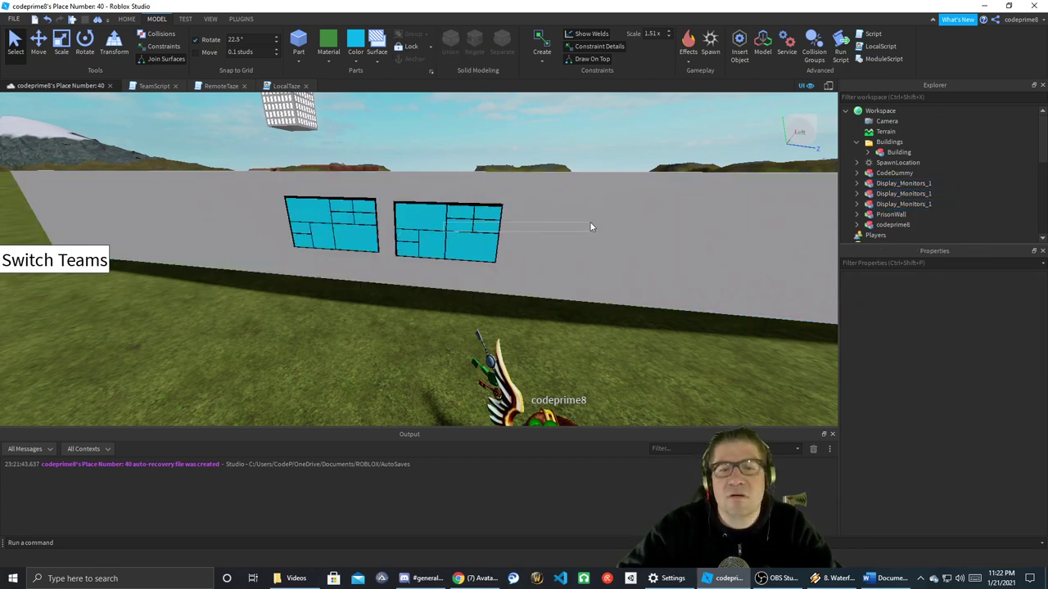
{"action": "left_click", "coordinate": [434, 240]}
{"action": "key", "text": "ctrl+d"}
{"action": "left_click_drag", "start_coordinate": [433, 241], "coordinate": [582, 239]}
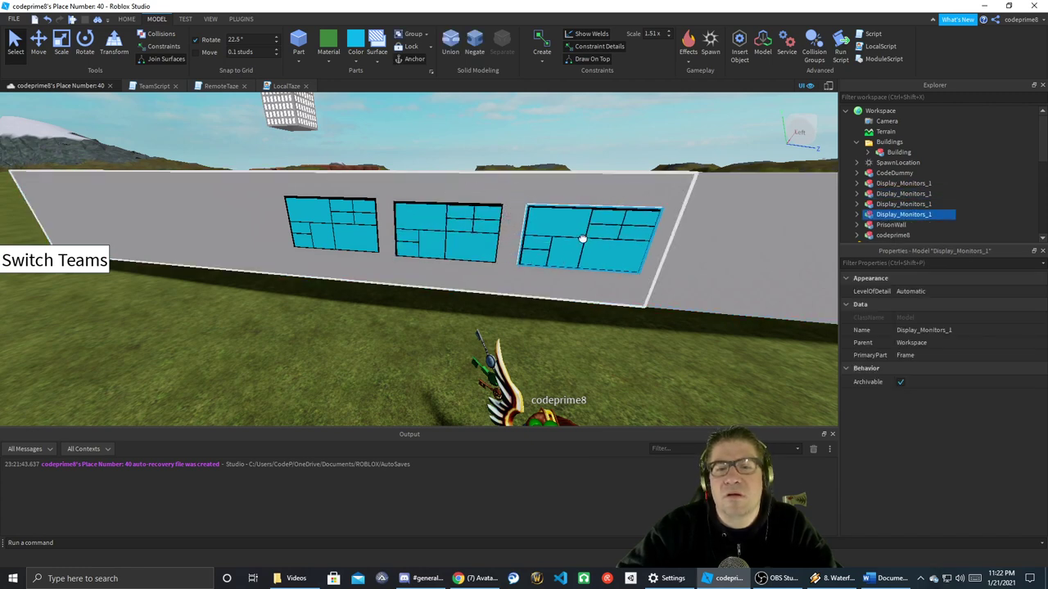
{"action": "left_click_drag", "start_coordinate": [607, 281], "coordinate": [620, 298]}
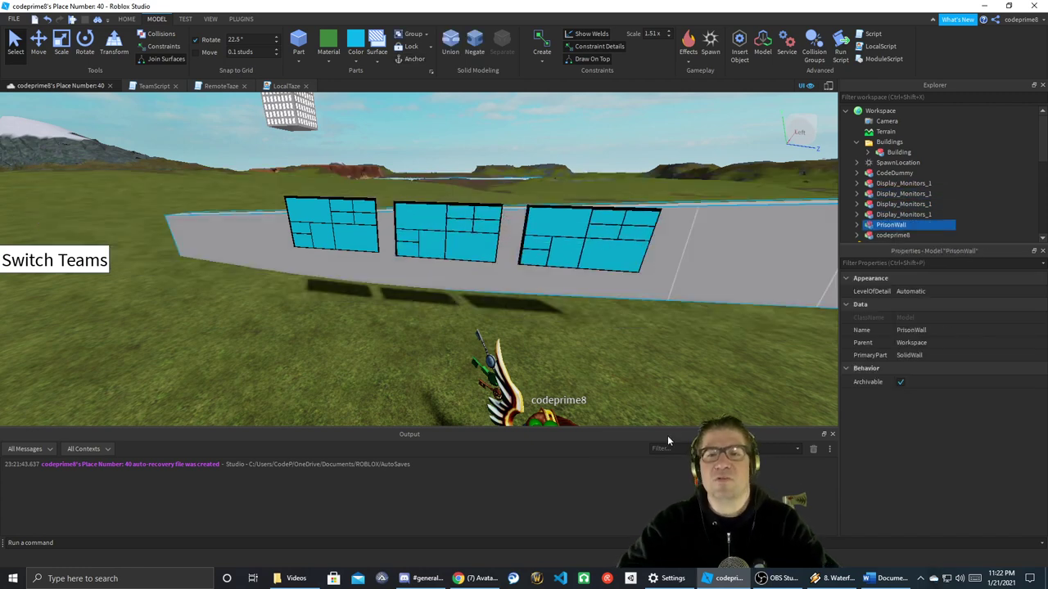
{"action": "right_click_drag", "start_coordinate": [698, 397], "coordinate": [698, 397]}
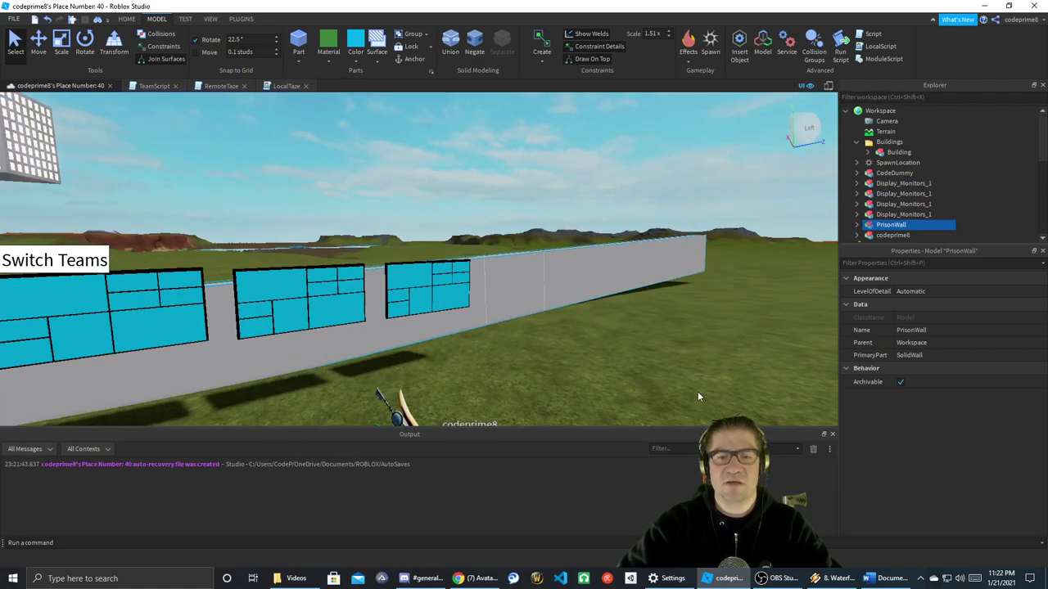
- Undo the placing, duplicating and pasting of the Display_Monitors_1 copies, leaving only the bare prison wall in Workspace
{"action": "key", "text": "ctrl+z"}
{"action": "key", "text": "ctrl+z"}
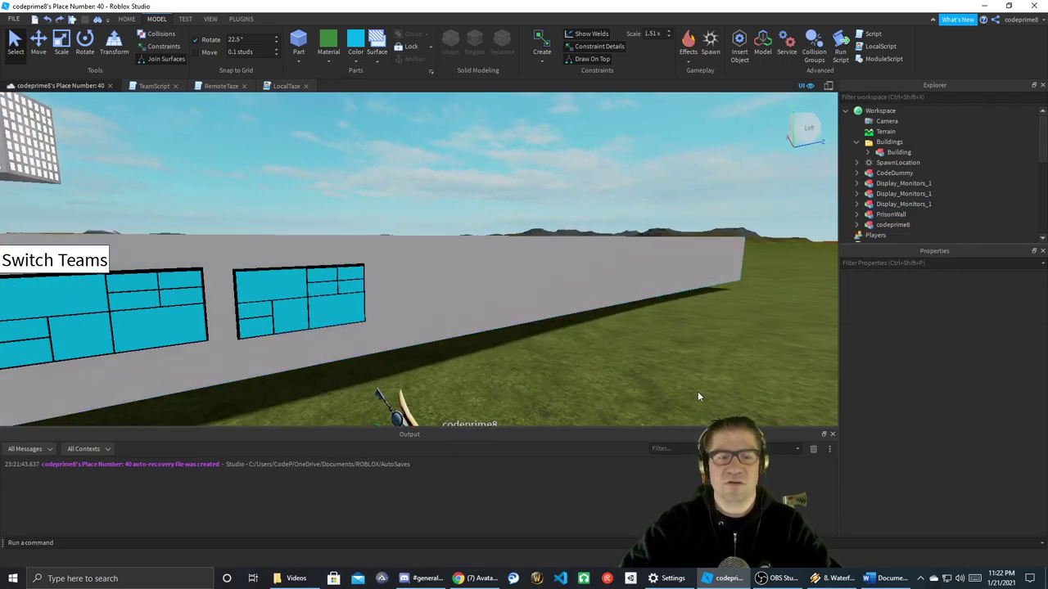
{"action": "key", "text": "ctrl+z"}
{"action": "key", "text": "ctrl+z"}
{"action": "key", "text": "ctrl+z"}
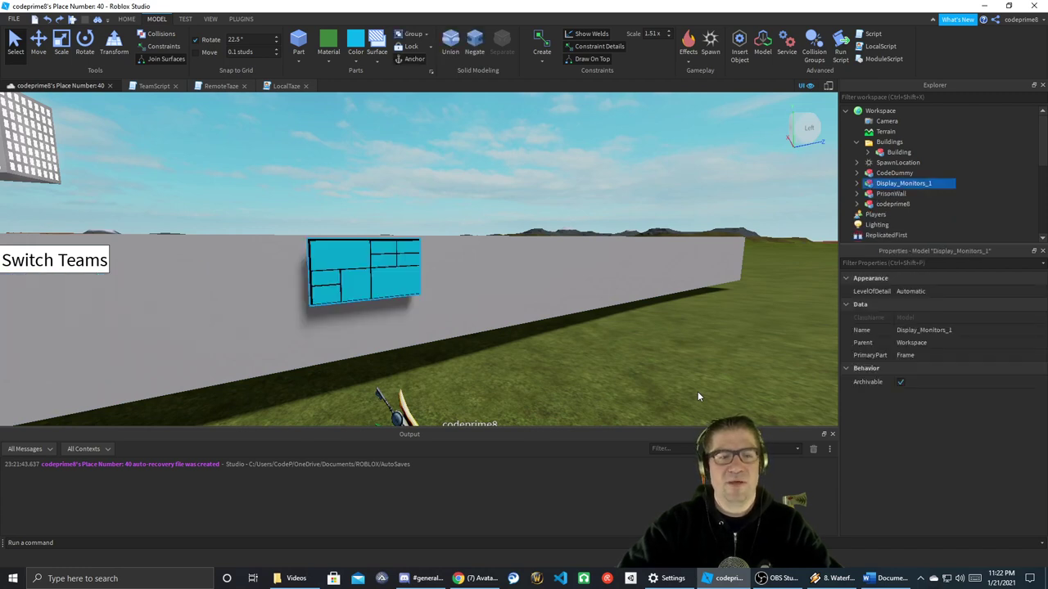
{"action": "key", "text": "ctrl+z"}
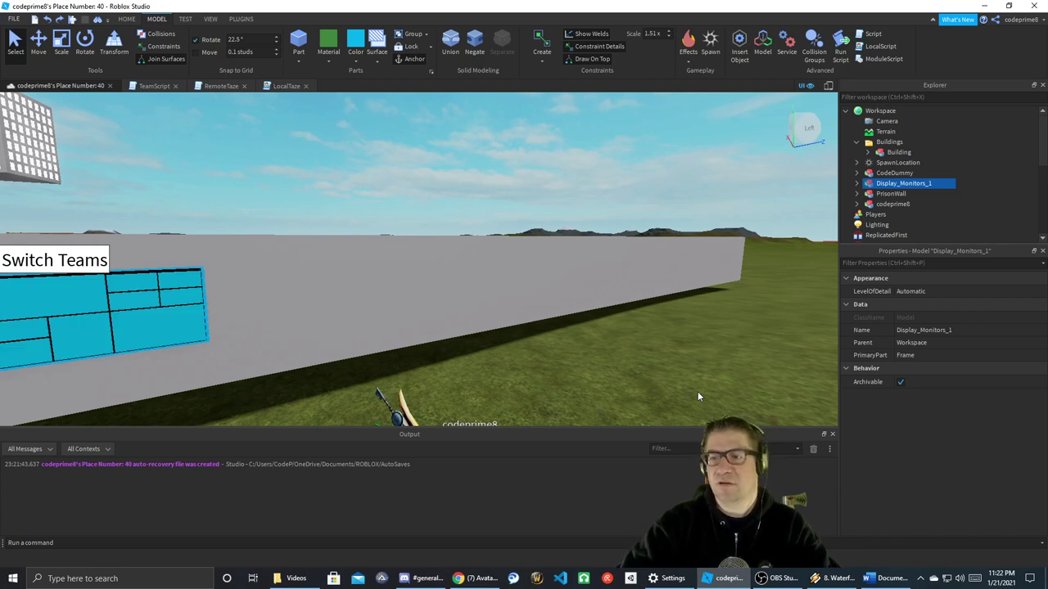
{"action": "key", "text": "ctrl+z"}
{"action": "key", "text": "ctrl+z"}
{"action": "left_click", "coordinate": [484, 257]}
{"action": "right_click_drag", "start_coordinate": [484, 257], "coordinate": [484, 257]}
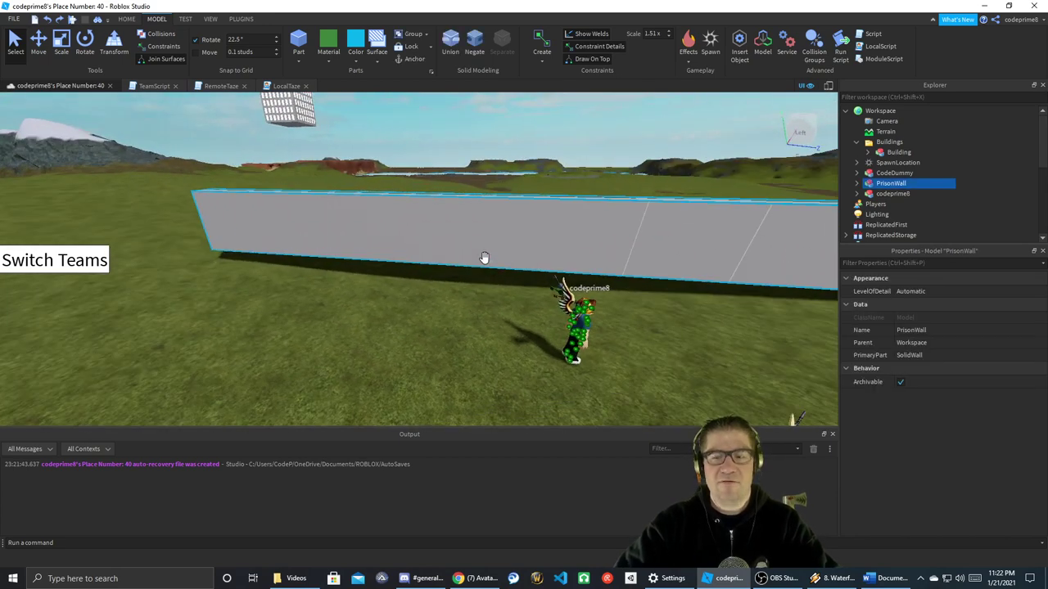
- Switch to the Word document, examine the wall colors and stripes in the reference picture, and return to Roblox Studio
{"action": "left_click_drag", "start_coordinate": [1047, 91], "coordinate": [596, 91]}
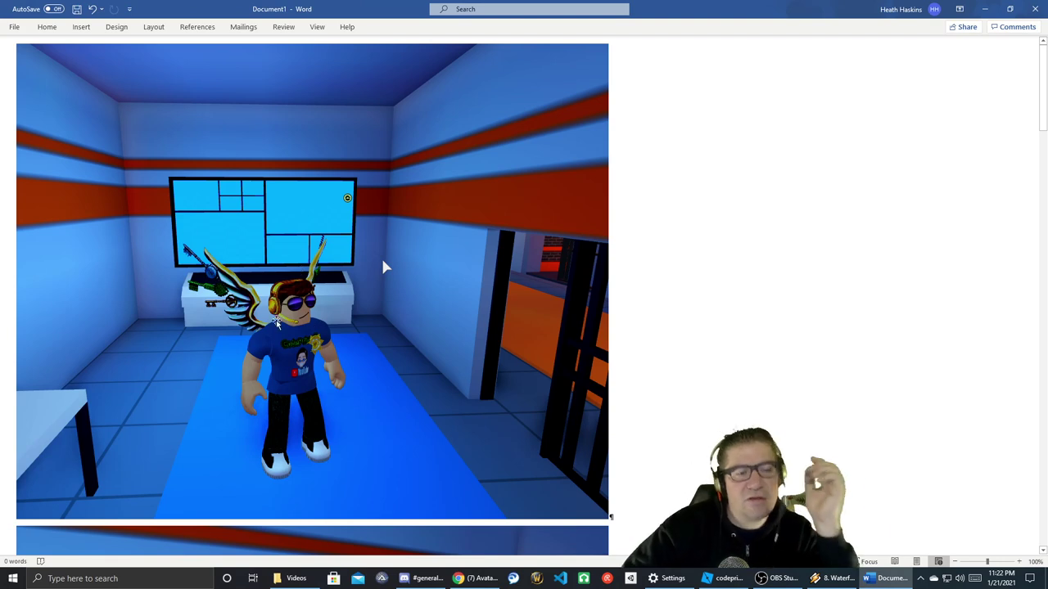
{"action": "right_click_drag", "start_coordinate": [319, 297], "coordinate": [332, 316]}
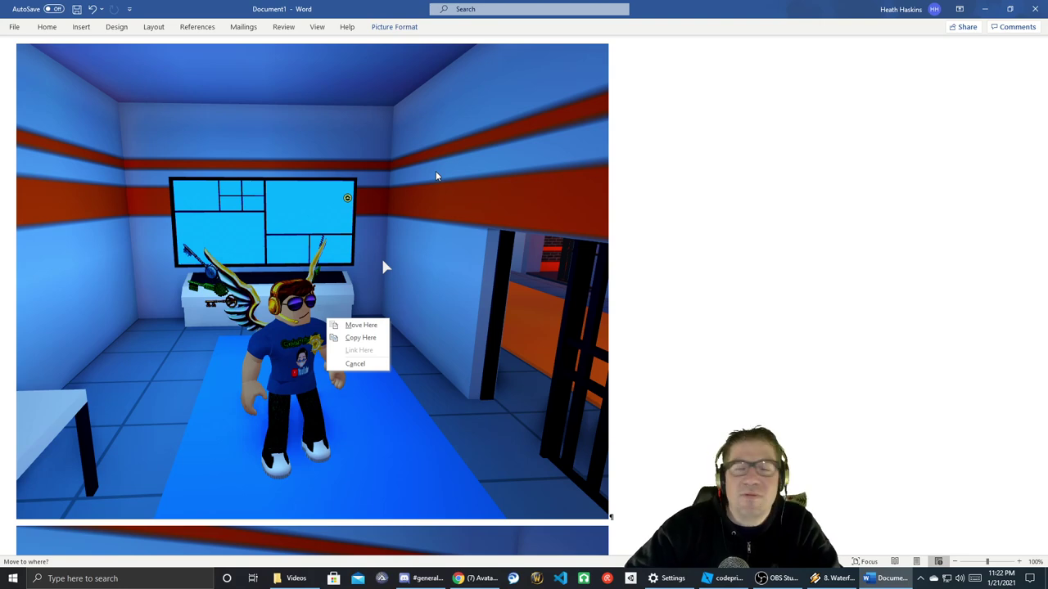
{"action": "left_click_drag", "start_coordinate": [723, 10], "coordinate": [1047, 181]}
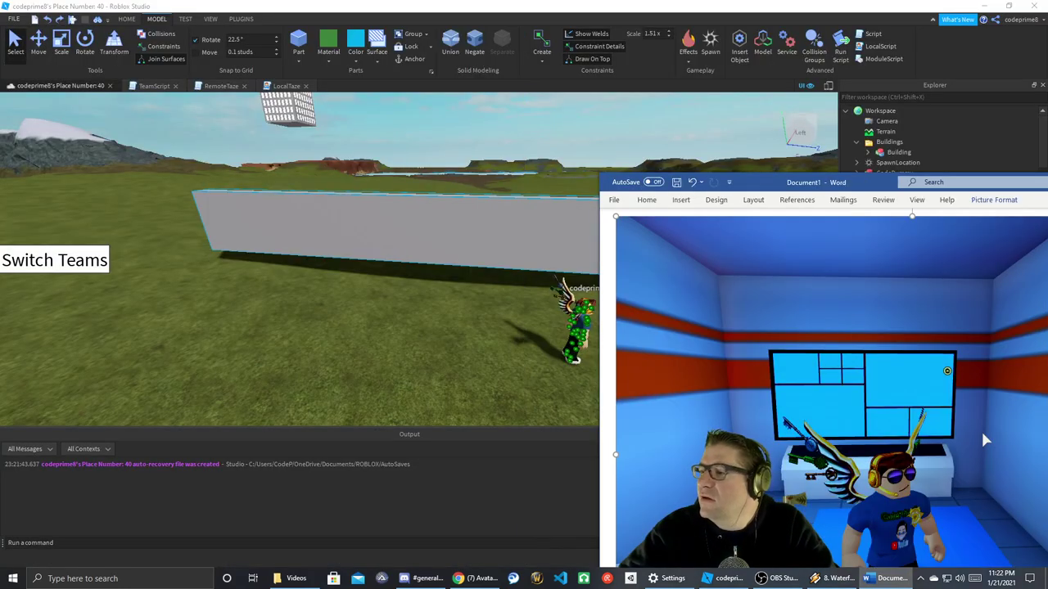
{"action": "key", "text": "super+Down"}
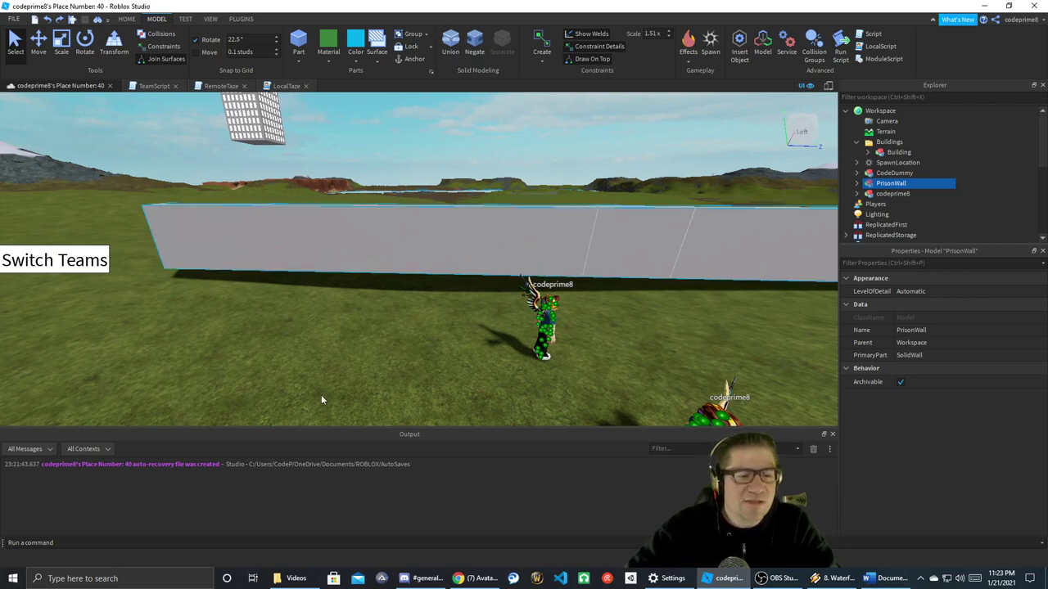
- Open GIMP and create a new image 1024 px wide and 1024 px high
{"action": "key", "text": "super"}
{"action": "type", "text": "gimp"}
{"action": "key", "text": "Return"}
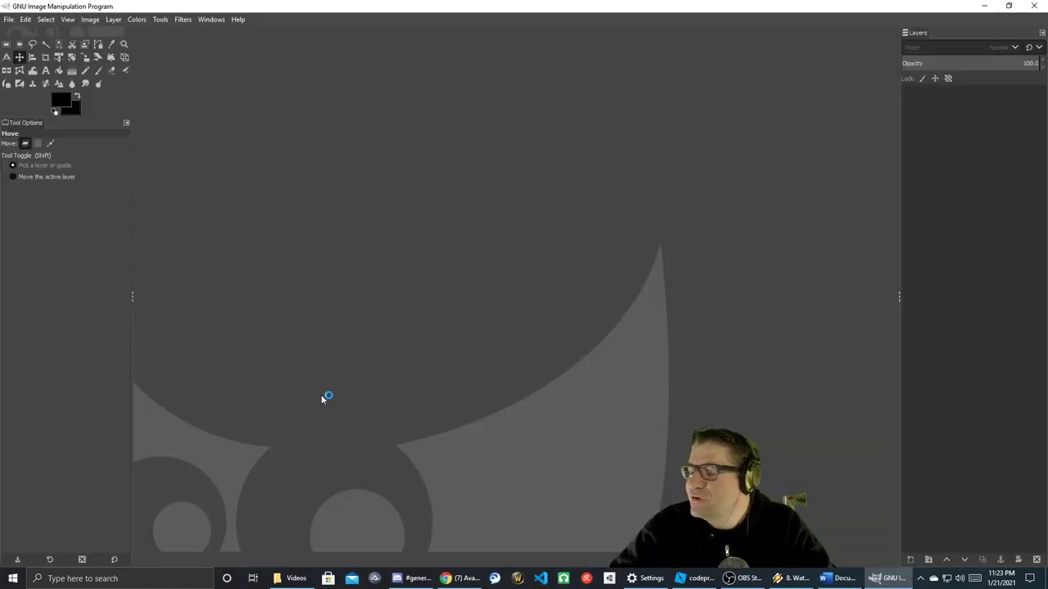
{"action": "left_click", "coordinate": [10, 19]}
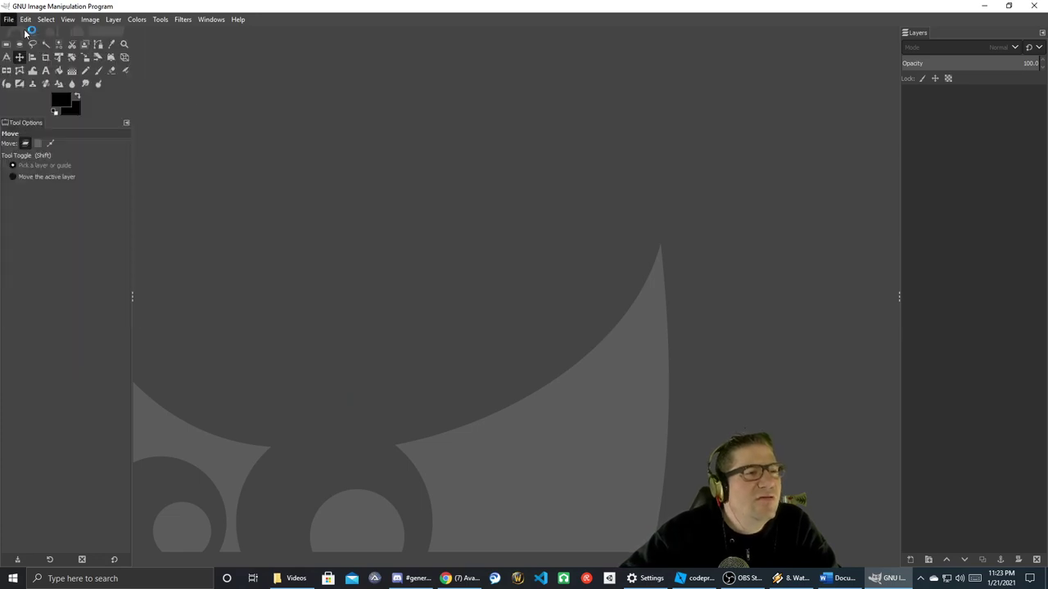
{"action": "left_click", "coordinate": [23, 34]}
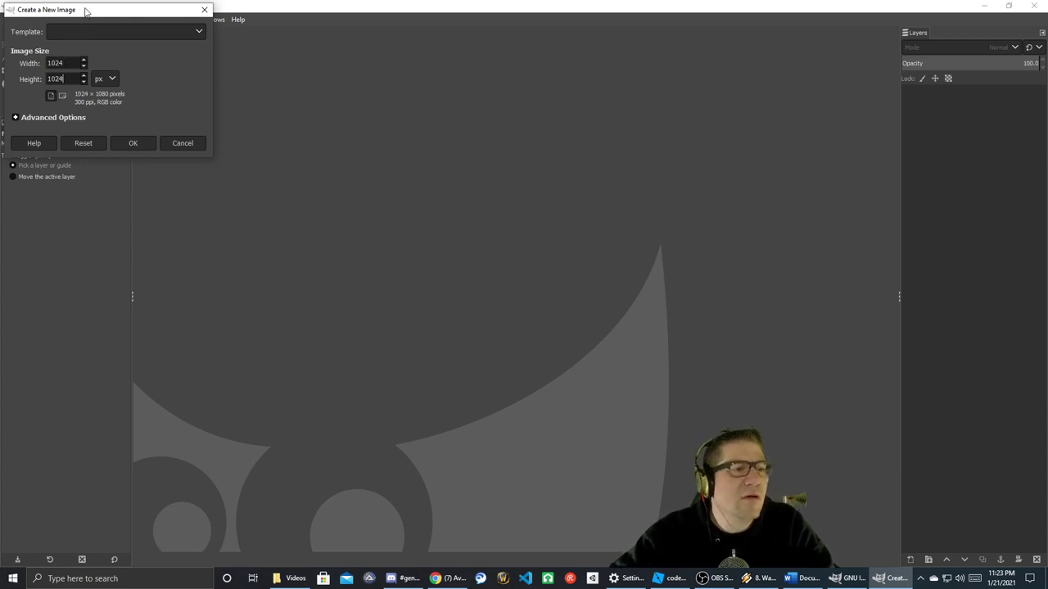
{"action": "left_click", "coordinate": [134, 142]}
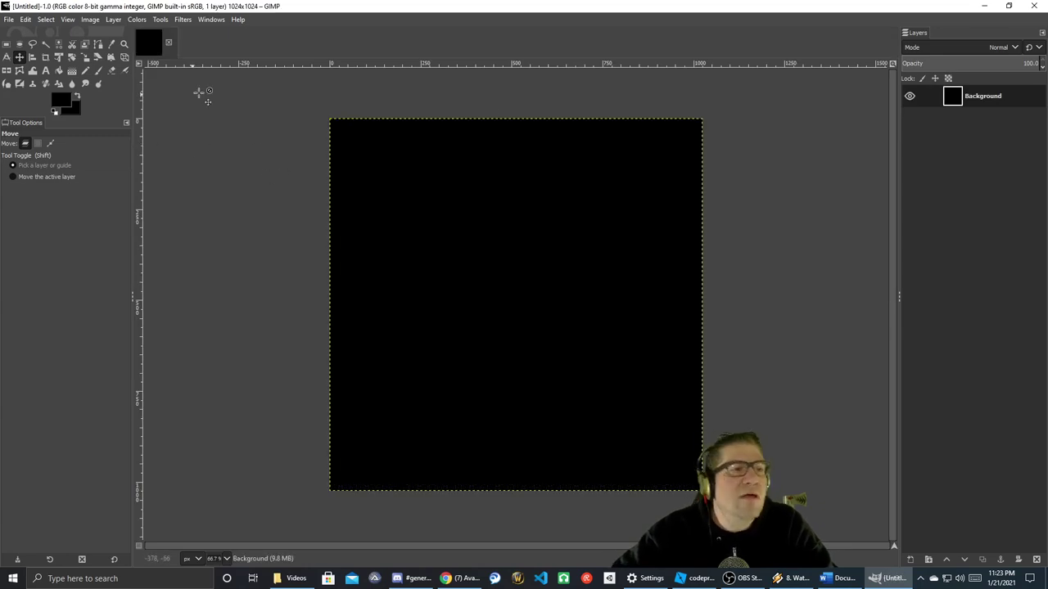
- Add an alpha channel to the Background layer, select the whole canvas and clear it to transparency
{"action": "right_click", "coordinate": [964, 96]}
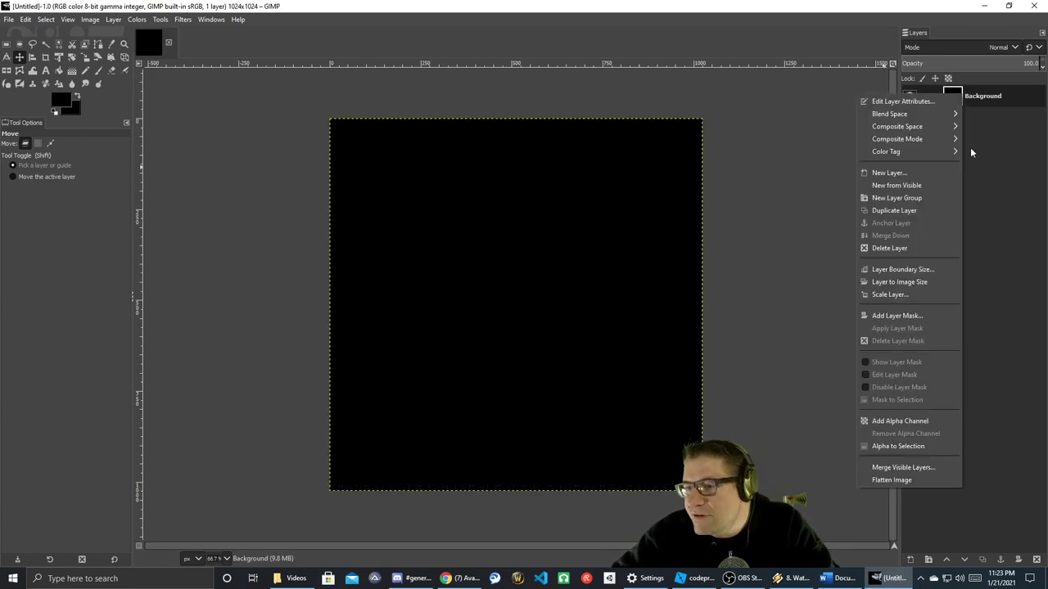
{"action": "left_click", "coordinate": [910, 423]}
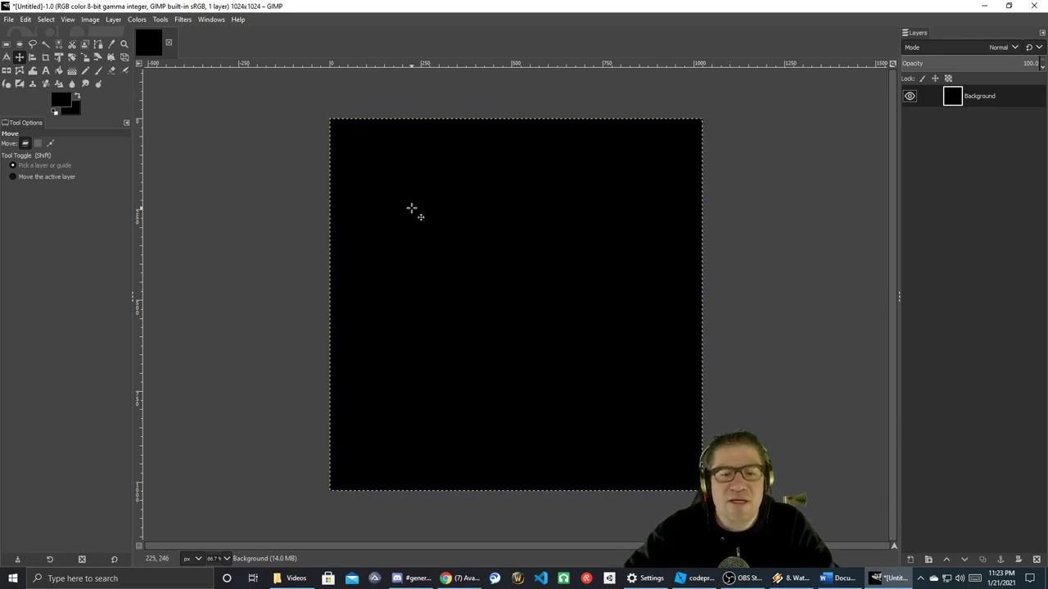
{"action": "left_click", "coordinate": [6, 45]}
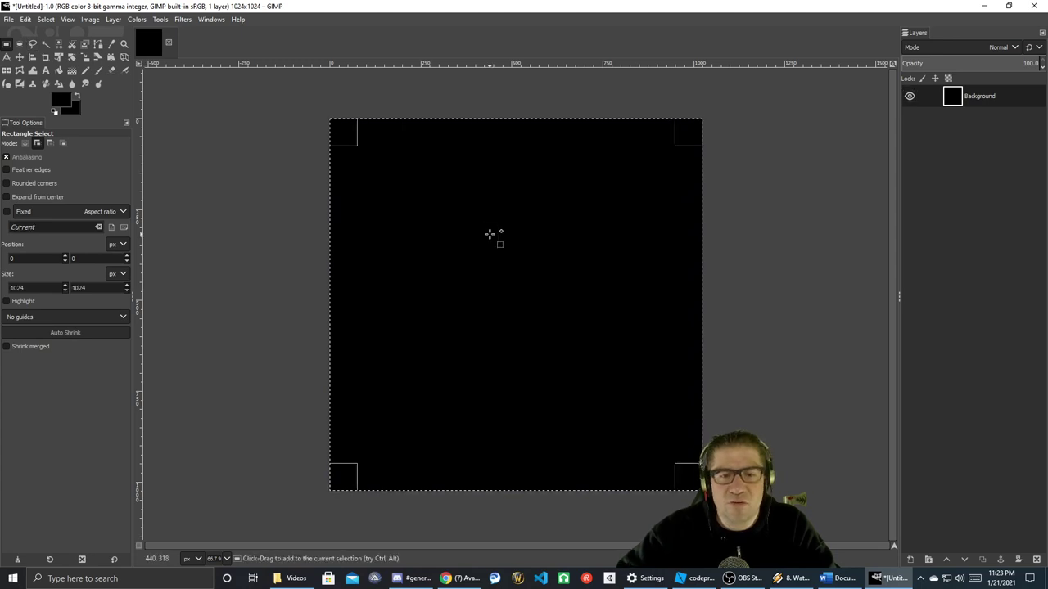
{"action": "key", "text": "Delete"}
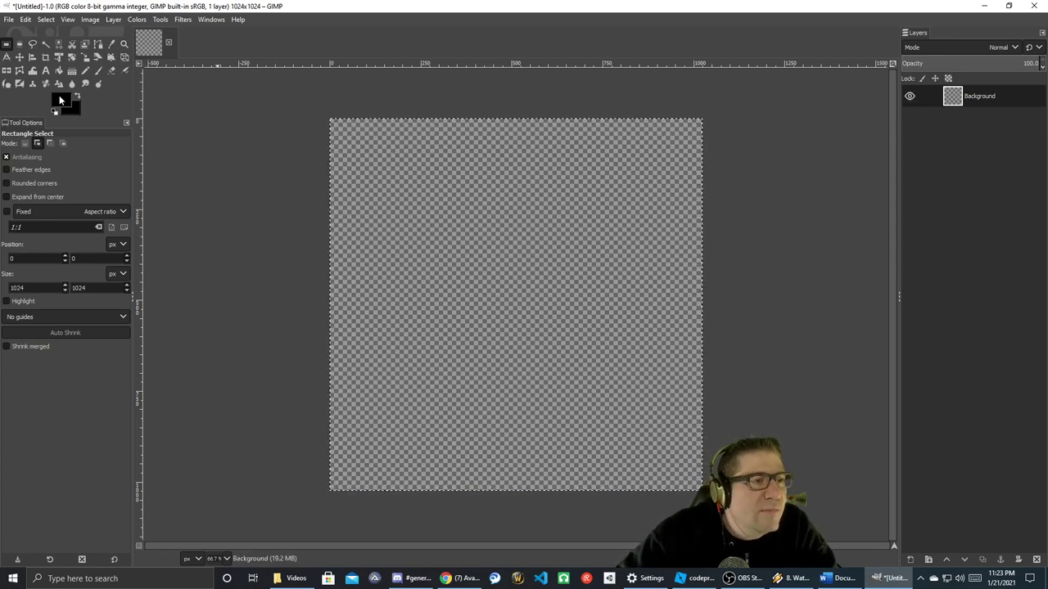
- Set the foreground color to tan (bda78e) and bucket-fill the entire canvas with it
{"action": "left_click", "coordinate": [60, 98]}
{"action": "left_click_drag", "start_coordinate": [44, 96], "coordinate": [2, 4]}
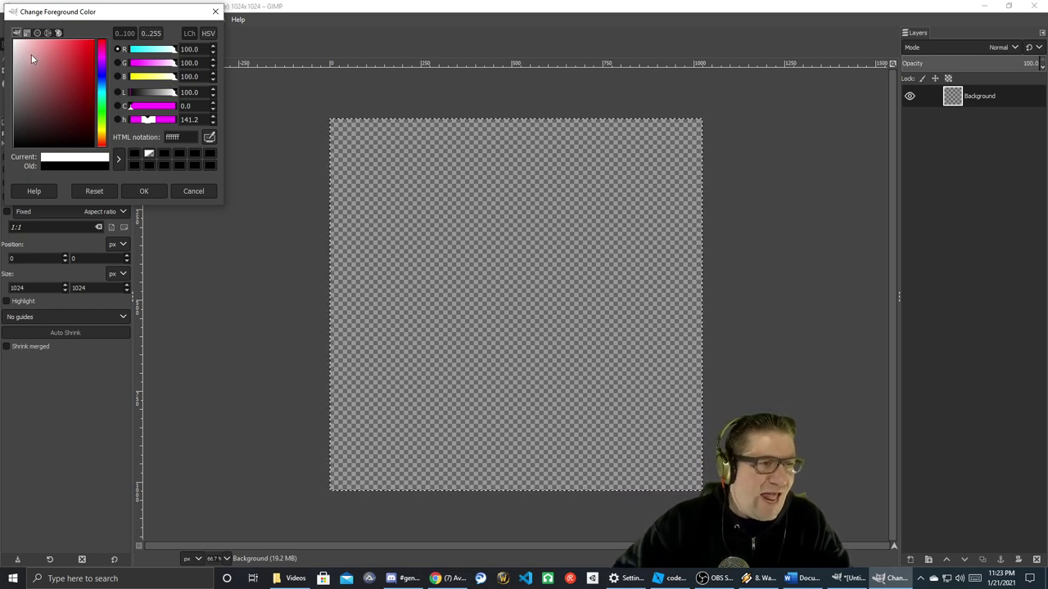
{"action": "left_click", "coordinate": [103, 129]}
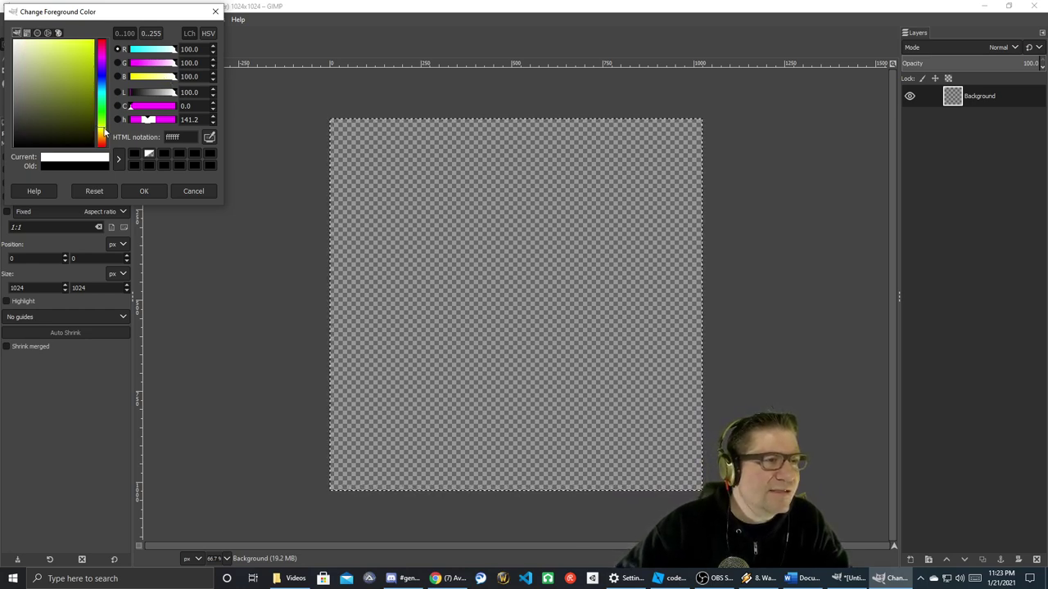
{"action": "left_click_drag", "start_coordinate": [14, 53], "coordinate": [41, 62]}
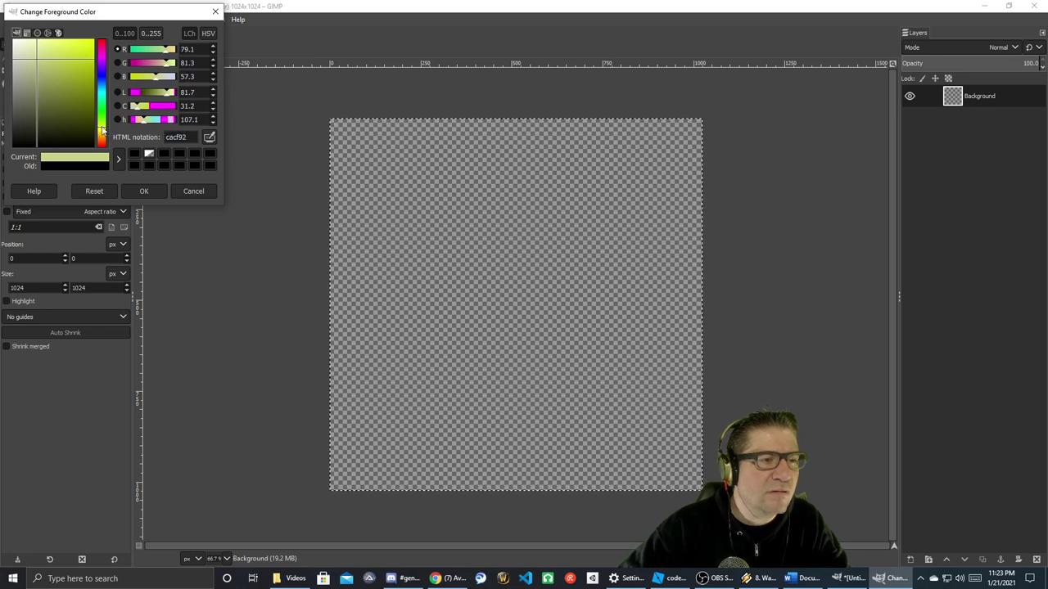
{"action": "left_click_drag", "start_coordinate": [101, 129], "coordinate": [103, 136]}
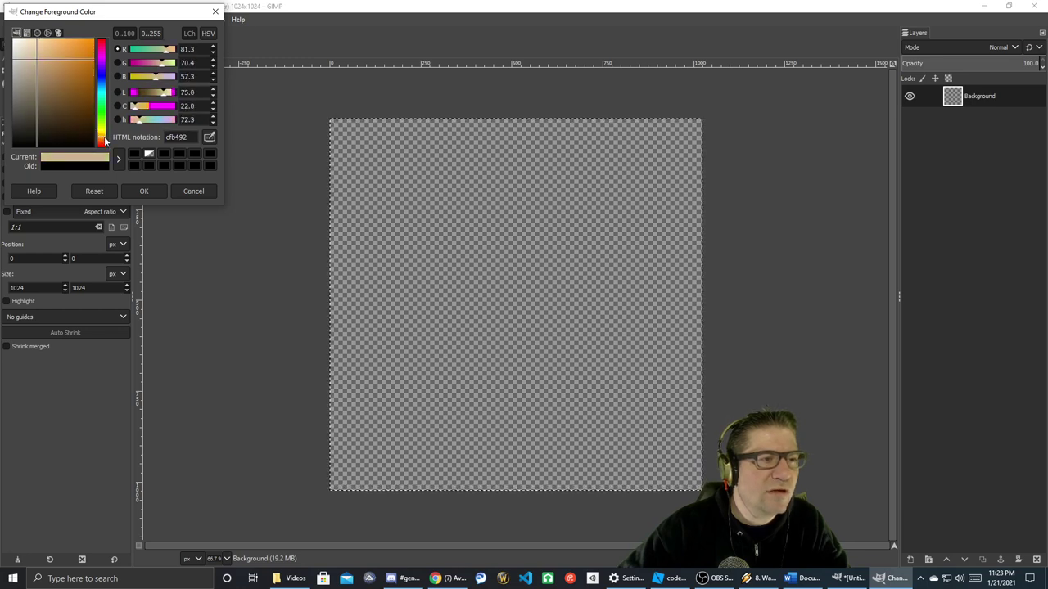
{"action": "left_click", "coordinate": [41, 52]}
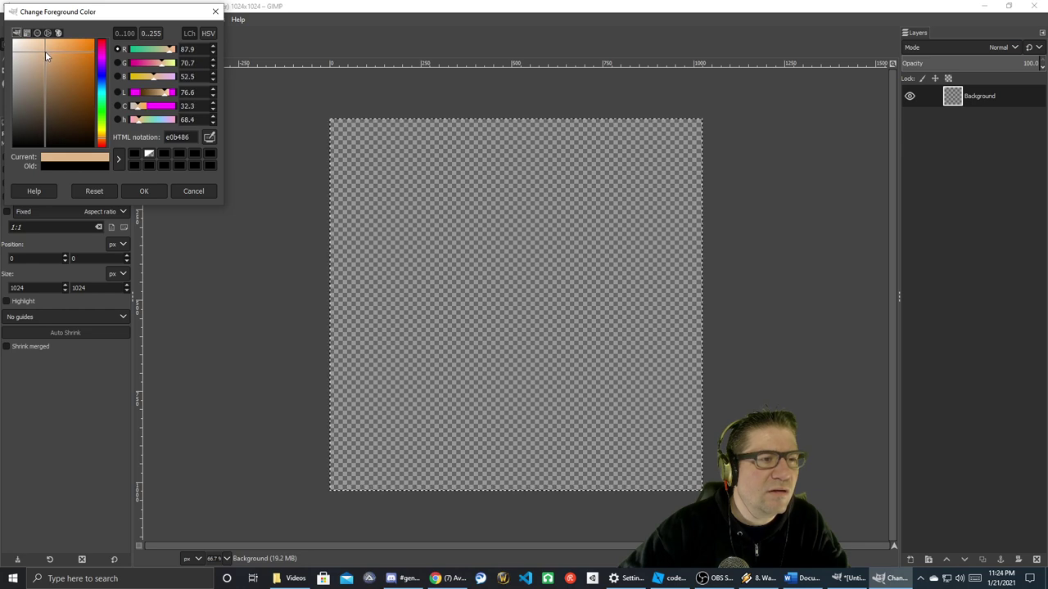
{"action": "left_click_drag", "start_coordinate": [45, 52], "coordinate": [32, 72]}
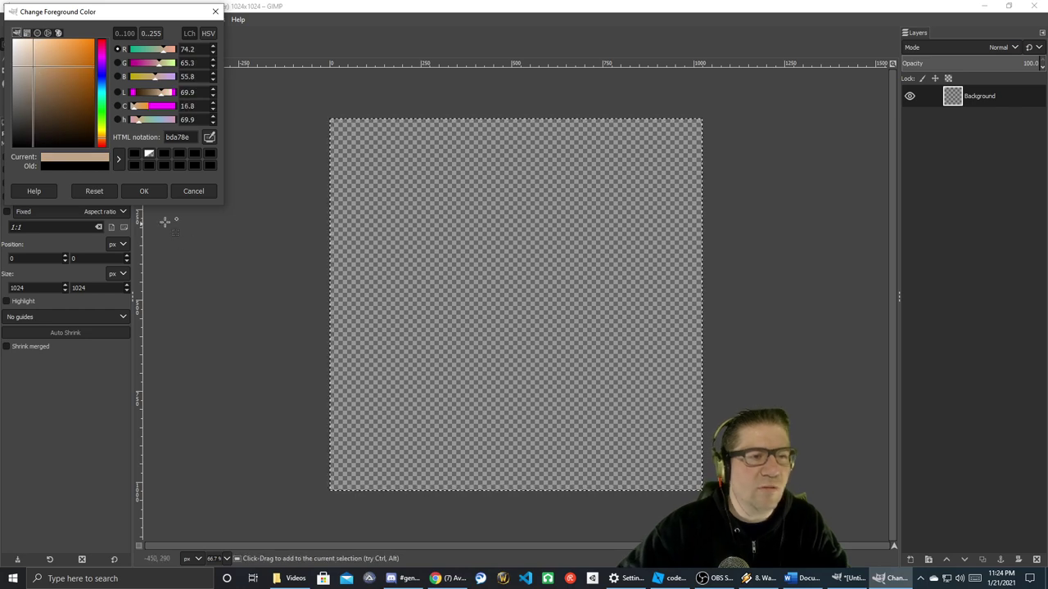
{"action": "left_click", "coordinate": [143, 190]}
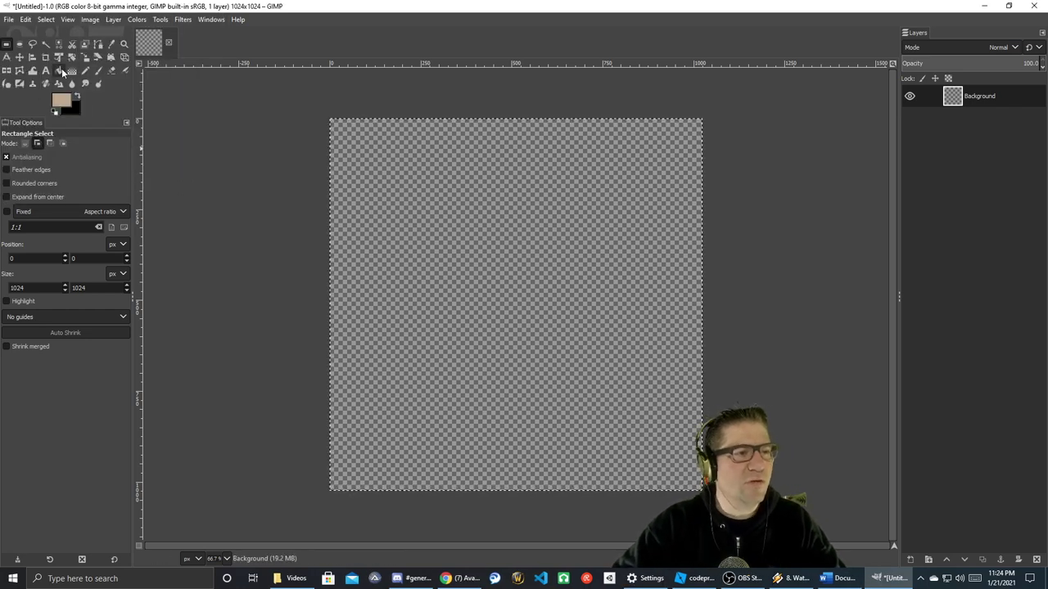
{"action": "left_click", "coordinate": [62, 72]}
{"action": "left_click", "coordinate": [460, 320]}
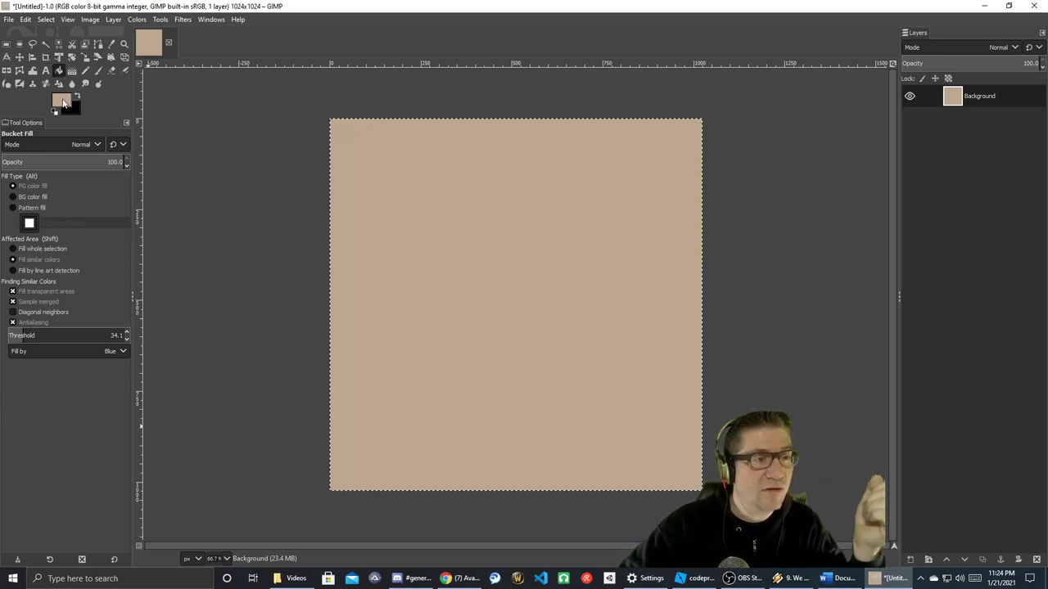
- Change the foreground color to bright orange (ff8300)
{"action": "left_click", "coordinate": [62, 103]}
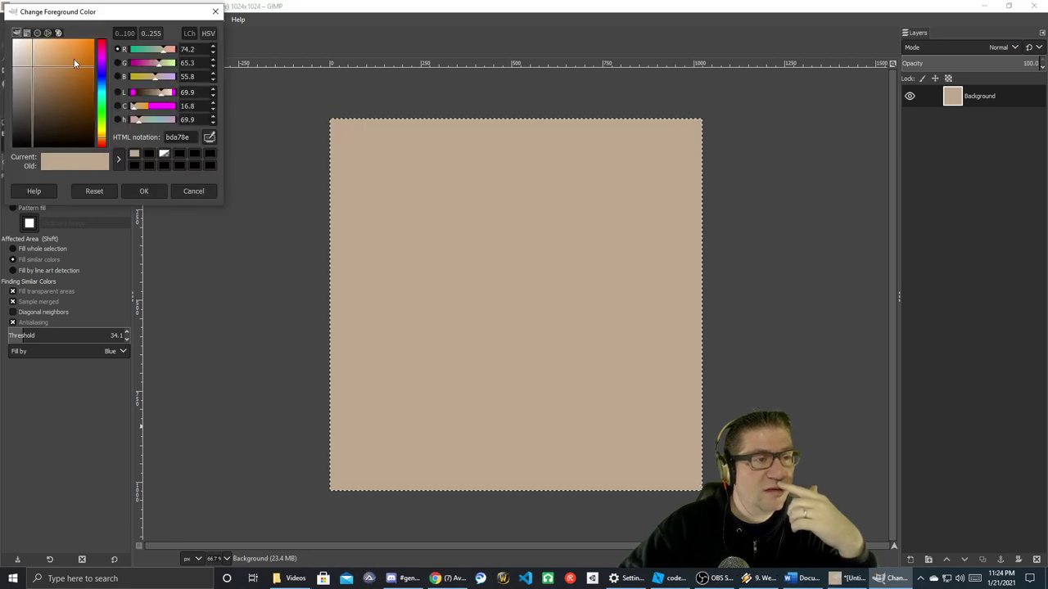
{"action": "left_click_drag", "start_coordinate": [61, 59], "coordinate": [104, 26]}
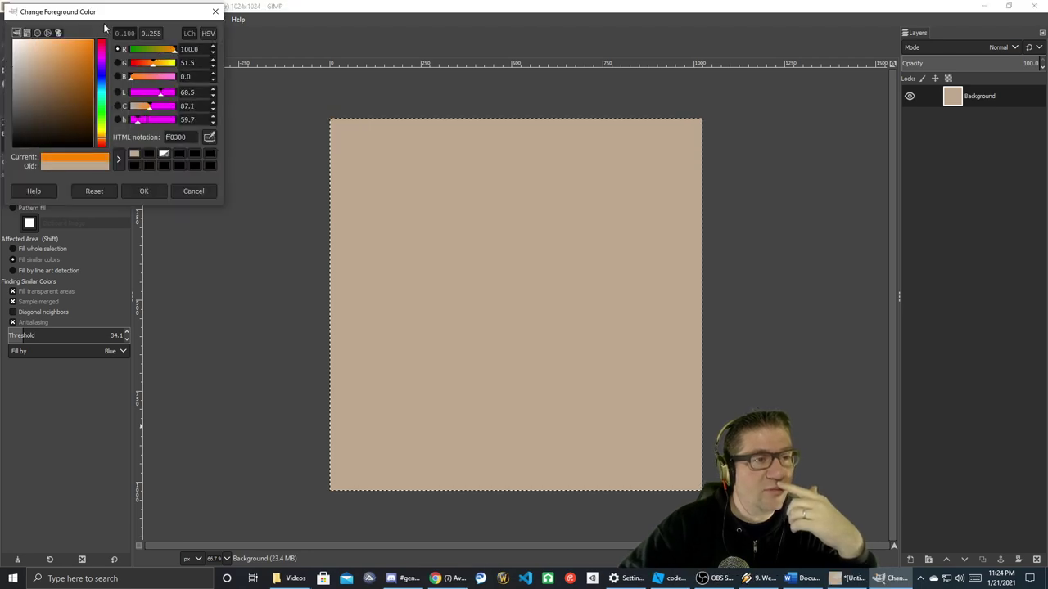
{"action": "left_click", "coordinate": [139, 191]}
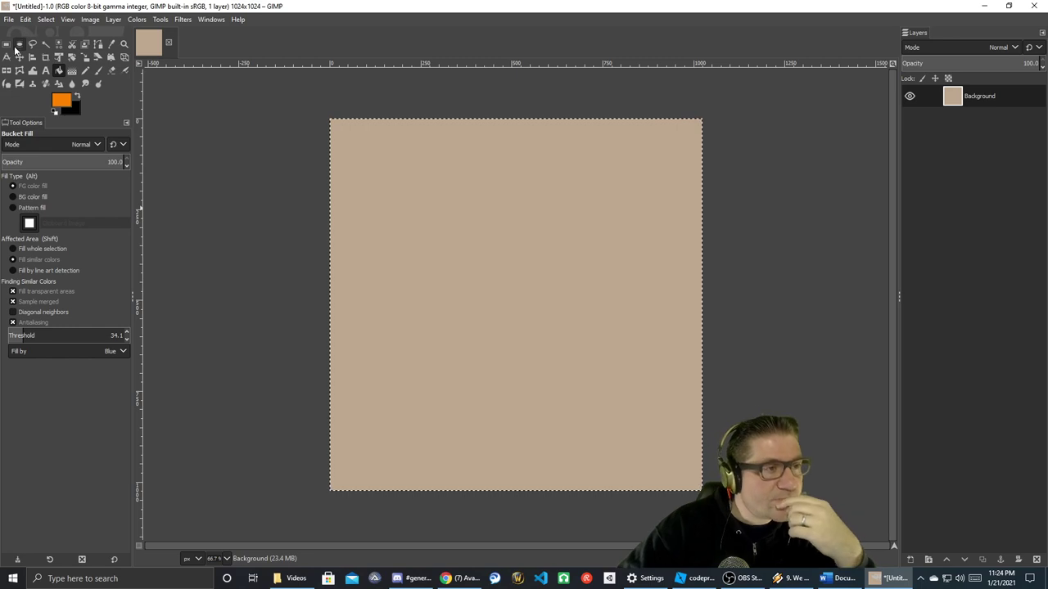
- Choose the Paintbrush tool with the round 2. Hardness 100 brush at size 51
{"action": "left_click", "coordinate": [86, 70]}
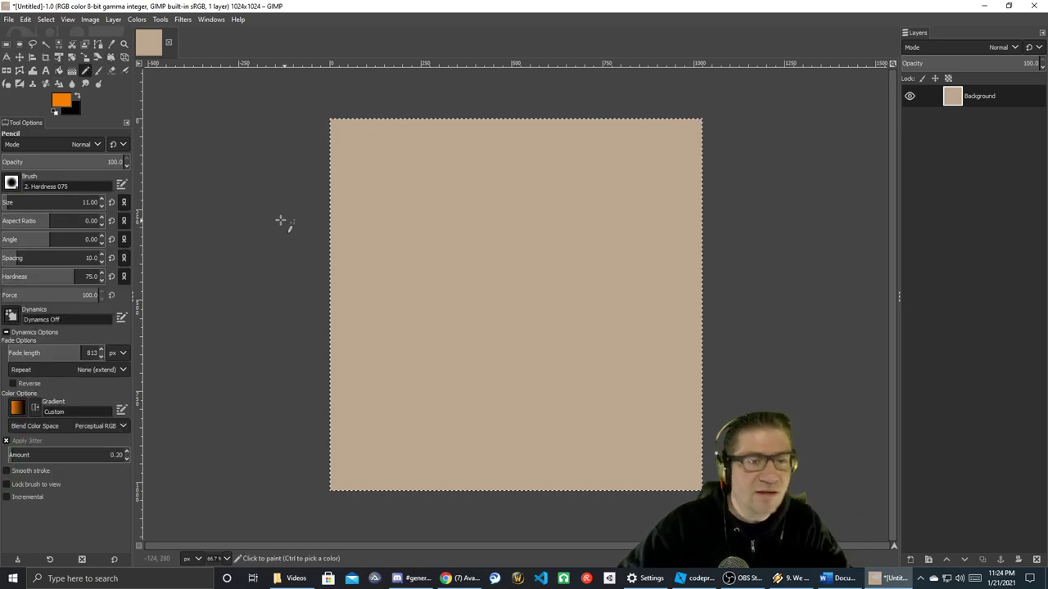
{"action": "left_click", "coordinate": [99, 71]}
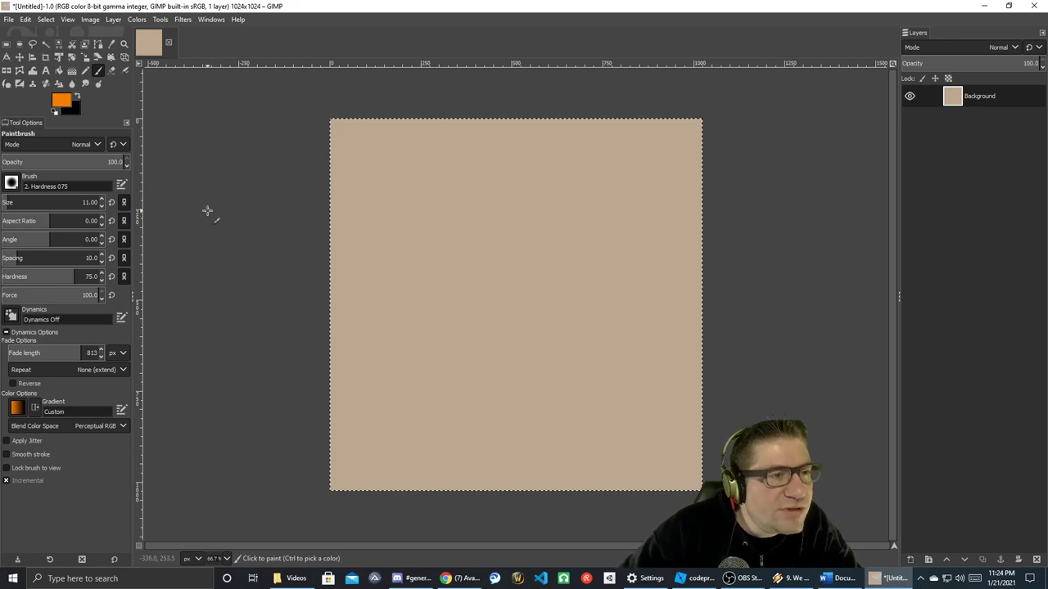
{"action": "left_click", "coordinate": [12, 181]}
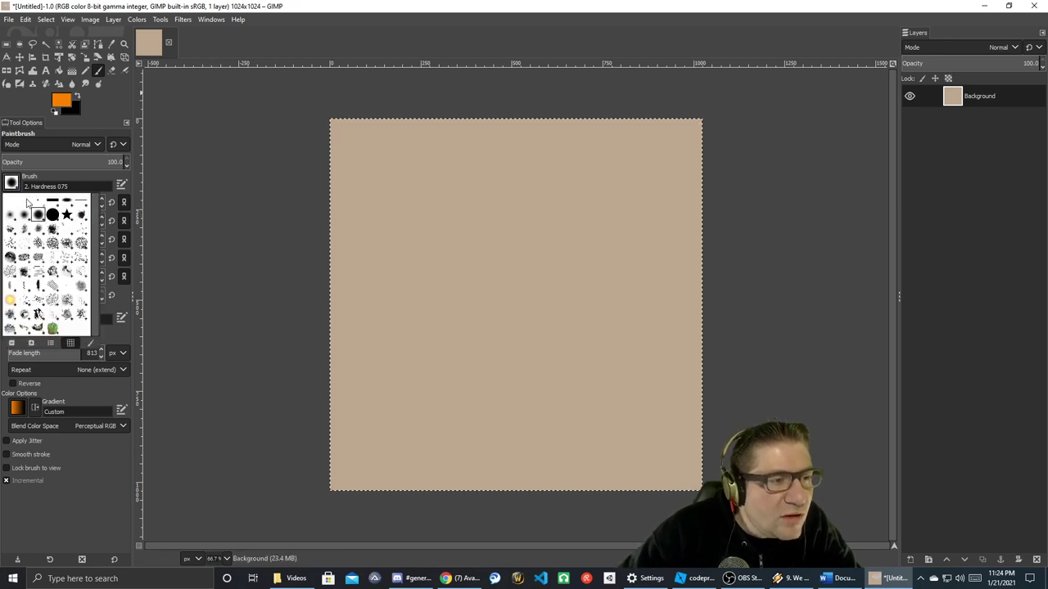
{"action": "left_click", "coordinate": [52, 215]}
{"action": "left_click", "coordinate": [266, 215]}
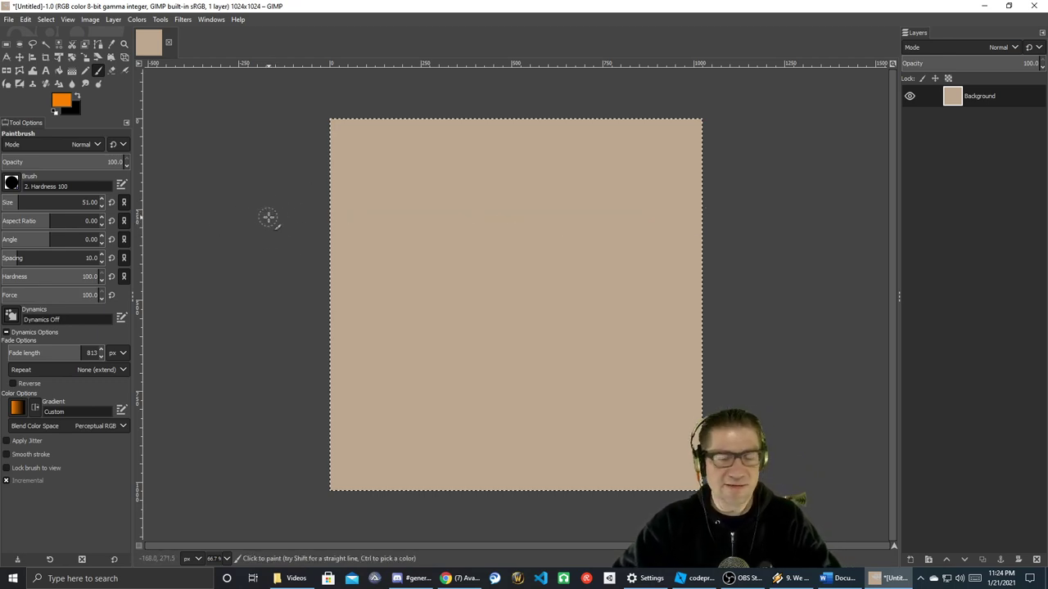
- Switch to Roblox Studio to look over the prison wall and return to the texture in GIMP
{"action": "key", "text": "alt+Tab"}
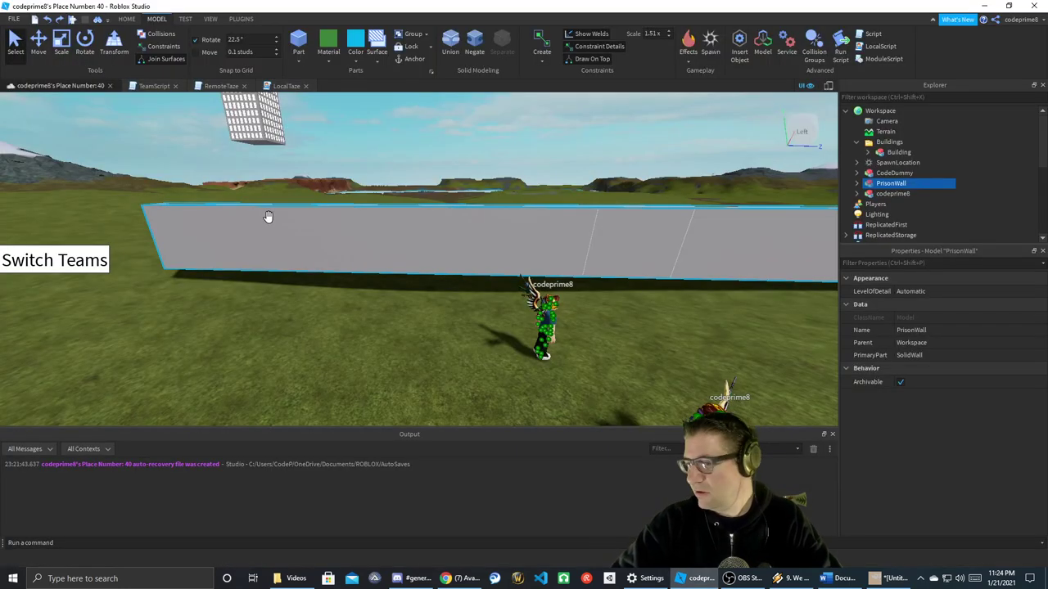
{"action": "key", "text": "alt+Tab"}
{"action": "key", "text": "alt+Tab"}
{"action": "key", "text": "alt+Tab"}
{"action": "key", "text": "alt+Tab"}
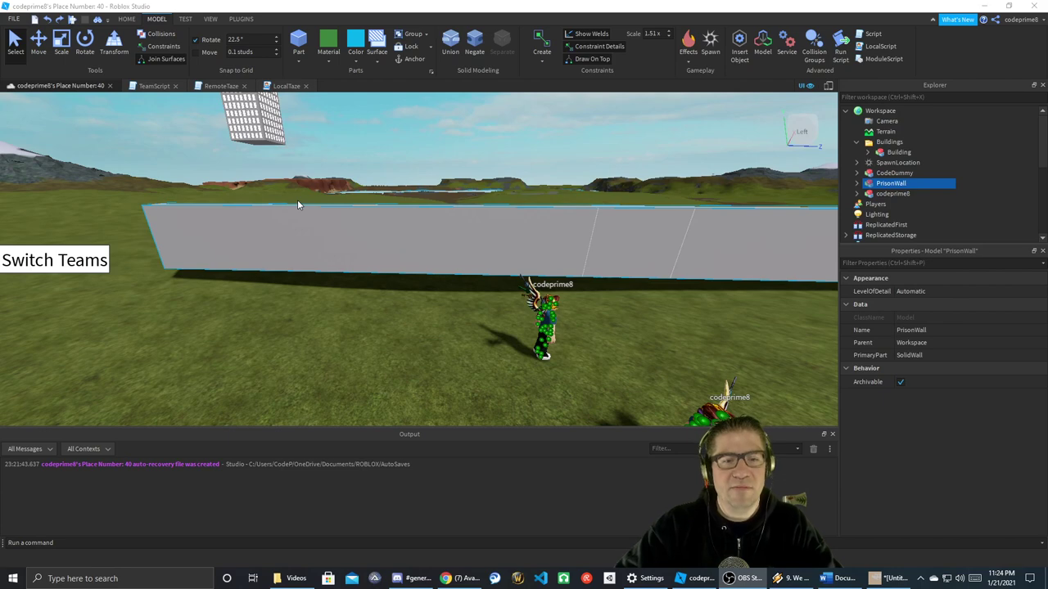
{"action": "key", "text": "alt+Tab"}
{"action": "key", "text": "alt+Tab"}
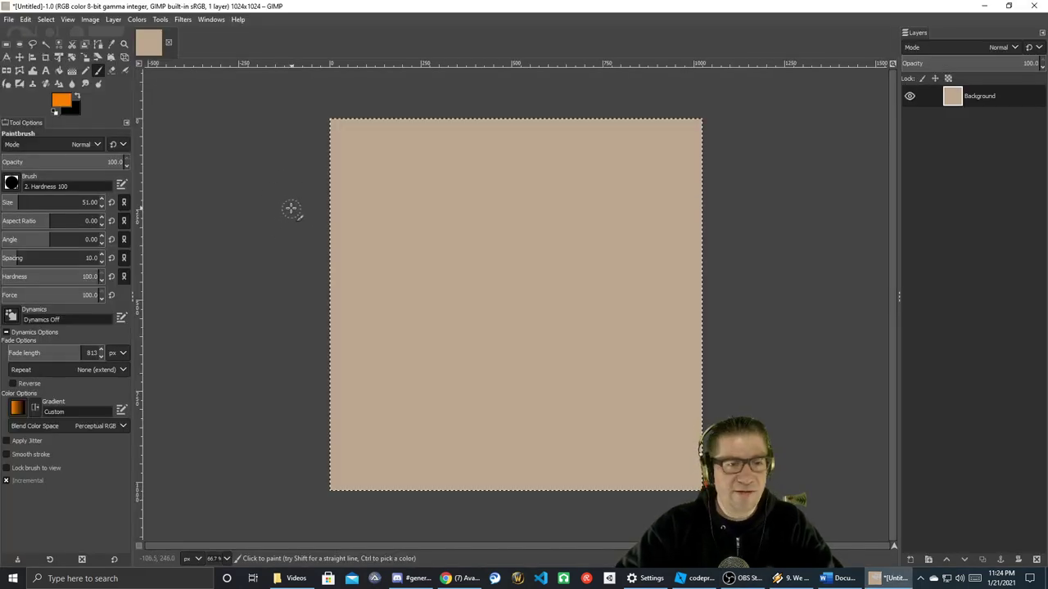
- Paint a thin horizontal orange stripe across the upper canvas at brush size 51 and a wide one across the middle at size 297
{"action": "left_click", "coordinate": [287, 225]}
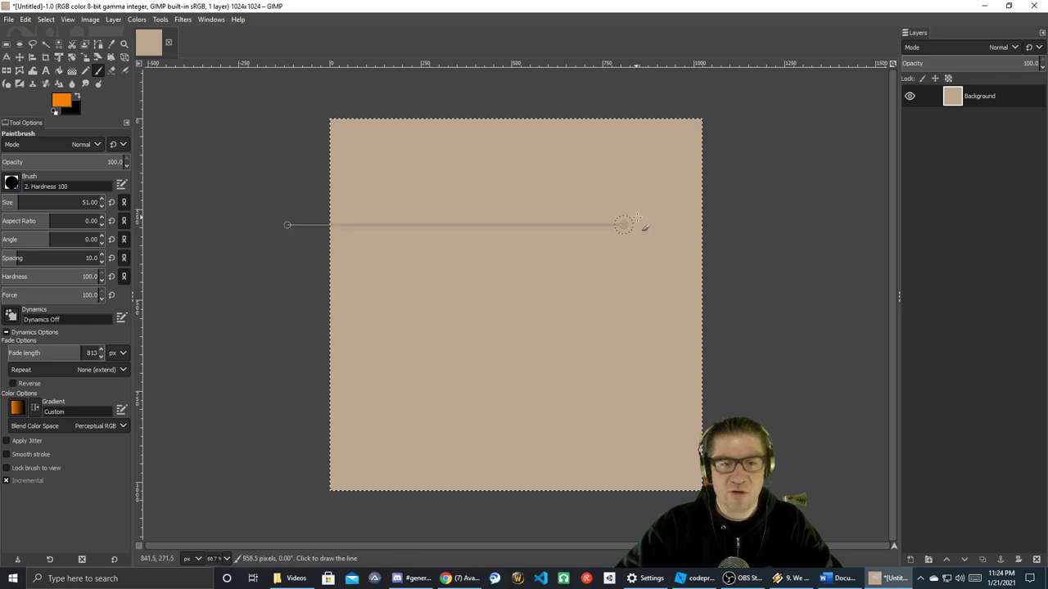
{"action": "left_click", "coordinate": [731, 222], "text": "shift"}
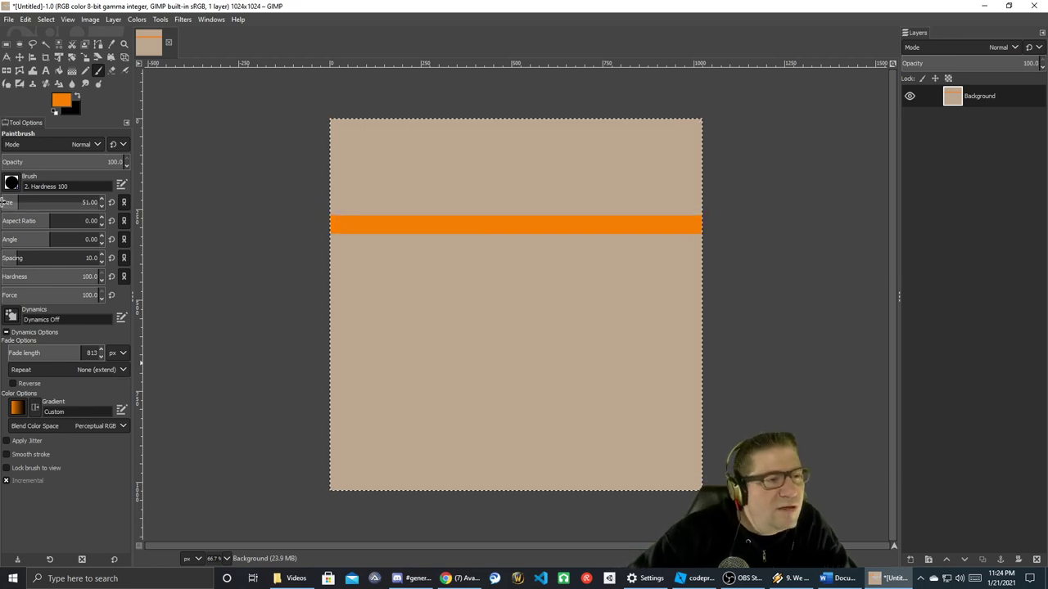
{"action": "left_click_drag", "start_coordinate": [15, 204], "coordinate": [37, 206]}
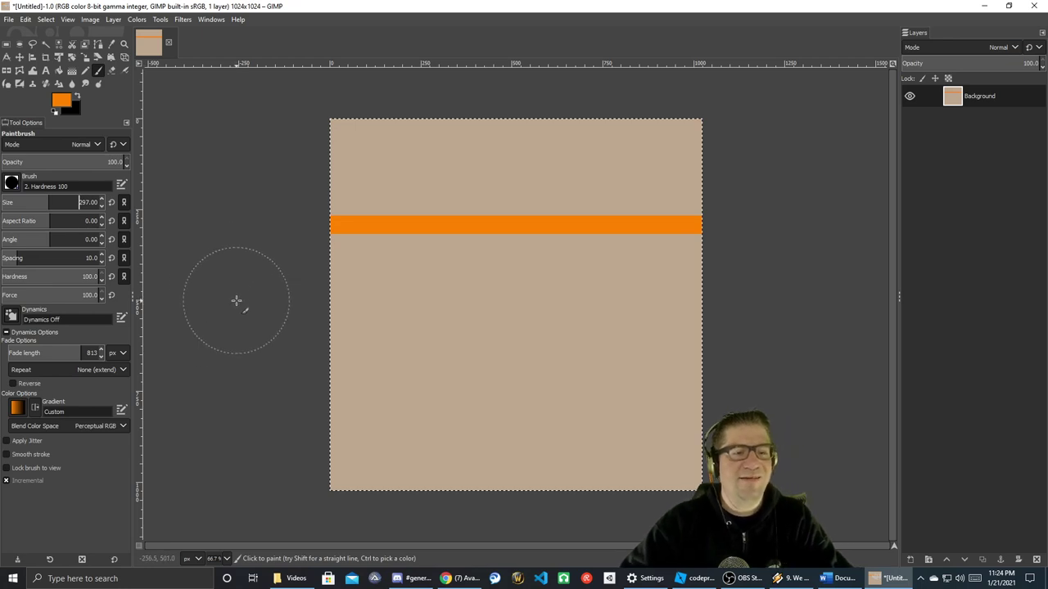
{"action": "left_click", "coordinate": [246, 323]}
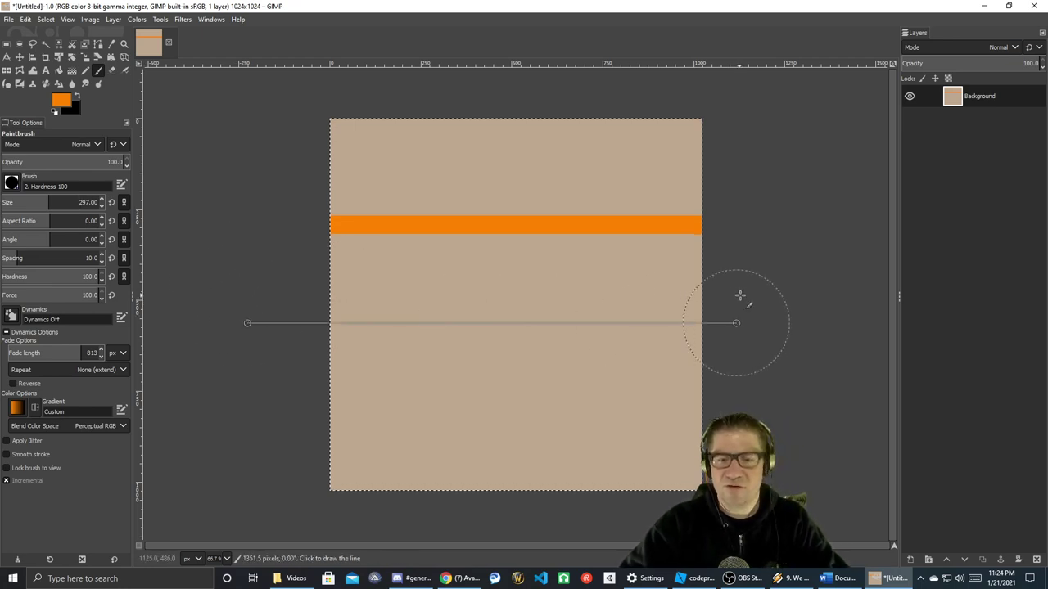
{"action": "left_click", "coordinate": [777, 323], "text": "shift"}
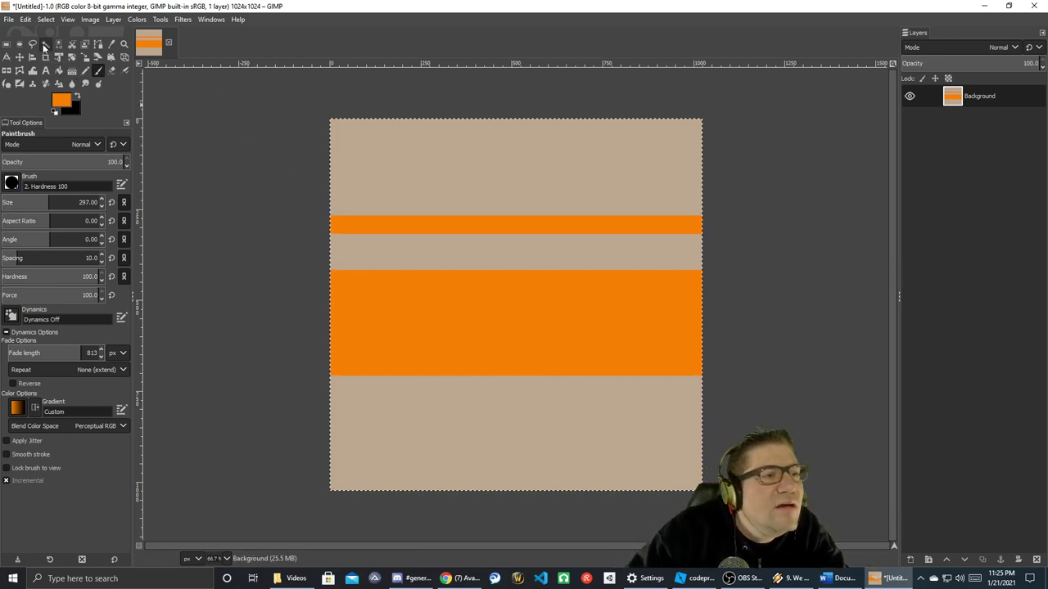
- Select the color bands with Fuzzy Select and convert the selection into a border along the stripe edges
{"action": "left_click", "coordinate": [45, 45]}
{"action": "left_click", "coordinate": [470, 257], "text": "shift"}
{"action": "left_click", "coordinate": [490, 416], "text": "shift"}
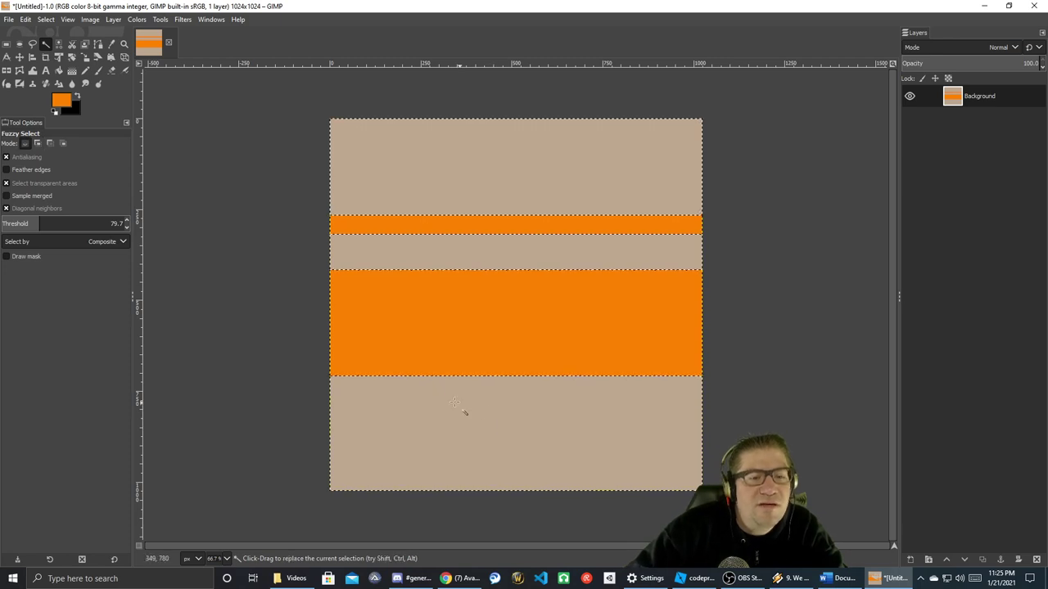
{"action": "left_click", "coordinate": [45, 20]}
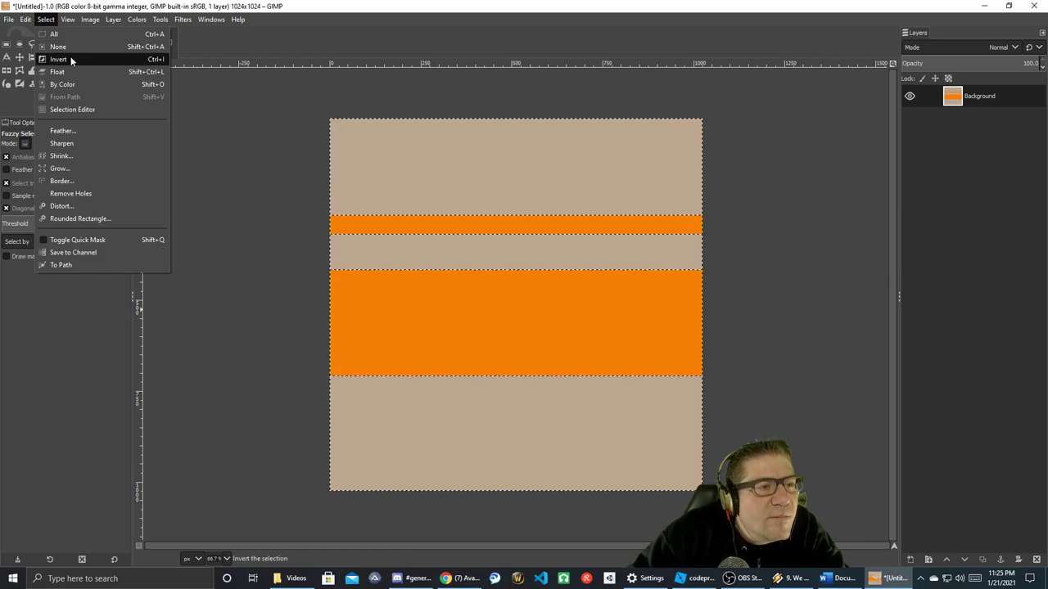
{"action": "left_click", "coordinate": [82, 181]}
{"action": "left_click", "coordinate": [115, 239]}
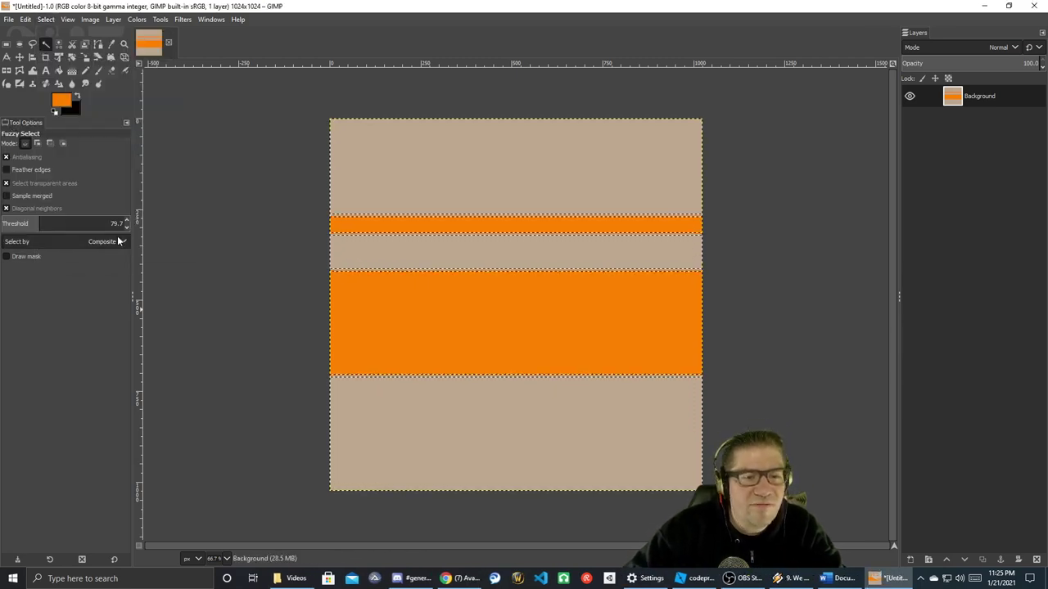
- Swap the foreground color to black, fill the border selection with the Pencil tool to outline both orange stripes, and clear the selection
{"action": "left_click", "coordinate": [78, 97]}
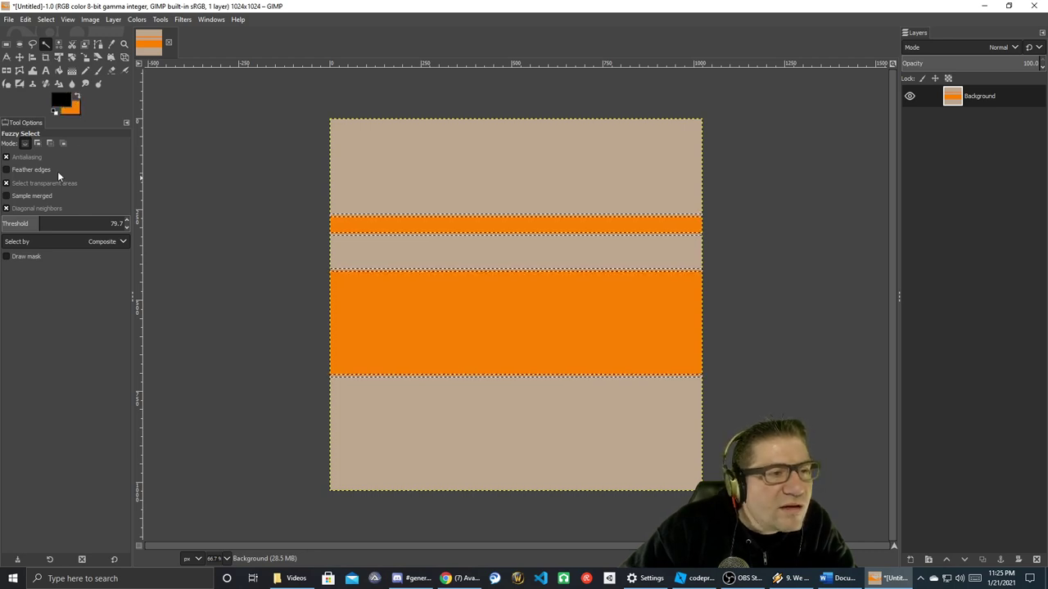
{"action": "left_click", "coordinate": [85, 70]}
{"action": "mouse_move", "coordinate": [242, 224]}
{"action": "left_mouse_down"}
{"action": "mouse_move", "coordinate": [450, 190]}
{"action": "mouse_move", "coordinate": [752, 217]}
{"action": "left_mouse_up"}
{"action": "mouse_move", "coordinate": [279, 402]}
{"action": "left_mouse_down"}
{"action": "mouse_move", "coordinate": [670, 401]}
{"action": "mouse_move", "coordinate": [519, 400]}
{"action": "mouse_move", "coordinate": [811, 356]}
{"action": "left_mouse_up"}
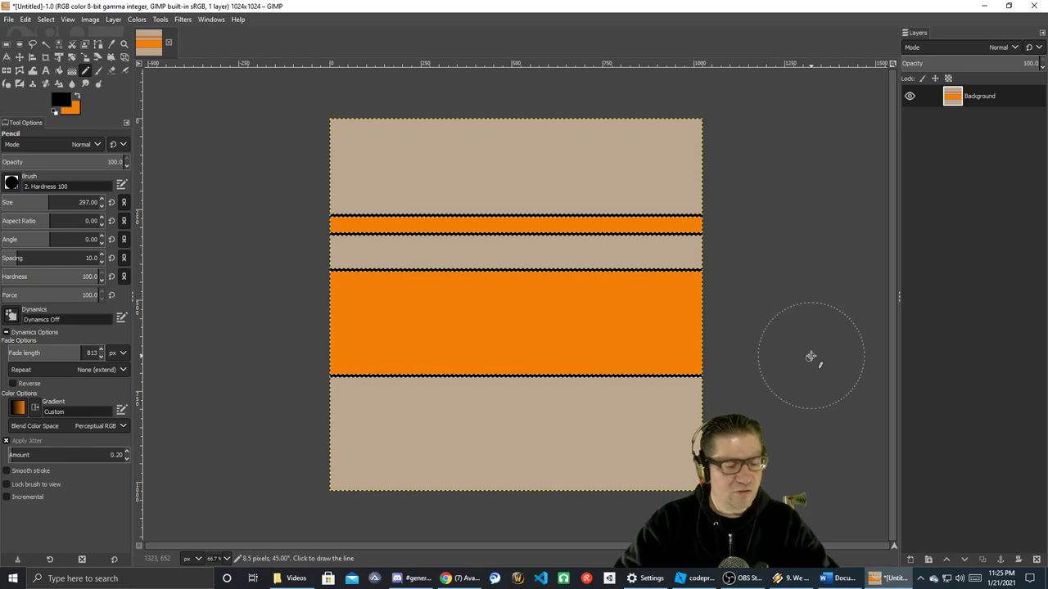
{"action": "key", "text": "ctrl+shift+a"}
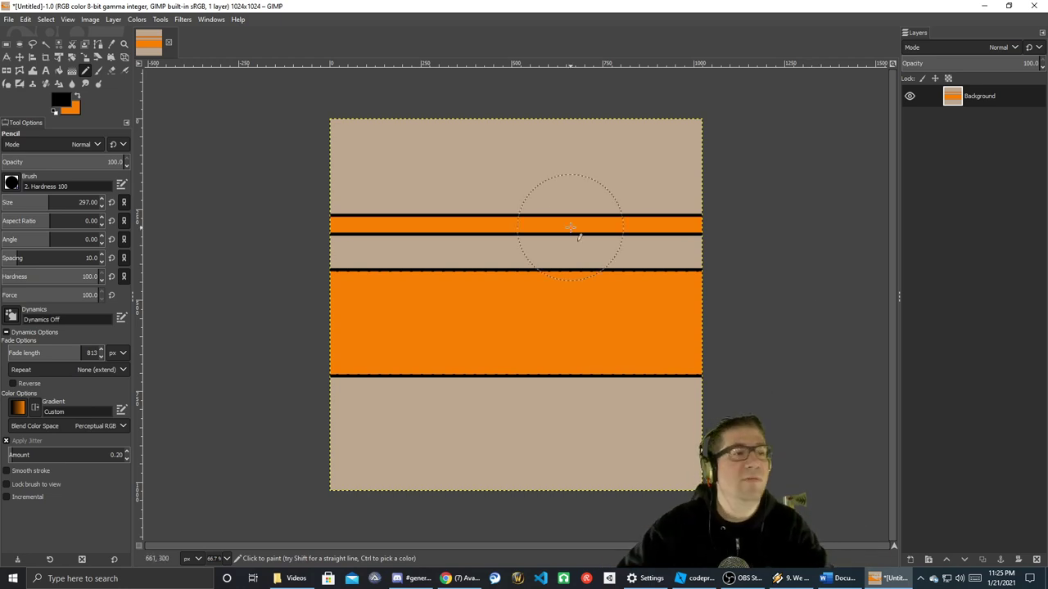
- Start saving the image and browse to the ROBLOX folder inside Documents
{"action": "left_click", "coordinate": [8, 20]}
{"action": "left_click", "coordinate": [16, 128]}
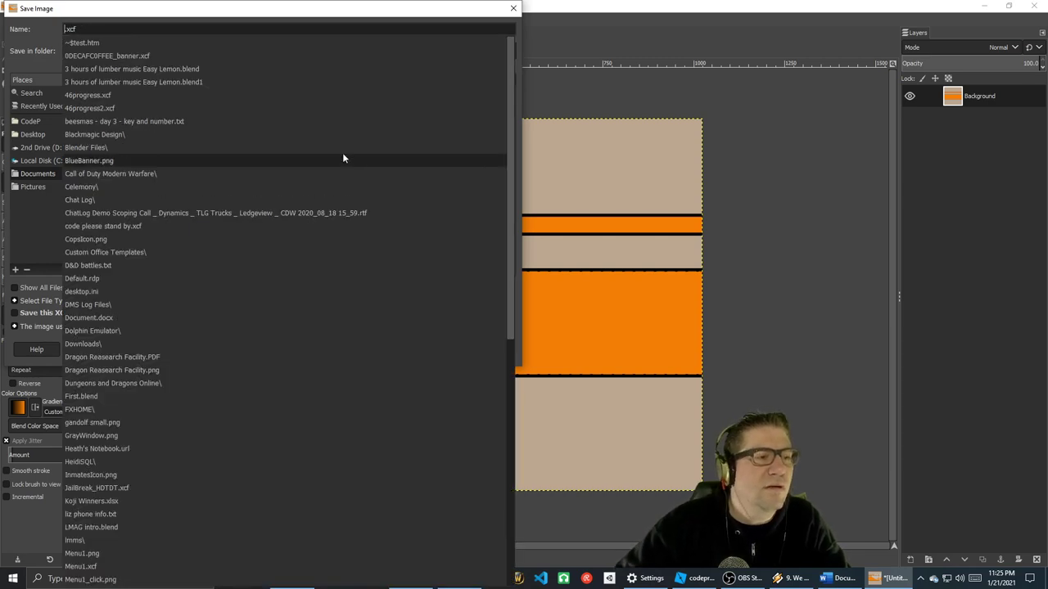
{"action": "left_click", "coordinate": [43, 222]}
{"action": "left_click", "coordinate": [33, 186]}
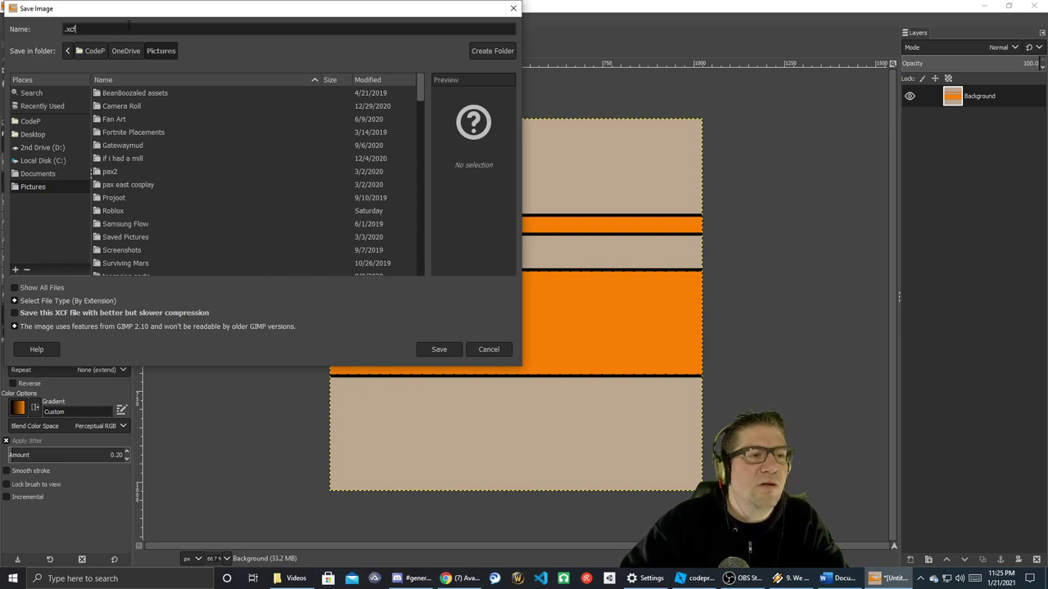
{"action": "left_click", "coordinate": [47, 123]}
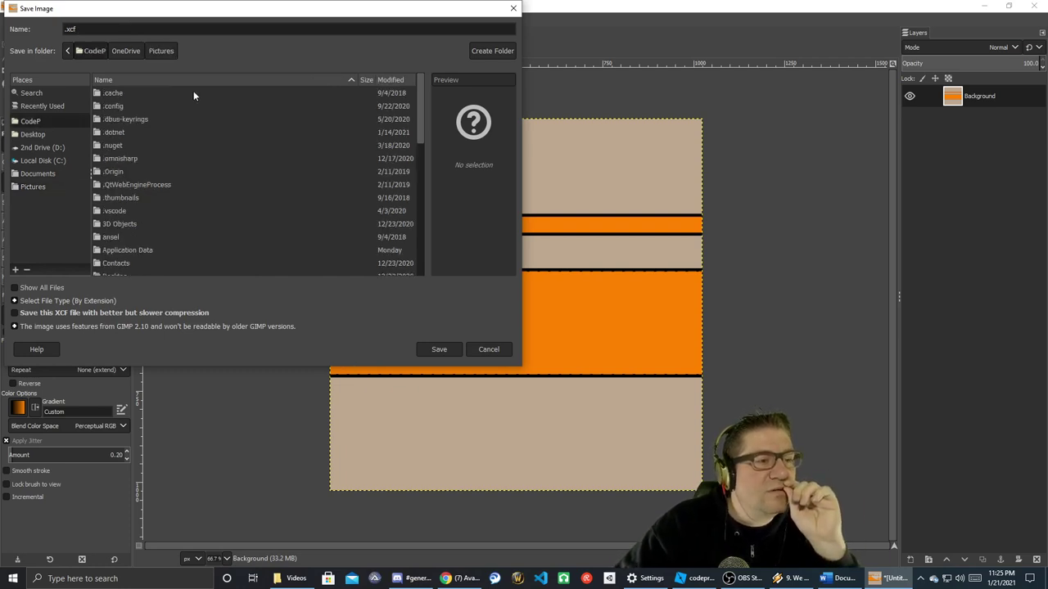
{"action": "left_click", "coordinate": [32, 135]}
{"action": "left_click", "coordinate": [32, 174]}
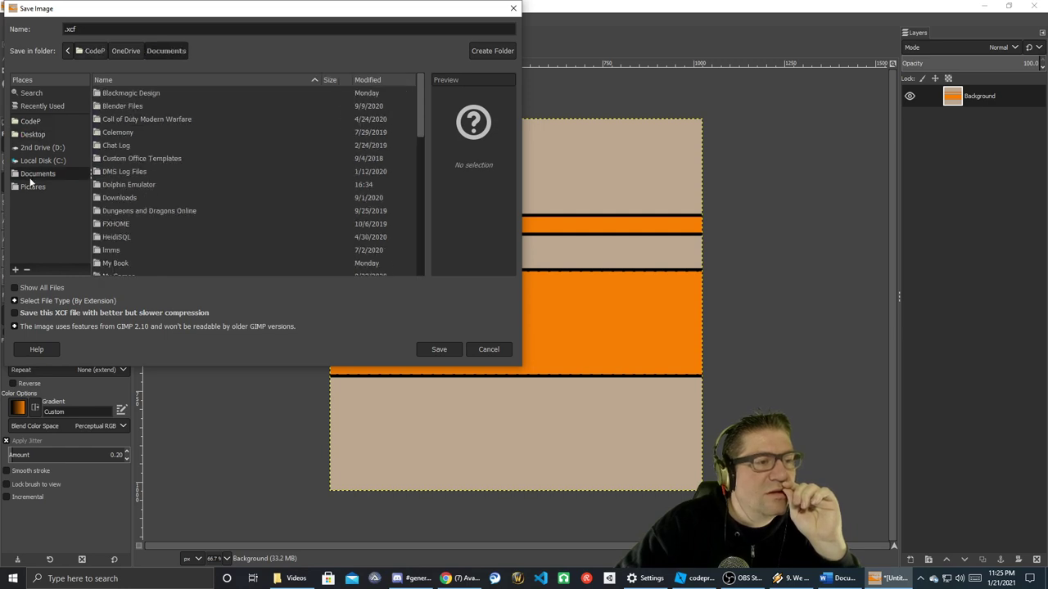
{"action": "scroll", "coordinate": [139, 156], "scroll_direction": "down", "scroll_amount": 5}
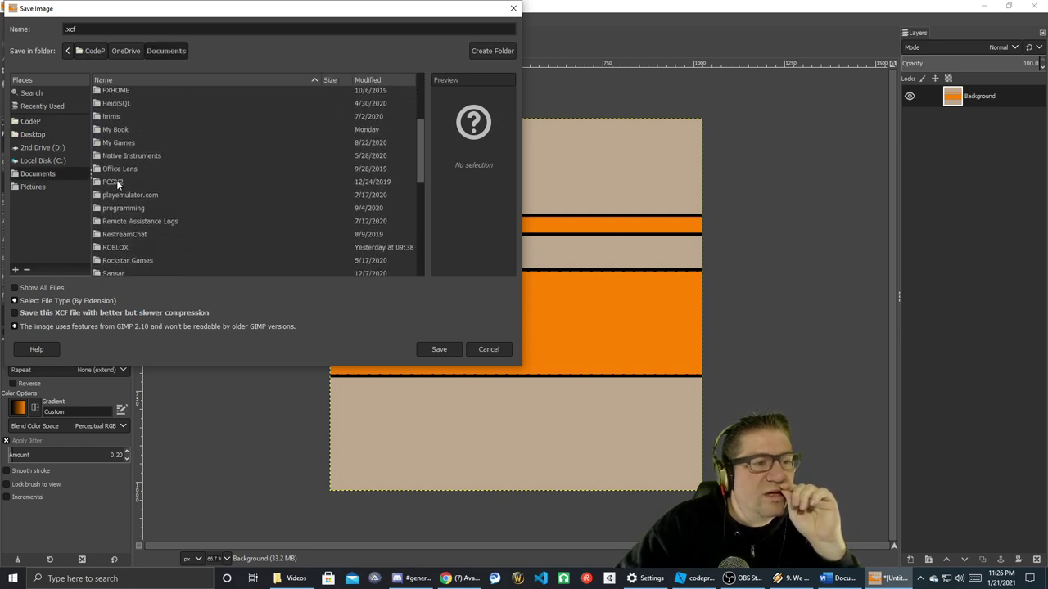
{"action": "double_click", "coordinate": [116, 247]}
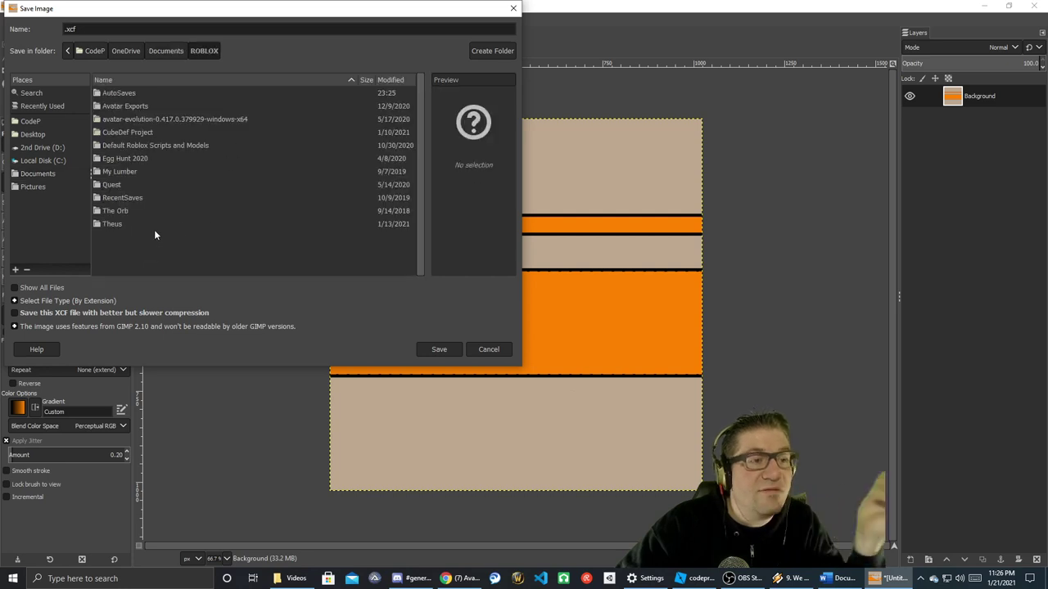
{"action": "right_click", "coordinate": [135, 250]}
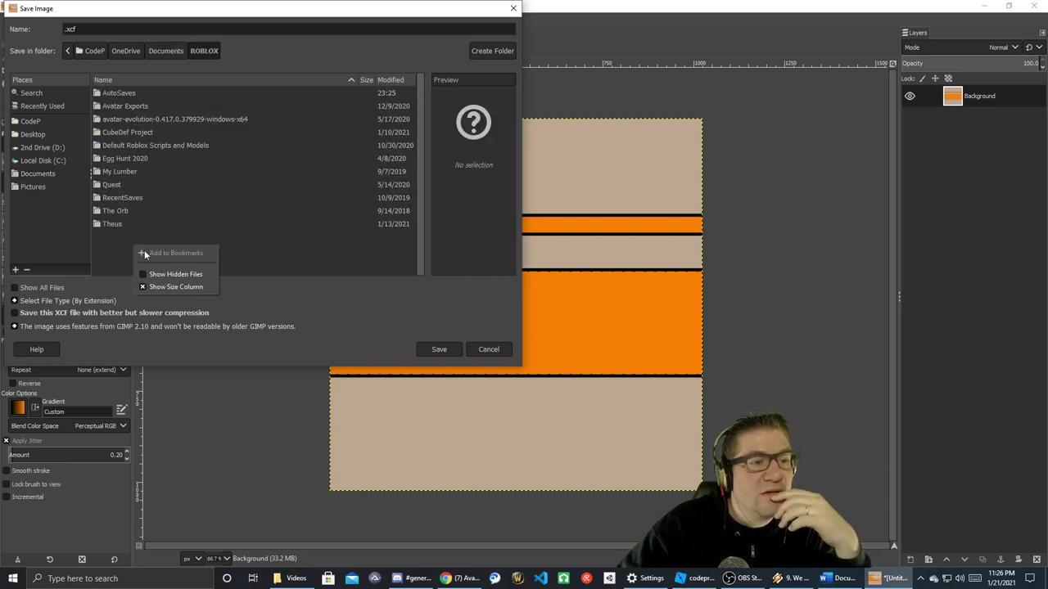
{"action": "left_click", "coordinate": [113, 252]}
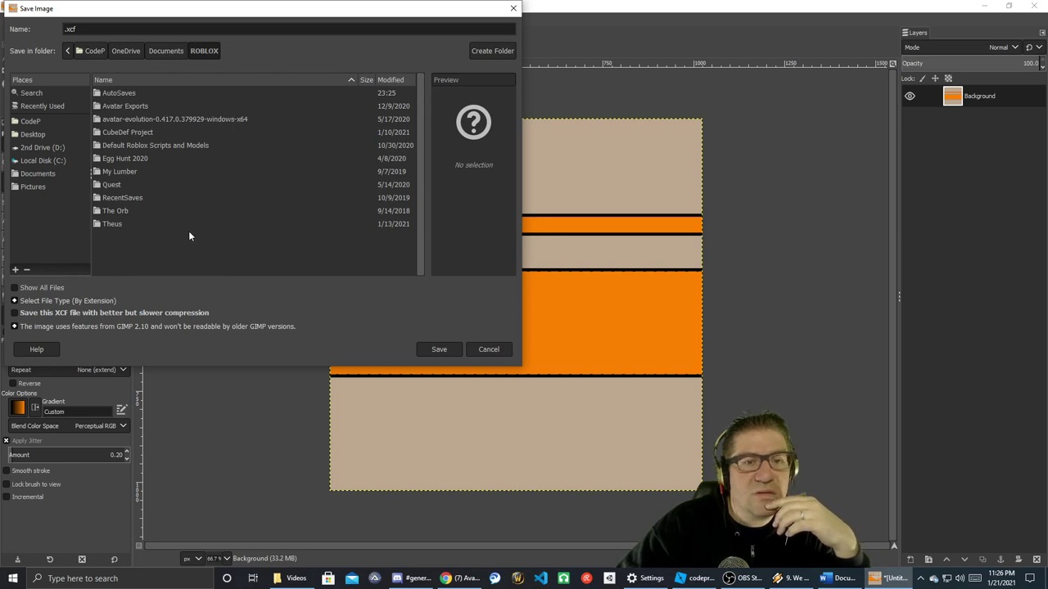
- Create a new folder named LMAG in the ROBLOX folder and save the image there as PrisonWall.xcf
{"action": "left_click", "coordinate": [480, 50]}
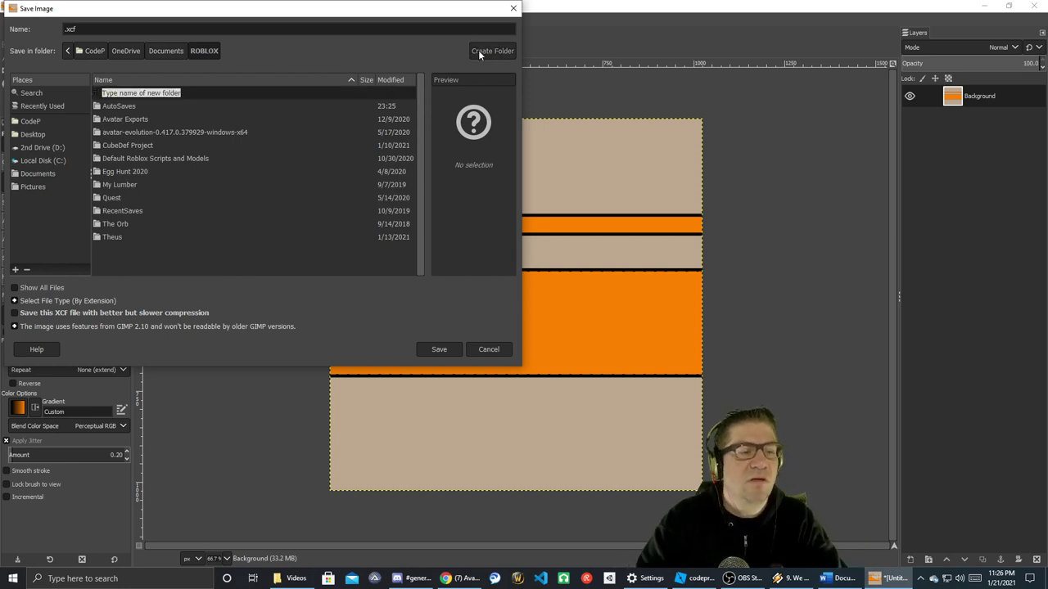
{"action": "type", "text": "LMAG"}
{"action": "key", "text": "Return"}
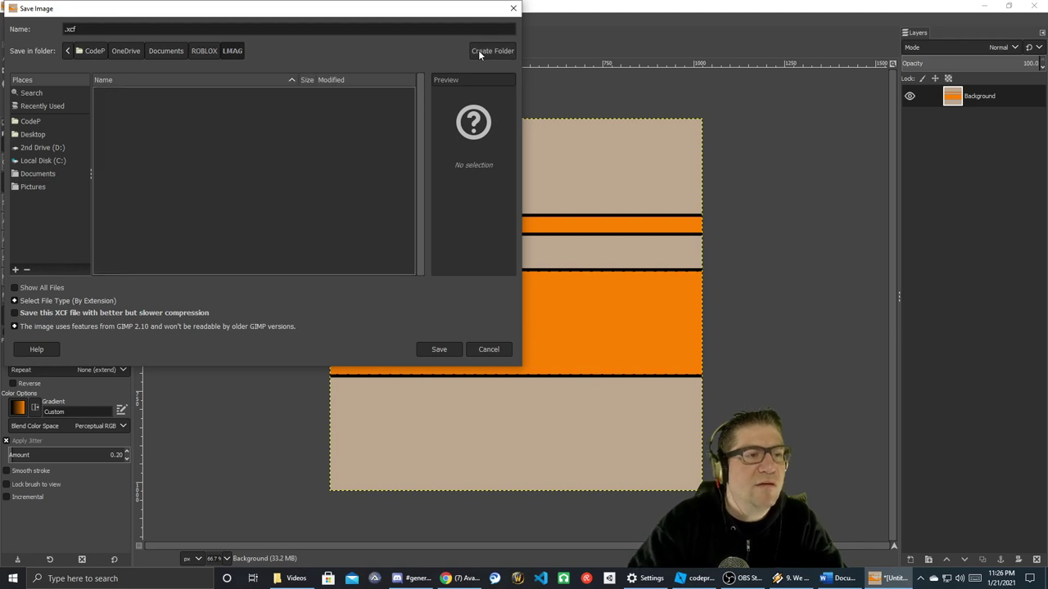
{"action": "left_click", "coordinate": [95, 29]}
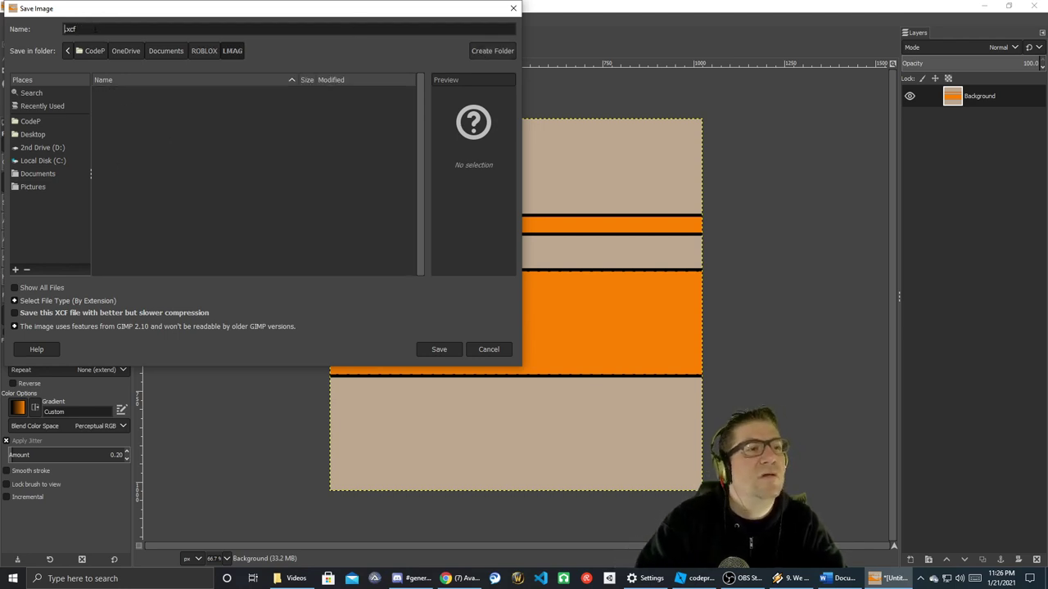
{"action": "key", "text": "Return"}
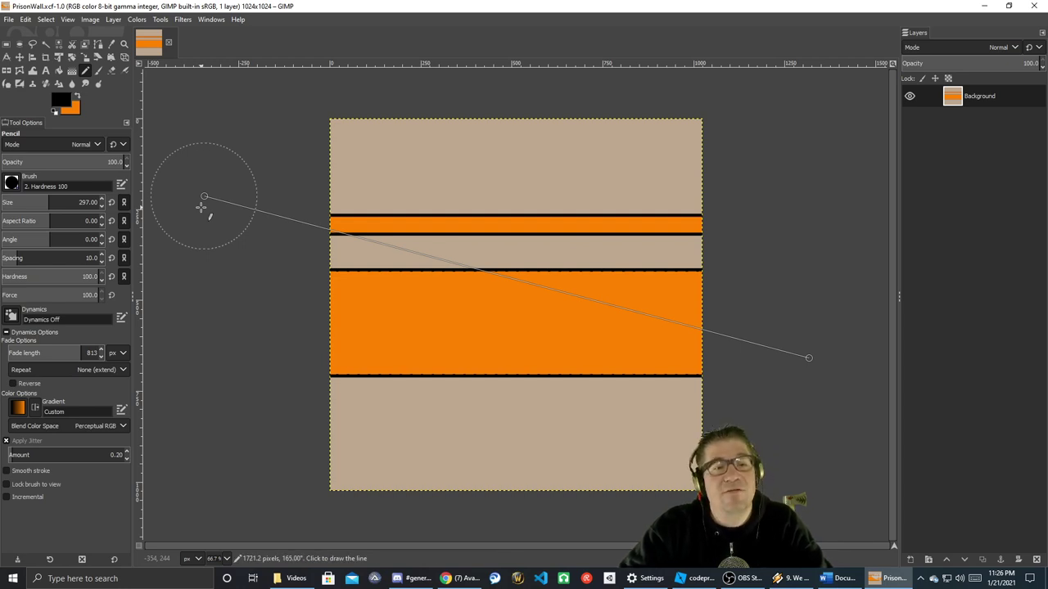
- Export the texture as PrisonWall.png to the LMAG folder with the default PNG options
{"action": "key", "text": "ctrl+shift+e"}
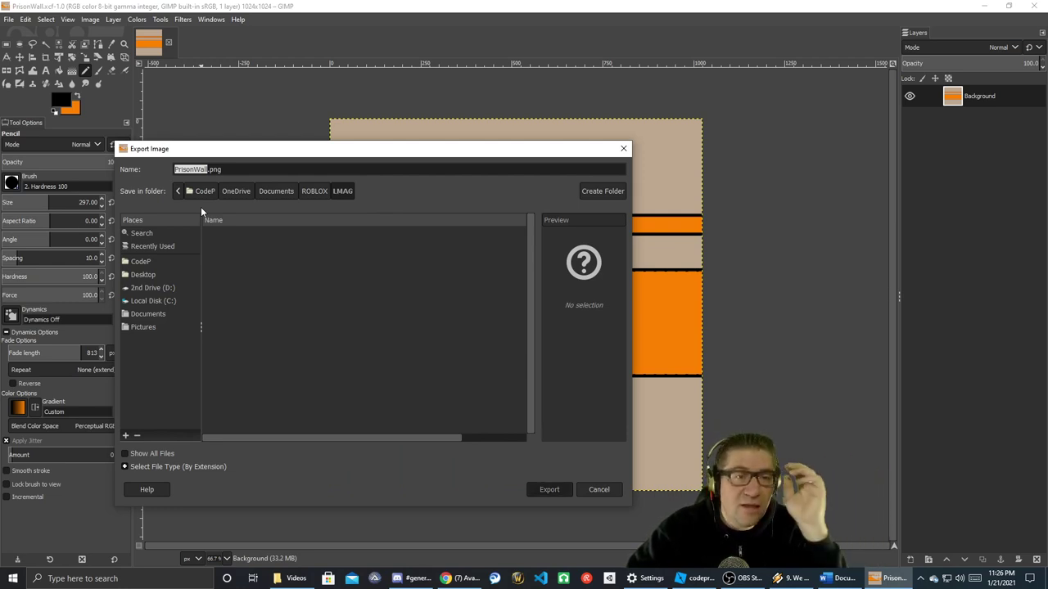
{"action": "key", "text": "Return"}
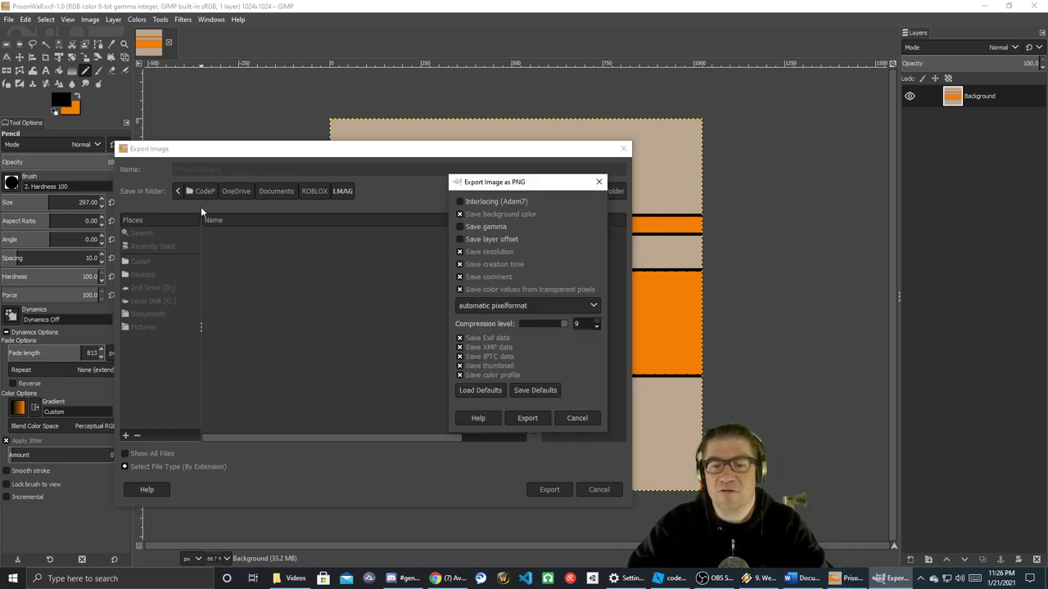
{"action": "key", "text": "Return"}
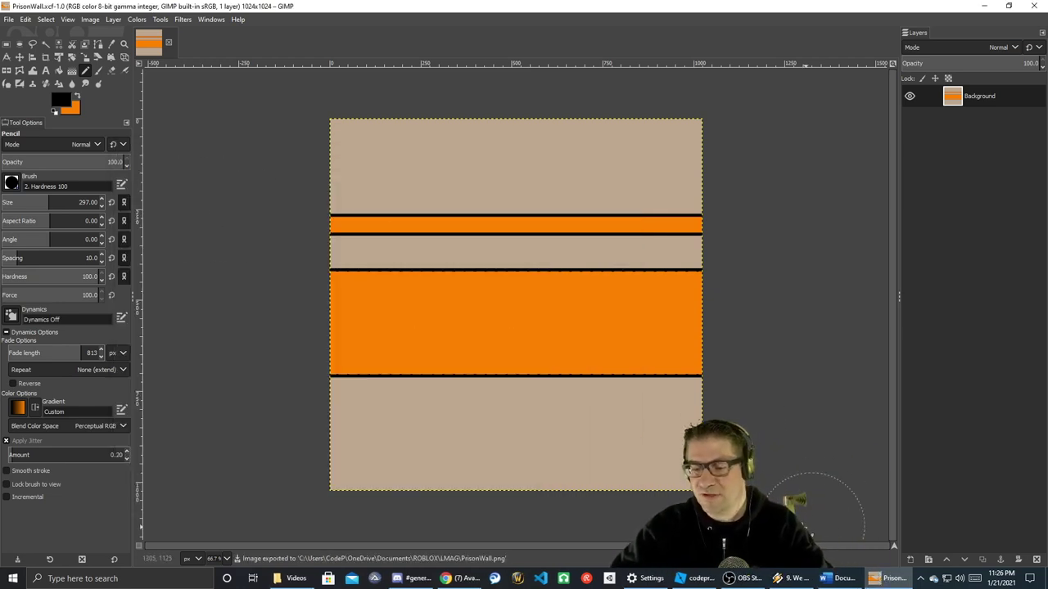
- Switch to Roblox Studio, expand the PrisonWall model and select its first SolidWall part
{"action": "key", "text": "alt+Tab"}
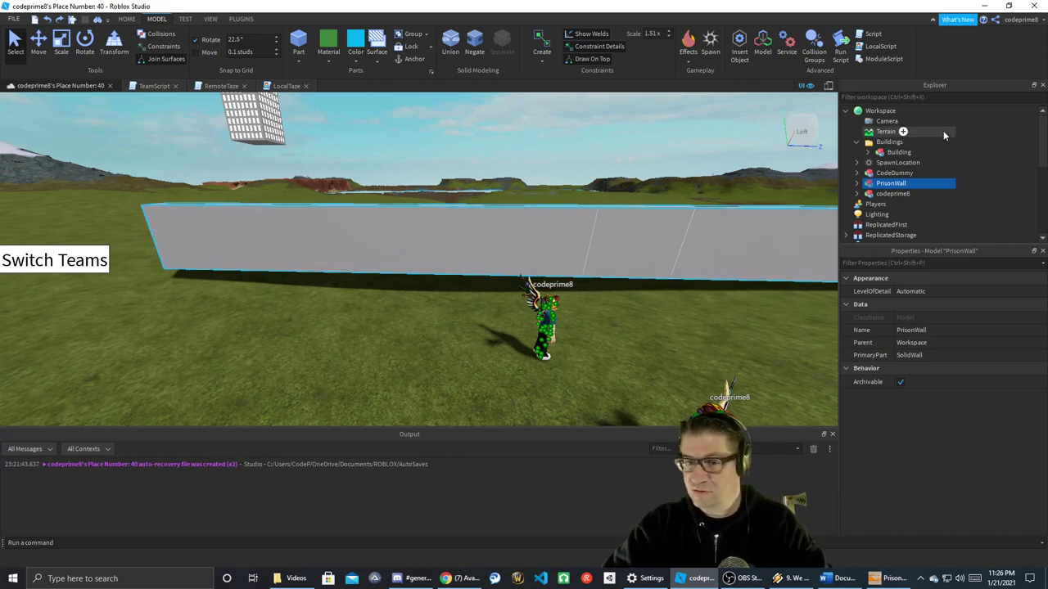
{"action": "double_click", "coordinate": [890, 186]}
{"action": "scroll", "coordinate": [890, 212], "scroll_direction": "down", "scroll_amount": 1}
{"action": "scroll", "coordinate": [890, 211], "scroll_direction": "down", "scroll_amount": 1}
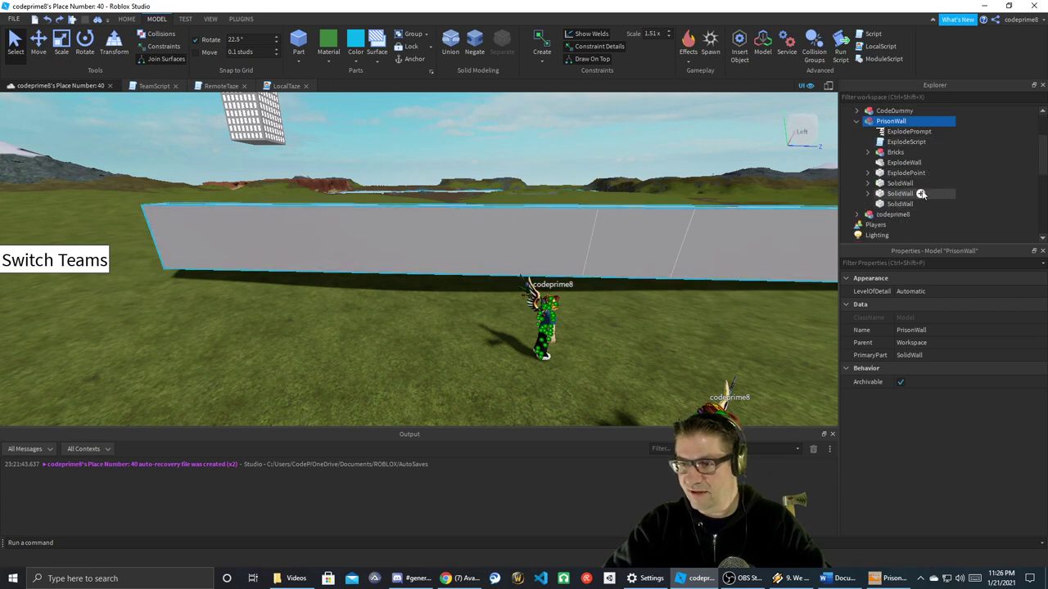
{"action": "left_click", "coordinate": [900, 184]}
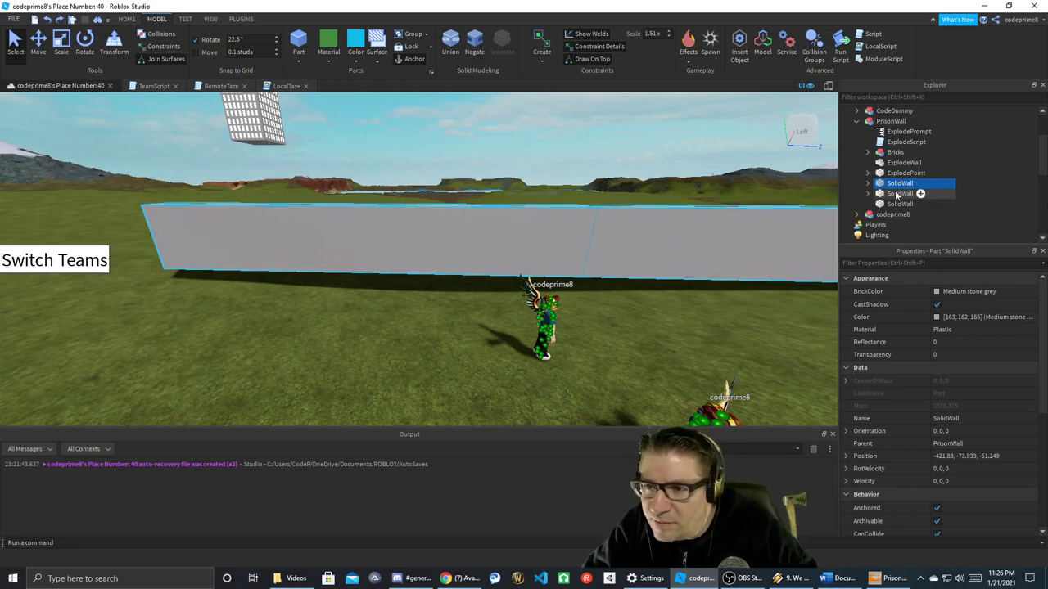
- Examine which wall segment each of the three SolidWall parts covers, and select the second SolidWall
{"action": "left_click", "coordinate": [902, 194]}
{"action": "left_click", "coordinate": [898, 205]}
{"action": "left_click", "coordinate": [896, 194]}
{"action": "left_click", "coordinate": [898, 184]}
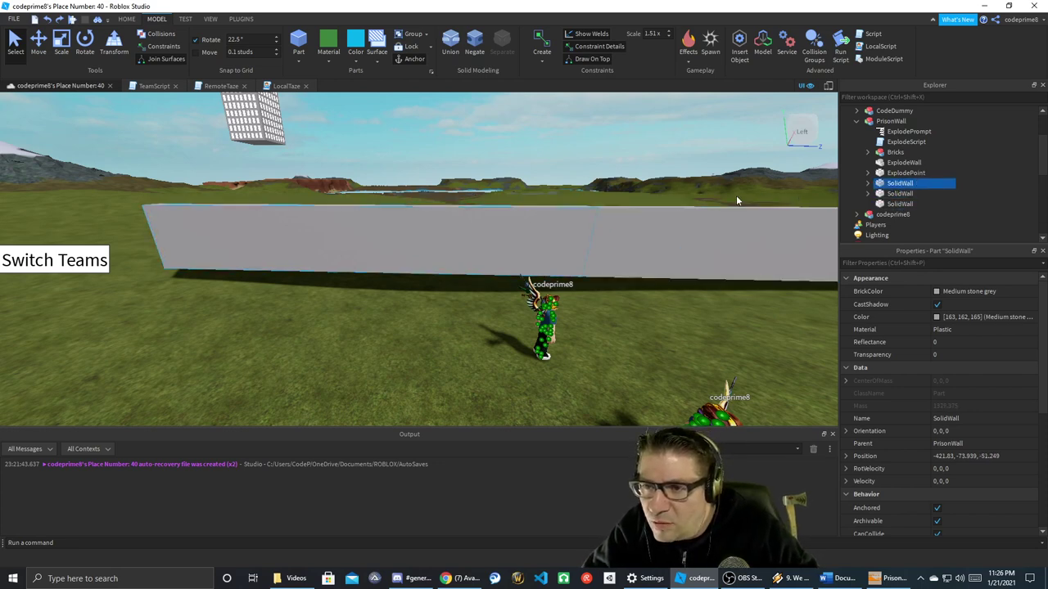
{"action": "left_click", "coordinate": [884, 194]}
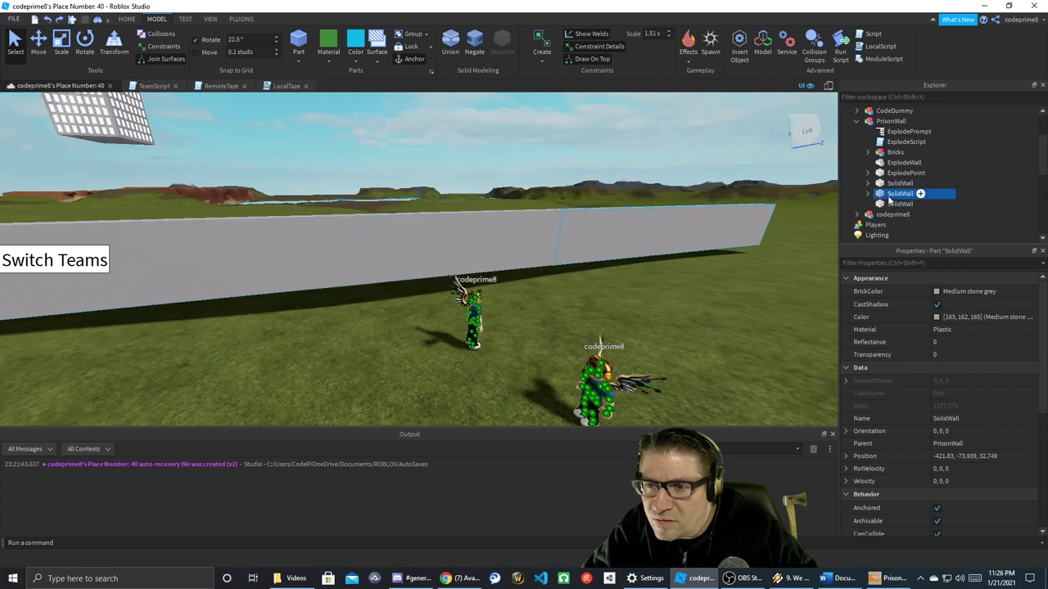
{"action": "scroll", "coordinate": [718, 257], "scroll_direction": "down", "scroll_amount": 2}
{"action": "right_click_drag", "start_coordinate": [725, 275], "coordinate": [725, 269]}
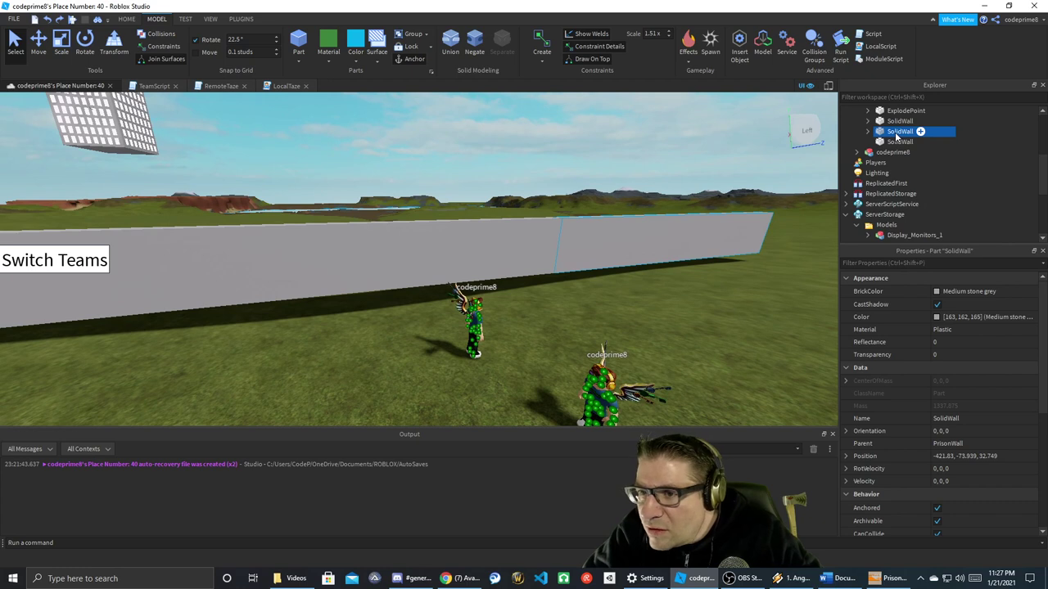
{"action": "left_click", "coordinate": [868, 132]}
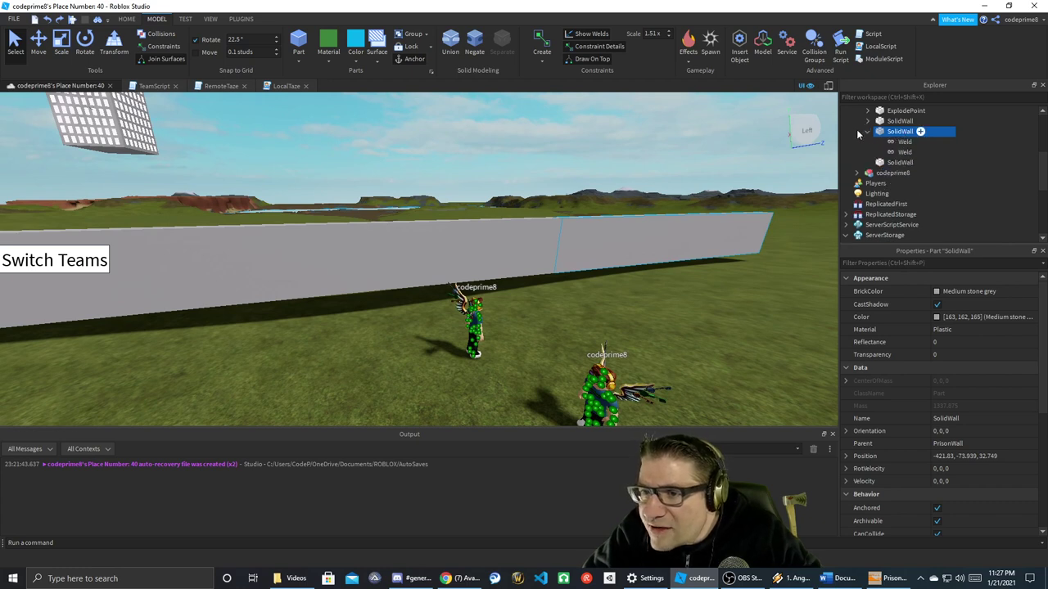
{"action": "left_click", "coordinate": [868, 131]}
- Insert a Texture into the second SolidWall part and set its face to Left
{"action": "left_click", "coordinate": [921, 132]}
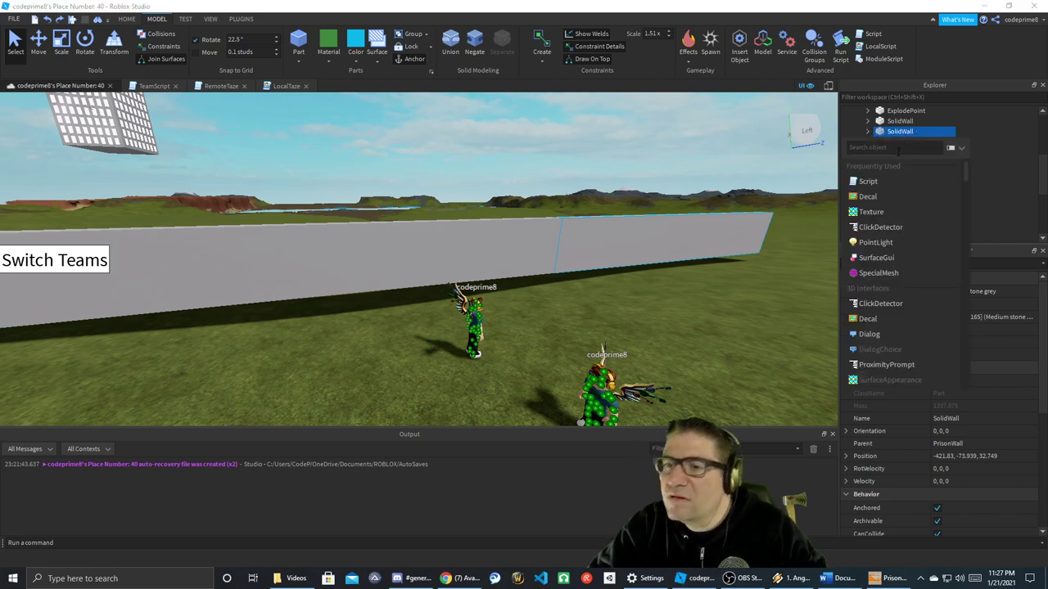
{"action": "type", "text": "text"}
{"action": "left_click", "coordinate": [870, 197]}
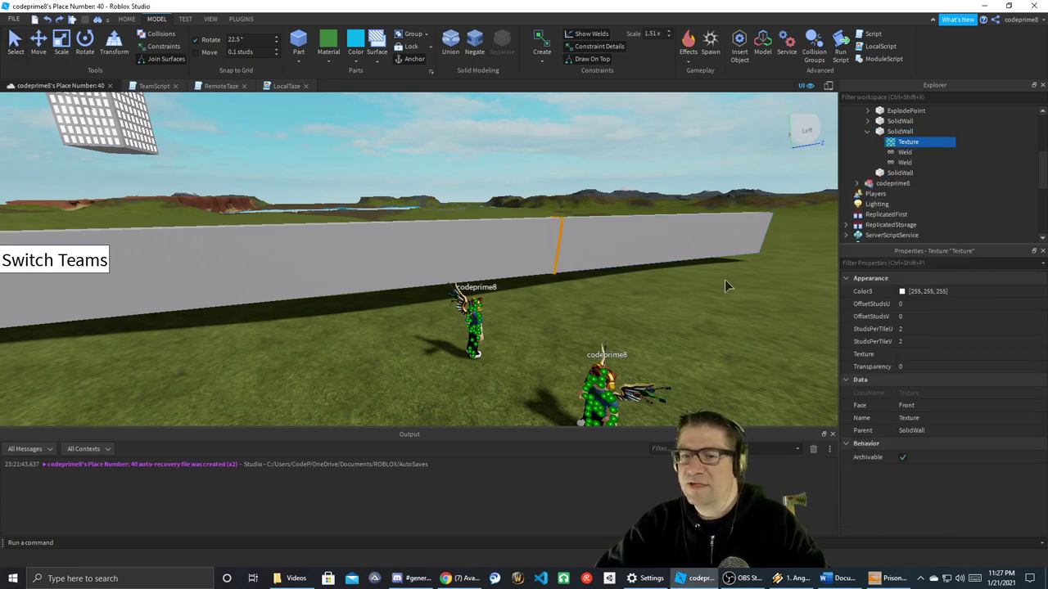
{"action": "left_click", "coordinate": [919, 404]}
{"action": "left_click", "coordinate": [1040, 408]}
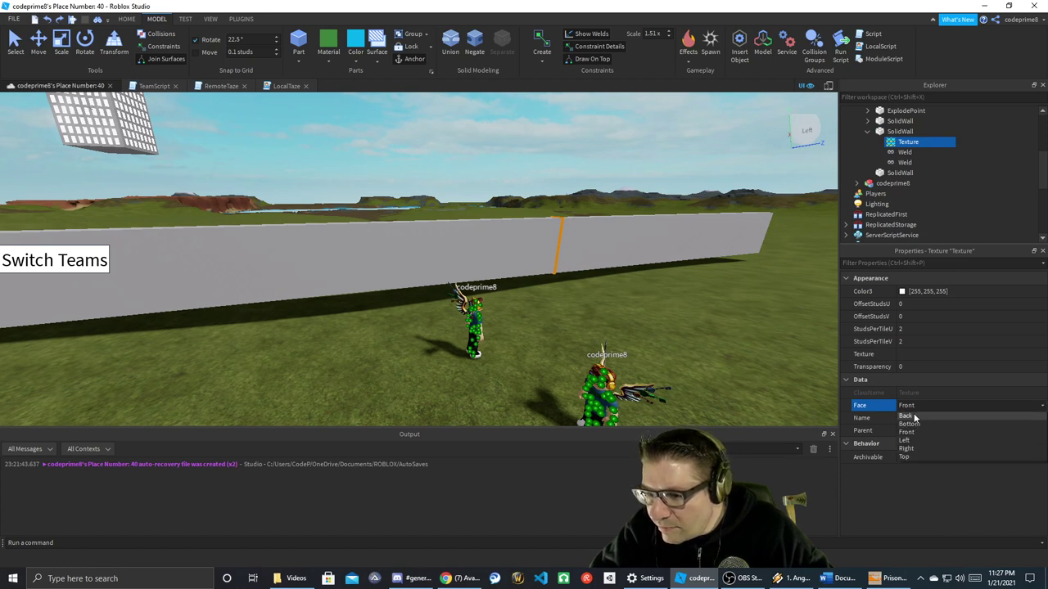
{"action": "left_click", "coordinate": [914, 416]}
{"action": "left_click", "coordinate": [1044, 407]}
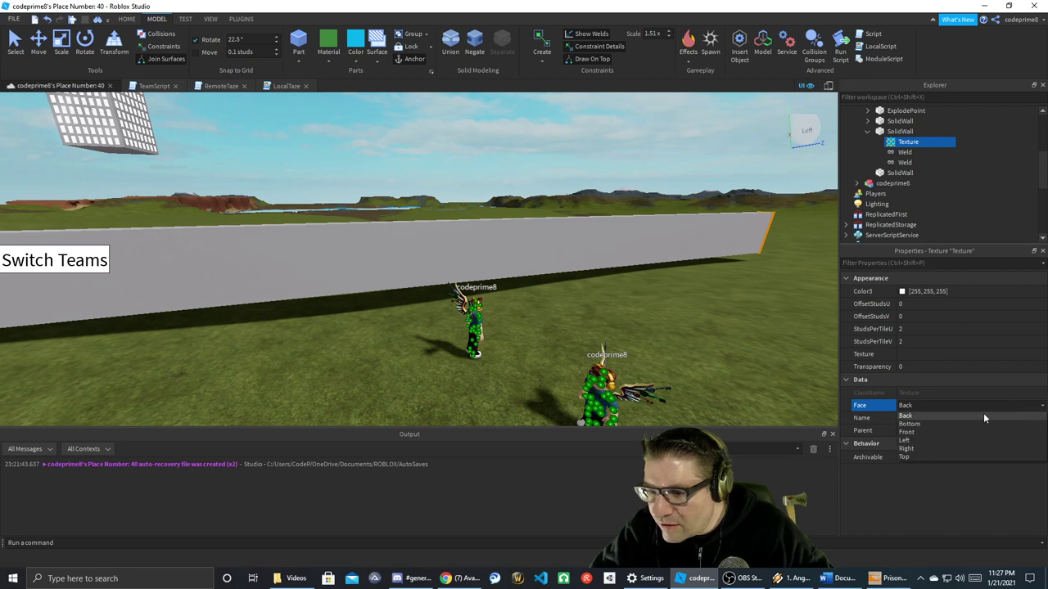
{"action": "left_click", "coordinate": [928, 439]}
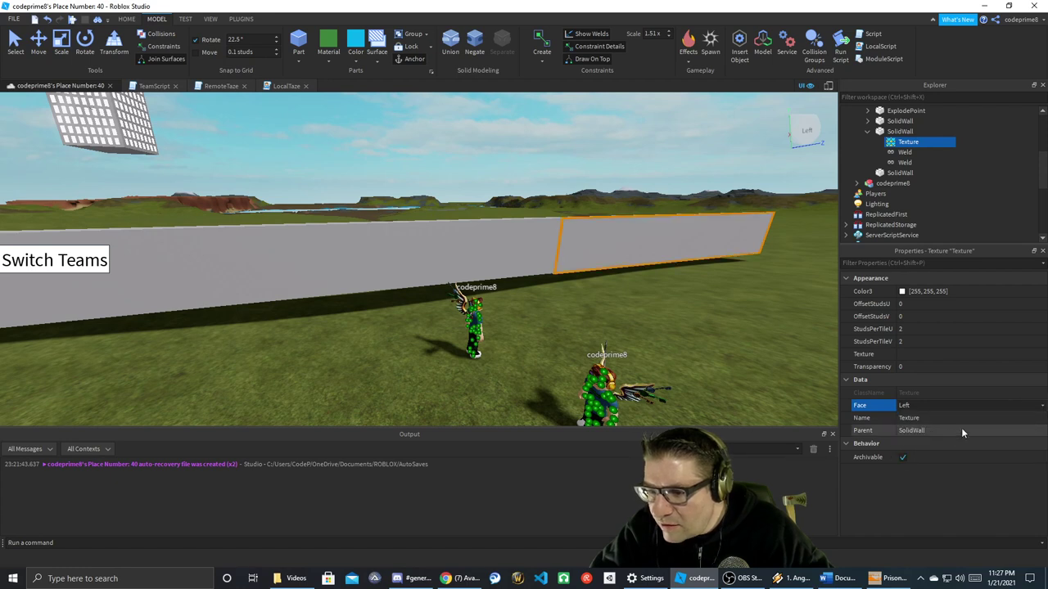
- Rename the Texture object as PrisonWallTexture
{"action": "left_click", "coordinate": [909, 143]}
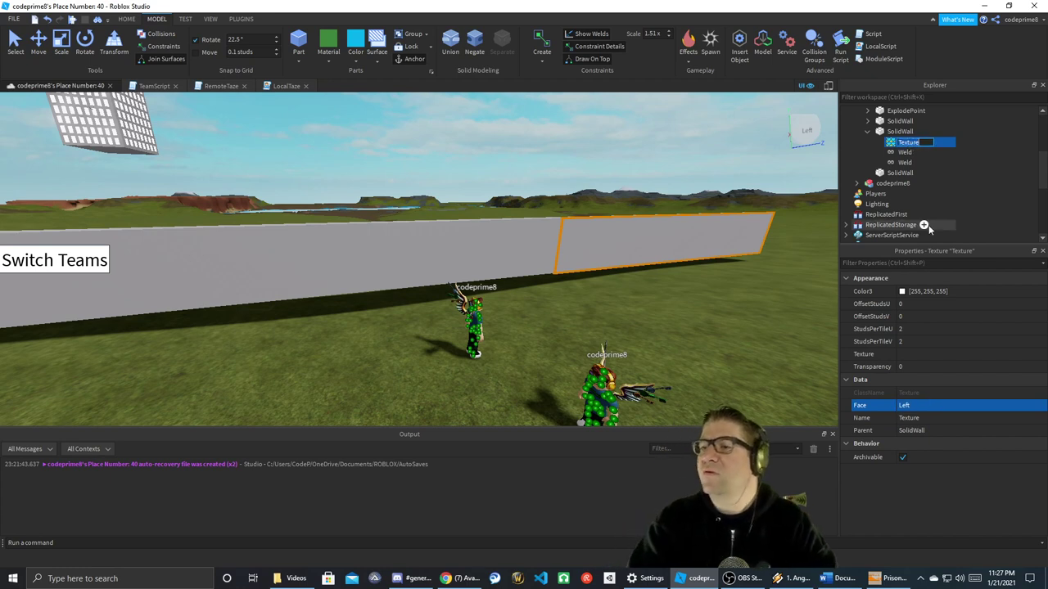
{"action": "type", "text": "F"}
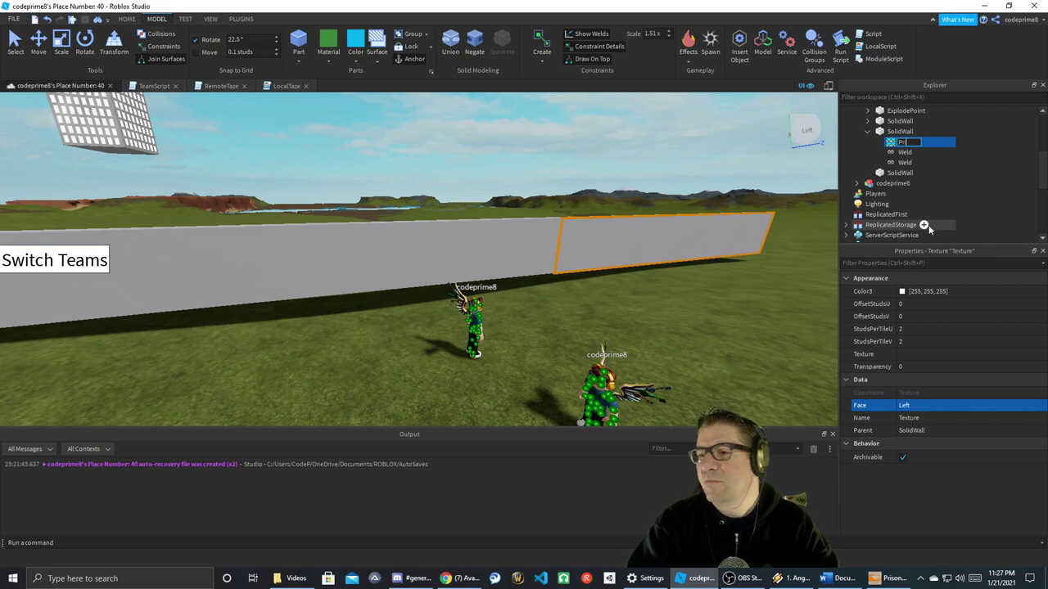
{"action": "type", "text": "risonWallTexture"}
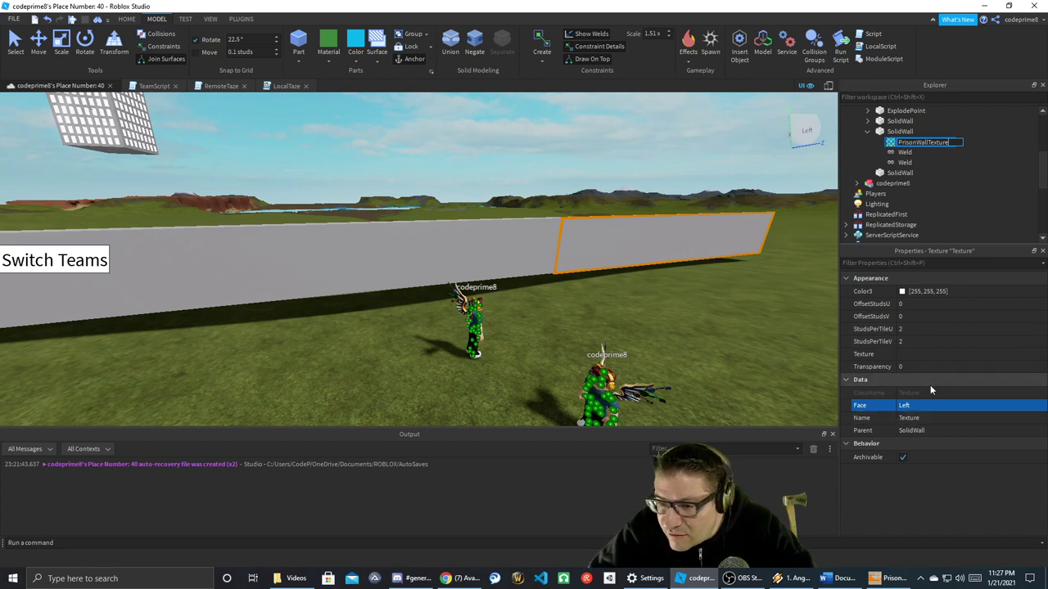
- Start adding a new image for PrisonWallTexture and browse to the ROBLOX/LMAG folder in Documents
{"action": "left_click", "coordinate": [934, 354]}
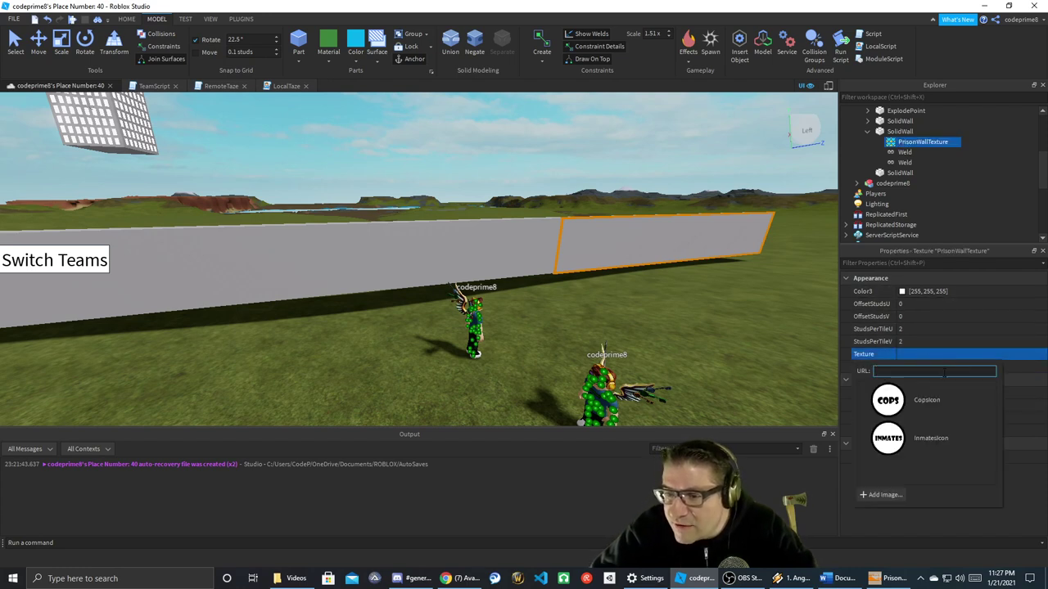
{"action": "left_click", "coordinate": [882, 495]}
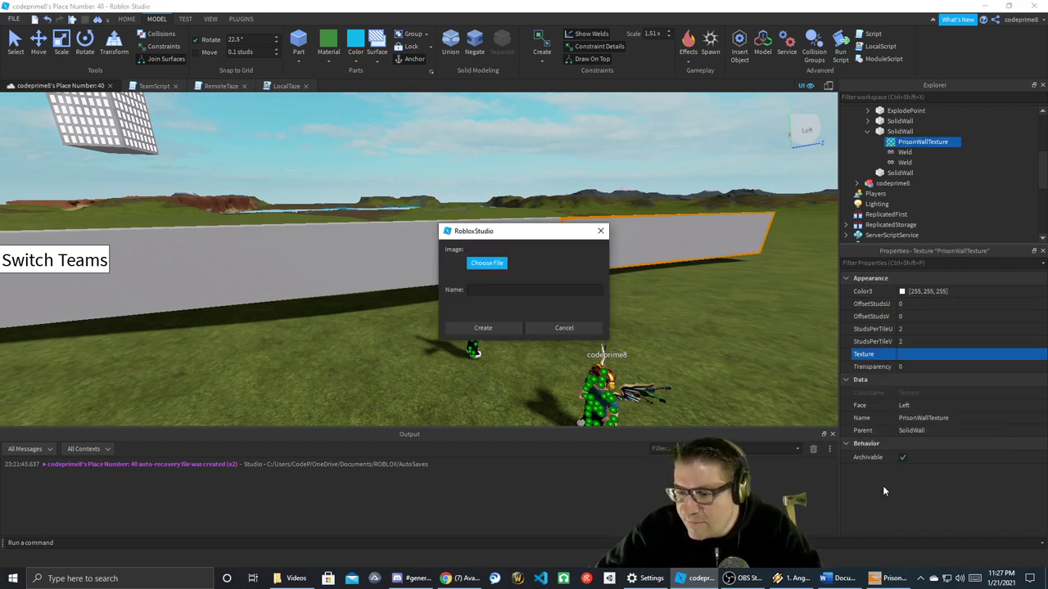
{"action": "left_click", "coordinate": [486, 263]}
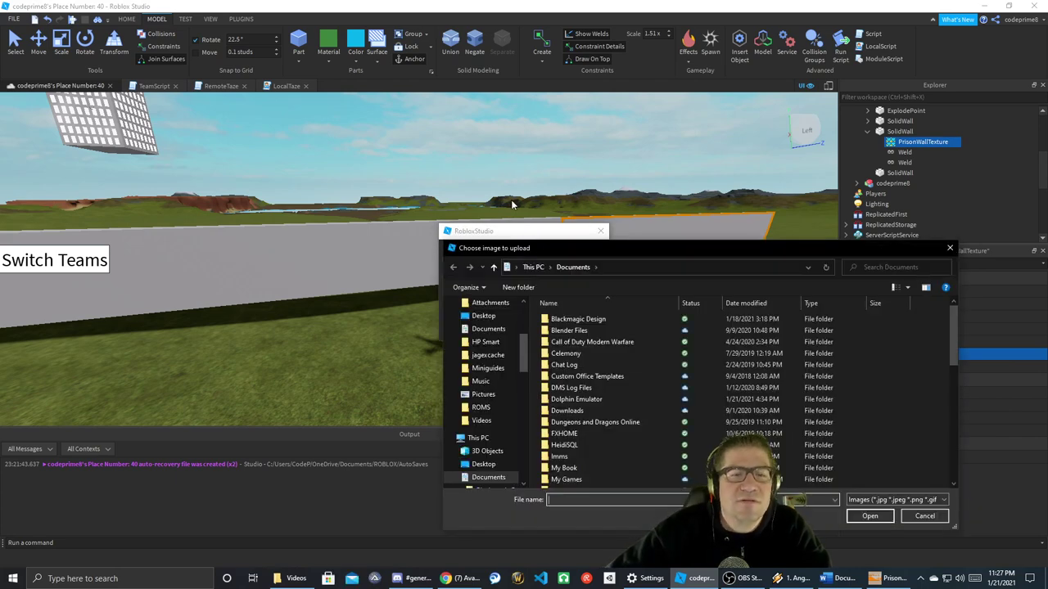
{"action": "left_click", "coordinate": [489, 329]}
{"action": "scroll", "coordinate": [586, 342], "scroll_direction": "down", "scroll_amount": 4}
{"action": "scroll", "coordinate": [586, 342], "scroll_direction": "up", "scroll_amount": 1}
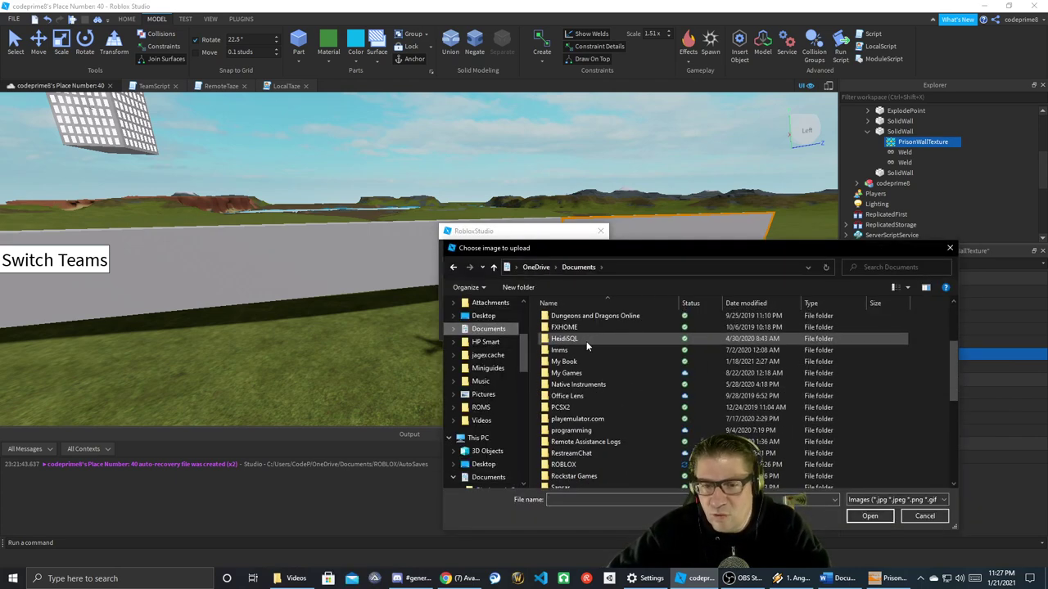
{"action": "scroll", "coordinate": [573, 344], "scroll_direction": "down", "scroll_amount": 6}
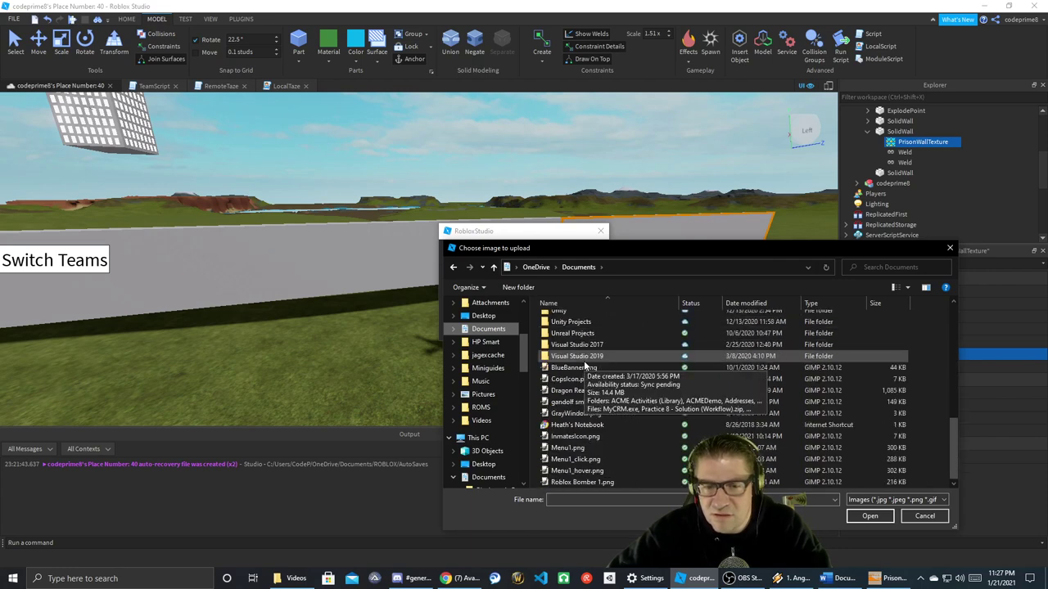
{"action": "scroll", "coordinate": [584, 361], "scroll_direction": "up", "scroll_amount": 4}
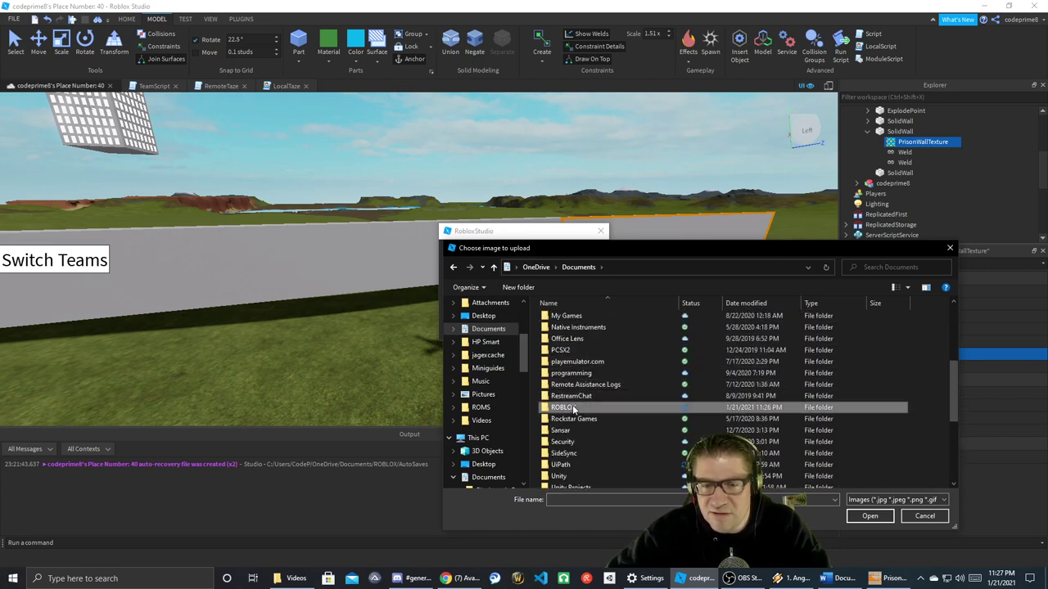
{"action": "double_click", "coordinate": [565, 407]}
{"action": "double_click", "coordinate": [575, 385]}
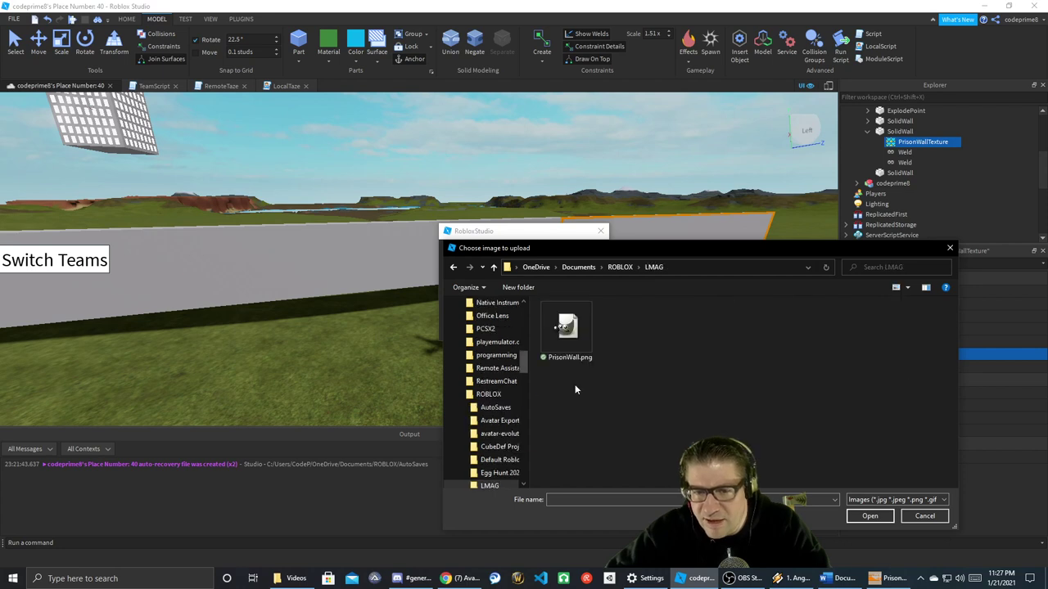
- Upload PrisonWall.png as the image of PrisonWallTexture and inspect the tiling on the wall
{"action": "left_click", "coordinate": [575, 329]}
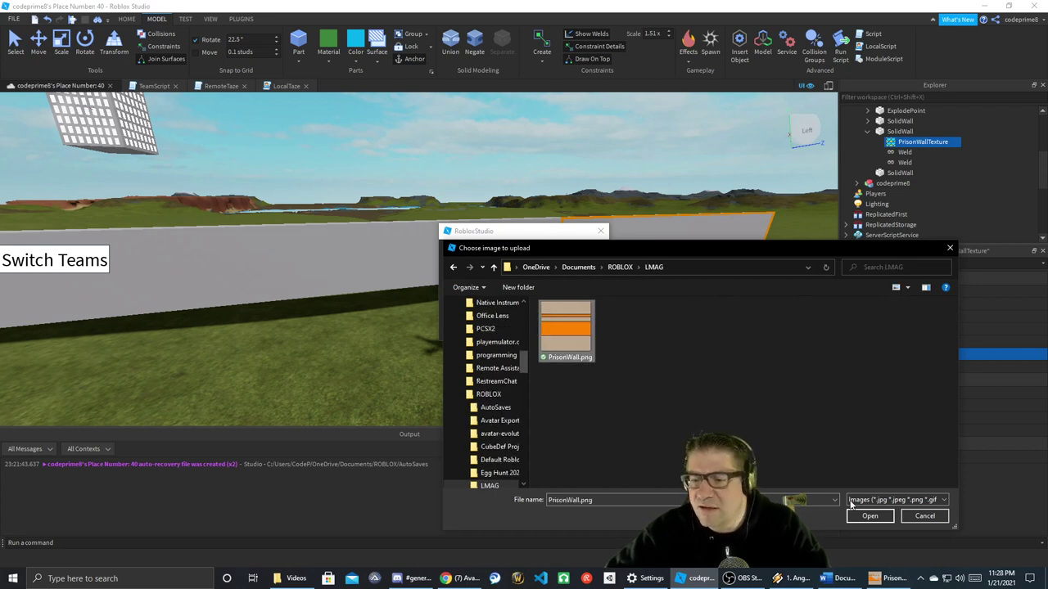
{"action": "left_click", "coordinate": [867, 519]}
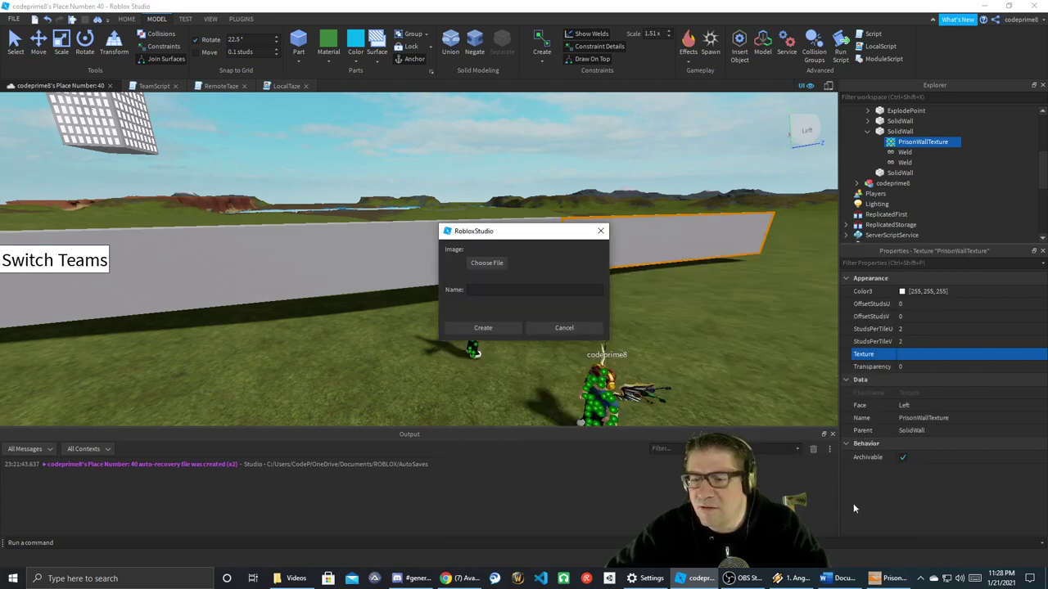
{"action": "left_click", "coordinate": [505, 330]}
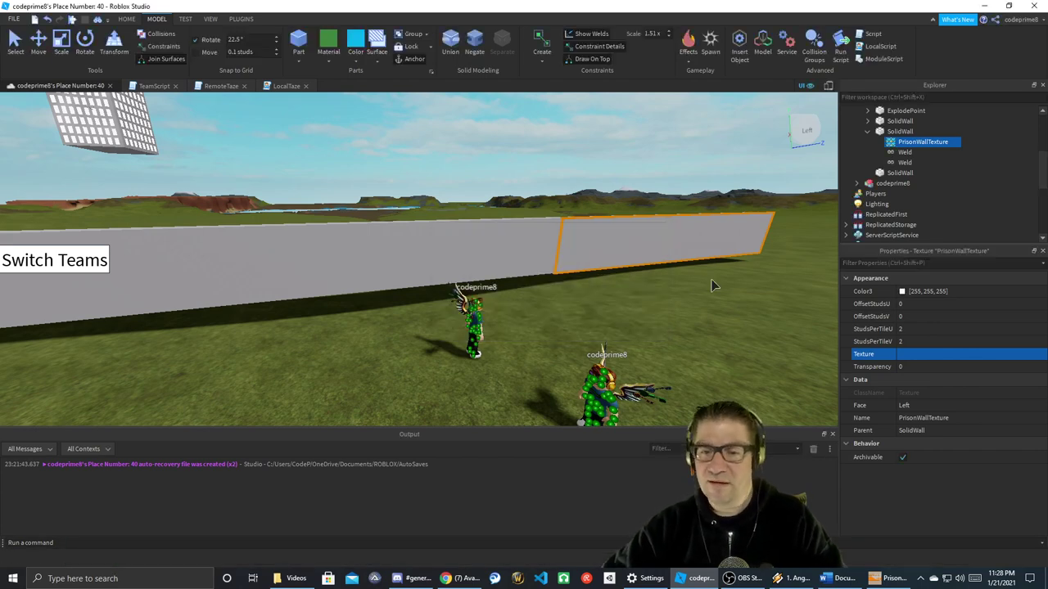
{"action": "right_click_drag", "start_coordinate": [711, 280], "coordinate": [711, 281]}
{"action": "key", "text": "w"}
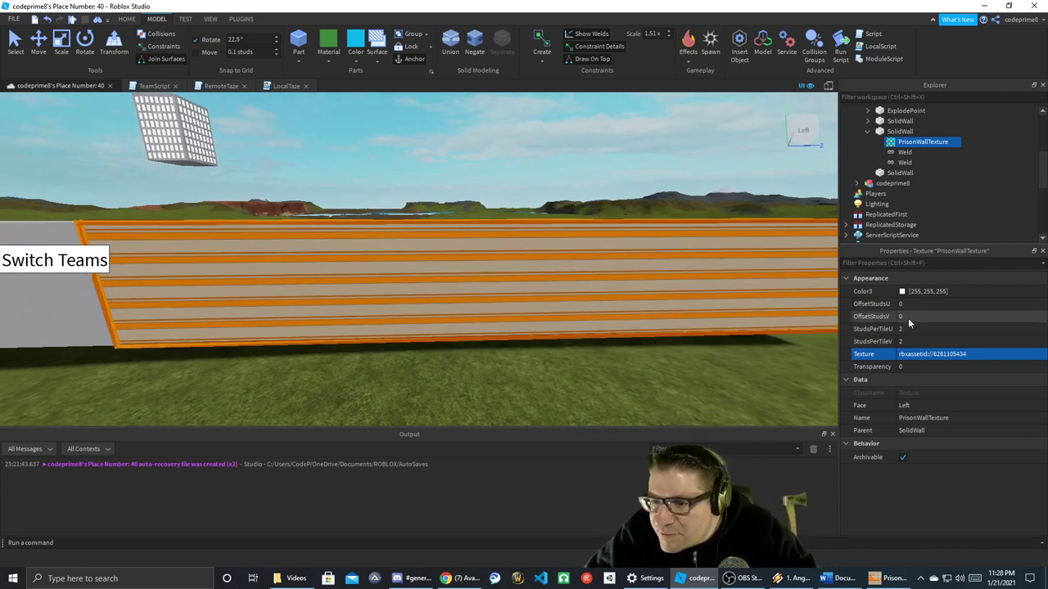
- Delete PrisonWallTexture from the second SolidWall part
{"action": "left_click", "coordinate": [906, 131]}
{"action": "left_click", "coordinate": [906, 144]}
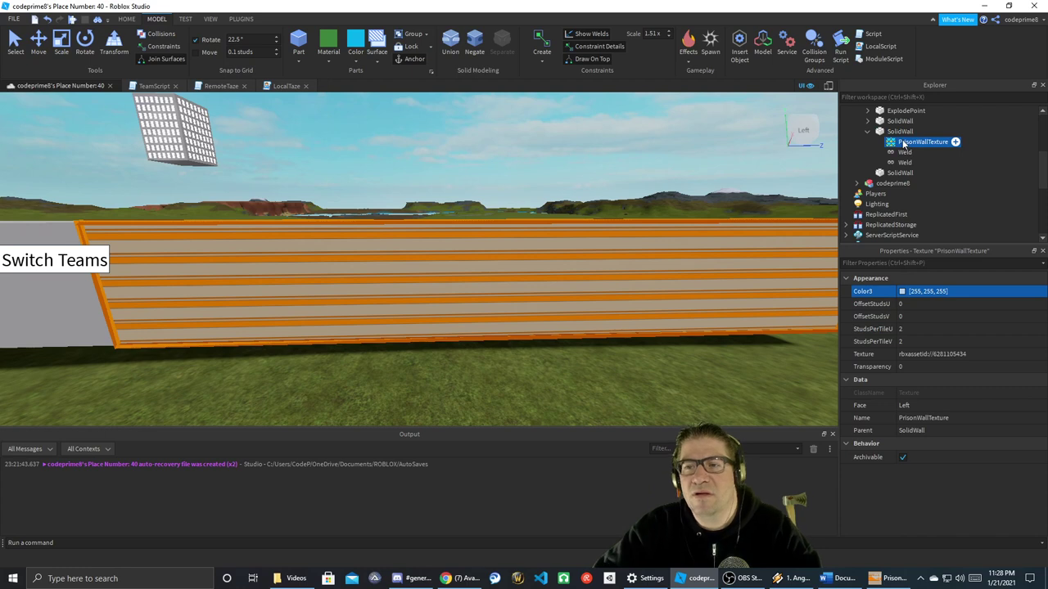
{"action": "key", "text": "Delete"}
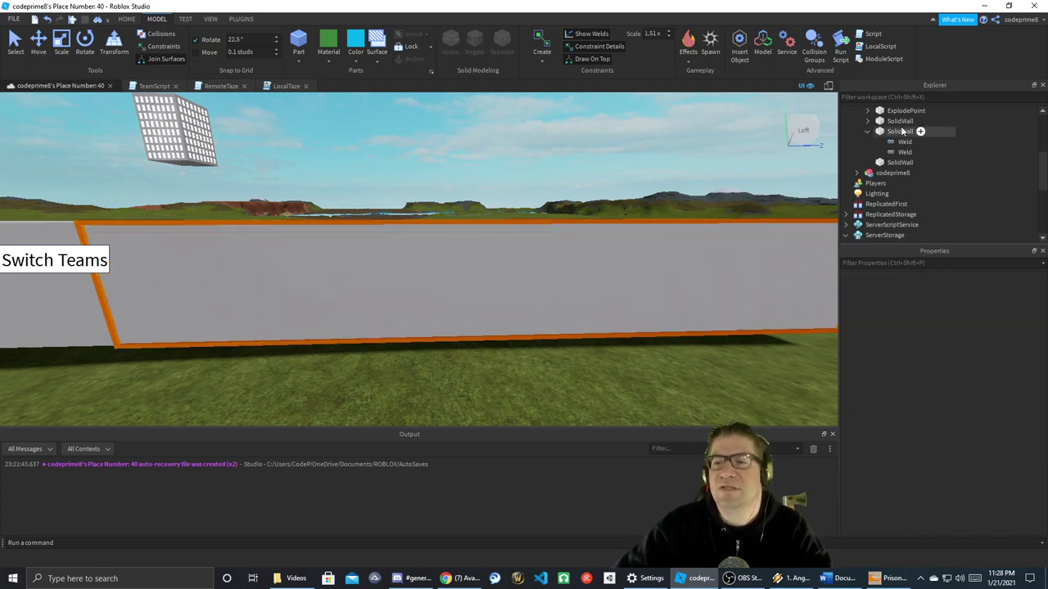
- Insert a Decal into the second SolidWall part and apply the uploaded PrisonWall image to its Left face
{"action": "left_click", "coordinate": [903, 131]}
{"action": "left_click", "coordinate": [920, 131]}
{"action": "type", "text": "de"}
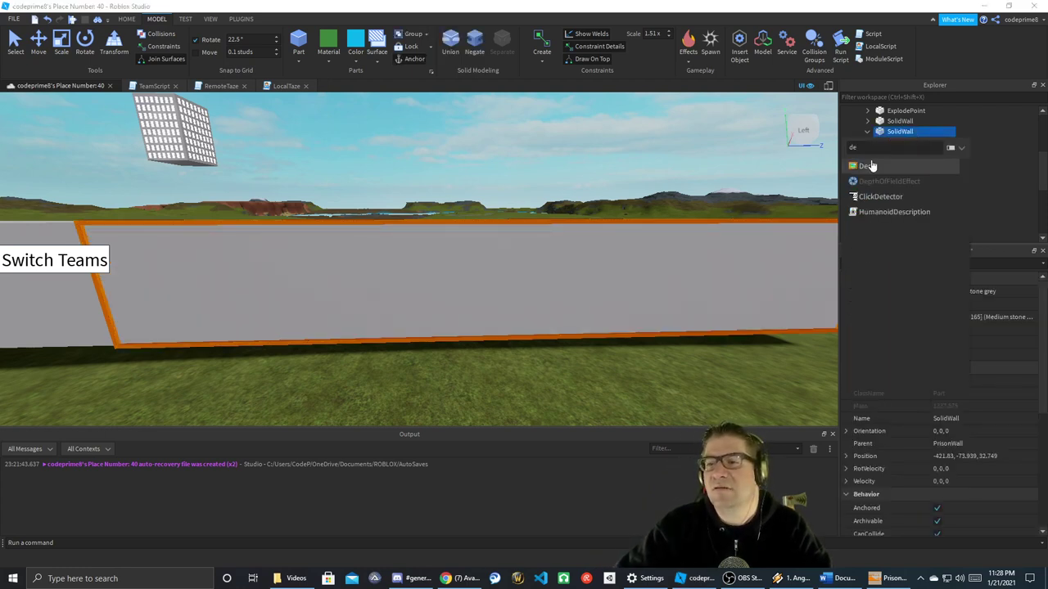
{"action": "left_click", "coordinate": [869, 166]}
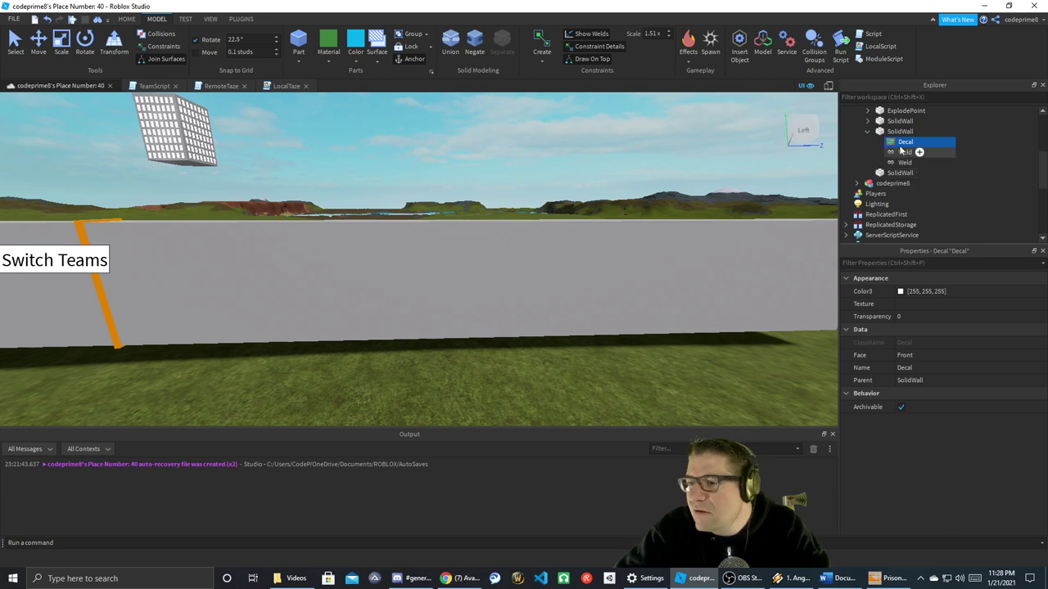
{"action": "left_click", "coordinate": [942, 304]}
{"action": "left_click", "coordinate": [917, 422]}
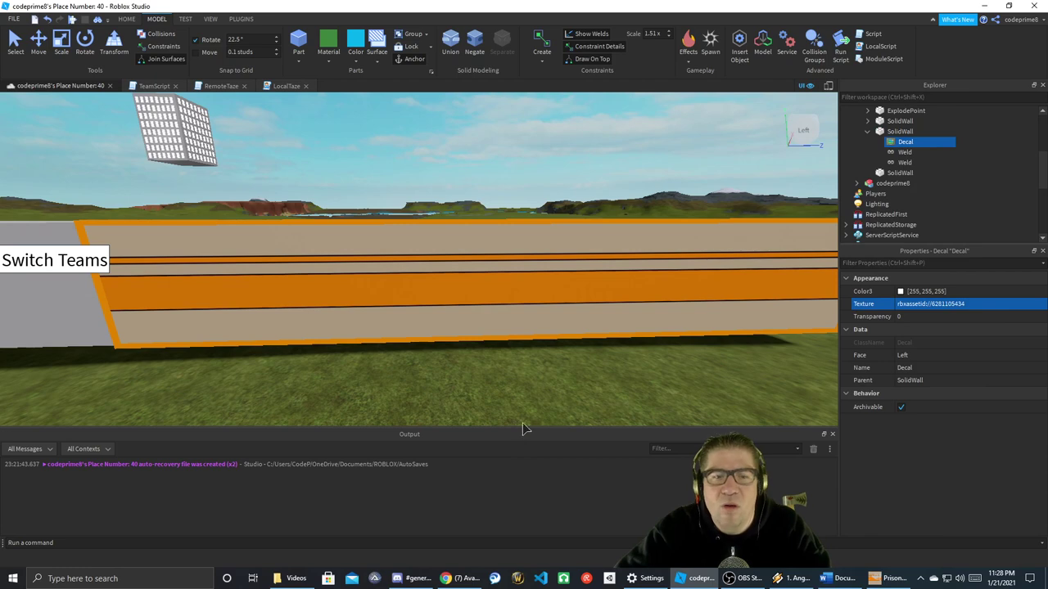
{"action": "left_click", "coordinate": [554, 389]}
{"action": "right_click_drag", "start_coordinate": [554, 389], "coordinate": [554, 389]}
{"action": "scroll", "coordinate": [554, 389], "scroll_direction": "down", "scroll_amount": 3}
{"action": "key", "text": "d"}
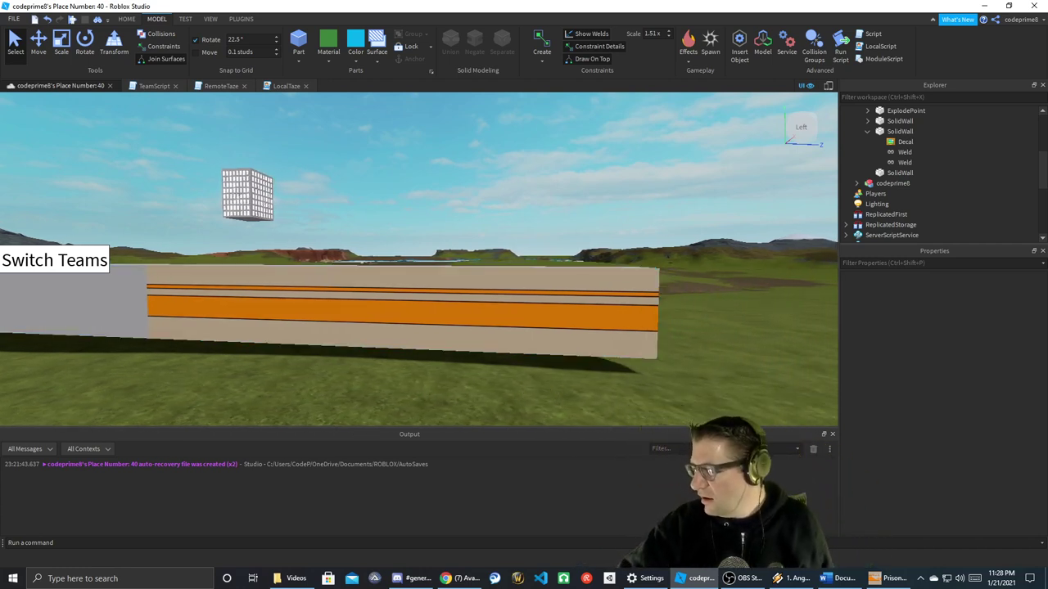
- Switch to the Word document and examine the reference picture of the prison cell's brick walls
{"action": "key", "text": "alt+Tab"}
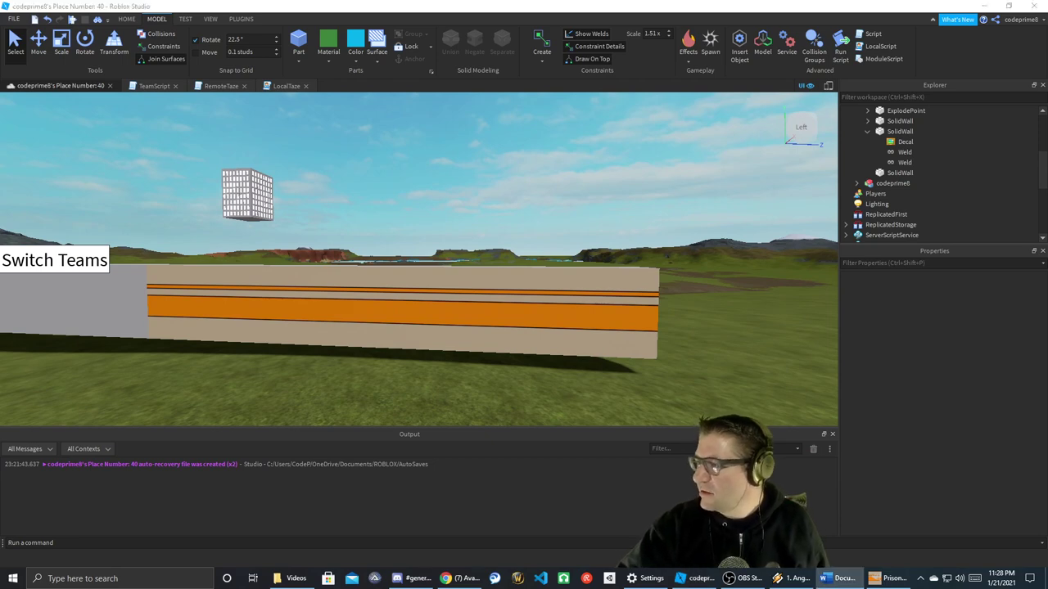
{"action": "scroll", "coordinate": [611, 300], "scroll_direction": "down", "scroll_amount": 7}
{"action": "scroll", "coordinate": [611, 301], "scroll_direction": "down", "scroll_amount": 15}
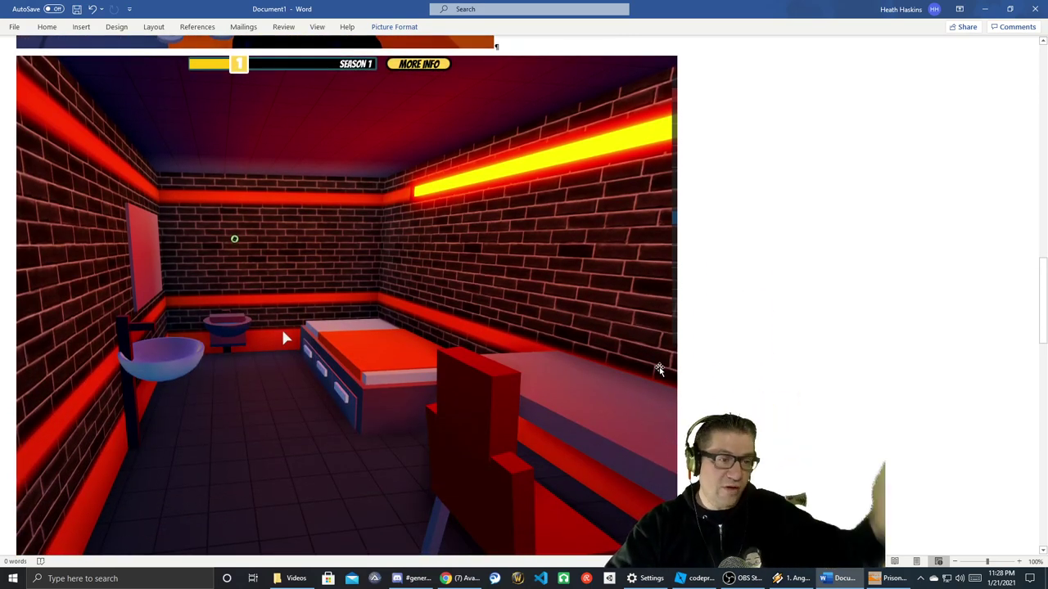
{"action": "scroll", "coordinate": [659, 368], "scroll_direction": "down", "scroll_amount": 1}
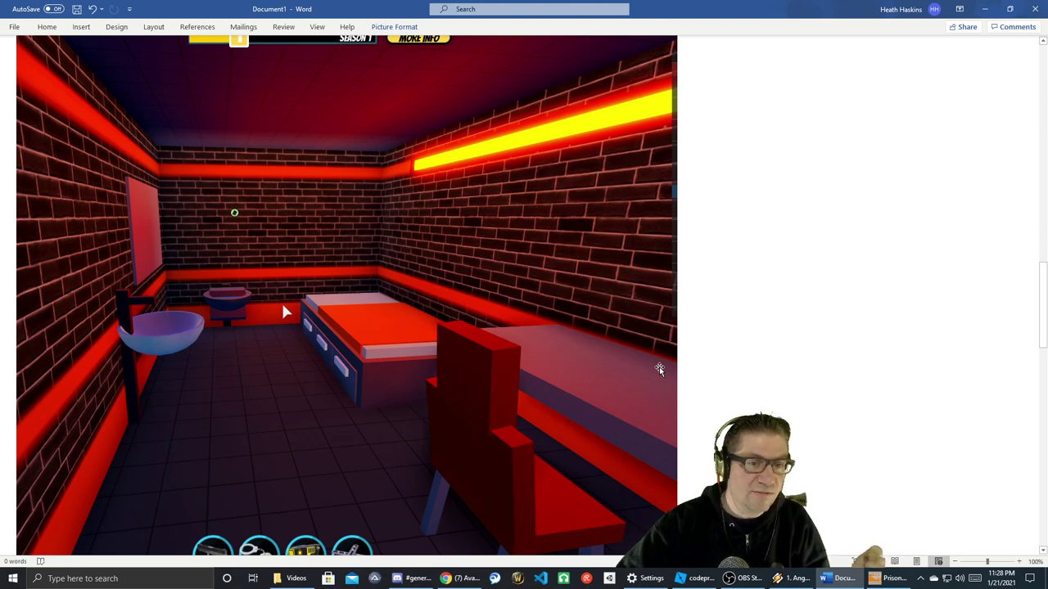
- Look through the remaining reference pictures down to the snowy prison yard, and move the Word window off the Roblox Studio view
{"action": "scroll", "coordinate": [659, 368], "scroll_direction": "down", "scroll_amount": 6}
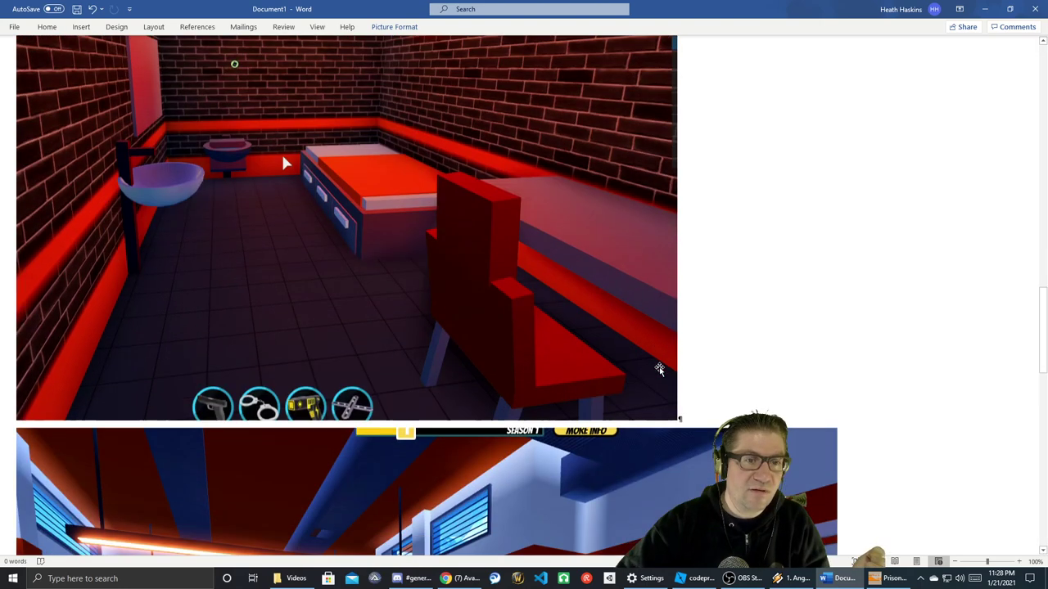
{"action": "scroll", "coordinate": [659, 368], "scroll_direction": "down", "scroll_amount": 5}
{"action": "scroll", "coordinate": [659, 368], "scroll_direction": "down", "scroll_amount": 3}
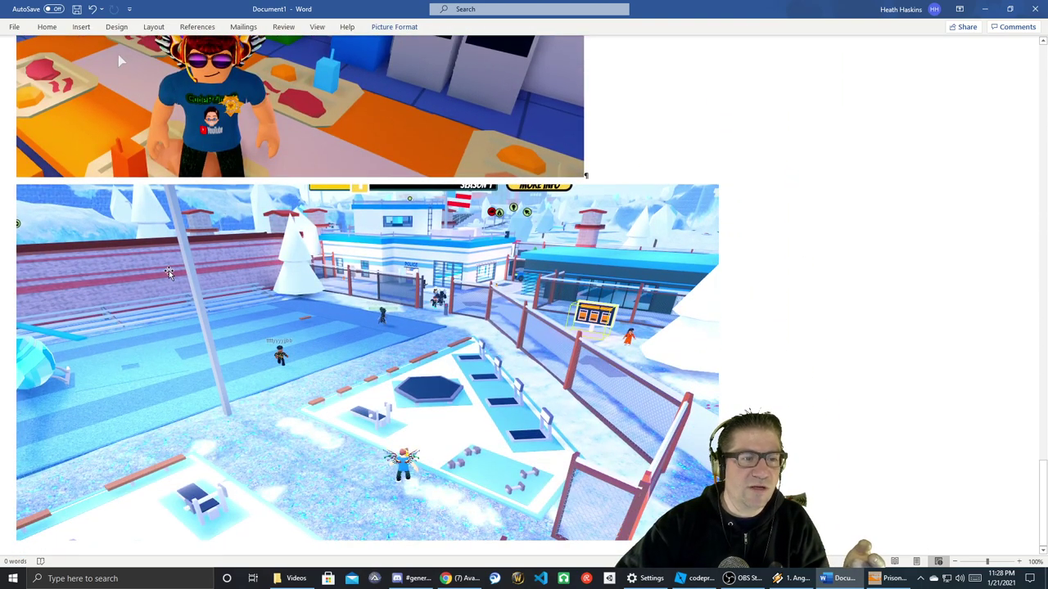
{"action": "double_click", "coordinate": [832, 9]}
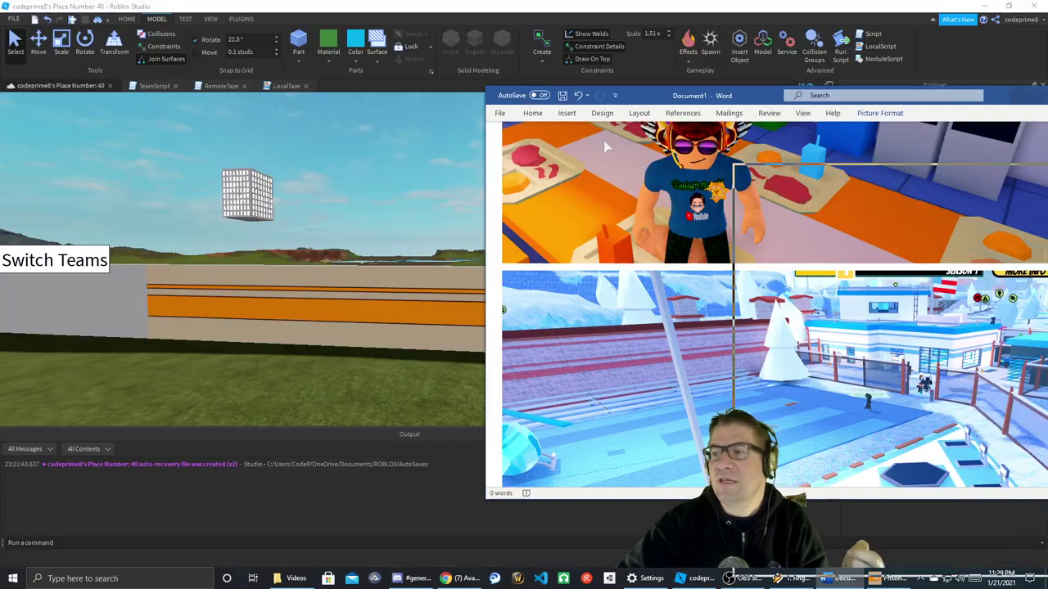
{"action": "left_click_drag", "start_coordinate": [603, 96], "coordinate": [1047, 96]}
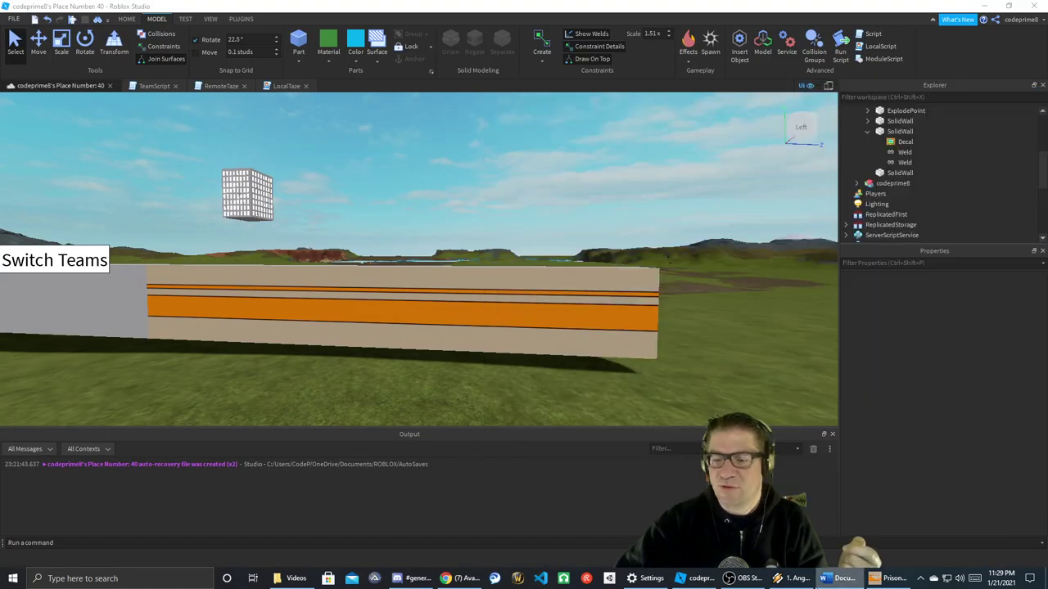
- Try to launch GIMP
{"action": "key", "text": "super"}
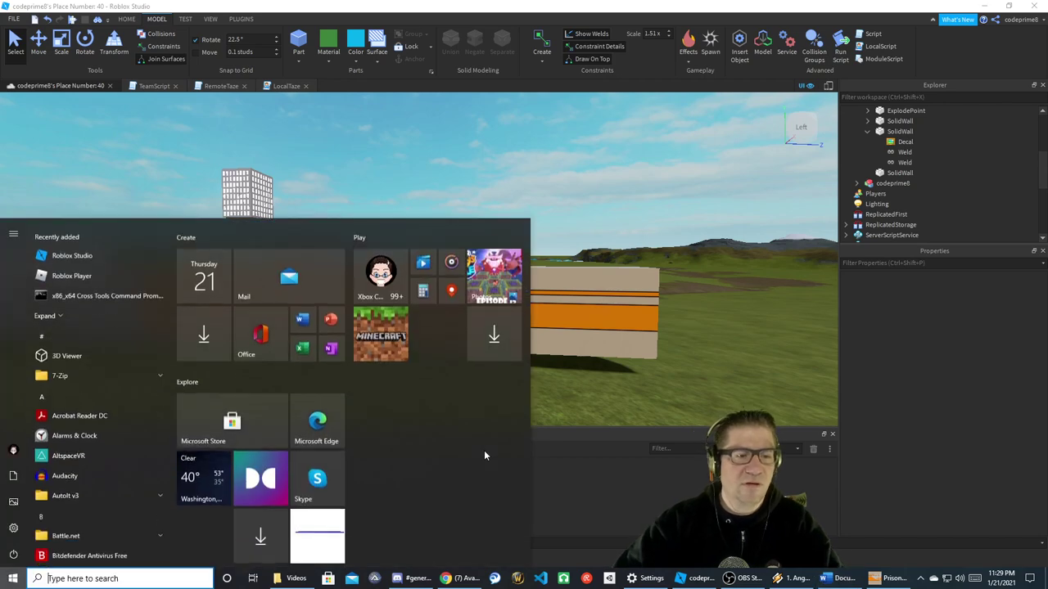
{"action": "type", "text": "gim"}
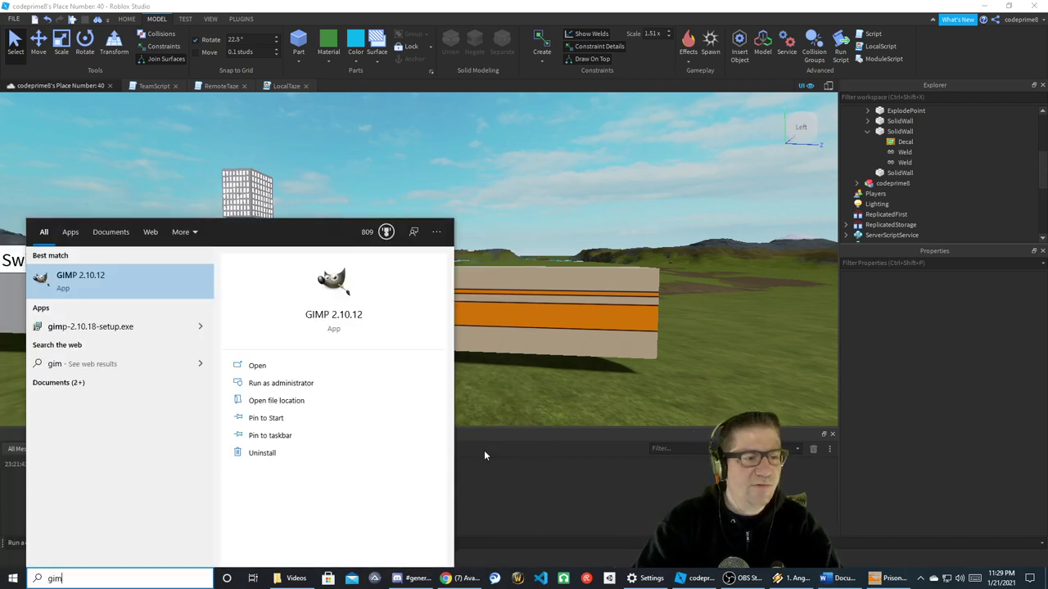
{"action": "key", "text": "Return"}
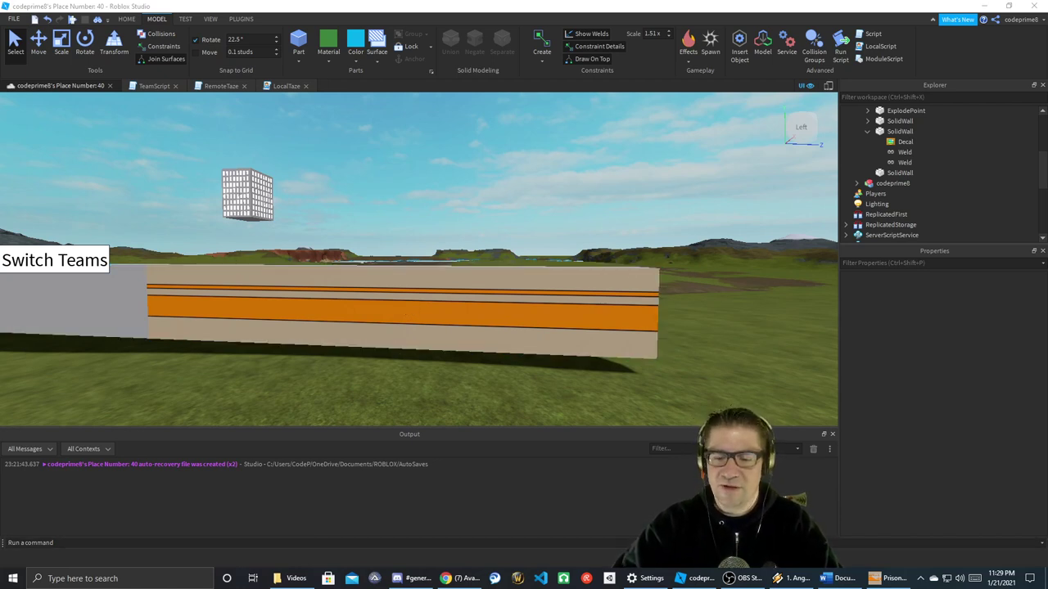
{"action": "key", "text": "super"}
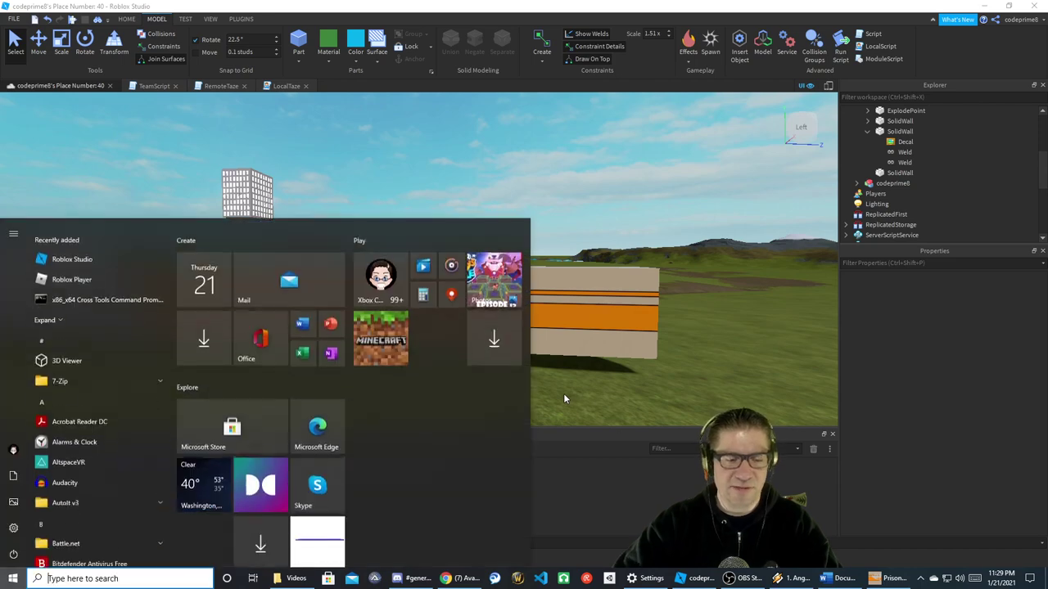
{"action": "type", "text": "gimp"}
{"action": "key", "text": "Return"}
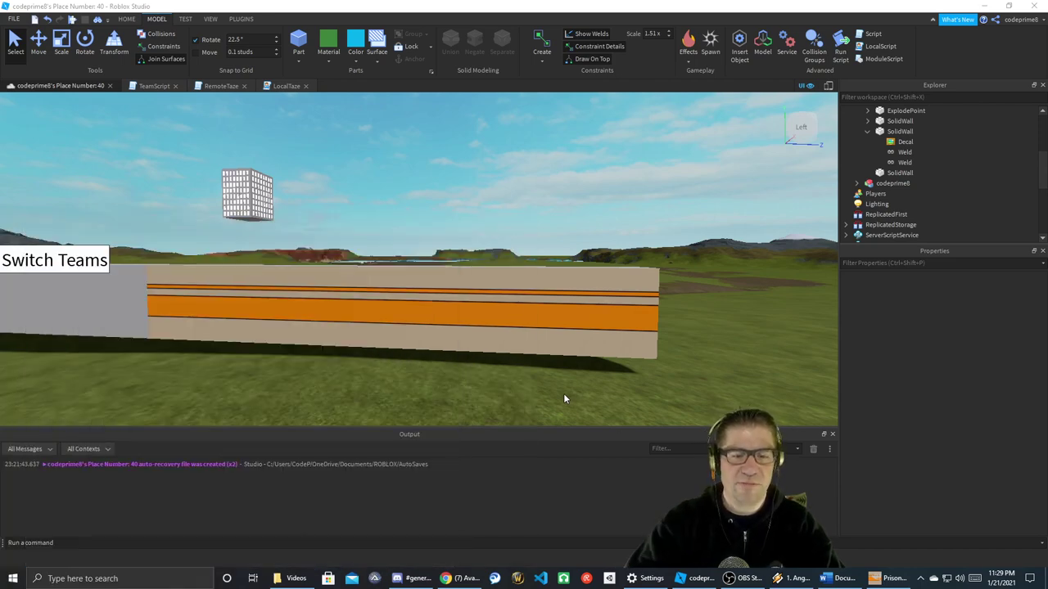
- Switch to the PrisonWall image in GIMP and erase all three beige bands to transparency using Fuzzy Select
{"action": "right_click_drag", "start_coordinate": [559, 394], "coordinate": [554, 396]}
{"action": "key", "text": "w"}
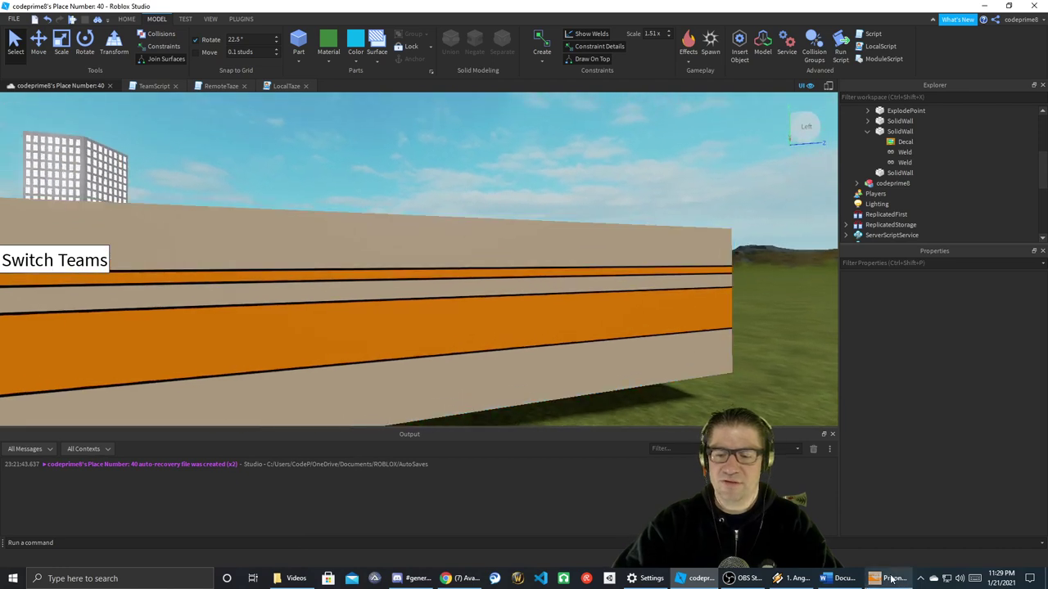
{"action": "left_click", "coordinate": [891, 579]}
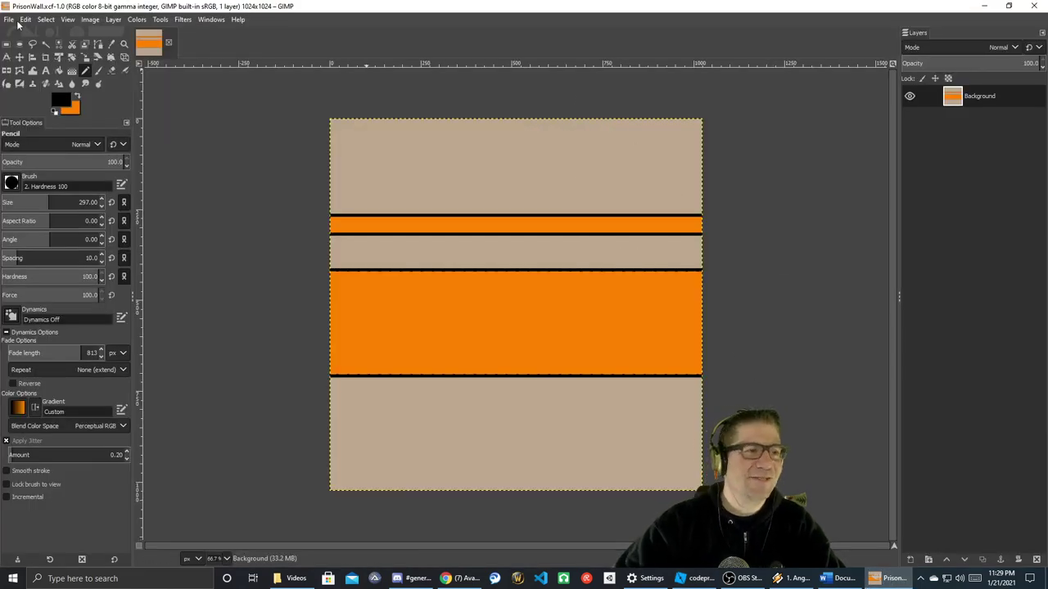
{"action": "left_click", "coordinate": [45, 44]}
{"action": "left_click", "coordinate": [416, 156]}
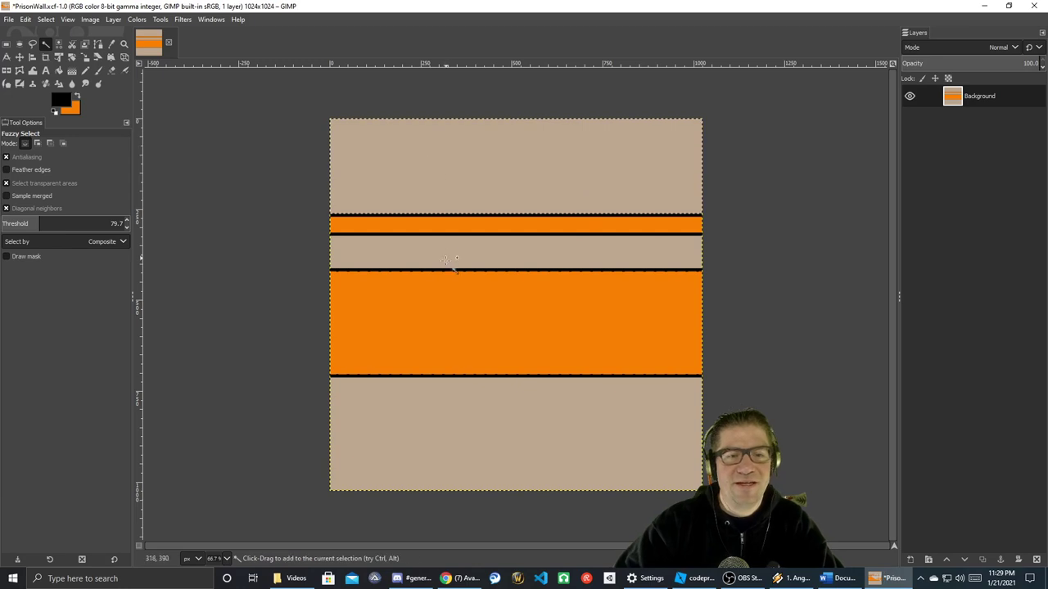
{"action": "left_click", "coordinate": [449, 401], "text": "shift"}
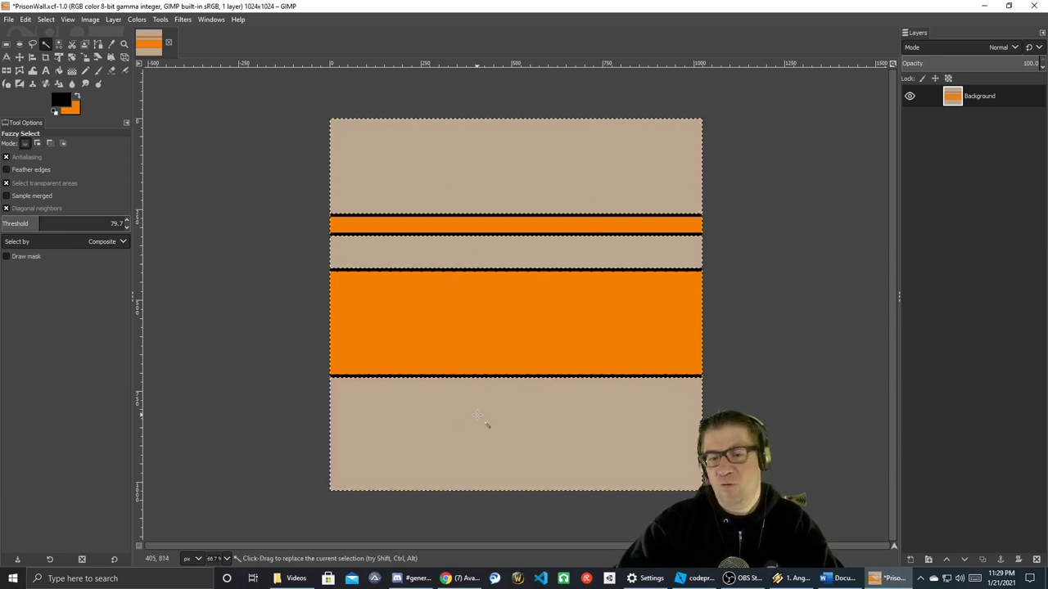
{"action": "key", "text": "Delete"}
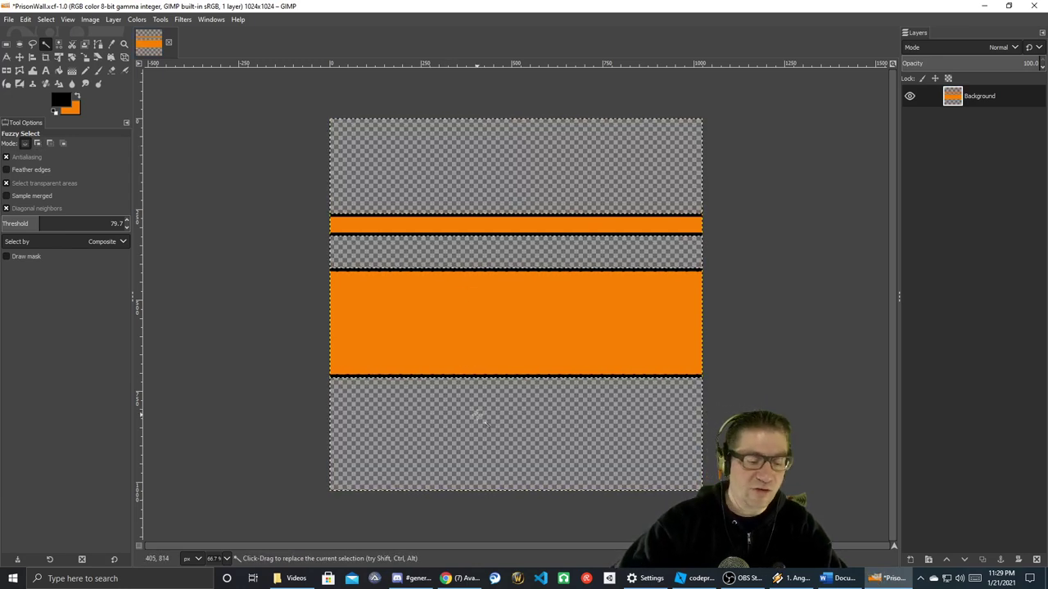
- Export the image as PrisonWall_transparent_w_lines.png to the LMAG folder with the default PNG options
{"action": "key", "text": "ctrl+shift+e"}
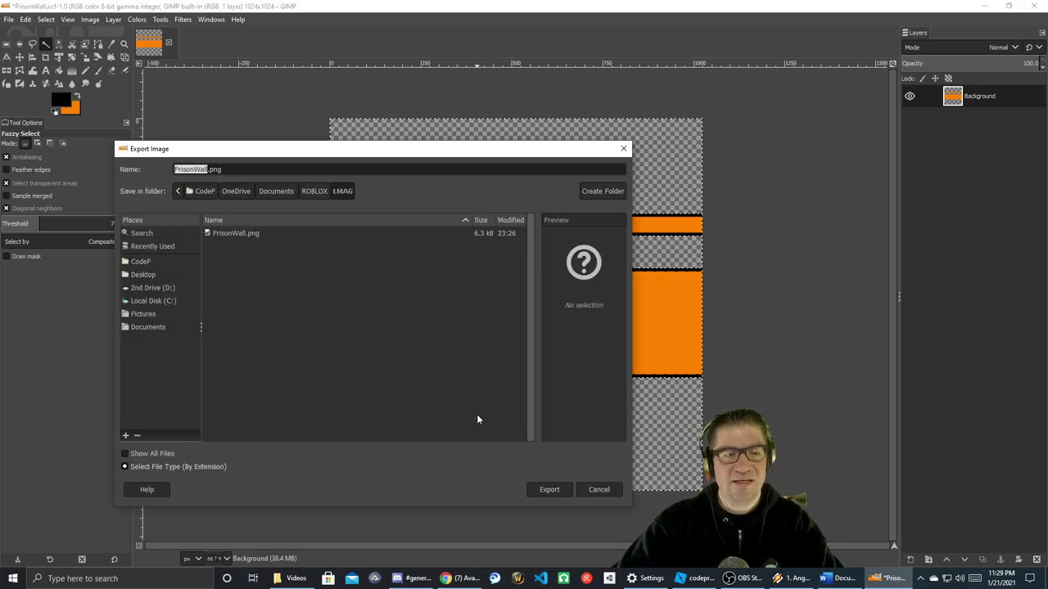
{"action": "key", "text": "Right"}
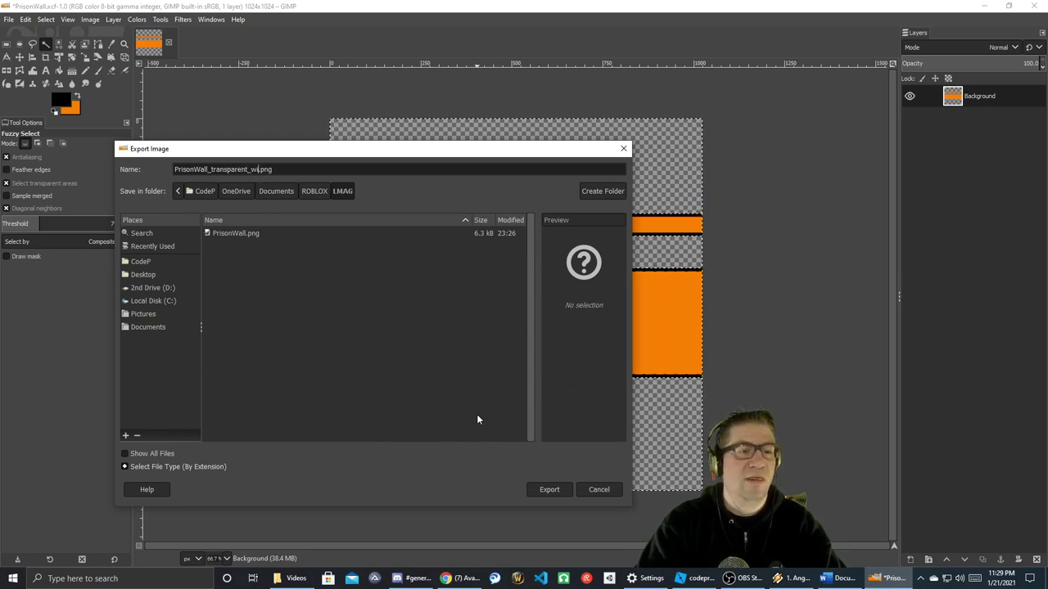
{"action": "key", "text": "Return"}
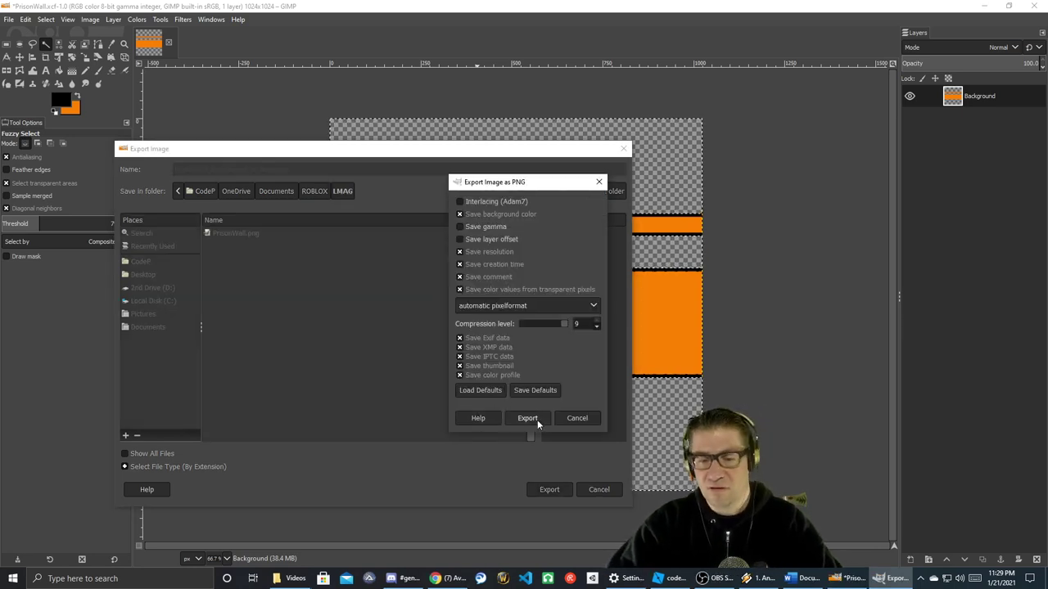
{"action": "left_click", "coordinate": [527, 418]}
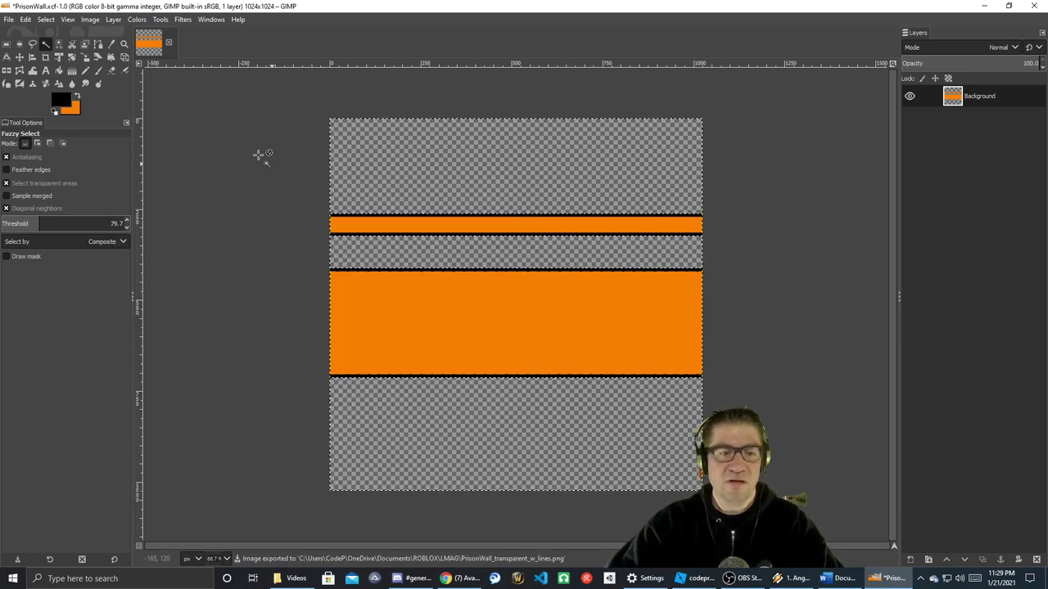
- Select the thin orange stripe with its black borders using a rectangle about 1233 × 149 px, float it and copy it
{"action": "left_click", "coordinate": [5, 45]}
{"action": "left_click_drag", "start_coordinate": [287, 194], "coordinate": [736, 248]}
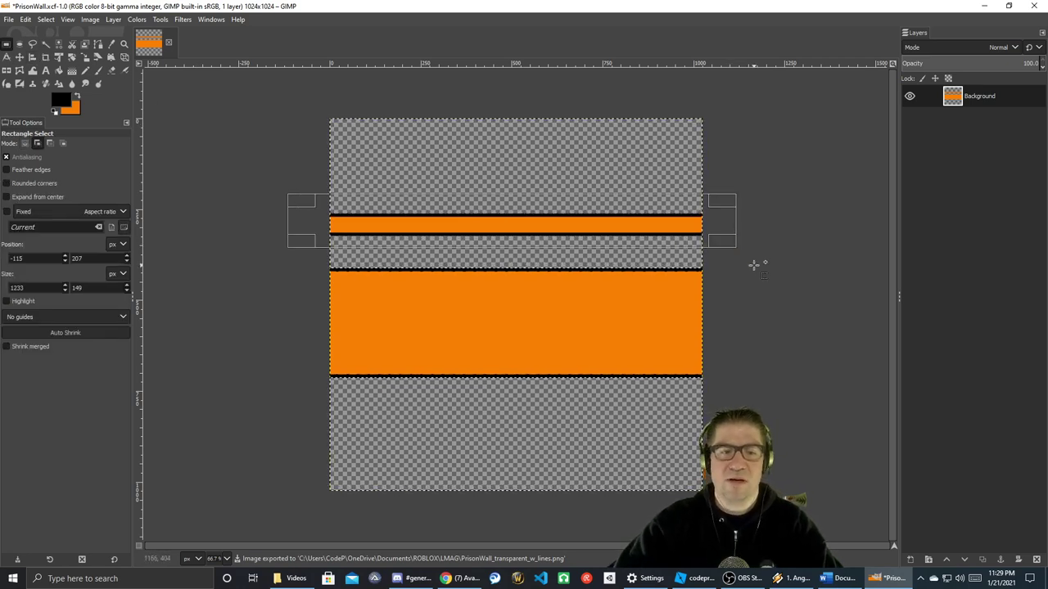
{"action": "key", "text": "ctrl"}
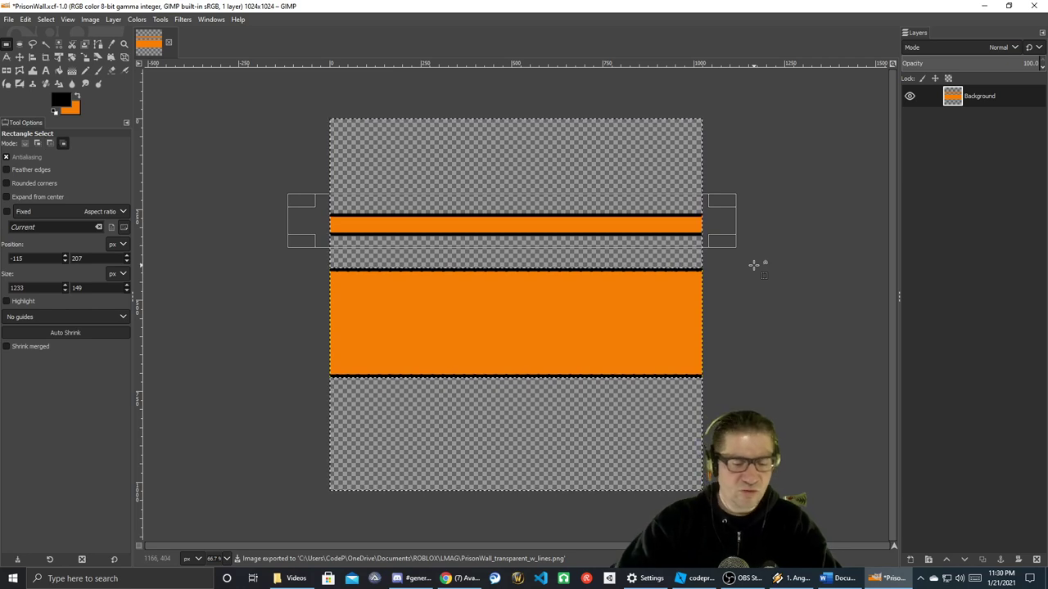
{"action": "key", "text": "shift+ctrl+l"}
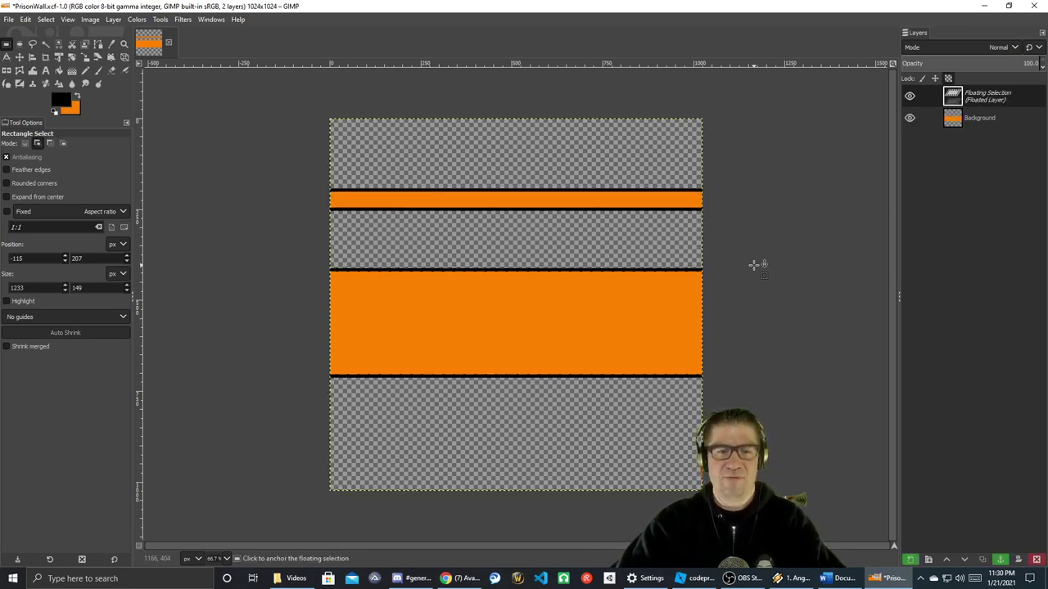
{"action": "key", "text": "ctrl+c"}
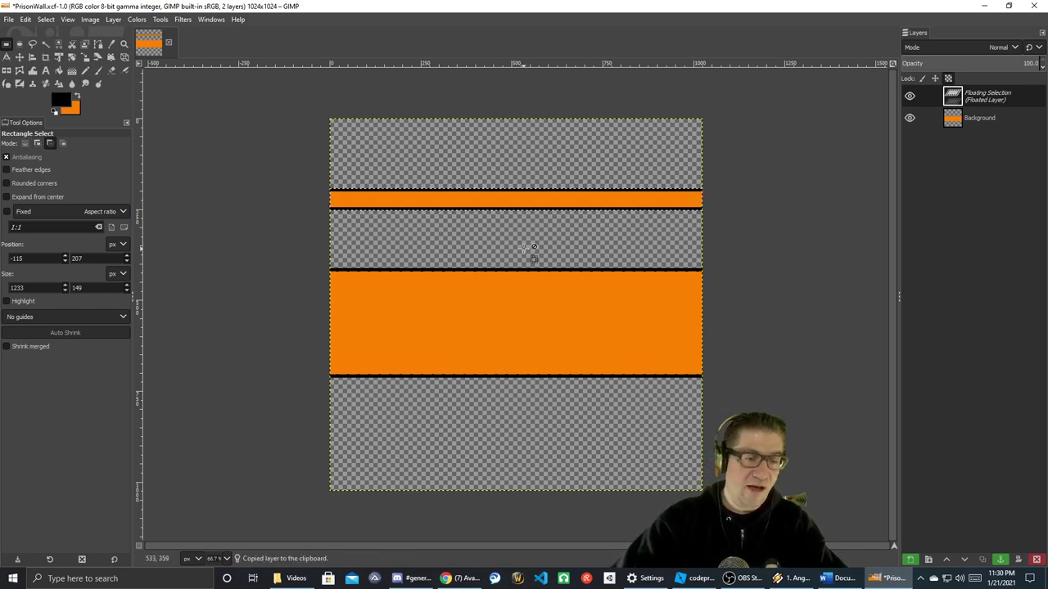
- Anchor the floating thin stripe to the Background layer and delete the thick orange stripe with its black borders
{"action": "left_click_drag", "start_coordinate": [284, 253], "coordinate": [733, 387]}
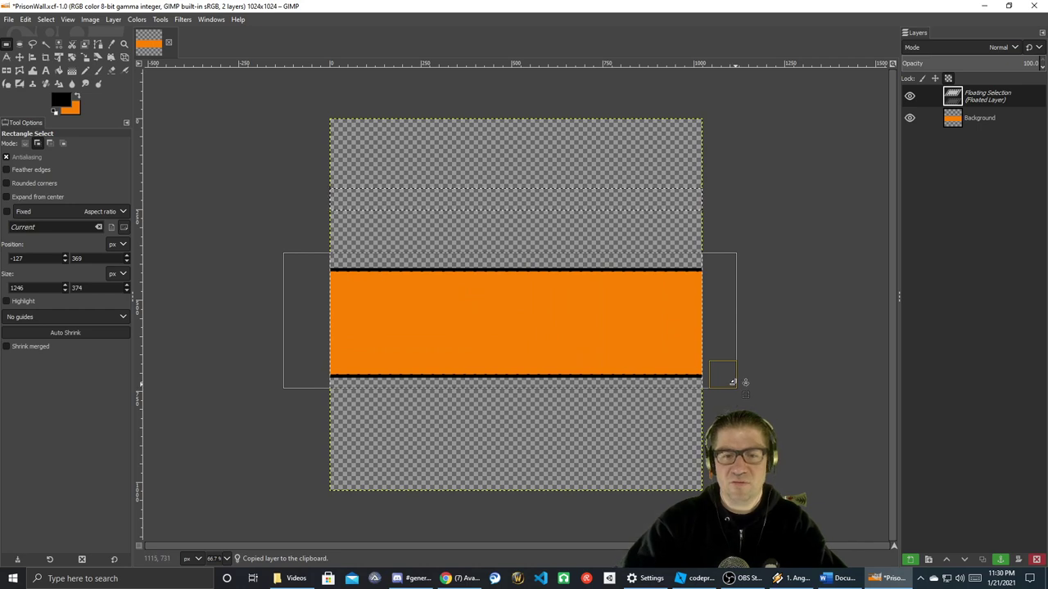
{"action": "key", "text": "ctrl+z"}
{"action": "left_click", "coordinate": [250, 309]}
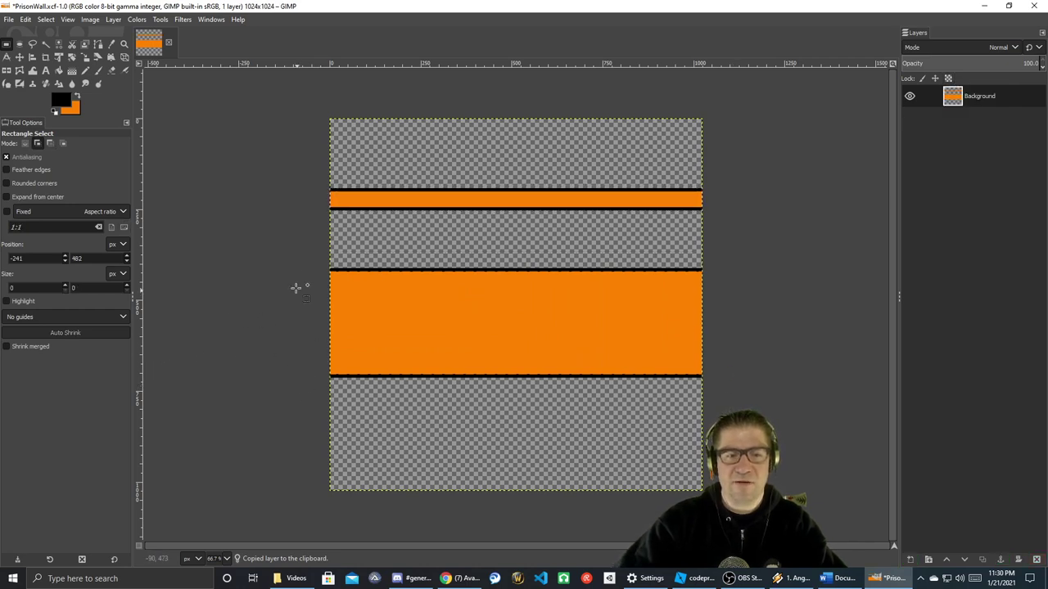
{"action": "left_click_drag", "start_coordinate": [293, 251], "coordinate": [748, 389]}
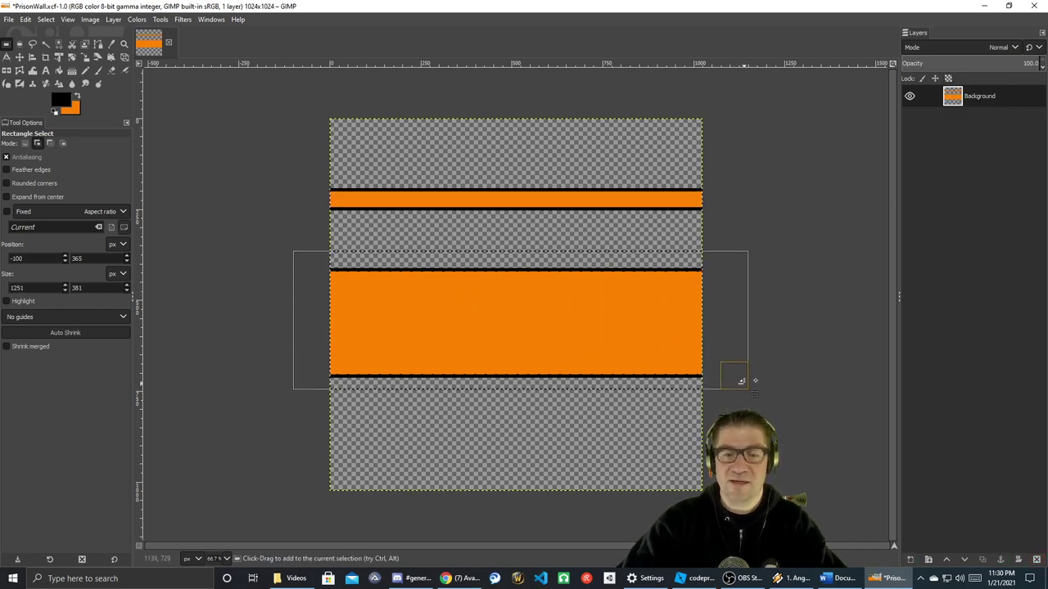
{"action": "key", "text": "Delete"}
- Paste a copy of the thin orange stripe, move it down to about 760 px from the image's top edge, and anchor it
{"action": "key", "text": "ctrl+v"}
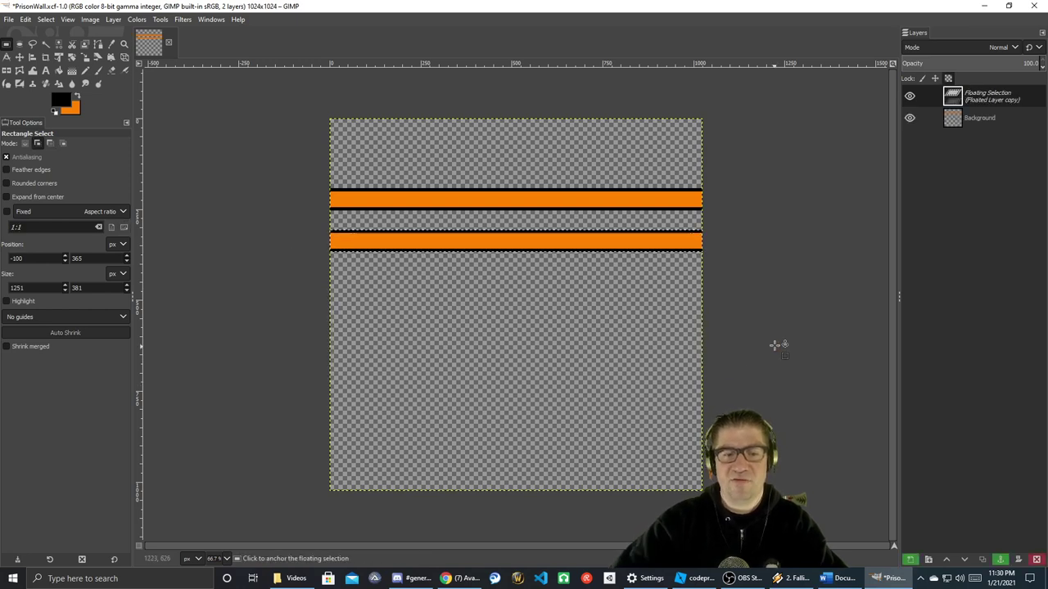
{"action": "key", "text": "Down"}
{"action": "key", "text": "Down"}
{"action": "key", "text": "Down"}
{"action": "key", "text": "Down"}
{"action": "key", "text": "Down"}
{"action": "key", "text": "Down"}
{"action": "key", "text": "Down"}
{"action": "key", "text": "Down"}
{"action": "key", "text": "Down"}
{"action": "key", "text": "Down"}
{"action": "key", "text": "Down"}
{"action": "key", "text": "Down"}
{"action": "key", "text": "Down"}
{"action": "key", "text": "Down"}
{"action": "key", "text": "Down"}
{"action": "key", "text": "Down"}
{"action": "key", "text": "Down"}
{"action": "key", "text": "Down"}
{"action": "key", "text": "Down"}
{"action": "key", "text": "Down"}
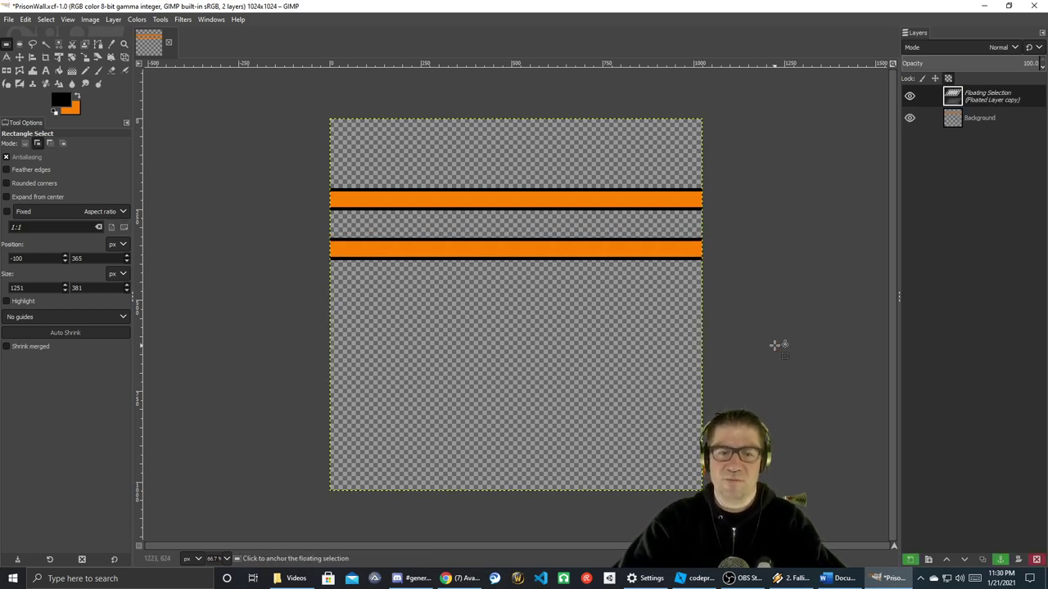
{"action": "key", "text": "Down"}
{"action": "key", "text": "Down"}
{"action": "key", "text": "Down"}
{"action": "key", "text": "Down"}
{"action": "key", "text": "Down"}
{"action": "key", "text": "Down"}
{"action": "key", "text": "Down"}
{"action": "key", "text": "Down"}
{"action": "key", "text": "Down"}
{"action": "key", "text": "Down"}
{"action": "key", "text": "Down"}
{"action": "key", "text": "Down"}
{"action": "key", "text": "Down"}
{"action": "key", "text": "Down"}
{"action": "key", "text": "Down"}
{"action": "key", "text": "Down"}
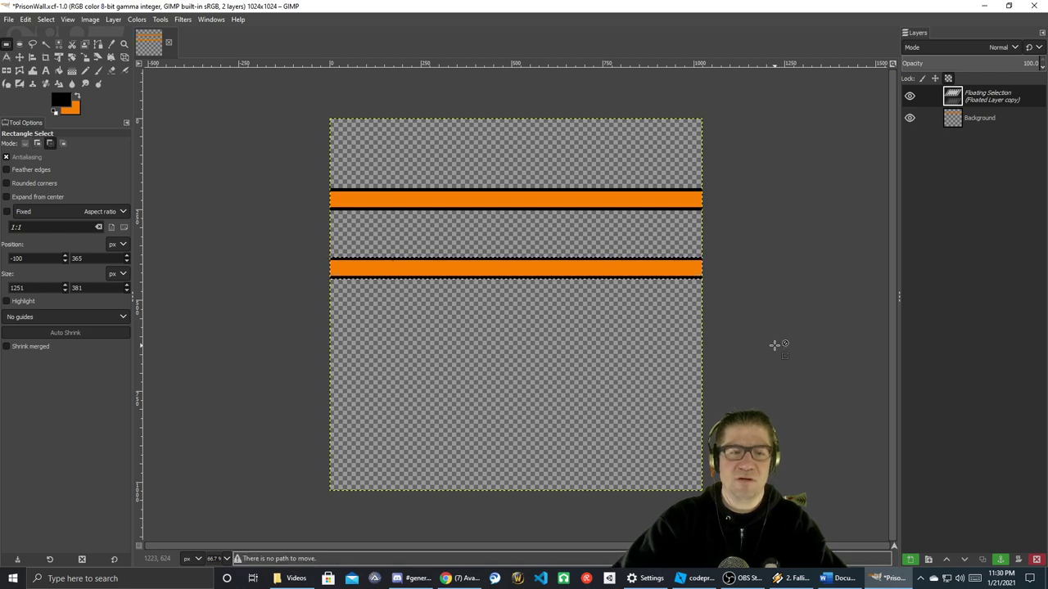
{"action": "key", "text": "Down"}
{"action": "key", "text": "Down"}
{"action": "key", "text": "Down"}
{"action": "key", "text": "Down"}
{"action": "key", "text": "Down"}
{"action": "key", "text": "Down"}
{"action": "key", "text": "Down"}
{"action": "key", "text": "Down"}
{"action": "key", "text": "Down"}
{"action": "key", "text": "Down"}
{"action": "key", "text": "Down"}
{"action": "key", "text": "Down"}
{"action": "key", "text": "Down"}
{"action": "key", "text": "Down"}
{"action": "key", "text": "Down"}
{"action": "key", "text": "Down"}
{"action": "key", "text": "Down"}
{"action": "key", "text": "Down"}
{"action": "key", "text": "Down"}
{"action": "key", "text": "Down"}
{"action": "key", "text": "Down"}
{"action": "key", "text": "Down"}
{"action": "key", "text": "Down"}
{"action": "key", "text": "Down"}
{"action": "key", "text": "Down"}
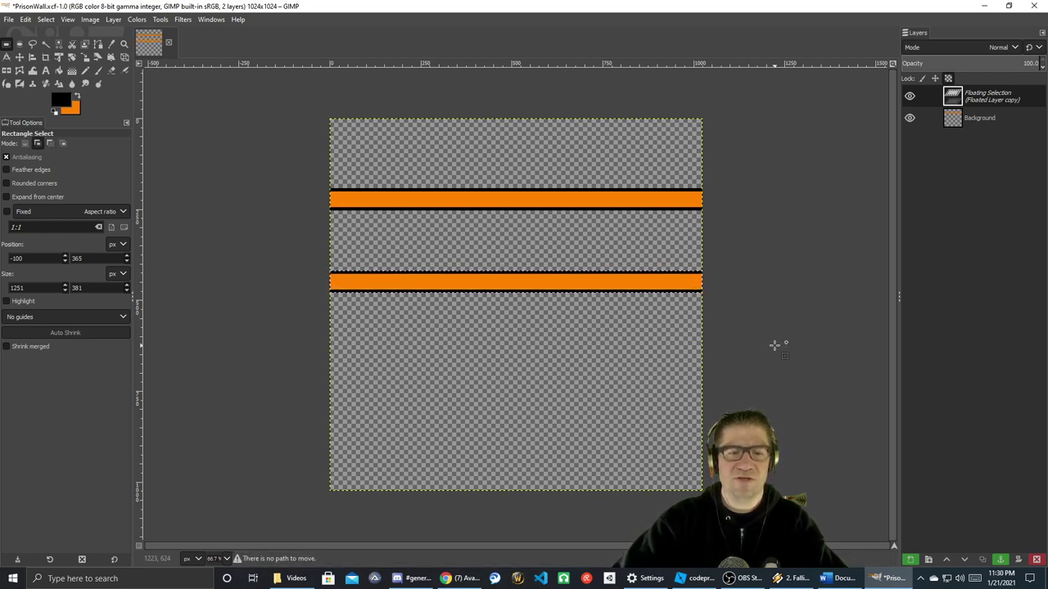
{"action": "key", "text": "Down"}
{"action": "key", "text": "Down"}
{"action": "key", "text": "Down"}
{"action": "key", "text": "Down"}
{"action": "key", "text": "Down"}
{"action": "key", "text": "Down"}
{"action": "key", "text": "Down"}
{"action": "key", "text": "Down"}
{"action": "key", "text": "Down"}
{"action": "key", "text": "Down"}
{"action": "key", "text": "Down"}
{"action": "key", "text": "Down"}
{"action": "key", "text": "Down"}
{"action": "key", "text": "Down"}
{"action": "key", "text": "Down"}
{"action": "key", "text": "Down"}
{"action": "key", "text": "Down"}
{"action": "key", "text": "Down"}
{"action": "key", "text": "Down"}
{"action": "key", "text": "Down"}
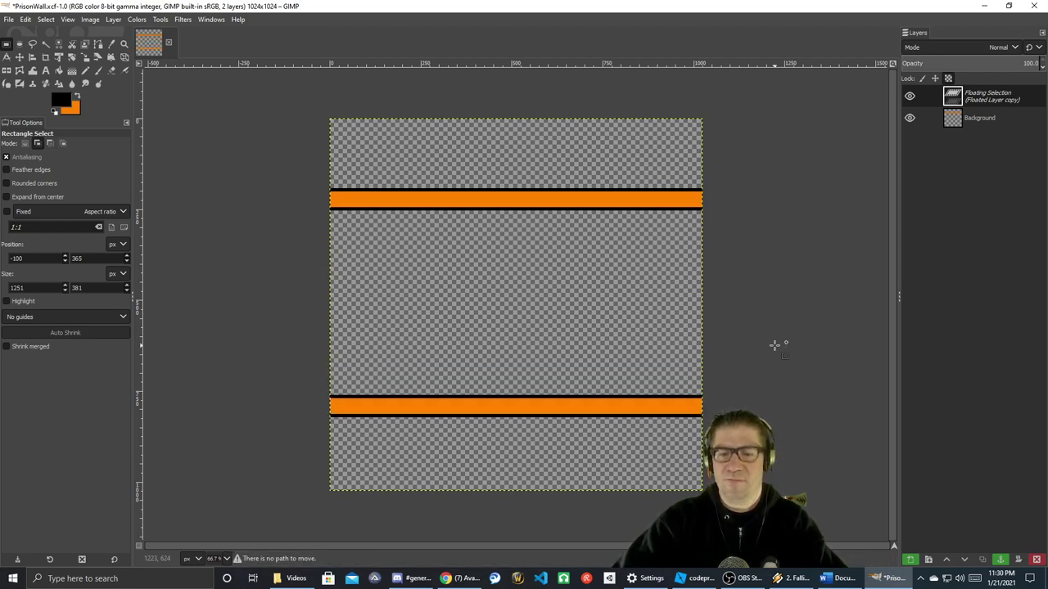
{"action": "key", "text": "Down"}
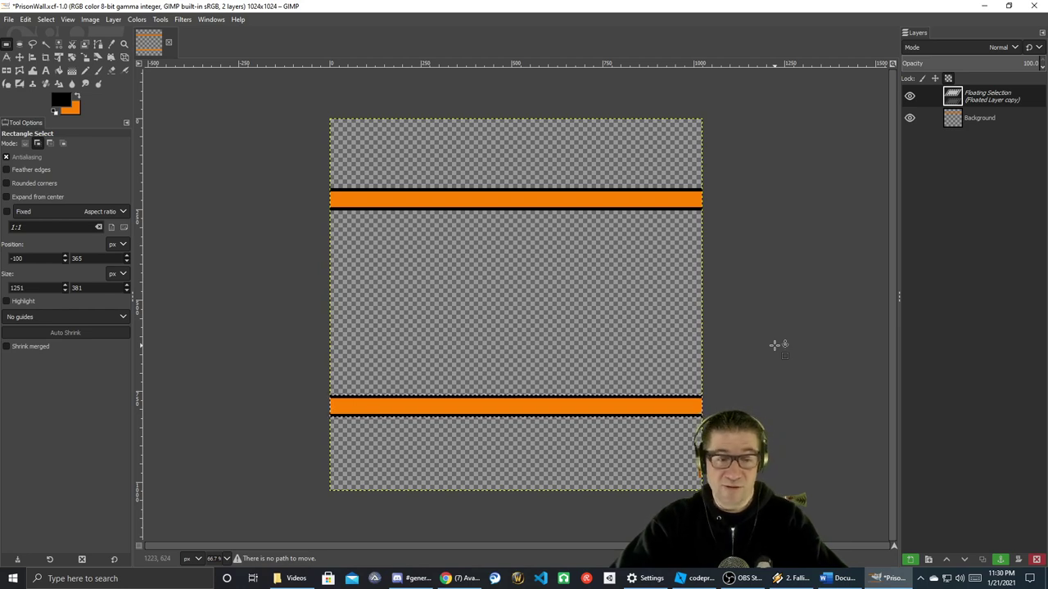
{"action": "key", "text": "Down"}
{"action": "key", "text": "Down"}
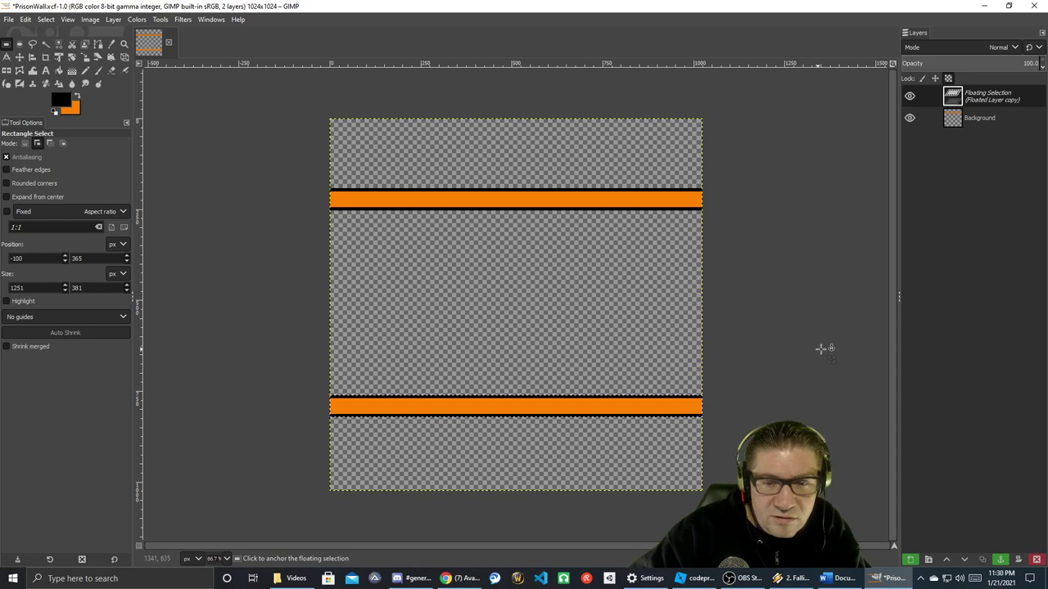
{"action": "left_click", "coordinate": [784, 316]}
- Export the image as PrisonWall_transparent_w_lines2.png to the LMAG folder with the default PNG options, and save the project file
{"action": "key", "text": "shift+ctrl"}
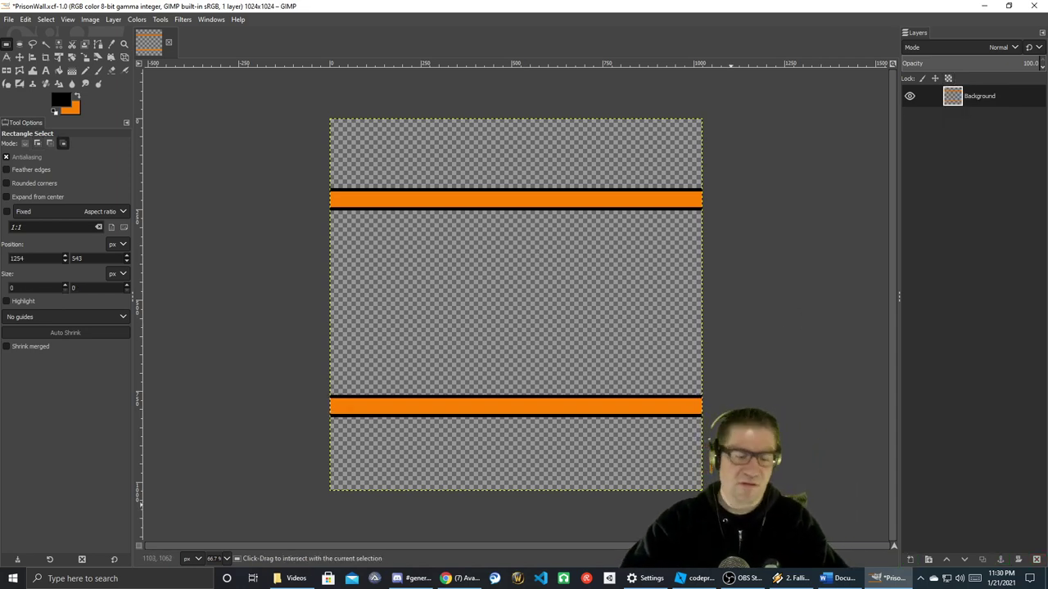
{"action": "key", "text": "shift+ctrl+e"}
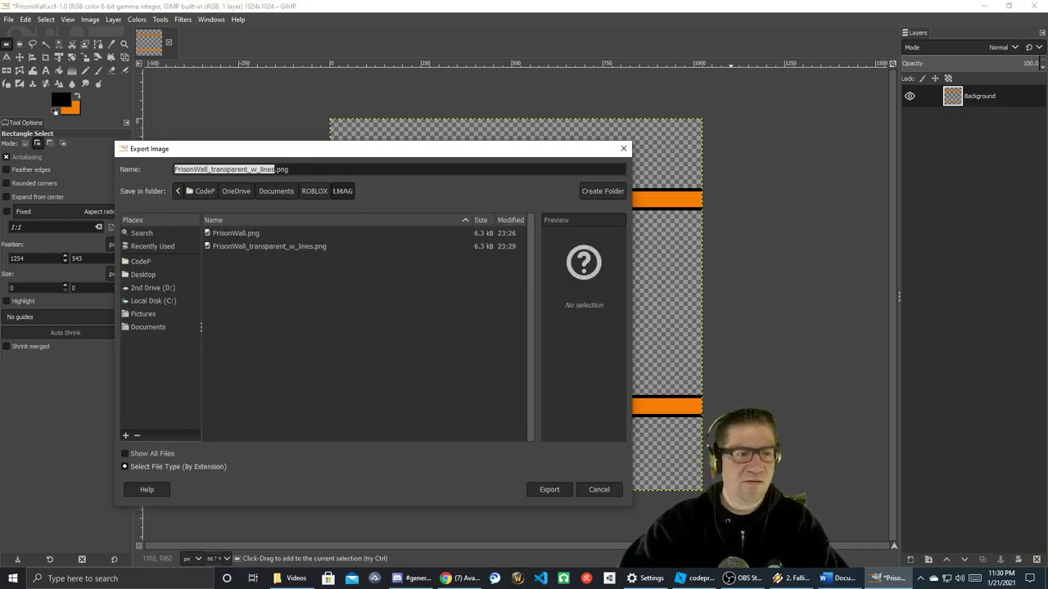
{"action": "key", "text": "Right"}
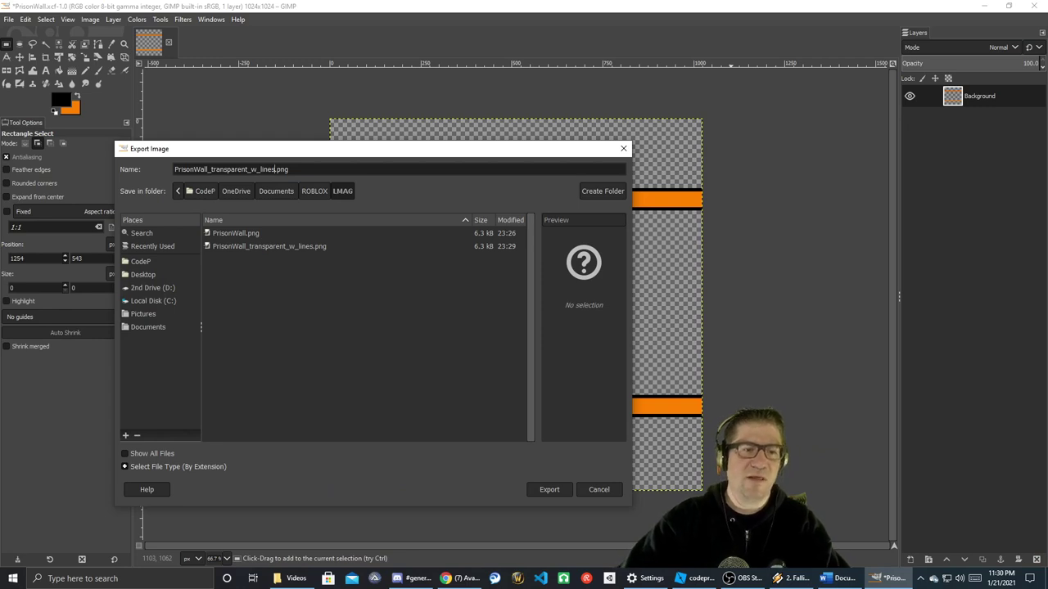
{"action": "key", "text": "Return"}
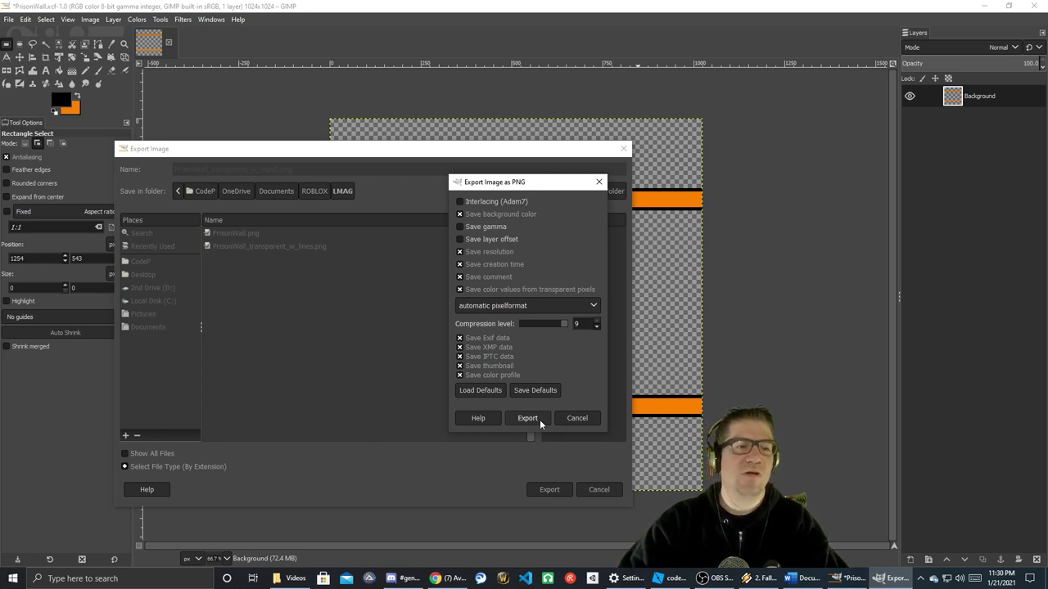
{"action": "left_click", "coordinate": [527, 418]}
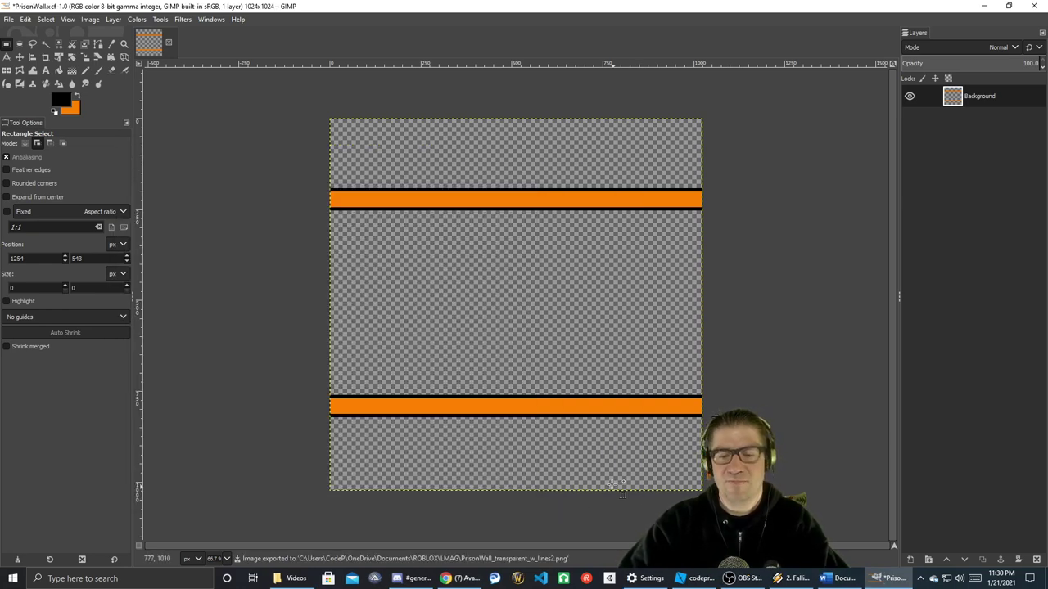
{"action": "left_click", "coordinate": [9, 20]}
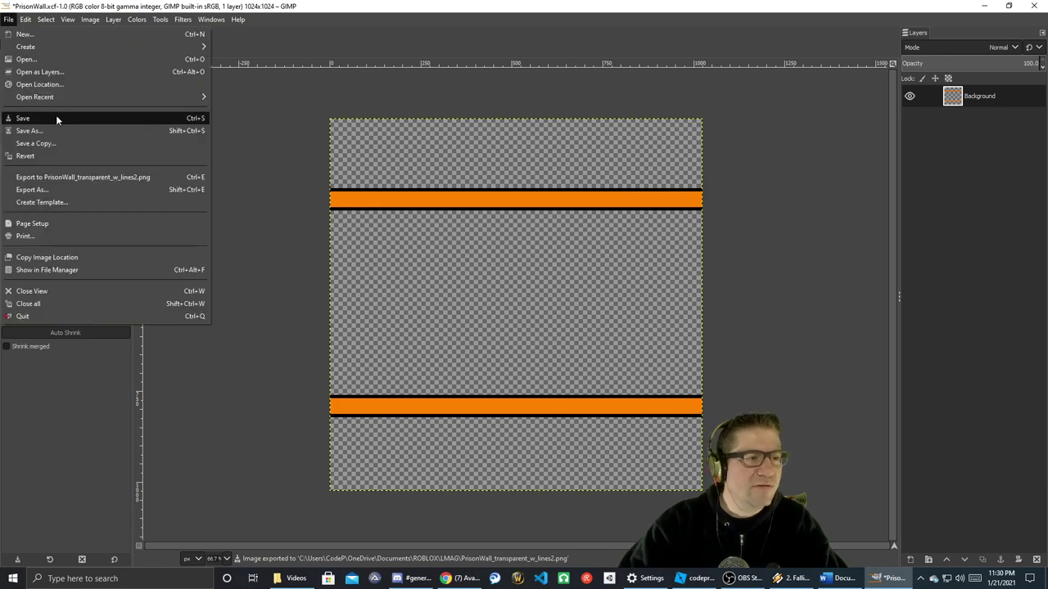
{"action": "left_click", "coordinate": [56, 115]}
- Switch to Roblox Studio and copy the striped SolidWall part that holds the Decal inside the PrisonWall model
{"action": "left_click", "coordinate": [705, 582]}
{"action": "right_click_drag", "start_coordinate": [679, 318], "coordinate": [679, 317]}
{"action": "left_click", "coordinate": [627, 306]}
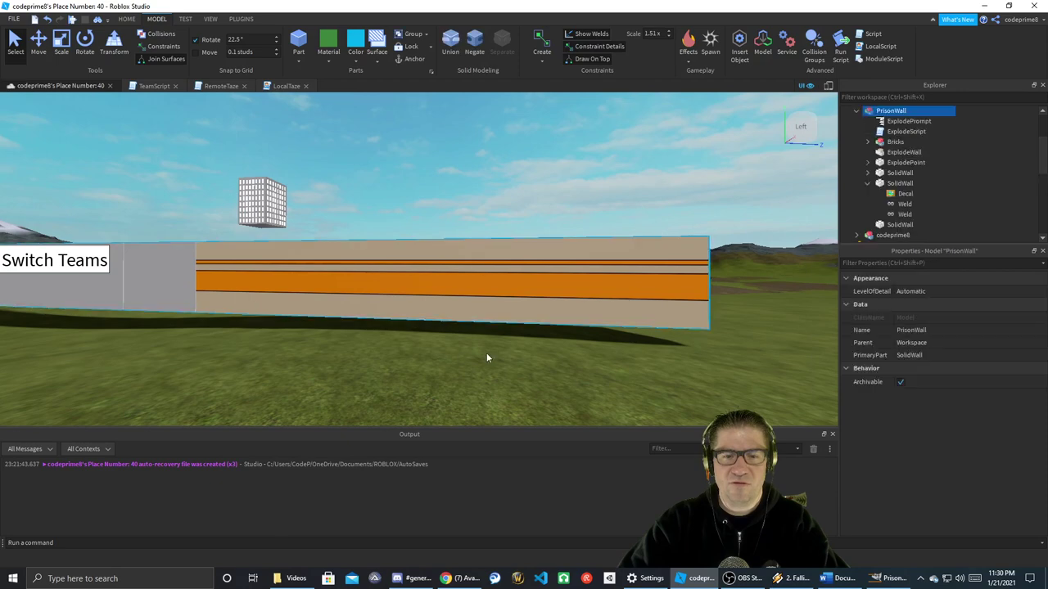
{"action": "right_click_drag", "start_coordinate": [406, 292], "coordinate": [407, 289]}
{"action": "key", "text": "d"}
{"action": "key", "text": "d"}
{"action": "right_click_drag", "start_coordinate": [407, 289], "coordinate": [407, 289]}
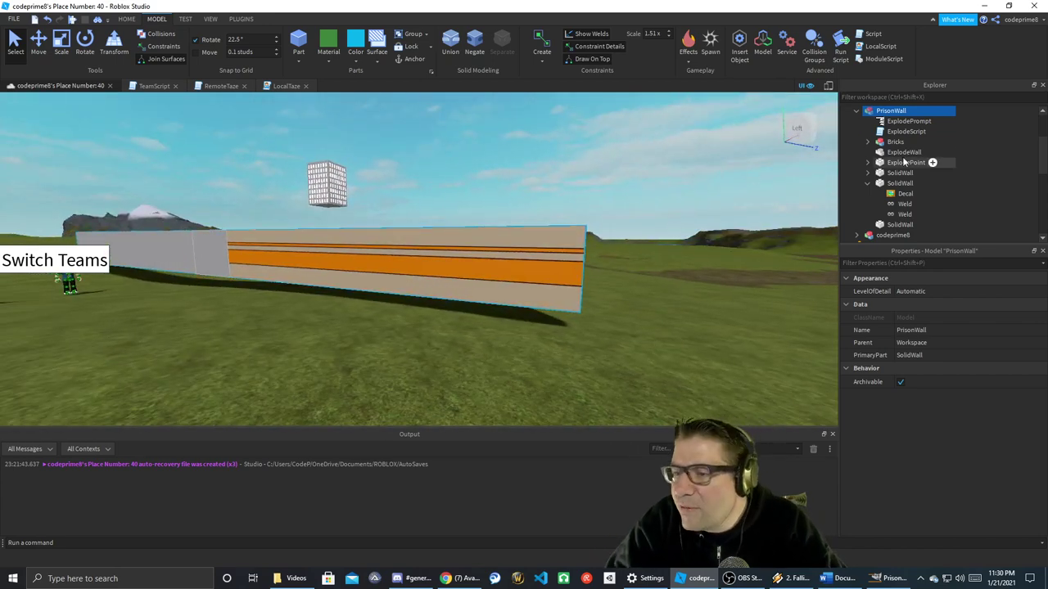
{"action": "scroll", "coordinate": [930, 154], "scroll_direction": "down", "scroll_amount": 2}
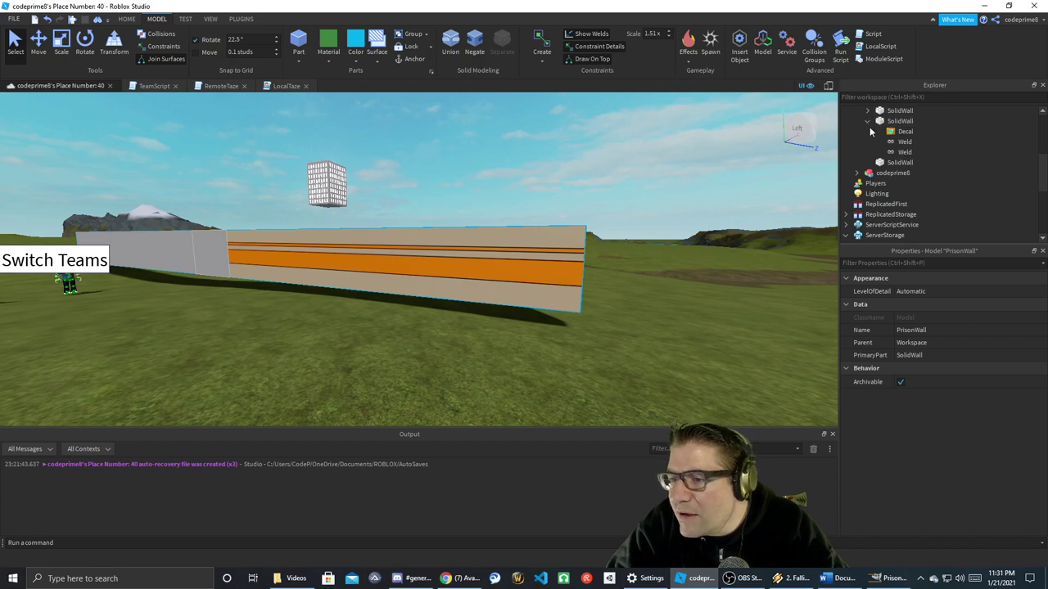
{"action": "left_click", "coordinate": [893, 122]}
{"action": "right_click", "coordinate": [893, 125]}
{"action": "left_click", "coordinate": [916, 139]}
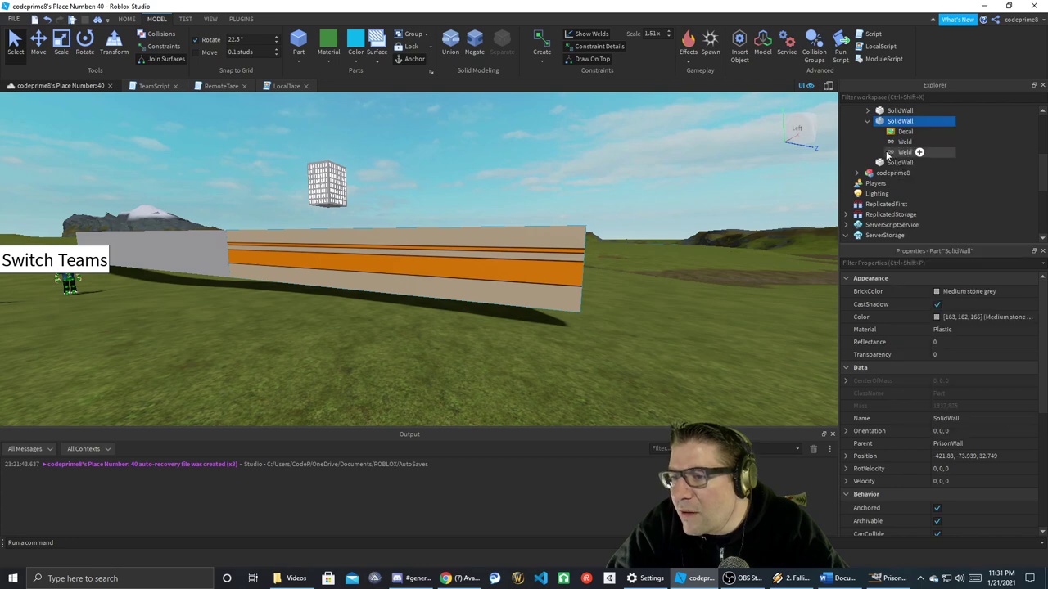
- Paste the copied SolidWall directly into Workspace
{"action": "scroll", "coordinate": [892, 155], "scroll_direction": "up", "scroll_amount": 3}
{"action": "left_click", "coordinate": [871, 111]}
{"action": "right_click", "coordinate": [878, 112]}
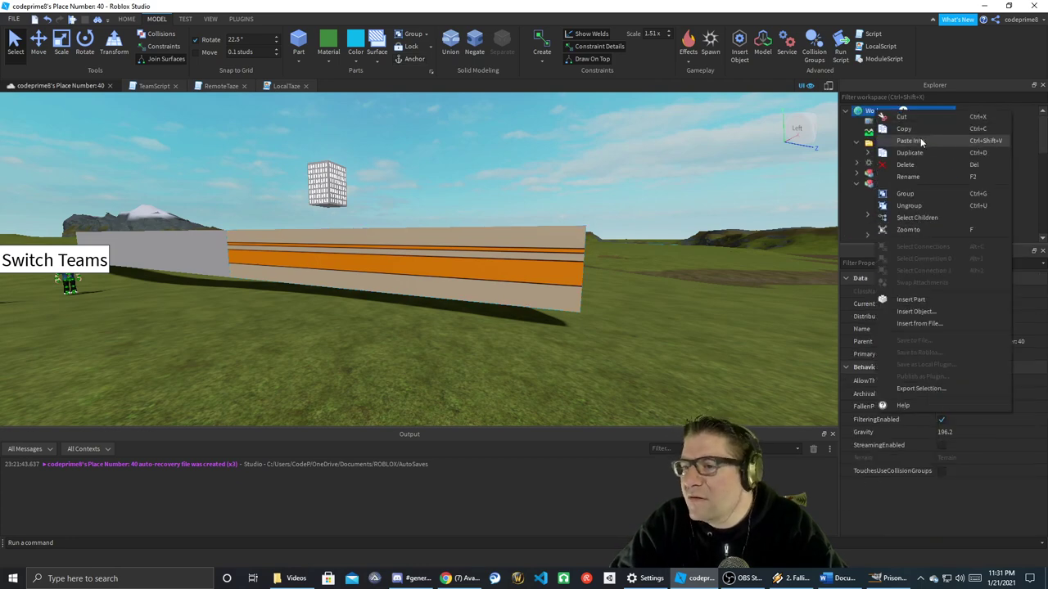
{"action": "left_click", "coordinate": [922, 142]}
- Try placing the pasted SolidWall freehand beside the original wall and deleting its Weld, and undo these changes
{"action": "right_click_drag", "start_coordinate": [556, 214], "coordinate": [556, 215]}
{"action": "key", "text": "s"}
{"action": "left_click_drag", "start_coordinate": [556, 215], "coordinate": [267, 346]}
{"action": "scroll", "coordinate": [896, 193], "scroll_direction": "down", "scroll_amount": 2}
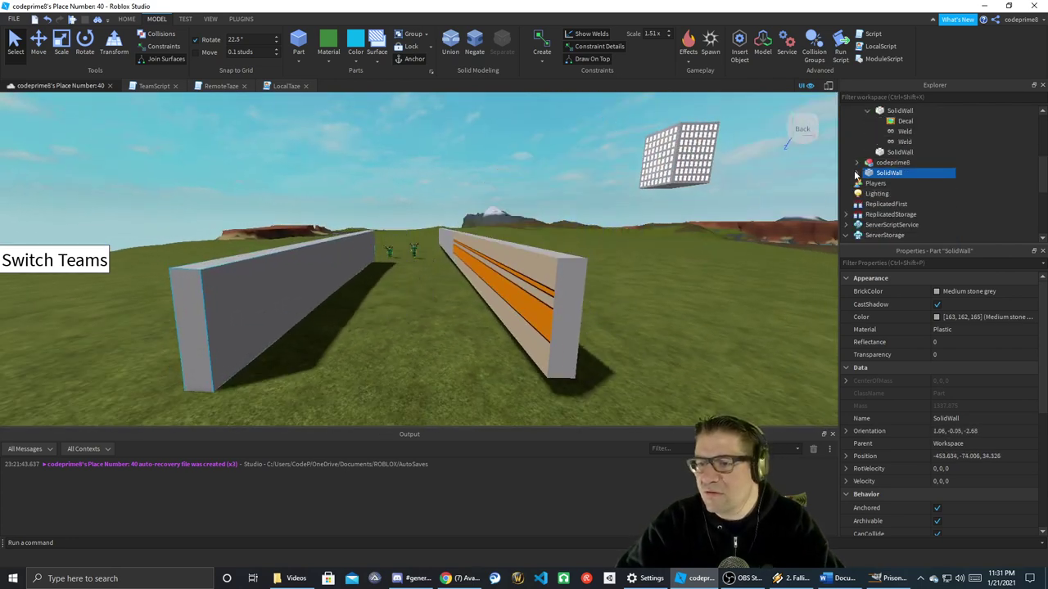
{"action": "left_click", "coordinate": [857, 173]}
{"action": "left_click", "coordinate": [894, 194]}
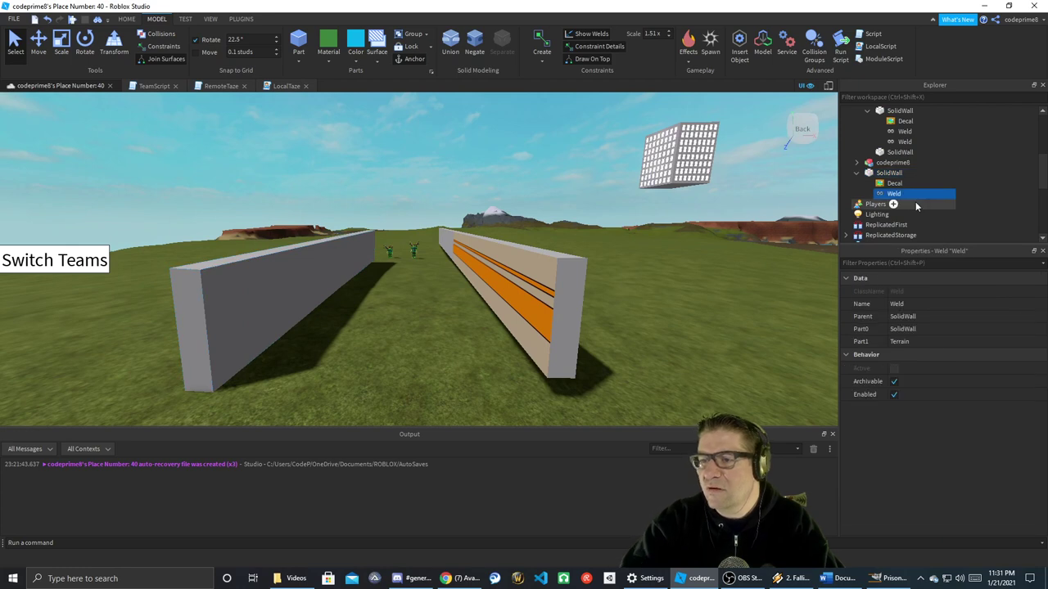
{"action": "key", "text": "Delete"}
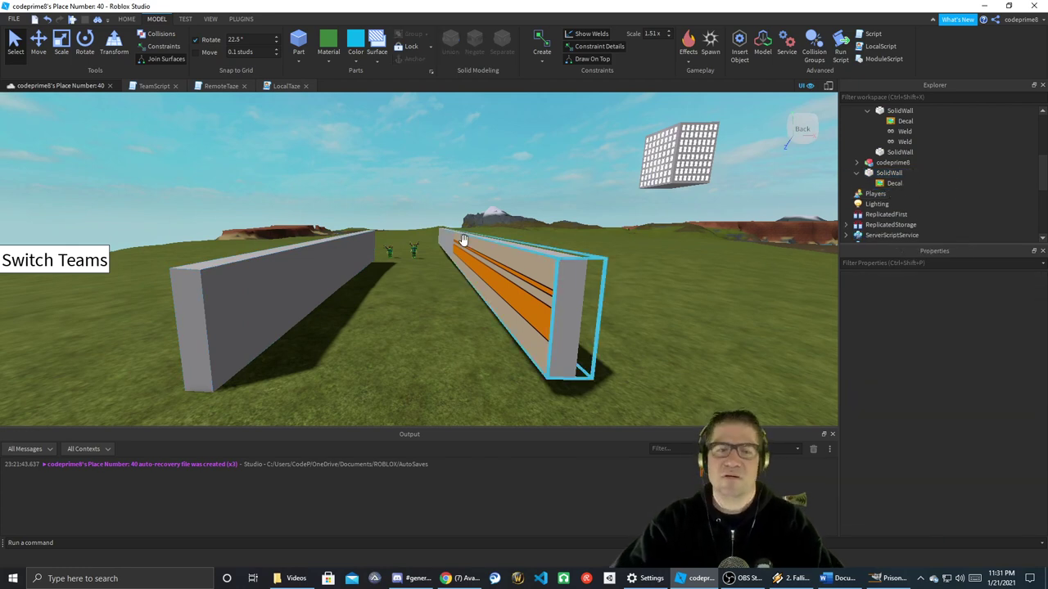
{"action": "key", "text": "ctrl+z"}
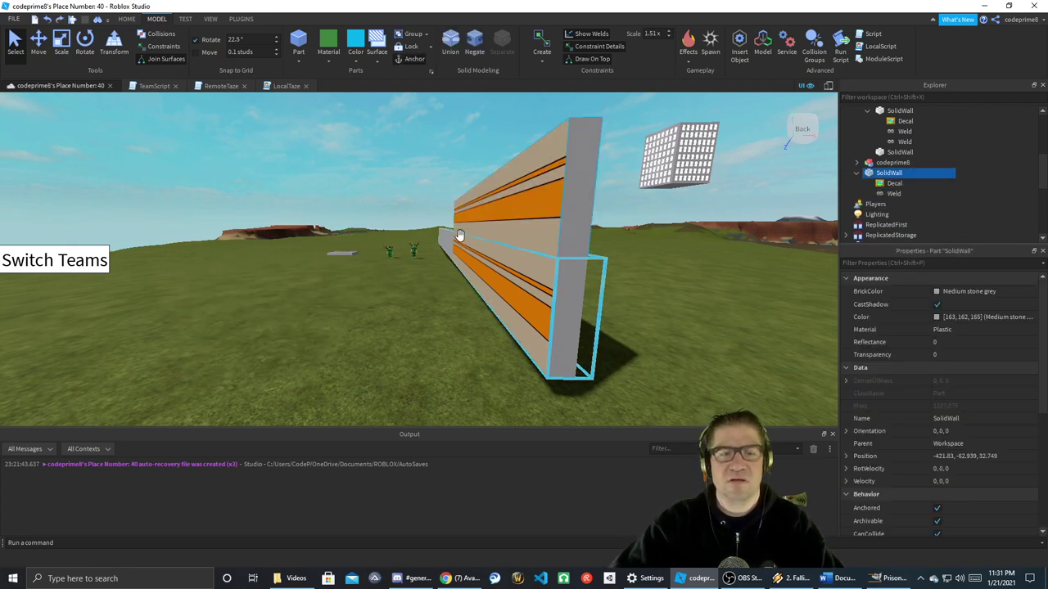
- Move the pasted SolidWall away from the original wall and lower it toward the ground, to about -471, -69, 33
{"action": "left_click", "coordinate": [39, 41]}
{"action": "left_click_drag", "start_coordinate": [421, 211], "coordinate": [333, 204]}
{"action": "left_click_drag", "start_coordinate": [255, 147], "coordinate": [253, 175]}
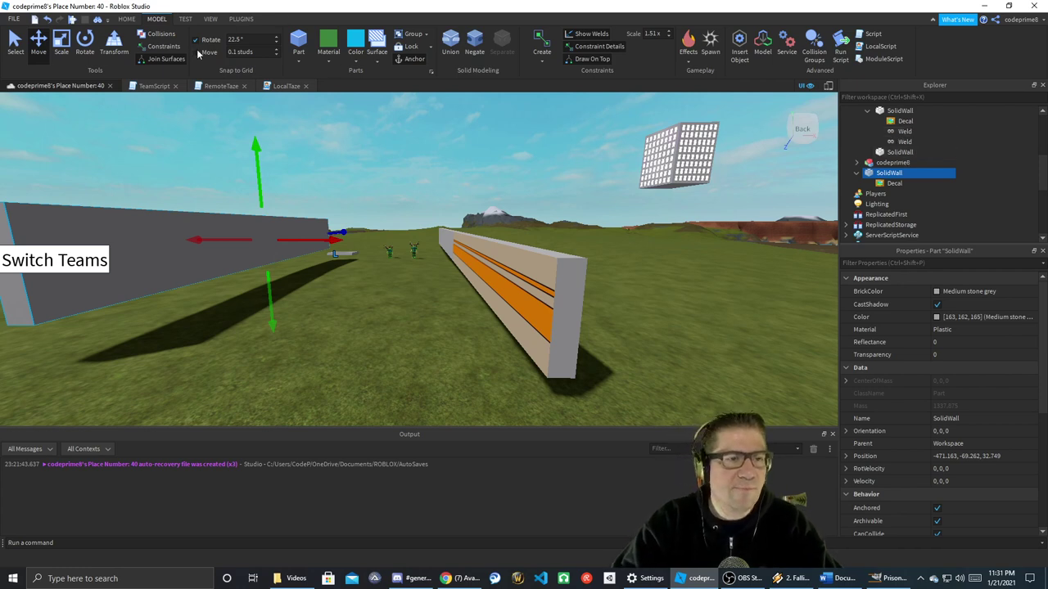
- Duplicate the Decal of the pasted SolidWall and rename the first of the two decals PrisonWallInternal
{"action": "left_click", "coordinate": [898, 185]}
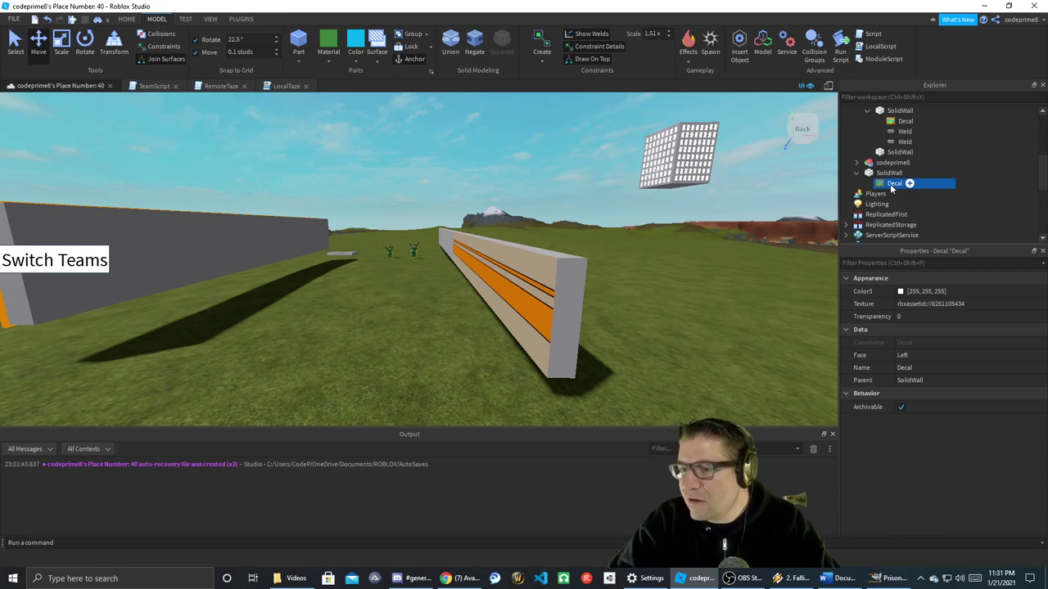
{"action": "key", "text": "ctrl+d"}
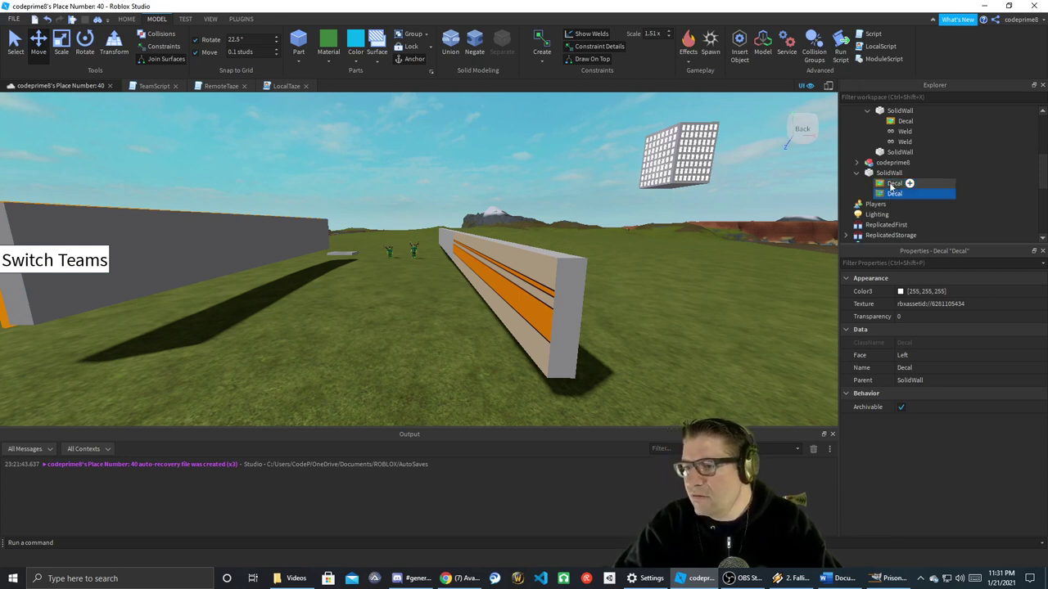
{"action": "left_click", "coordinate": [901, 184]}
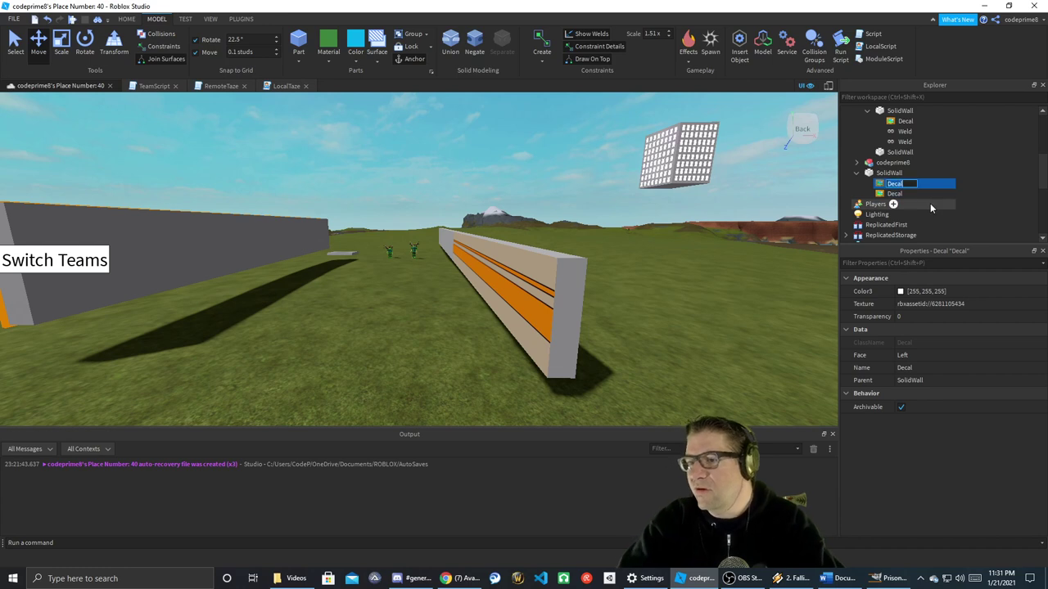
{"action": "type", "text": "PrisonWallInte"}
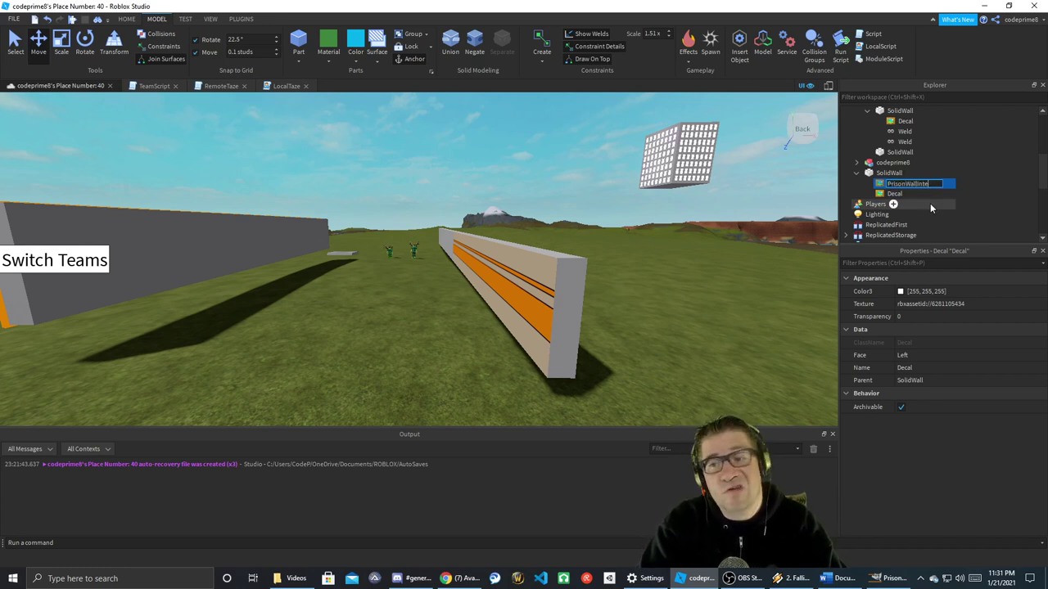
{"action": "key", "text": "Return"}
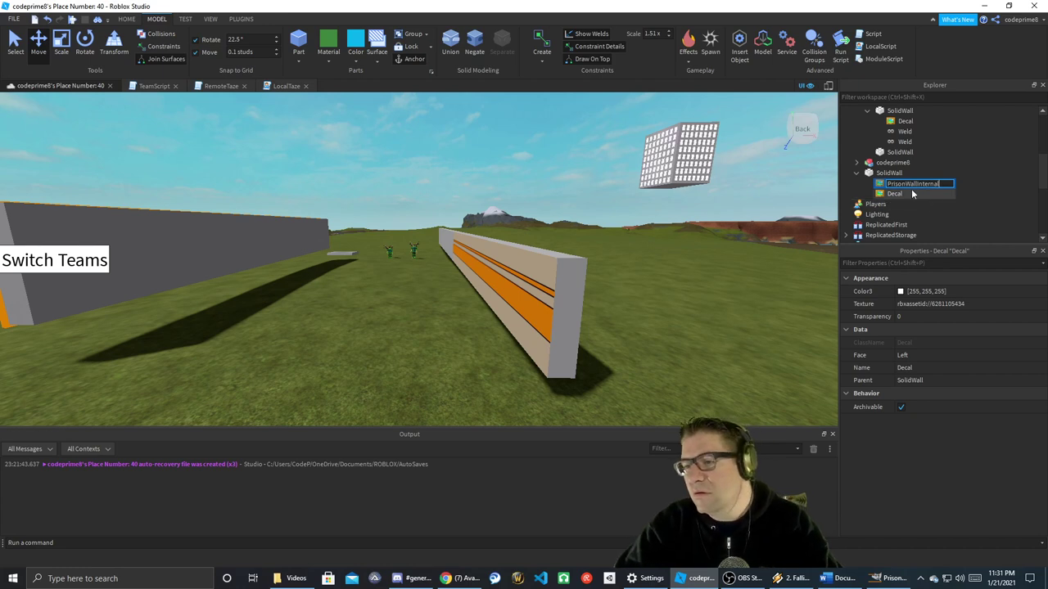
{"action": "left_click", "coordinate": [911, 194]}
- Rename both decals of the pasted SolidWall to InsidePrisonWall
{"action": "left_click", "coordinate": [902, 185]}
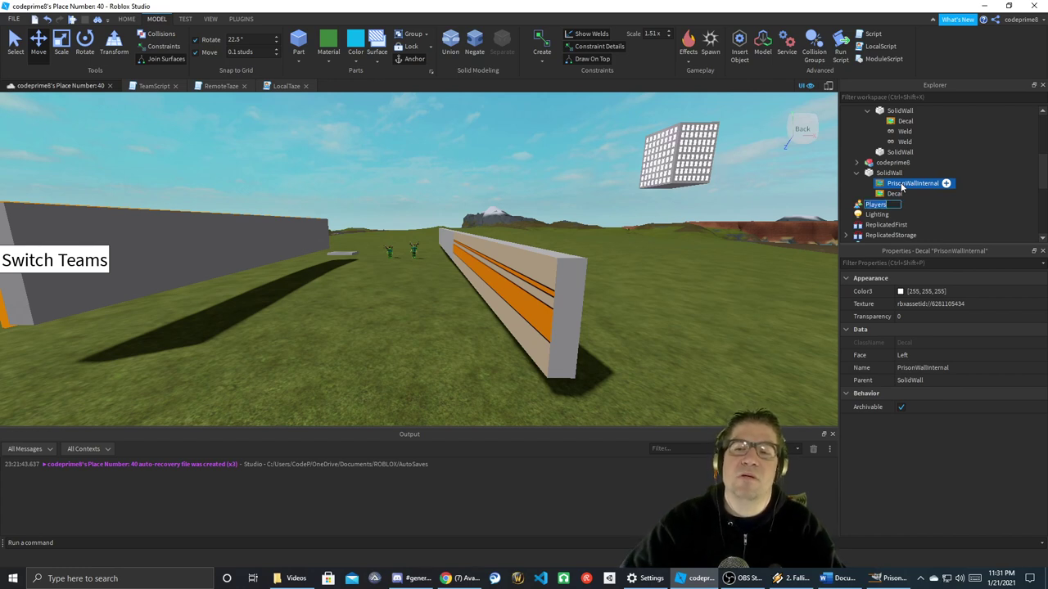
{"action": "key", "text": "F2"}
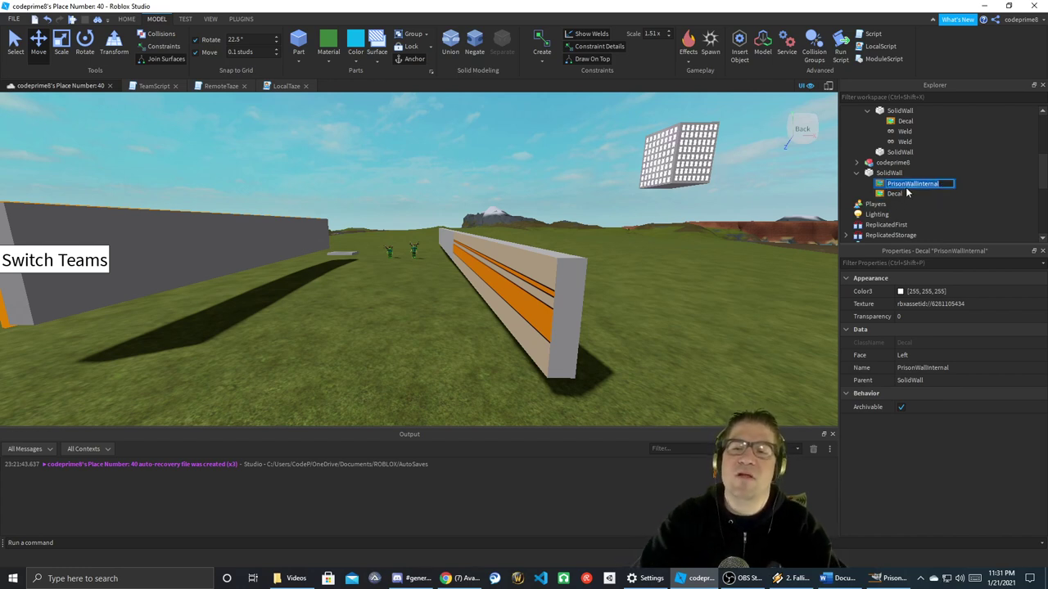
{"action": "type", "text": "InsideP"}
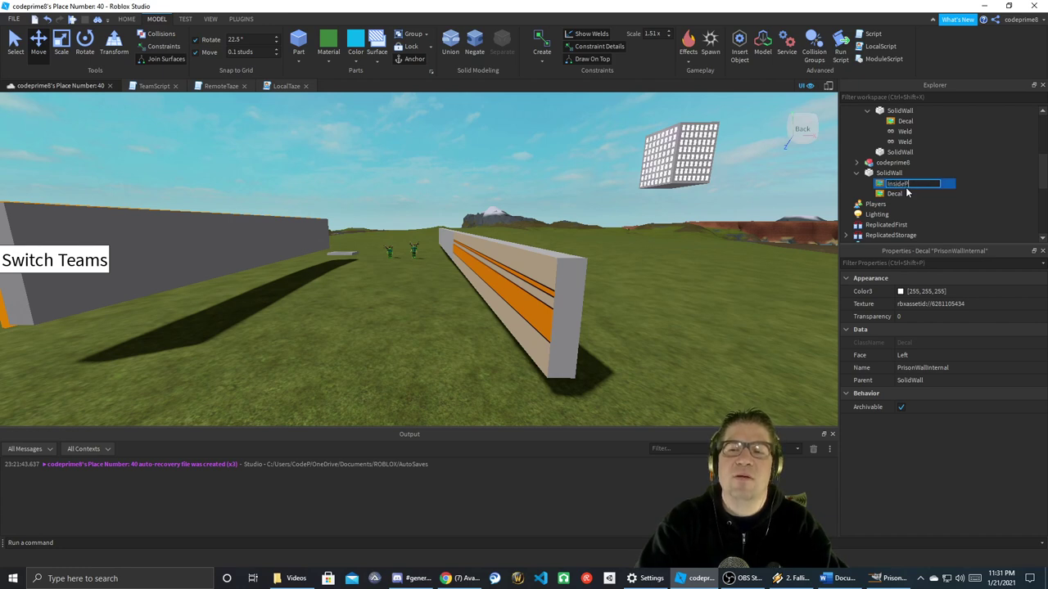
{"action": "type", "text": "risonWall"}
{"action": "key", "text": "Return"}
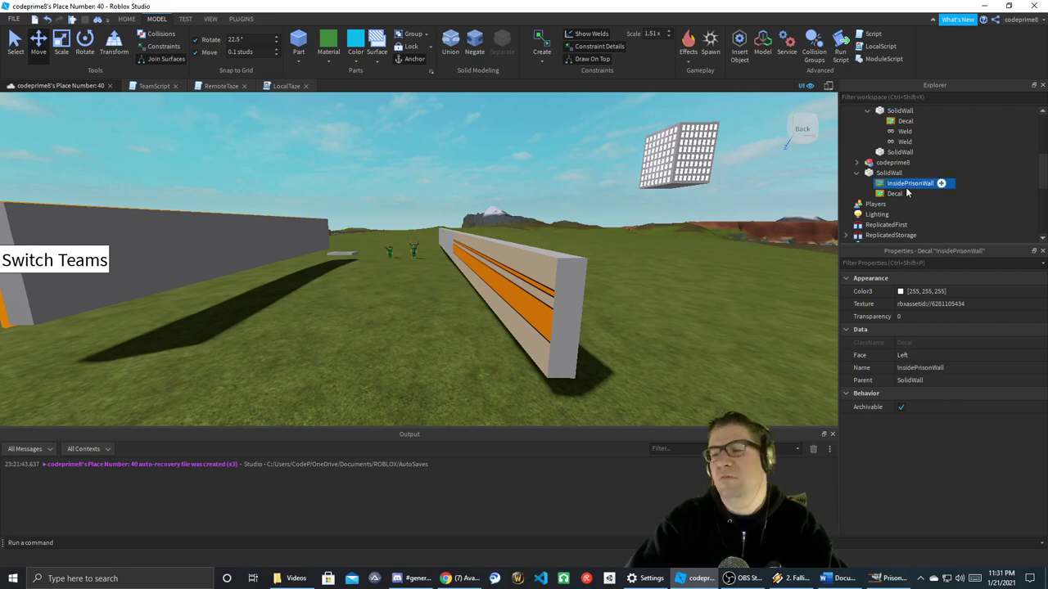
{"action": "left_click", "coordinate": [896, 194]}
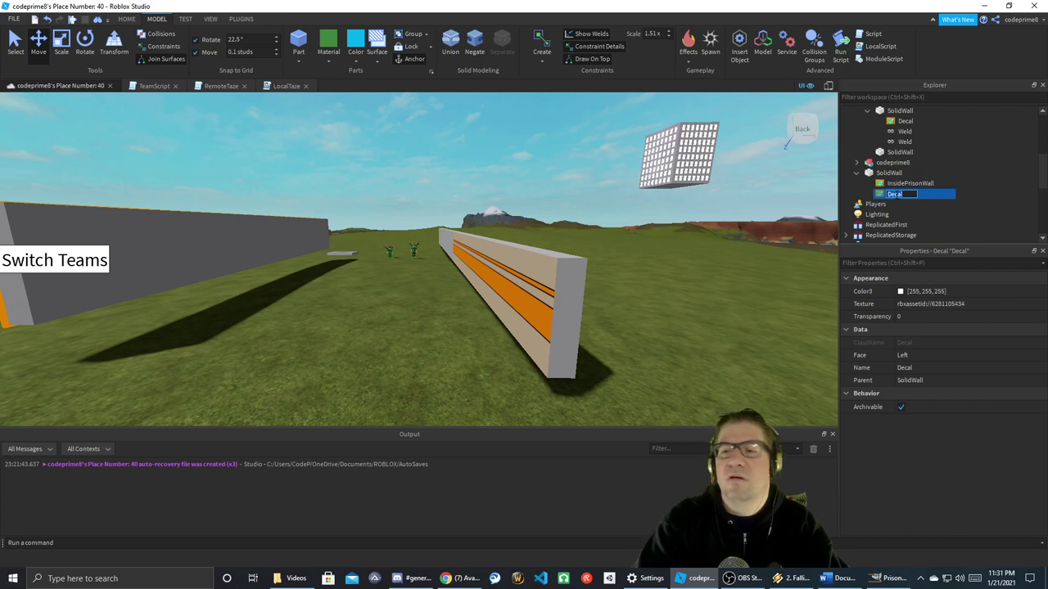
{"action": "type", "text": "InsidePrisonWall"}
{"action": "key", "text": "Return"}
- Set the Face of the second InsidePrisonWall decal to Right
{"action": "left_click", "coordinate": [903, 185]}
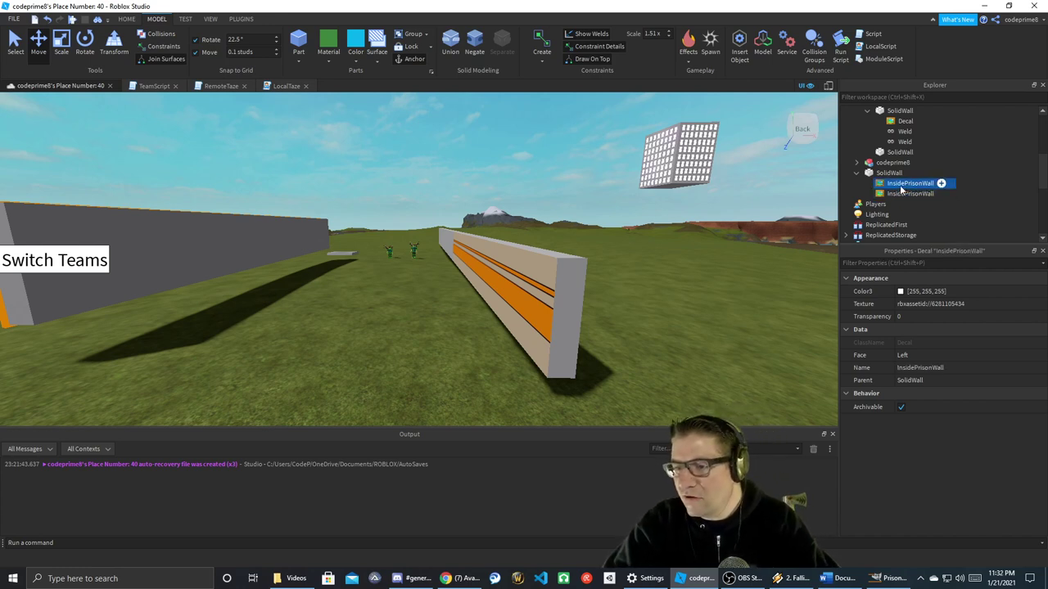
{"action": "left_click", "coordinate": [896, 195]}
{"action": "left_click", "coordinate": [925, 357]}
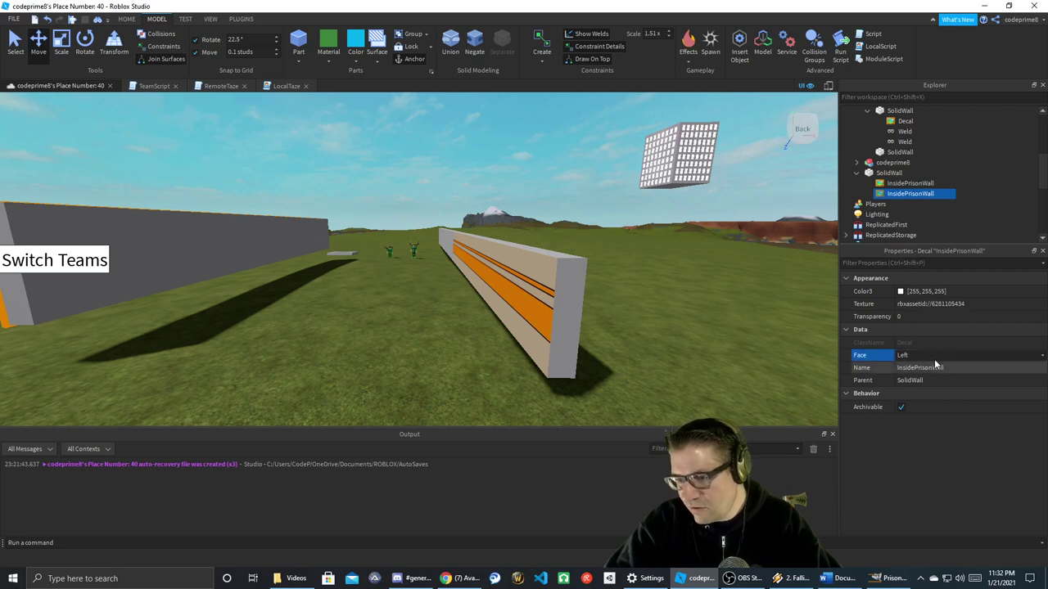
{"action": "left_click", "coordinate": [917, 401]}
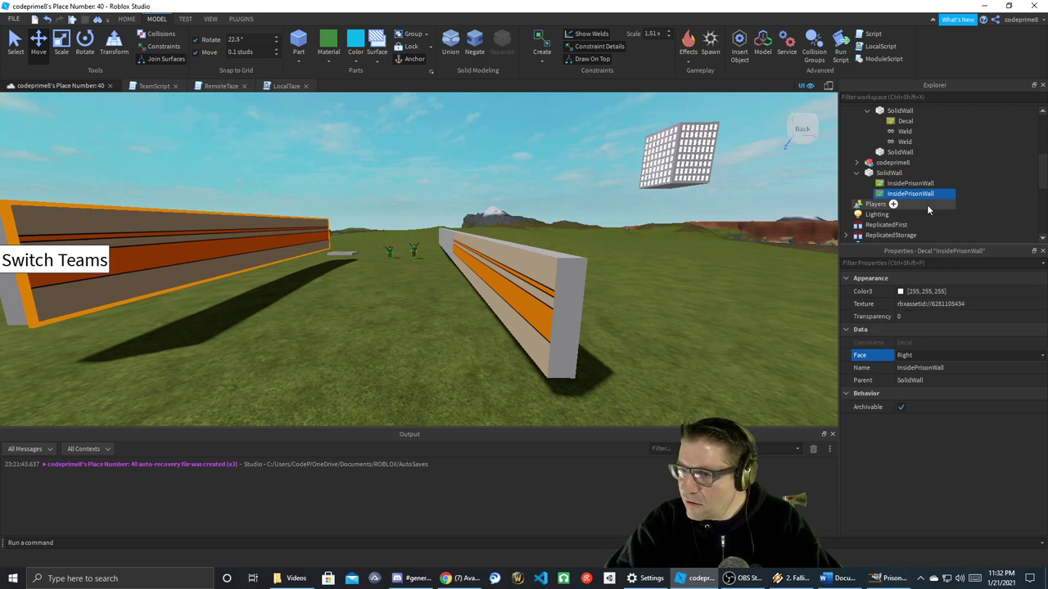
- Duplicate both InsidePrisonWall decals and set the Face of the first copy to Front
{"action": "left_click", "coordinate": [911, 183], "text": "ctrl"}
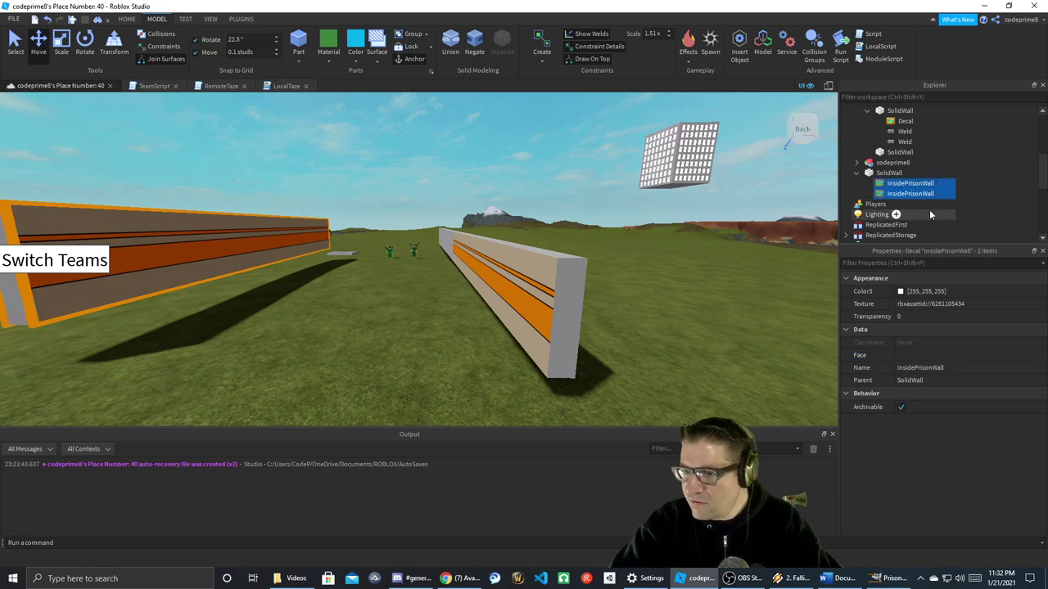
{"action": "key", "text": "ctrl+d"}
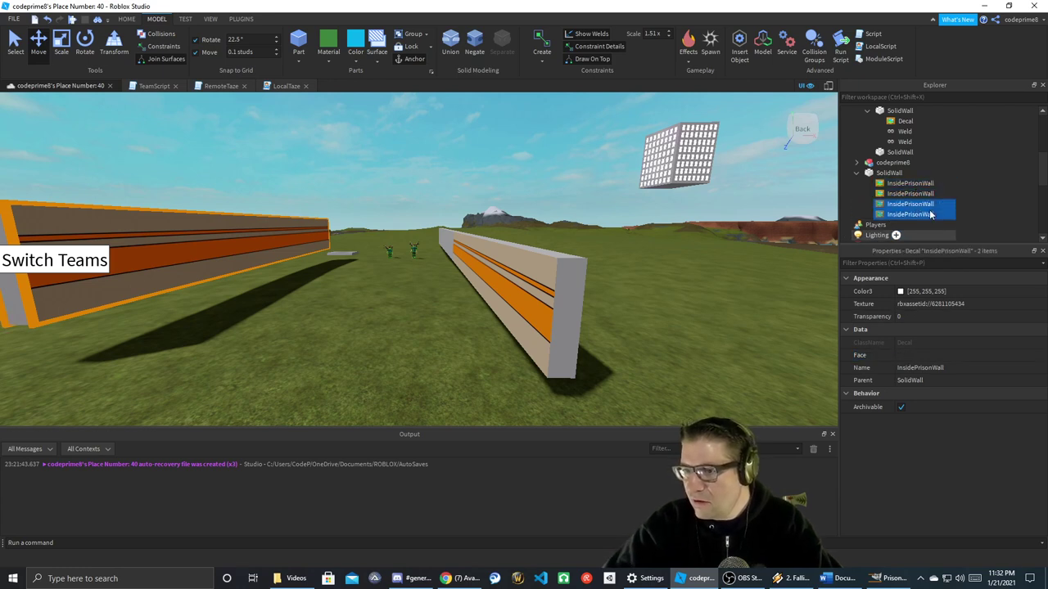
{"action": "left_click", "coordinate": [911, 205]}
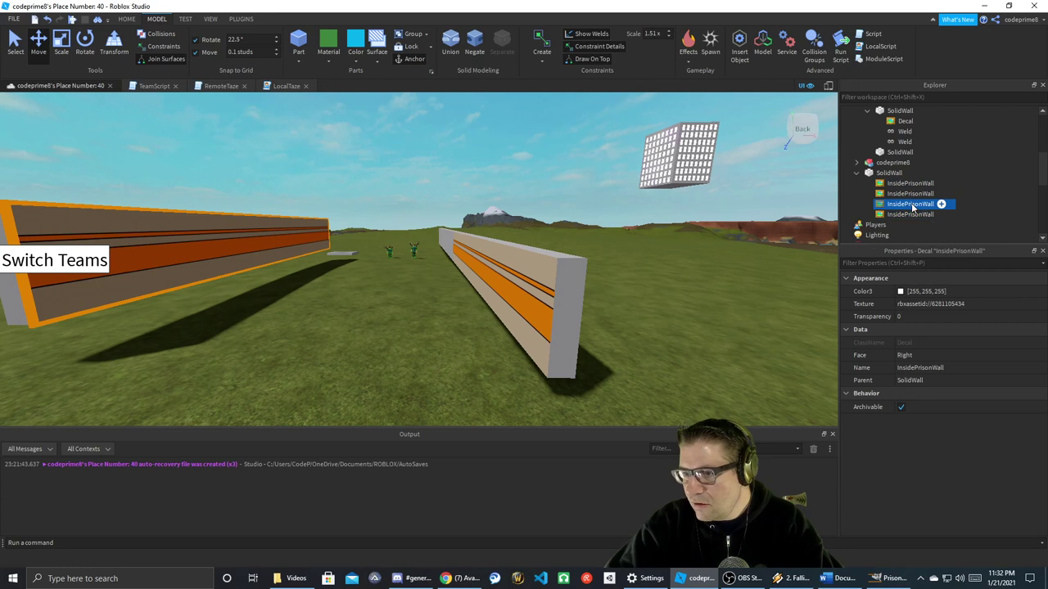
{"action": "left_click", "coordinate": [926, 355]}
{"action": "left_click", "coordinate": [926, 354]}
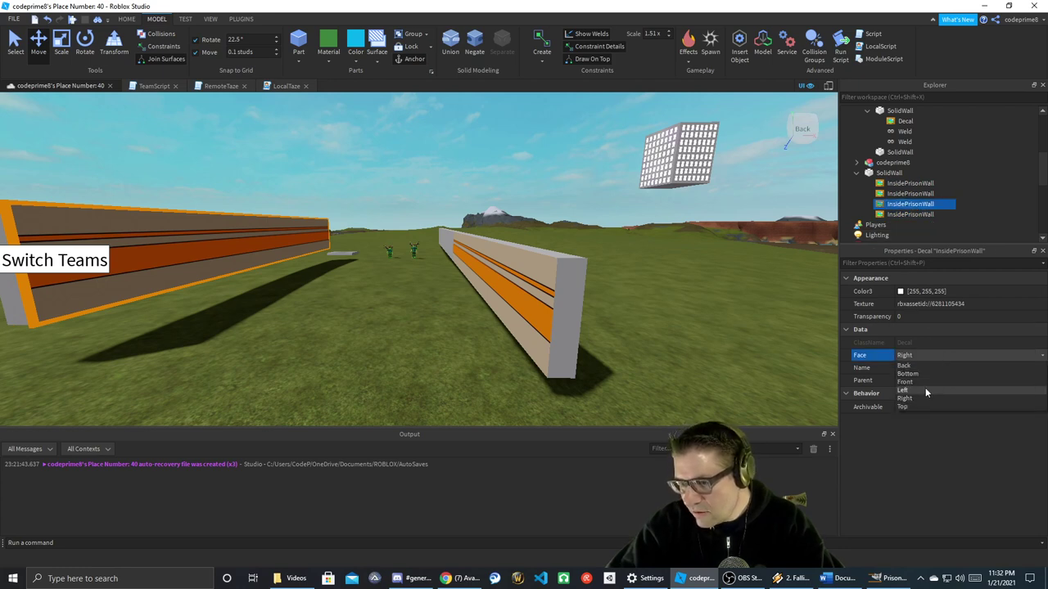
{"action": "left_click", "coordinate": [924, 386]}
- Set the Face of the fourth InsidePrisonWall decal on the pasted SolidWall to Back
{"action": "left_click", "coordinate": [910, 215]}
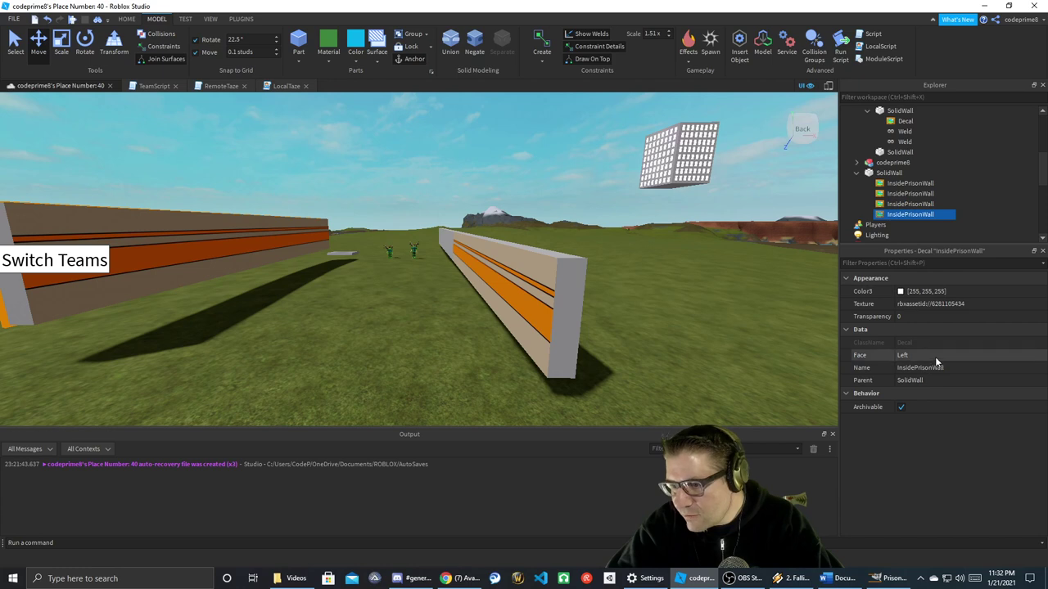
{"action": "left_click", "coordinate": [925, 354]}
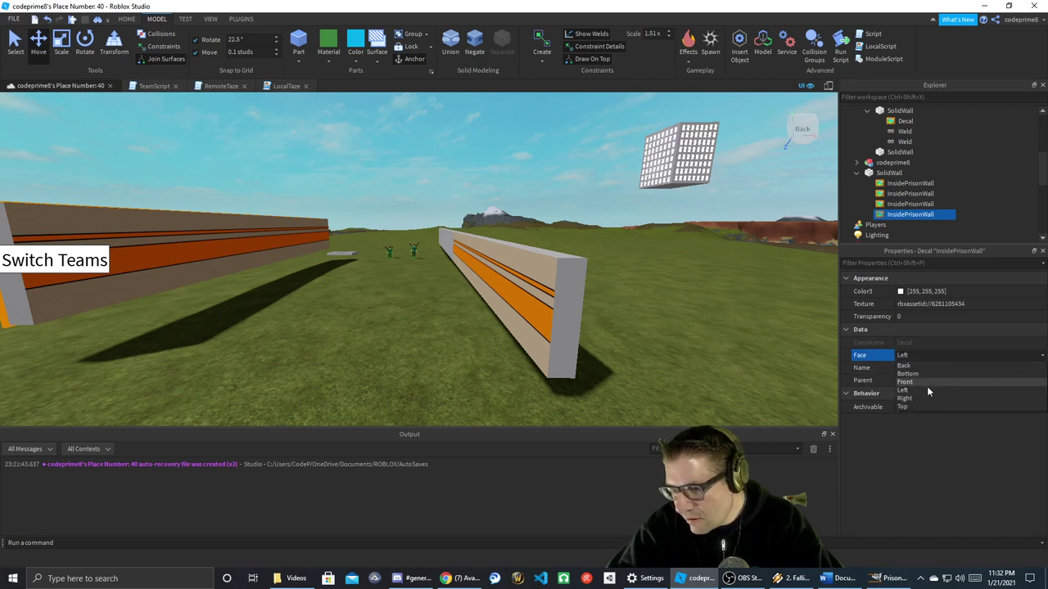
{"action": "left_click", "coordinate": [917, 366]}
- Set the BrickColor of the pasted SolidWall to Pastel yellow
{"action": "key", "text": "a"}
{"action": "left_click", "coordinate": [311, 324]}
{"action": "right_click_drag", "start_coordinate": [311, 324], "coordinate": [317, 319]}
{"action": "key", "text": "a"}
{"action": "key", "text": "a"}
{"action": "key", "text": "e"}
{"action": "key", "text": "w"}
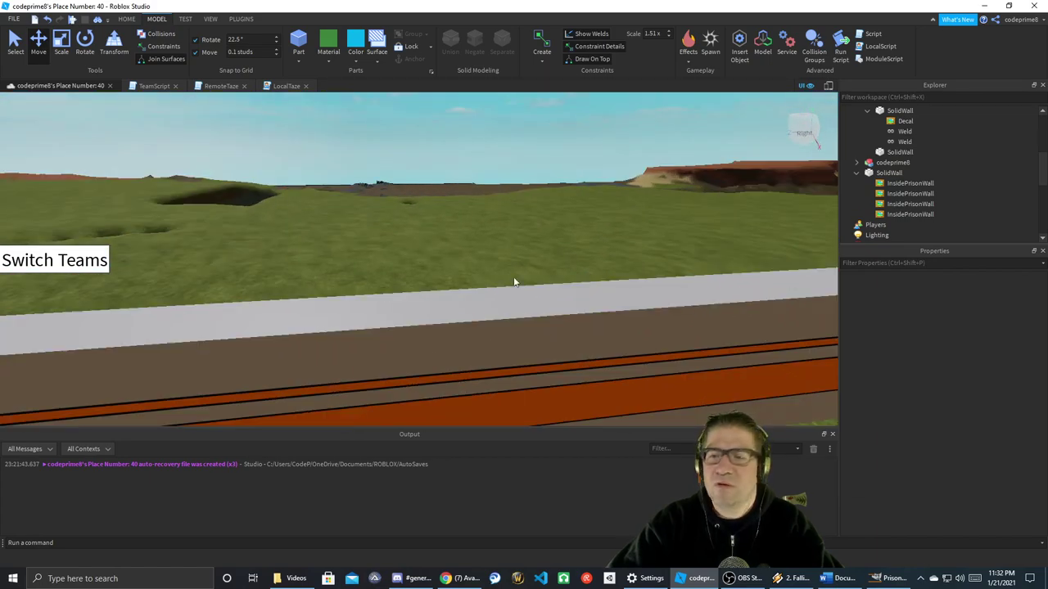
{"action": "right_click_drag", "start_coordinate": [654, 267], "coordinate": [627, 265]}
{"action": "left_click", "coordinate": [636, 260]}
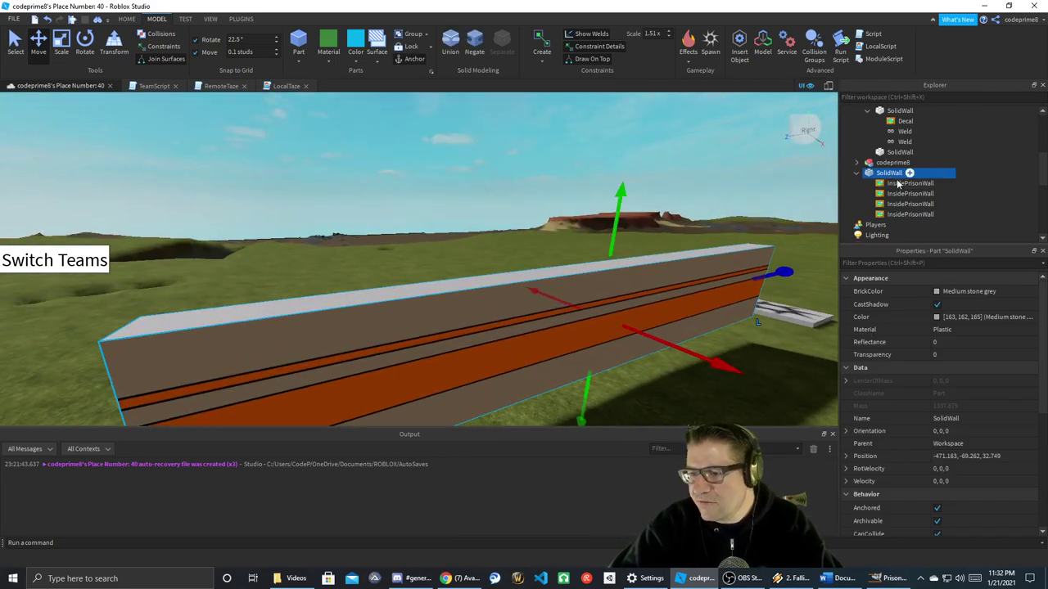
{"action": "left_click", "coordinate": [942, 292]}
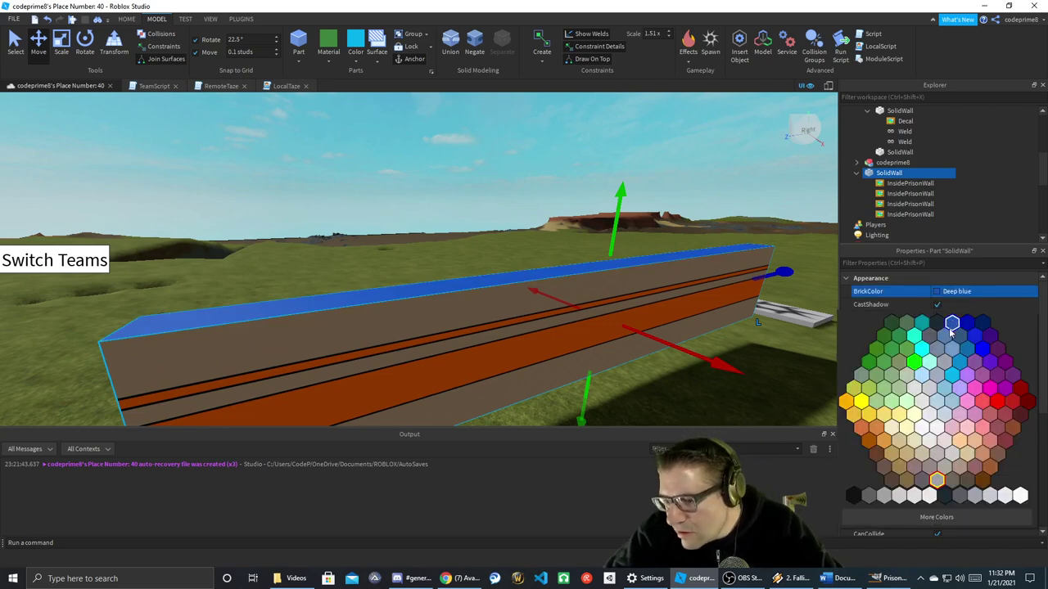
{"action": "left_click", "coordinate": [915, 413]}
{"action": "left_click", "coordinate": [408, 238]}
{"action": "right_click_drag", "start_coordinate": [408, 237], "coordinate": [406, 237]}
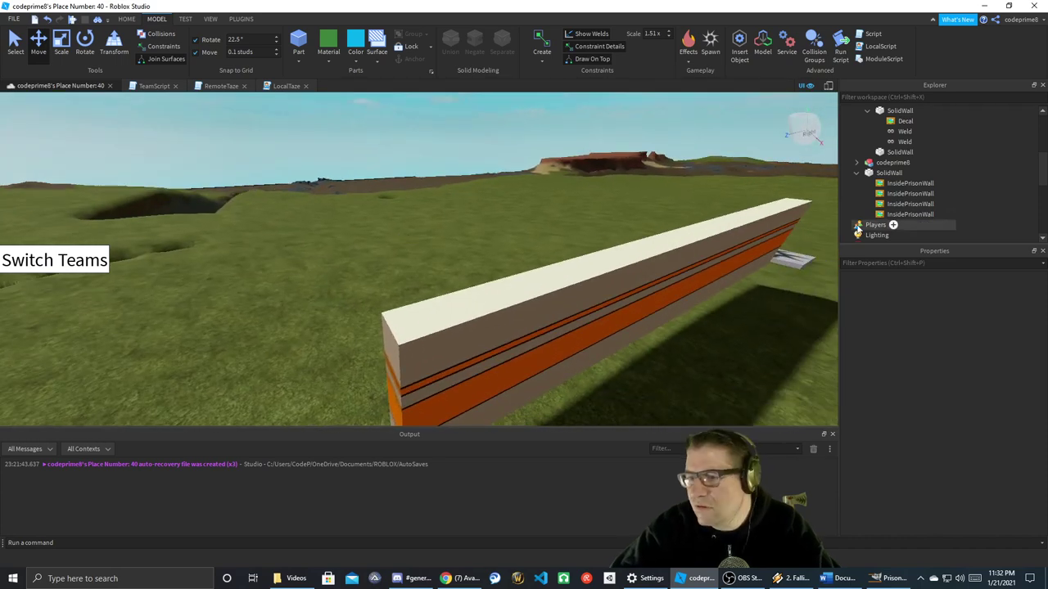
- Try to give the pasted SolidWall the custom BrickColor #94885e
{"action": "left_click", "coordinate": [889, 172]}
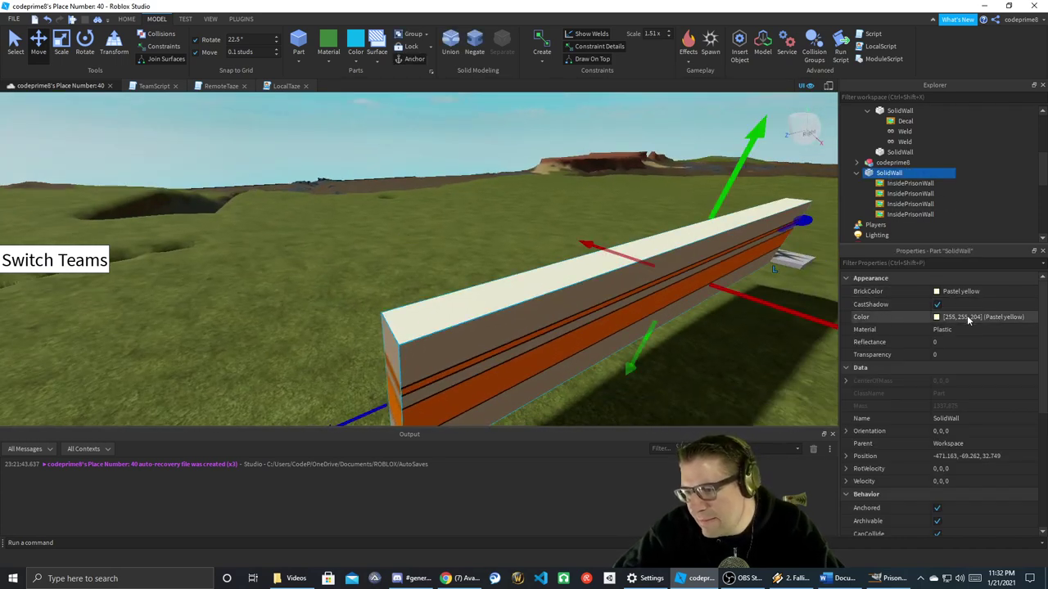
{"action": "left_click", "coordinate": [959, 292]}
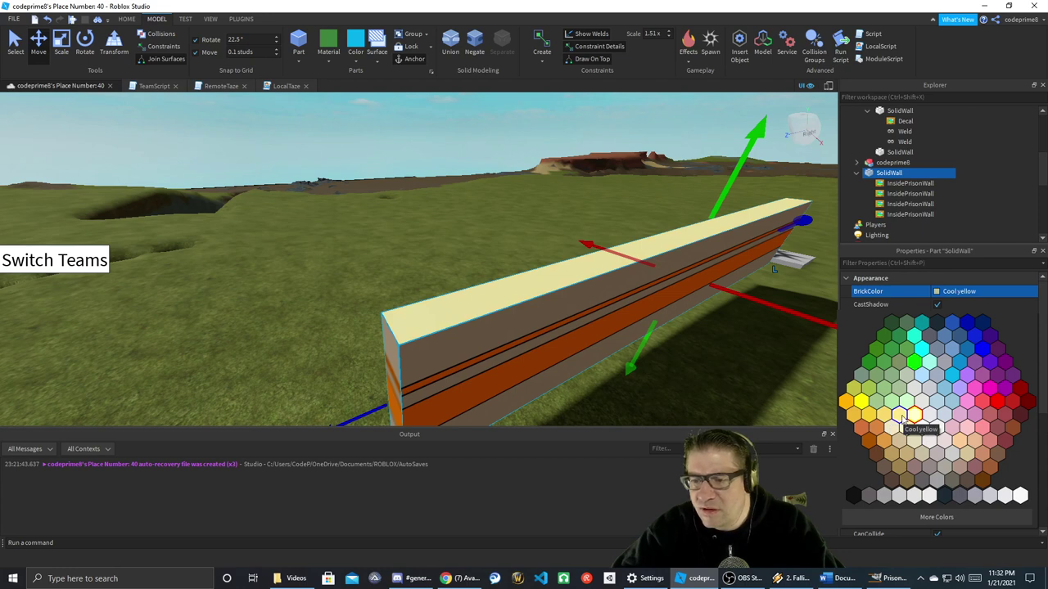
{"action": "left_click", "coordinate": [916, 513]}
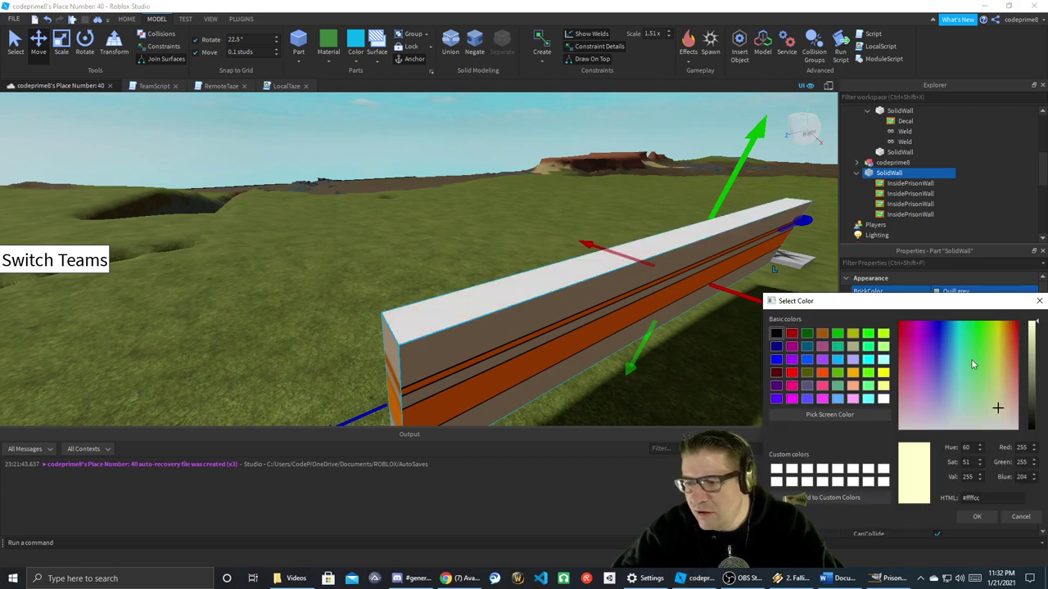
{"action": "mouse_move", "coordinate": [998, 370]}
{"action": "left_mouse_down"}
{"action": "mouse_move", "coordinate": [1007, 357]}
{"action": "mouse_move", "coordinate": [1035, 370]}
{"action": "mouse_move", "coordinate": [1004, 364]}
{"action": "left_mouse_up"}
{"action": "left_click", "coordinate": [1036, 351]}
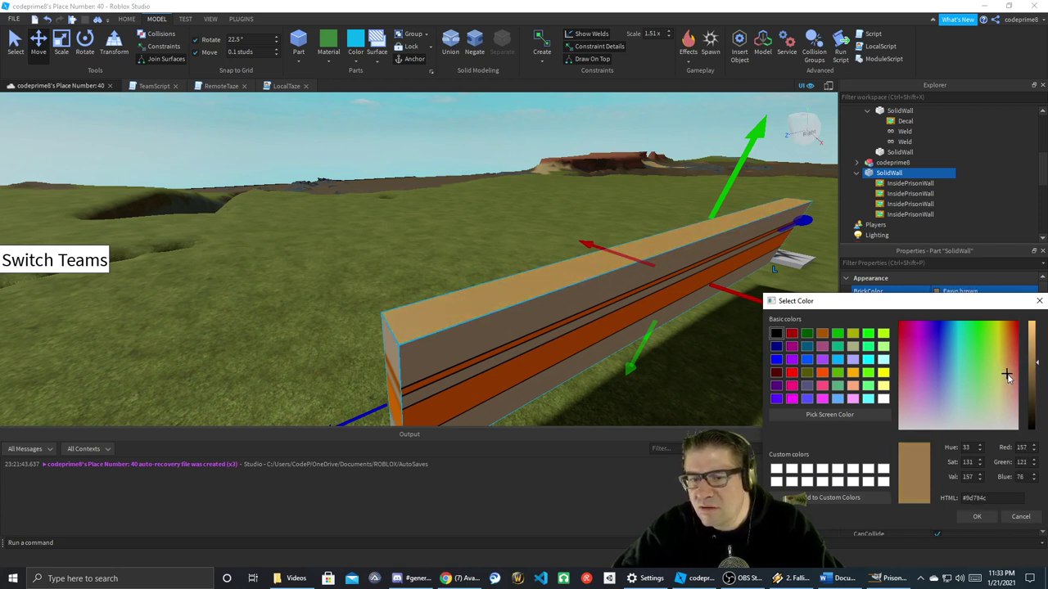
{"action": "left_click", "coordinate": [1008, 377]}
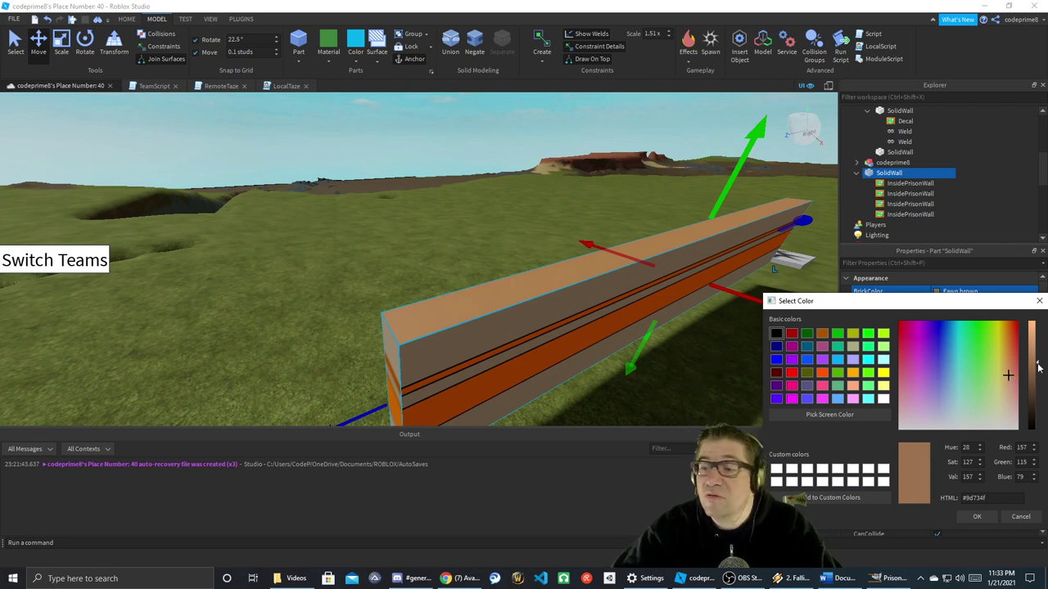
{"action": "left_click_drag", "start_coordinate": [1036, 366], "coordinate": [1035, 369]}
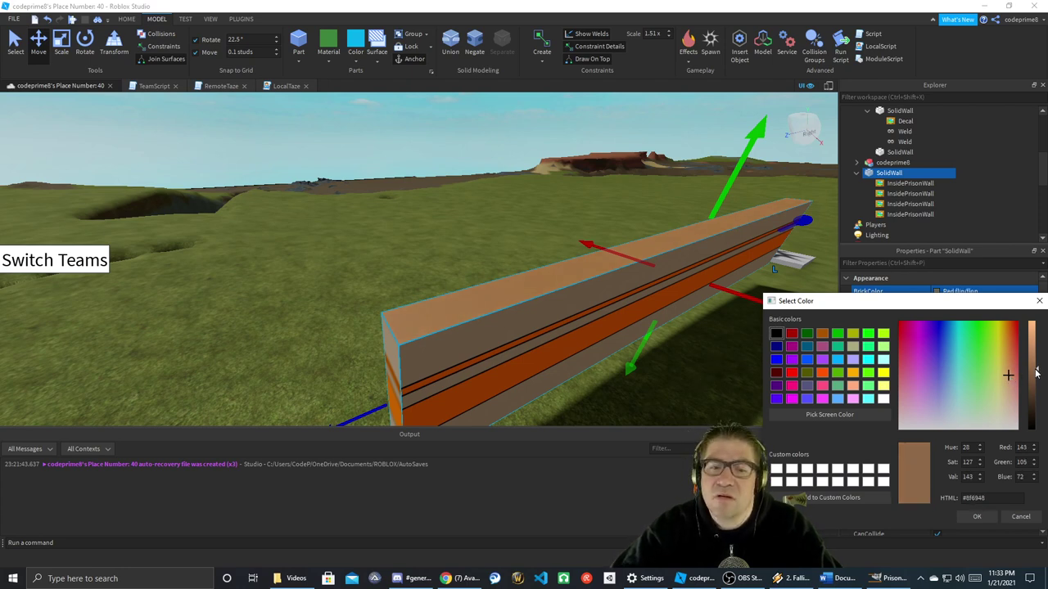
{"action": "left_click", "coordinate": [1007, 374]}
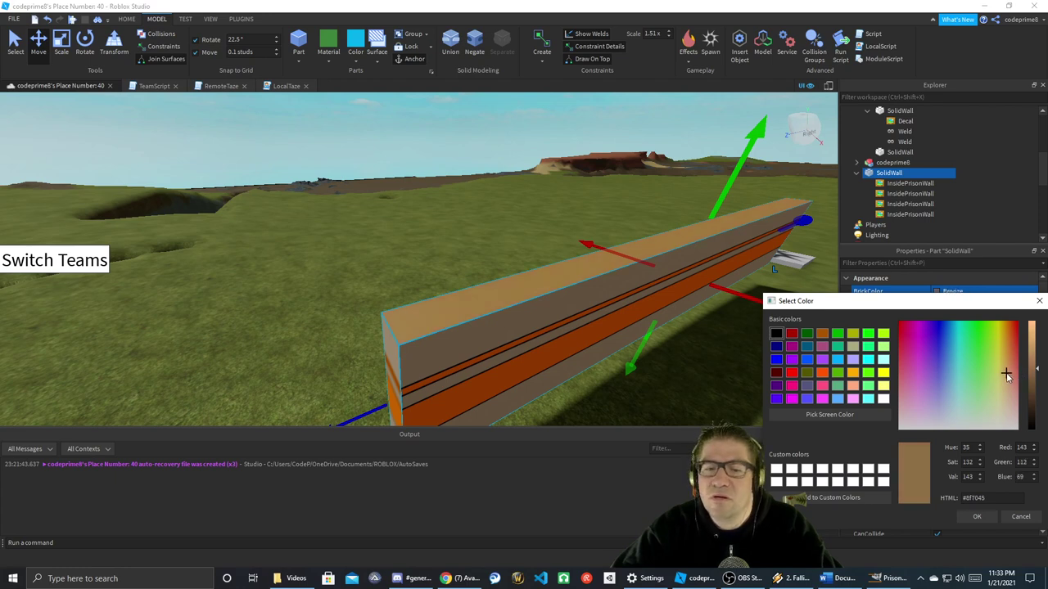
{"action": "left_click_drag", "start_coordinate": [1006, 373], "coordinate": [1008, 374]}
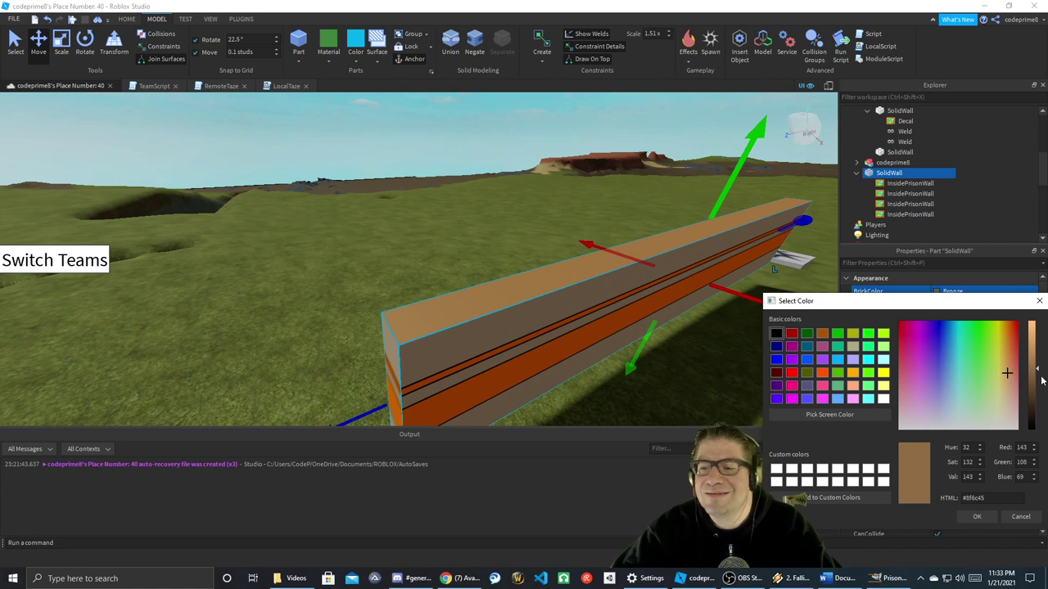
{"action": "left_click", "coordinate": [1034, 371]}
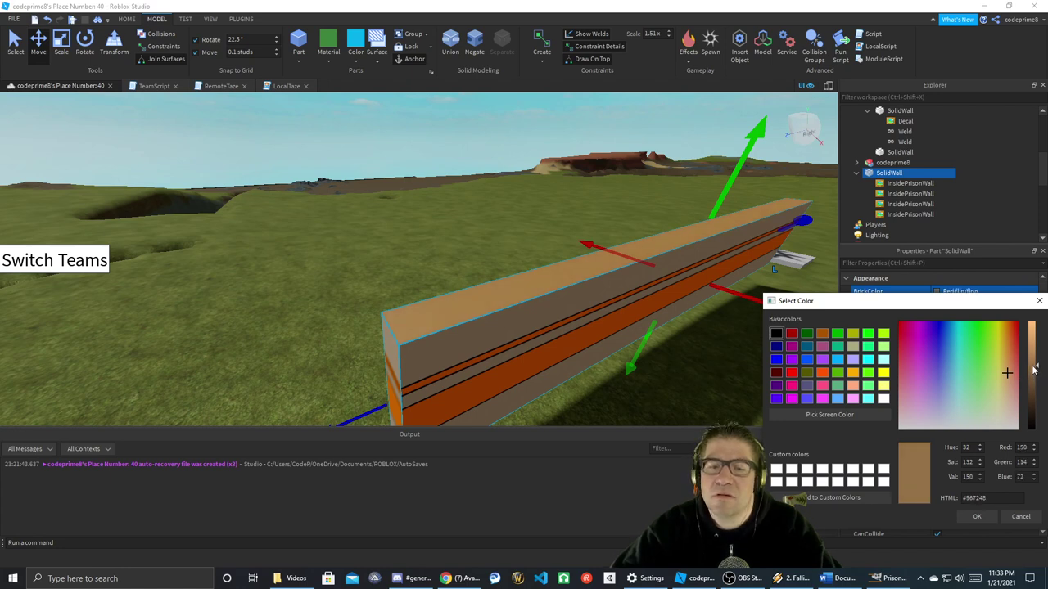
{"action": "left_click", "coordinate": [1034, 368]}
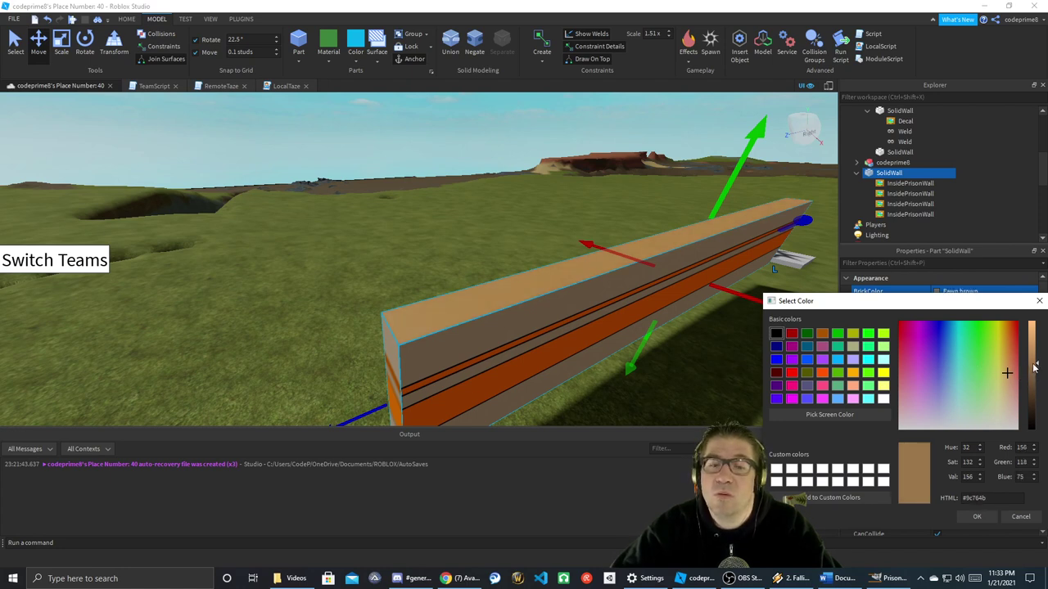
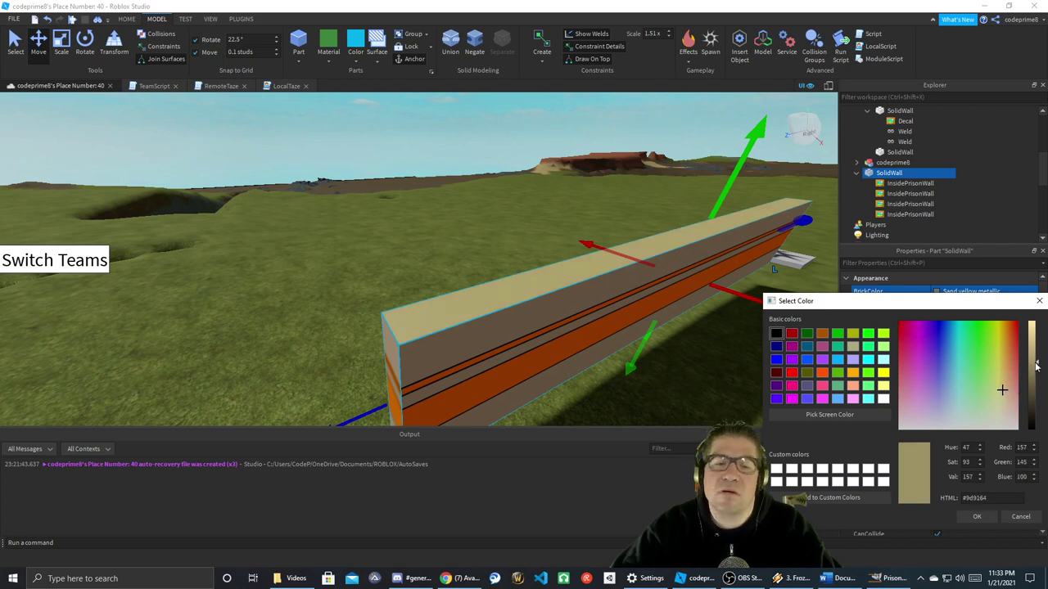
{"action": "left_click", "coordinate": [1036, 371]}
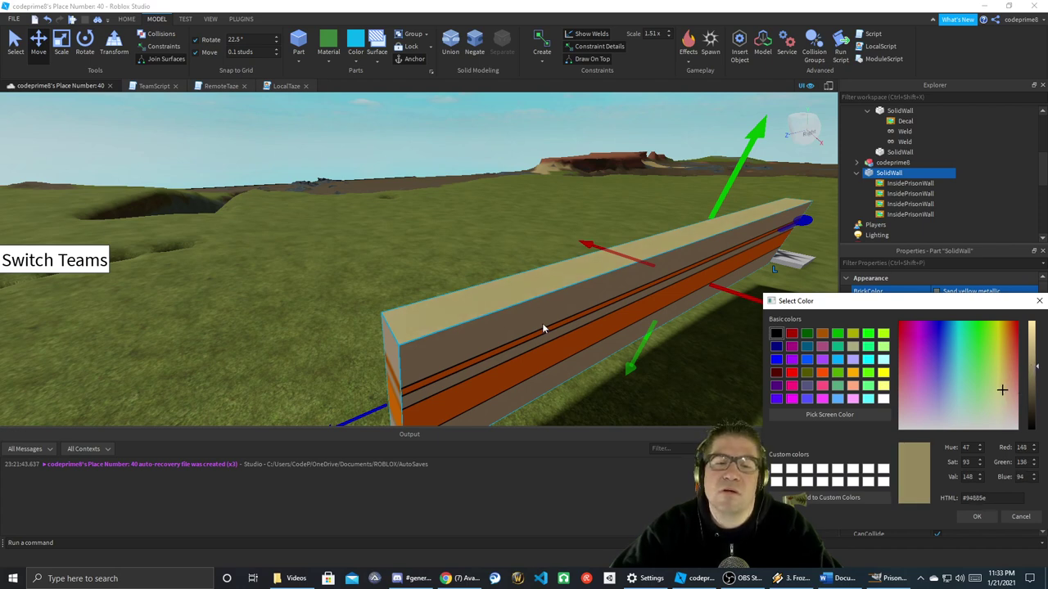
{"action": "left_click", "coordinate": [973, 519]}
{"action": "left_click", "coordinate": [216, 227]}
{"action": "right_click_drag", "start_coordinate": [319, 271], "coordinate": [319, 271]}
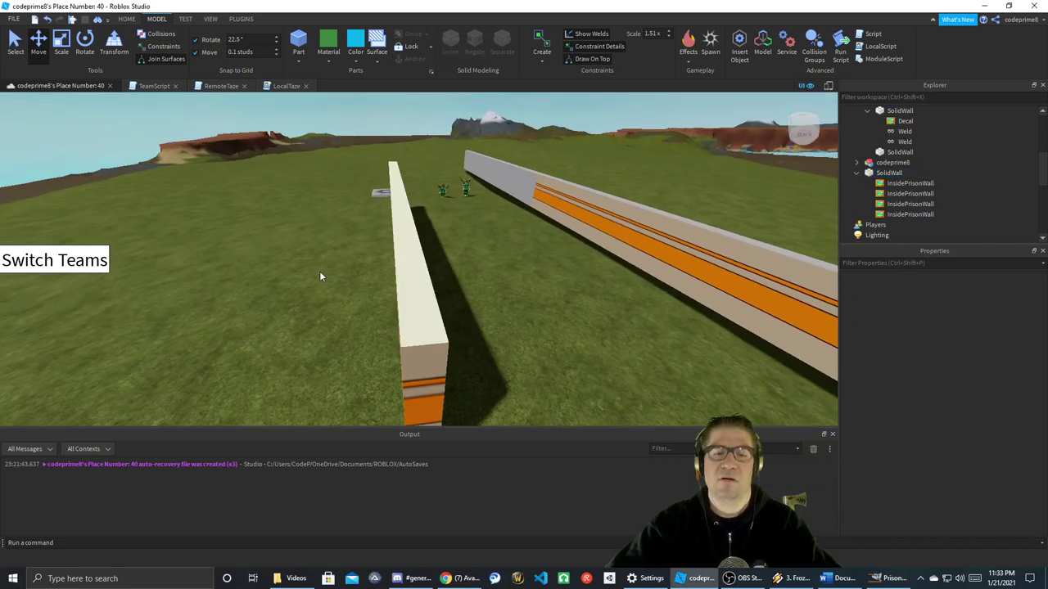
- Try to give the pasted SolidWall the custom BrickColor #959274
{"action": "left_click", "coordinate": [423, 302]}
{"action": "key", "text": "d"}
{"action": "right_click_drag", "start_coordinate": [531, 318], "coordinate": [529, 317]}
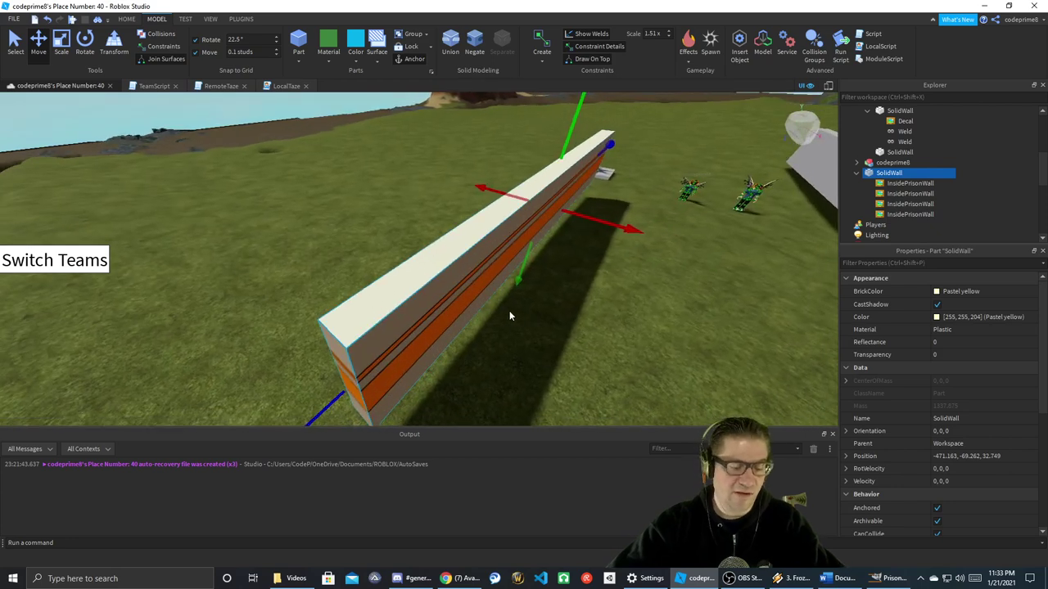
{"action": "left_click", "coordinate": [954, 292]}
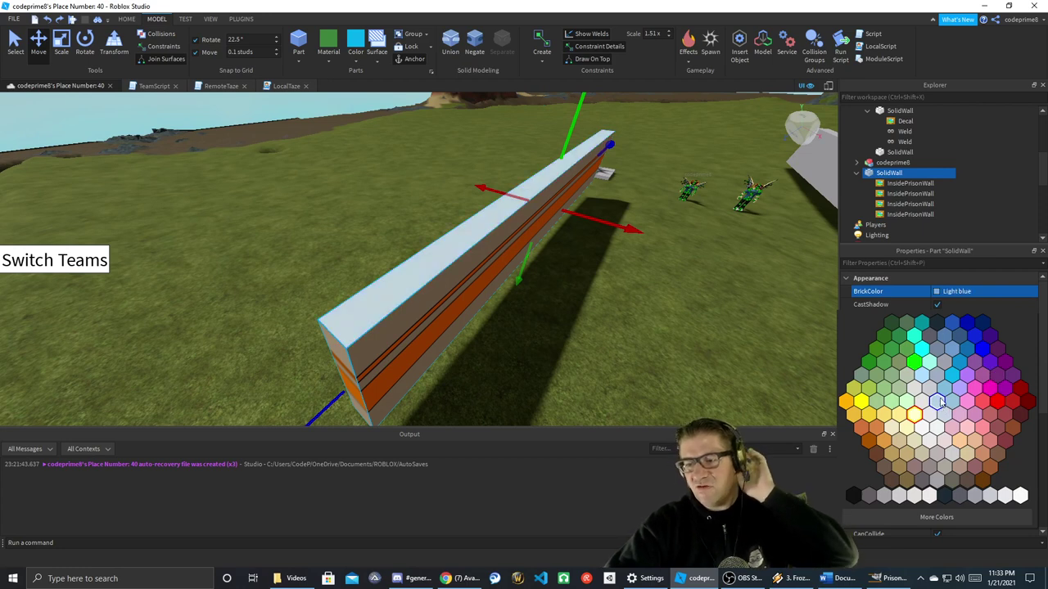
{"action": "left_click", "coordinate": [940, 517]}
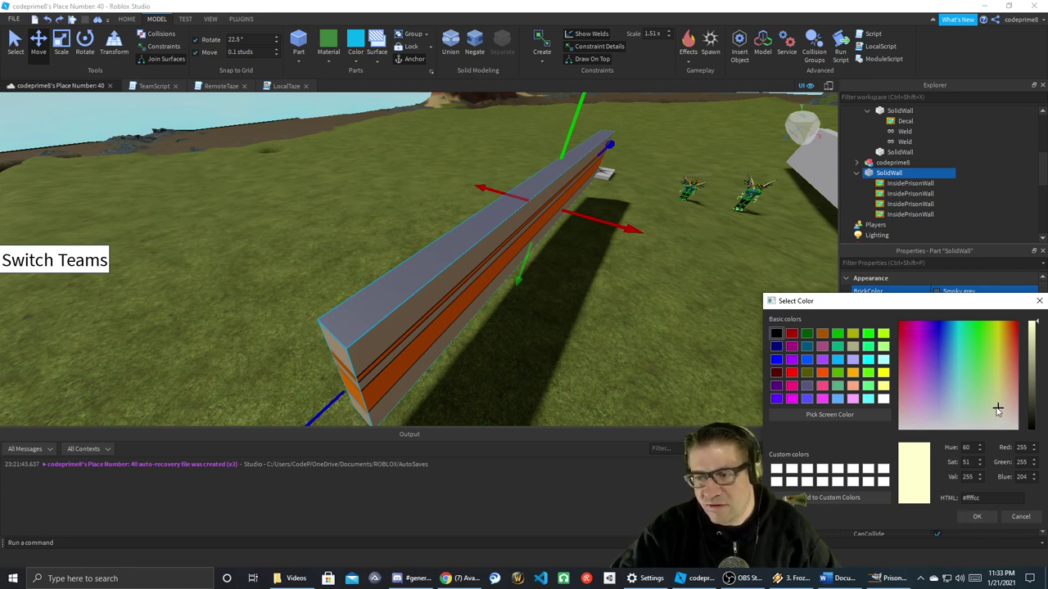
{"action": "left_click_drag", "start_coordinate": [998, 410], "coordinate": [997, 415]}
{"action": "left_click_drag", "start_coordinate": [1029, 342], "coordinate": [1044, 371]}
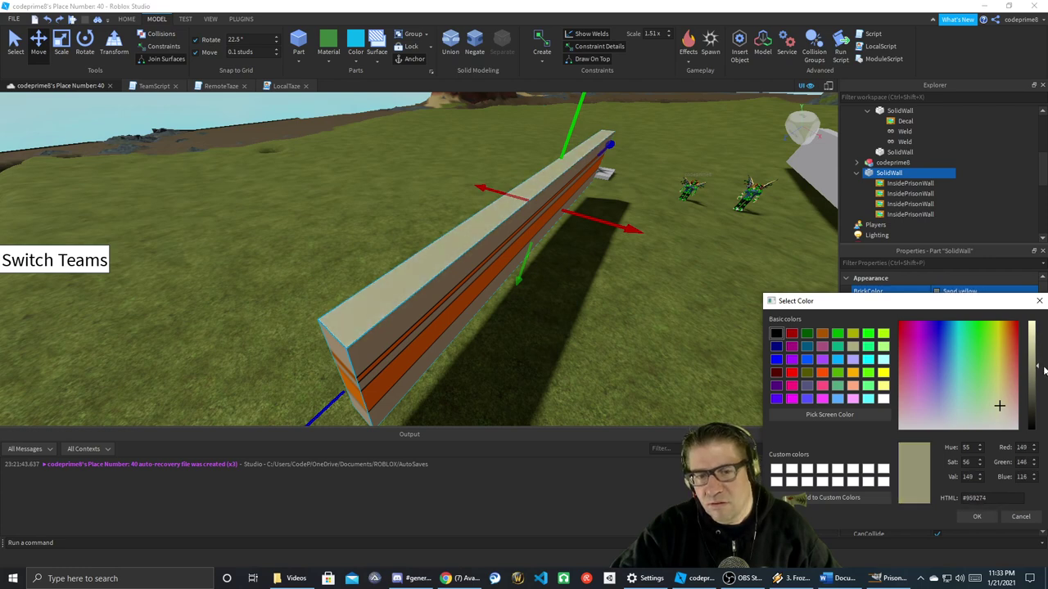
{"action": "left_click", "coordinate": [979, 517]}
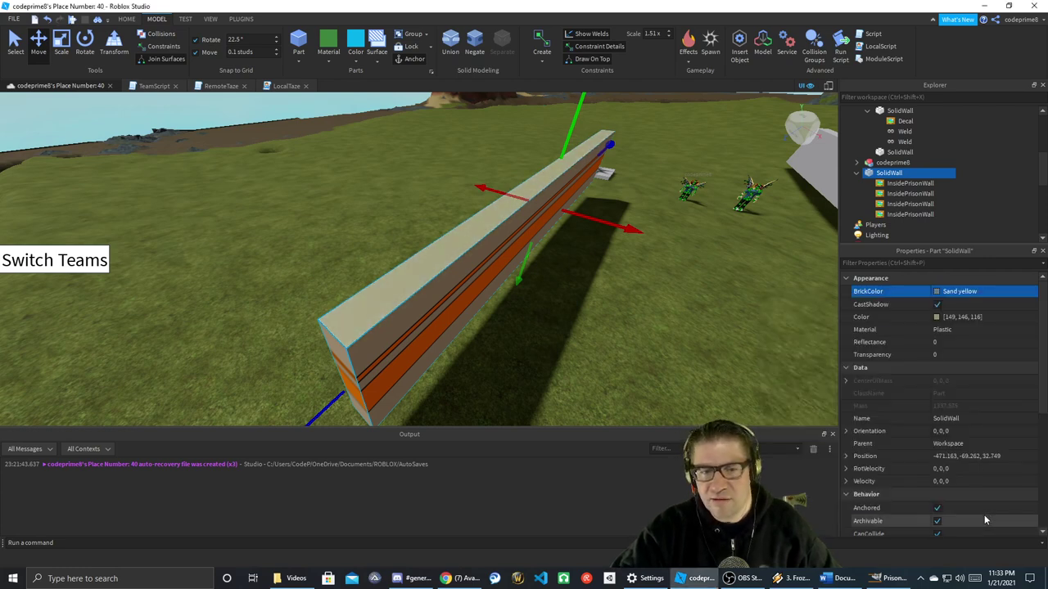
{"action": "left_click", "coordinate": [652, 318]}
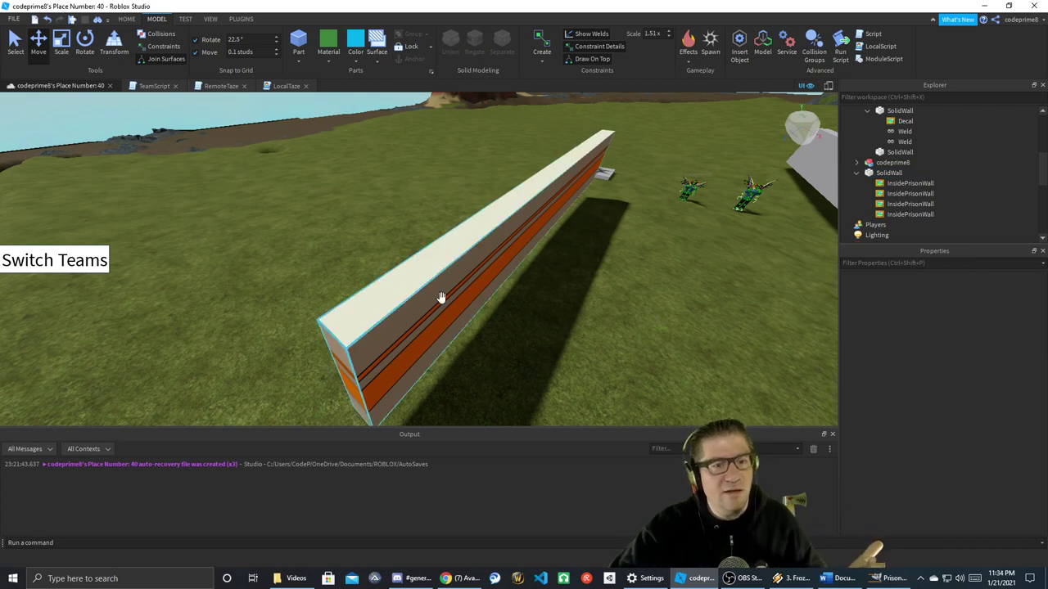
- Shorten the pasted SolidWall along its length with the Scale tool, leaving only a short wall section at one end
{"action": "left_click", "coordinate": [421, 311]}
{"action": "right_click_drag", "start_coordinate": [590, 336], "coordinate": [576, 332]}
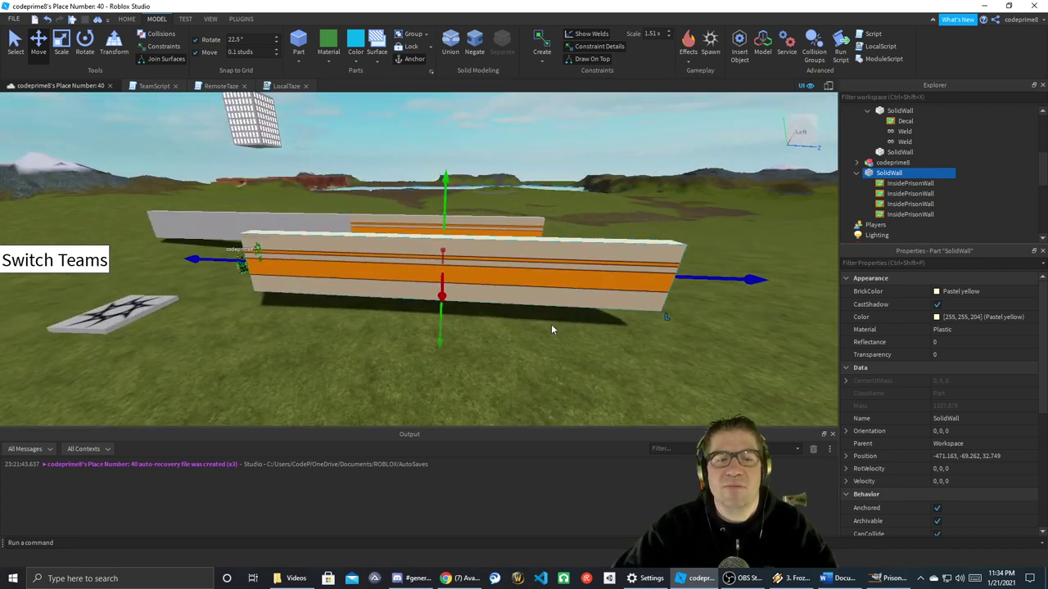
{"action": "left_click_drag", "start_coordinate": [196, 260], "coordinate": [557, 273]}
{"action": "right_click_drag", "start_coordinate": [596, 295], "coordinate": [595, 294]}
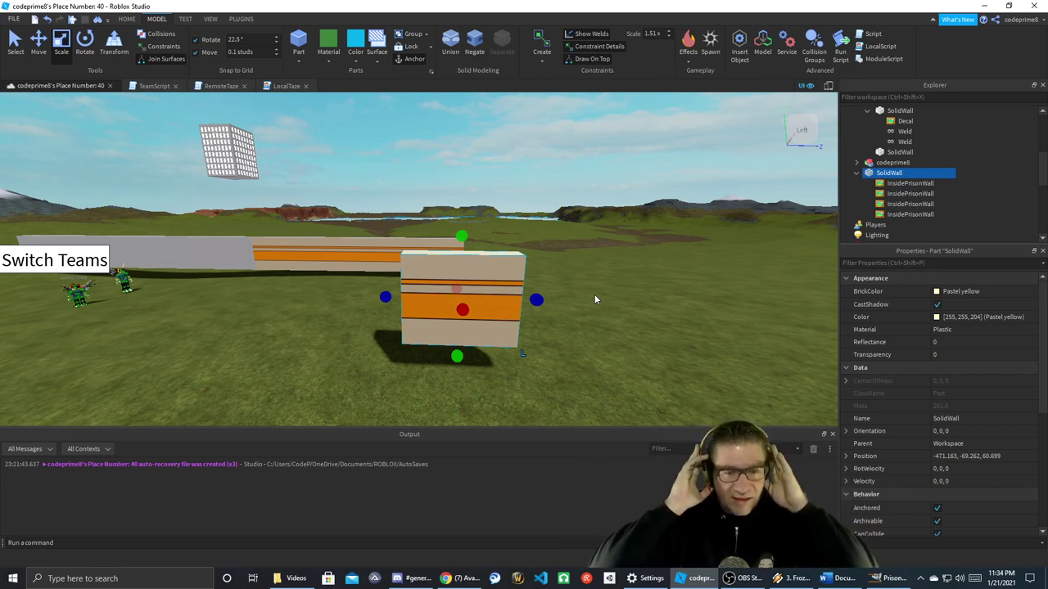
- Switch to GIMP and delete the orange and black stripes from the PrisonWall image, leaving the layer fully transparent
{"action": "left_click", "coordinate": [896, 580]}
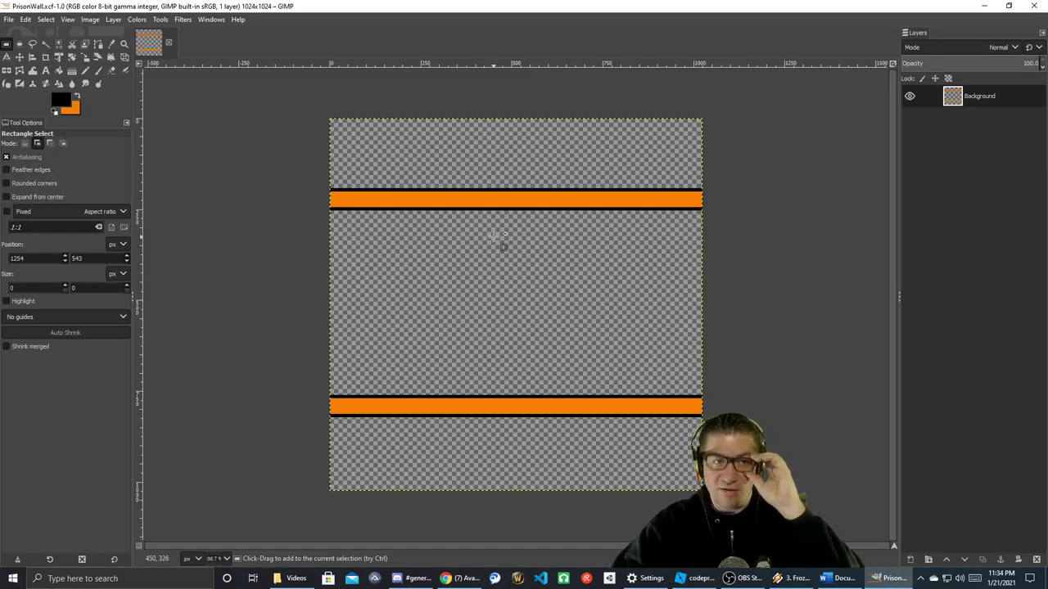
{"action": "key", "text": "Delete"}
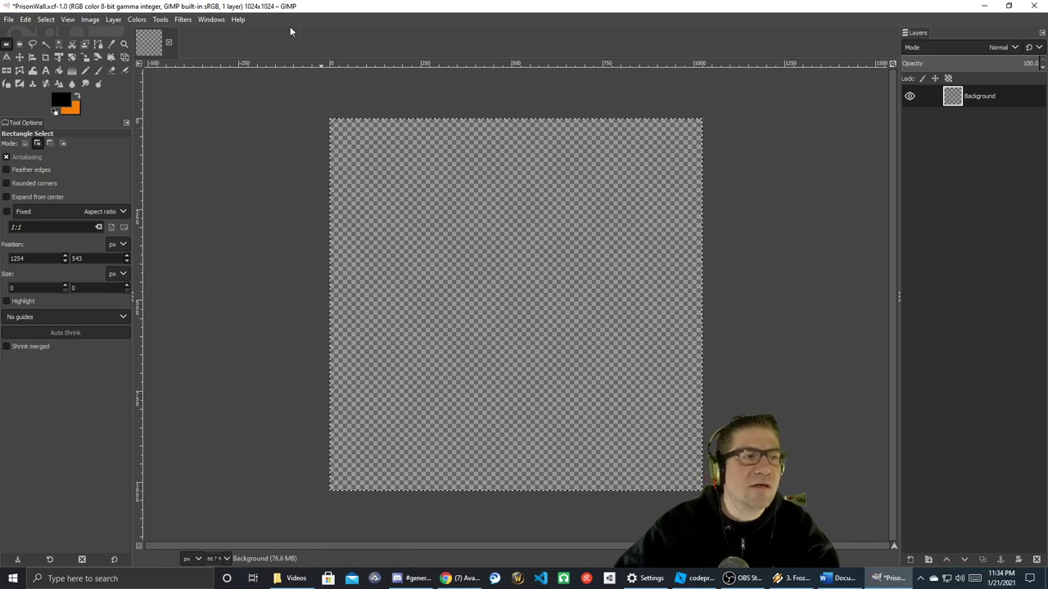
- Try to turn the full-canvas selection into a 5 px border selection with the Hard style, and undo it
{"action": "left_click", "coordinate": [28, 22]}
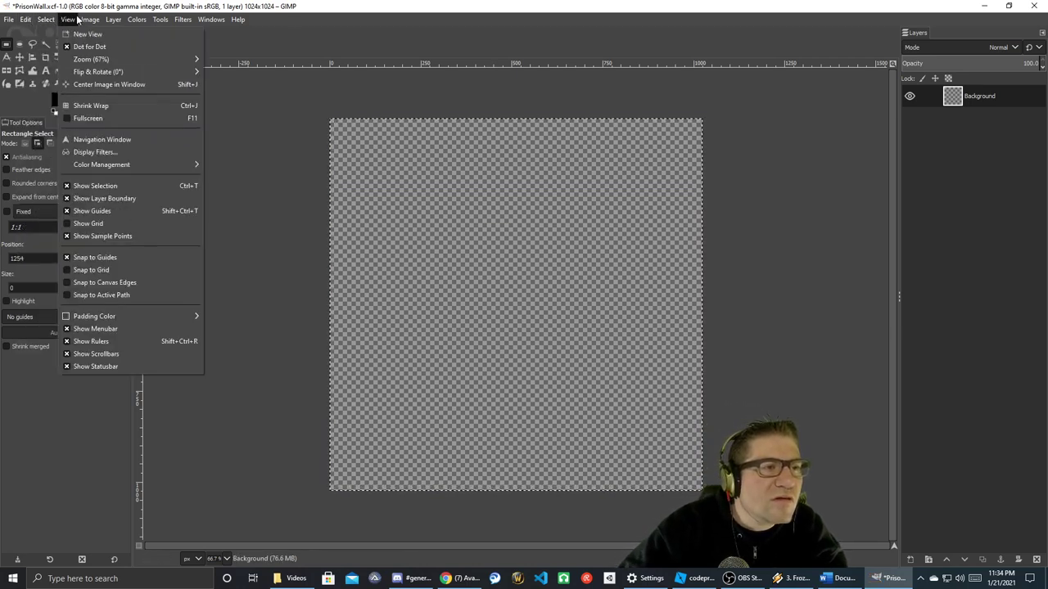
{"action": "mouse_move", "coordinate": [44, 23]}
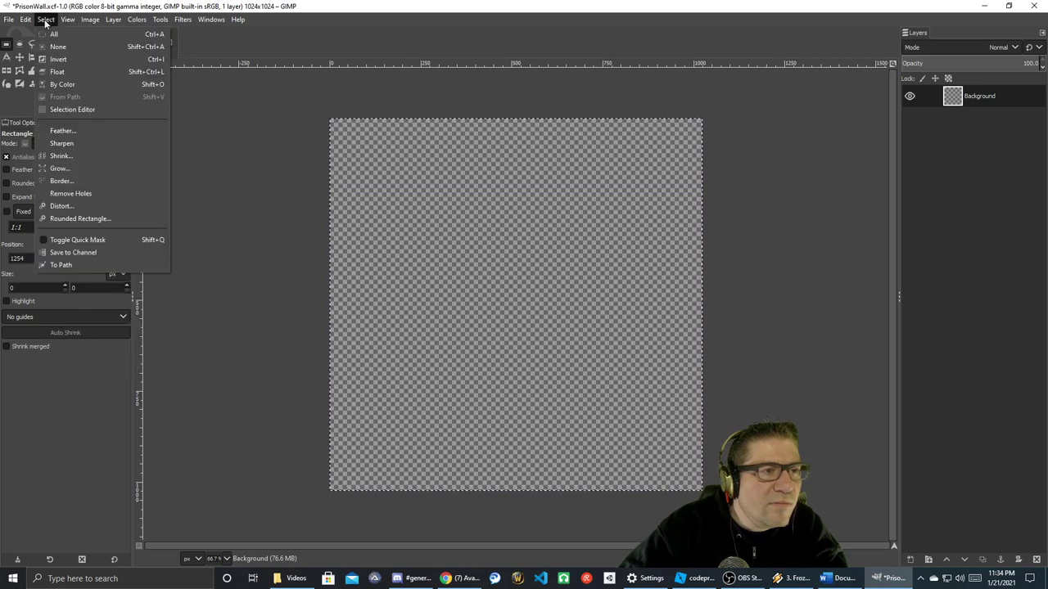
{"action": "left_click", "coordinate": [62, 181]}
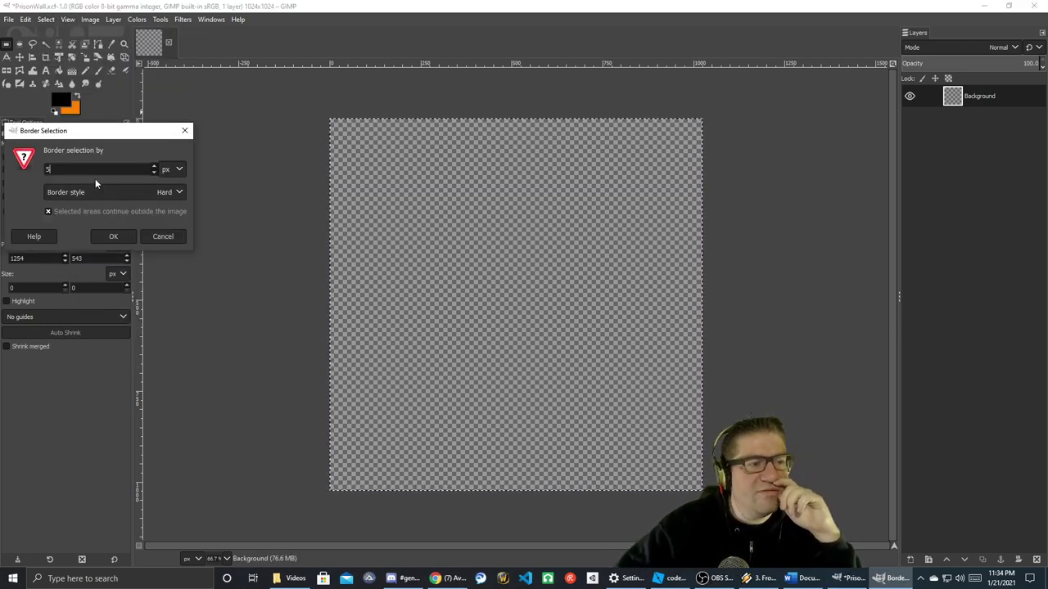
{"action": "key", "text": "Return"}
{"action": "left_click", "coordinate": [434, 312]}
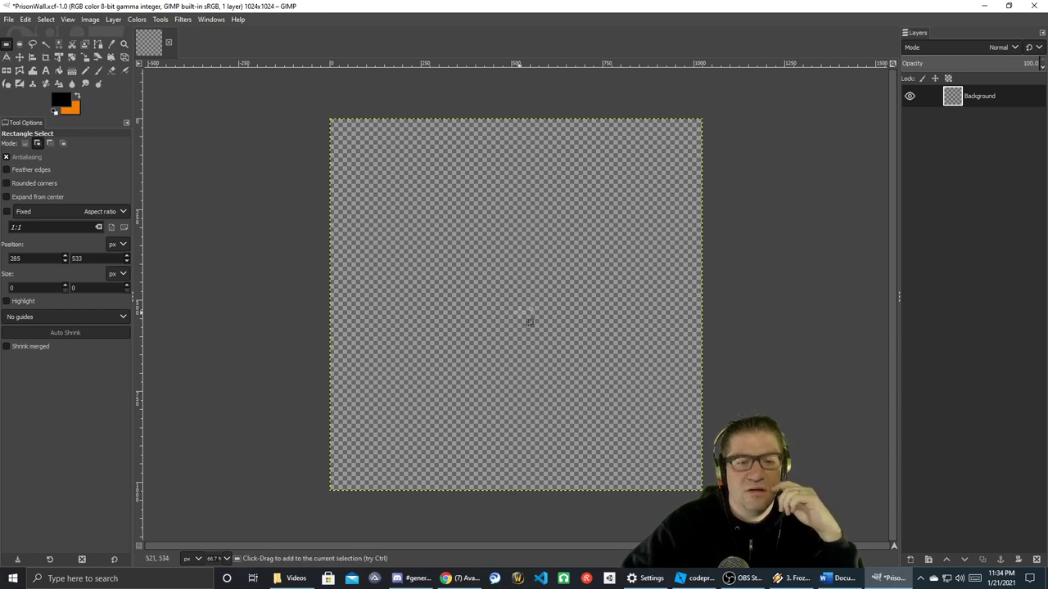
{"action": "key", "text": "ctrl+z"}
{"action": "key", "text": "shift"}
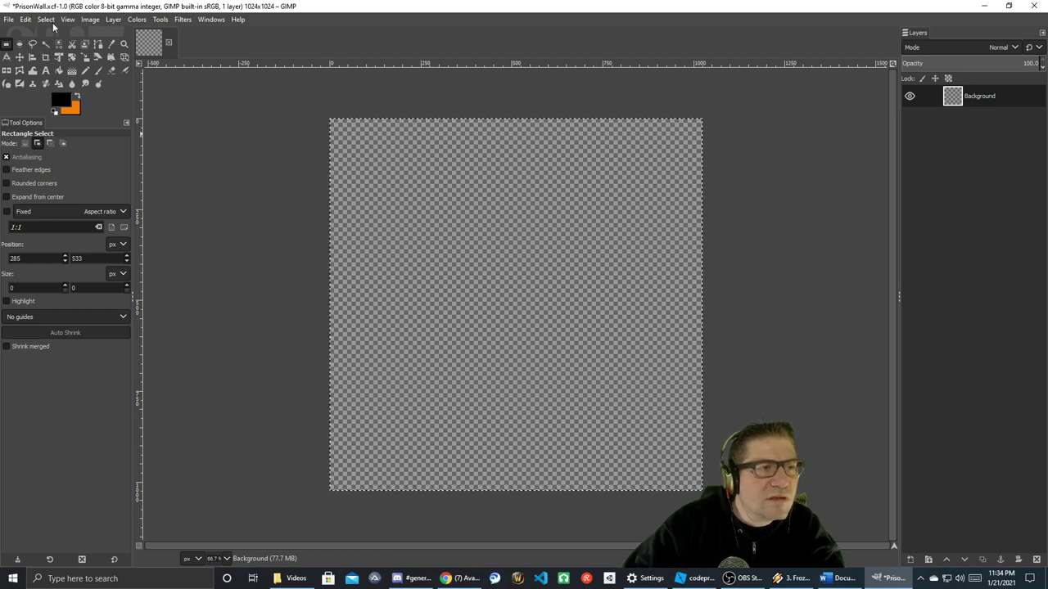
- Try to turn the full-canvas selection into a border selection with the Hard style
{"action": "left_click", "coordinate": [46, 20]}
{"action": "left_click", "coordinate": [74, 180]}
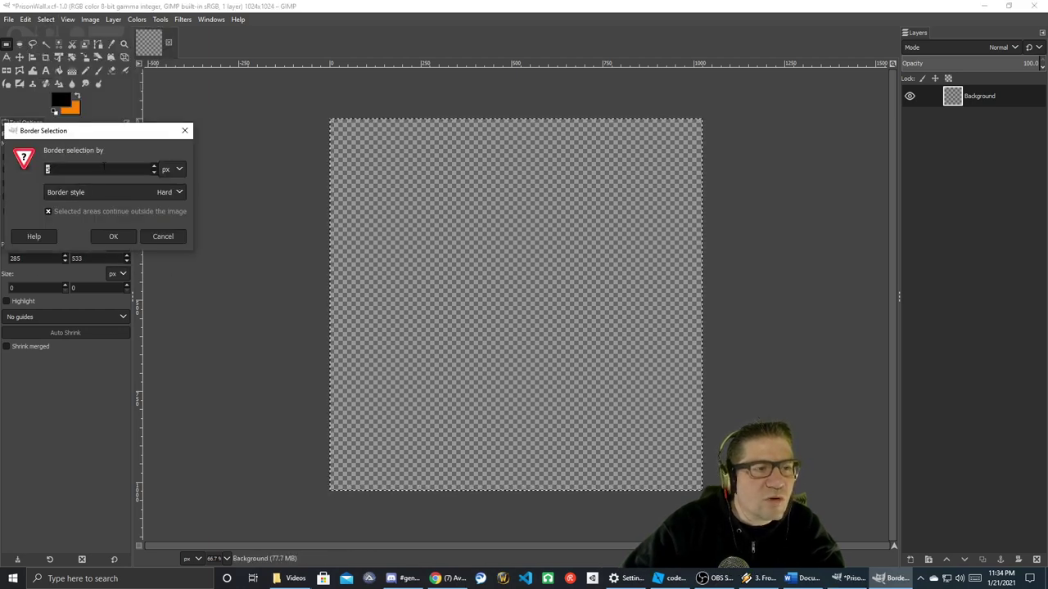
{"action": "left_click", "coordinate": [113, 236]}
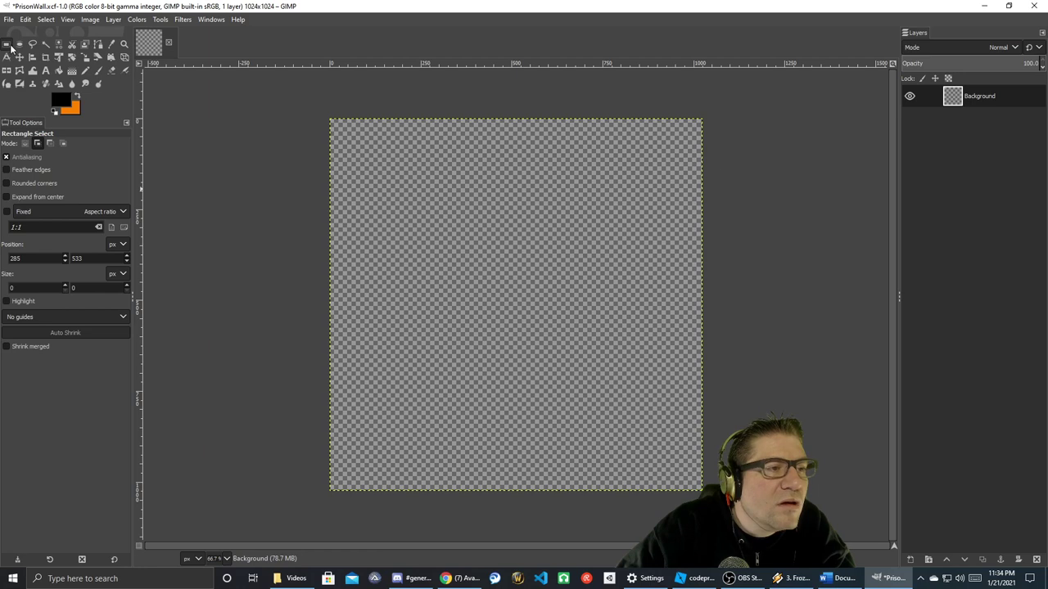
- Draw a rectangular selection just inside the canvas edges, starting at 12, 12 px and about 998 × 996 px in size
{"action": "scroll", "coordinate": [348, 151], "scroll_direction": "up", "scroll_amount": 3, "text": "ctrl"}
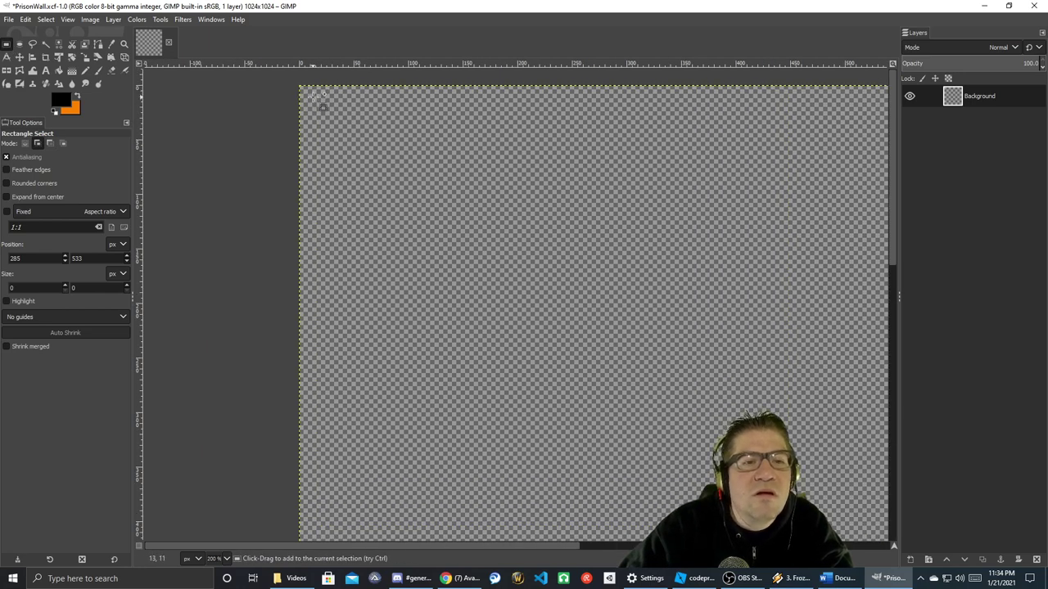
{"action": "left_click_drag", "start_coordinate": [321, 107], "coordinate": [706, 341]}
{"action": "scroll", "coordinate": [741, 338], "scroll_direction": "down", "scroll_amount": 4, "text": "ctrl"}
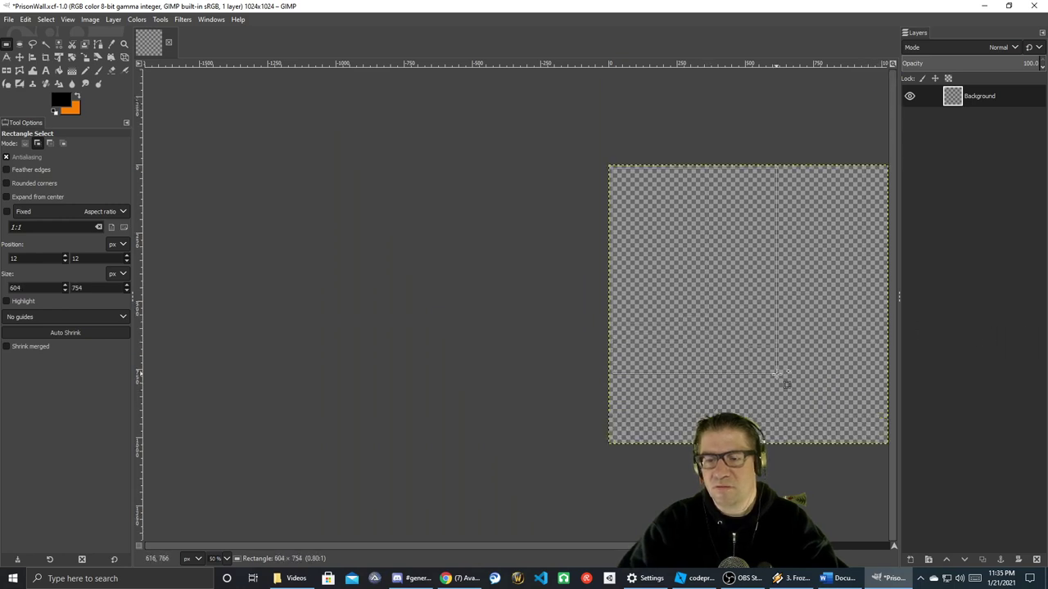
{"action": "left_click_drag", "start_coordinate": [777, 382], "coordinate": [885, 443]}
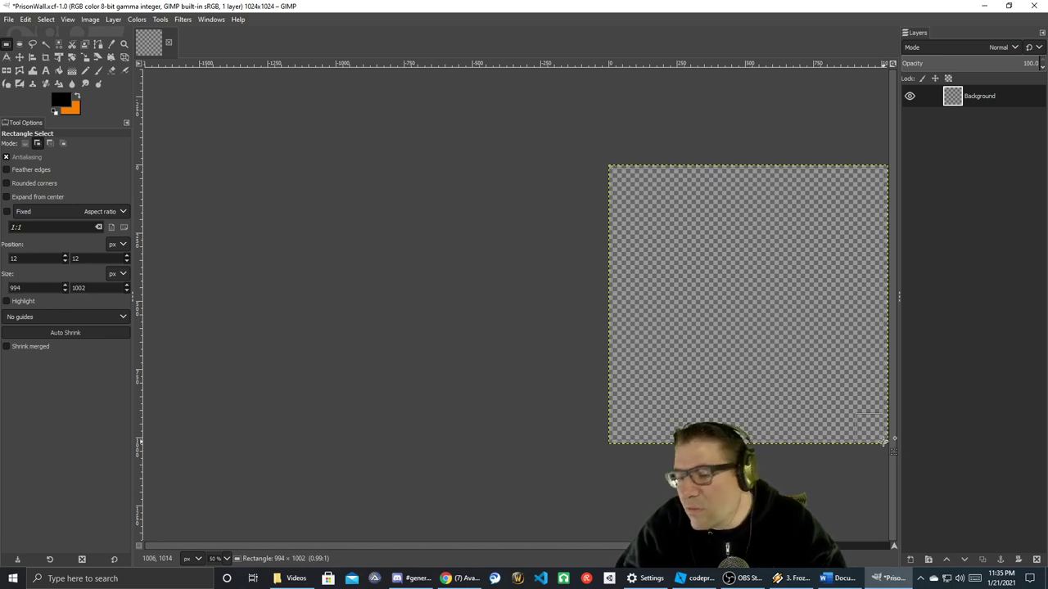
{"action": "left_click_drag", "start_coordinate": [893, 449], "coordinate": [884, 440]}
{"action": "middle_click_drag", "start_coordinate": [742, 470], "coordinate": [557, 433]}
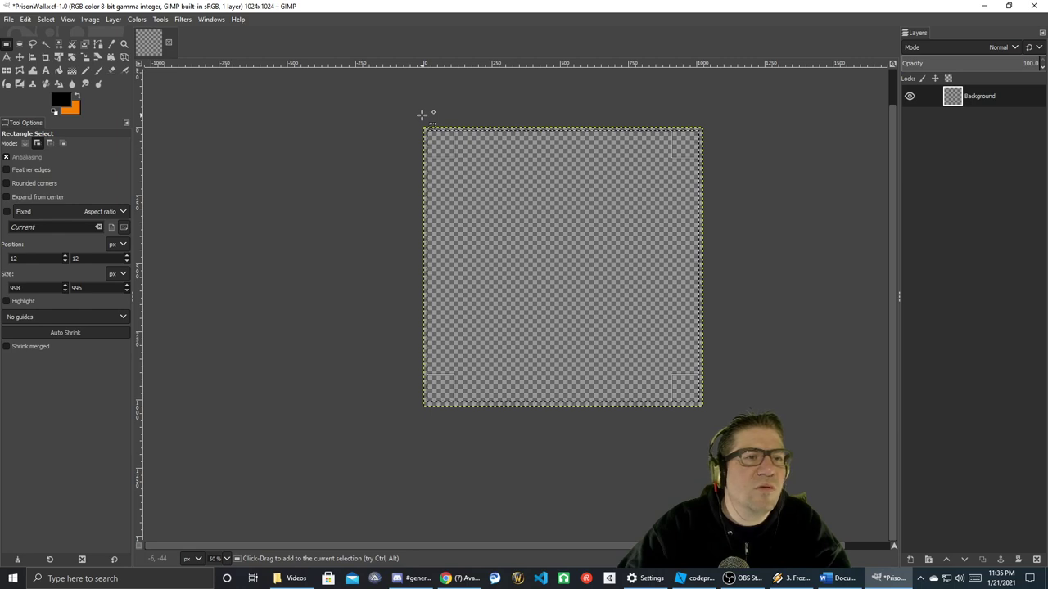
- Resize the rectangular selection to 1000 × 1000 px, leaving a 12 px margin on every side of the canvas
{"action": "scroll", "coordinate": [428, 122], "scroll_direction": "up", "scroll_amount": 10, "text": "ctrl"}
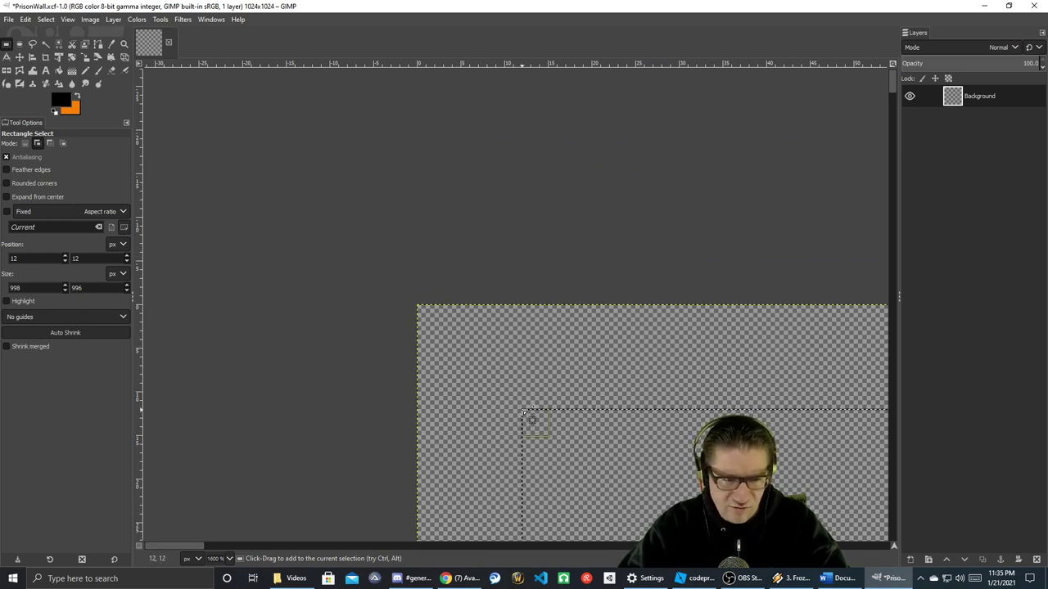
{"action": "middle_click_drag", "start_coordinate": [739, 390], "coordinate": [417, 110]}
{"action": "middle_click_drag", "start_coordinate": [696, 339], "coordinate": [409, 90]}
{"action": "mouse_move", "coordinate": [647, 316]}
{"action": "middle_mouse_down"}
{"action": "mouse_move", "coordinate": [524, 234]}
{"action": "mouse_move", "coordinate": [417, 191]}
{"action": "middle_mouse_up"}
{"action": "mouse_move", "coordinate": [631, 360]}
{"action": "middle_mouse_down"}
{"action": "mouse_move", "coordinate": [425, 197]}
{"action": "mouse_move", "coordinate": [448, 233]}
{"action": "middle_mouse_up"}
{"action": "mouse_move", "coordinate": [584, 358]}
{"action": "middle_mouse_down"}
{"action": "mouse_move", "coordinate": [463, 262]}
{"action": "mouse_move", "coordinate": [500, 292]}
{"action": "middle_mouse_up"}
{"action": "mouse_move", "coordinate": [622, 369]}
{"action": "middle_mouse_down"}
{"action": "mouse_move", "coordinate": [508, 295]}
{"action": "mouse_move", "coordinate": [458, 288]}
{"action": "middle_mouse_up"}
{"action": "middle_click_drag", "start_coordinate": [582, 346], "coordinate": [437, 234]}
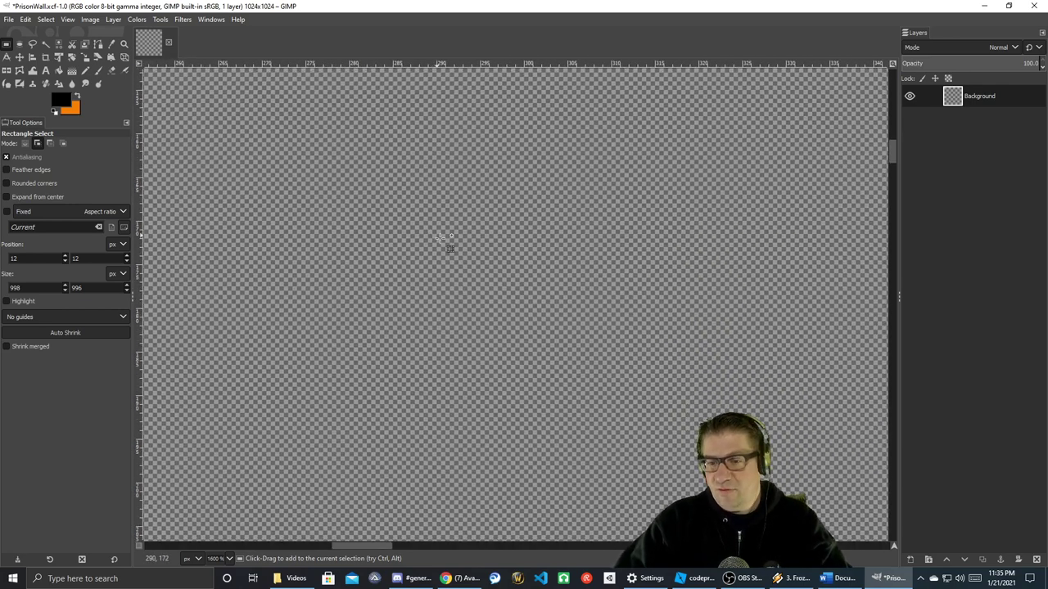
{"action": "key", "text": "1"}
{"action": "middle_click_drag", "start_coordinate": [725, 364], "coordinate": [276, 149]}
{"action": "middle_click_drag", "start_coordinate": [575, 450], "coordinate": [465, 297]}
{"action": "scroll", "coordinate": [529, 417], "scroll_direction": "up", "scroll_amount": 5, "text": "ctrl"}
{"action": "scroll", "coordinate": [528, 416], "scroll_direction": "up", "scroll_amount": 3, "text": "ctrl"}
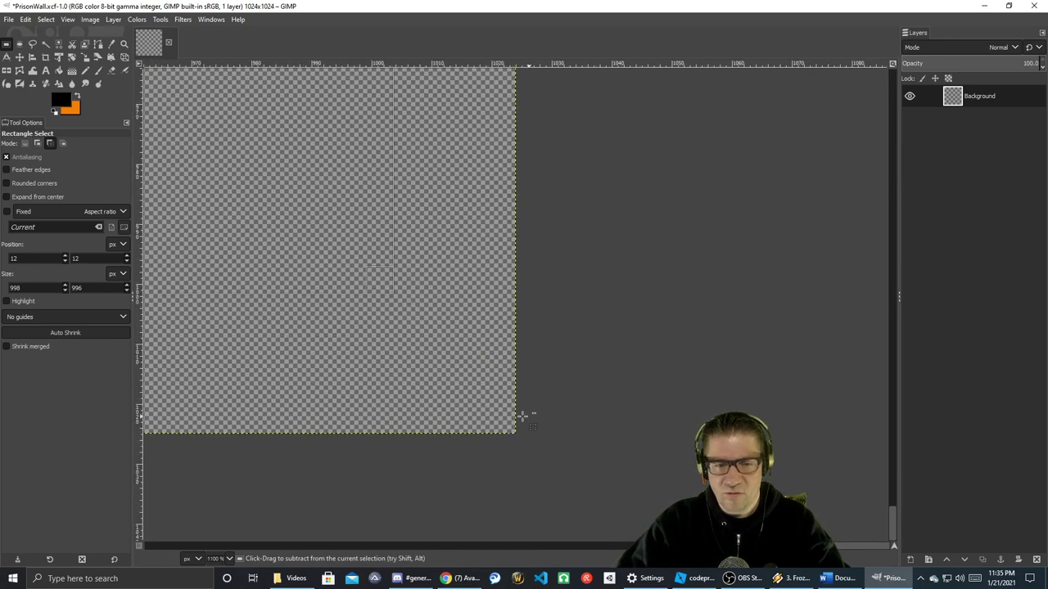
{"action": "left_click", "coordinate": [403, 302]}
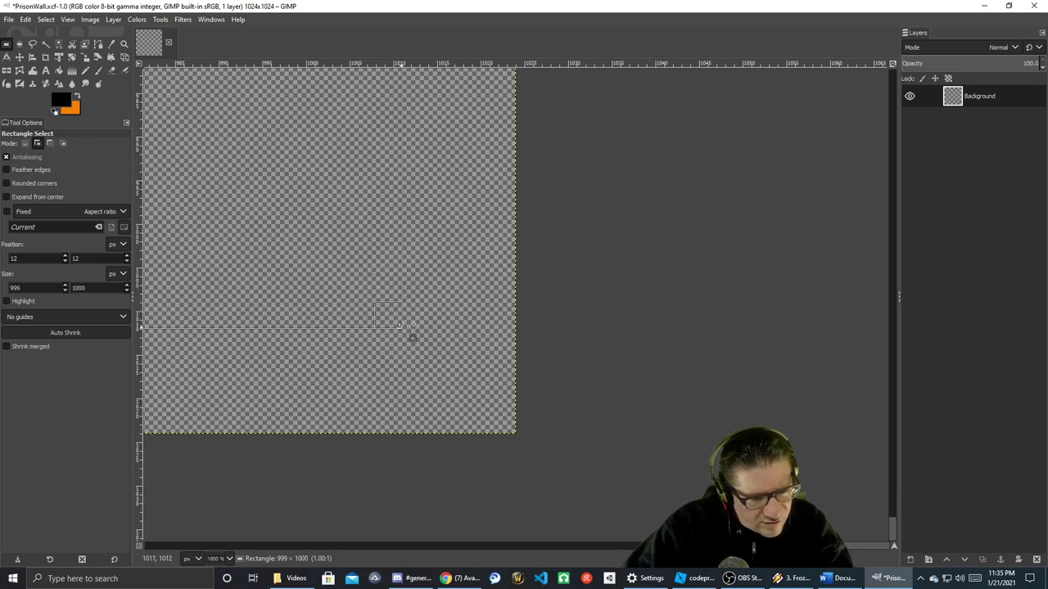
{"action": "key", "text": "Return"}
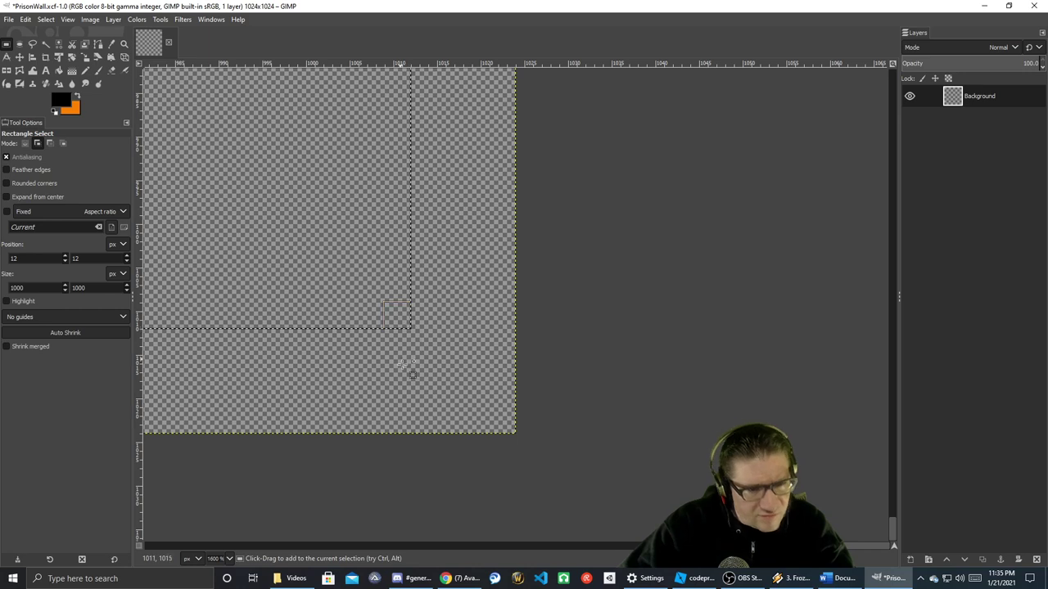
- Set the foreground color to gray 5e5e5e and fill the selected area with Bucket Fill
{"action": "key", "text": "ctrl"}
{"action": "scroll", "coordinate": [425, 194], "scroll_direction": "down", "scroll_amount": 10, "text": "ctrl"}
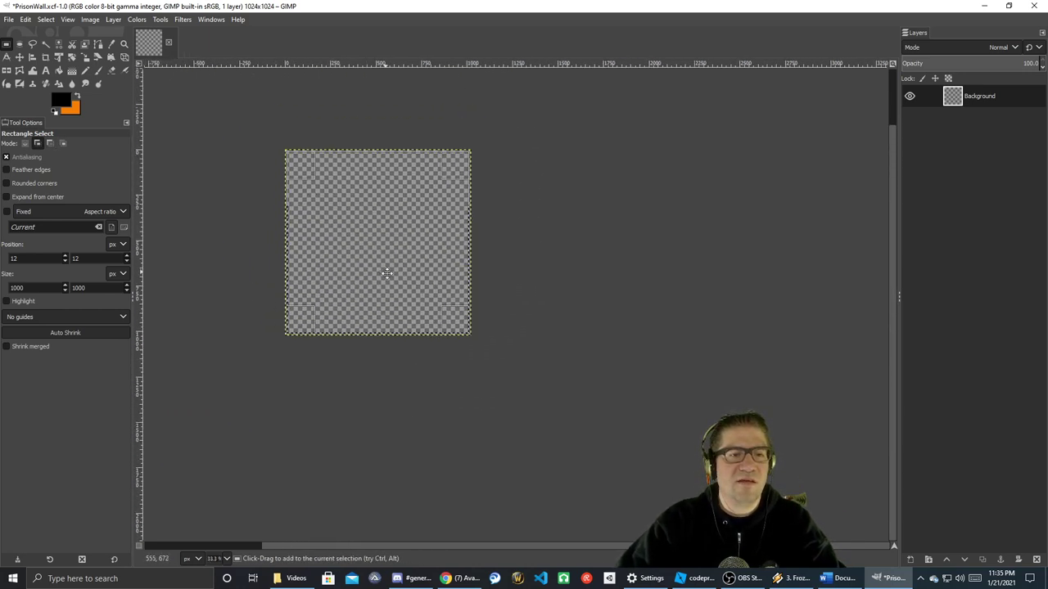
{"action": "left_click", "coordinate": [61, 100]}
{"action": "left_click_drag", "start_coordinate": [29, 119], "coordinate": [1, 110]}
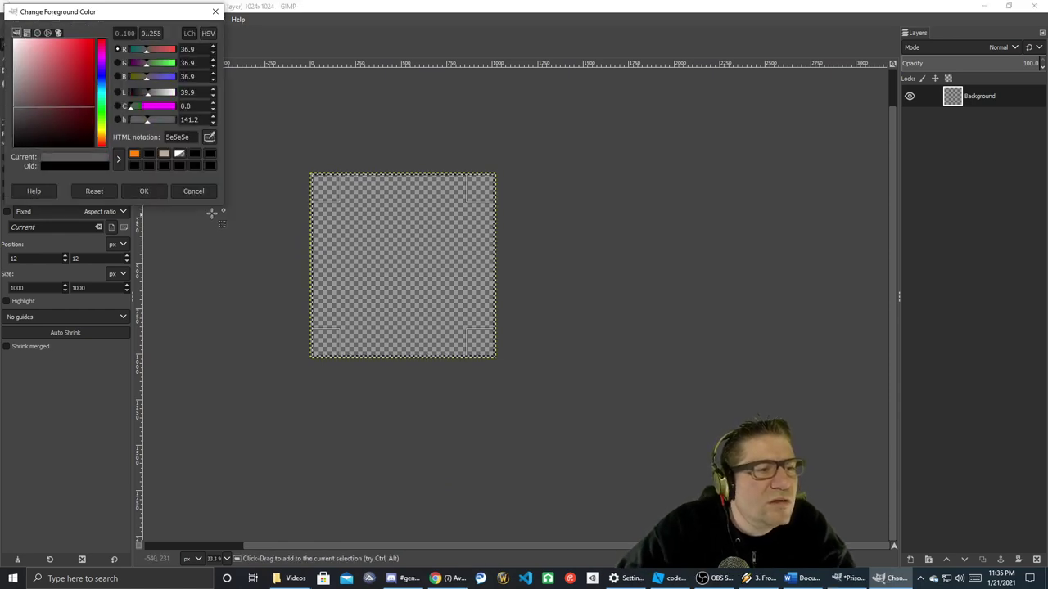
{"action": "left_click", "coordinate": [151, 191]}
{"action": "left_click", "coordinate": [60, 71]}
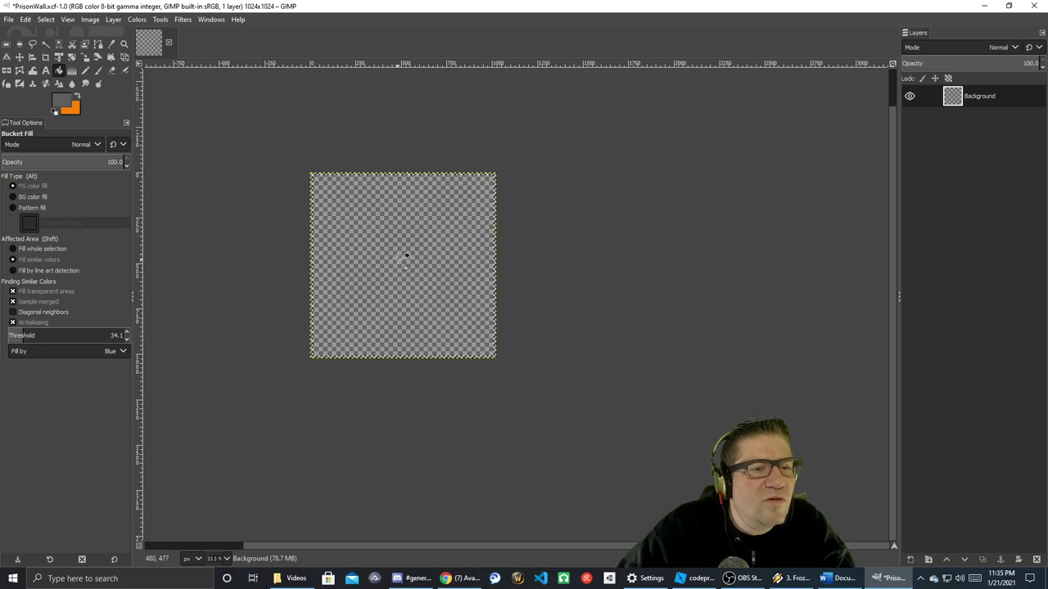
{"action": "left_click", "coordinate": [402, 261]}
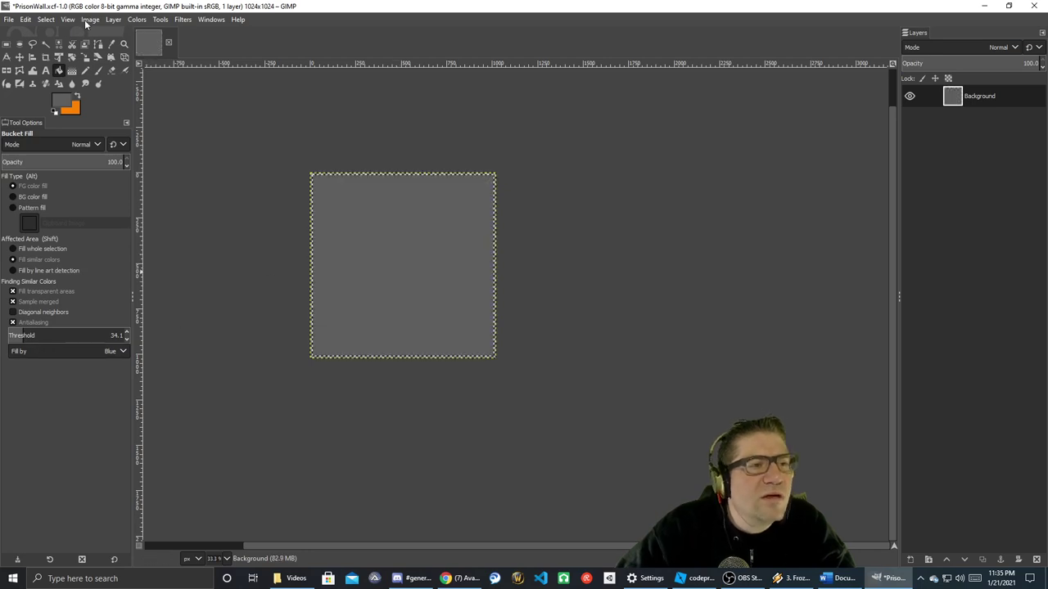
- Invert the selection, set the foreground color to black 000000, and paint the frame around the gray square with the Paintbrush
{"action": "left_click", "coordinate": [45, 19]}
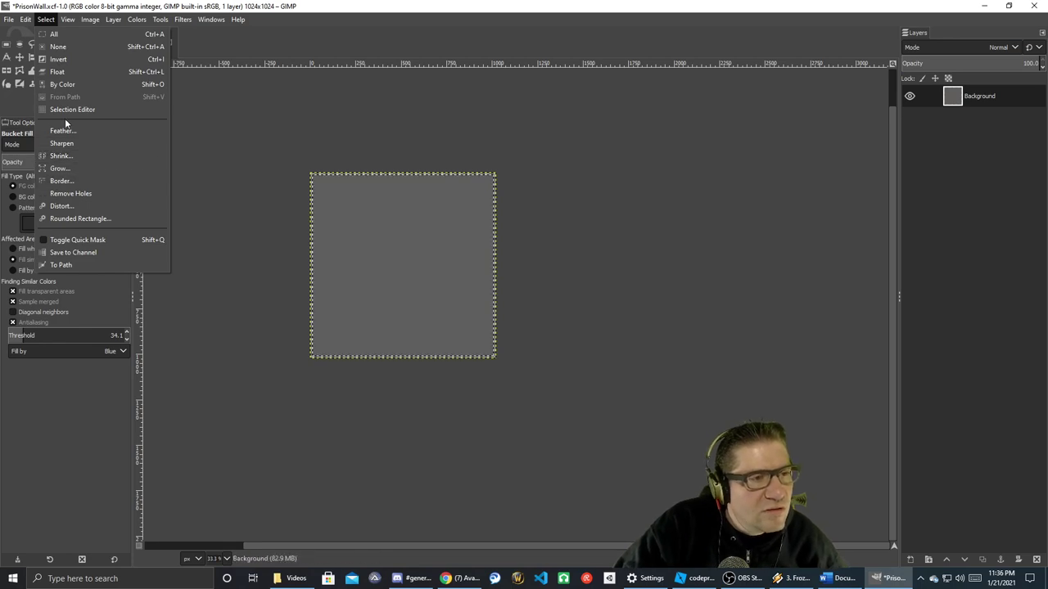
{"action": "left_click", "coordinate": [58, 61]}
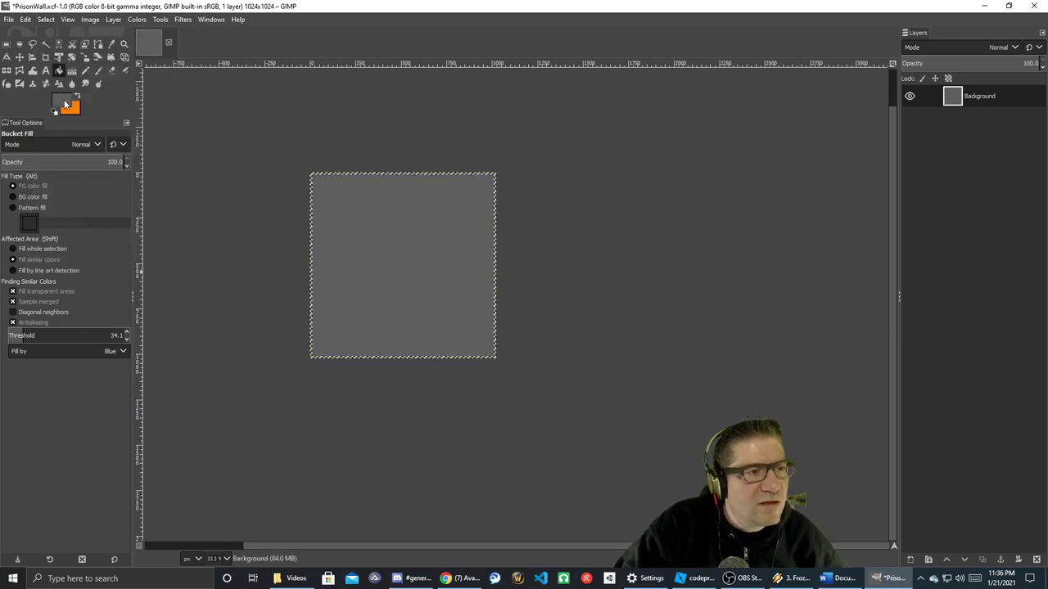
{"action": "left_click", "coordinate": [62, 104]}
{"action": "left_click_drag", "start_coordinate": [39, 123], "coordinate": [38, 147]}
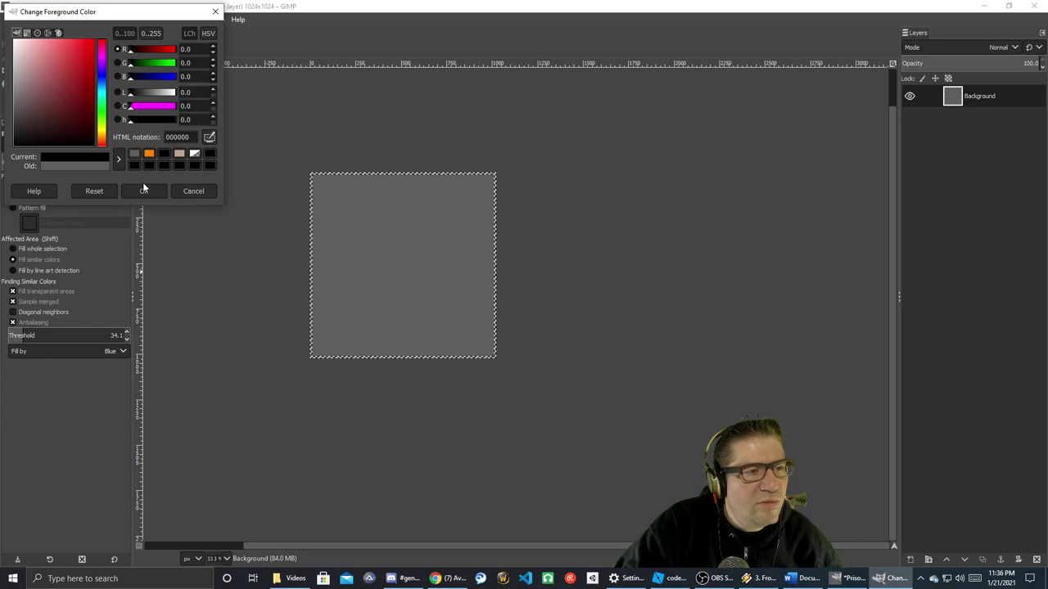
{"action": "left_click", "coordinate": [143, 191]}
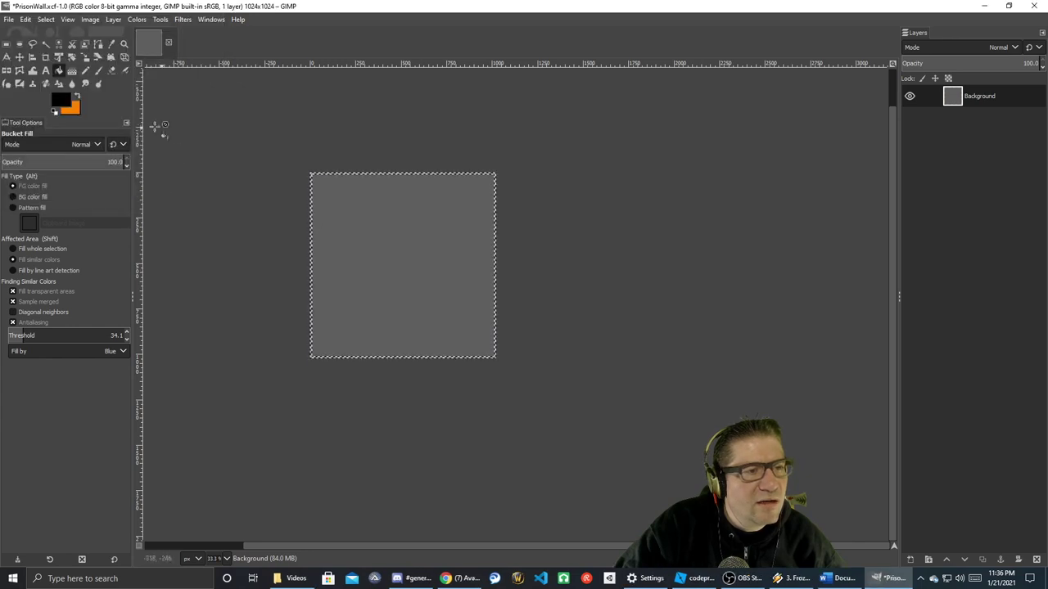
{"action": "left_click", "coordinate": [99, 70]}
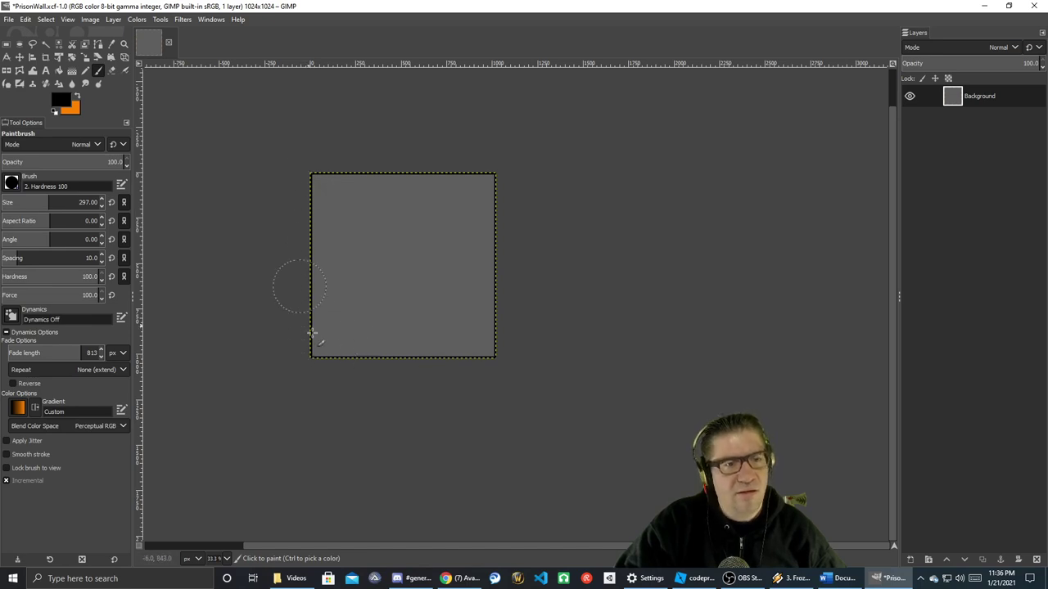
{"action": "left_click", "coordinate": [636, 248]}
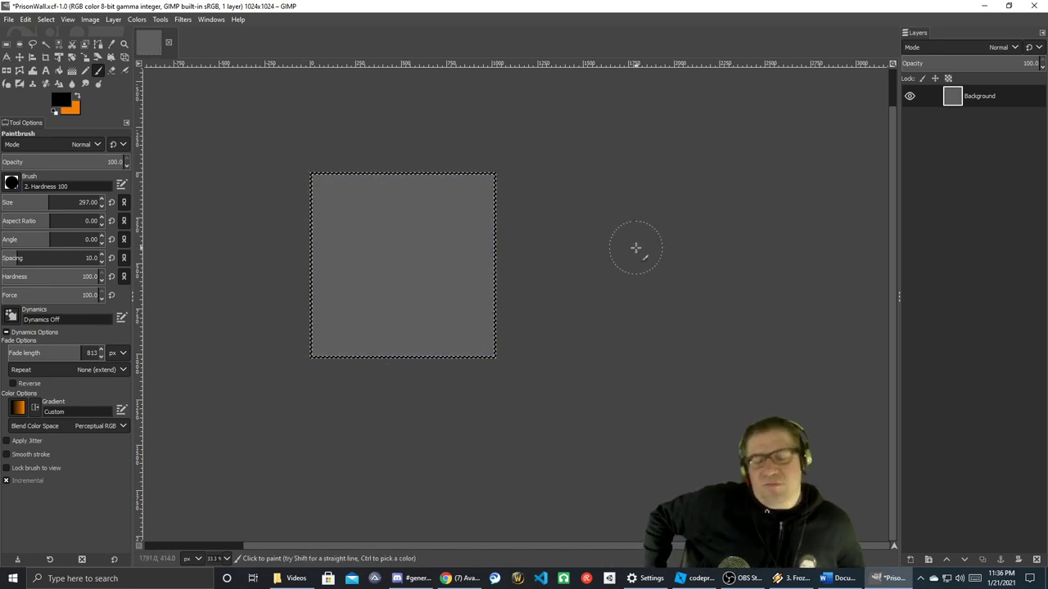
{"action": "key", "text": "Delete"}
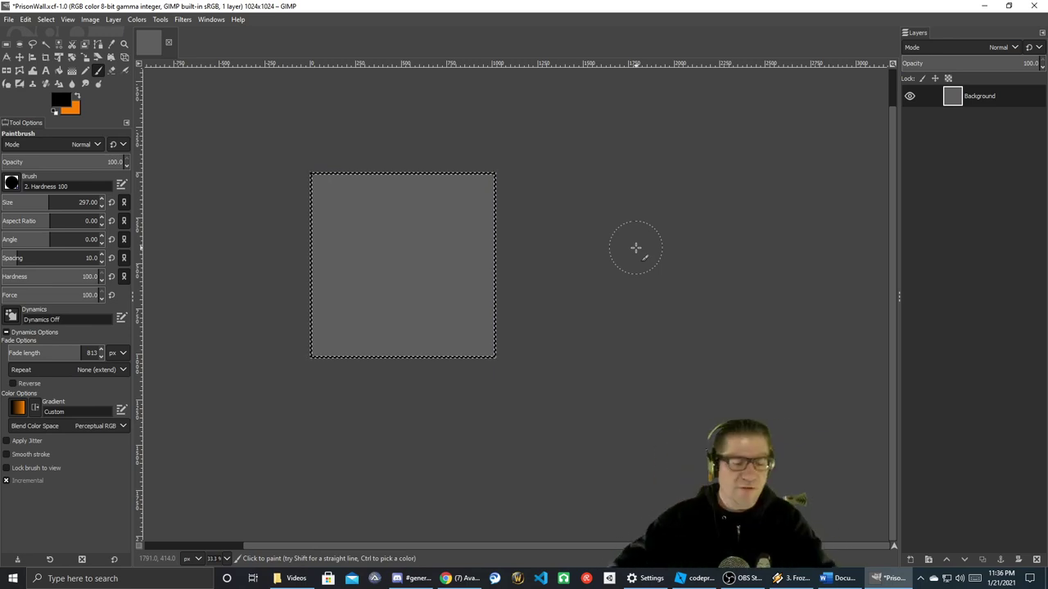
- Export the image as PrisonFloor_Tile1.png in the LMAG folder with the existing PNG options, and save the PrisonWall project
{"action": "key", "text": "ctrl+shift+e"}
{"action": "key", "text": "Right"}
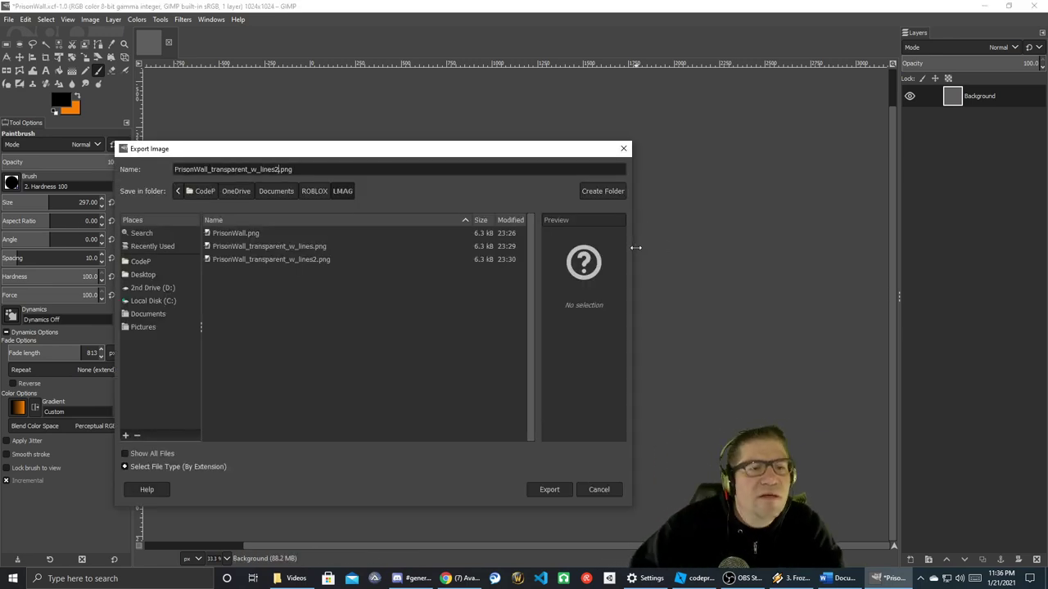
{"action": "key", "text": "BackSpace"}
{"action": "key", "text": "BackSpace"}
{"action": "key", "text": "BackSpace"}
{"action": "key", "text": "BackSpace"}
{"action": "key", "text": "BackSpace"}
{"action": "key", "text": "BackSpace"}
{"action": "key", "text": "BackSpace"}
{"action": "key", "text": "BackSpace"}
{"action": "key", "text": "BackSpace"}
{"action": "key", "text": "BackSpace"}
{"action": "key", "text": "BackSpace"}
{"action": "key", "text": "BackSpace"}
{"action": "key", "text": "BackSpace"}
{"action": "key", "text": "BackSpace"}
{"action": "key", "text": "BackSpace"}
{"action": "key", "text": "BackSpace"}
{"action": "key", "text": "BackSpace"}
{"action": "key", "text": "BackSpace"}
{"action": "key", "text": "BackSpace"}
{"action": "key", "text": "BackSpace"}
{"action": "key", "text": "BackSpace"}
{"action": "key", "text": "BackSpace"}
{"action": "key", "text": "BackSpace"}
{"action": "key", "text": "BackSpace"}
{"action": "key", "text": "BackSpace"}
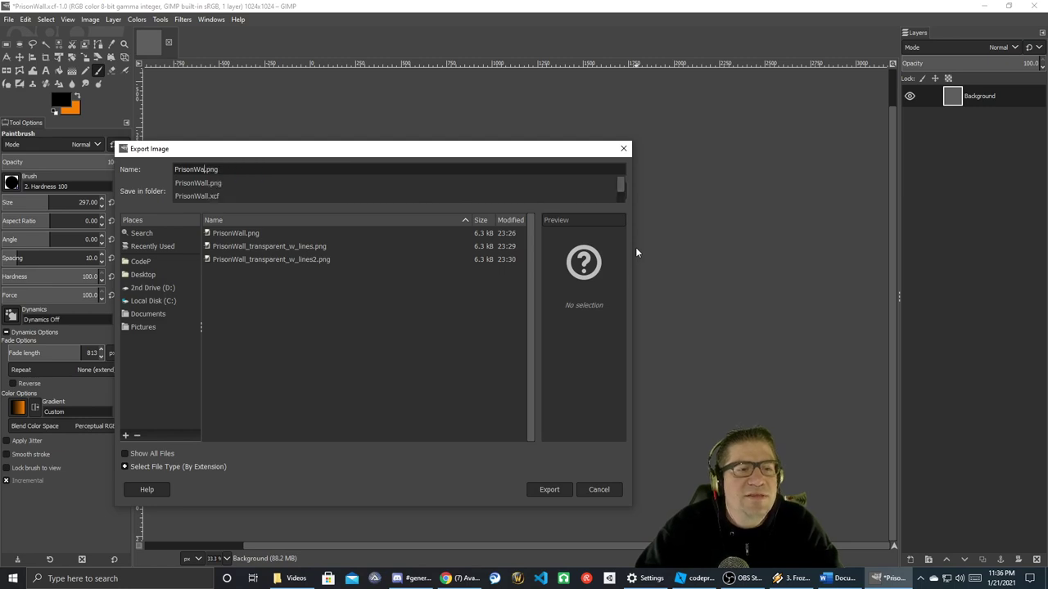
{"action": "type", "text": "Floor_Tile1"}
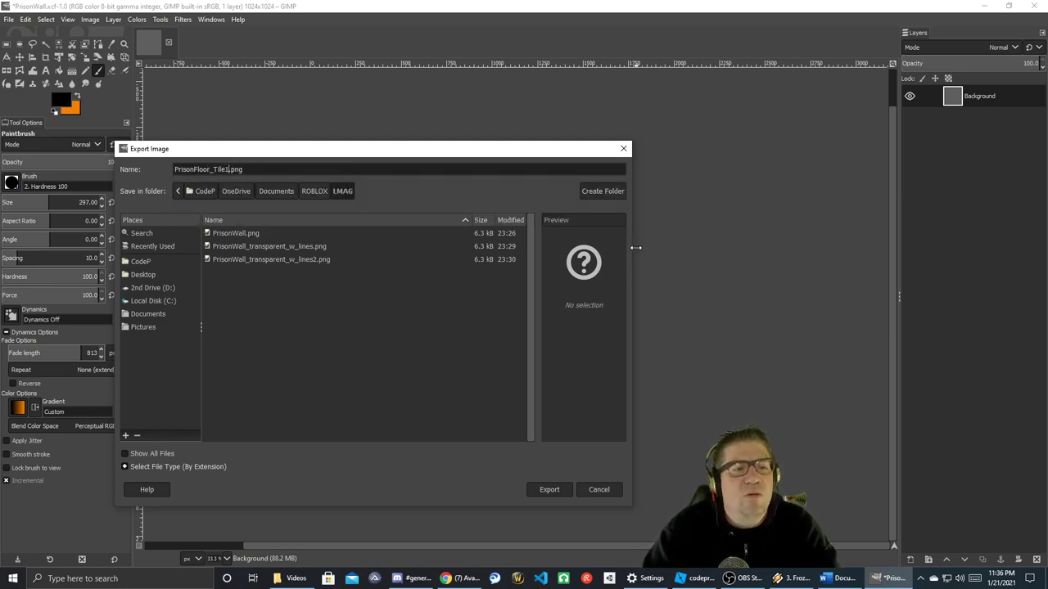
{"action": "key", "text": "Return"}
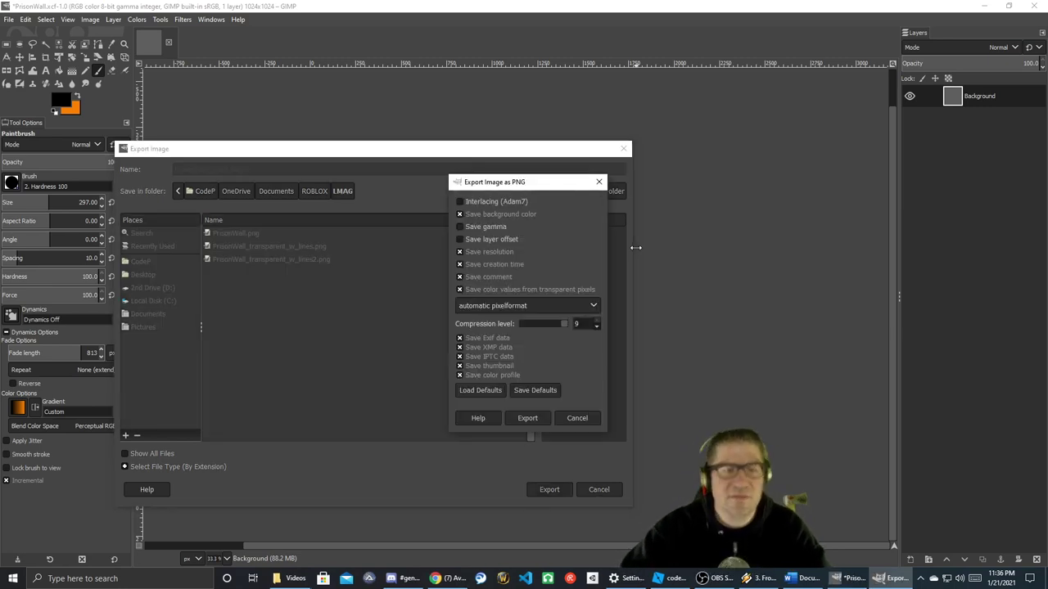
{"action": "key", "text": "Return"}
{"action": "key", "text": "ctrl+s"}
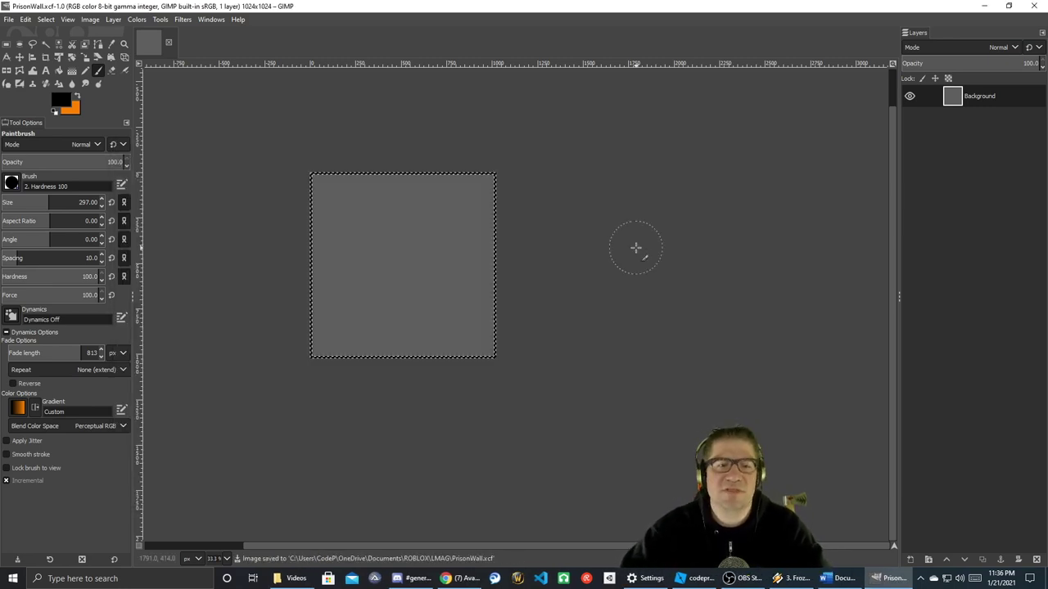
- Switch to Roblox Studio and collapse the pasted SolidWall's decals in the object tree
{"action": "left_click", "coordinate": [699, 578]}
{"action": "right_click_drag", "start_coordinate": [642, 282], "coordinate": [643, 282]}
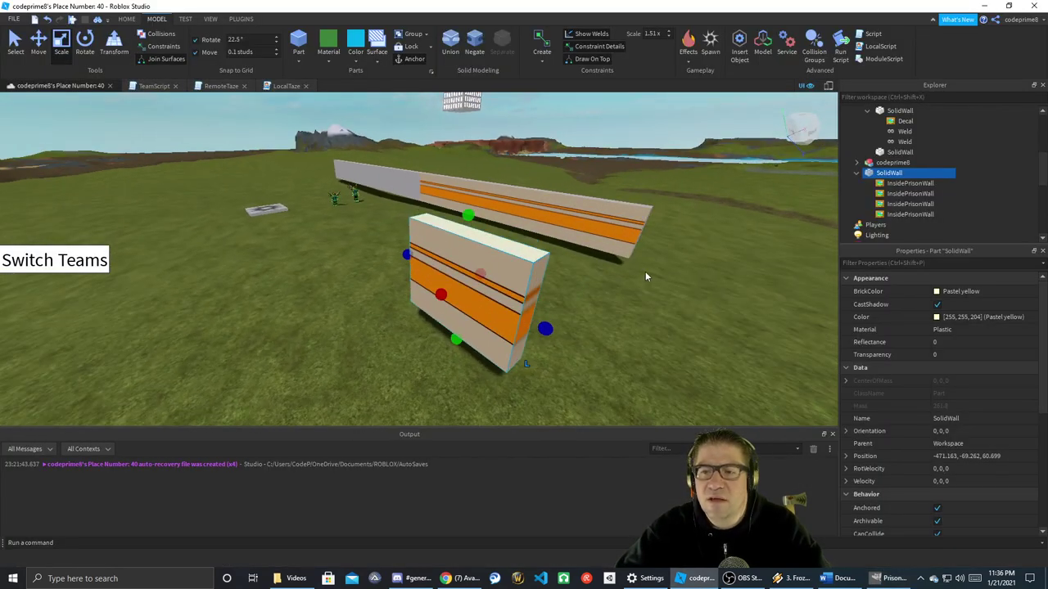
{"action": "left_click", "coordinate": [857, 172]}
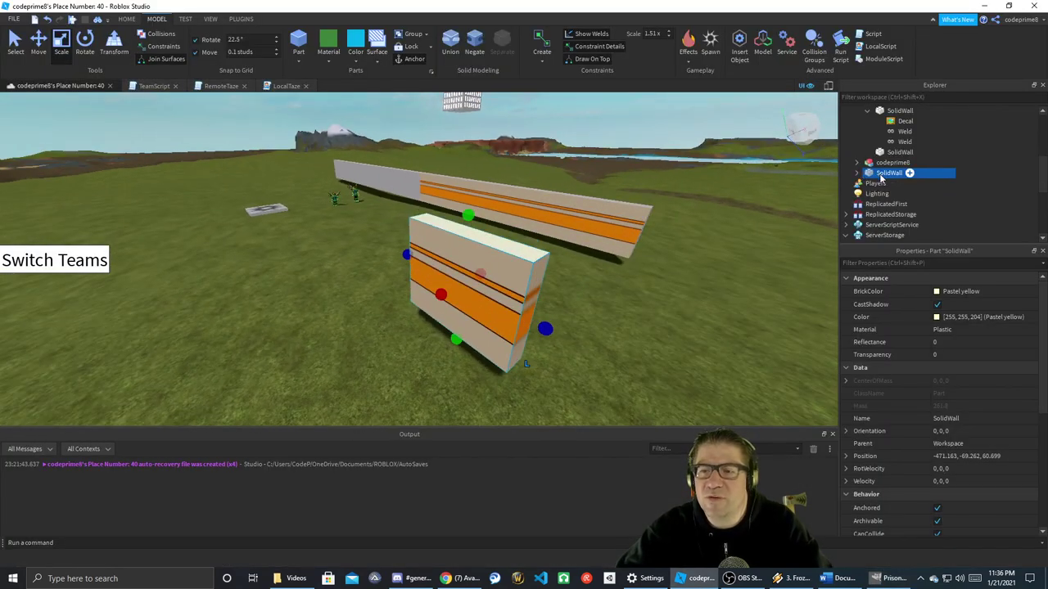
{"action": "double_click", "coordinate": [899, 173]}
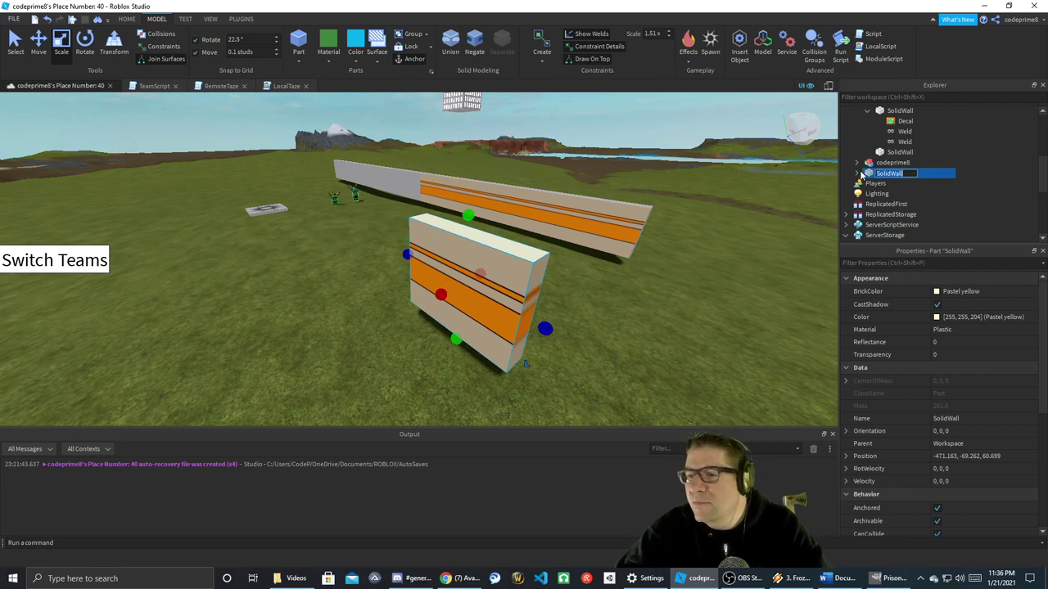
{"action": "left_click", "coordinate": [858, 174]}
{"action": "left_click", "coordinate": [857, 174]}
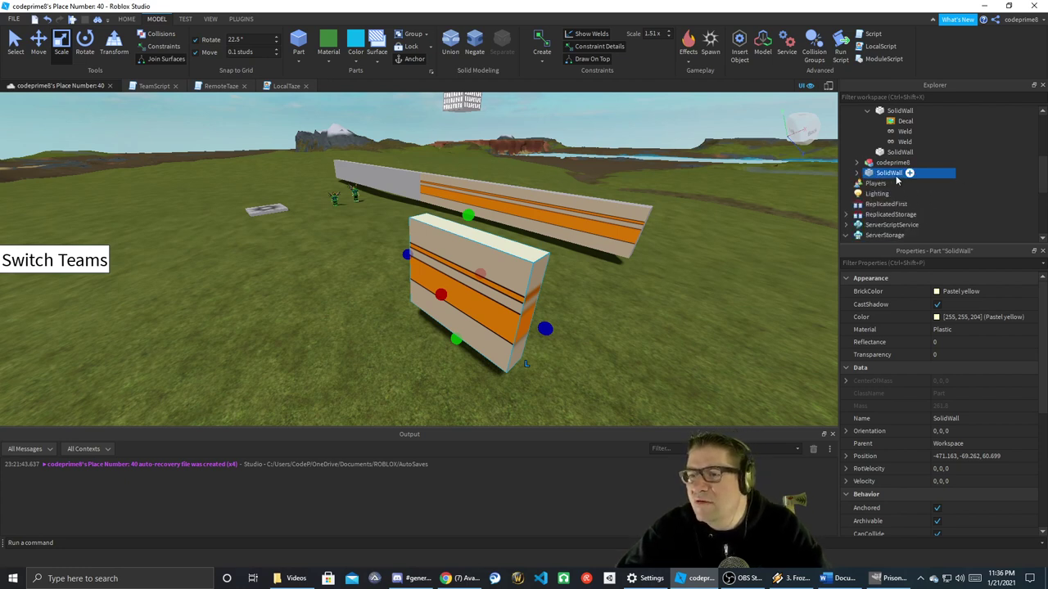
- Add a model to the Workspace and name it PrisonBuildingParts
{"action": "scroll", "coordinate": [897, 181], "scroll_direction": "up", "scroll_amount": 5}
{"action": "left_click_drag", "start_coordinate": [901, 112], "coordinate": [902, 112]}
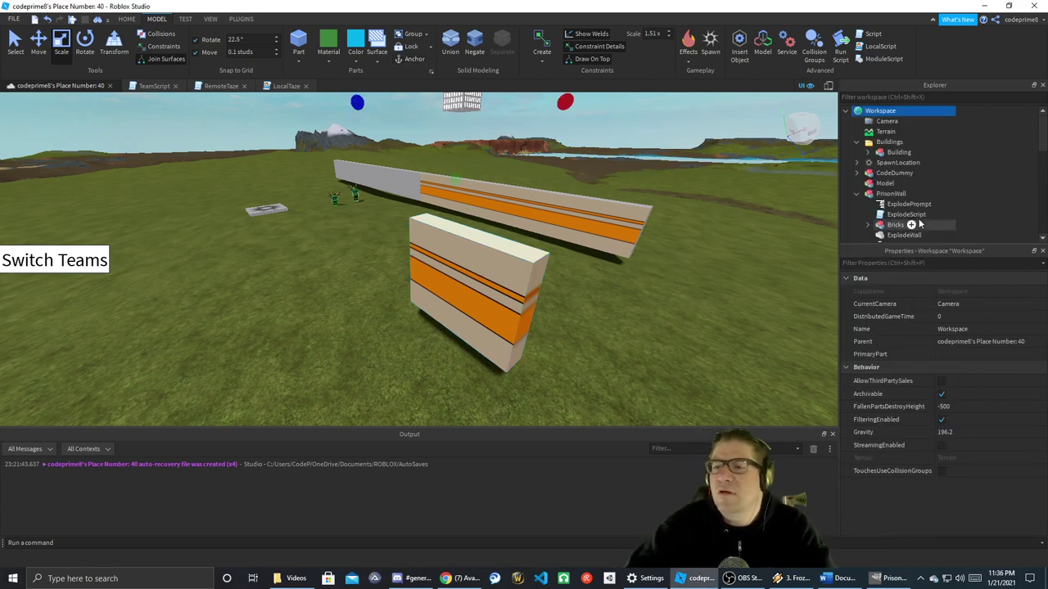
{"action": "double_click", "coordinate": [888, 184]}
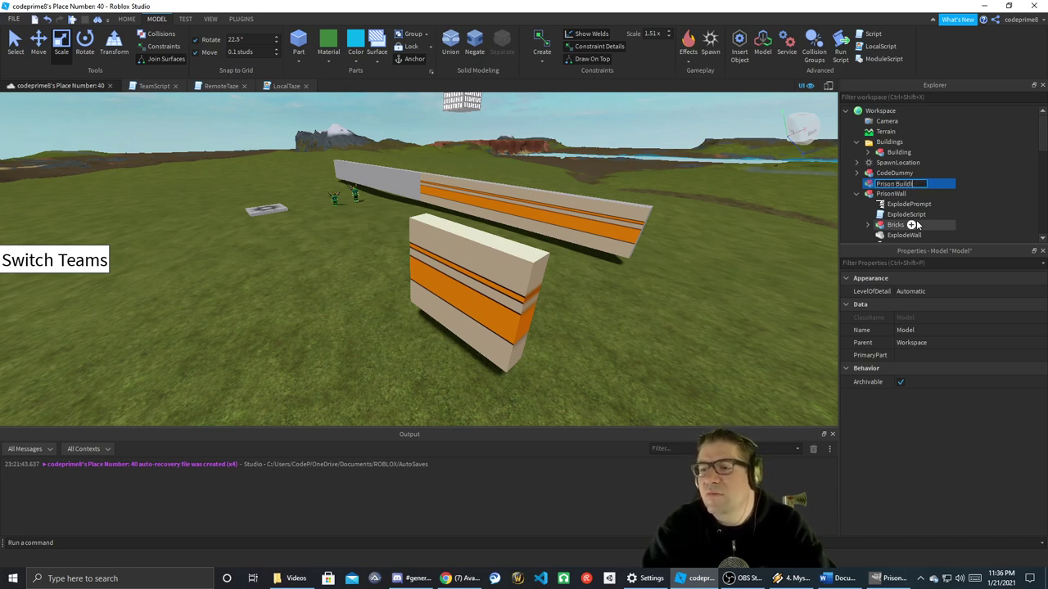
{"action": "type", "text": "PrisonBuildingParts"}
{"action": "key", "text": "Return"}
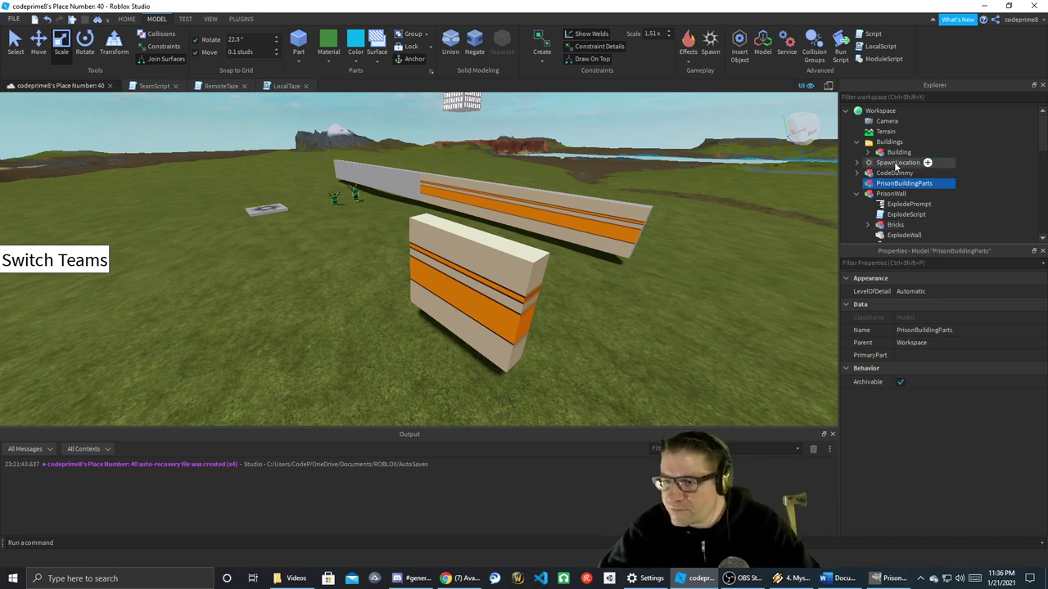
- Collapse the PrisonWall model and move it into the PrisonBuildingParts model
{"action": "left_click", "coordinate": [857, 193]}
{"action": "left_click_drag", "start_coordinate": [891, 194], "coordinate": [886, 191]}
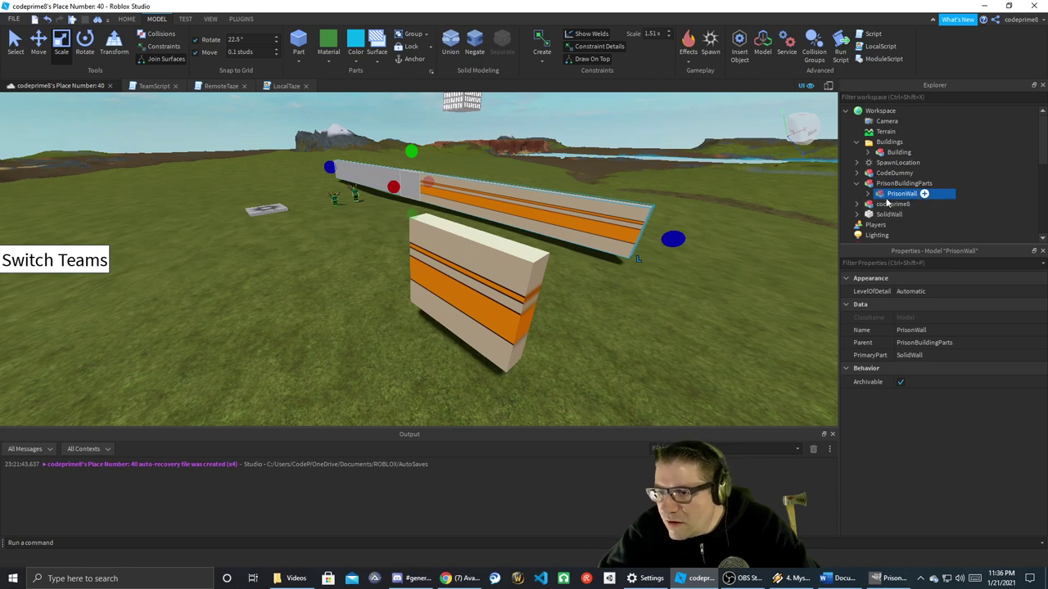
- Rename the loose SolidWall part as InsidePrisonWall and move it into the PrisonBuildingParts model
{"action": "left_click", "coordinate": [886, 205]}
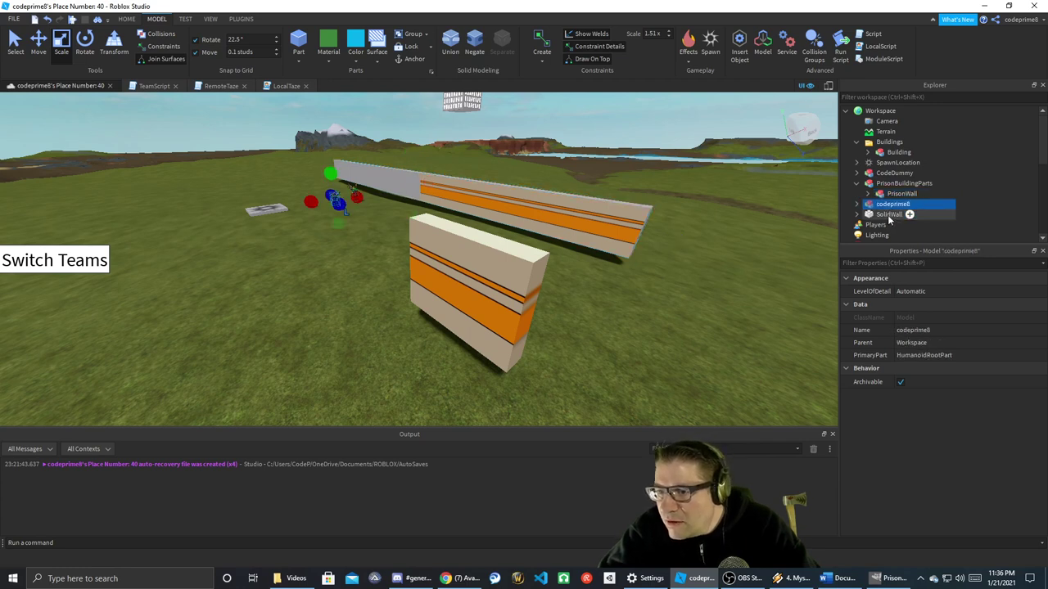
{"action": "left_click", "coordinate": [887, 215]}
{"action": "left_click", "coordinate": [888, 217]}
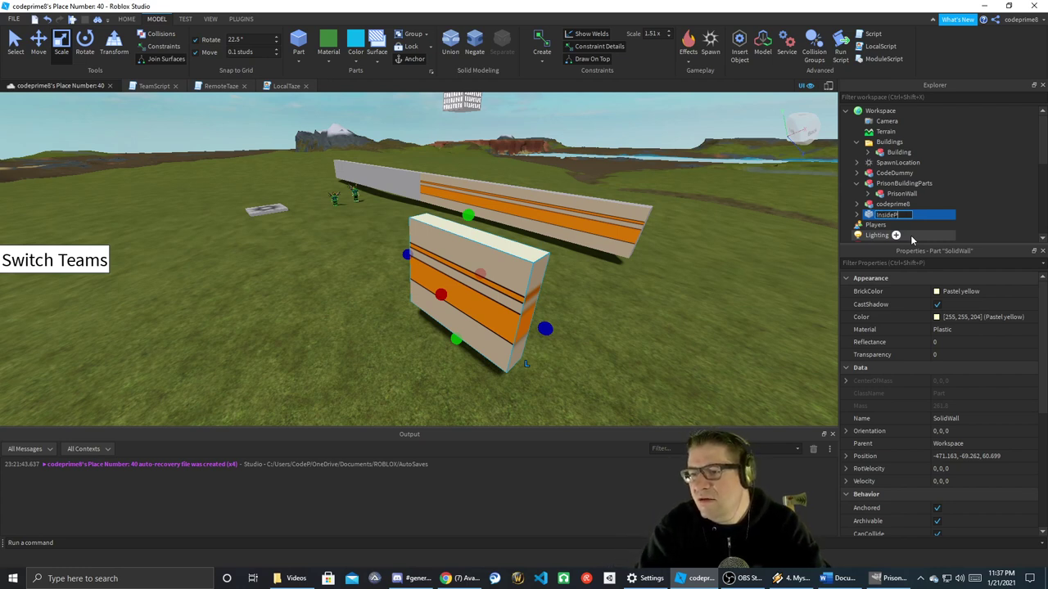
{"action": "type", "text": "InsidePrisonWall"}
{"action": "key", "text": "Return"}
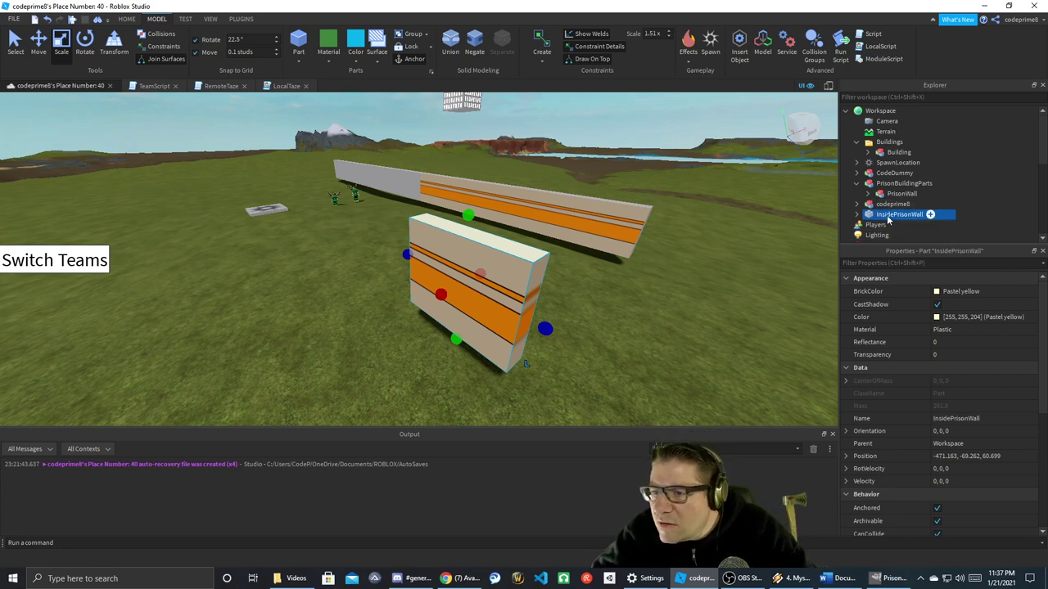
{"action": "left_click_drag", "start_coordinate": [889, 216], "coordinate": [903, 184]}
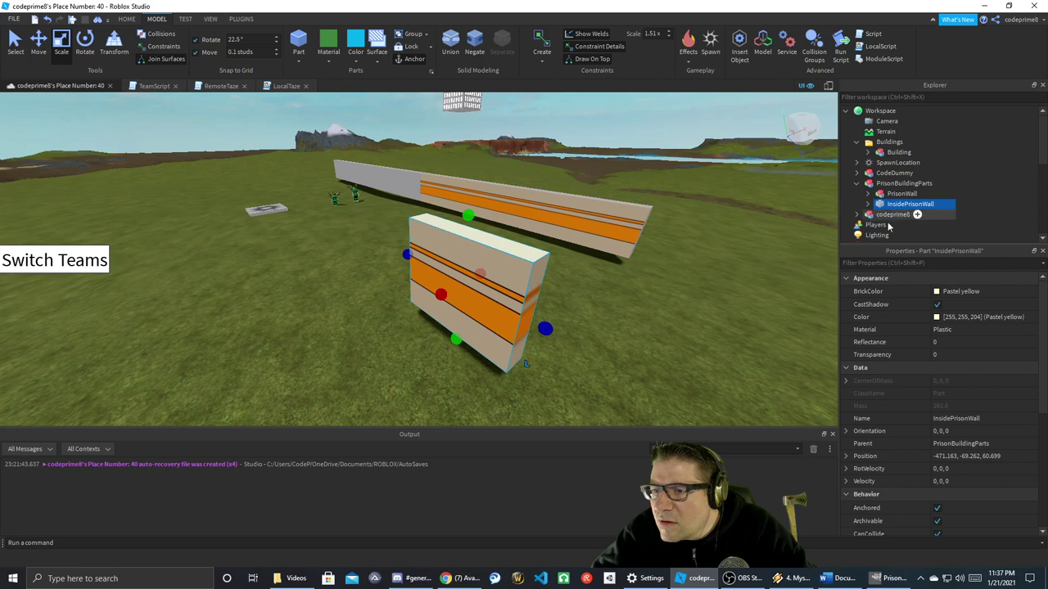
- Duplicate the InsidePrisonWall part and move the copy about 12.8 studs along the X axis, away from the long prison wall
{"action": "key", "text": "d"}
{"action": "right_click_drag", "start_coordinate": [750, 255], "coordinate": [750, 255]}
{"action": "left_click", "coordinate": [897, 205]}
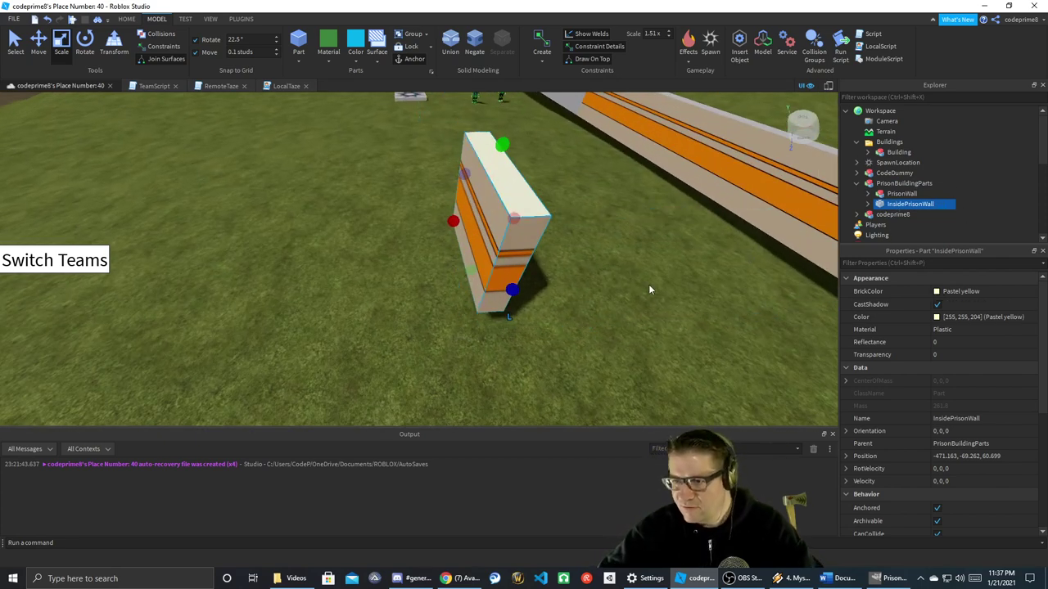
{"action": "left_click", "coordinate": [907, 194]}
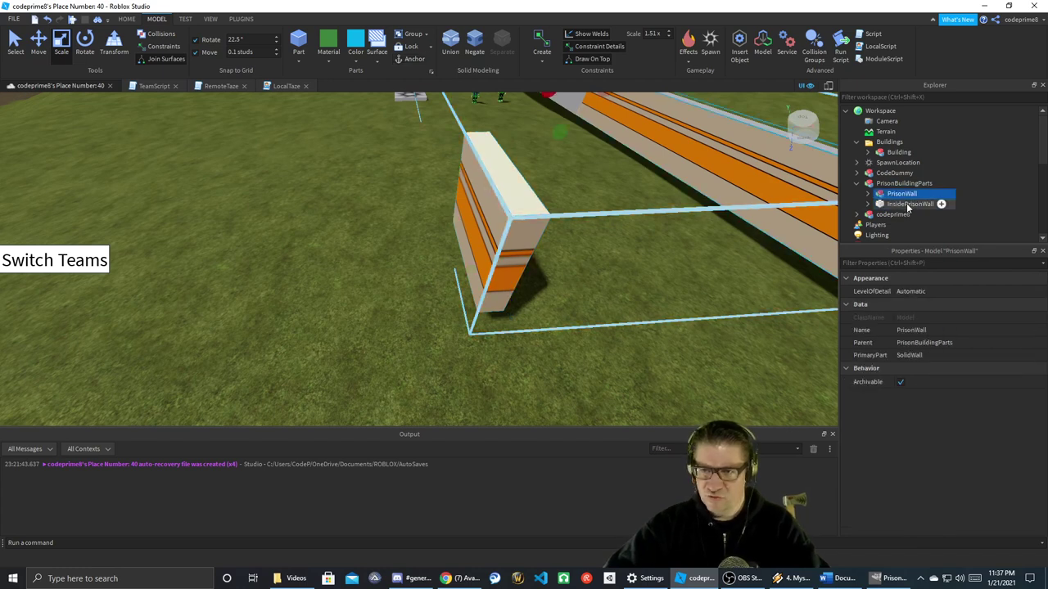
{"action": "left_click", "coordinate": [901, 204]}
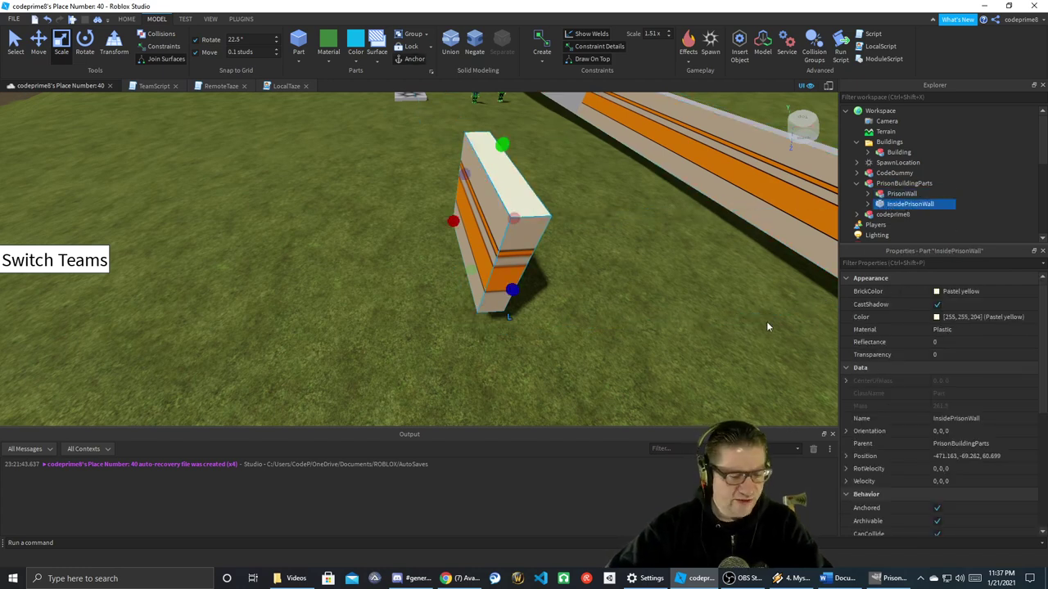
{"action": "key", "text": "ctrl+d"}
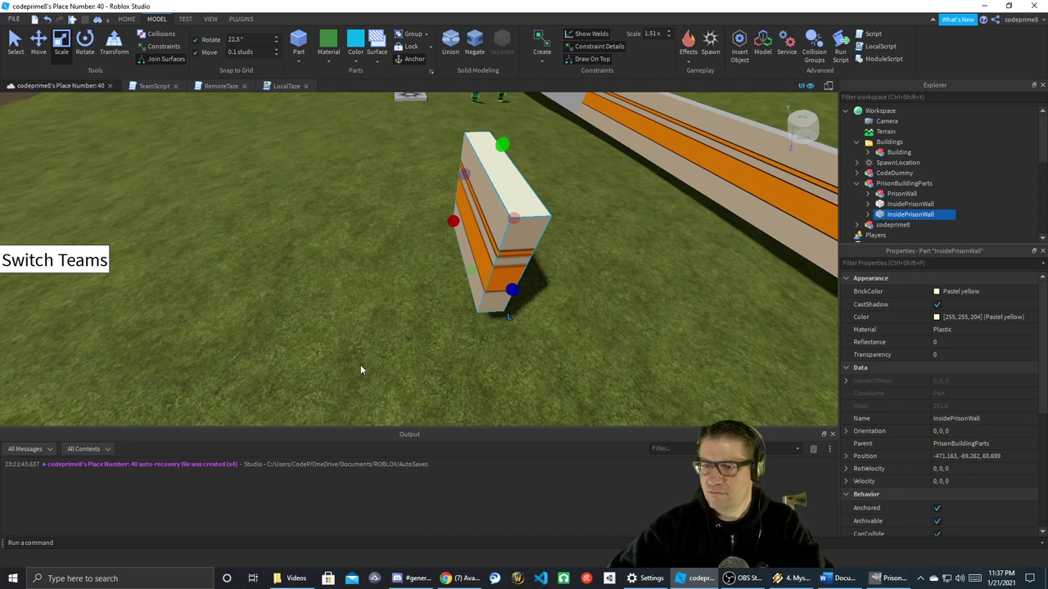
{"action": "left_click", "coordinate": [39, 41]}
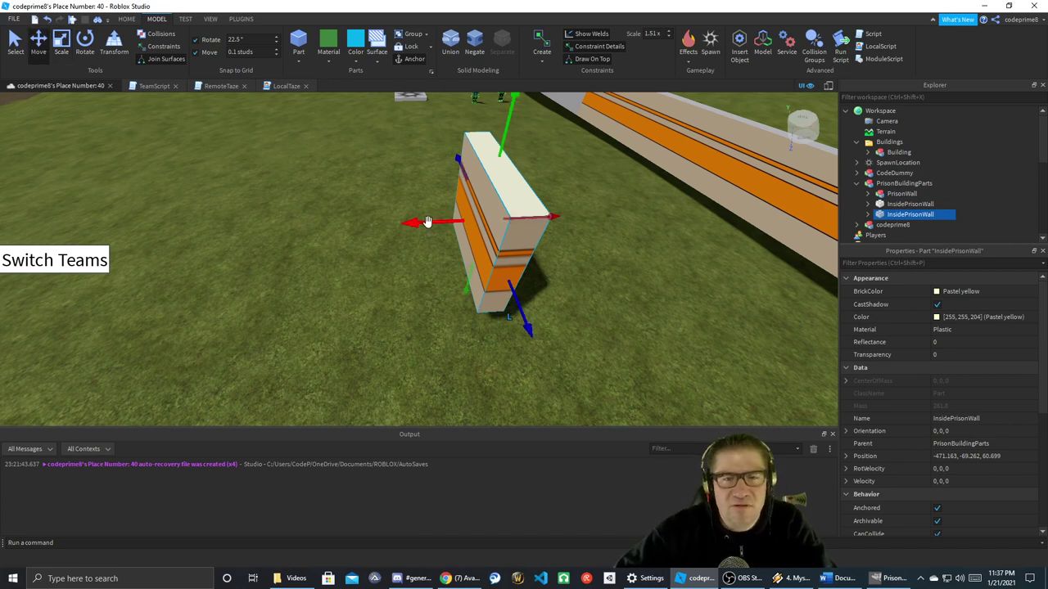
{"action": "left_click_drag", "start_coordinate": [427, 222], "coordinate": [293, 228]}
- Collapse the original InsidePrisonWall's decals and expand those of its copy in the object tree
{"action": "left_click", "coordinate": [868, 204]}
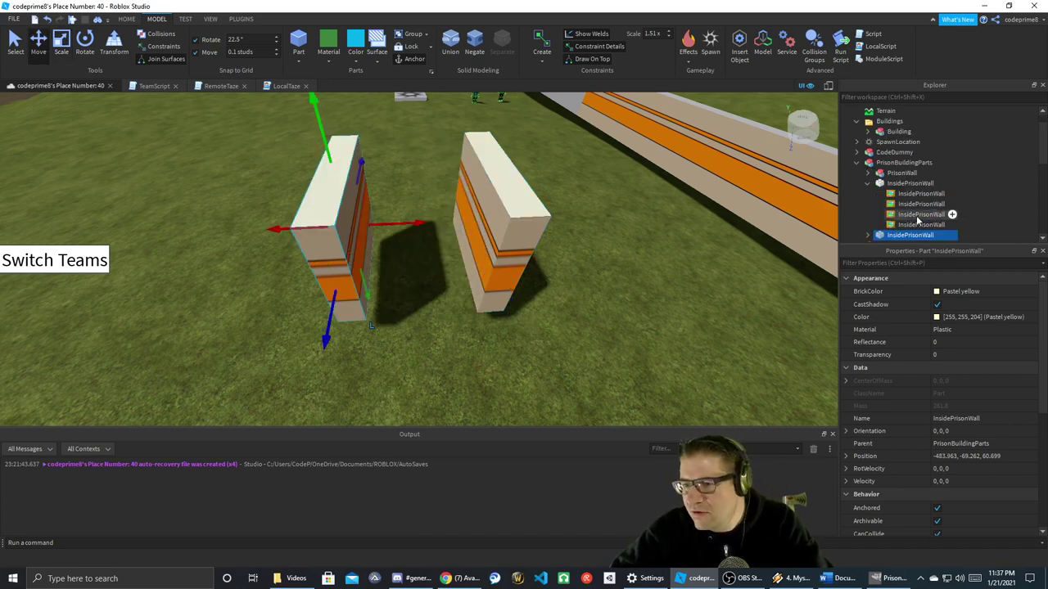
{"action": "left_click", "coordinate": [868, 185]}
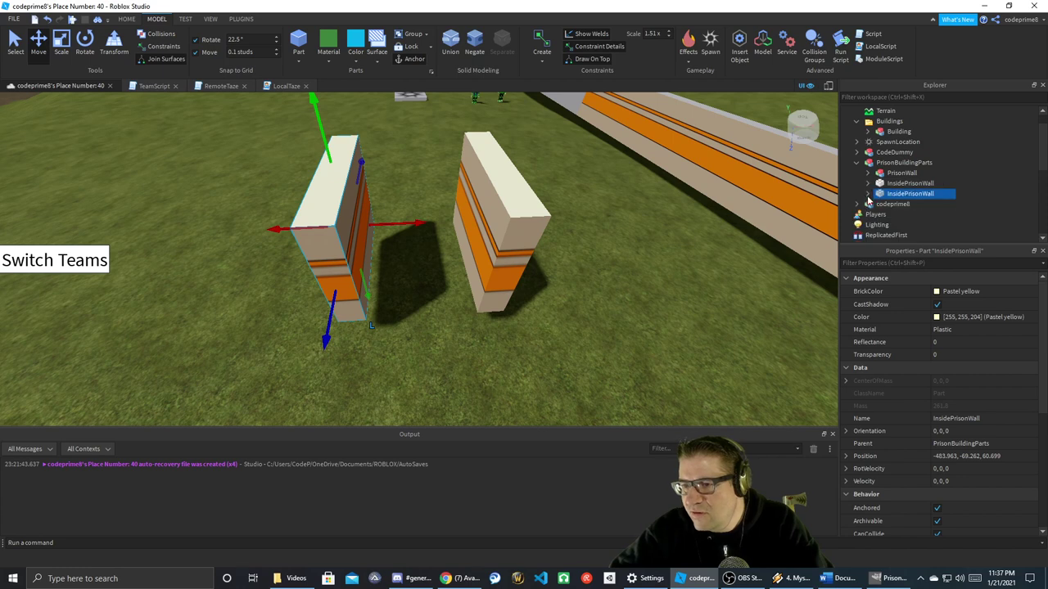
{"action": "left_click", "coordinate": [868, 194]}
{"action": "scroll", "coordinate": [900, 213], "scroll_direction": "down", "scroll_amount": 1}
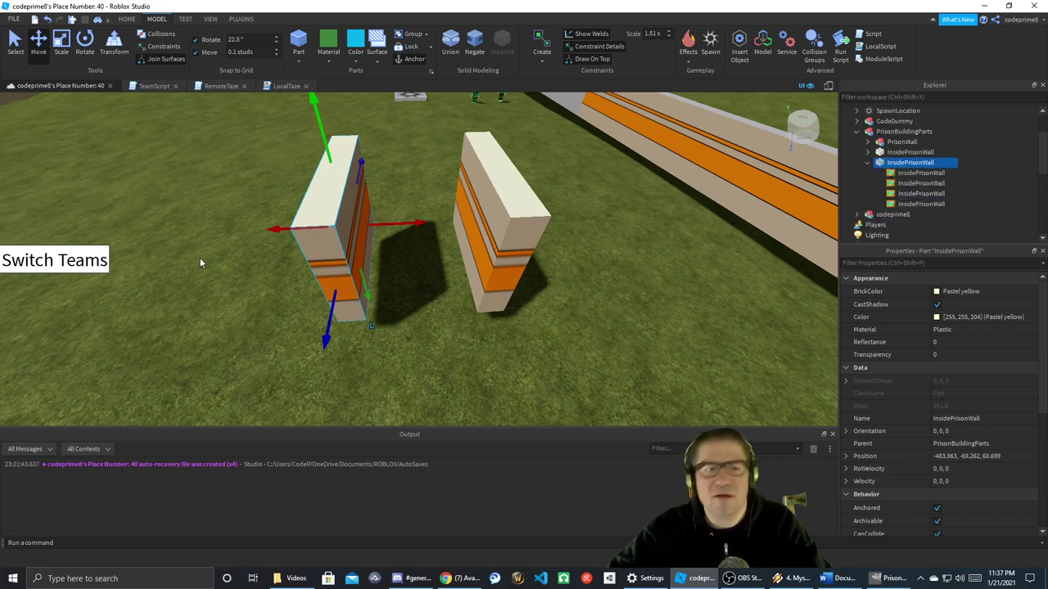
- Scale the copied wall into a thin, flat square slab of about 13.6 × 0.05 × 13.6 studs
{"action": "left_click", "coordinate": [60, 41]}
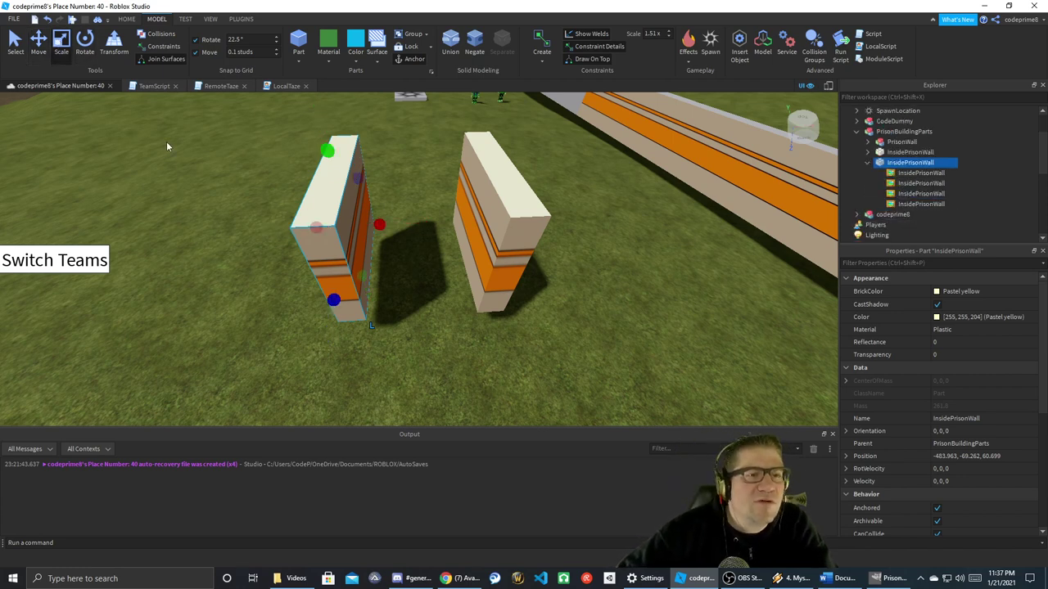
{"action": "left_click_drag", "start_coordinate": [316, 227], "coordinate": [190, 219]}
{"action": "left_click_drag", "start_coordinate": [249, 153], "coordinate": [273, 283]}
{"action": "left_click", "coordinate": [299, 255]}
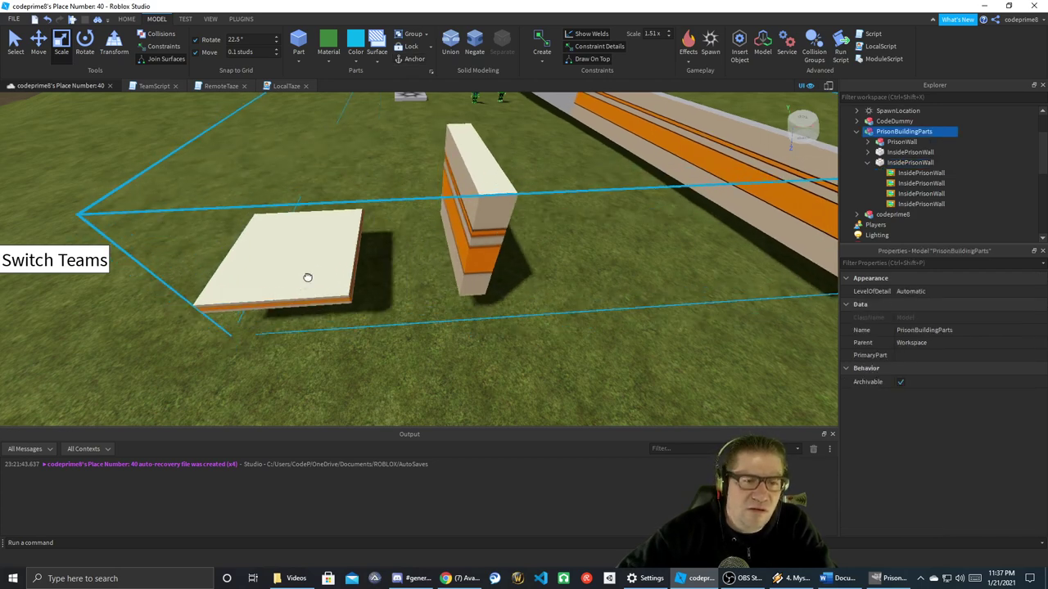
{"action": "scroll", "coordinate": [421, 302], "scroll_direction": "up", "scroll_amount": 2}
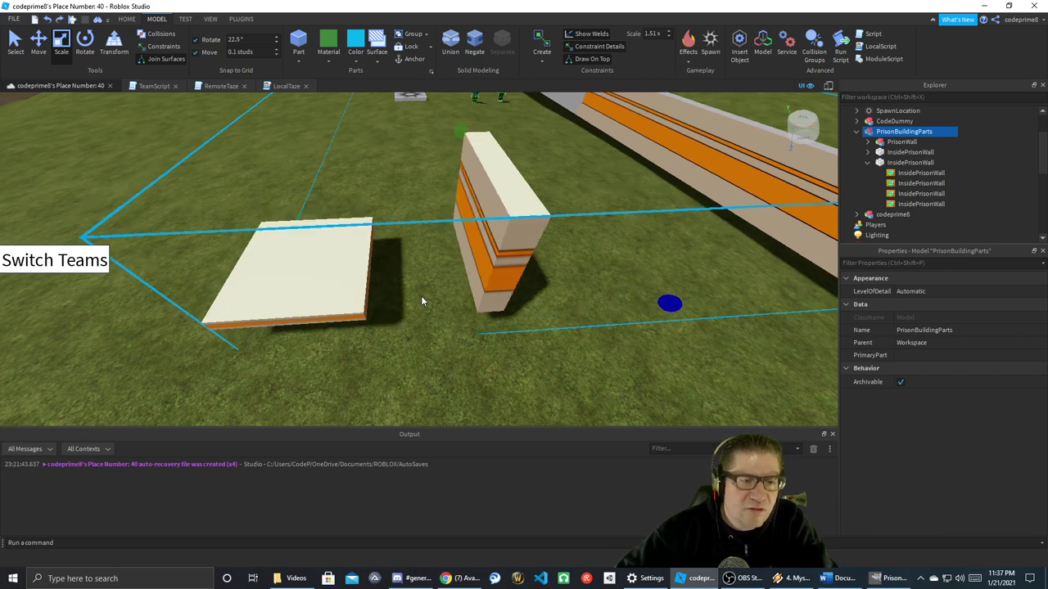
{"action": "left_click", "coordinate": [301, 254]}
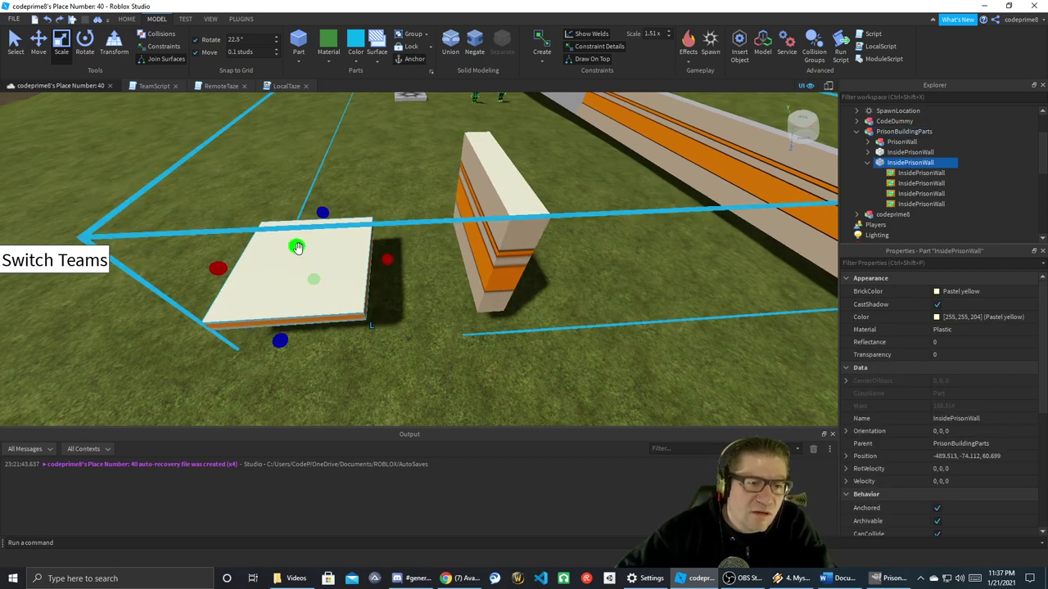
{"action": "left_click_drag", "start_coordinate": [296, 247], "coordinate": [304, 262]}
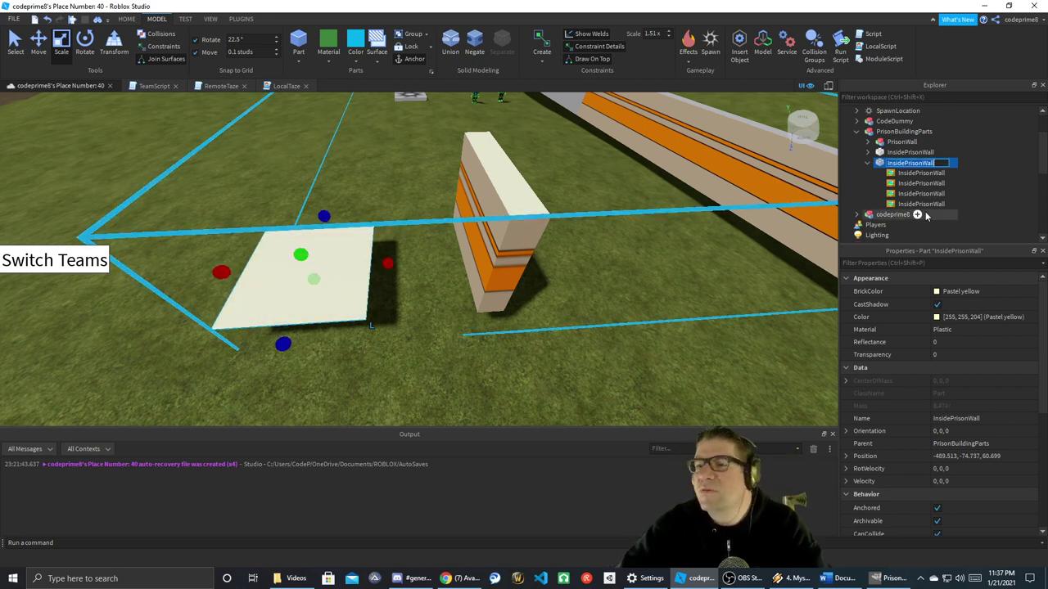
- Rename the flattened InsidePrisonWall copy as PrisonFloorTile
{"action": "key", "text": "F2"}
{"action": "type", "text": "prison"}
{"action": "key", "text": "BackSpace"}
{"action": "key", "text": "BackSpace"}
{"action": "key", "text": "BackSpace"}
{"action": "key", "text": "BackSpace"}
{"action": "key", "text": "BackSpace"}
{"action": "type", "text": "ris"}
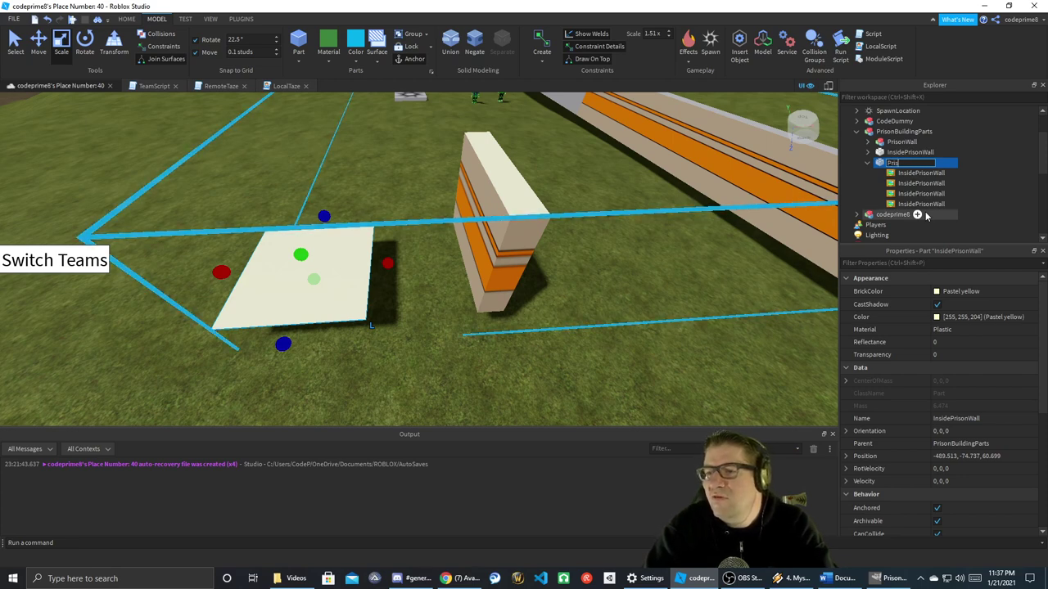
{"action": "type", "text": "onFloorTile"}
{"action": "key", "text": "Return"}
- Delete all four InsidePrisonWall decals from the PrisonFloorTile part
{"action": "left_click", "coordinate": [921, 173]}
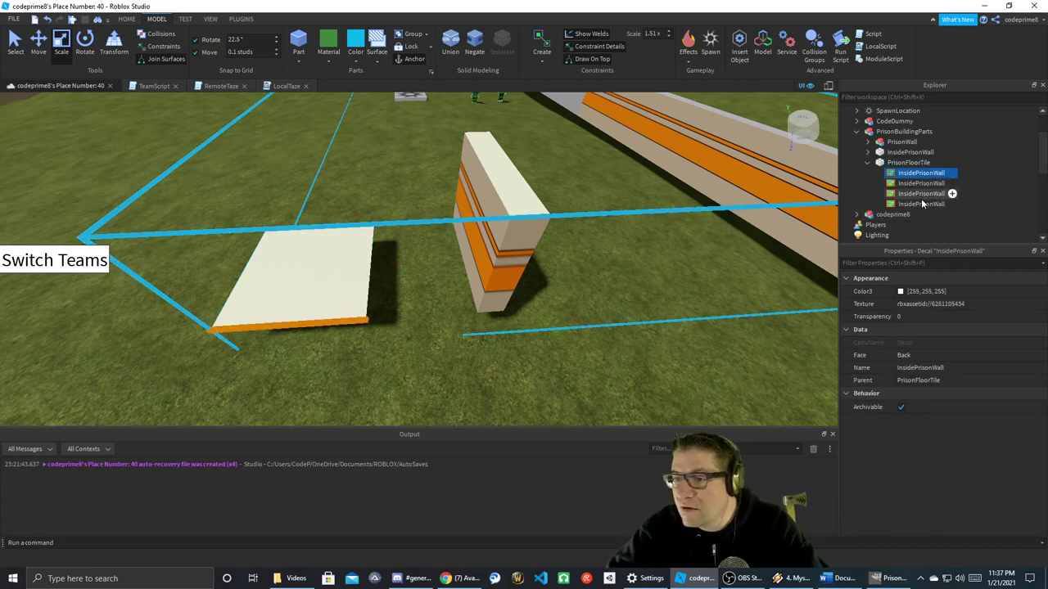
{"action": "left_click", "coordinate": [923, 204], "text": "shift"}
{"action": "key", "text": "Delete"}
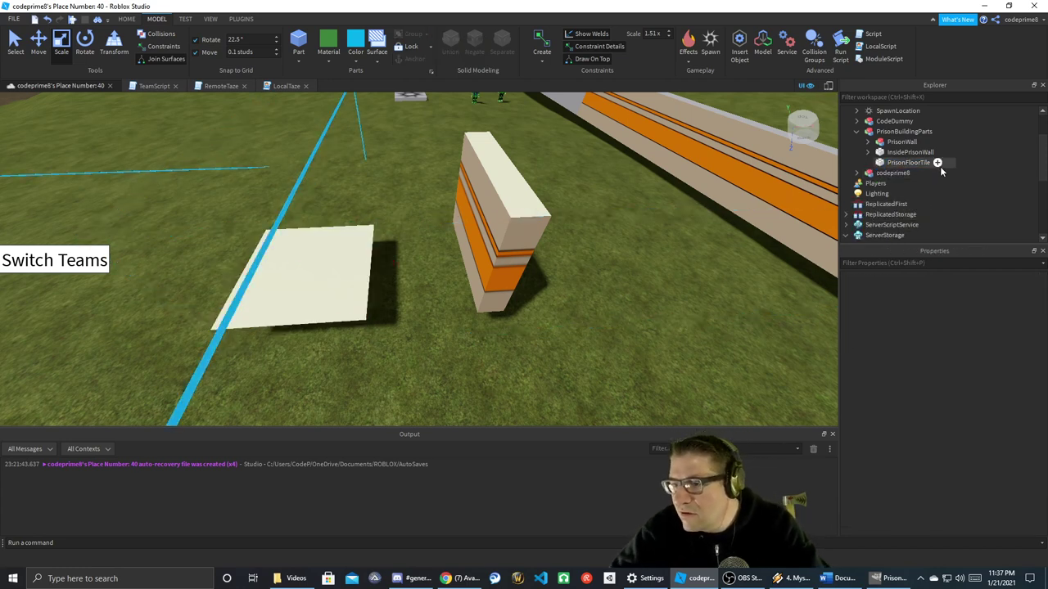
- Add a Texture object to the PrisonFloorTile part
{"action": "left_click", "coordinate": [934, 163]}
{"action": "left_click", "coordinate": [941, 163]}
{"action": "type", "text": "text"}
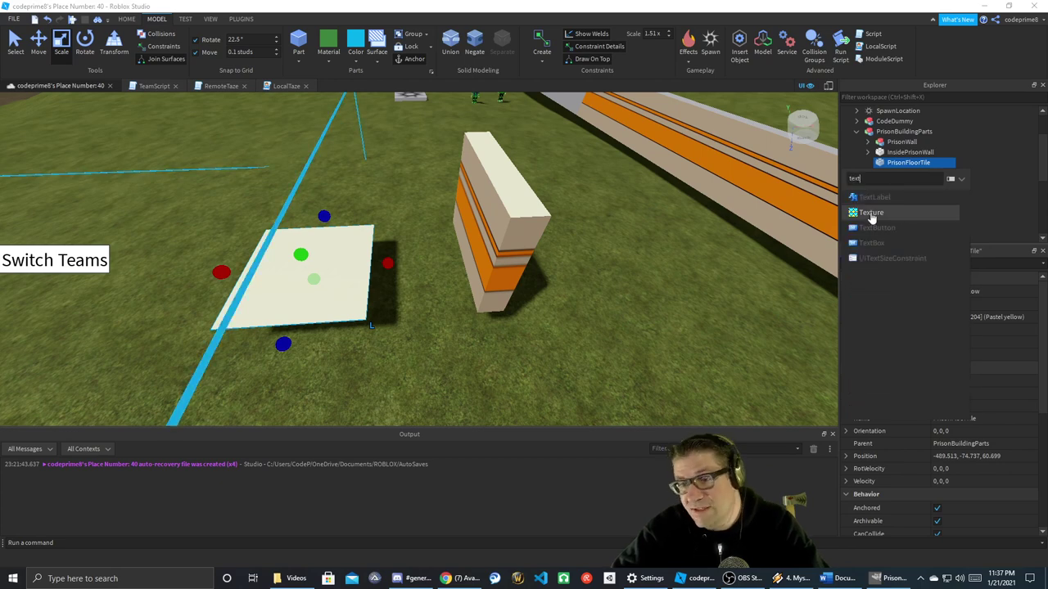
{"action": "left_click", "coordinate": [873, 216]}
- Set the PrisonFloorTile part's size to 15, 1, 15
{"action": "left_click", "coordinate": [911, 163]}
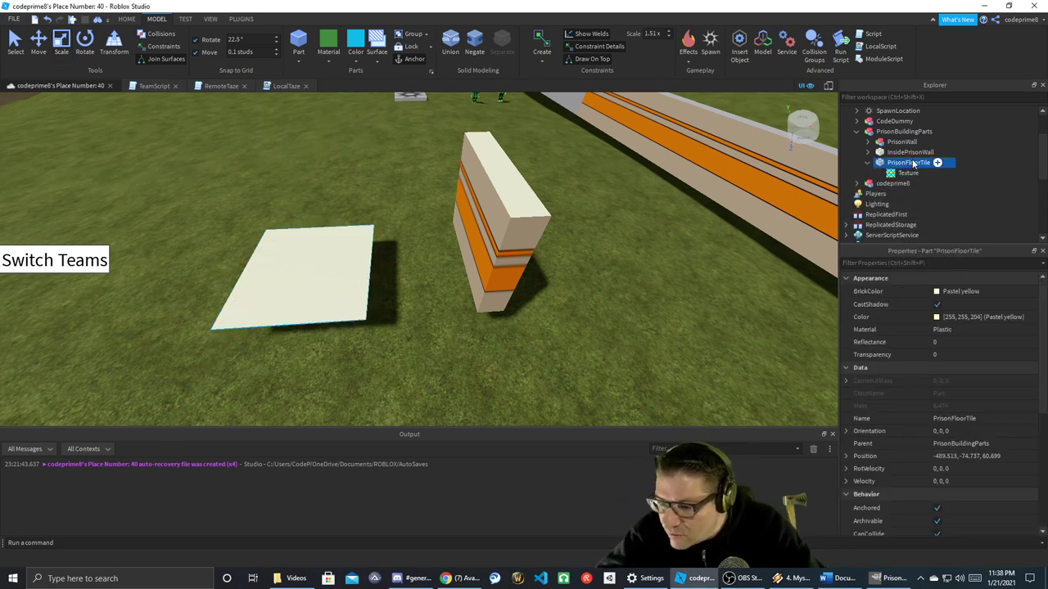
{"action": "scroll", "coordinate": [917, 422], "scroll_direction": "down", "scroll_amount": 6}
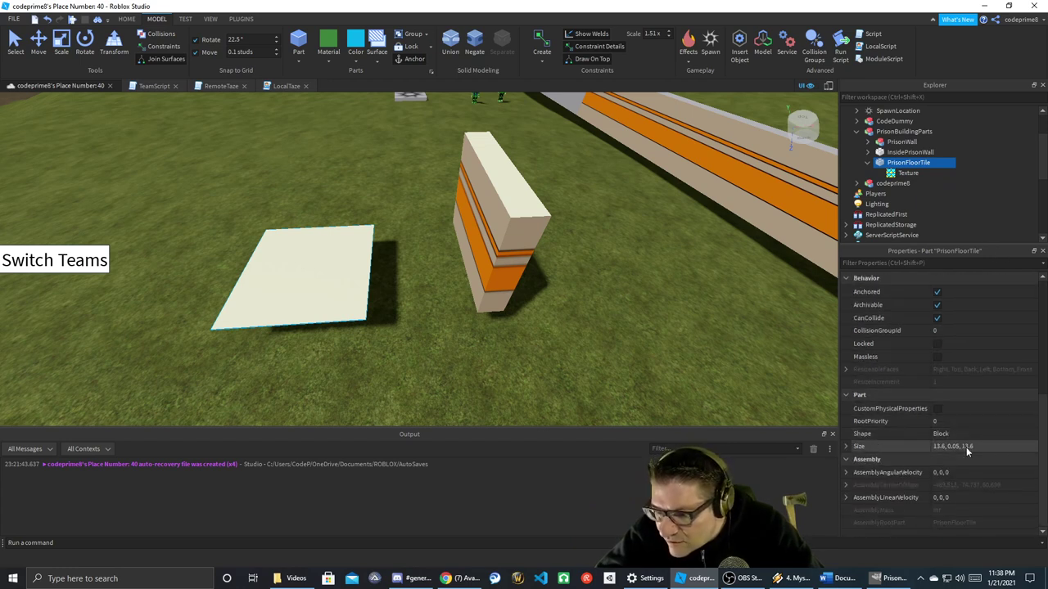
{"action": "left_click", "coordinate": [942, 447]}
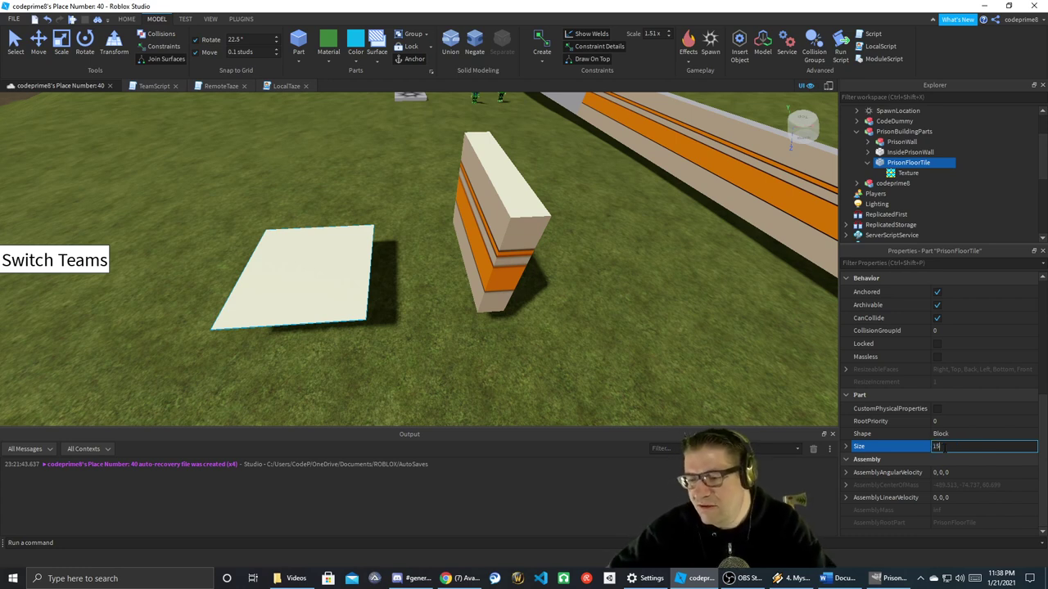
{"action": "type", "text": "15, 1, 1"}
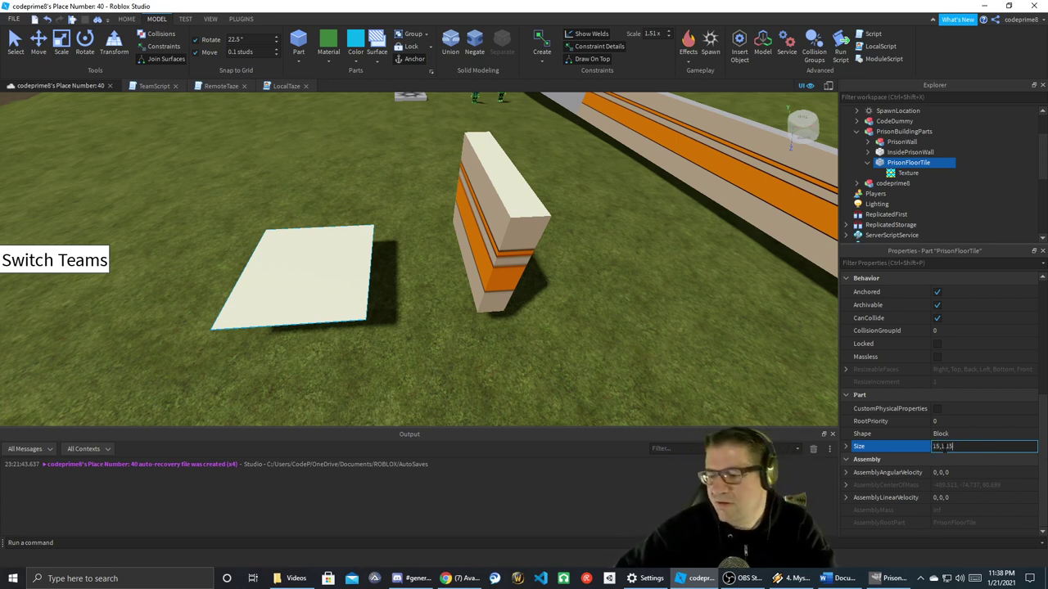
- Set the PrisonFloorTile's size to 15, 1, 15 and rename its top-face texture PrisonTile1
{"action": "type", "text": "5"}
{"action": "key", "text": "Return"}
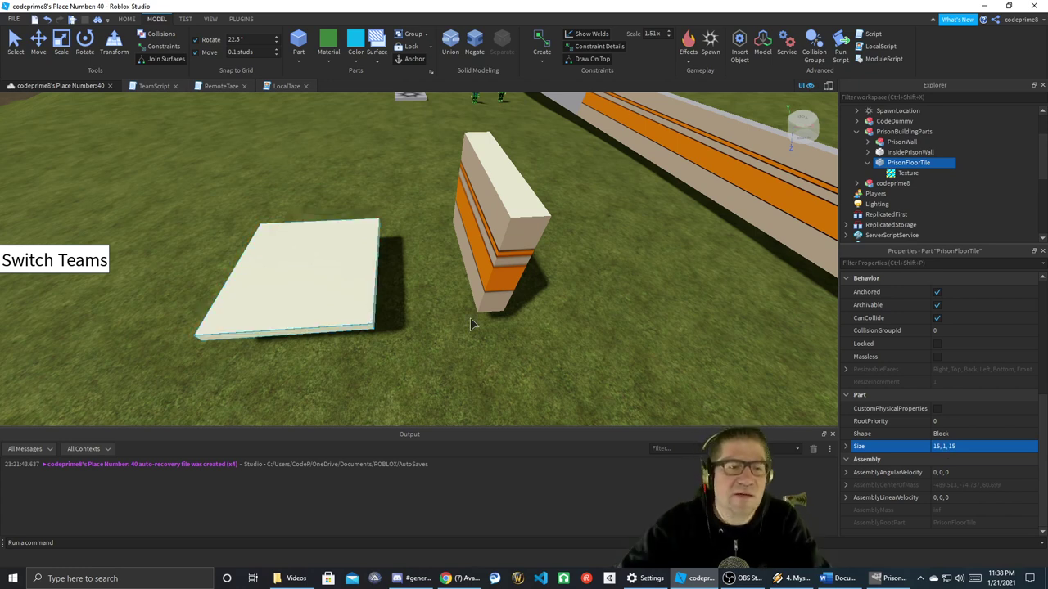
{"action": "left_click", "coordinate": [908, 174]}
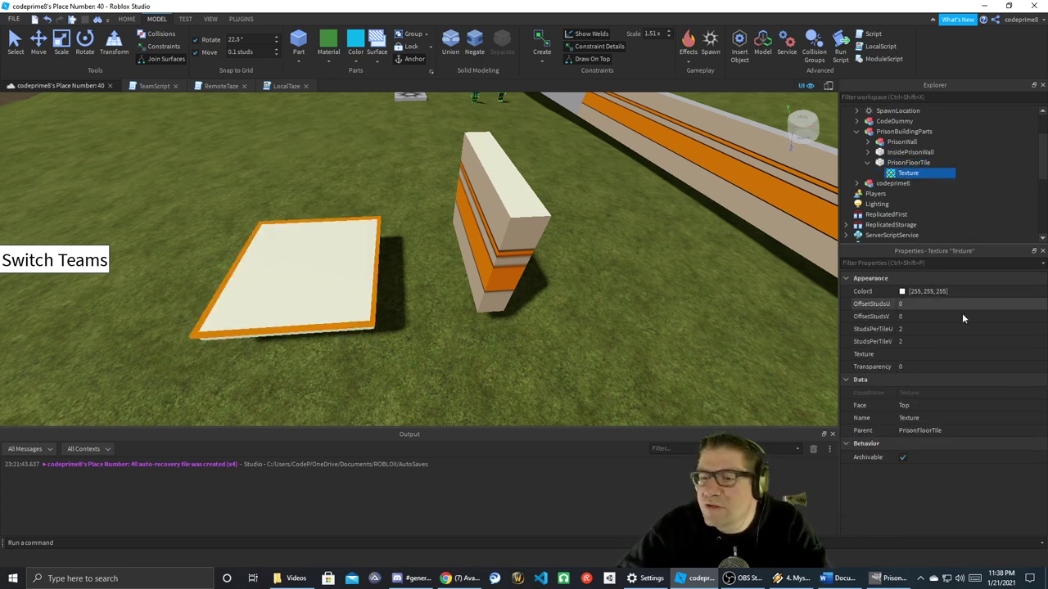
{"action": "left_click", "coordinate": [957, 406]}
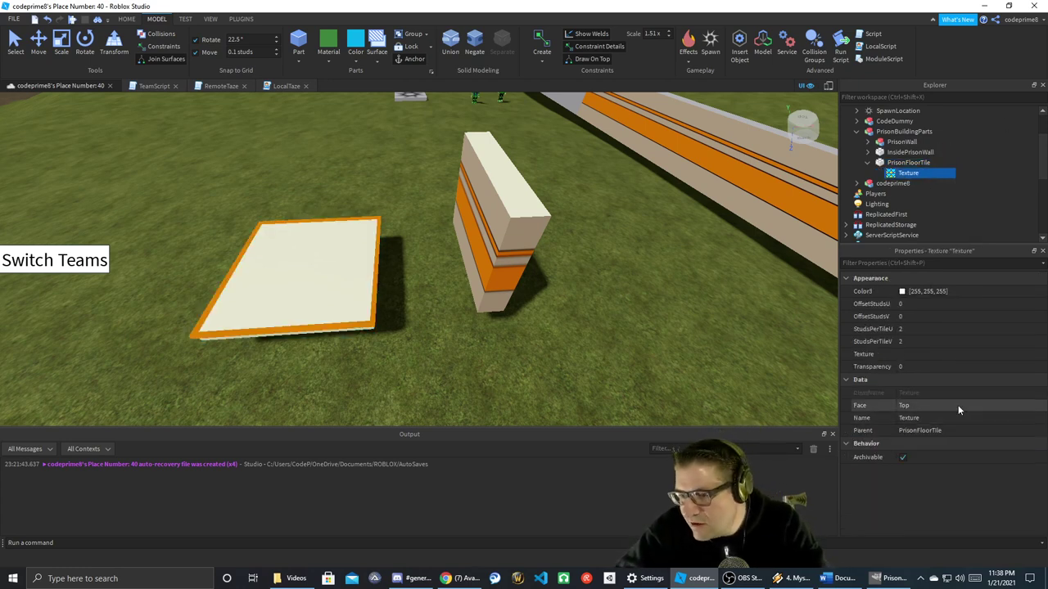
{"action": "left_click", "coordinate": [905, 175]}
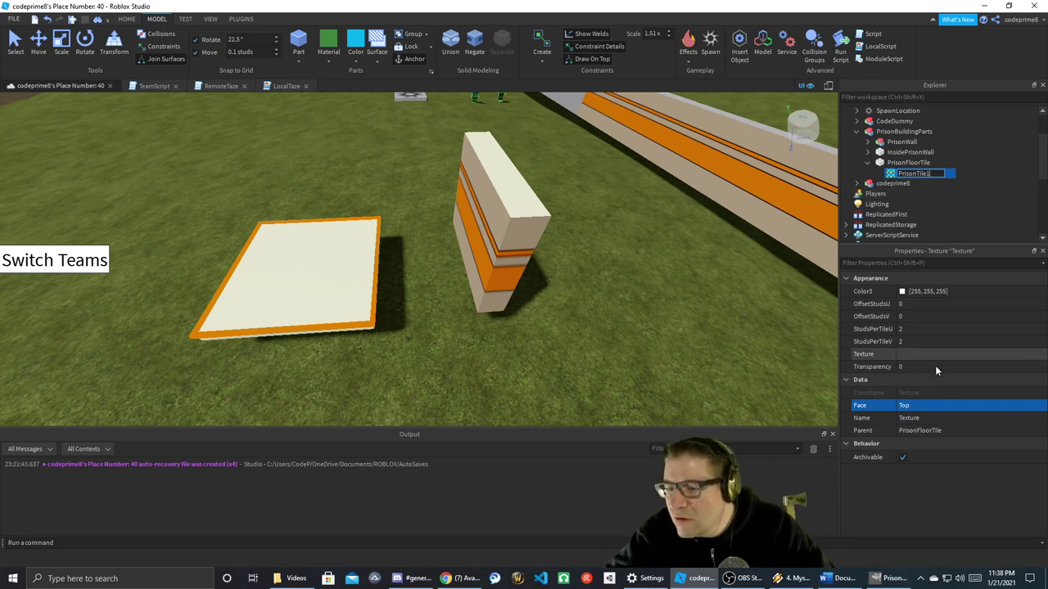
{"action": "type", "text": "PrisonTile1"}
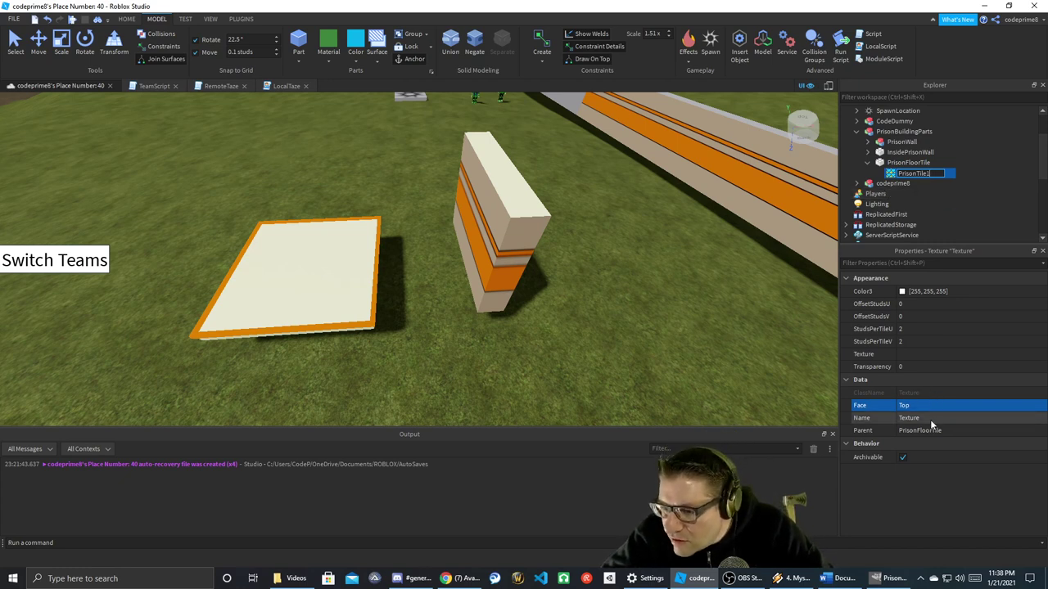
- Upload the image PrisonFloor_Tile1.png and assign it as the PrisonTile1 texture of the floor tile
{"action": "left_click", "coordinate": [934, 354]}
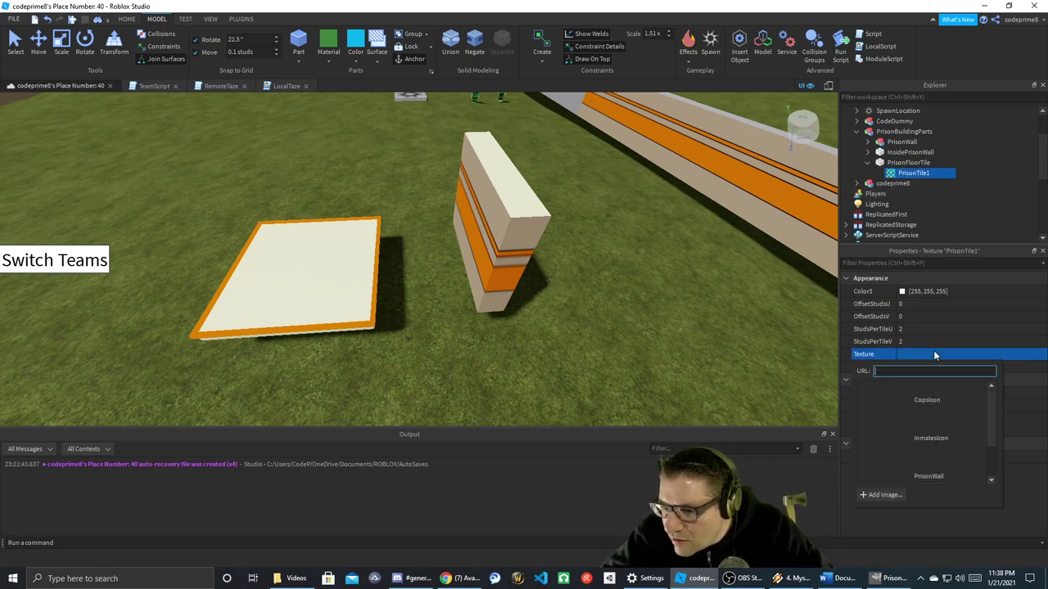
{"action": "left_click", "coordinate": [890, 497]}
{"action": "left_click", "coordinate": [487, 263]}
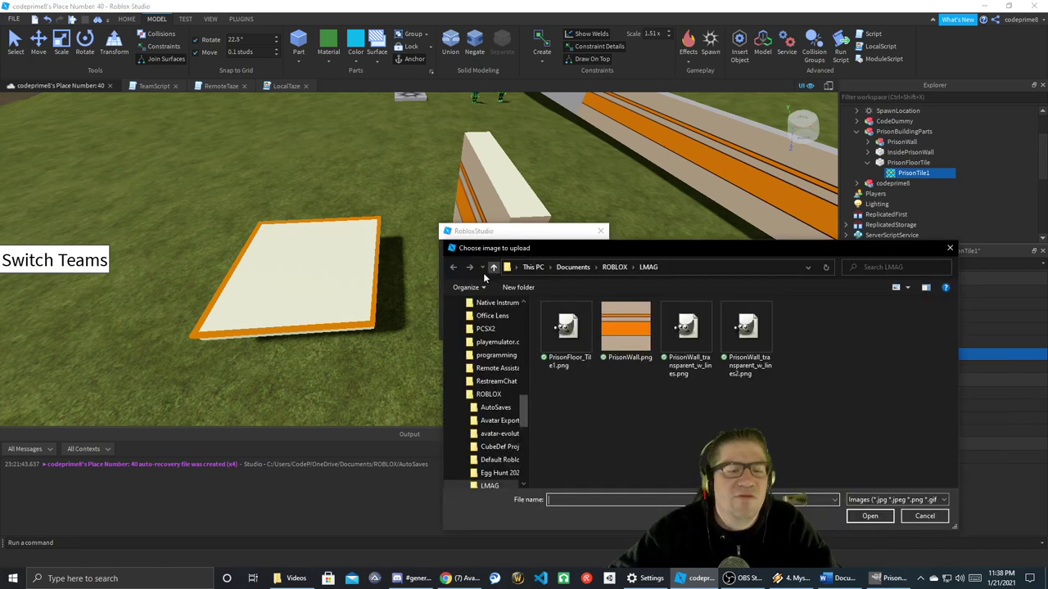
{"action": "double_click", "coordinate": [560, 314]}
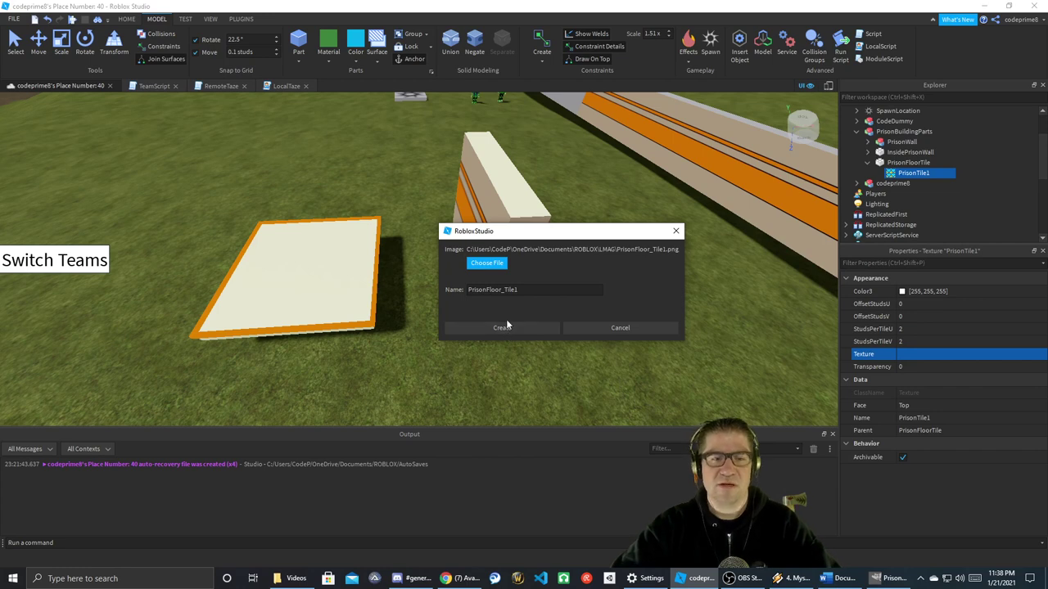
{"action": "left_click", "coordinate": [506, 325]}
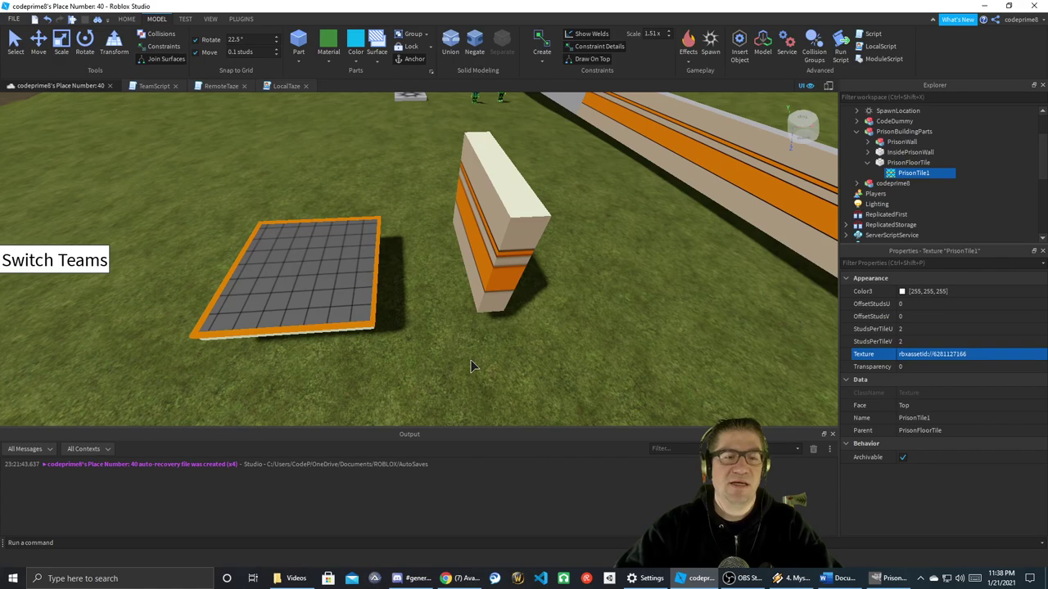
- Move the PrisonFloorTile sideways until its edge meets the base of the inside prison wall
{"action": "right_click_drag", "start_coordinate": [417, 276], "coordinate": [417, 287]}
{"action": "scroll", "coordinate": [419, 289], "scroll_direction": "up", "scroll_amount": 5}
{"action": "scroll", "coordinate": [418, 288], "scroll_direction": "down", "scroll_amount": 3}
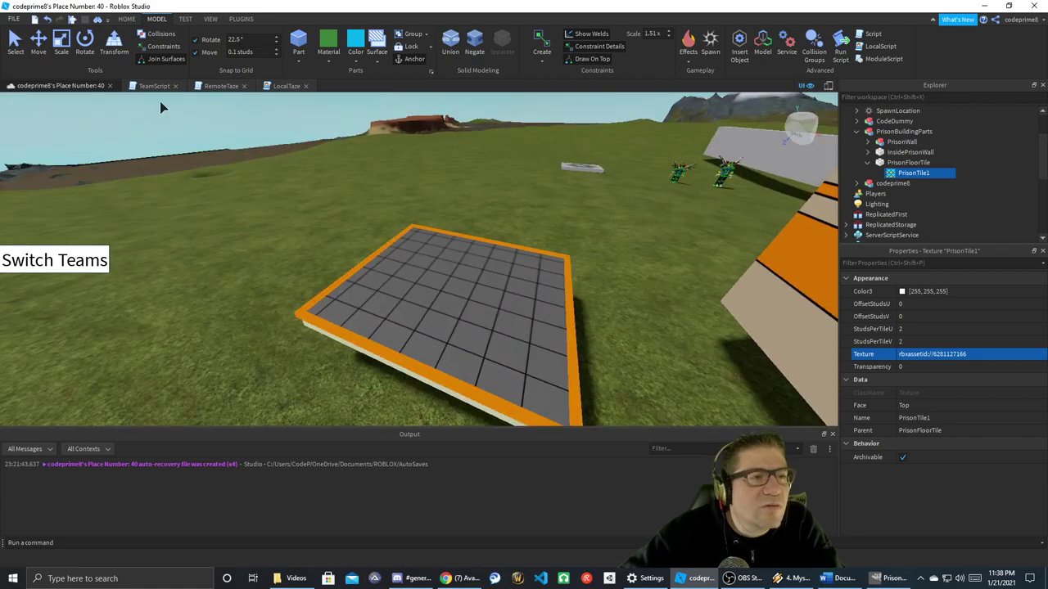
{"action": "left_click", "coordinate": [39, 39]}
{"action": "right_click_drag", "start_coordinate": [309, 175], "coordinate": [309, 175]}
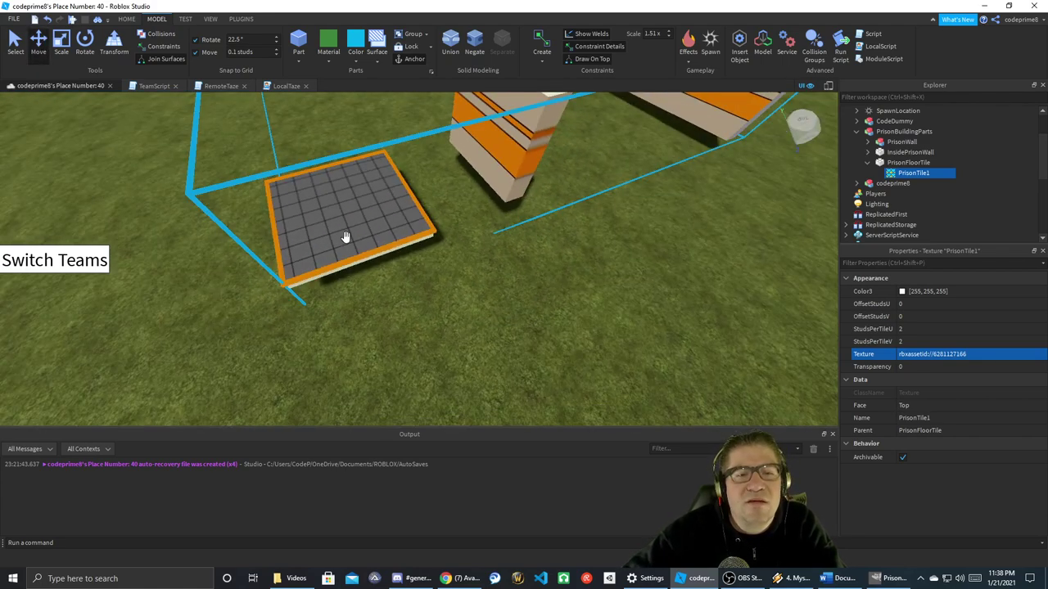
{"action": "left_click", "coordinate": [328, 234]}
{"action": "left_click_drag", "start_coordinate": [243, 235], "coordinate": [336, 225]}
{"action": "right_click_drag", "start_coordinate": [523, 263], "coordinate": [513, 254]}
{"action": "key", "text": "w"}
{"action": "left_click_drag", "start_coordinate": [513, 254], "coordinate": [516, 255]}
- Duplicate the InsidePrisonWall and move the copy to the opposite edge of the floor tile
{"action": "right_click_drag", "start_coordinate": [476, 299], "coordinate": [476, 300]}
{"action": "scroll", "coordinate": [475, 299], "scroll_direction": "down", "scroll_amount": 3}
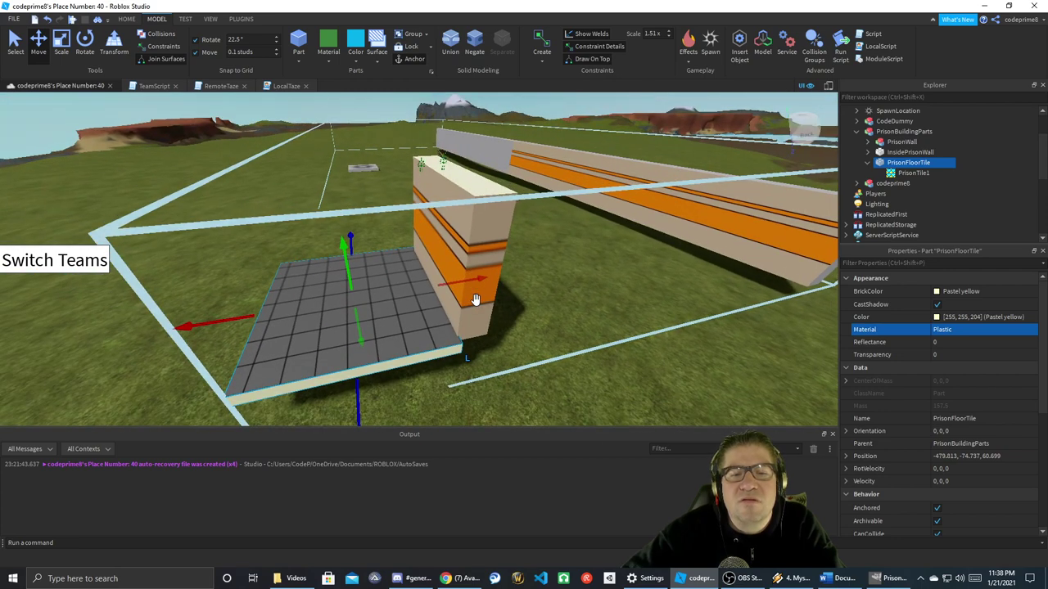
{"action": "left_click", "coordinate": [472, 273]}
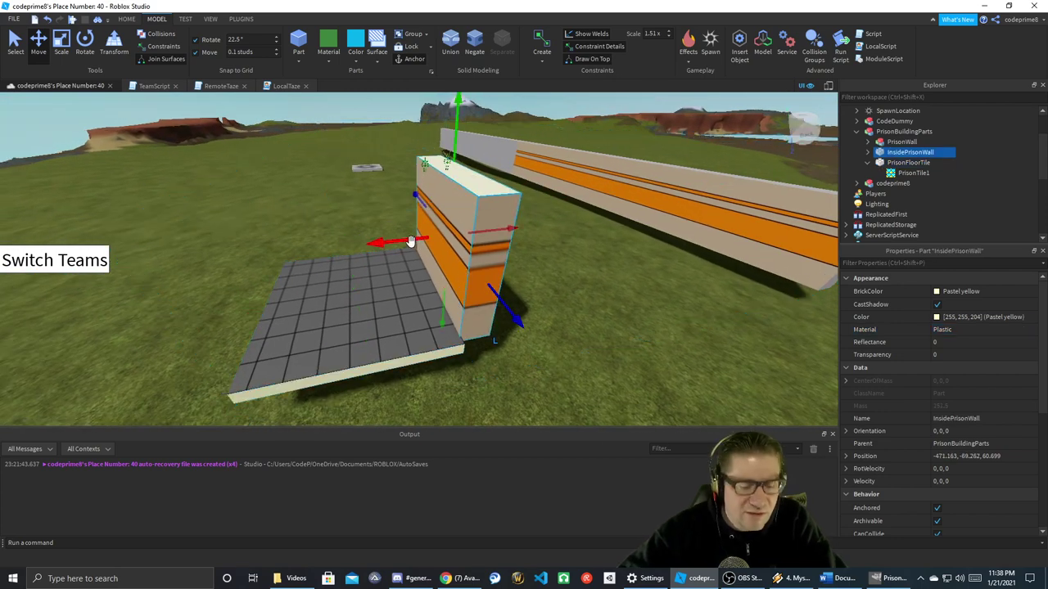
{"action": "key", "text": "ctrl+d"}
{"action": "left_click_drag", "start_coordinate": [410, 243], "coordinate": [158, 273]}
- Stretch the floor tile lengthwise past the ends of the two walls to roughly three times its length
{"action": "key", "text": "d"}
{"action": "right_click_drag", "start_coordinate": [273, 265], "coordinate": [274, 265]}
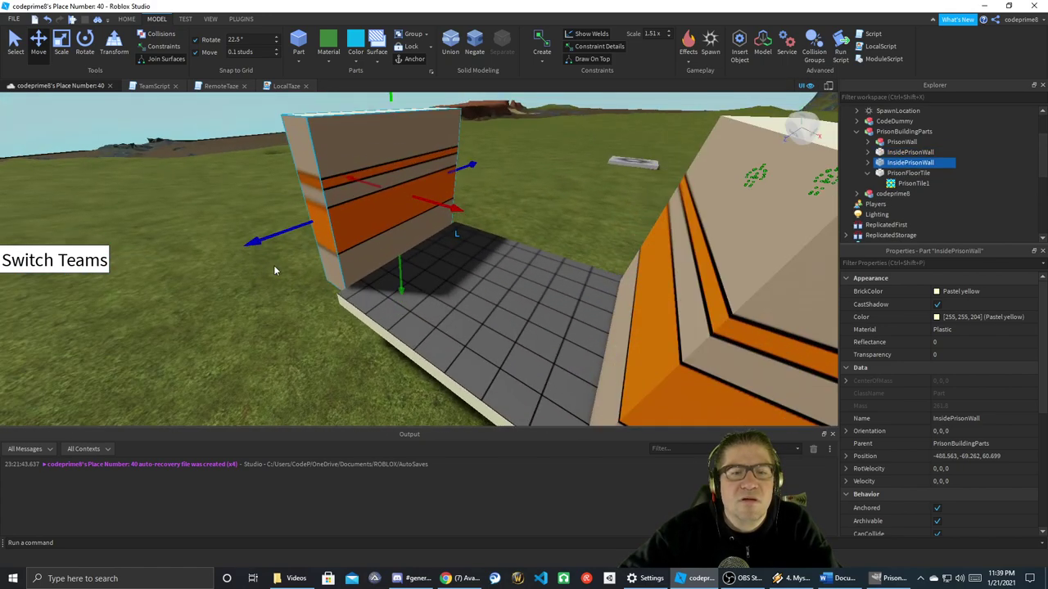
{"action": "left_click", "coordinate": [513, 300]}
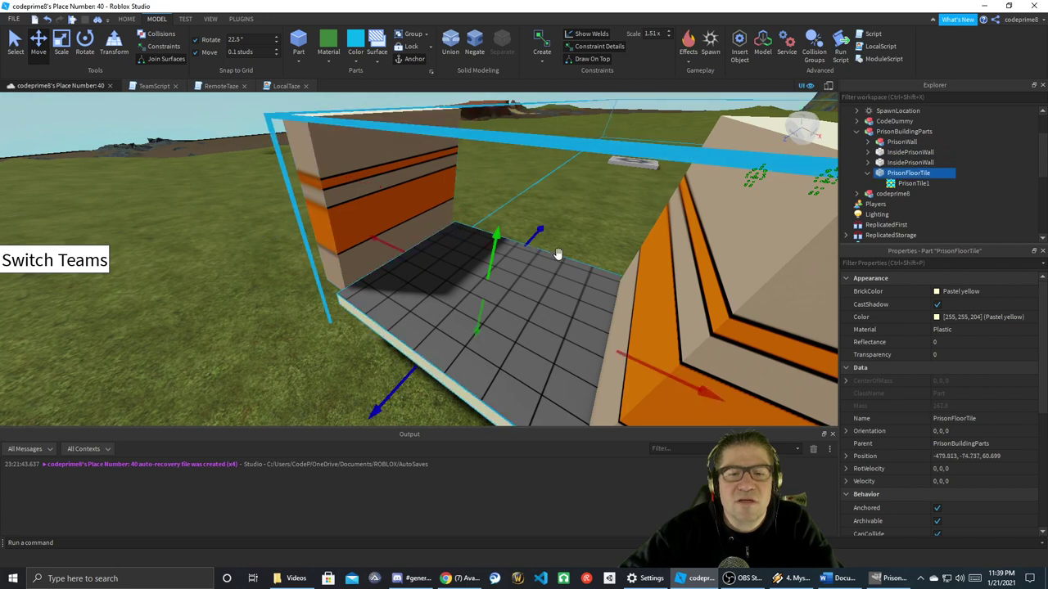
{"action": "left_click", "coordinate": [65, 40]}
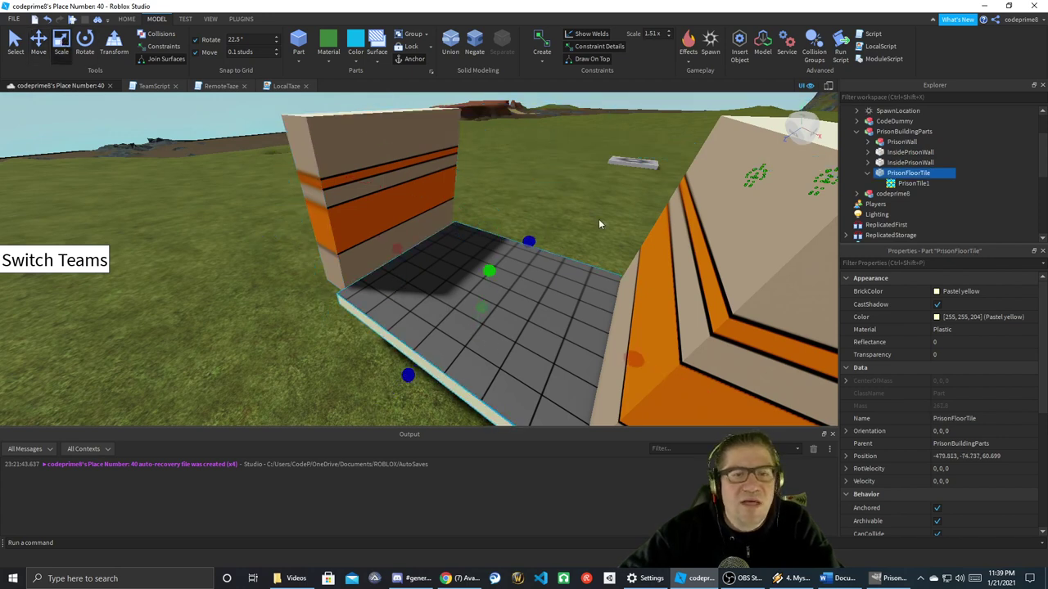
{"action": "left_click_drag", "start_coordinate": [525, 237], "coordinate": [626, 184]}
- Duplicate the long floor tile and resize the copy into a side branch beside the corridor's far end
{"action": "right_click_drag", "start_coordinate": [573, 216], "coordinate": [574, 218]}
{"action": "scroll", "coordinate": [574, 216], "scroll_direction": "down", "scroll_amount": 3}
{"action": "right_click_drag", "start_coordinate": [535, 182], "coordinate": [535, 184]}
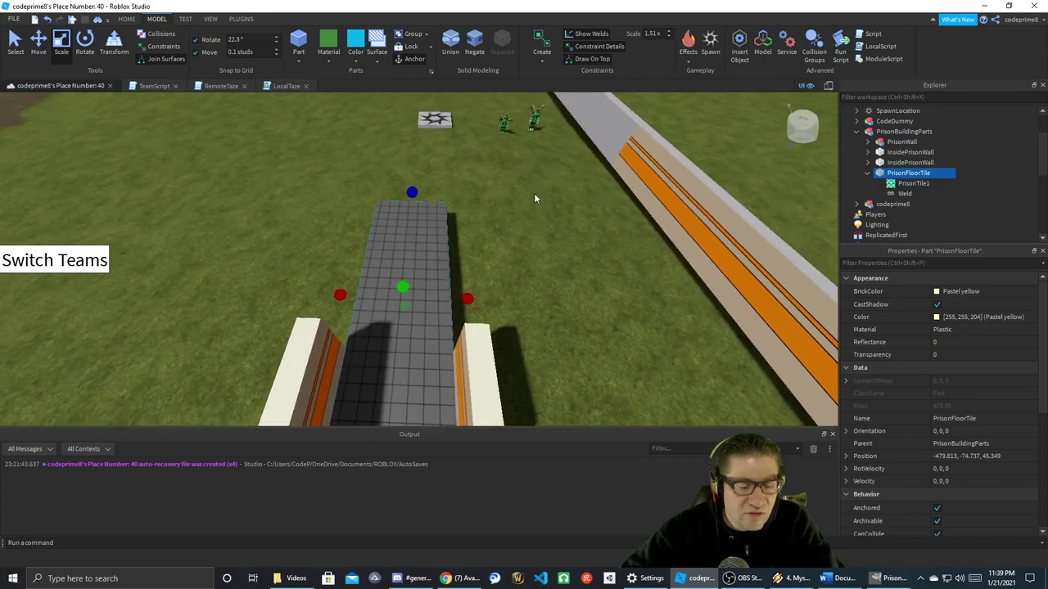
{"action": "key", "text": "ctrl+d"}
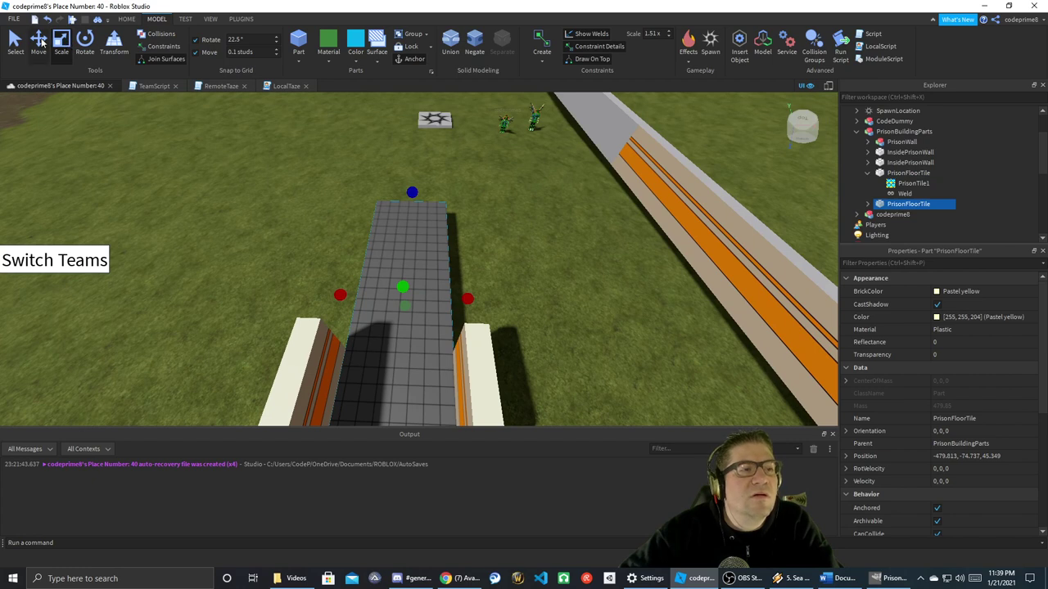
{"action": "left_click", "coordinate": [83, 41]}
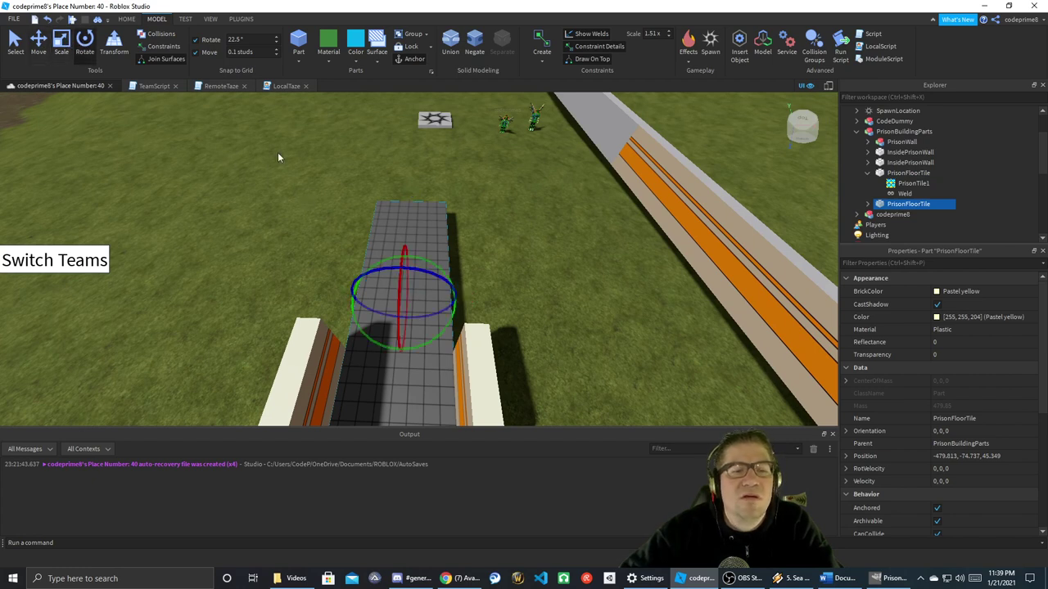
{"action": "left_click", "coordinate": [61, 44]}
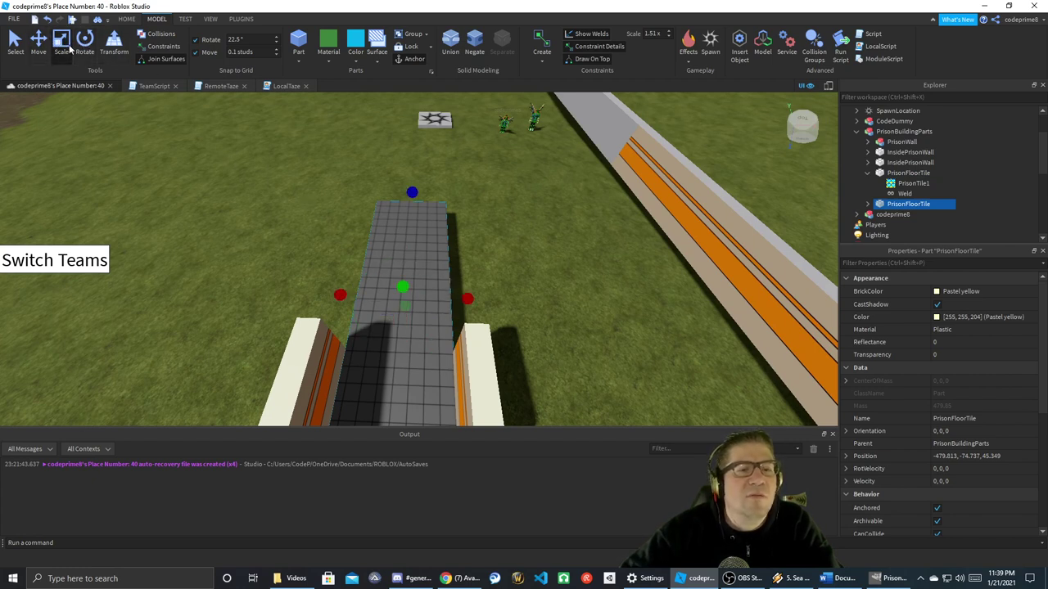
{"action": "left_click_drag", "start_coordinate": [466, 296], "coordinate": [590, 300]}
{"action": "left_click_drag", "start_coordinate": [344, 295], "coordinate": [442, 297]}
{"action": "right_click_drag", "start_coordinate": [435, 296], "coordinate": [501, 272]}
{"action": "left_click_drag", "start_coordinate": [501, 271], "coordinate": [320, 229]}
{"action": "left_click", "coordinate": [405, 237]}
- Fine-tune the side branch tile's two long edges and the inner edge where it joins the corridor floor
{"action": "right_click_drag", "start_coordinate": [405, 237], "coordinate": [370, 256]}
{"action": "scroll", "coordinate": [370, 256], "scroll_direction": "up", "scroll_amount": 5}
{"action": "scroll", "coordinate": [370, 260], "scroll_direction": "down", "scroll_amount": 5}
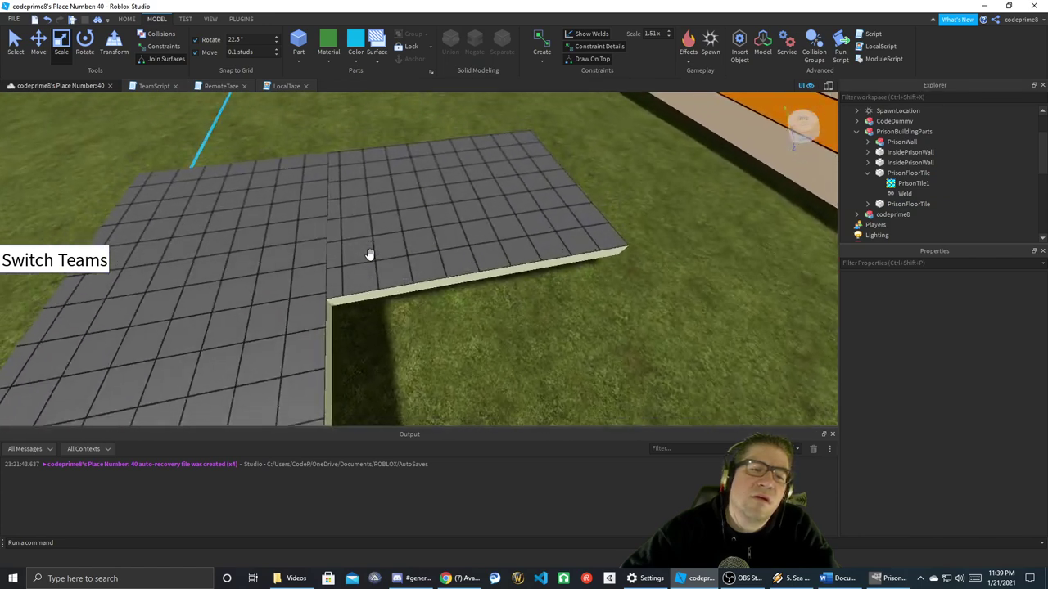
{"action": "left_click", "coordinate": [374, 270]}
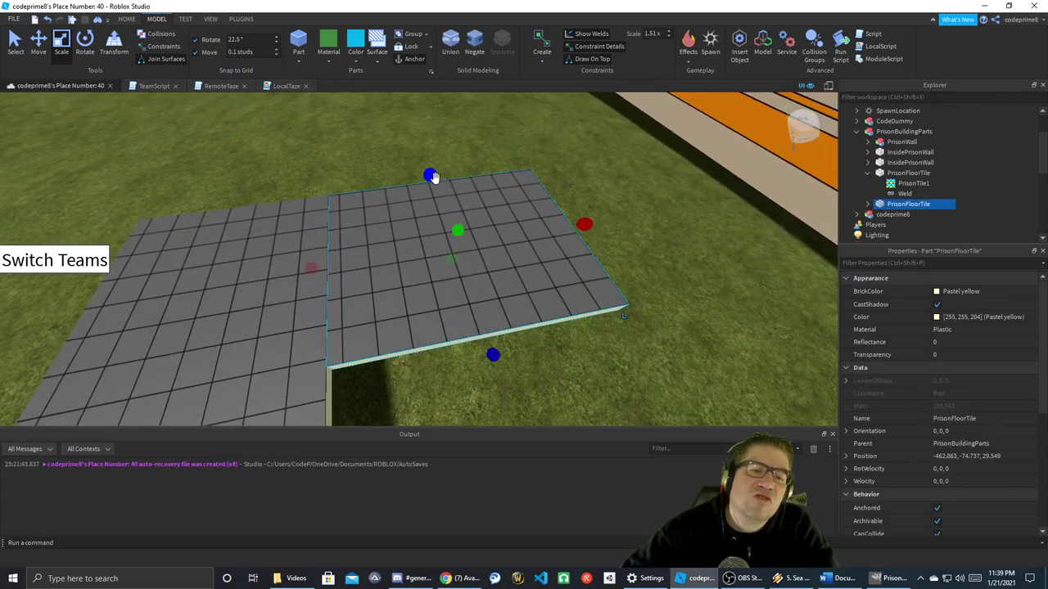
{"action": "left_click_drag", "start_coordinate": [430, 174], "coordinate": [431, 174]}
{"action": "left_click_drag", "start_coordinate": [490, 352], "coordinate": [491, 348]}
{"action": "left_click_drag", "start_coordinate": [313, 264], "coordinate": [313, 264]}
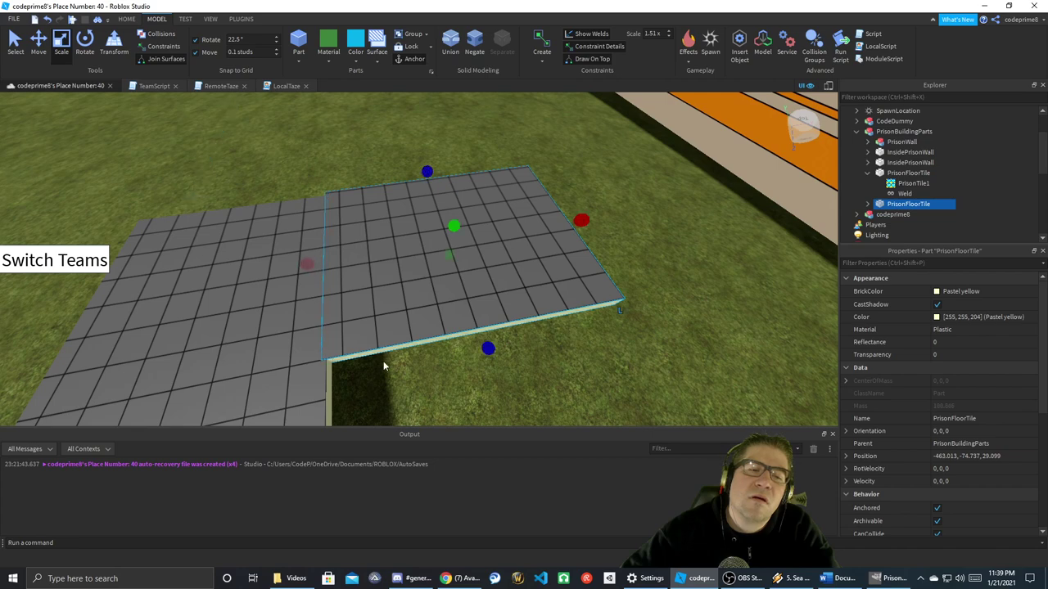
- Trim the side branch tile's far edge flush with the corridor floor, shorten its outer end, and check the seam
{"action": "left_click", "coordinate": [386, 380]}
{"action": "right_click_drag", "start_coordinate": [387, 381], "coordinate": [378, 370]}
{"action": "key", "text": "w"}
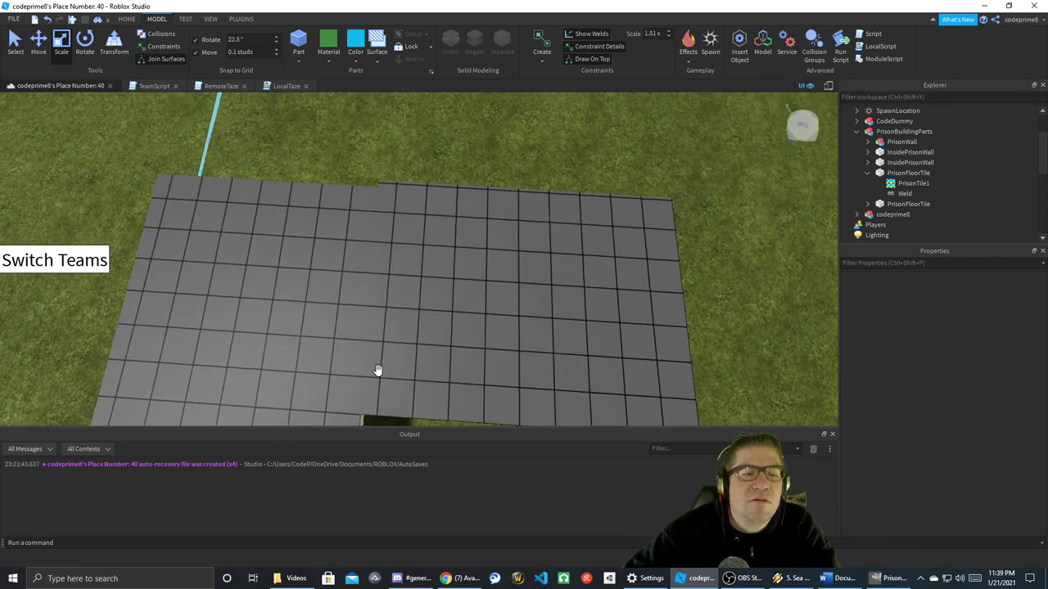
{"action": "left_click", "coordinate": [435, 281]}
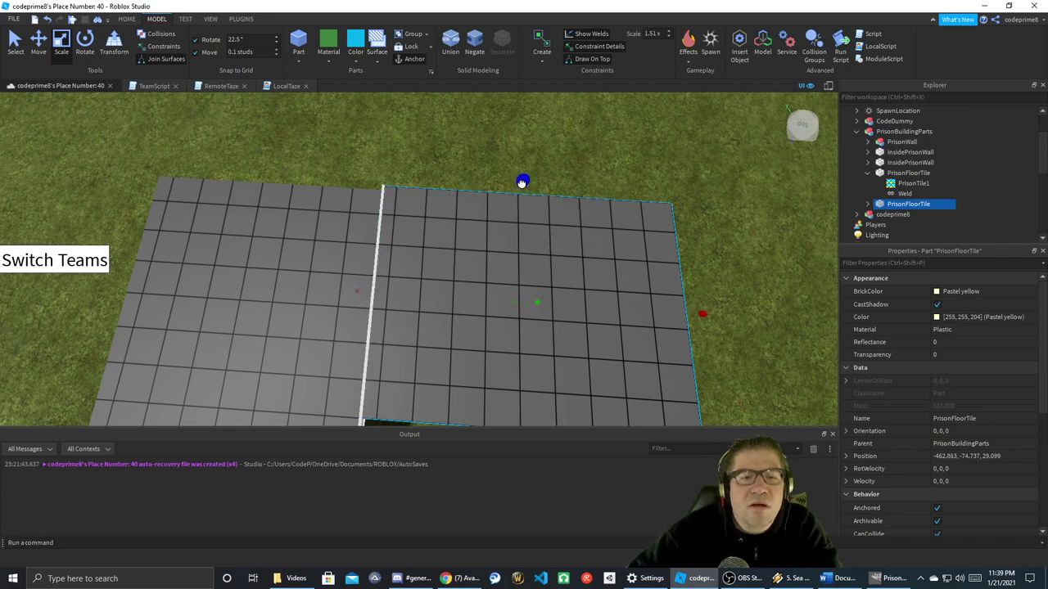
{"action": "left_click_drag", "start_coordinate": [522, 186], "coordinate": [521, 184]}
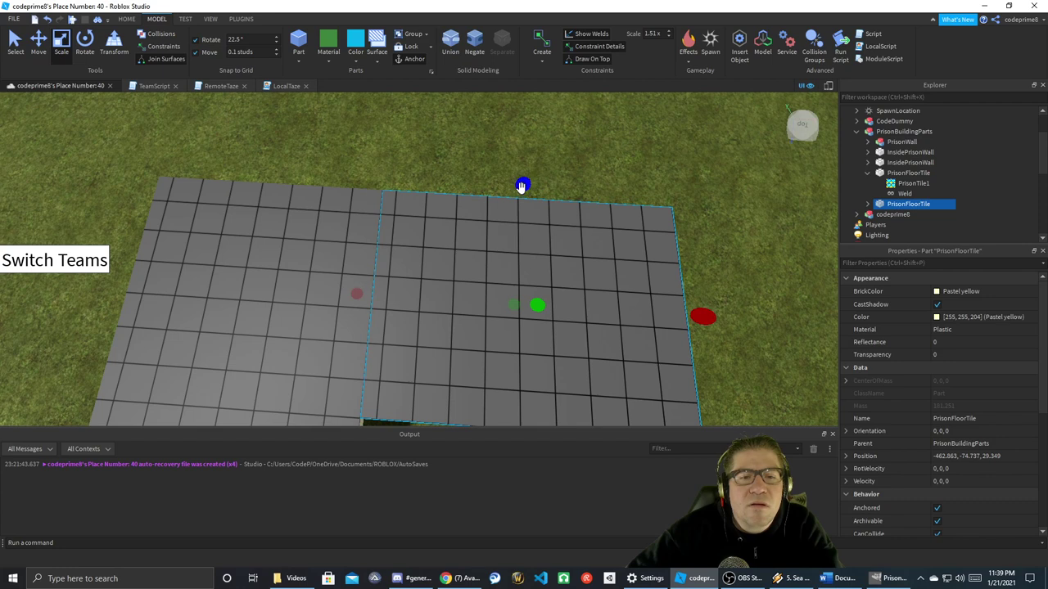
{"action": "left_click_drag", "start_coordinate": [696, 313], "coordinate": [688, 313]}
{"action": "left_click", "coordinate": [590, 136]}
{"action": "right_click_drag", "start_coordinate": [386, 266], "coordinate": [383, 263]}
{"action": "scroll", "coordinate": [382, 264], "scroll_direction": "down", "scroll_amount": 2}
{"action": "scroll", "coordinate": [383, 264], "scroll_direction": "up", "scroll_amount": 4}
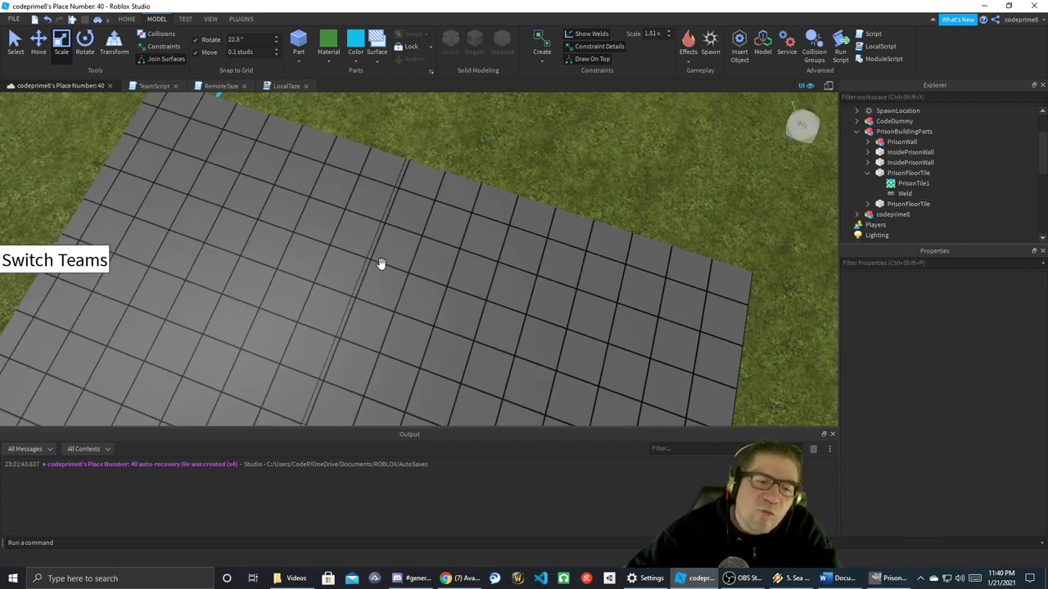
{"action": "left_click", "coordinate": [378, 300]}
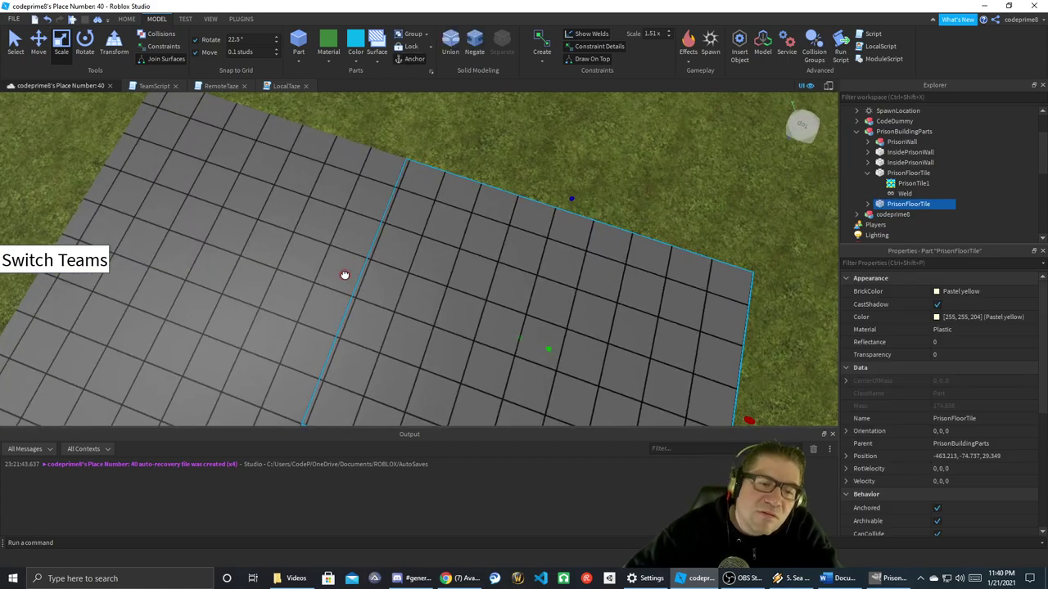
{"action": "left_click", "coordinate": [473, 149]}
- Lengthen the inside wall on the branch side along the corridor floor toward the side branch
{"action": "right_click_drag", "start_coordinate": [393, 314], "coordinate": [394, 314]}
{"action": "scroll", "coordinate": [394, 313], "scroll_direction": "up", "scroll_amount": 4}
{"action": "scroll", "coordinate": [393, 314], "scroll_direction": "down", "scroll_amount": 10}
{"action": "left_click", "coordinate": [461, 250]}
{"action": "left_click_drag", "start_coordinate": [427, 262], "coordinate": [240, 334]}
- Duplicate the lengthened inside wall and shrink the copy to a short block at the branch corner
{"action": "right_click_drag", "start_coordinate": [415, 325], "coordinate": [415, 323]}
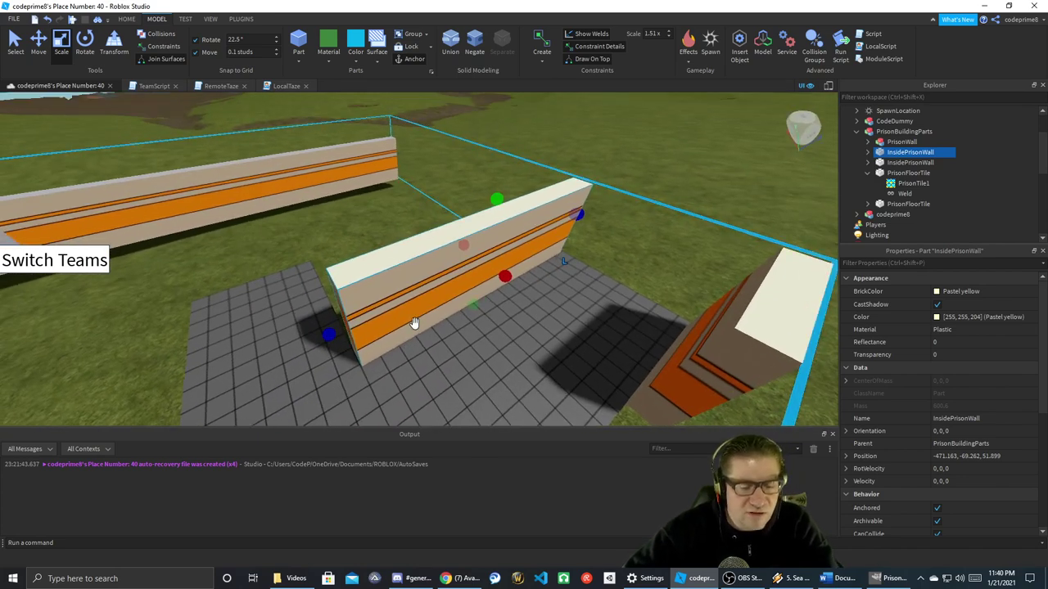
{"action": "key", "text": "ctrl+d"}
{"action": "left_click_drag", "start_coordinate": [573, 227], "coordinate": [575, 218]}
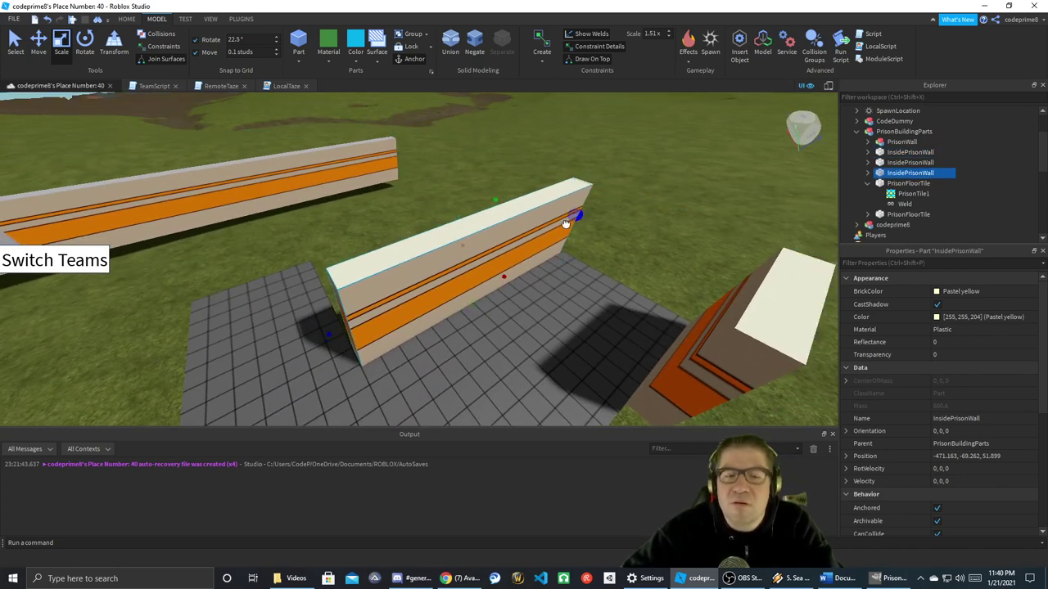
{"action": "left_click_drag", "start_coordinate": [380, 313], "coordinate": [379, 313]}
{"action": "left_click", "coordinate": [330, 285]}
{"action": "scroll", "coordinate": [330, 284], "scroll_direction": "down", "scroll_amount": 2}
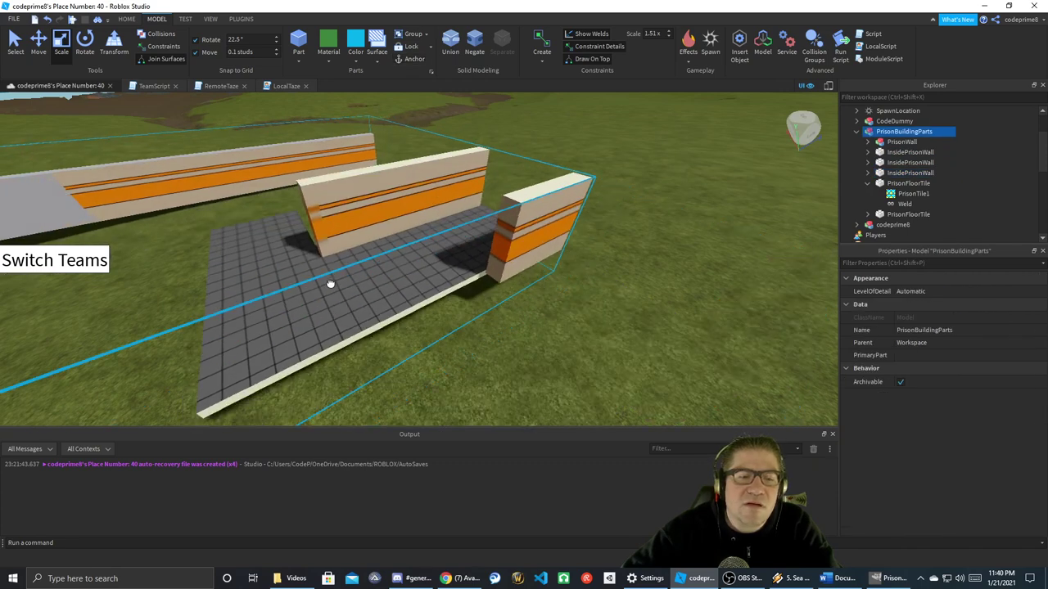
{"action": "scroll", "coordinate": [330, 285], "scroll_direction": "up", "scroll_amount": 2}
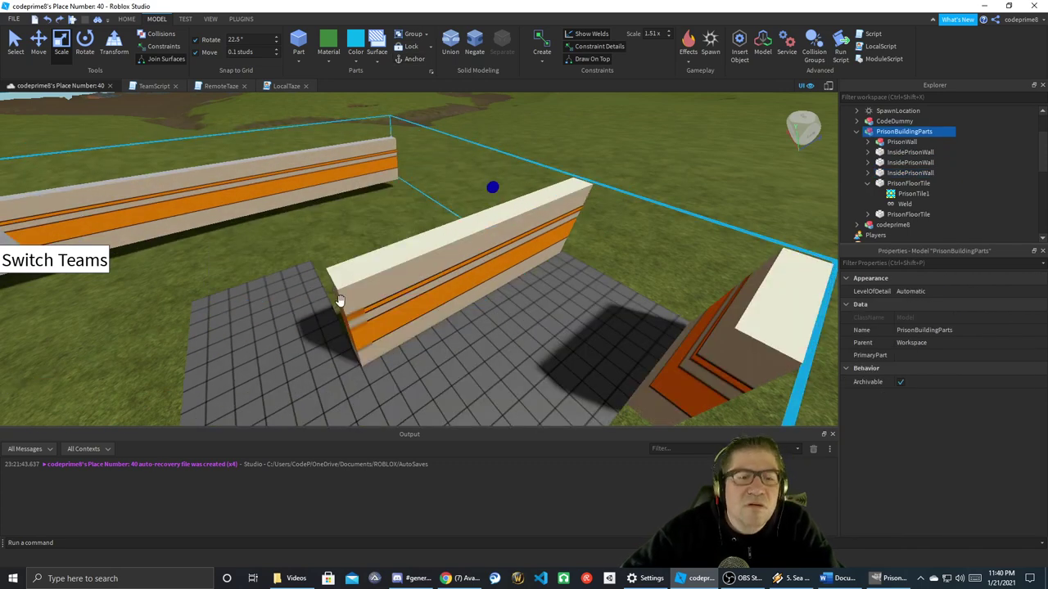
- Extend the short wall block sideways along the edge of the side branch and examine the corner joint
{"action": "left_click", "coordinate": [354, 314], "text": "alt"}
{"action": "left_click_drag", "start_coordinate": [343, 300], "coordinate": [330, 281]}
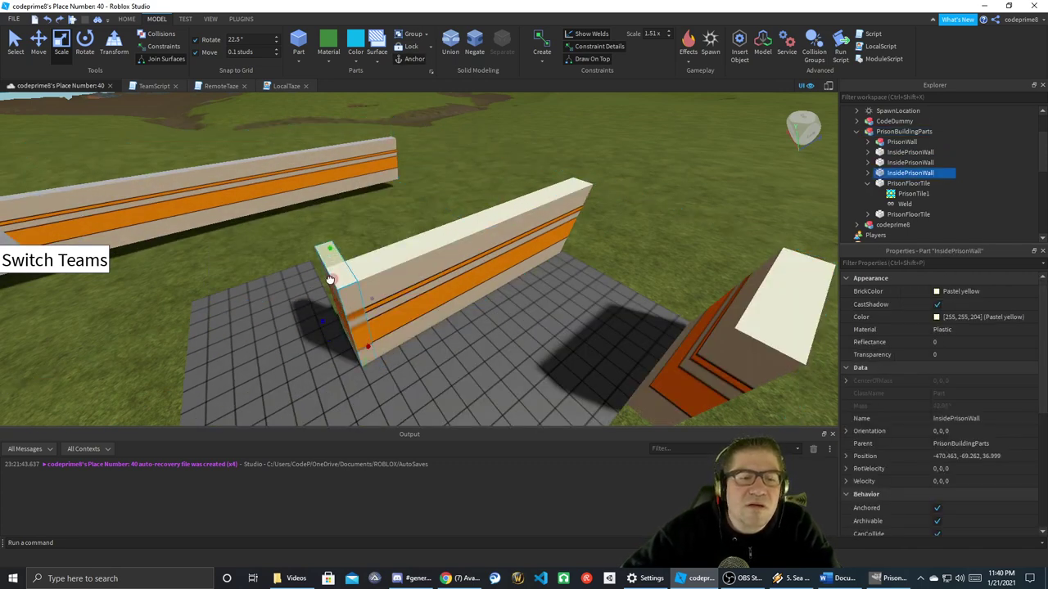
{"action": "left_click_drag", "start_coordinate": [307, 228], "coordinate": [305, 226]}
{"action": "right_click_drag", "start_coordinate": [358, 326], "coordinate": [360, 326]}
{"action": "scroll", "coordinate": [359, 325], "scroll_direction": "up", "scroll_amount": 4}
{"action": "scroll", "coordinate": [359, 326], "scroll_direction": "down", "scroll_amount": 8}
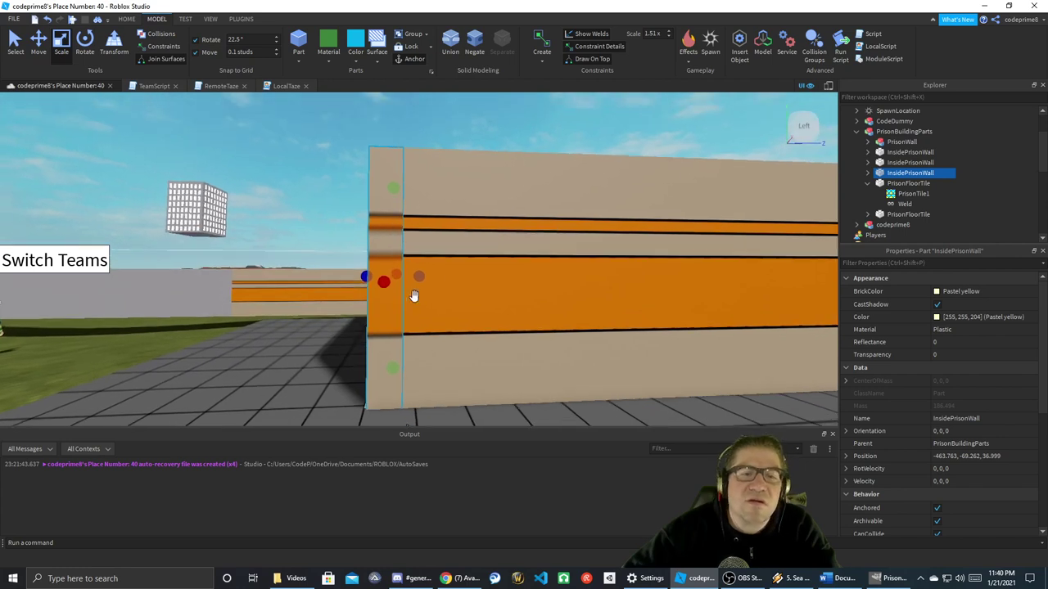
{"action": "left_click", "coordinate": [458, 136]}
{"action": "left_click", "coordinate": [393, 230]}
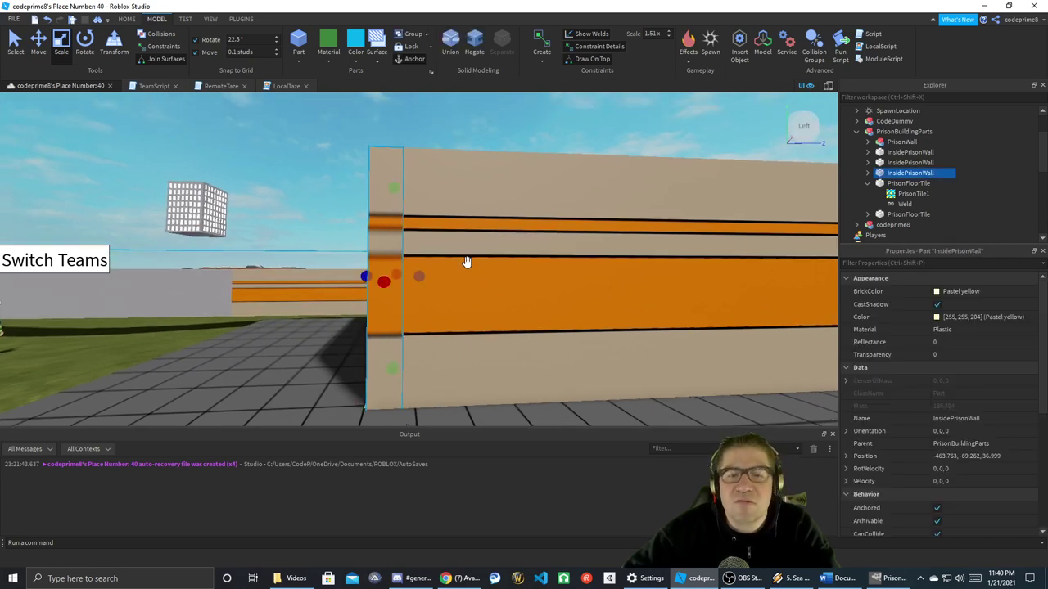
- Identify the decal covering the short wall block's left face and view the prison reference pictures in the Word document
{"action": "left_click", "coordinate": [869, 173]}
{"action": "left_click", "coordinate": [924, 213]}
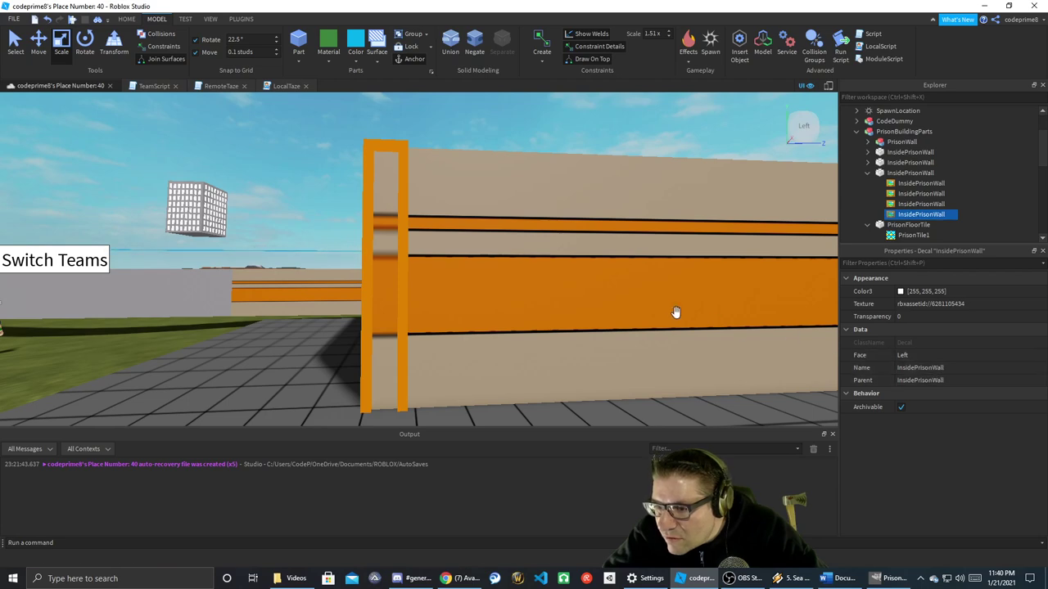
{"action": "right_click_drag", "start_coordinate": [596, 286], "coordinate": [593, 285]}
{"action": "right_click_drag", "start_coordinate": [480, 218], "coordinate": [480, 217]}
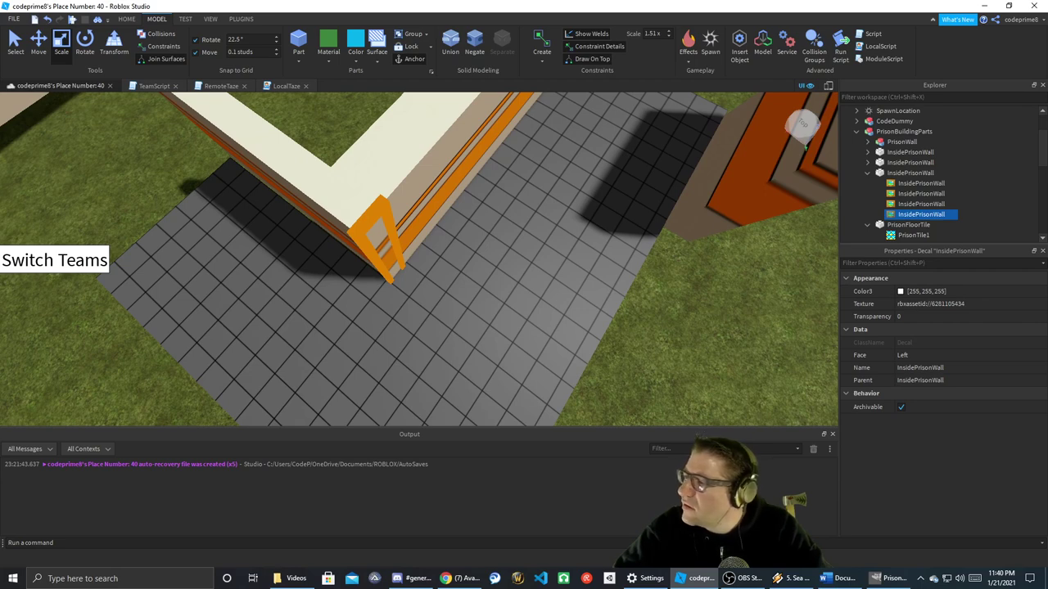
{"action": "left_click", "coordinate": [842, 578]}
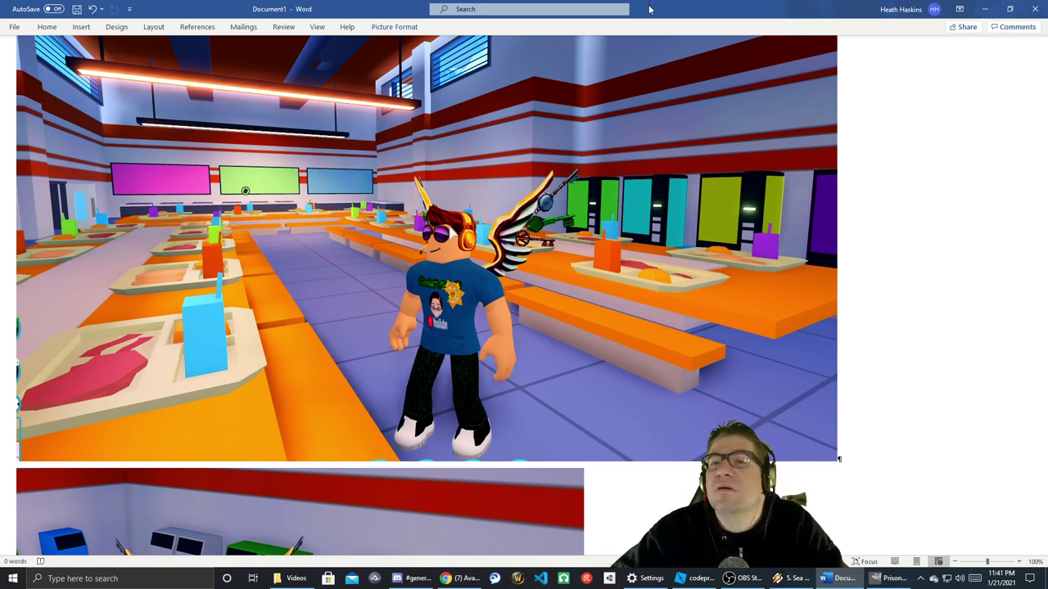
{"action": "left_click", "coordinate": [985, 9]}
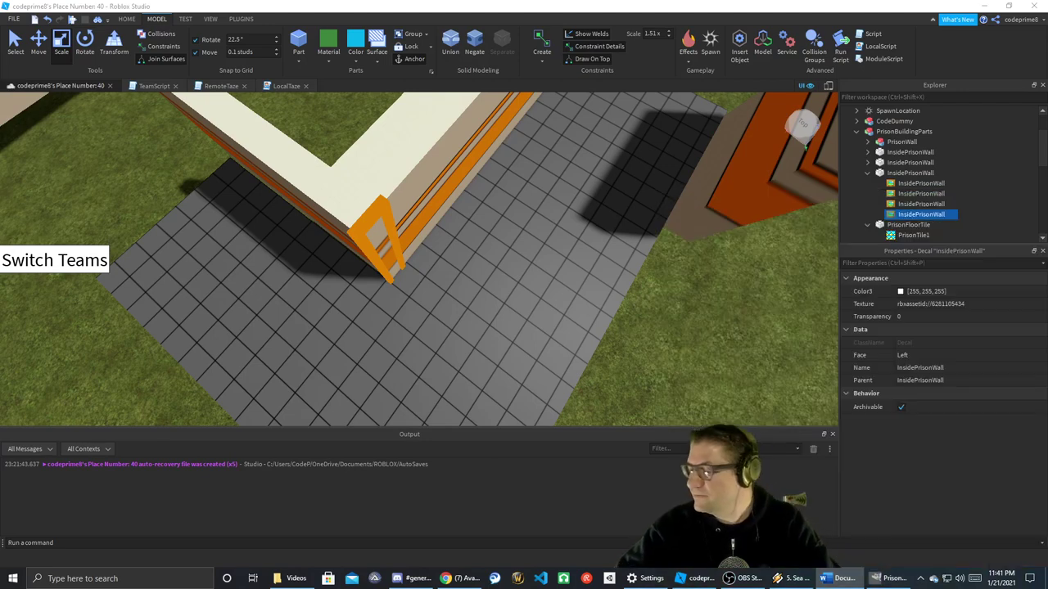
- Examine the branch corner joint, checking the long wall, its left-face decal and the short wall that meets it
{"action": "right_click_drag", "start_coordinate": [612, 303], "coordinate": [613, 304]}
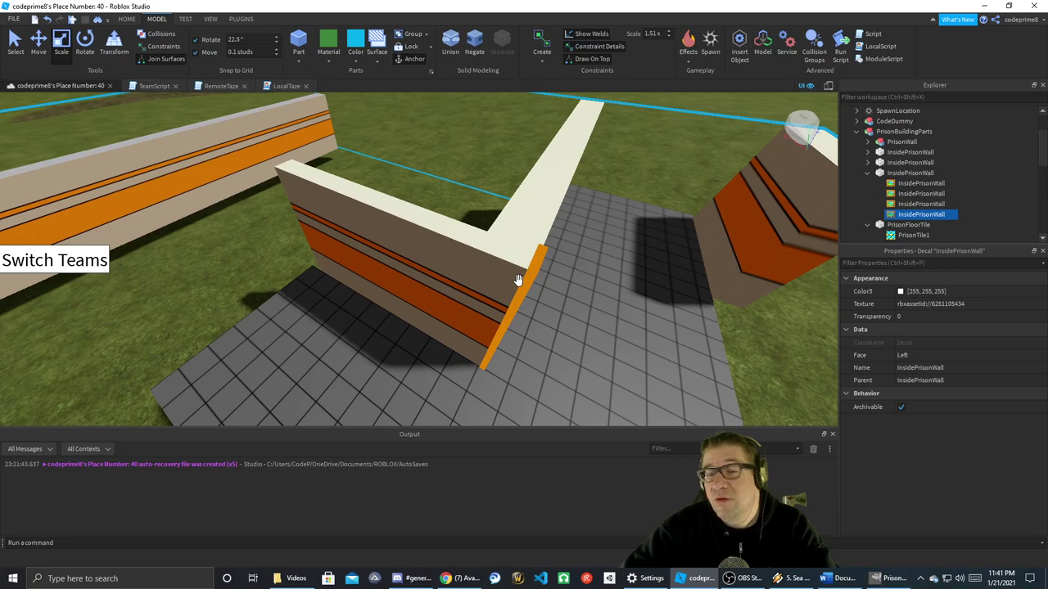
{"action": "right_click_drag", "start_coordinate": [562, 259], "coordinate": [565, 260]}
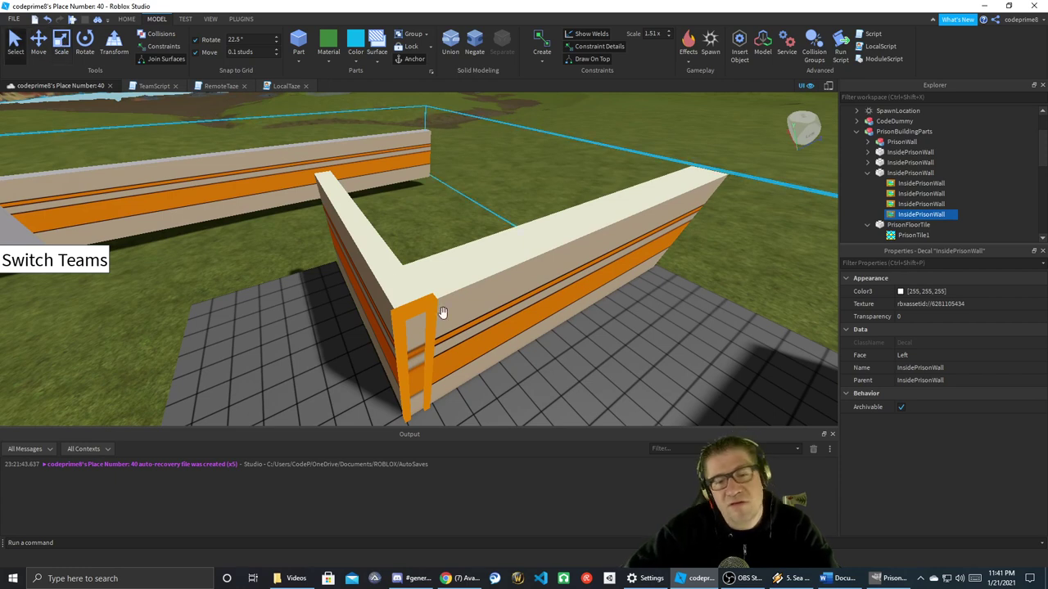
{"action": "left_click", "coordinate": [402, 288]}
{"action": "left_click", "coordinate": [383, 284]}
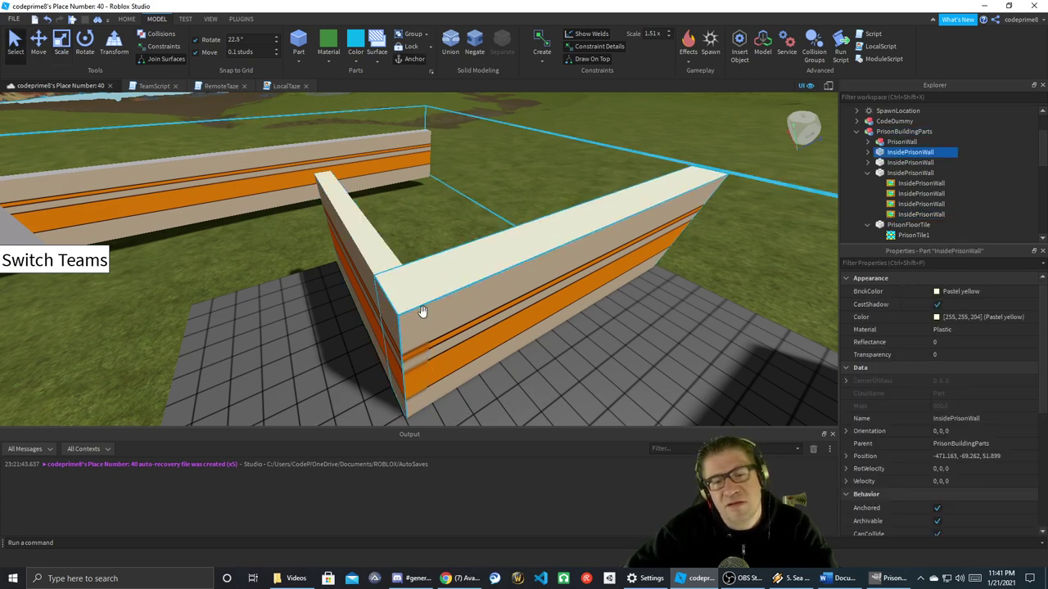
{"action": "left_click", "coordinate": [417, 344]}
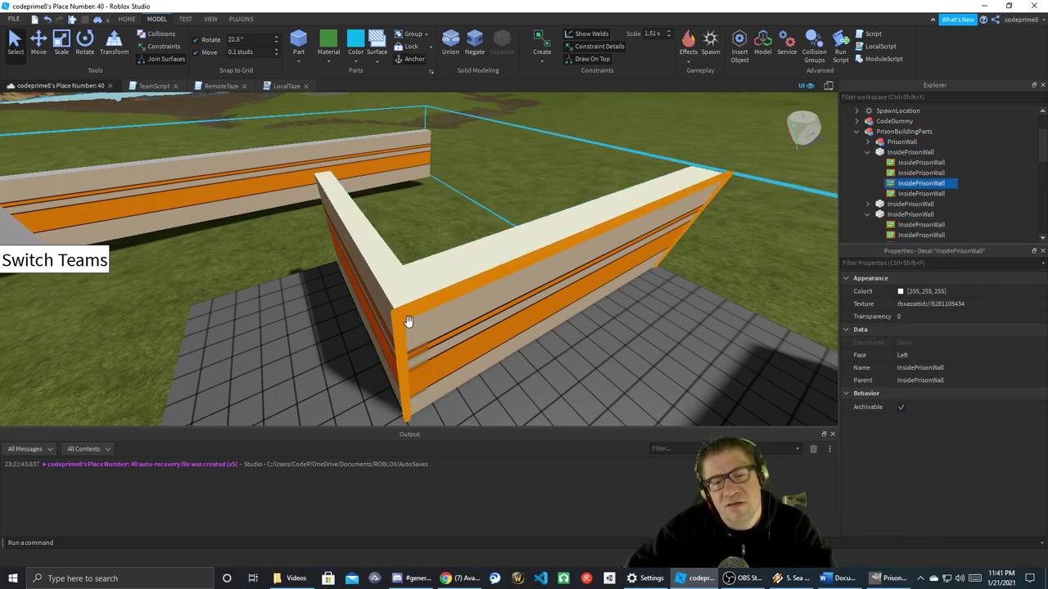
{"action": "right_click_drag", "start_coordinate": [297, 206], "coordinate": [294, 199]}
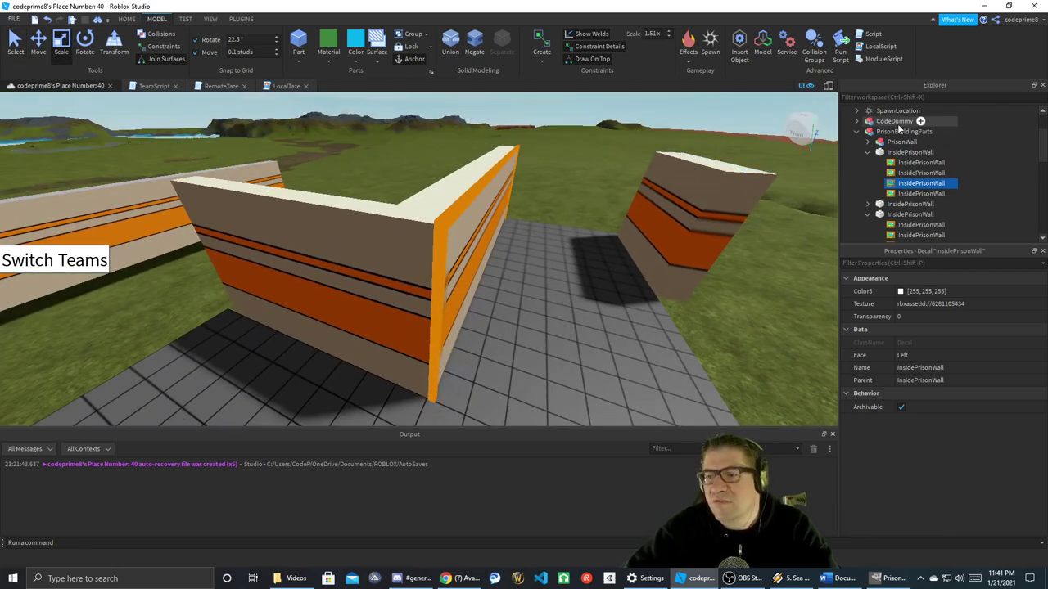
{"action": "left_click", "coordinate": [892, 153]}
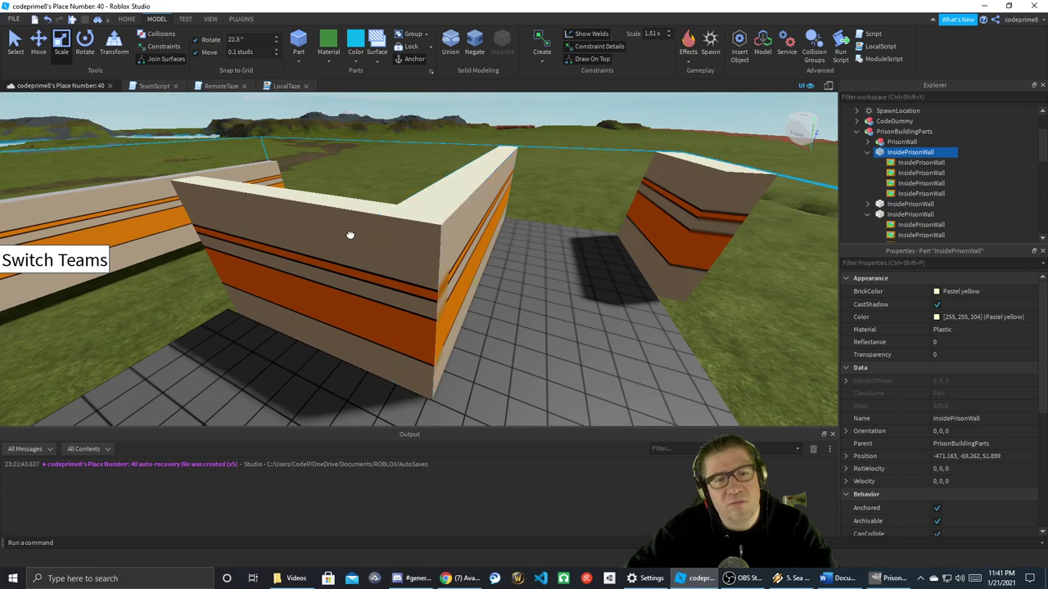
{"action": "left_click", "coordinate": [350, 234]}
{"action": "left_click", "coordinate": [359, 233]}
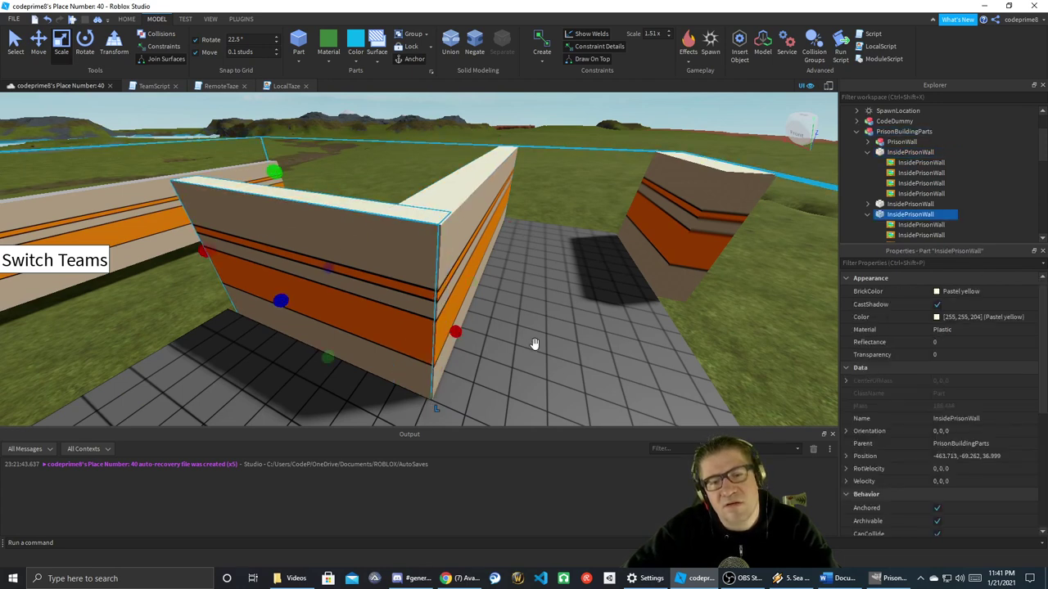
{"action": "right_click_drag", "start_coordinate": [553, 343], "coordinate": [553, 343]}
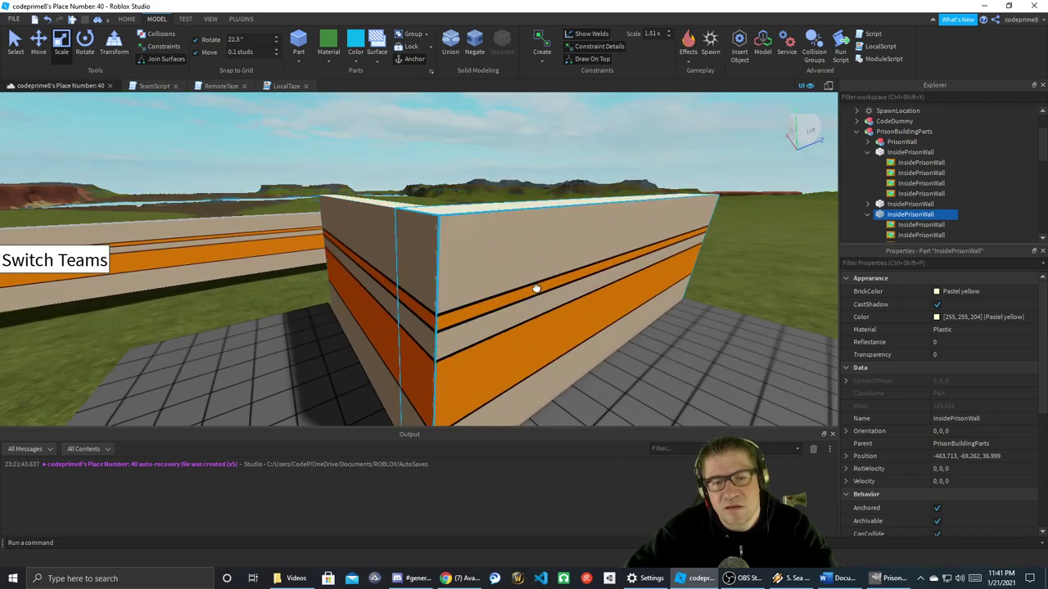
- Fine-tune the end of the long inside wall at the branch corner to clean up its joint with the short wall
{"action": "left_click", "coordinate": [535, 286]}
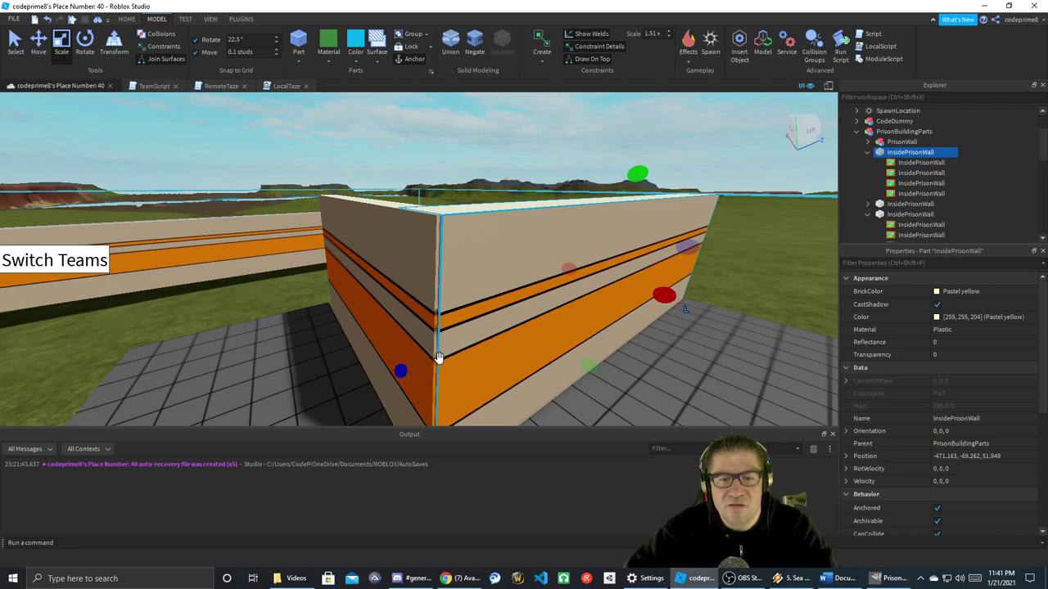
{"action": "right_click_drag", "start_coordinate": [510, 334], "coordinate": [513, 334]}
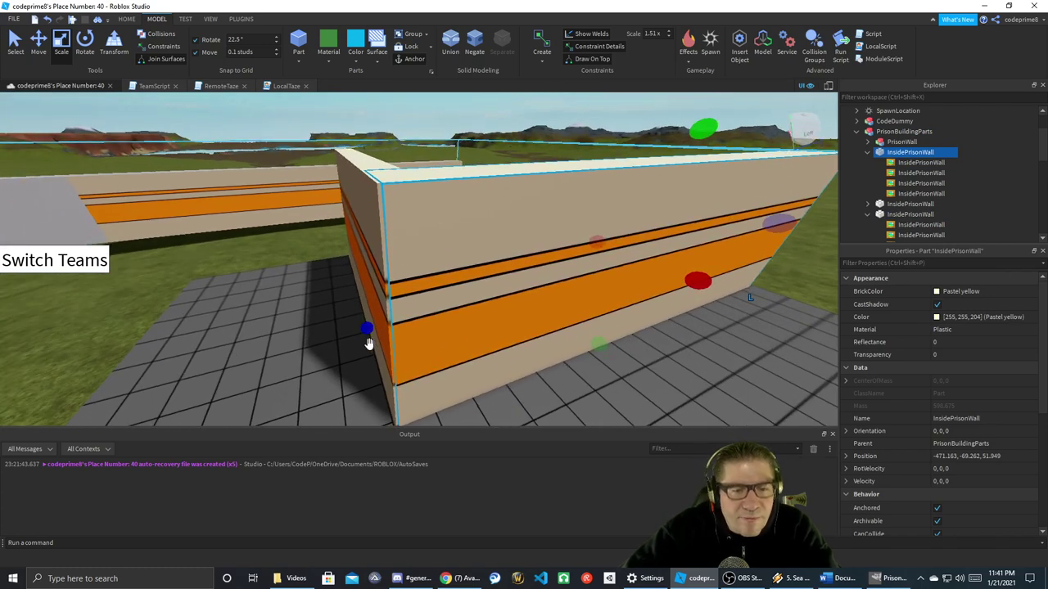
{"action": "right_click_drag", "start_coordinate": [290, 243], "coordinate": [290, 244]}
{"action": "key", "text": "w"}
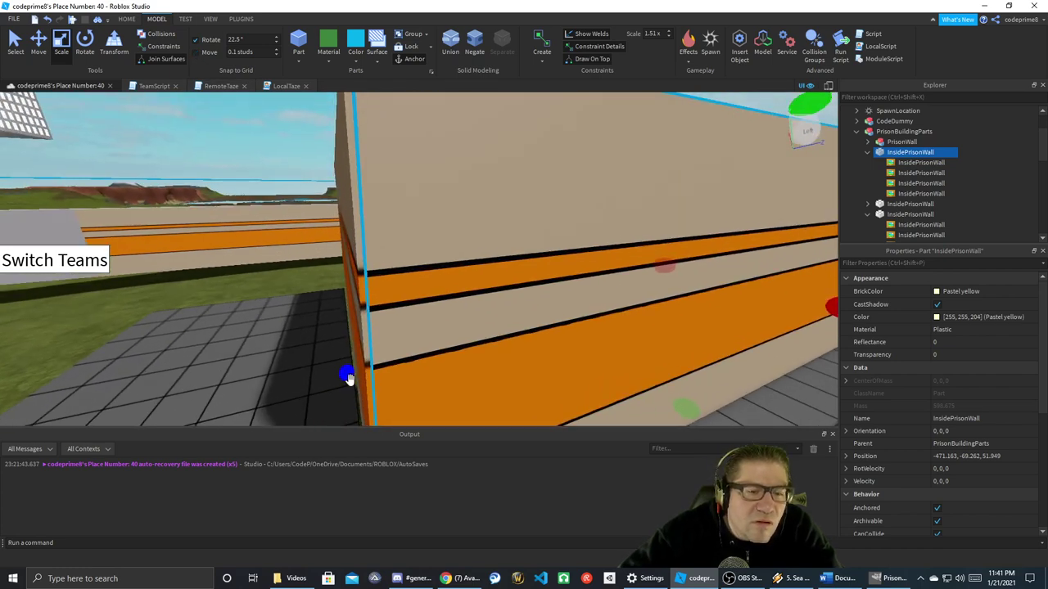
{"action": "left_click_drag", "start_coordinate": [344, 375], "coordinate": [343, 375]}
{"action": "right_click_drag", "start_coordinate": [406, 350], "coordinate": [406, 350]}
{"action": "key", "text": "a"}
{"action": "key", "text": "d"}
{"action": "key", "text": "s"}
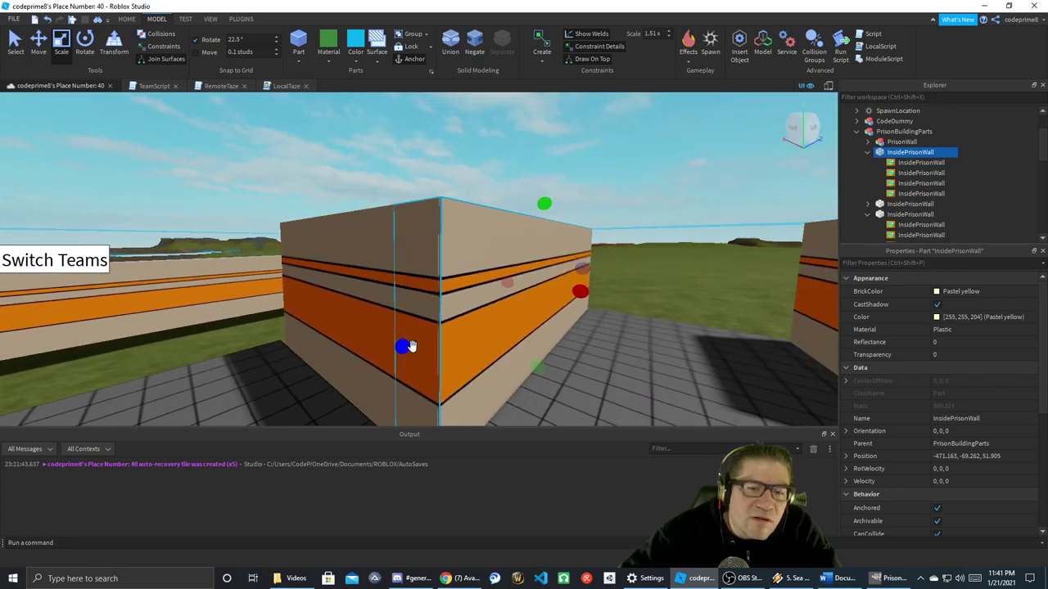
- Deselect the wall and inspect the corridor floor, side branch and opposite wall from outside and inside
{"action": "left_click", "coordinate": [724, 227]}
{"action": "right_click_drag", "start_coordinate": [625, 314], "coordinate": [626, 319]}
{"action": "key", "text": "w"}
{"action": "key", "text": "s"}
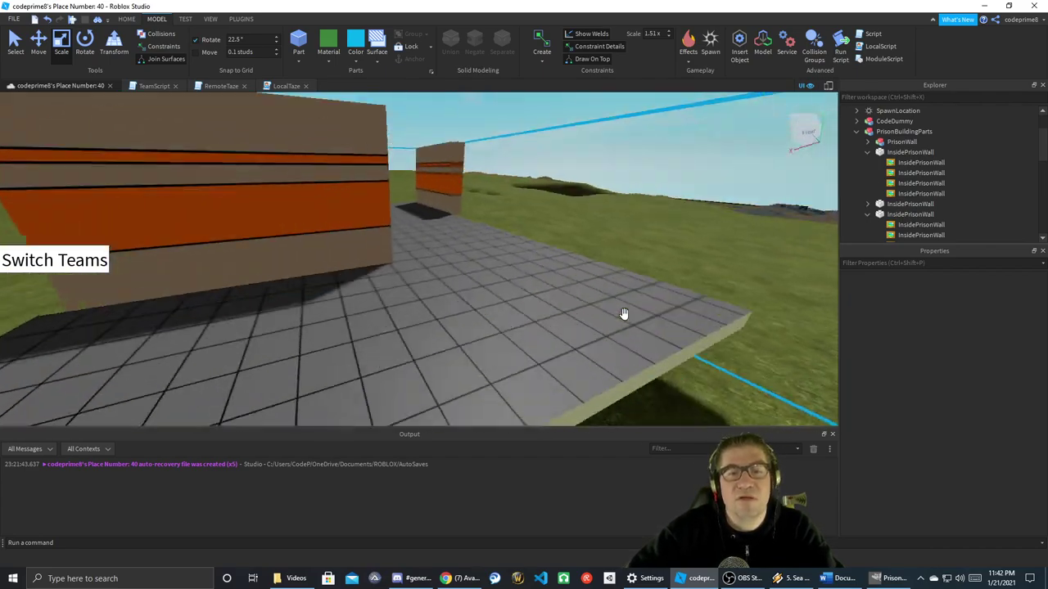
{"action": "right_click_drag", "start_coordinate": [623, 314], "coordinate": [625, 319]}
{"action": "key", "text": "s"}
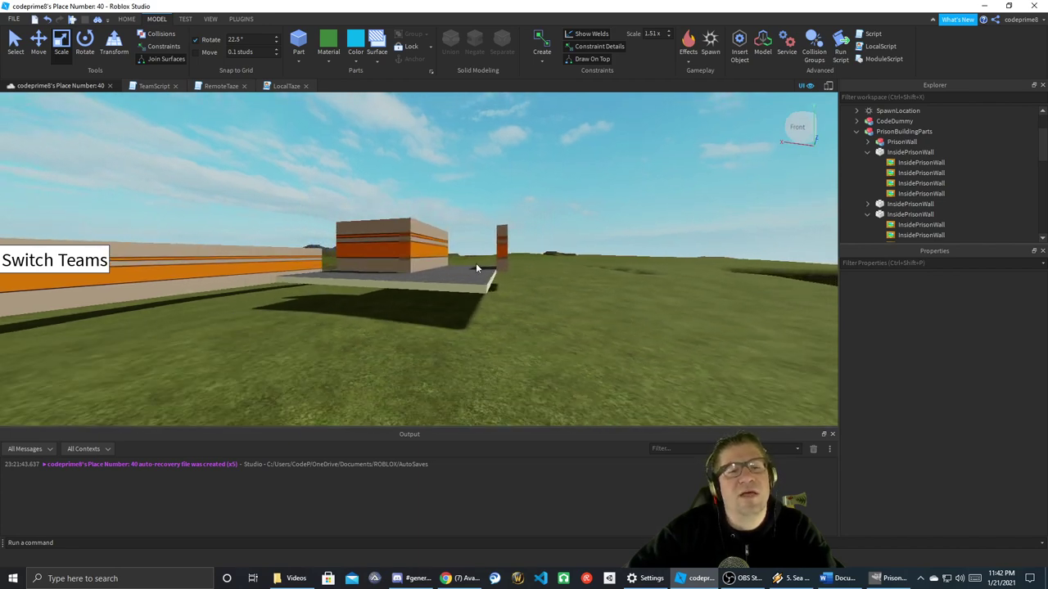
{"action": "scroll", "coordinate": [477, 268], "scroll_direction": "up", "scroll_amount": 10}
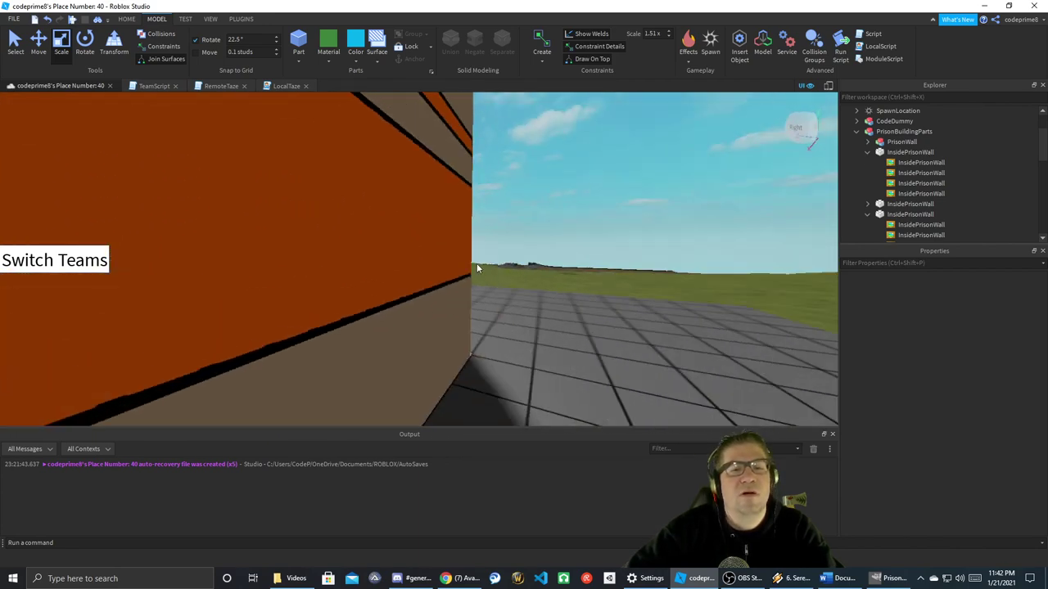
{"action": "right_click_drag", "start_coordinate": [477, 269], "coordinate": [478, 268]}
{"action": "key", "text": "s"}
- Lengthen the opposite inside wall along the corridor to the outer edge of the floor
{"action": "left_click", "coordinate": [509, 283]}
{"action": "left_click_drag", "start_coordinate": [479, 316], "coordinate": [233, 337]}
{"action": "key", "text": "d"}
{"action": "right_click_drag", "start_coordinate": [337, 357], "coordinate": [339, 363]}
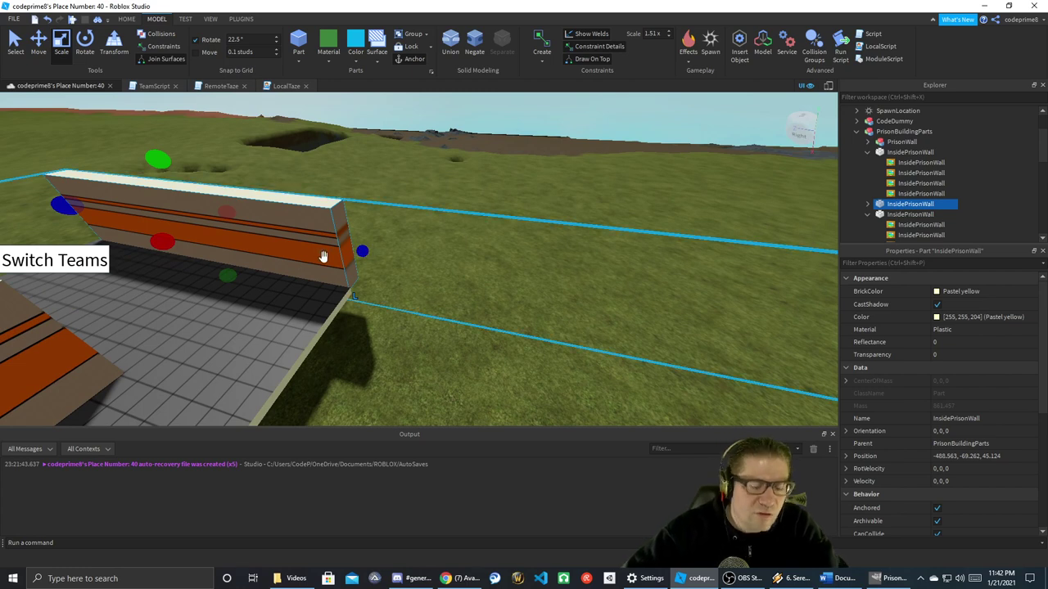
- Duplicate the lengthened opposite wall and shrink the copy to a short block at the wall's outer end
{"action": "key", "text": "ctrl+d"}
{"action": "left_click_drag", "start_coordinate": [364, 252], "coordinate": [384, 256]}
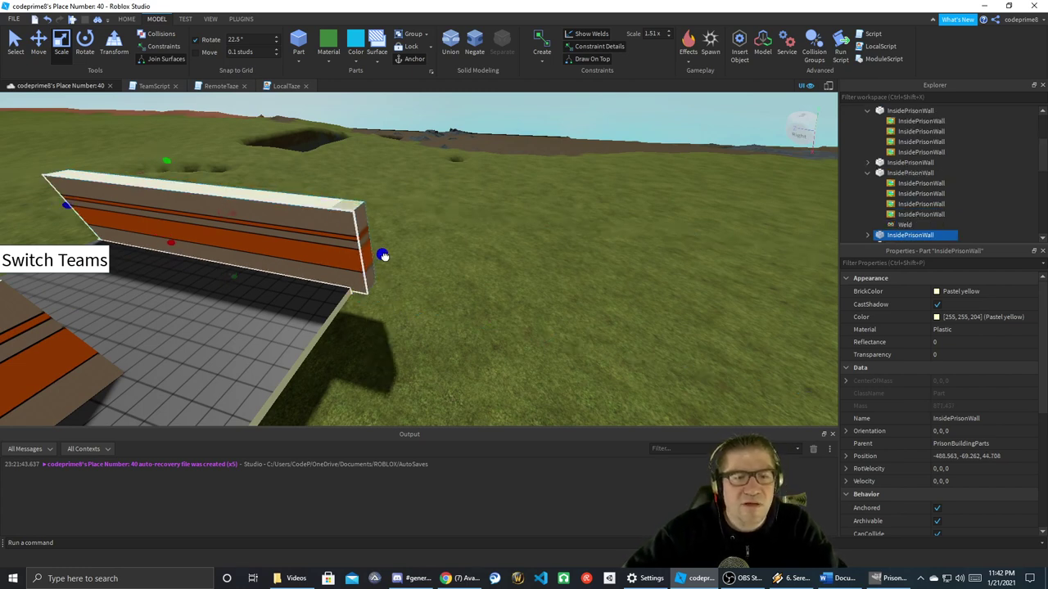
{"action": "left_click_drag", "start_coordinate": [70, 206], "coordinate": [318, 255]}
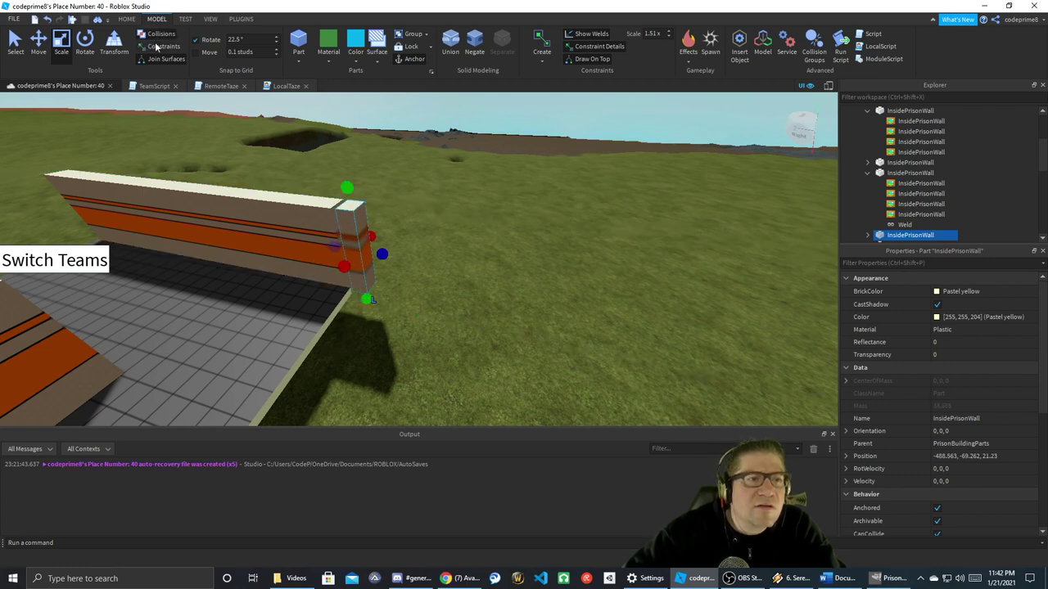
{"action": "mouse_move", "coordinate": [366, 298]}
{"action": "left_mouse_down"}
{"action": "mouse_move", "coordinate": [328, 248]}
{"action": "mouse_move", "coordinate": [372, 303]}
{"action": "left_mouse_up"}
{"action": "right_click_drag", "start_coordinate": [373, 303], "coordinate": [374, 304]}
{"action": "left_click_drag", "start_coordinate": [526, 238], "coordinate": [494, 246]}
{"action": "left_click", "coordinate": [396, 271]}
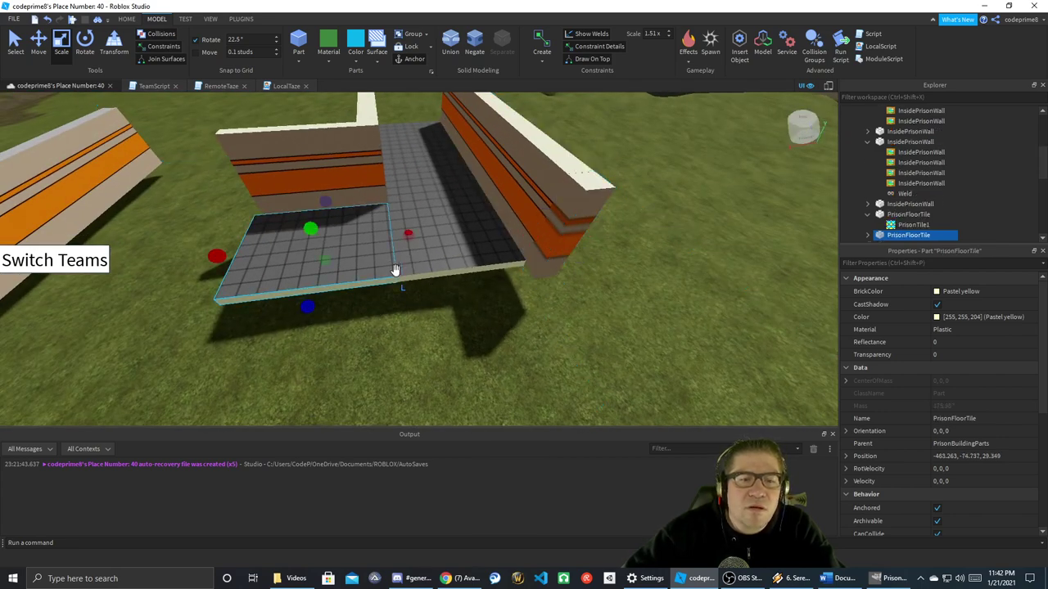
- Move the short wall block outward along the wall's direction, away from the end of the opposite wall
{"action": "right_click_drag", "start_coordinate": [578, 221], "coordinate": [578, 220]}
{"action": "left_click", "coordinate": [412, 190]}
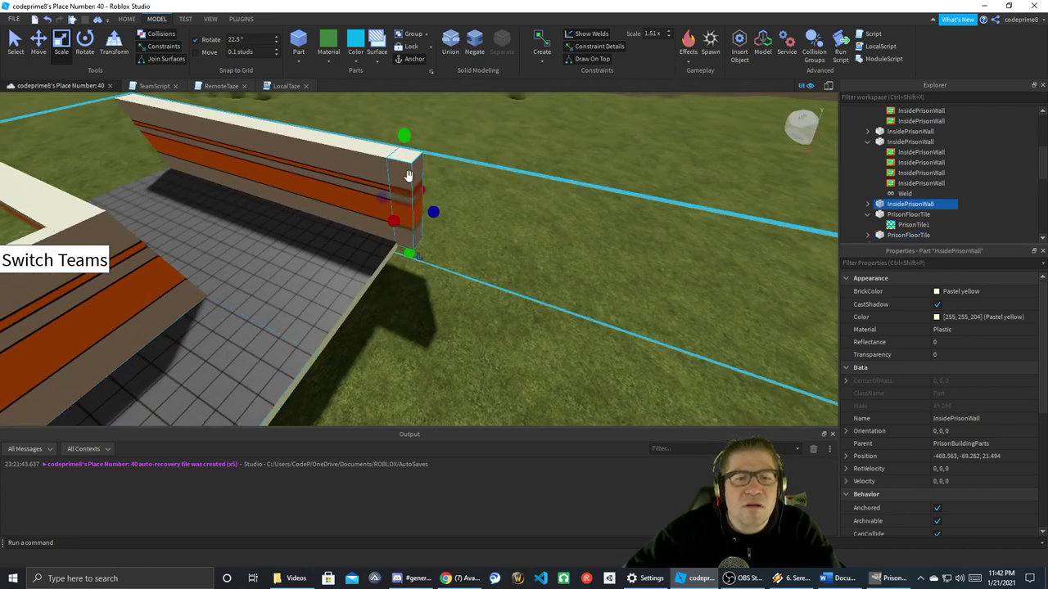
{"action": "left_click", "coordinate": [39, 42]}
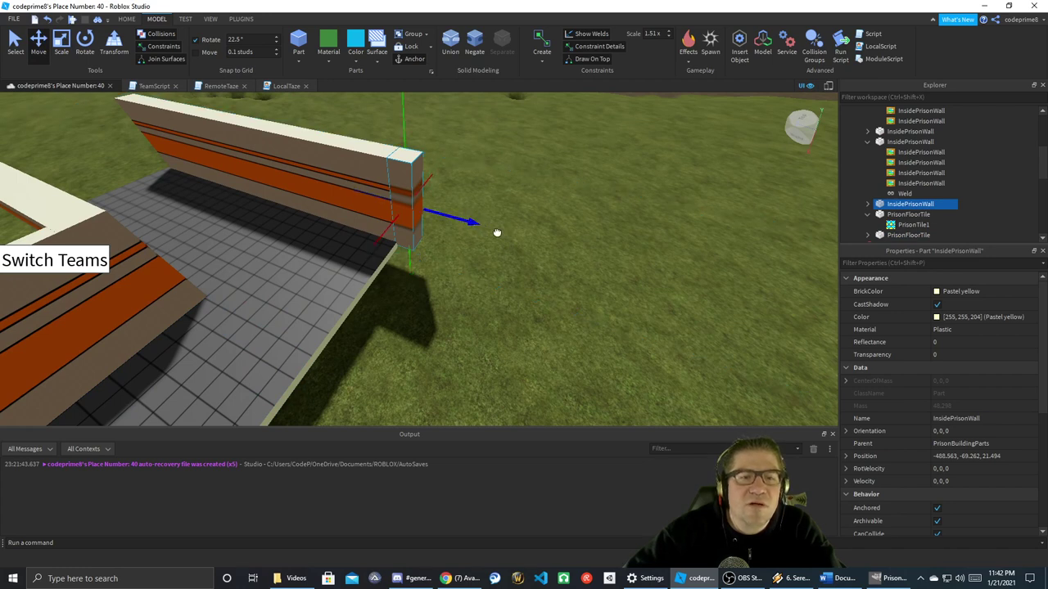
{"action": "left_click_drag", "start_coordinate": [352, 190], "coordinate": [391, 209]}
- Extend the end of the opposite wall slightly to meet the corridor floor's outer edge
{"action": "left_click", "coordinate": [384, 176]}
{"action": "right_click_drag", "start_coordinate": [398, 230], "coordinate": [369, 230]}
{"action": "scroll", "coordinate": [398, 230], "scroll_direction": "up", "scroll_amount": 5}
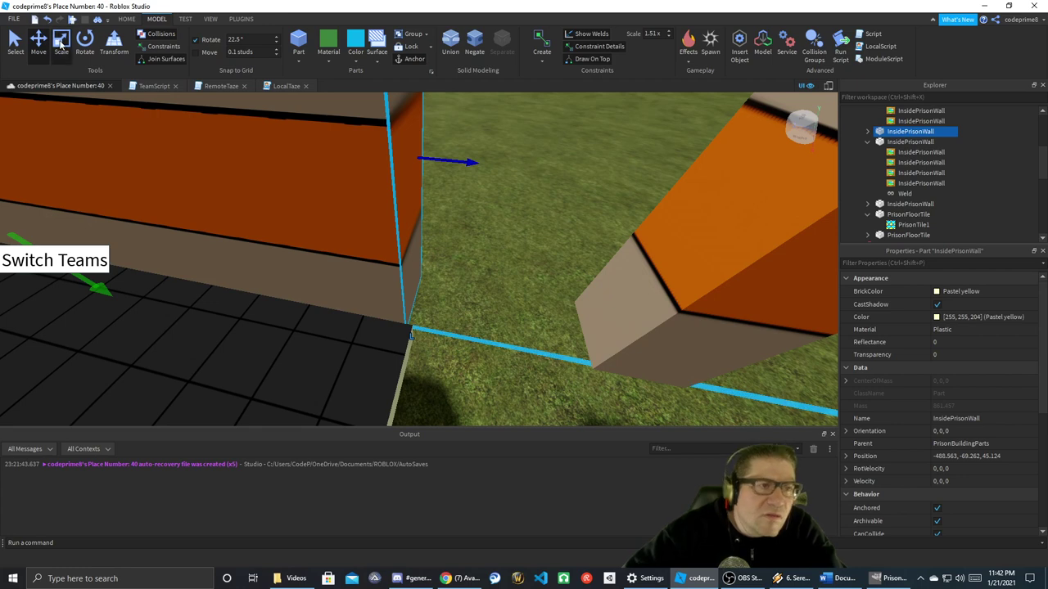
{"action": "left_click", "coordinate": [62, 45]}
{"action": "left_click_drag", "start_coordinate": [425, 159], "coordinate": [439, 164]}
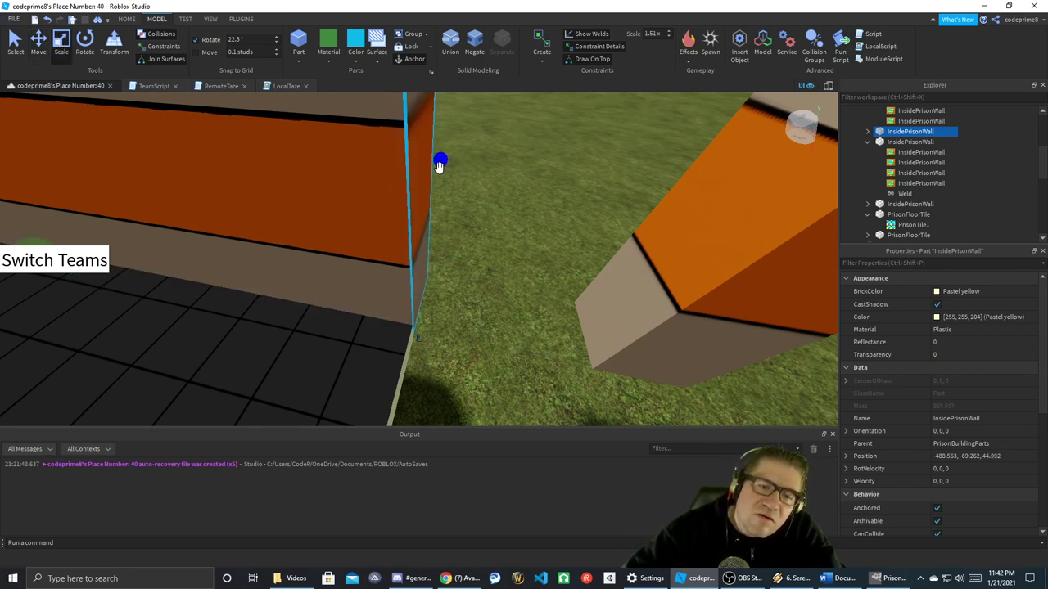
{"action": "scroll", "coordinate": [542, 213], "scroll_direction": "down", "scroll_amount": 2}
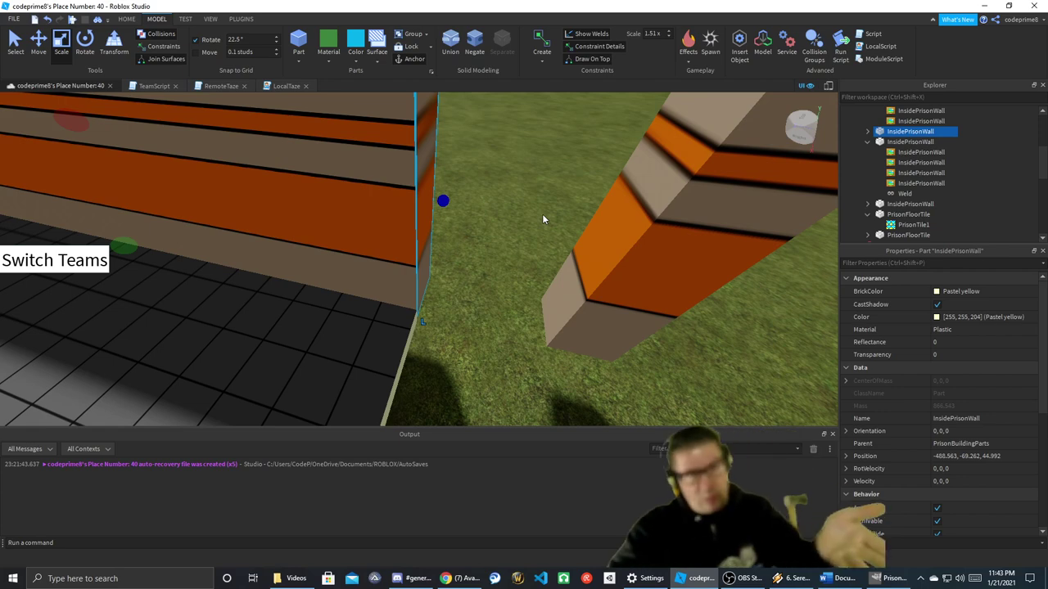
- Stretch the detached wall block back to the opposite wall's end and pull in its far side to wall thickness
{"action": "left_click", "coordinate": [636, 253]}
{"action": "key", "text": "f"}
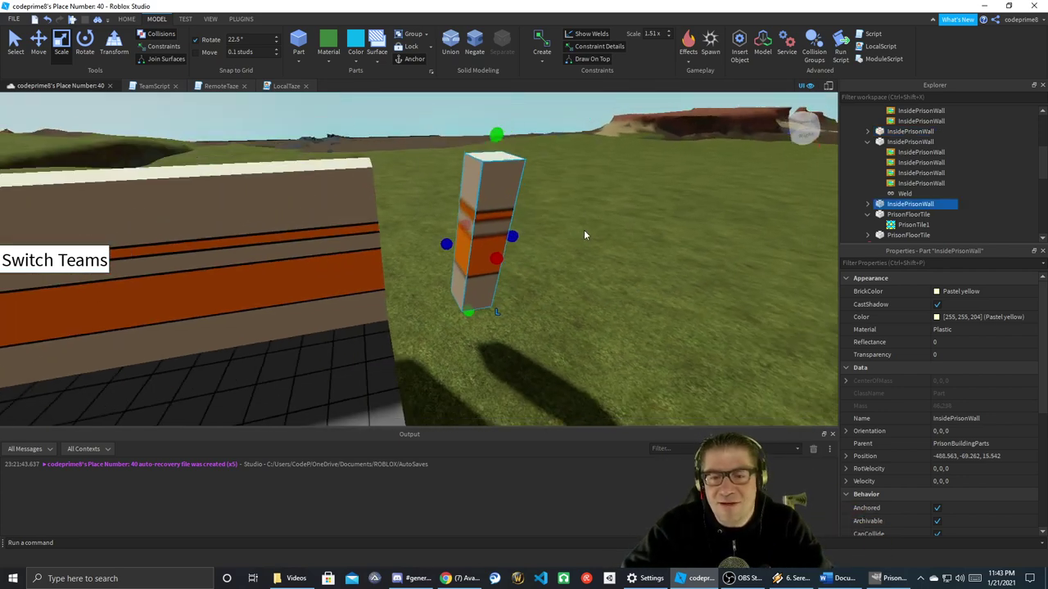
{"action": "right_click_drag", "start_coordinate": [584, 231], "coordinate": [586, 231]}
{"action": "key", "text": "alt+Tab"}
{"action": "key", "text": "alt+Tab"}
{"action": "key", "text": "alt+Tab"}
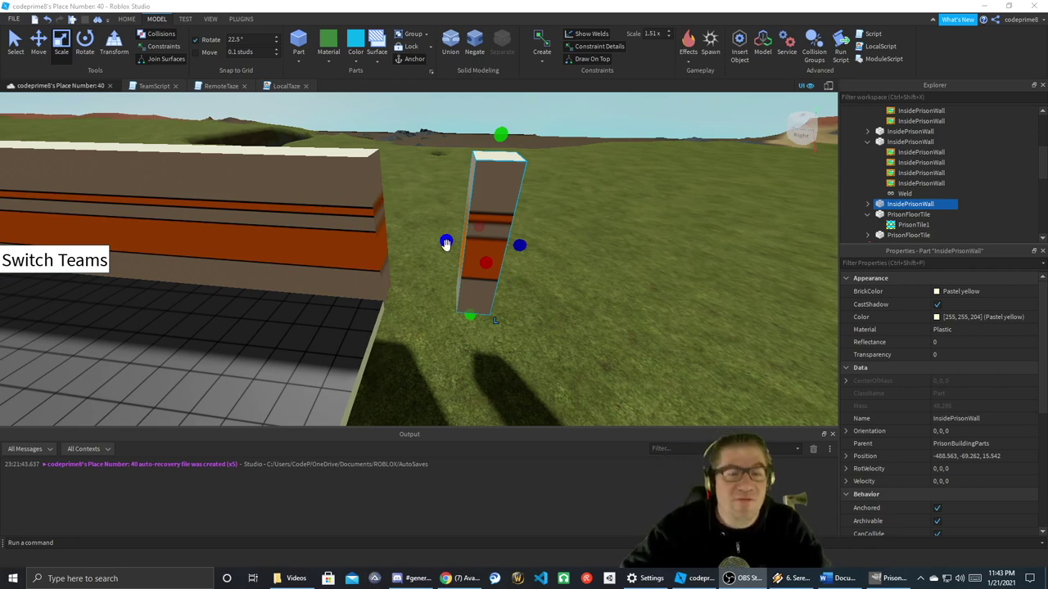
{"action": "left_click_drag", "start_coordinate": [445, 242], "coordinate": [344, 240]}
{"action": "left_click_drag", "start_coordinate": [519, 240], "coordinate": [409, 236]}
{"action": "right_click_drag", "start_coordinate": [409, 236], "coordinate": [409, 236]}
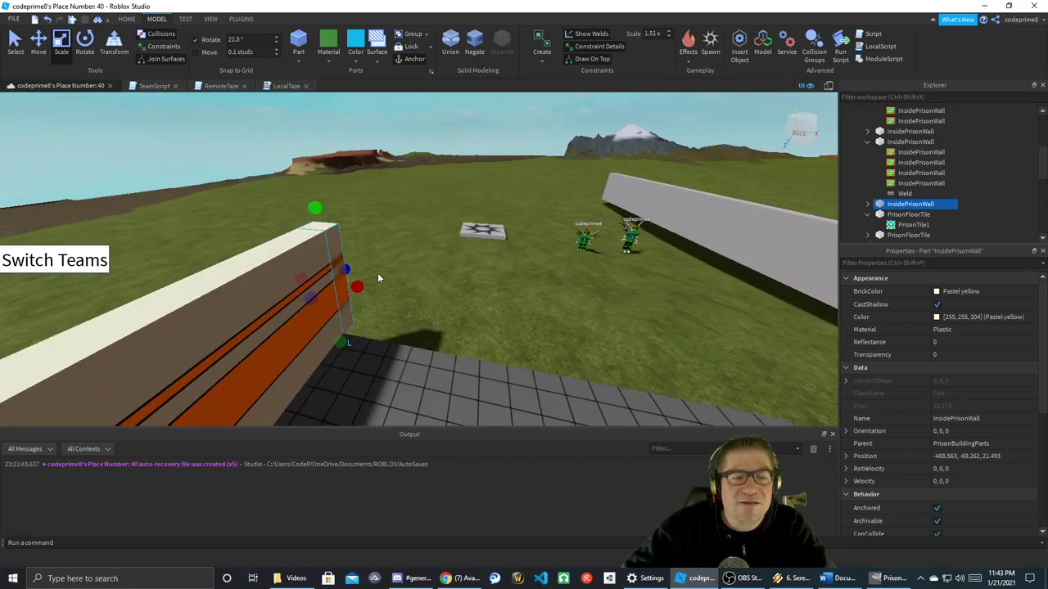
- Extend the wall block sideways along the floor's outer edge to the end of the side branch
{"action": "left_click_drag", "start_coordinate": [357, 285], "coordinate": [528, 283]}
{"action": "right_click_drag", "start_coordinate": [528, 283], "coordinate": [527, 280]}
{"action": "left_click_drag", "start_coordinate": [488, 302], "coordinate": [576, 300]}
{"action": "right_click_drag", "start_coordinate": [576, 300], "coordinate": [586, 325]}
{"action": "key", "text": "d"}
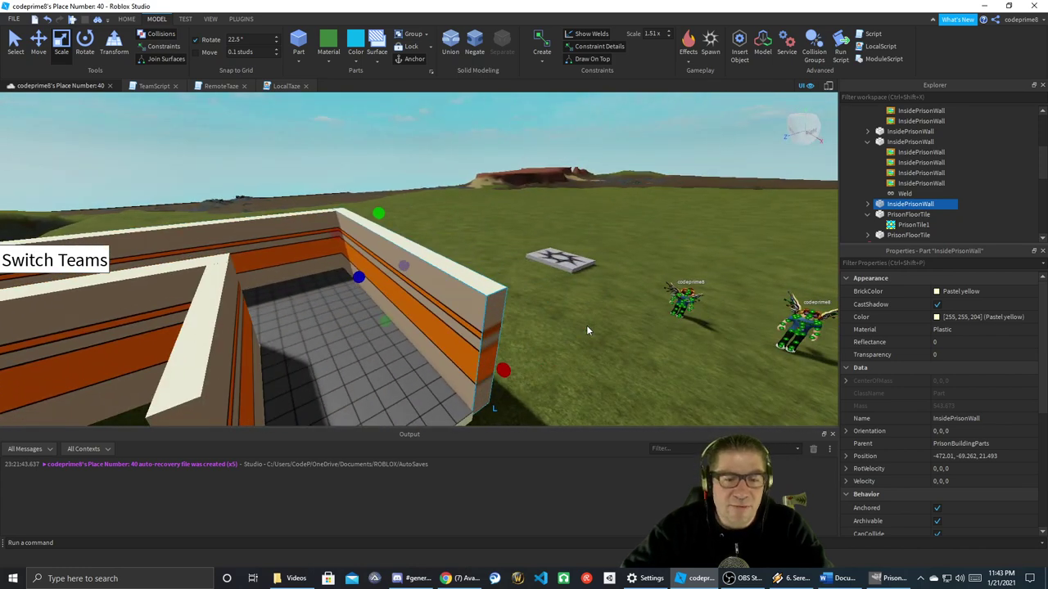
- Inspect the enclosed corridor from inside the side branch, looking toward the far corner
{"action": "key", "text": "w"}
{"action": "key", "text": "a"}
{"action": "right_click_drag", "start_coordinate": [587, 325], "coordinate": [586, 325]}
{"action": "key", "text": "s"}
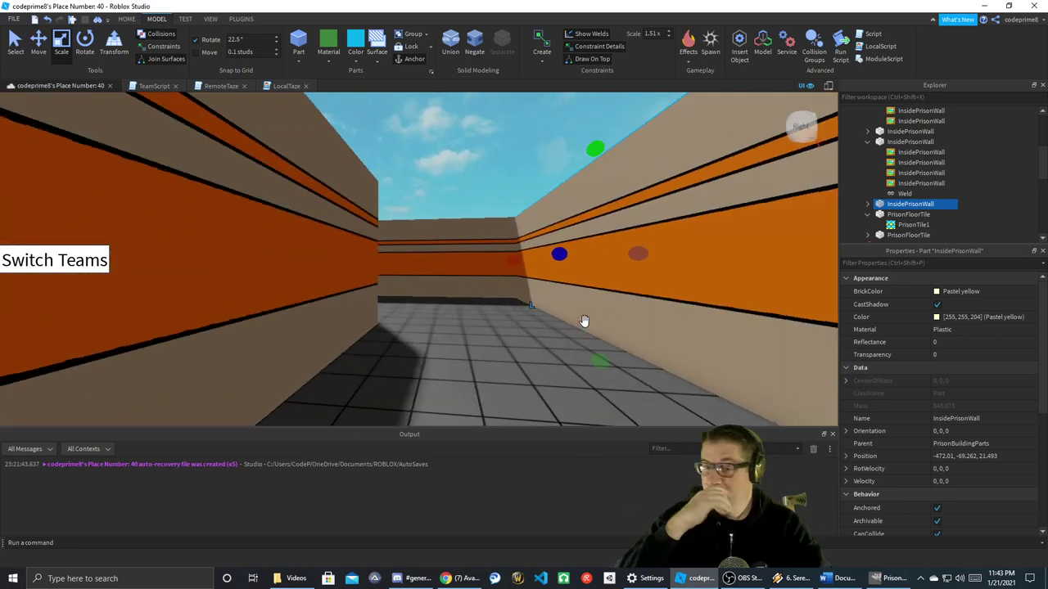
{"action": "right_click_drag", "start_coordinate": [584, 321], "coordinate": [597, 317]}
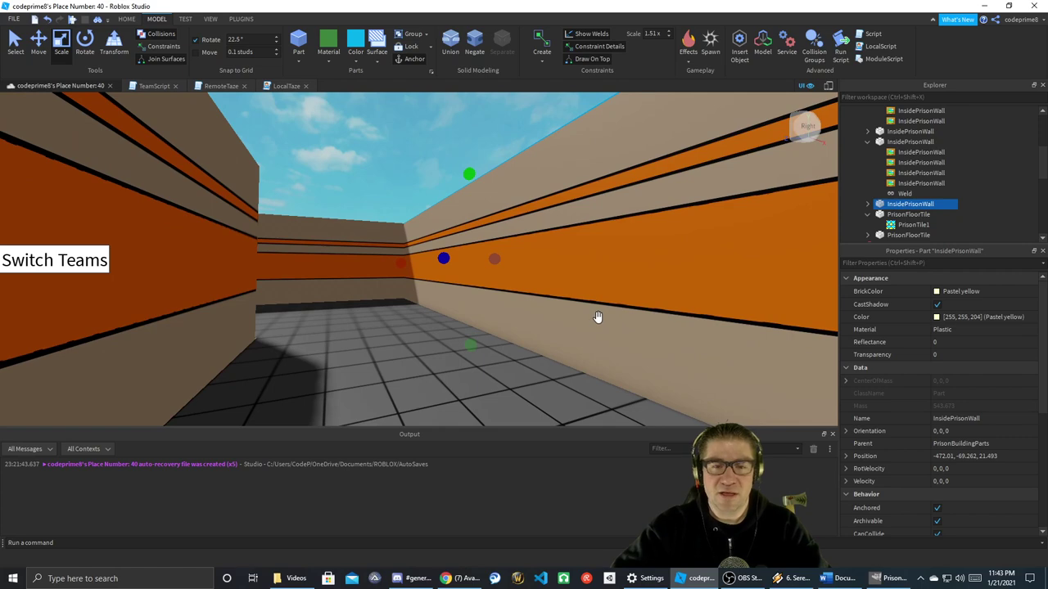
{"action": "key", "text": "alt+Tab"}
{"action": "key", "text": "alt+Tab"}
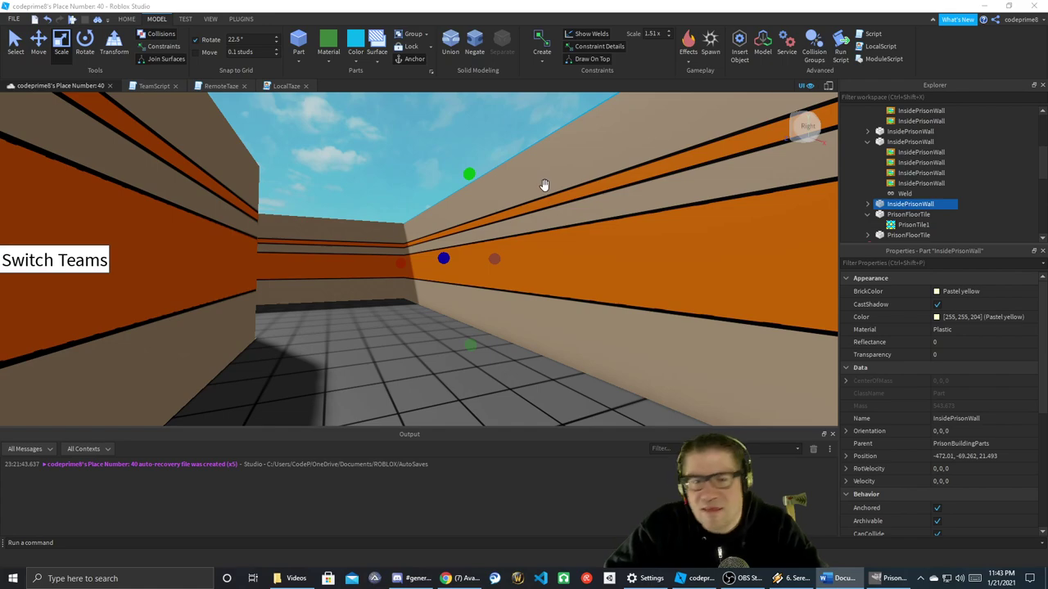
- Collapse the expanded wall and floor tile entries inside PrisonBuildingParts
{"action": "right_click_drag", "start_coordinate": [542, 197], "coordinate": [542, 197]}
{"action": "key", "text": "e"}
{"action": "key", "text": "w"}
{"action": "key", "text": "s"}
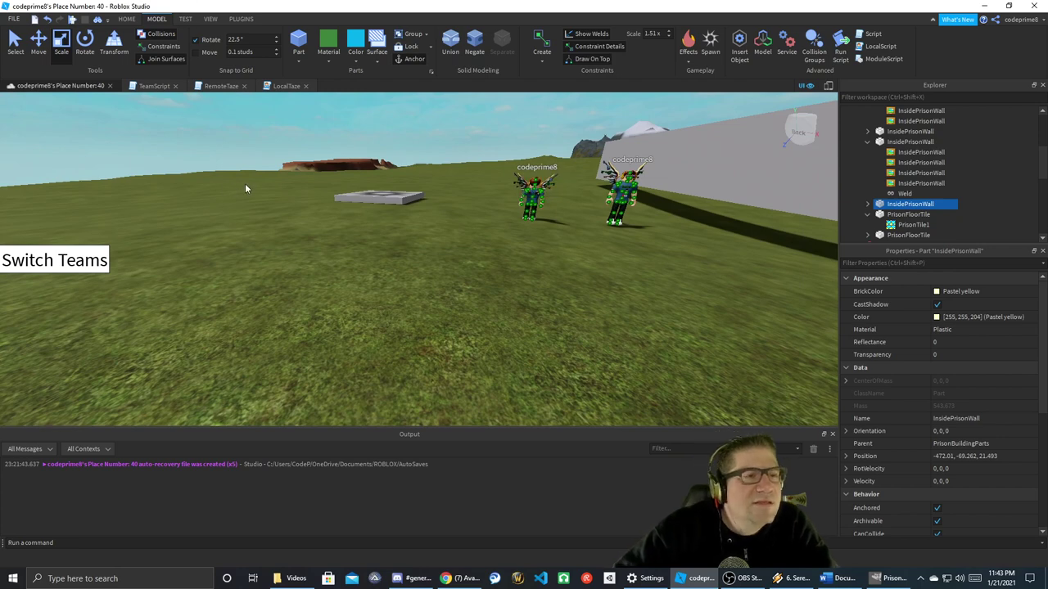
{"action": "right_click_drag", "start_coordinate": [303, 217], "coordinate": [303, 217]}
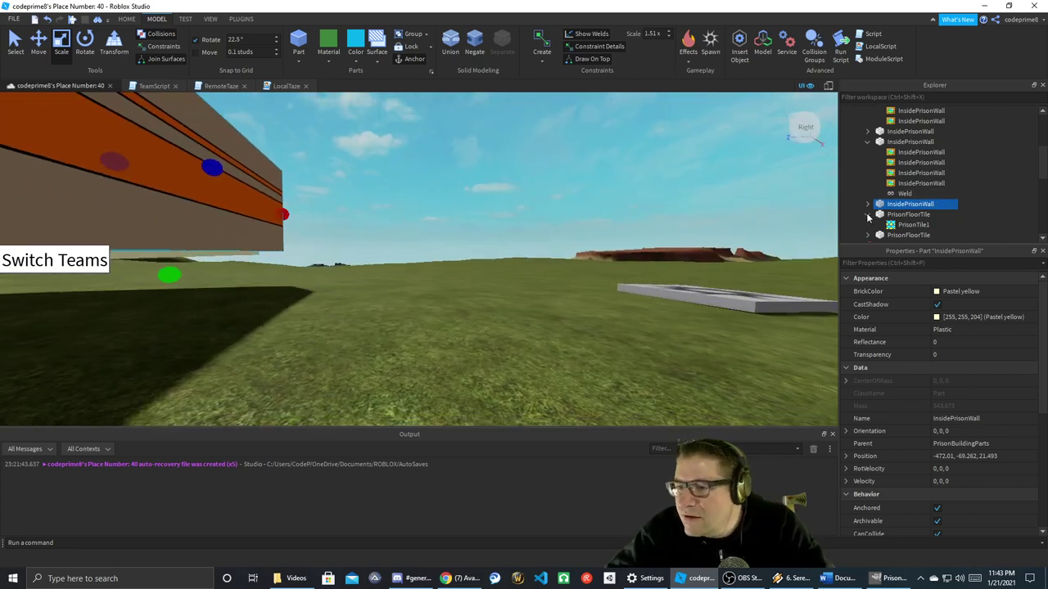
{"action": "right_click_drag", "start_coordinate": [601, 221], "coordinate": [601, 221]}
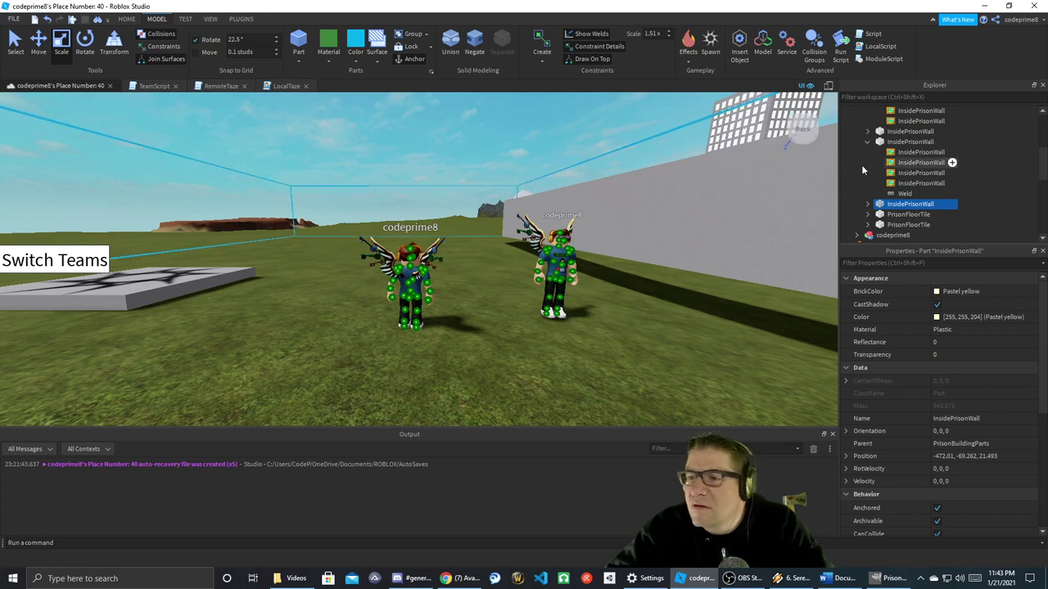
{"action": "scroll", "coordinate": [909, 146], "scroll_direction": "up", "scroll_amount": 2}
{"action": "left_click", "coordinate": [867, 206]}
{"action": "left_click", "coordinate": [868, 194]}
{"action": "scroll", "coordinate": [898, 146], "scroll_direction": "down", "scroll_amount": 1}
{"action": "scroll", "coordinate": [884, 158], "scroll_direction": "up", "scroll_amount": 1}
{"action": "left_click", "coordinate": [868, 193]}
{"action": "left_click", "coordinate": [868, 143]}
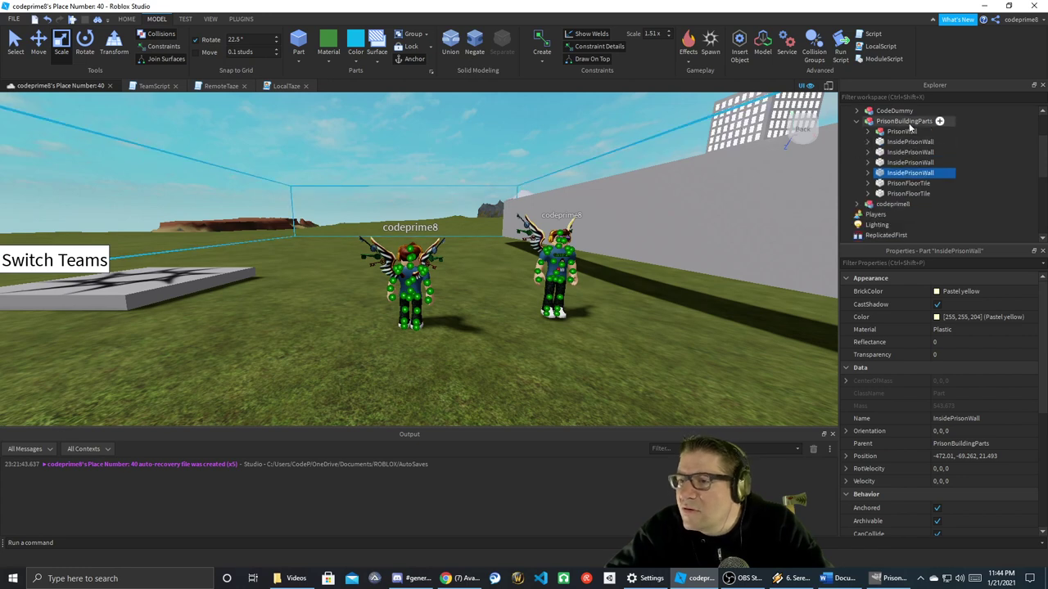
- Add a new model inside PrisonBuildingParts and name it Door1
{"action": "left_click", "coordinate": [909, 122]}
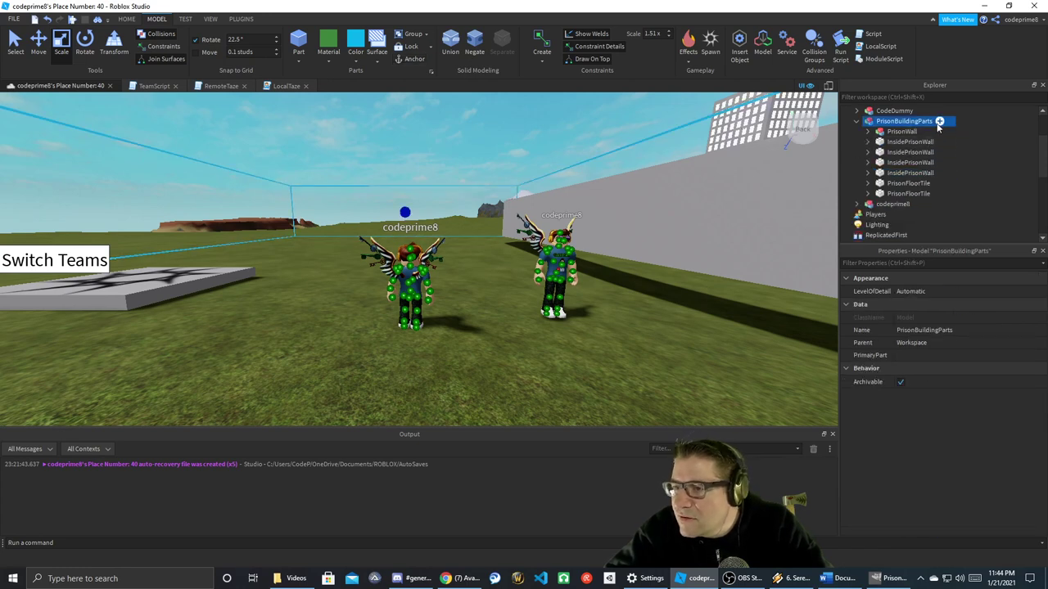
{"action": "left_click", "coordinate": [940, 121]}
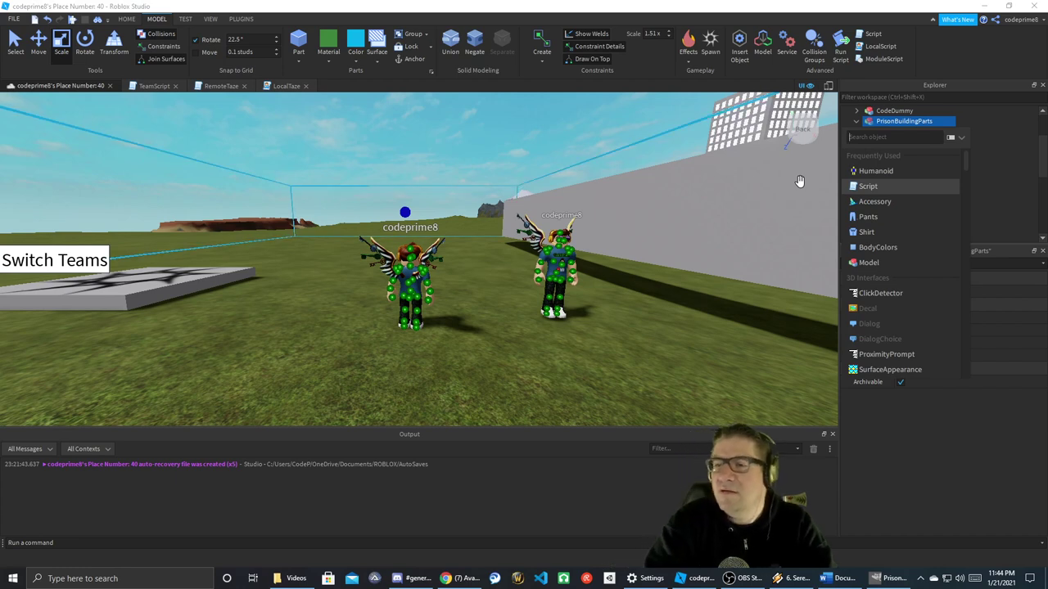
{"action": "type", "text": "Door"}
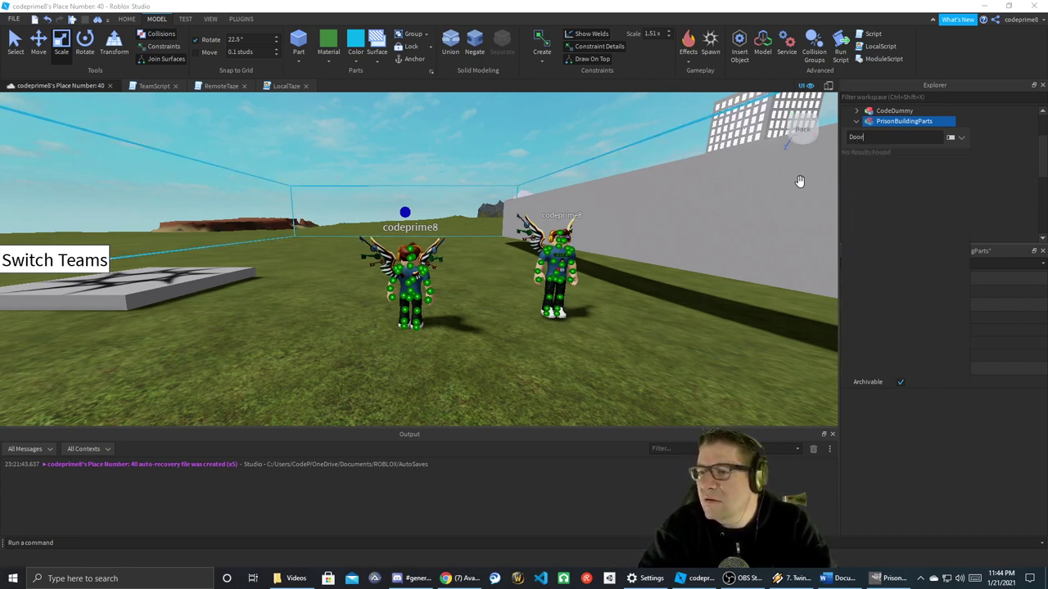
{"action": "key", "text": "BackSpace"}
{"action": "key", "text": "BackSpace"}
{"action": "key", "text": "BackSpace"}
{"action": "key", "text": "BackSpace"}
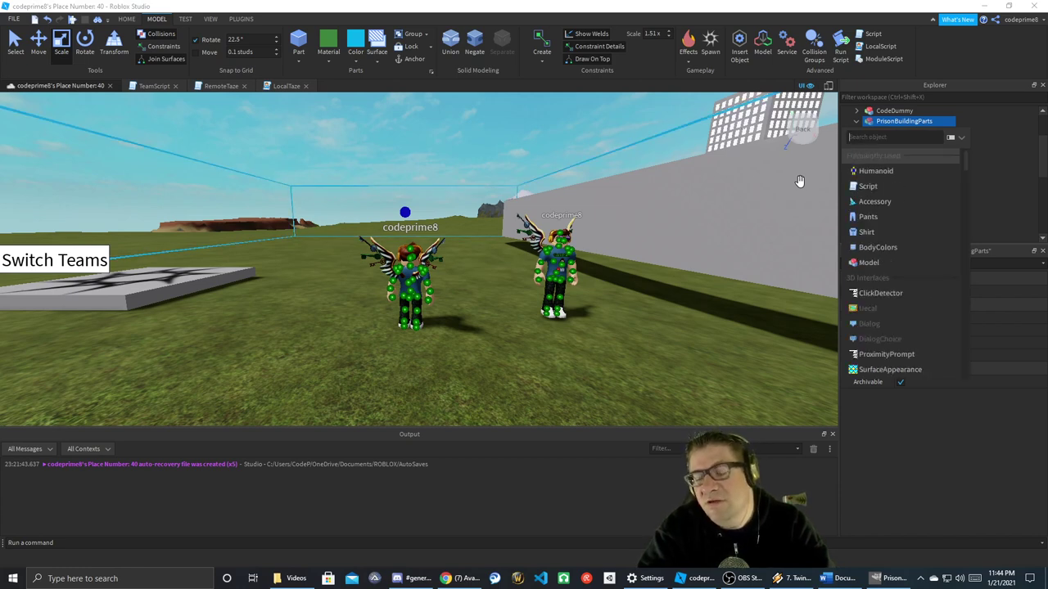
{"action": "type", "text": "mod"}
{"action": "key", "text": "ctrl+z"}
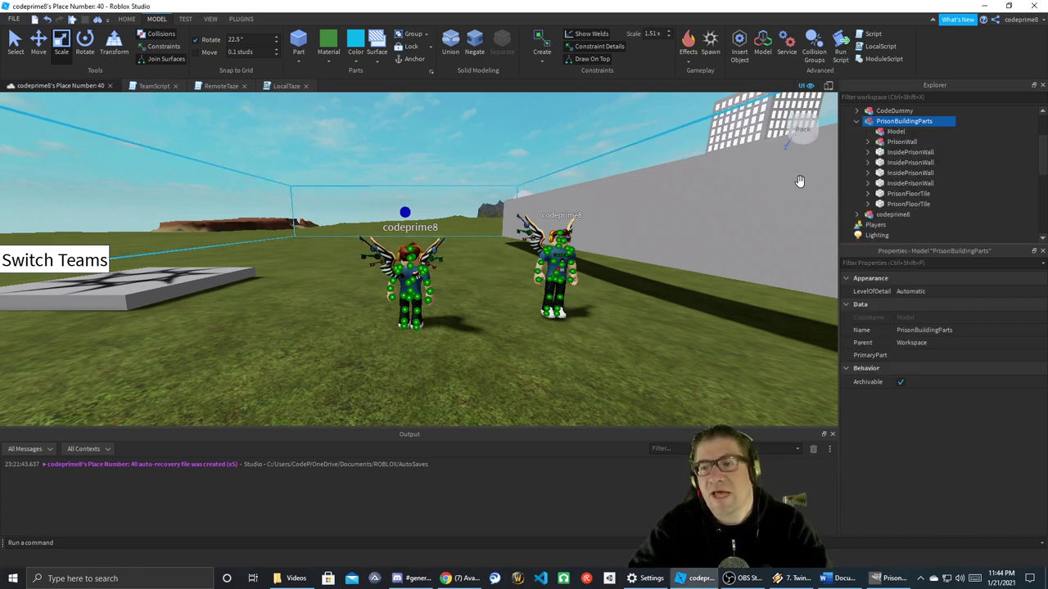
{"action": "double_click", "coordinate": [896, 131]}
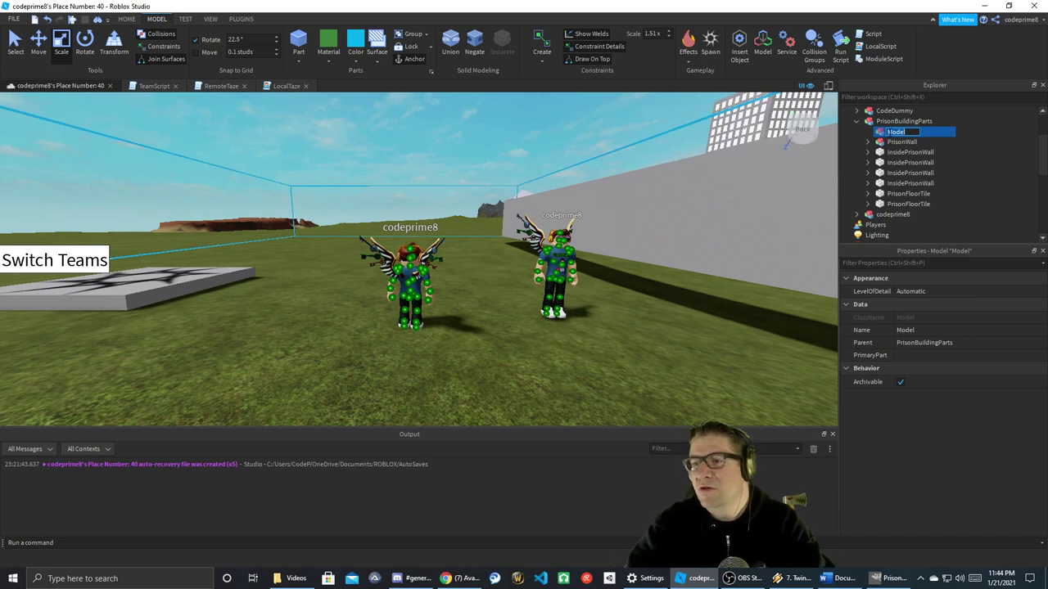
{"action": "type", "text": "Poor1"}
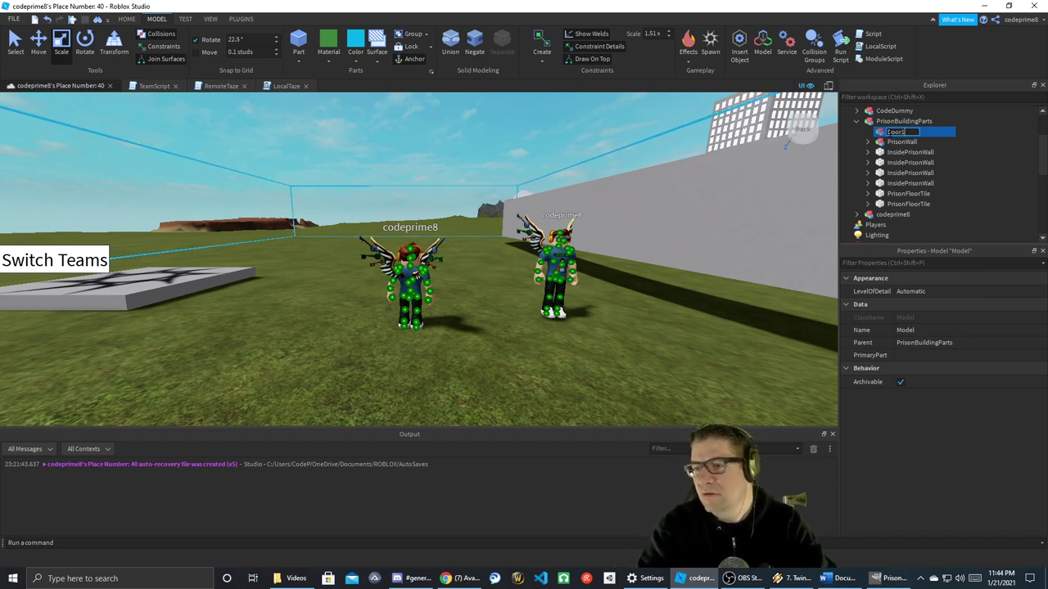
- Insert a block part into the Door1 model and locate it in the scene
{"action": "left_click", "coordinate": [911, 130]}
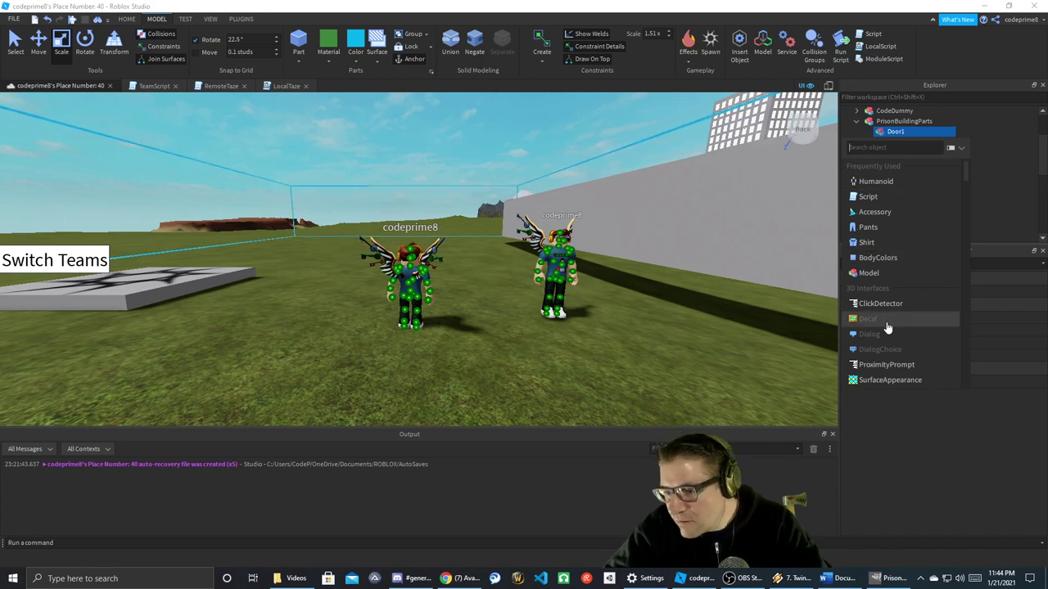
{"action": "type", "text": "par"}
{"action": "left_click", "coordinate": [867, 166]}
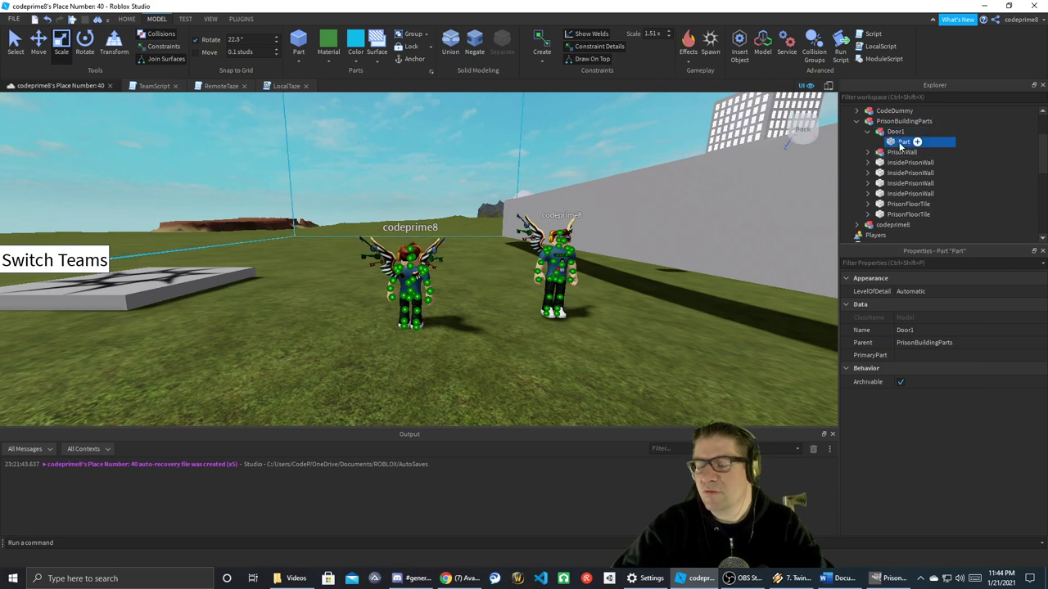
{"action": "key", "text": "f"}
{"action": "right_click_drag", "start_coordinate": [584, 280], "coordinate": [584, 281]}
{"action": "scroll", "coordinate": [584, 280], "scroll_direction": "down", "scroll_amount": 6}
{"action": "scroll", "coordinate": [583, 285], "scroll_direction": "down", "scroll_amount": 1}
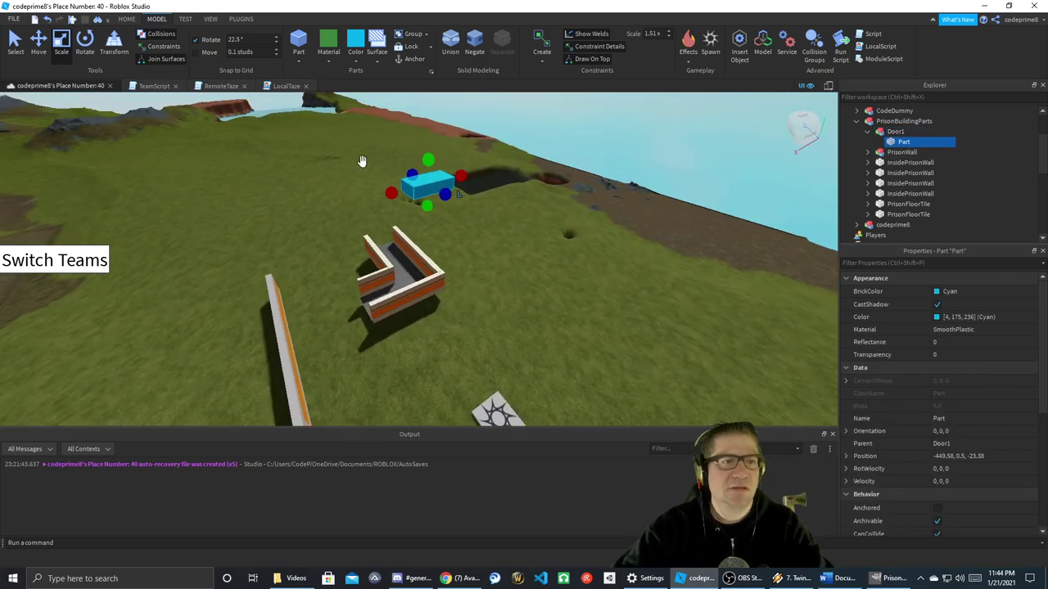
- Set the new part's material to Metal and its colour to Medium stone grey
{"action": "left_click", "coordinate": [330, 63]}
{"action": "left_click", "coordinate": [348, 134]}
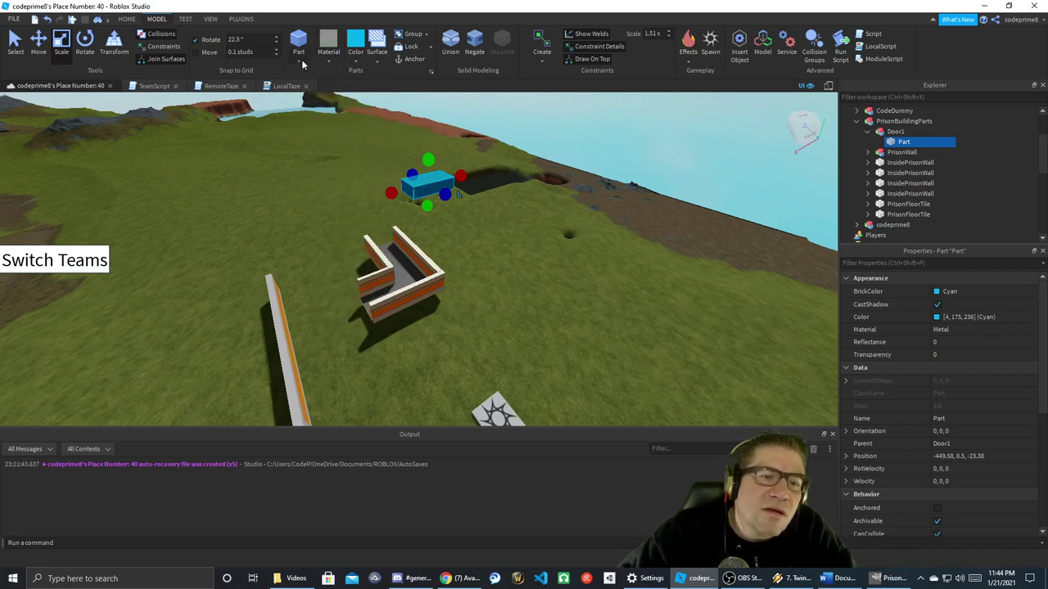
{"action": "left_click", "coordinate": [354, 64]}
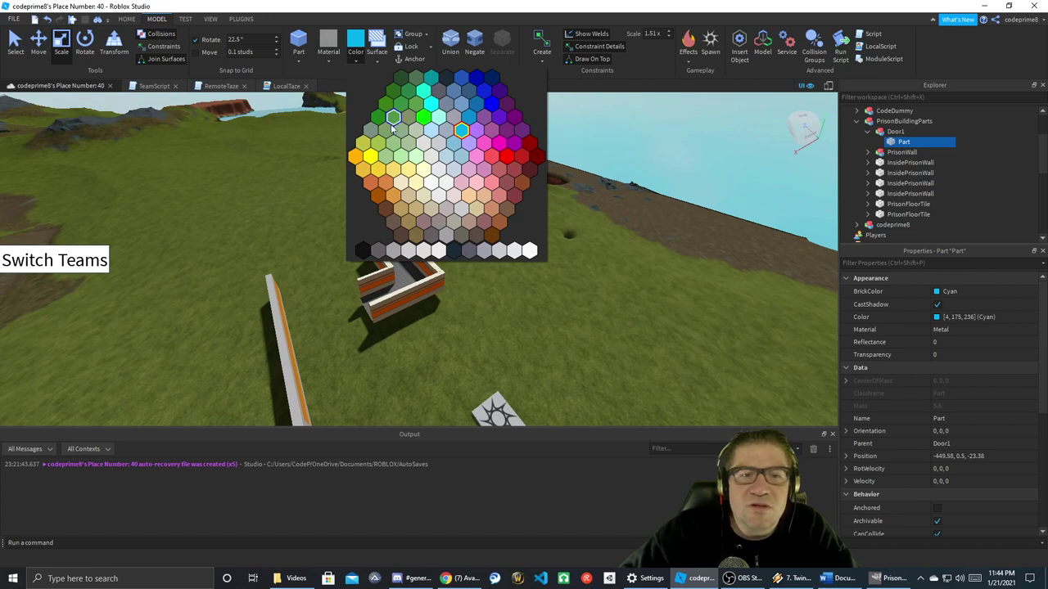
{"action": "left_click", "coordinate": [447, 237]}
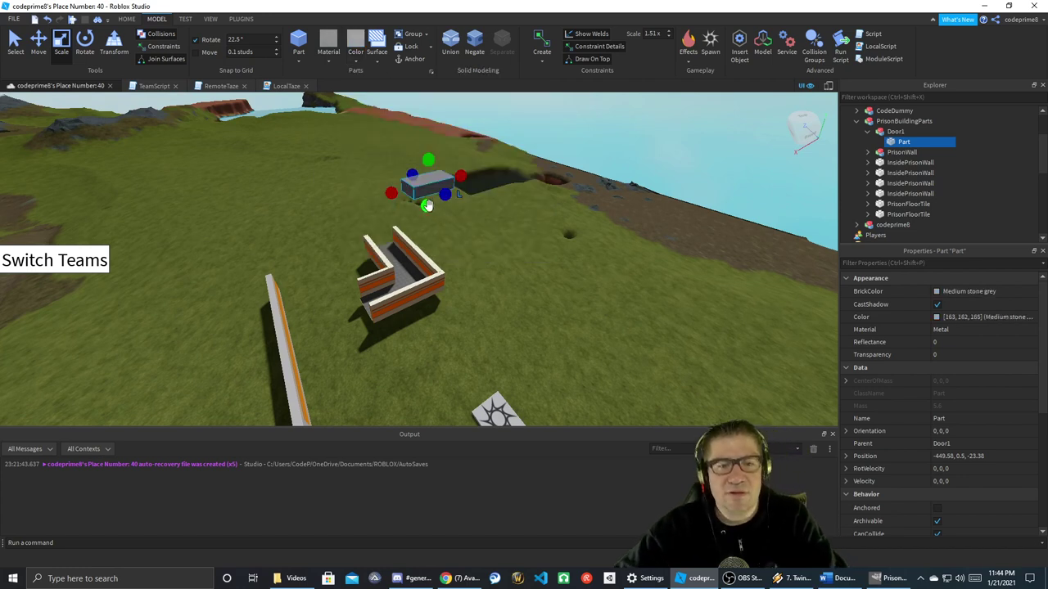
- Lower the grey part toward the terrain to a height of about -65.2
{"action": "left_click", "coordinate": [39, 42]}
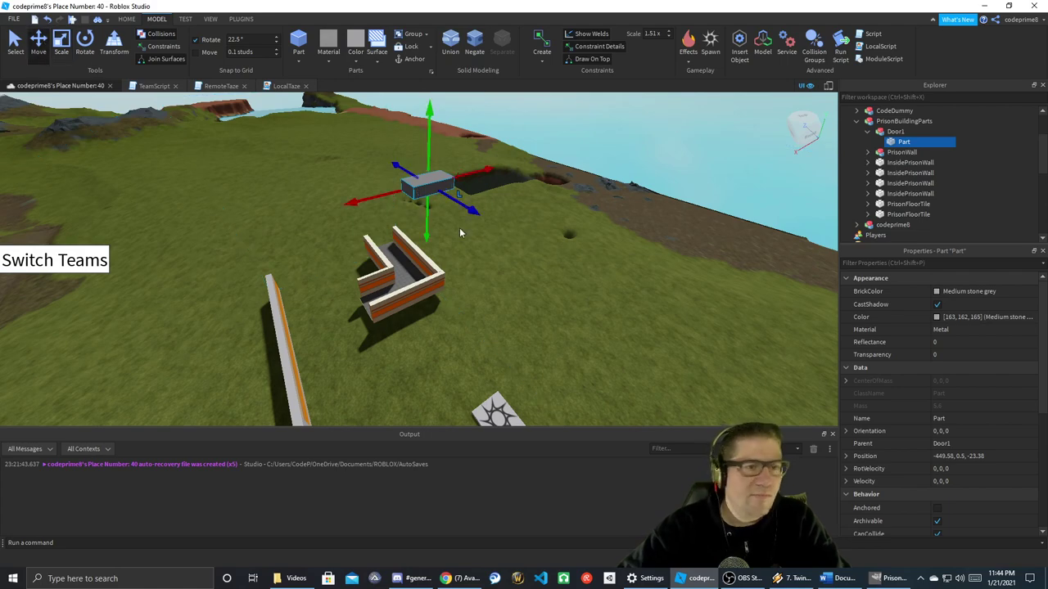
{"action": "left_click_drag", "start_coordinate": [430, 131], "coordinate": [442, 363]}
{"action": "right_click_drag", "start_coordinate": [478, 319], "coordinate": [479, 332]}
{"action": "key", "text": "w"}
{"action": "key", "text": "w"}
{"action": "key", "text": "s"}
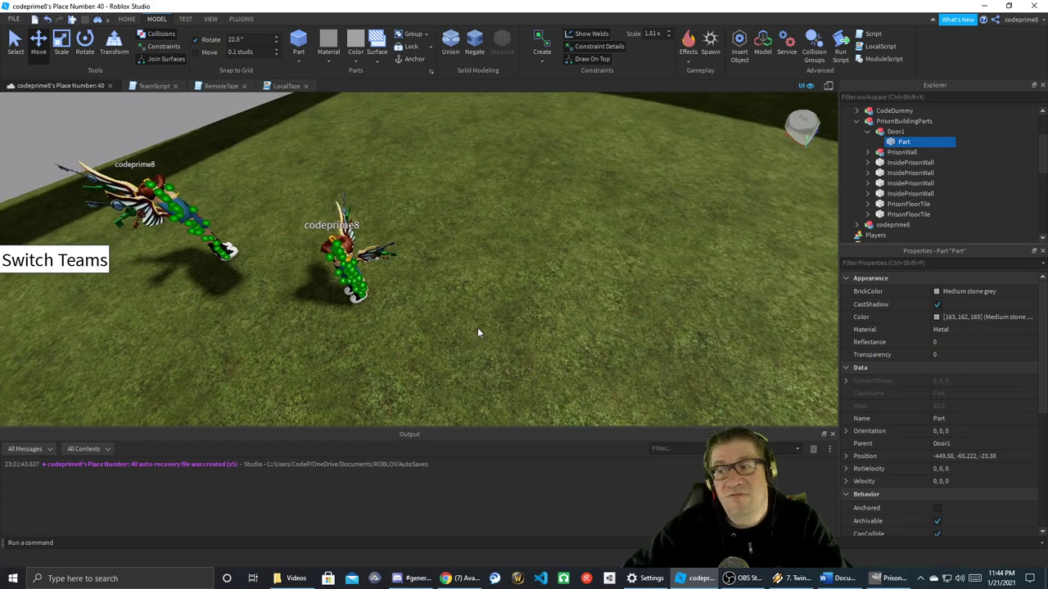
{"action": "key", "text": "s"}
{"action": "right_click_drag", "start_coordinate": [479, 332], "coordinate": [479, 331]}
{"action": "key", "text": "d"}
{"action": "key", "text": "s"}
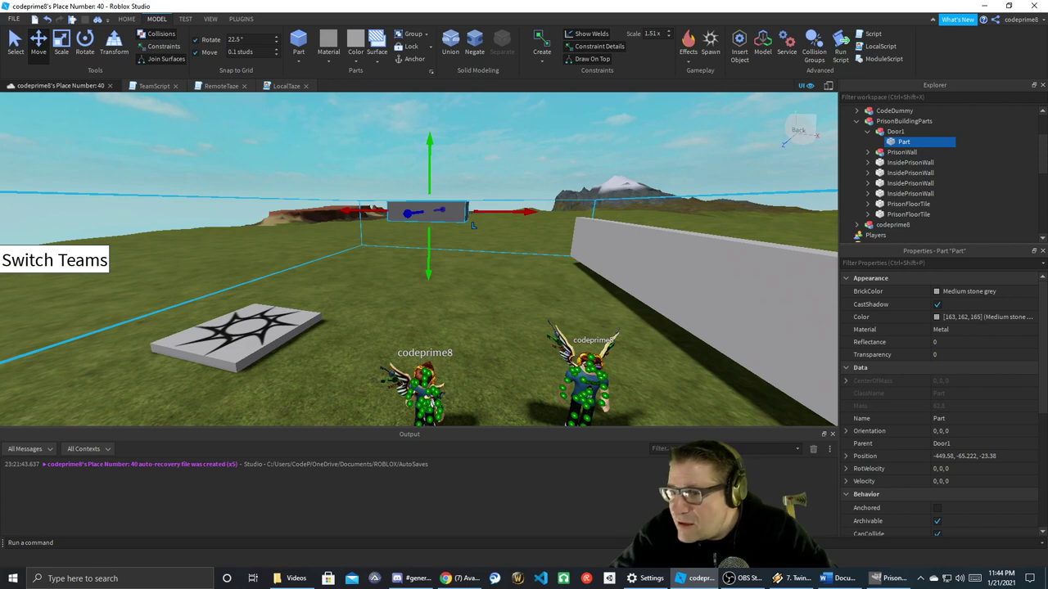
- Set the part's position to the whole-number coordinates -449, -65, -23
{"action": "left_click", "coordinate": [947, 456]}
{"action": "key", "text": "End"}
{"action": "key", "text": "BackSpace"}
{"action": "key", "text": "BackSpace"}
{"action": "key", "text": "BackSpace"}
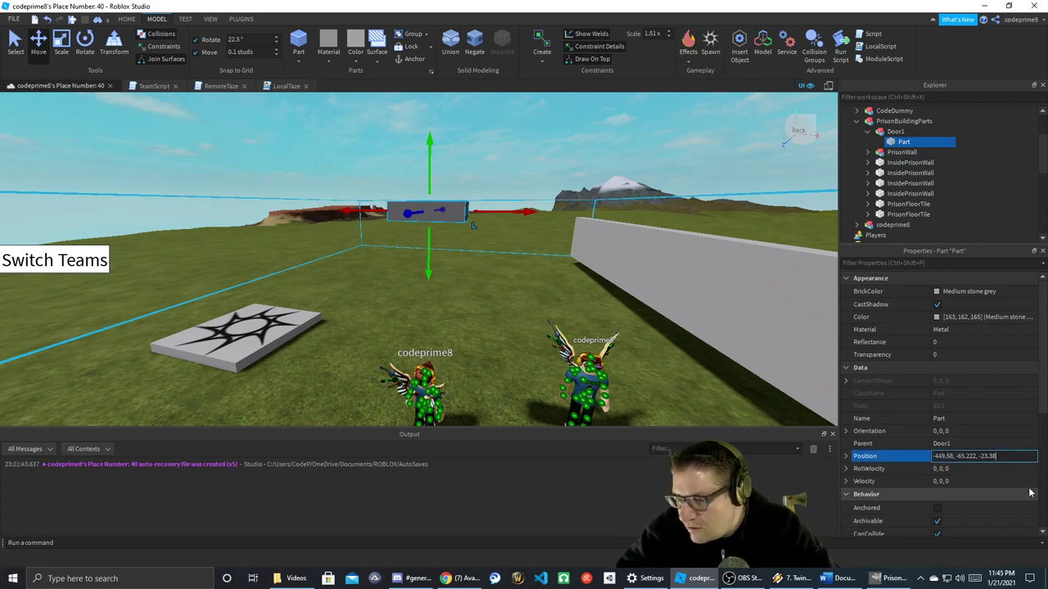
{"action": "key", "text": "Left"}
{"action": "key", "text": "Left"}
{"action": "key", "text": "Left"}
{"action": "key", "text": "Left"}
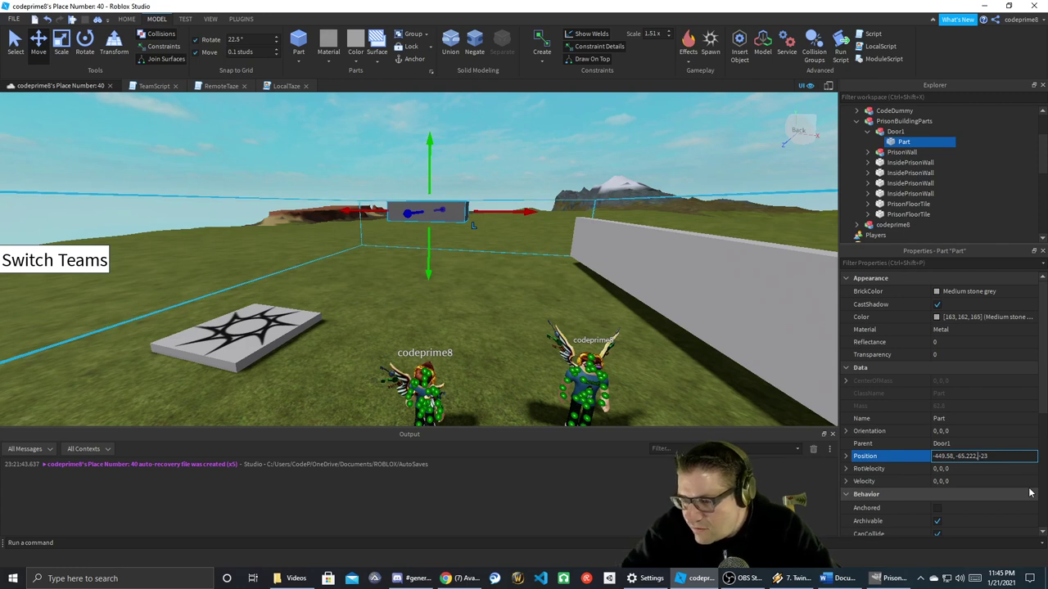
{"action": "key", "text": "Left"}
{"action": "key", "text": "BackSpace"}
{"action": "key", "text": "BackSpace"}
{"action": "key", "text": "BackSpace"}
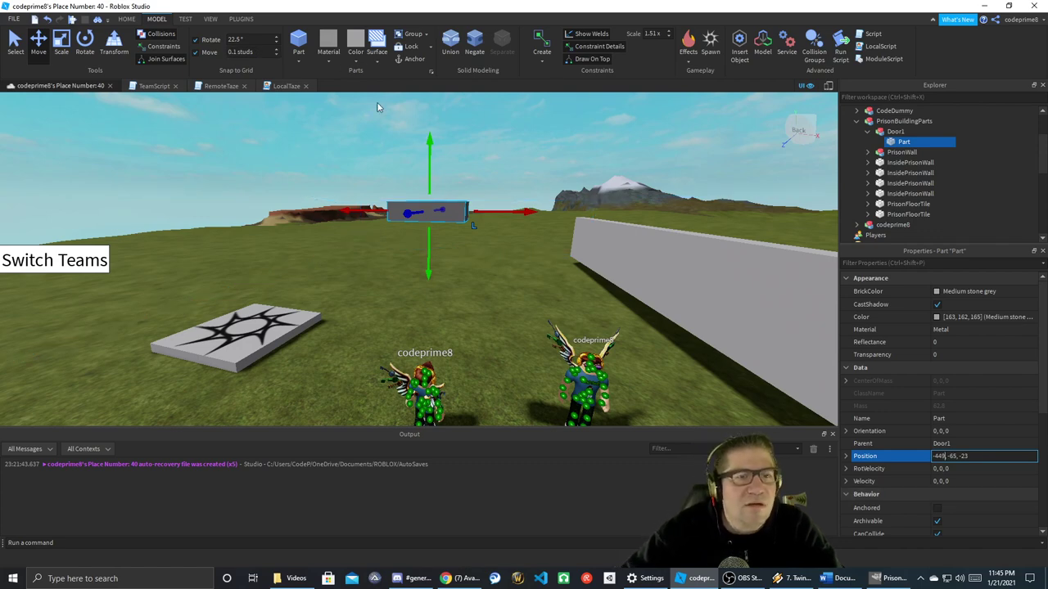
{"action": "key", "text": "Return"}
- Lower the part to the grass at a height of about -80.6 and slide it away from the character to Z -28
{"action": "key", "text": "f"}
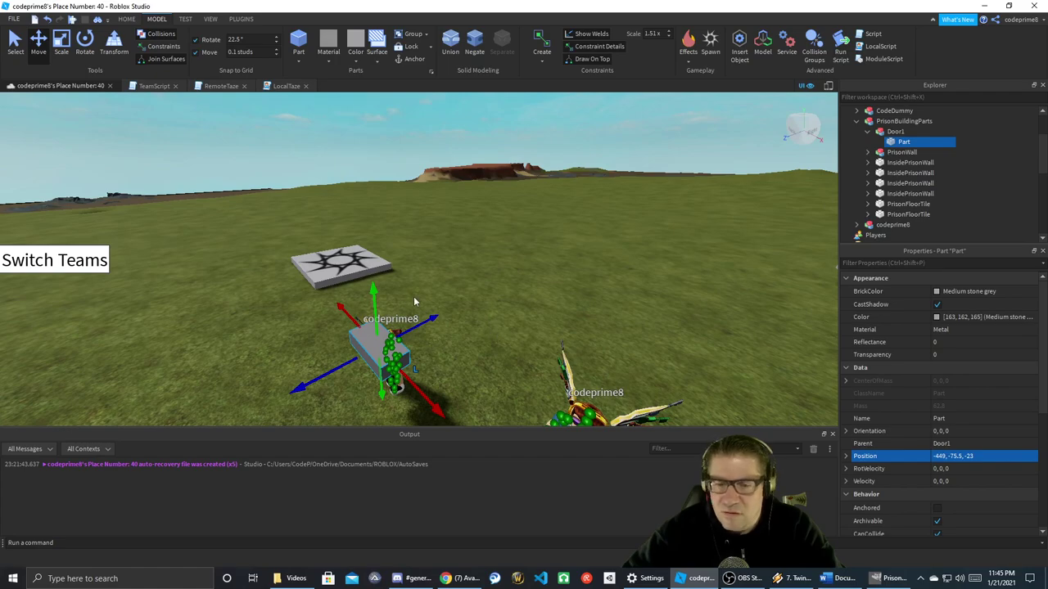
{"action": "left_click_drag", "start_coordinate": [375, 292], "coordinate": [378, 355]}
{"action": "right_click_drag", "start_coordinate": [505, 383], "coordinate": [505, 383]}
{"action": "key", "text": "w"}
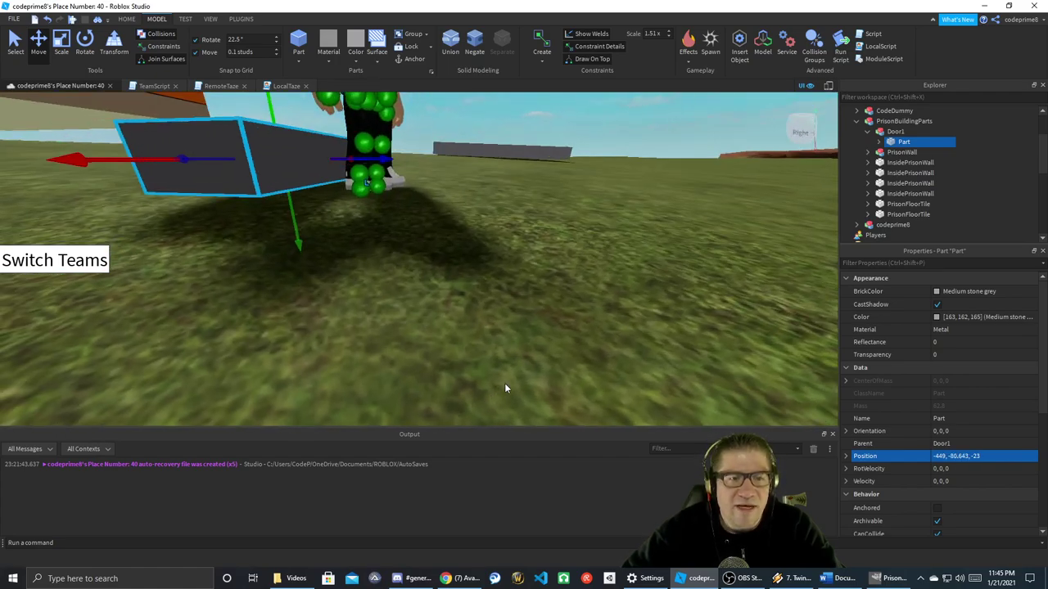
{"action": "key", "text": "e"}
{"action": "key", "text": "s"}
{"action": "left_click_drag", "start_coordinate": [418, 324], "coordinate": [599, 347]}
{"action": "right_click_drag", "start_coordinate": [598, 347], "coordinate": [598, 347]}
{"action": "key", "text": "s"}
{"action": "right_click_drag", "start_coordinate": [583, 265], "coordinate": [583, 266]}
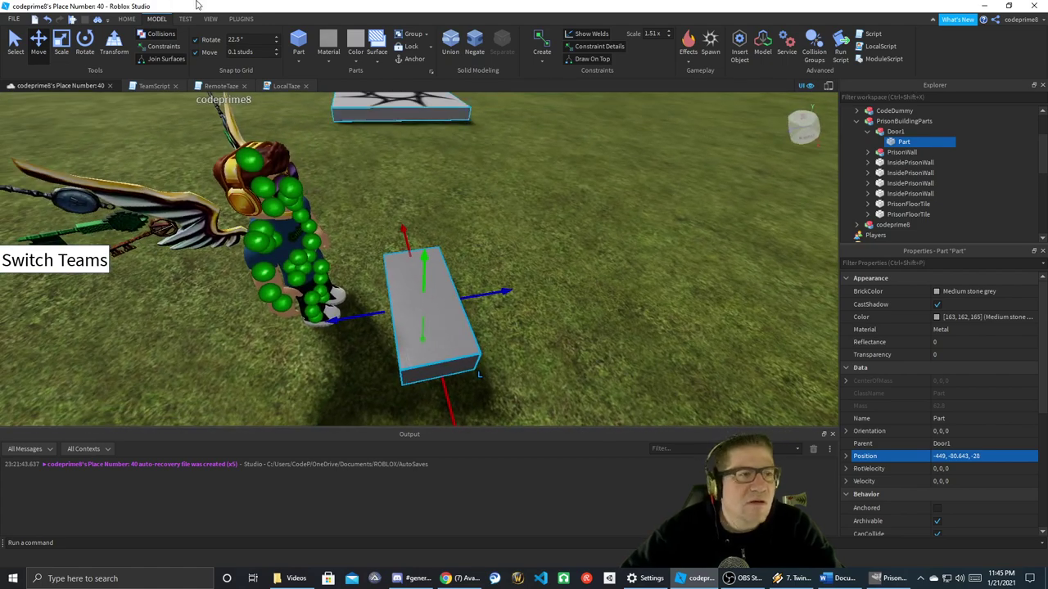
- Resize the flat block into a thin, upright door slab taller than the nearby characters, with its base at the ground
{"action": "left_click", "coordinate": [62, 43]}
{"action": "left_click_drag", "start_coordinate": [474, 299], "coordinate": [378, 189]}
{"action": "right_click_drag", "start_coordinate": [379, 188], "coordinate": [378, 188]}
{"action": "left_click_drag", "start_coordinate": [282, 253], "coordinate": [266, 170]}
{"action": "left_click_drag", "start_coordinate": [235, 288], "coordinate": [214, 285]}
{"action": "right_click_drag", "start_coordinate": [285, 287], "coordinate": [285, 286]}
{"action": "key", "text": "a"}
{"action": "left_click_drag", "start_coordinate": [276, 244], "coordinate": [278, 262]}
{"action": "right_click_drag", "start_coordinate": [281, 311], "coordinate": [281, 313]}
{"action": "key", "text": "w"}
{"action": "key", "text": "a"}
{"action": "right_click_drag", "start_coordinate": [412, 283], "coordinate": [412, 283]}
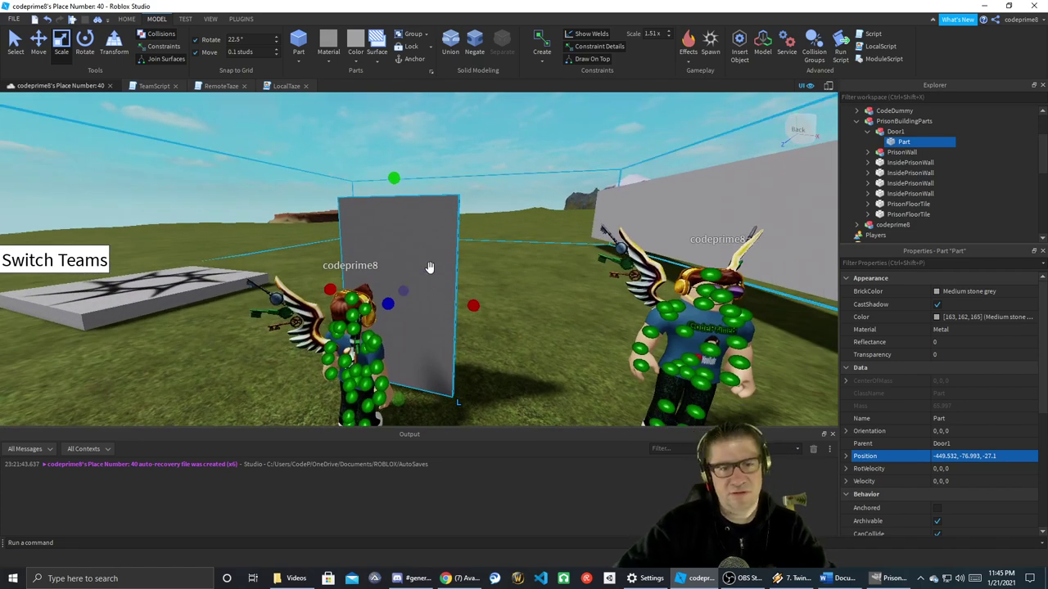
- Lighten the door slab's colour, trying Mid gray and settling on Quill grey
{"action": "left_click", "coordinate": [355, 57]}
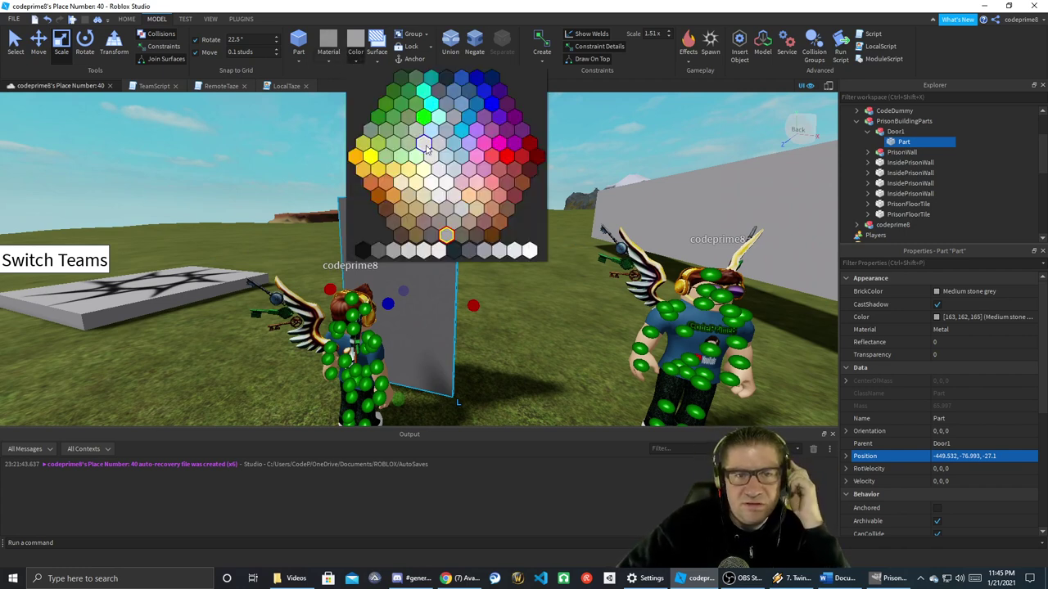
{"action": "left_click", "coordinate": [401, 252]}
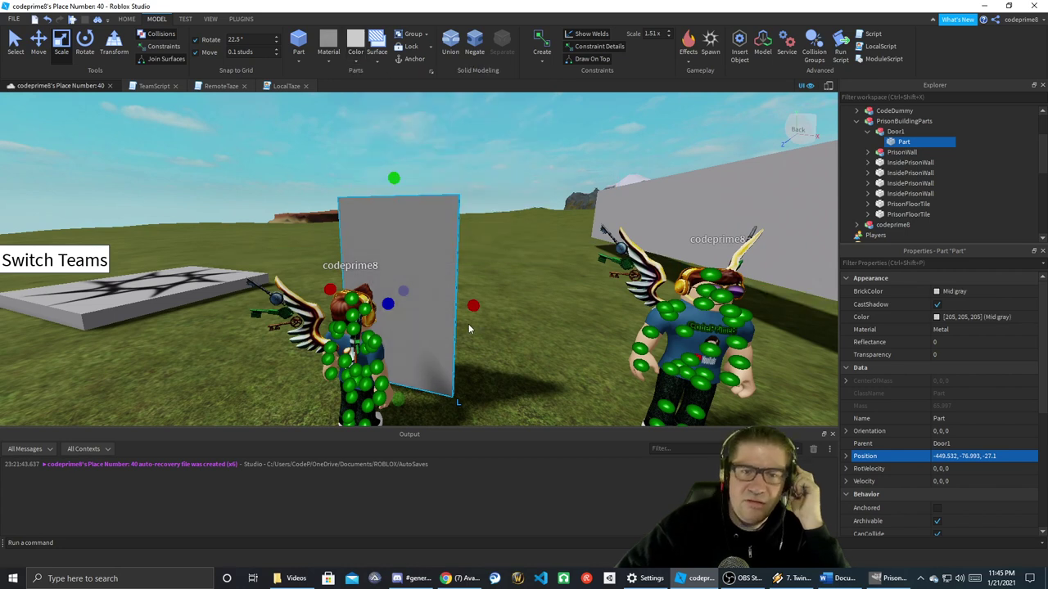
{"action": "left_click", "coordinate": [357, 58]}
{"action": "left_click", "coordinate": [426, 253]}
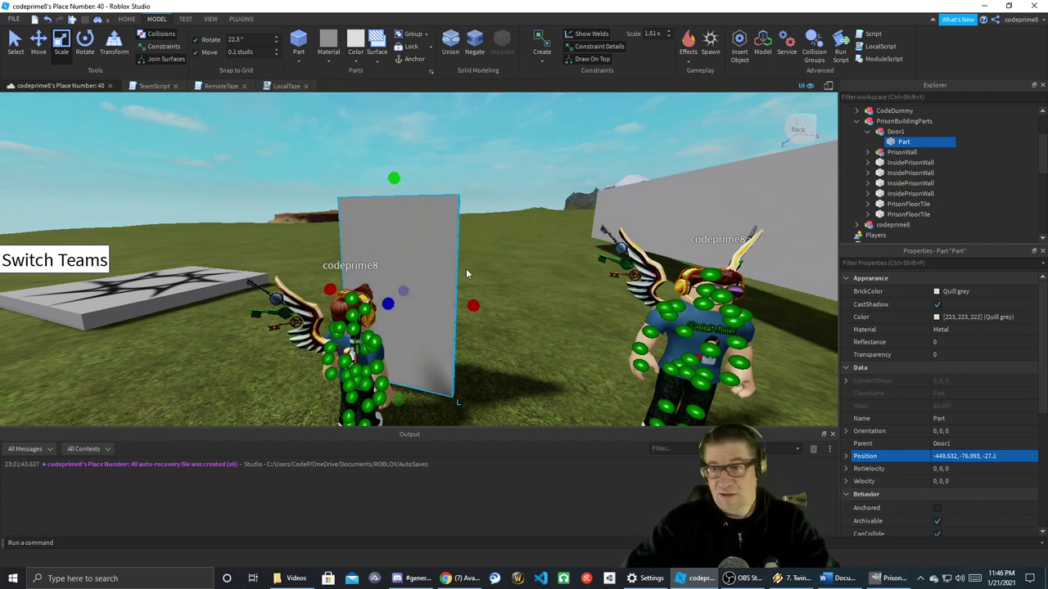
- Rename the door slab part inside Door1 as MainDoor
{"action": "left_click", "coordinate": [899, 144]}
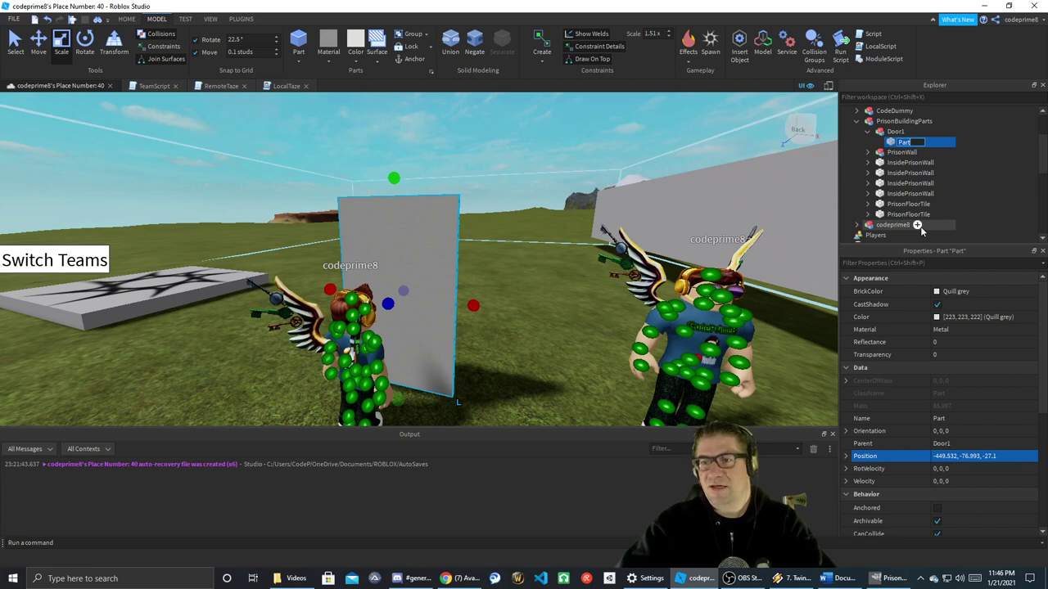
{"action": "type", "text": "MainDoor"}
{"action": "key", "text": "Return"}
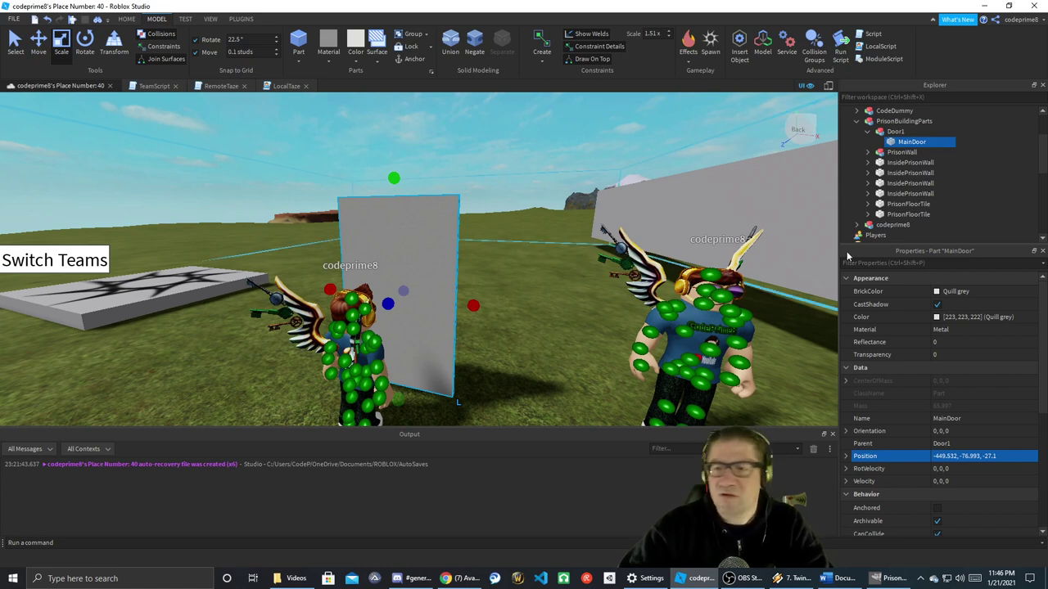
{"action": "key", "text": "ctrl+d"}
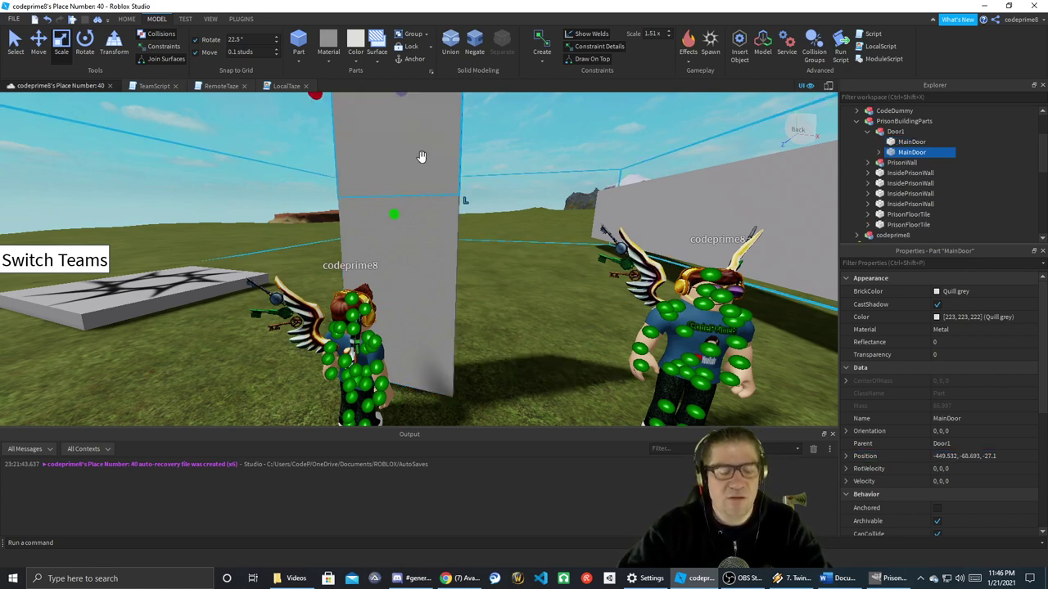
{"action": "key", "text": "Delete"}
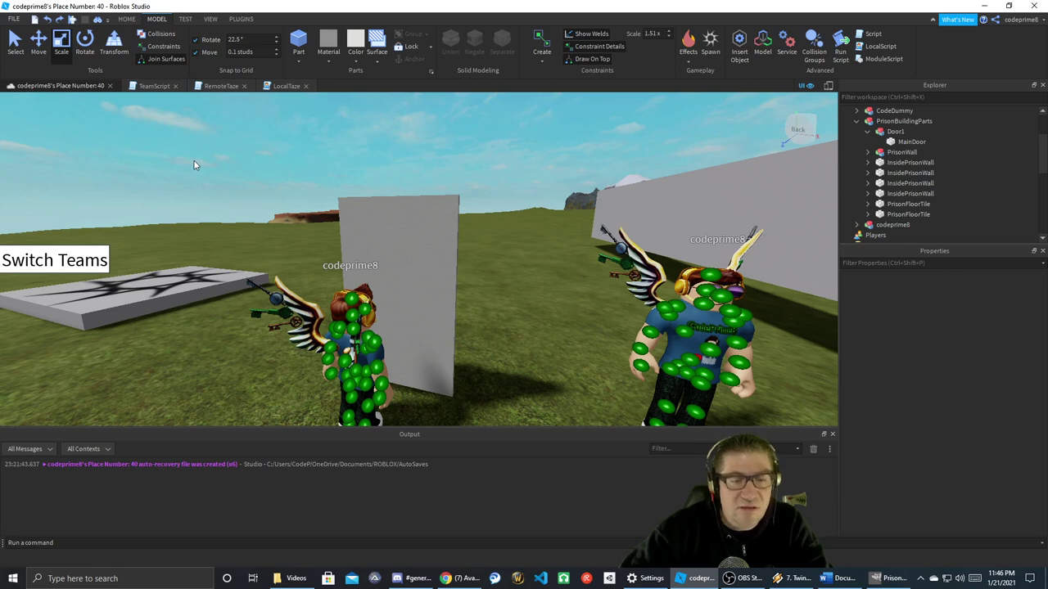
{"action": "right_click_drag", "start_coordinate": [433, 233], "coordinate": [432, 243]}
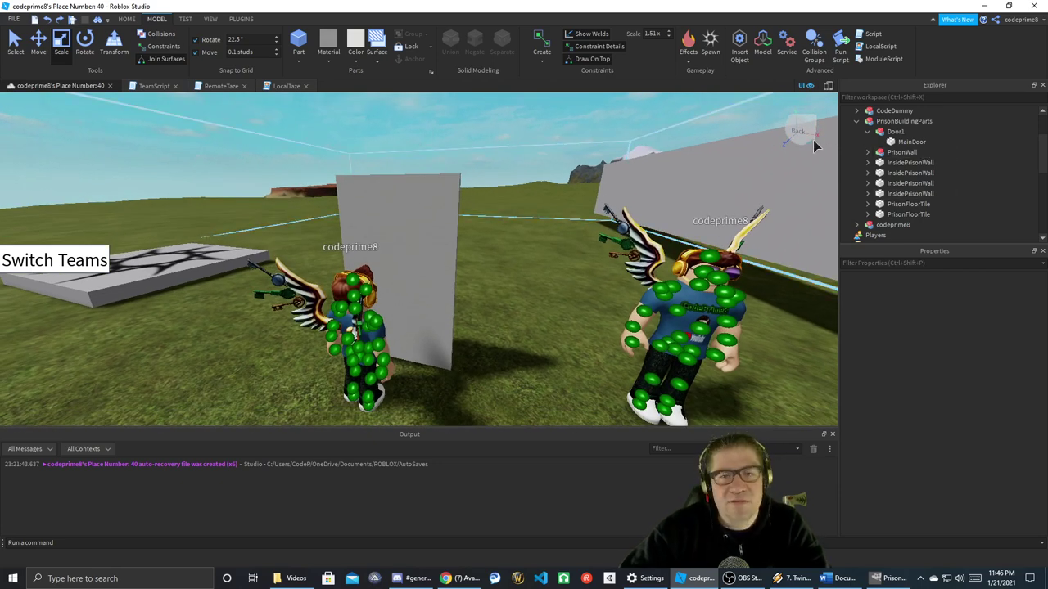
- Duplicate MainDoor and shrink the copy into a window-sized panel centred in the door's upper half
{"action": "left_click", "coordinate": [903, 143]}
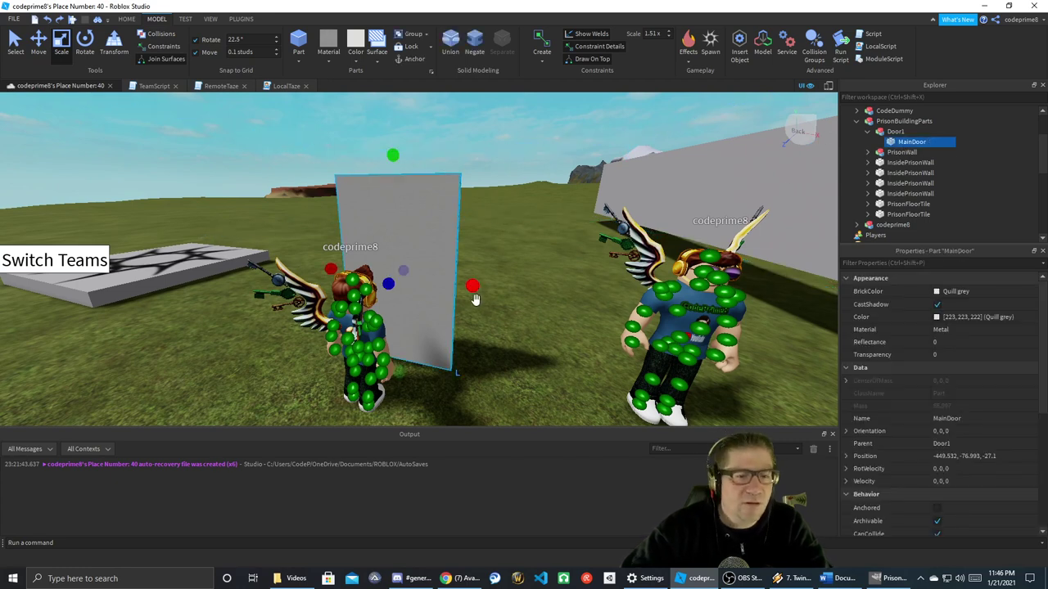
{"action": "key", "text": "ctrl+d"}
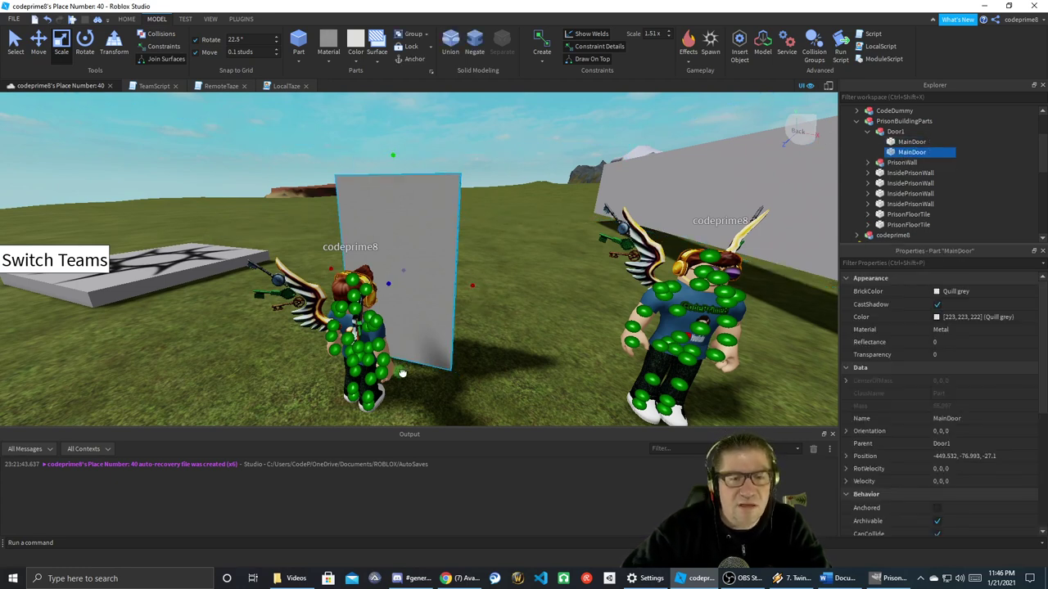
{"action": "left_click_drag", "start_coordinate": [473, 236], "coordinate": [434, 235]}
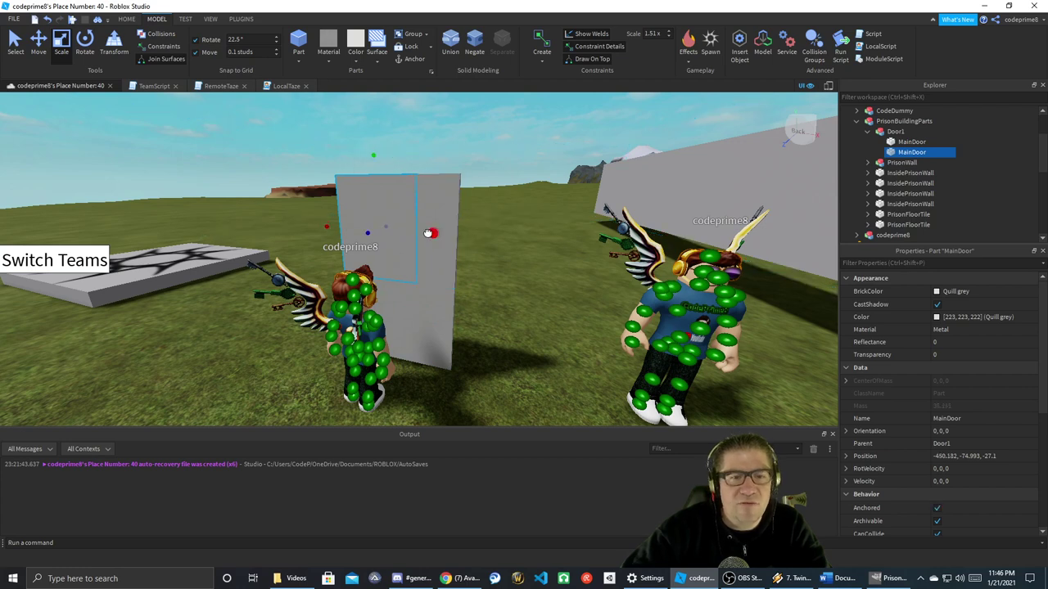
{"action": "left_click_drag", "start_coordinate": [327, 226], "coordinate": [344, 228]}
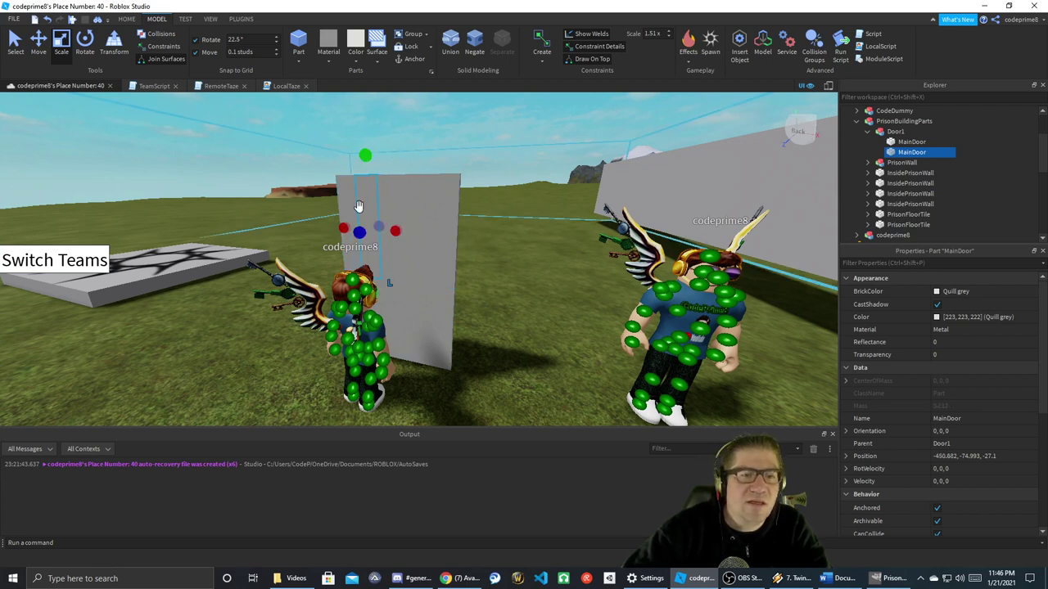
{"action": "left_click_drag", "start_coordinate": [370, 155], "coordinate": [365, 171]}
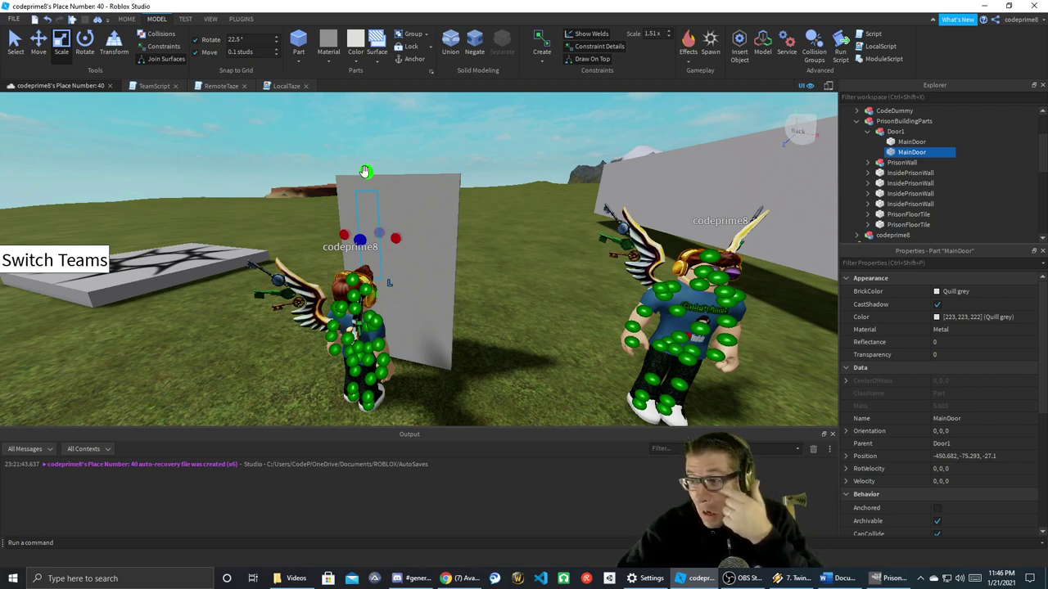
{"action": "left_click_drag", "start_coordinate": [396, 238], "coordinate": [450, 240]}
- Thicken the window-sized panel slightly on both its front and back faces so it passes through the door slab
{"action": "right_click_drag", "start_coordinate": [476, 298], "coordinate": [476, 298]}
{"action": "left_click_drag", "start_coordinate": [386, 248], "coordinate": [381, 249]}
{"action": "mouse_move", "coordinate": [417, 245]}
{"action": "right_mouse_down"}
{"action": "mouse_move", "coordinate": [433, 249]}
{"action": "mouse_move", "coordinate": [426, 238]}
{"action": "right_mouse_up"}
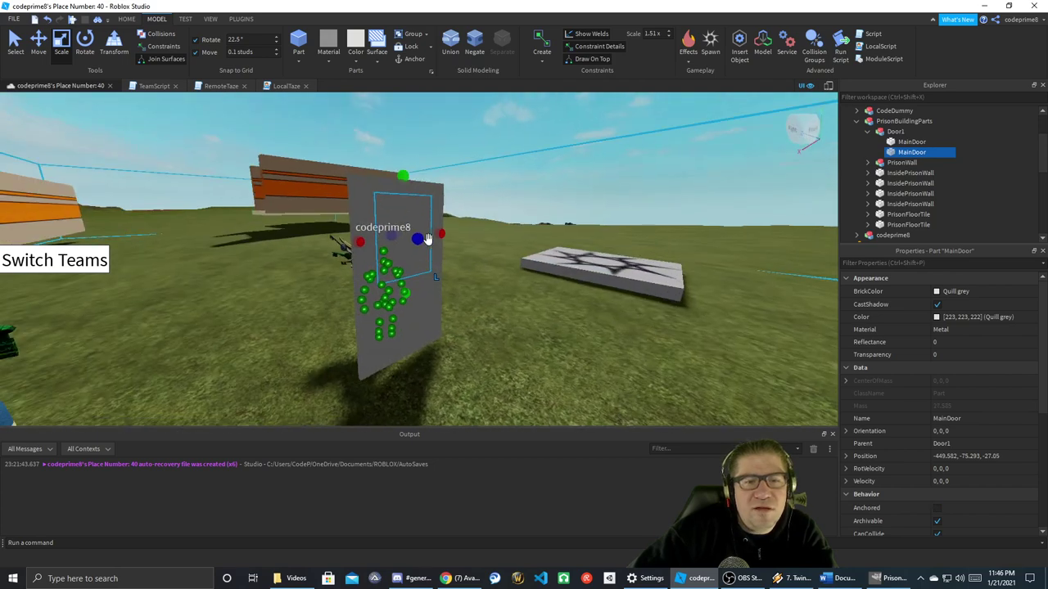
{"action": "left_click_drag", "start_coordinate": [417, 239], "coordinate": [420, 240]}
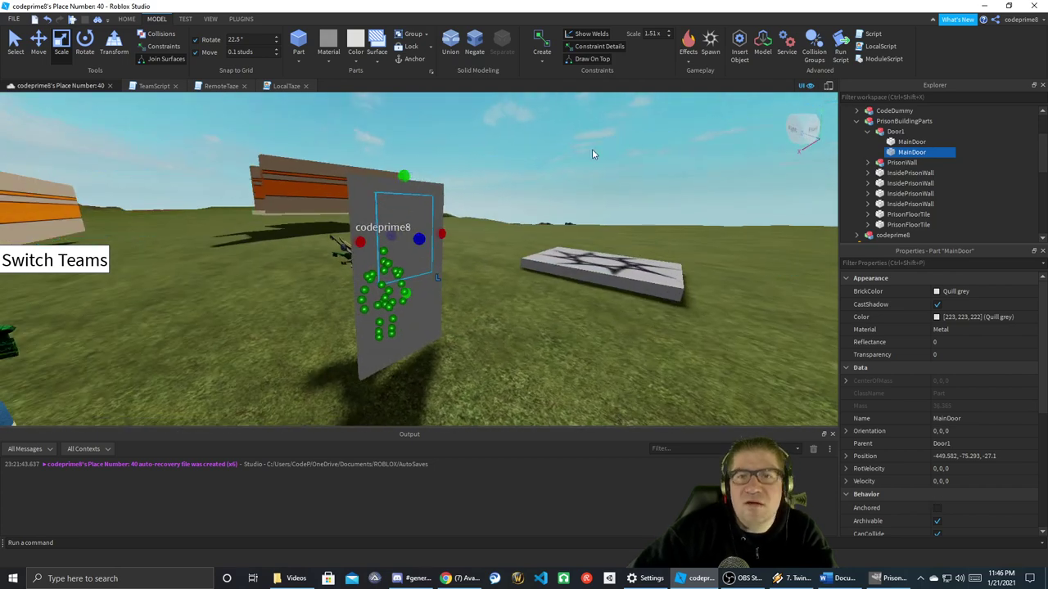
{"action": "left_click", "coordinate": [474, 41]}
{"action": "right_click_drag", "start_coordinate": [520, 146], "coordinate": [520, 146]}
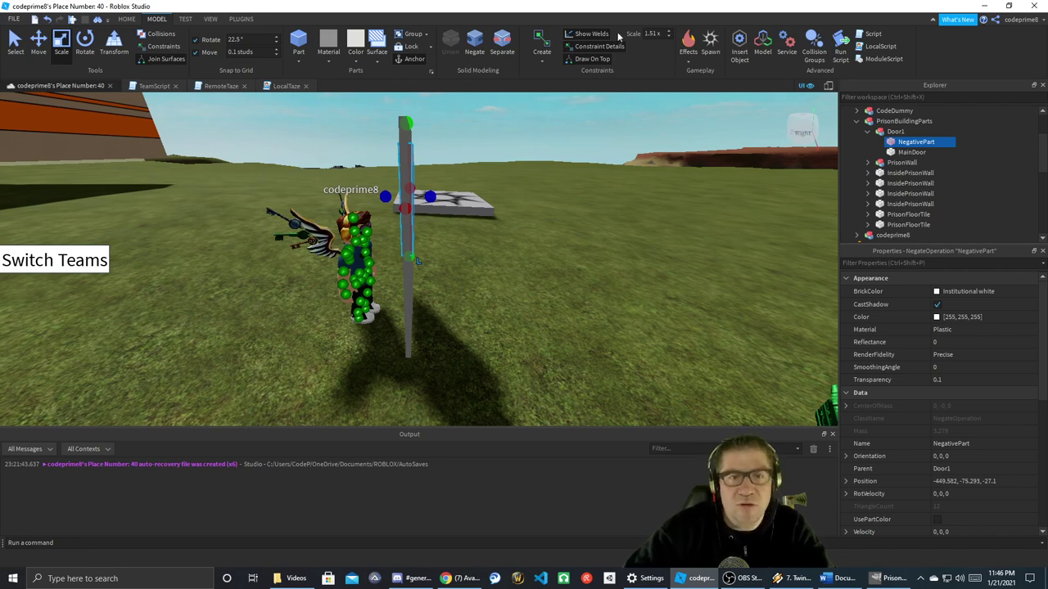
{"action": "left_click", "coordinate": [475, 40]}
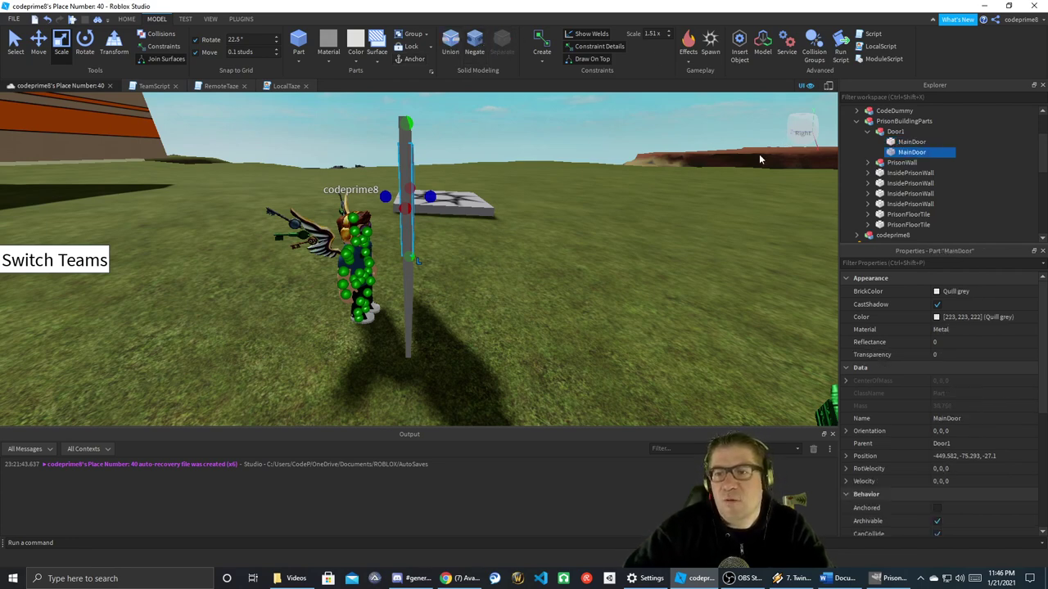
{"action": "right_click_drag", "start_coordinate": [624, 185], "coordinate": [625, 184]}
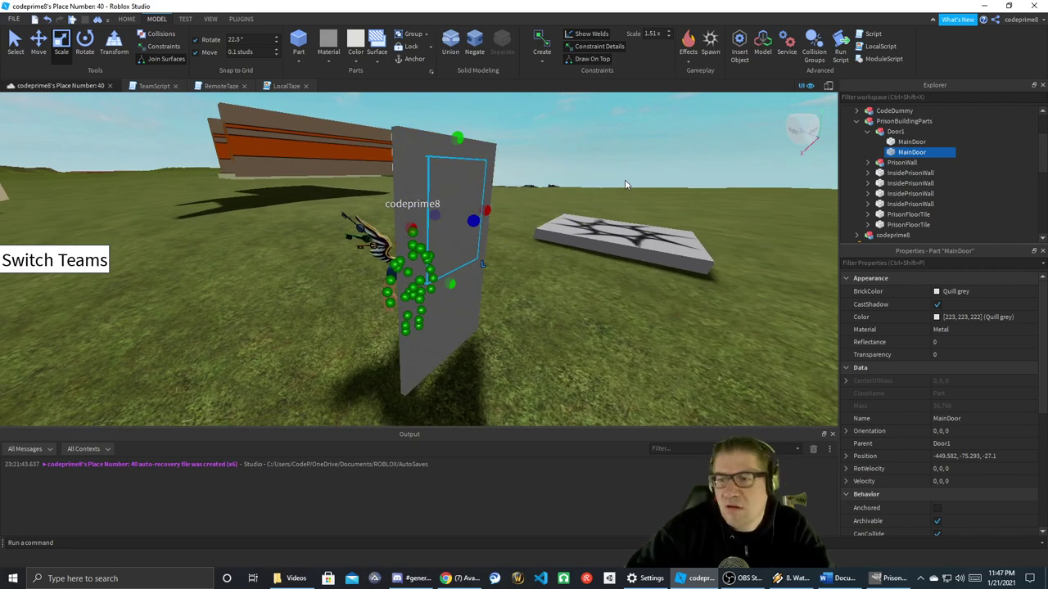
- Duplicate the window panel and negate one copy as a cutter for the door slab
{"action": "key", "text": "ctrl+d"}
{"action": "left_click", "coordinate": [904, 152]}
{"action": "left_click", "coordinate": [475, 41]}
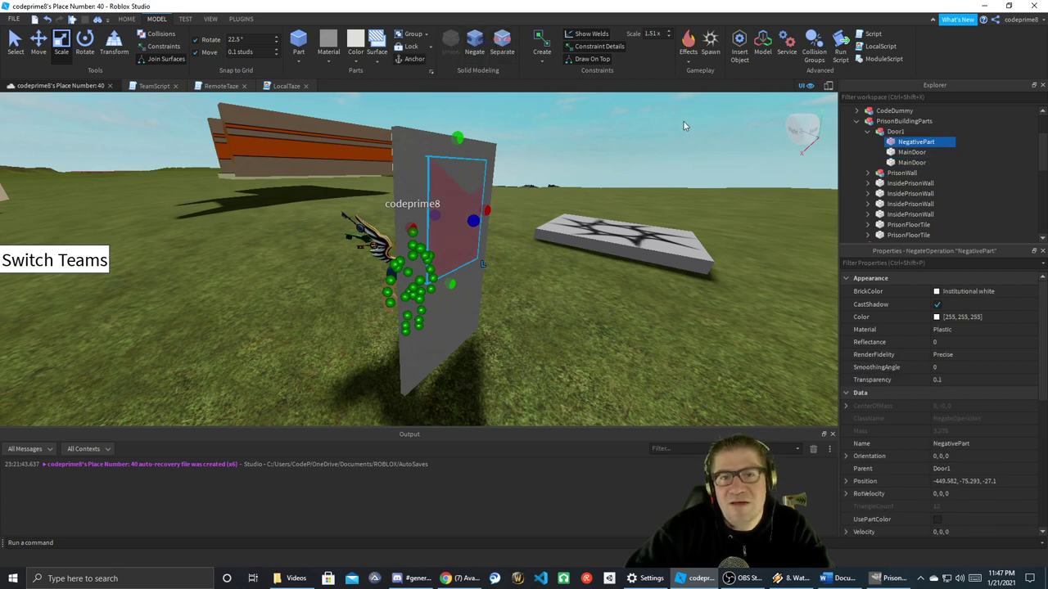
{"action": "left_click", "coordinate": [911, 153], "text": "ctrl"}
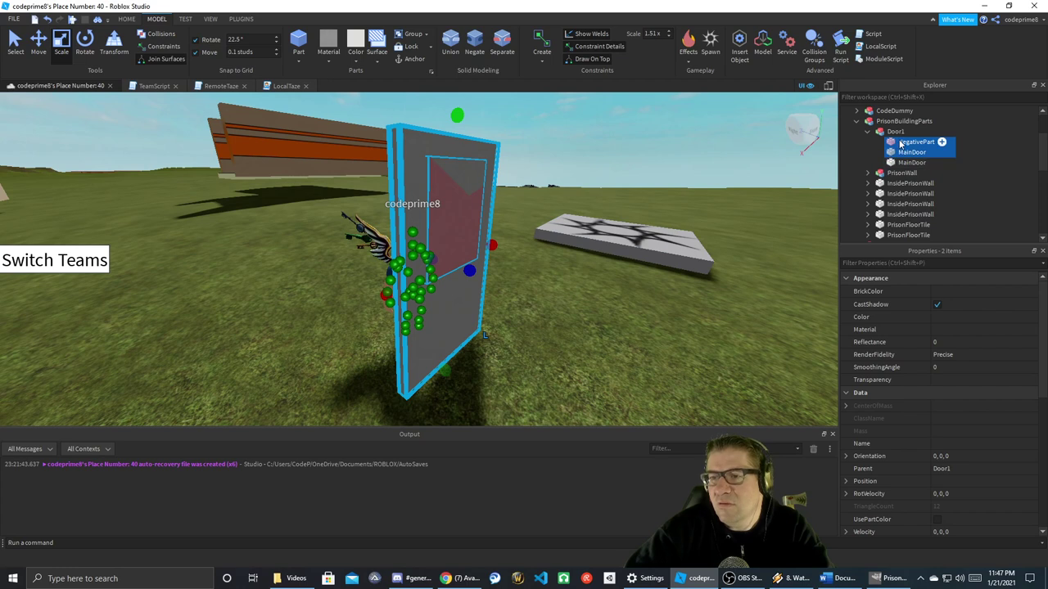
- Thicken the cutter panel beyond both faces of the door, restoring it to a solid part for resizing and negating it again
{"action": "left_click", "coordinate": [901, 143]}
{"action": "left_click_drag", "start_coordinate": [474, 222], "coordinate": [475, 223]}
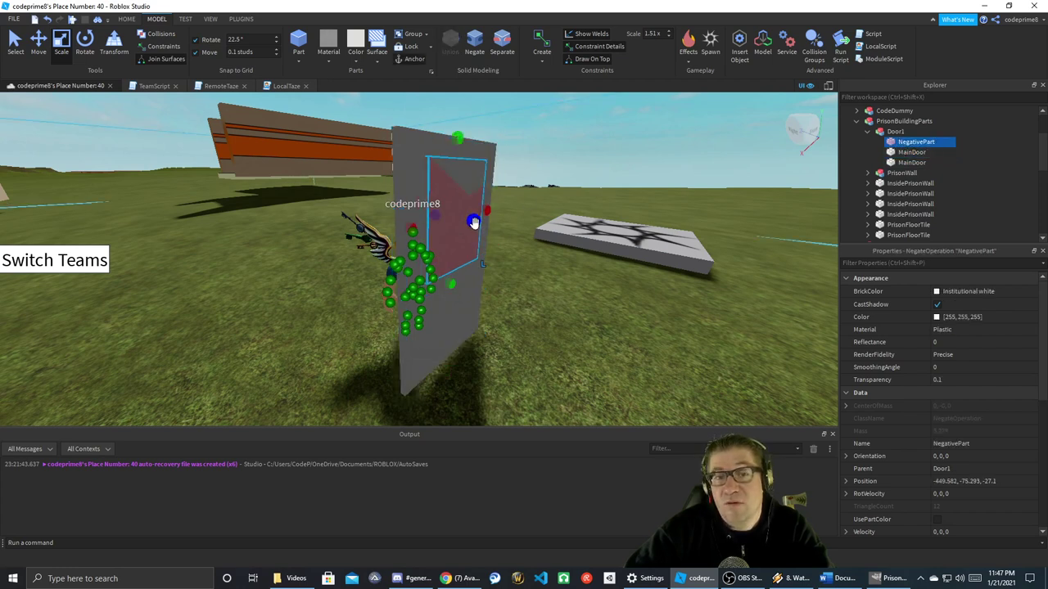
{"action": "left_click", "coordinate": [472, 41]}
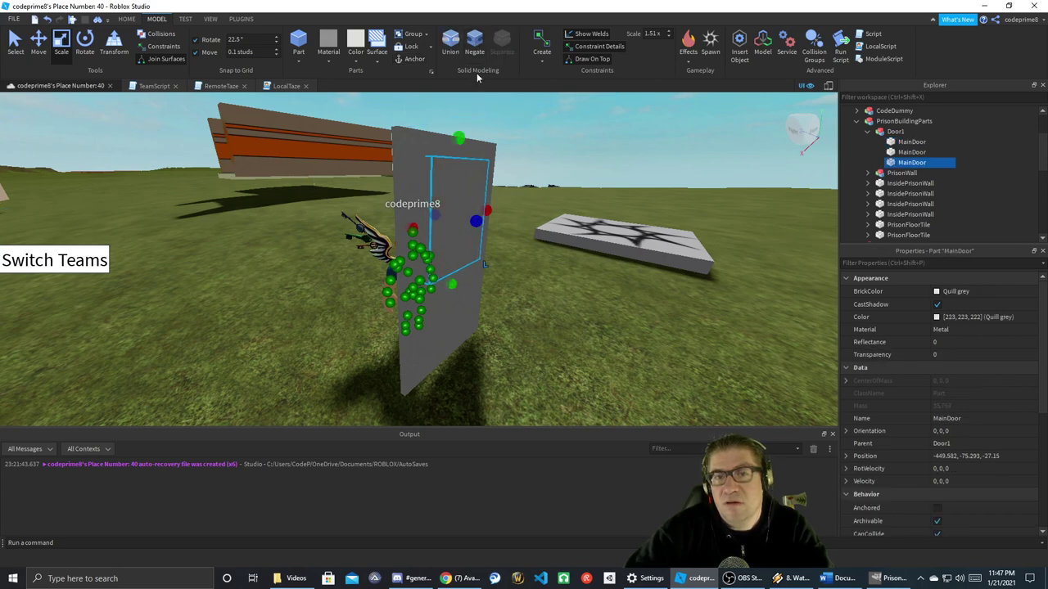
{"action": "left_click", "coordinate": [476, 41]}
{"action": "right_click_drag", "start_coordinate": [495, 184], "coordinate": [495, 186]}
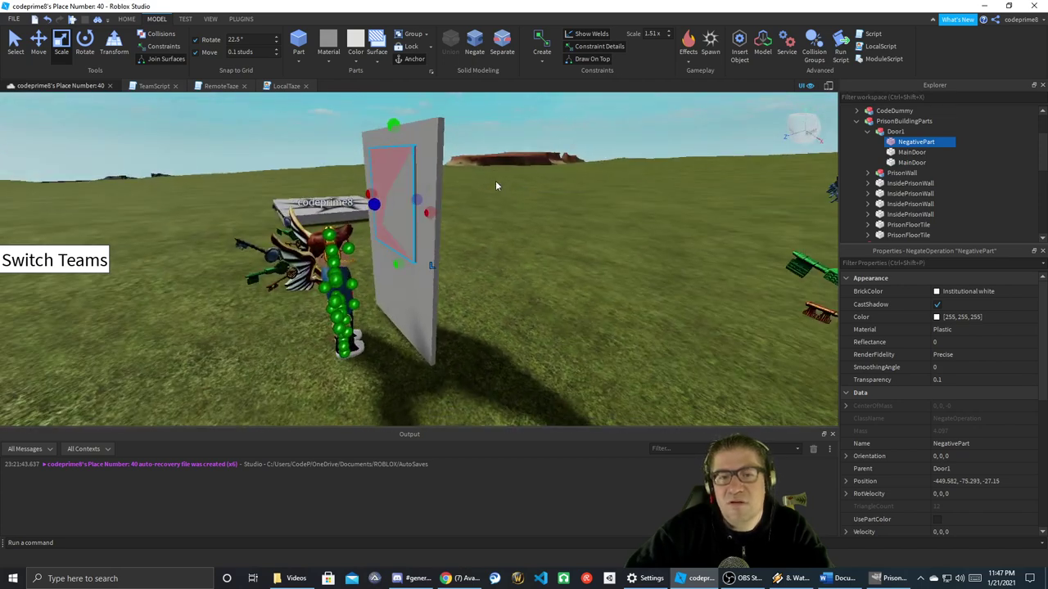
{"action": "left_click", "coordinate": [482, 43]}
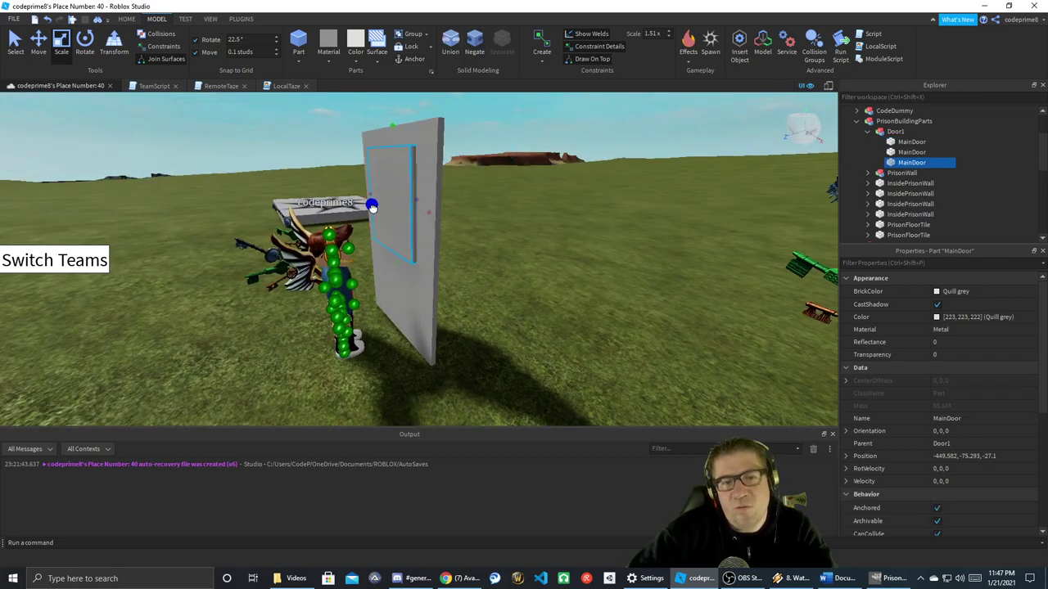
{"action": "left_click", "coordinate": [475, 43]}
{"action": "right_click_drag", "start_coordinate": [393, 323], "coordinate": [395, 318]}
- Union the door slab with the negated panel to cut the window opening, and select the panel left inside it
{"action": "left_click", "coordinate": [909, 152]}
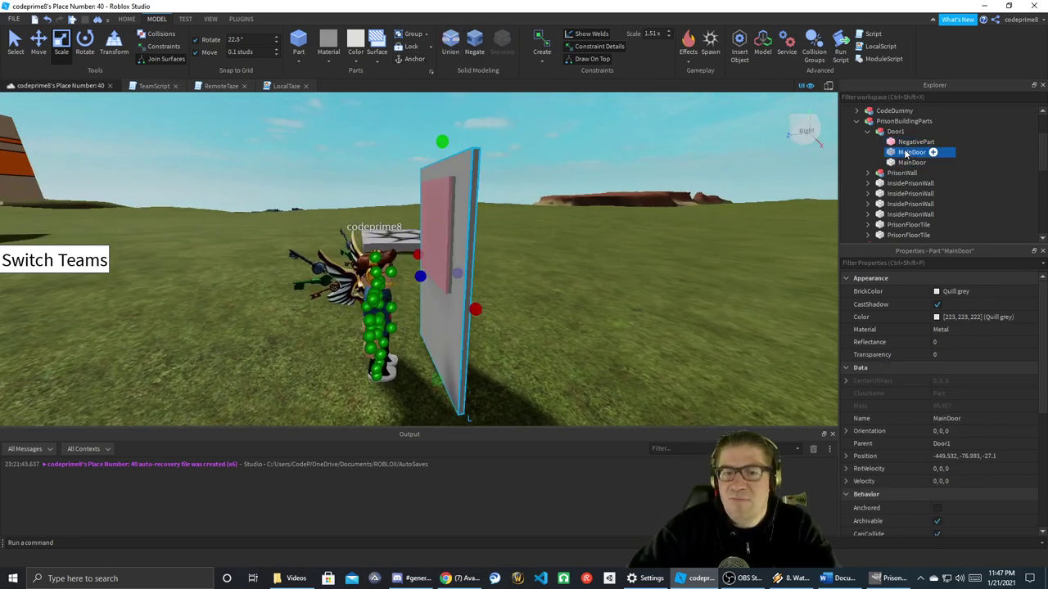
{"action": "left_click", "coordinate": [913, 144], "text": "ctrl"}
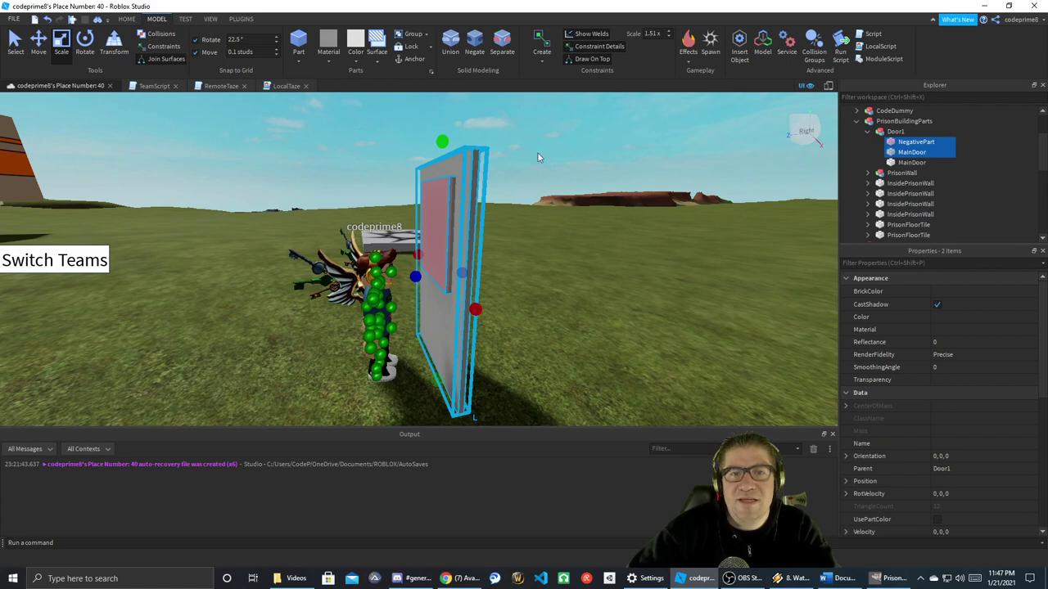
{"action": "left_click", "coordinate": [450, 42]}
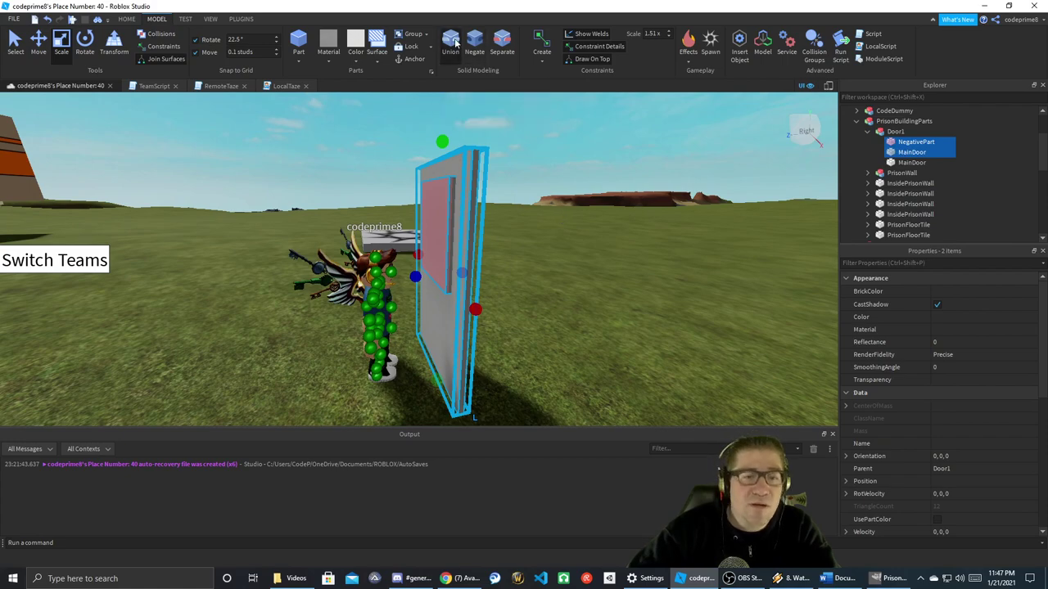
{"action": "right_click_drag", "start_coordinate": [479, 163], "coordinate": [478, 159]}
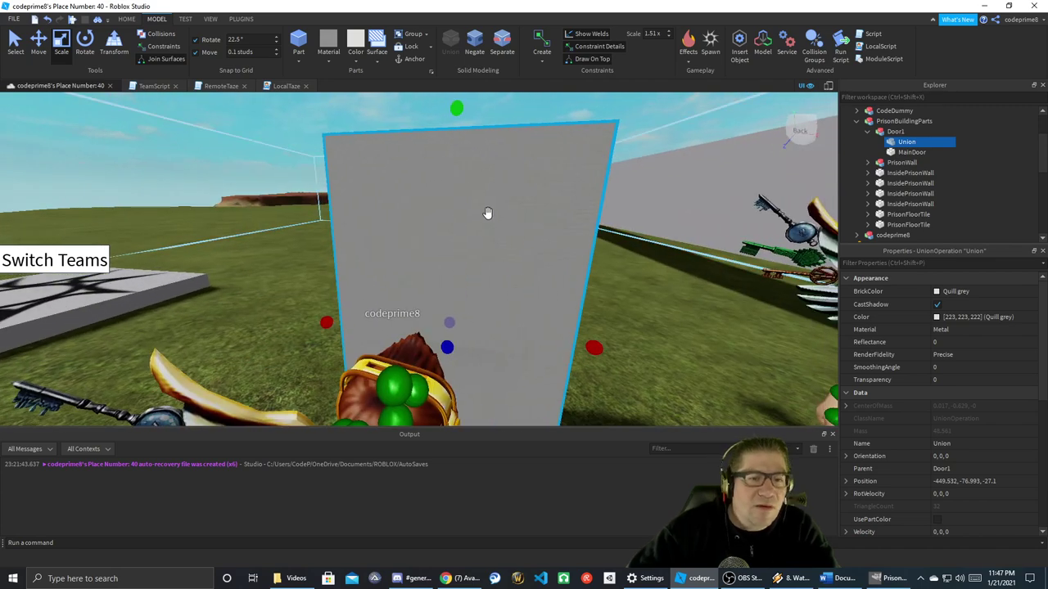
{"action": "left_click", "coordinate": [490, 221], "text": "alt"}
{"action": "left_click", "coordinate": [489, 223]}
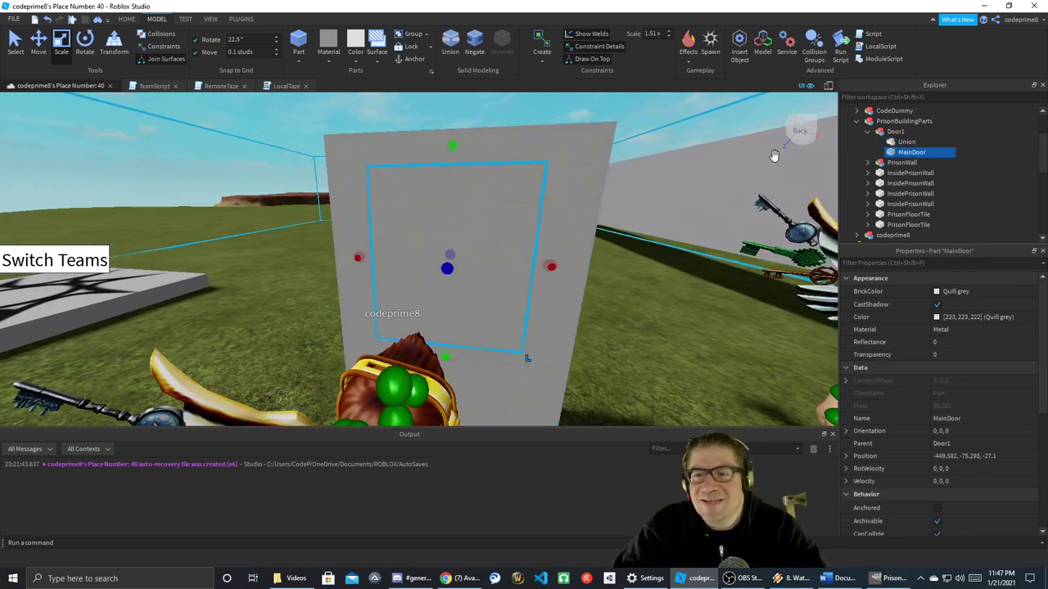
- Rename the door union as MainDoor and the window panel as Glass
{"action": "double_click", "coordinate": [922, 142]}
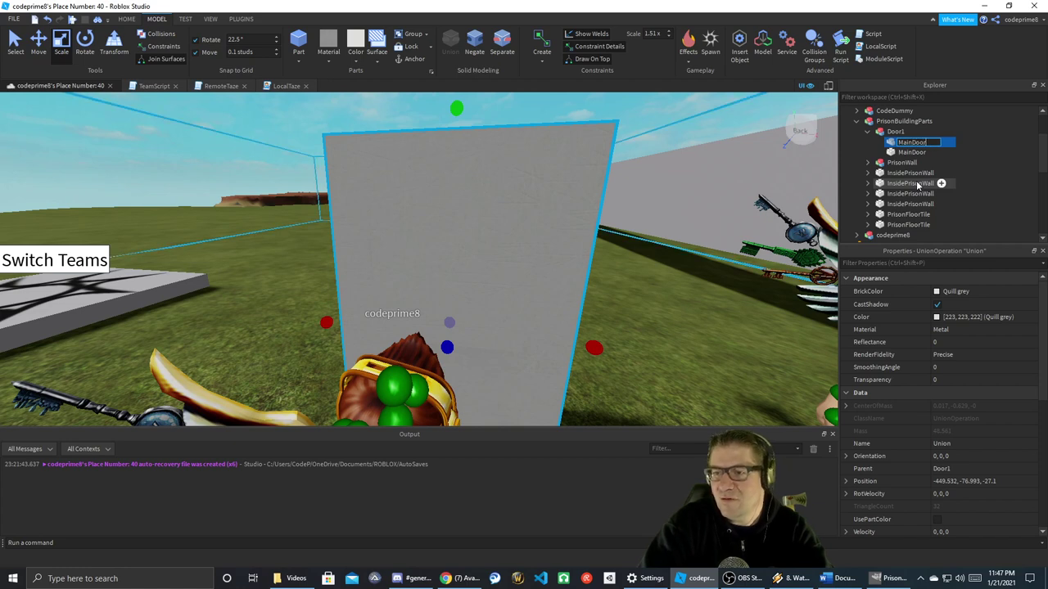
{"action": "double_click", "coordinate": [912, 152]}
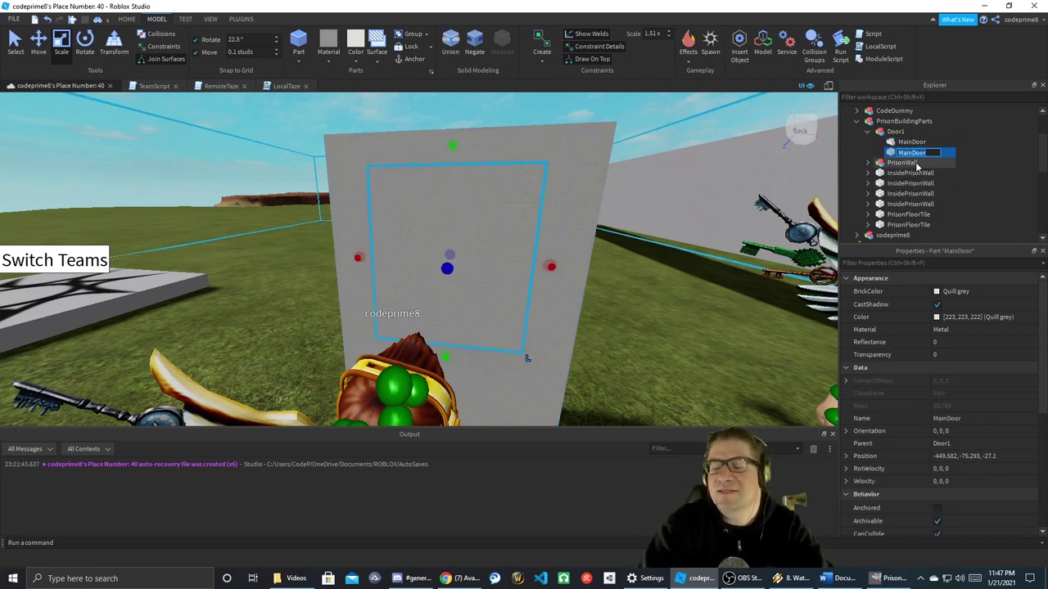
{"action": "type", "text": "Glass"}
{"action": "key", "text": "Return"}
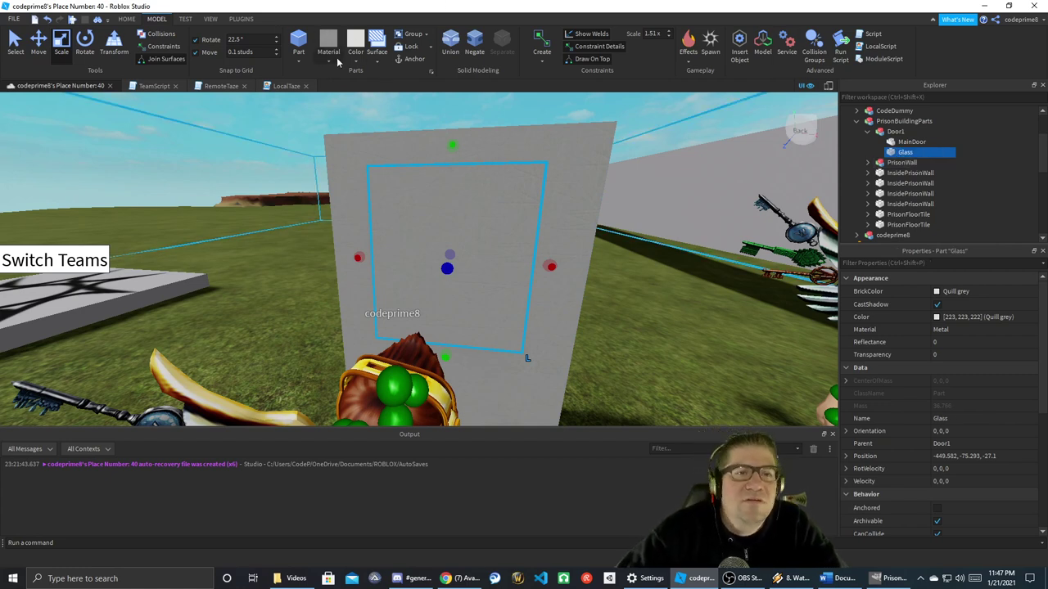
- Change the Glass panel's material, trying Grass and settling on Glass
{"action": "left_click", "coordinate": [329, 57]}
{"action": "left_click", "coordinate": [348, 182]}
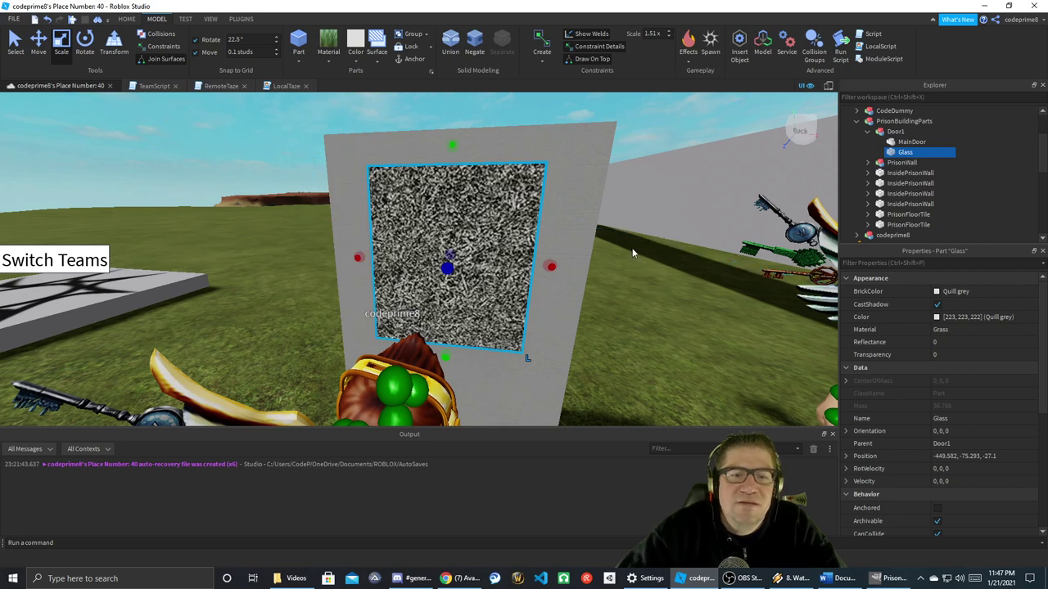
{"action": "left_click", "coordinate": [326, 59]}
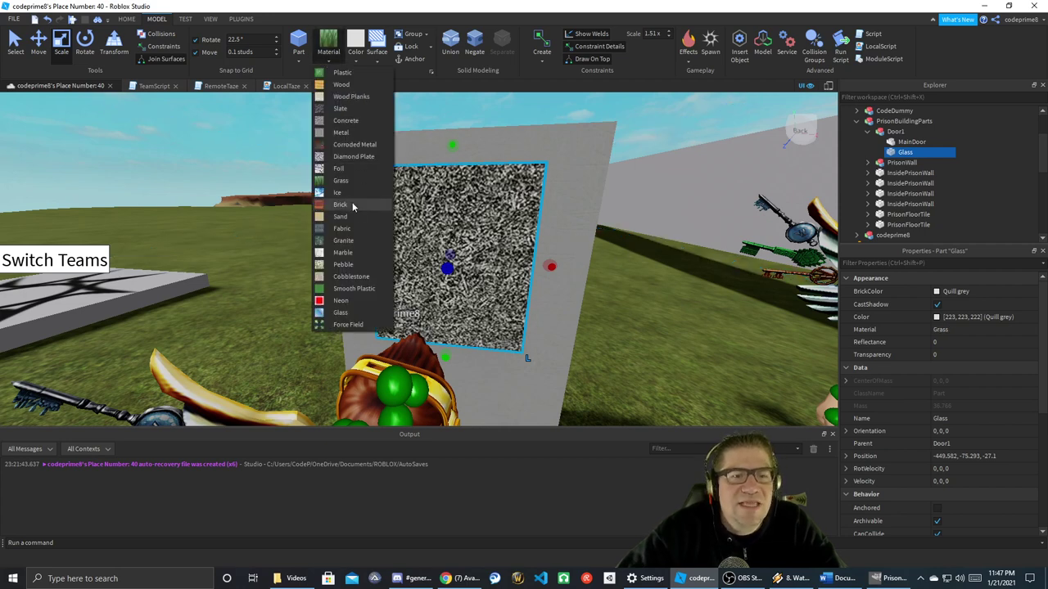
{"action": "left_click", "coordinate": [340, 313]}
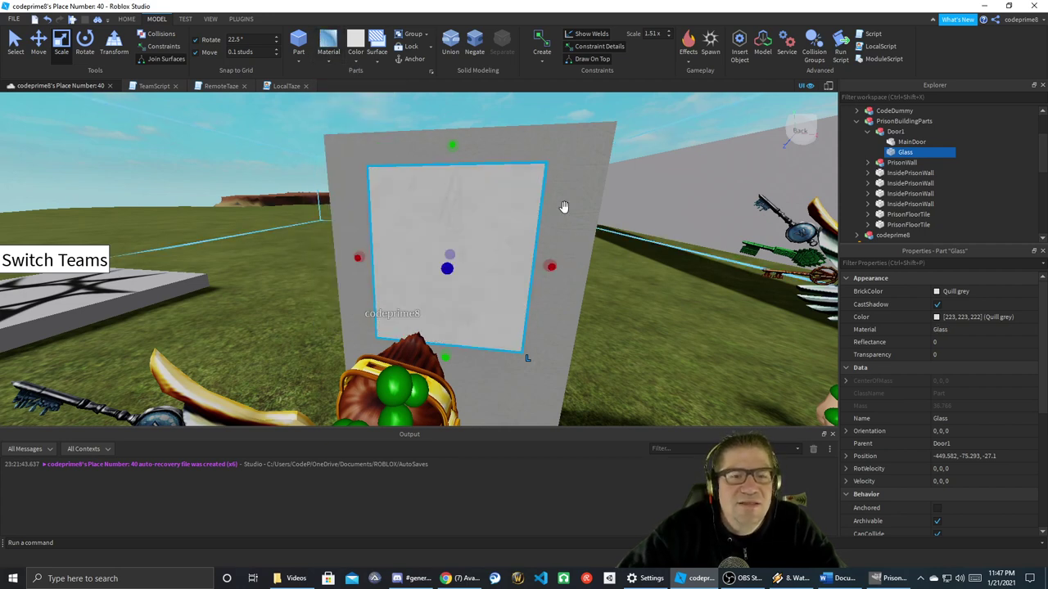
- Set the Glass panel's transparency, trying .75 and settling on 0.6
{"action": "left_click", "coordinate": [950, 355]}
{"action": "type", "text": ".75"}
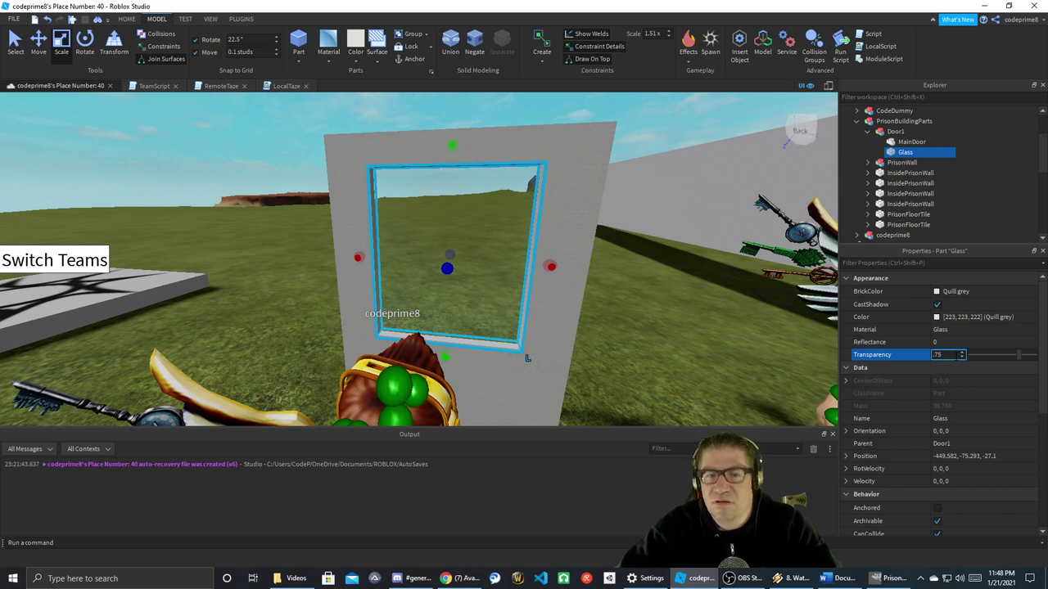
{"action": "key", "text": "BackSpace"}
{"action": "key", "text": "BackSpace"}
{"action": "key", "text": "BackSpace"}
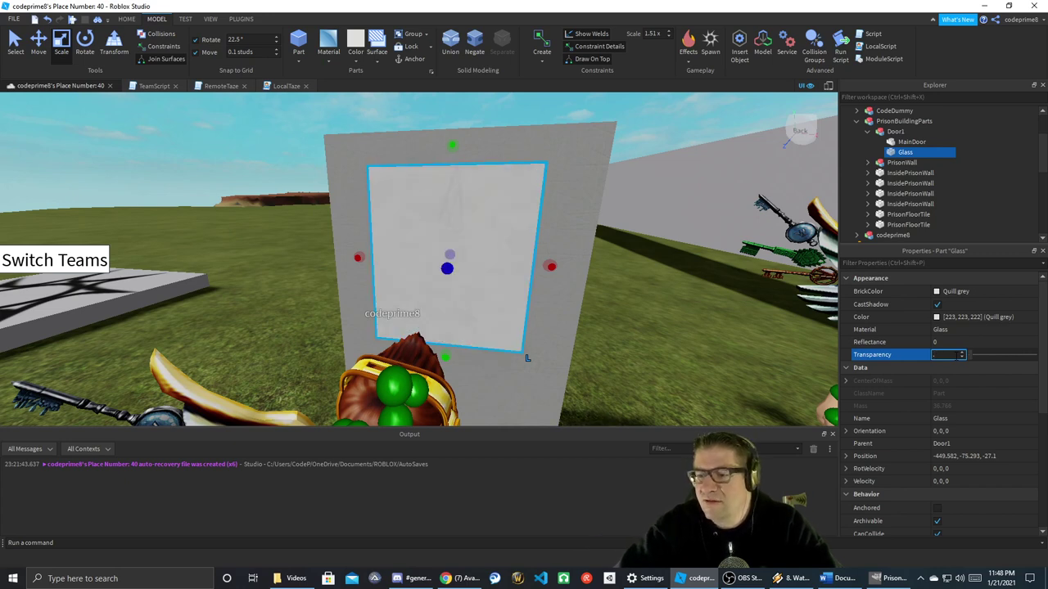
{"action": "type", "text": "5"}
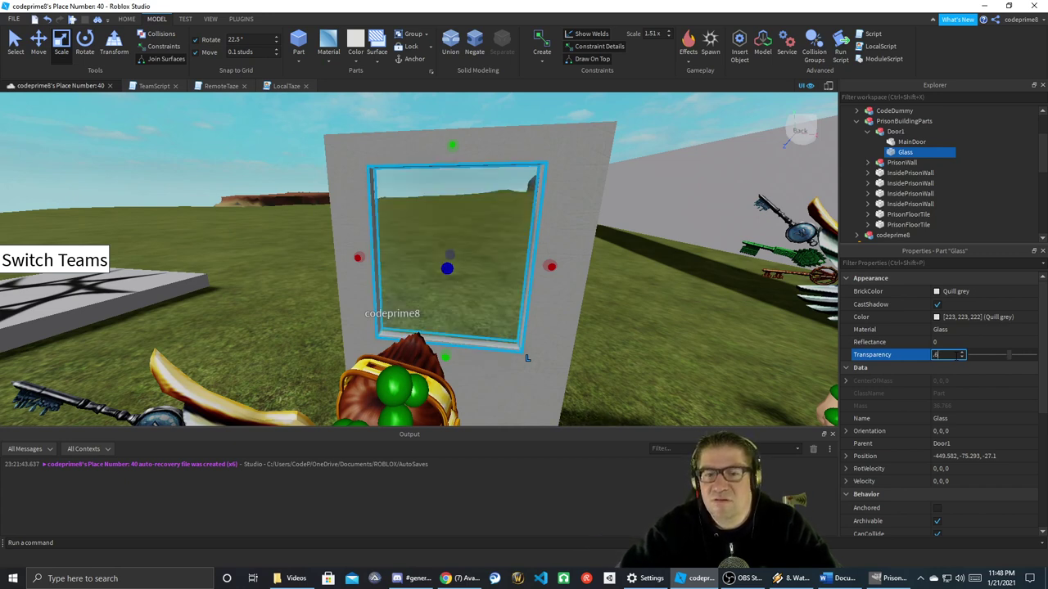
{"action": "right_click_drag", "start_coordinate": [674, 300], "coordinate": [673, 294]}
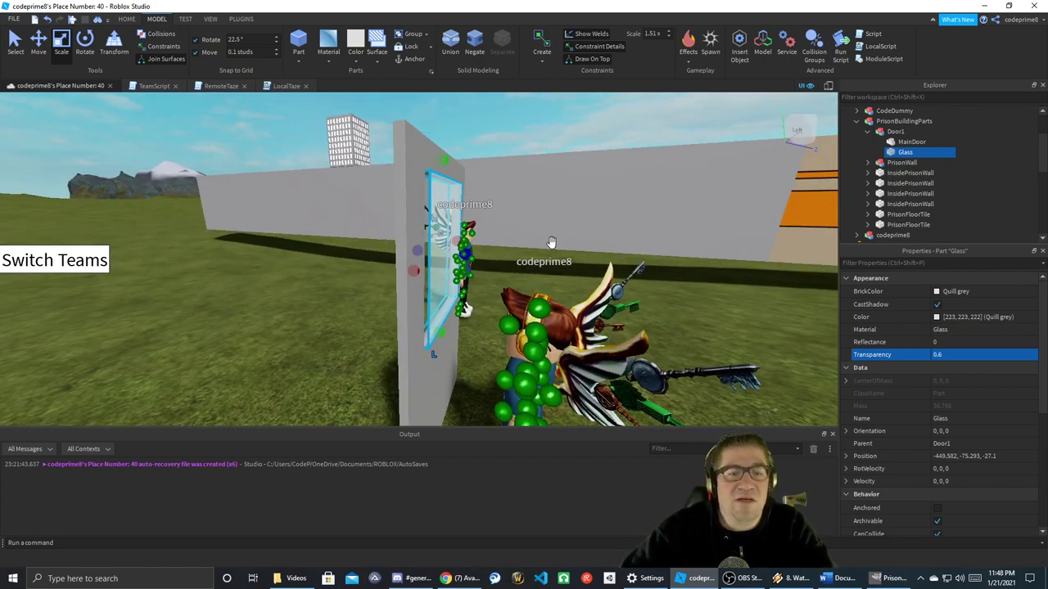
- Reduce the Glass panel's thickness from both faces so it sits recessed inside the MainDoor window opening
{"action": "right_click_drag", "start_coordinate": [511, 222], "coordinate": [513, 225]}
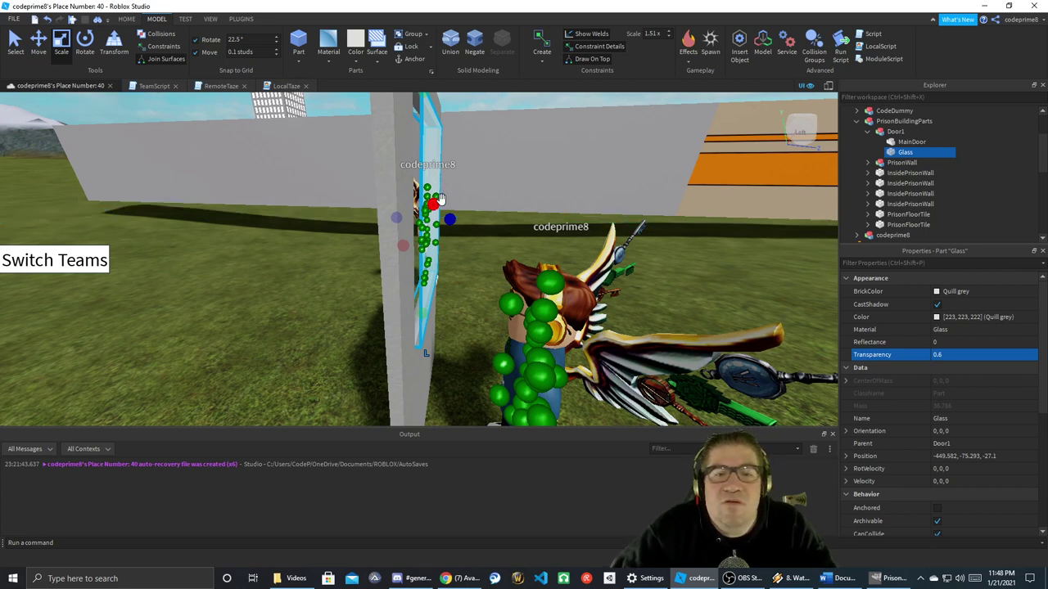
{"action": "left_click_drag", "start_coordinate": [450, 215], "coordinate": [439, 219]}
{"action": "key", "text": "a"}
{"action": "right_click_drag", "start_coordinate": [391, 217], "coordinate": [392, 219]}
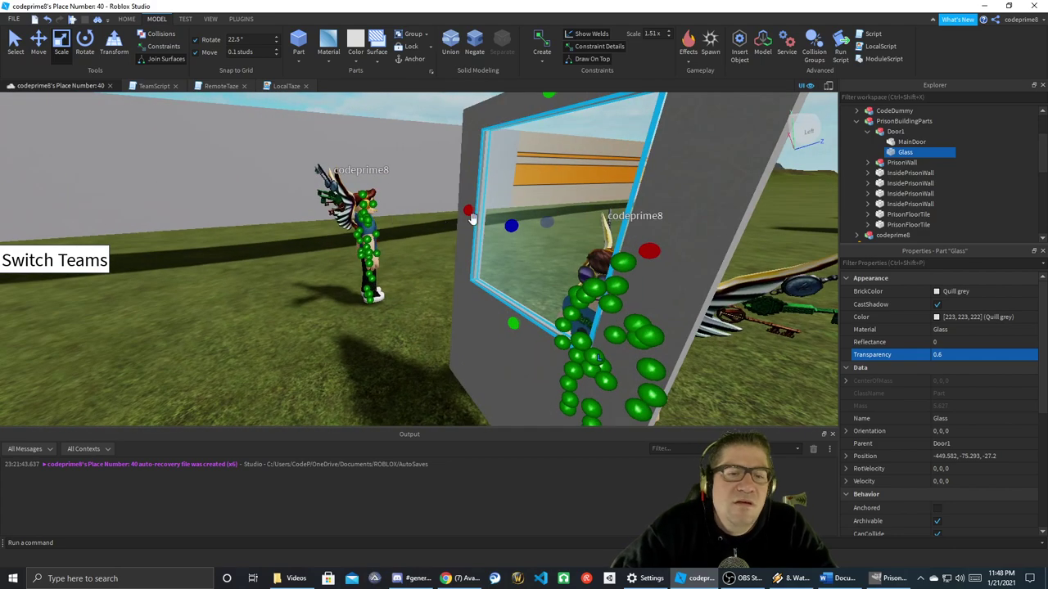
{"action": "left_click_drag", "start_coordinate": [511, 225], "coordinate": [514, 227]}
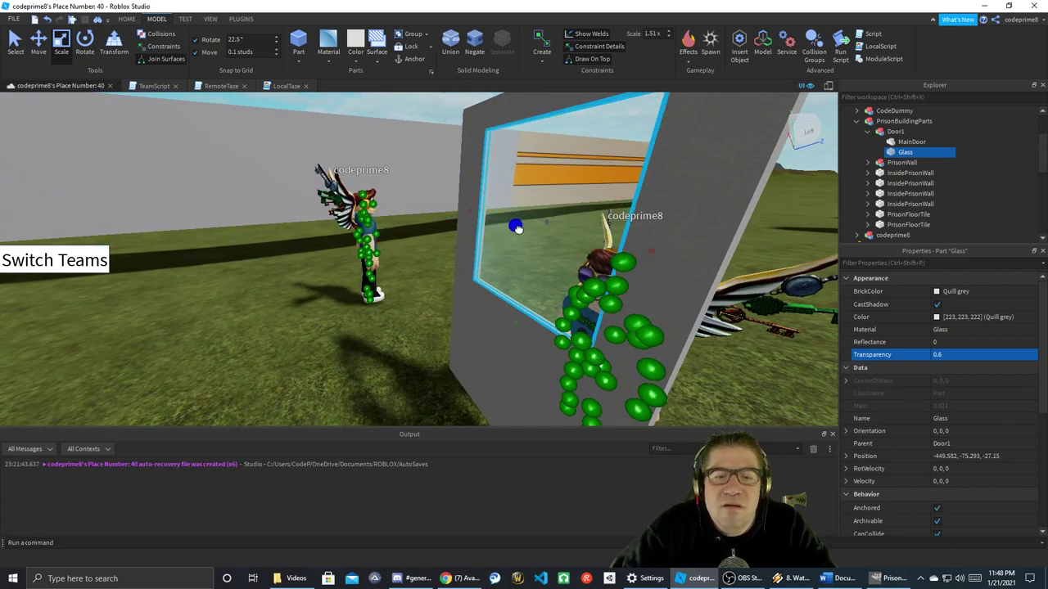
{"action": "right_click_drag", "start_coordinate": [503, 229], "coordinate": [504, 228]}
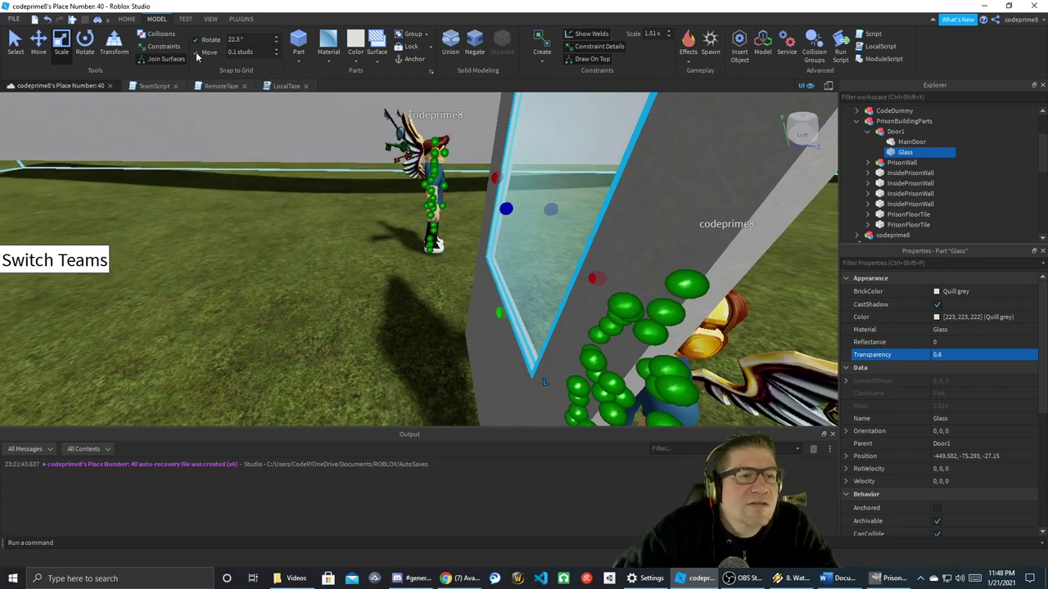
- Shift the Glass panel to the middle of the door's thickness with a 0.05-stud move snap, and restore the snap to 0.1 studs
{"action": "left_click", "coordinate": [245, 52]}
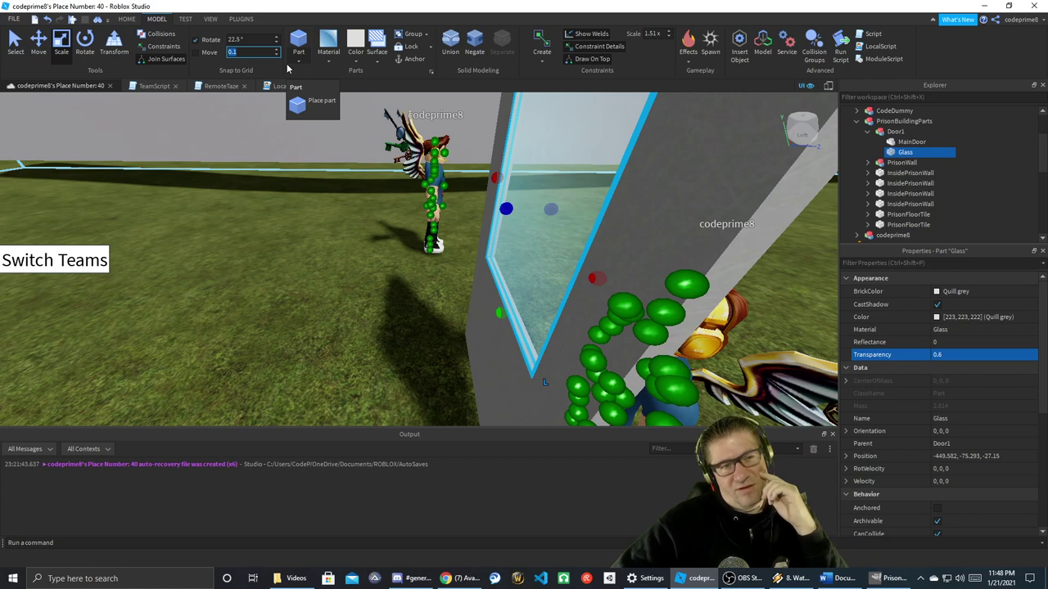
{"action": "key", "text": "Return"}
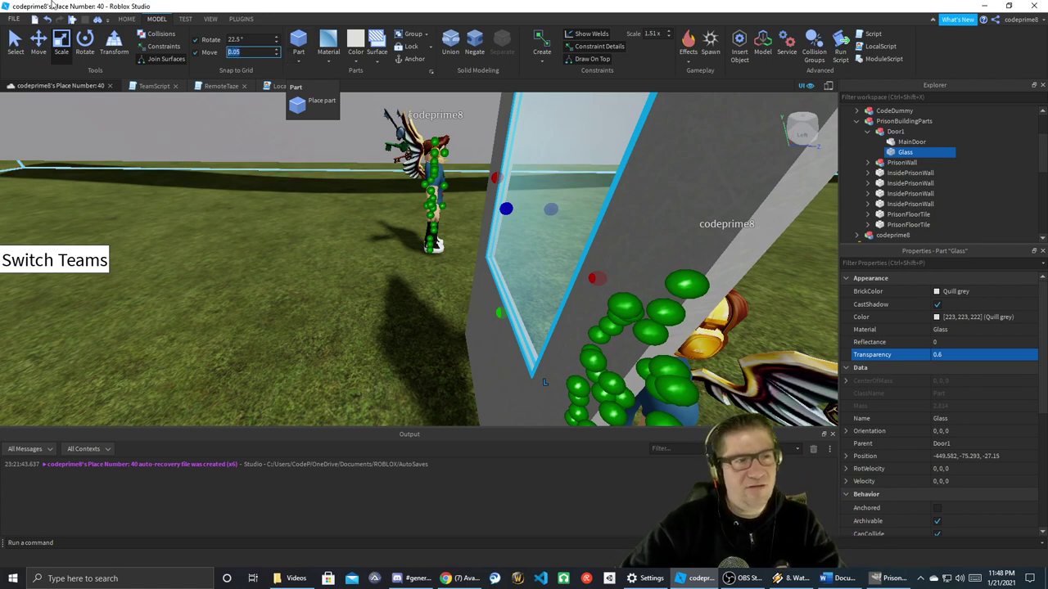
{"action": "left_click", "coordinate": [39, 41]}
{"action": "left_click_drag", "start_coordinate": [465, 202], "coordinate": [424, 251]}
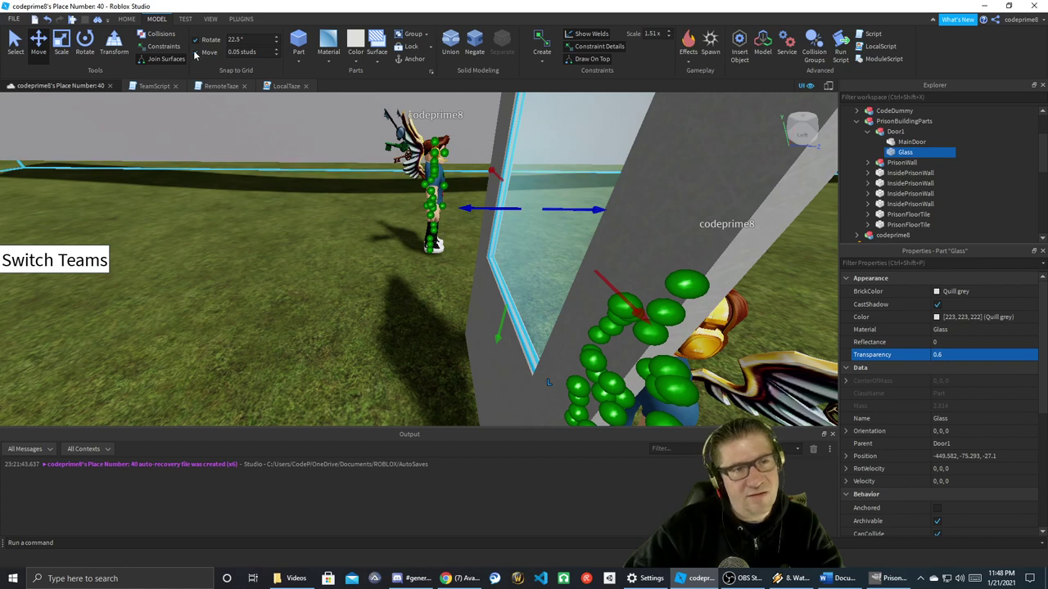
{"action": "type", "text": ".1"}
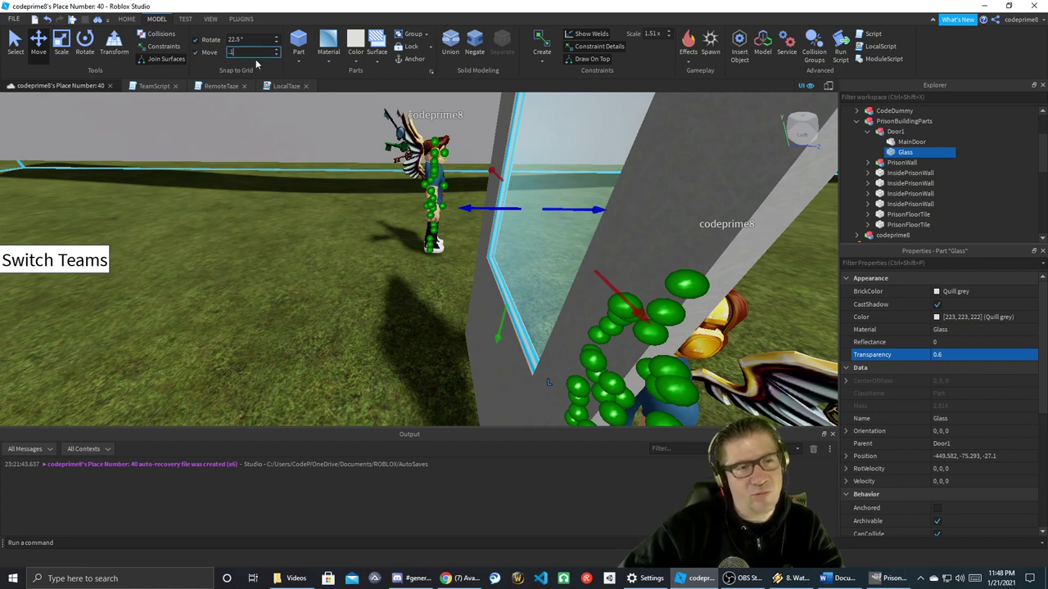
{"action": "left_click", "coordinate": [440, 334]}
{"action": "right_click_drag", "start_coordinate": [440, 334], "coordinate": [442, 327]}
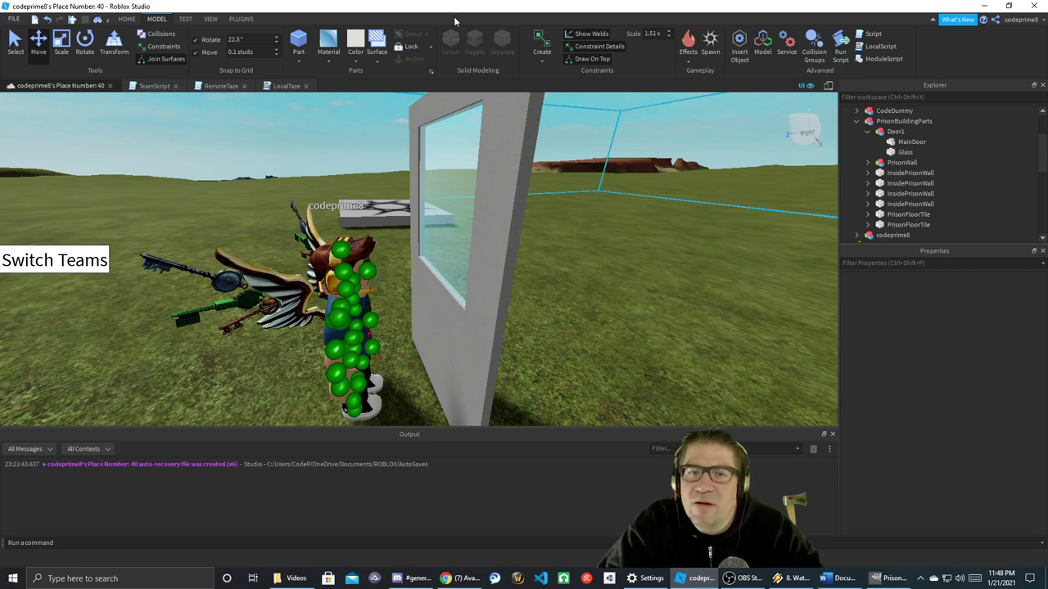
- Create a weld constraint joining MainDoor to the Glass panel
{"action": "left_click", "coordinate": [508, 144]}
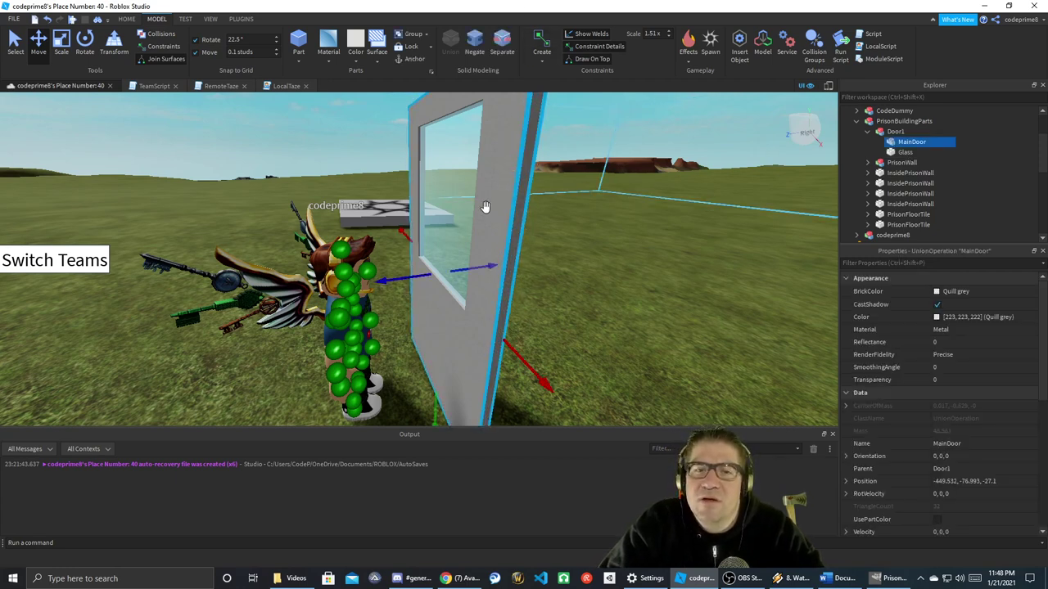
{"action": "left_click", "coordinate": [542, 58]}
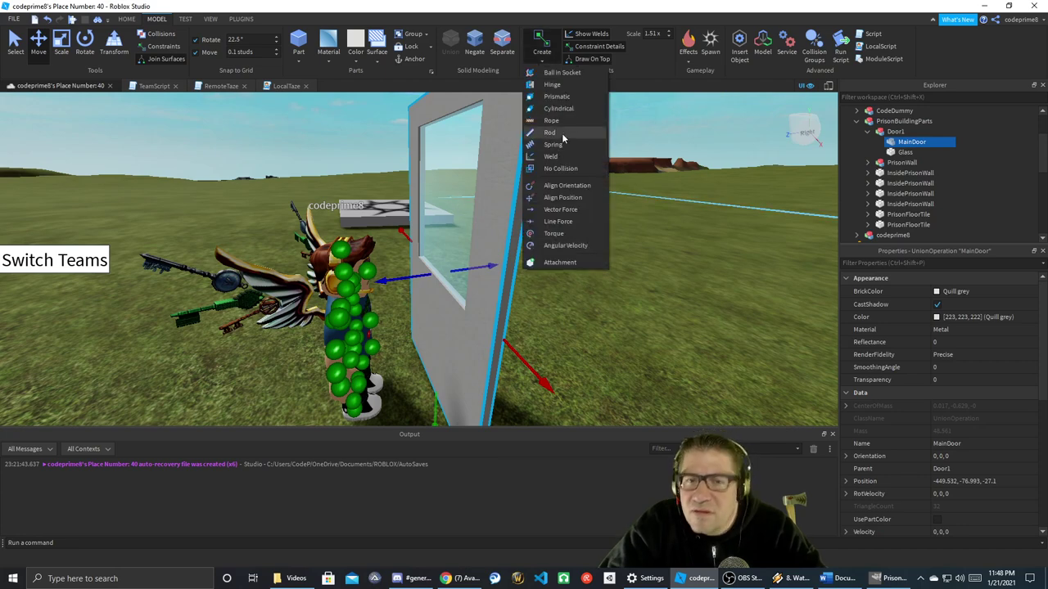
{"action": "left_click", "coordinate": [565, 157]}
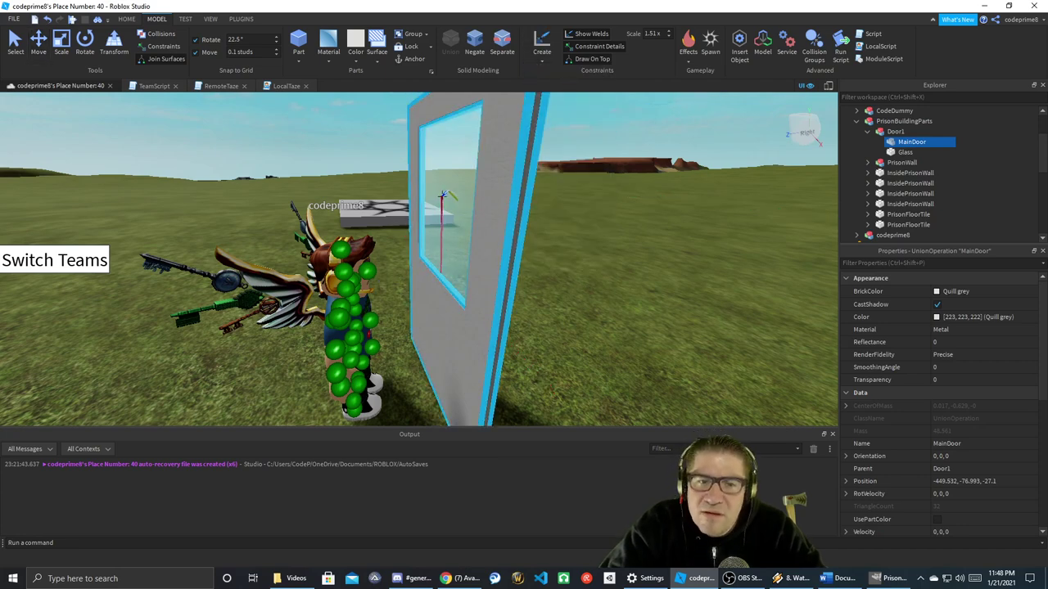
{"action": "left_click", "coordinate": [443, 195]}
{"action": "right_click_drag", "start_coordinate": [455, 391], "coordinate": [455, 392]}
{"action": "scroll", "coordinate": [455, 393], "scroll_direction": "down", "scroll_amount": 3}
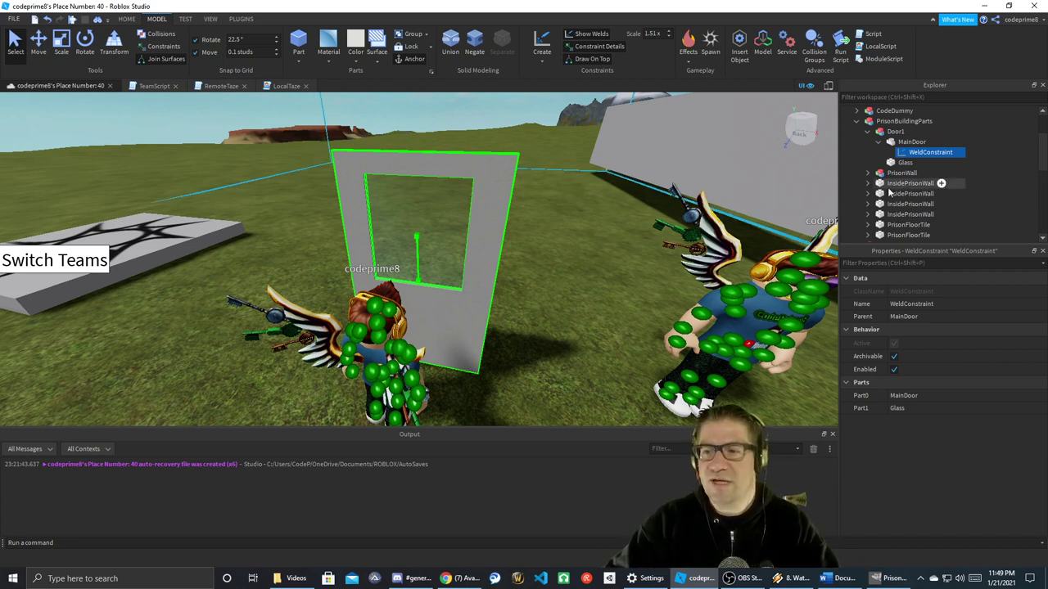
- Duplicate the Glass panel and thicken the copy on both faces to match the door's thickness
{"action": "left_click", "coordinate": [896, 142]}
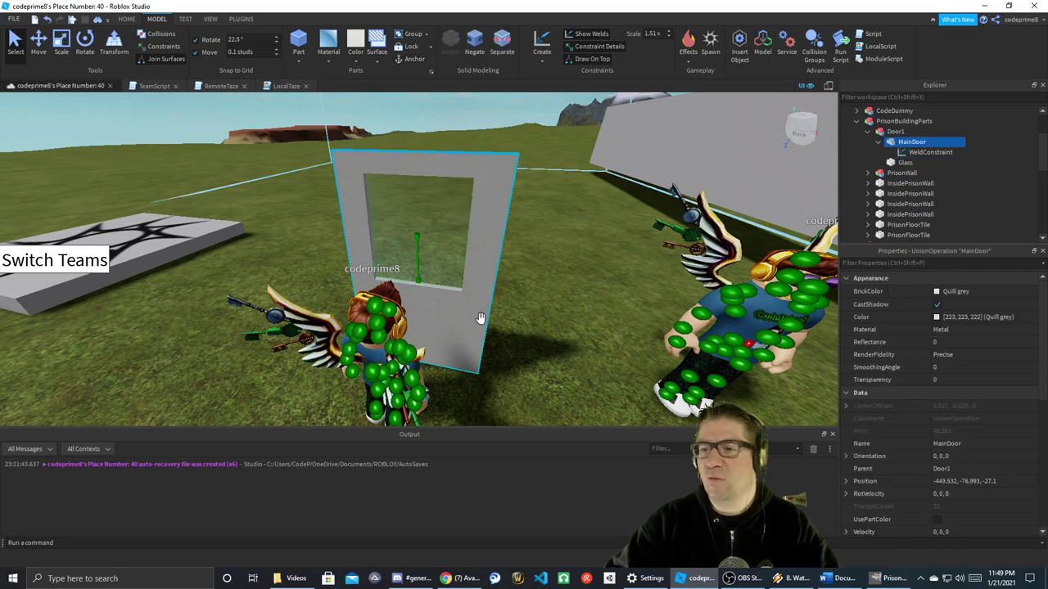
{"action": "left_click", "coordinate": [905, 162]}
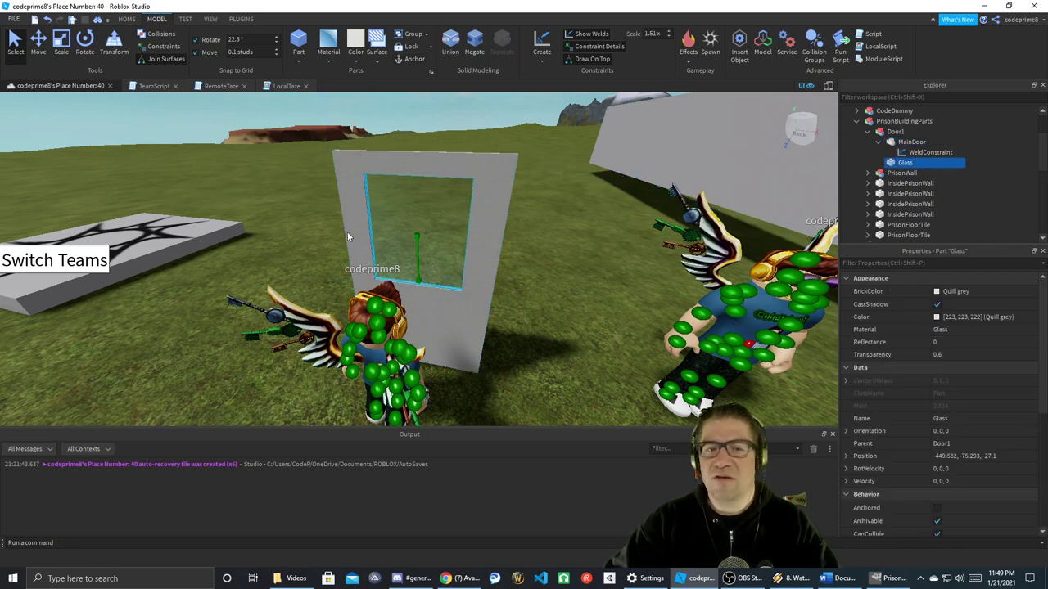
{"action": "key", "text": "ctrl+d"}
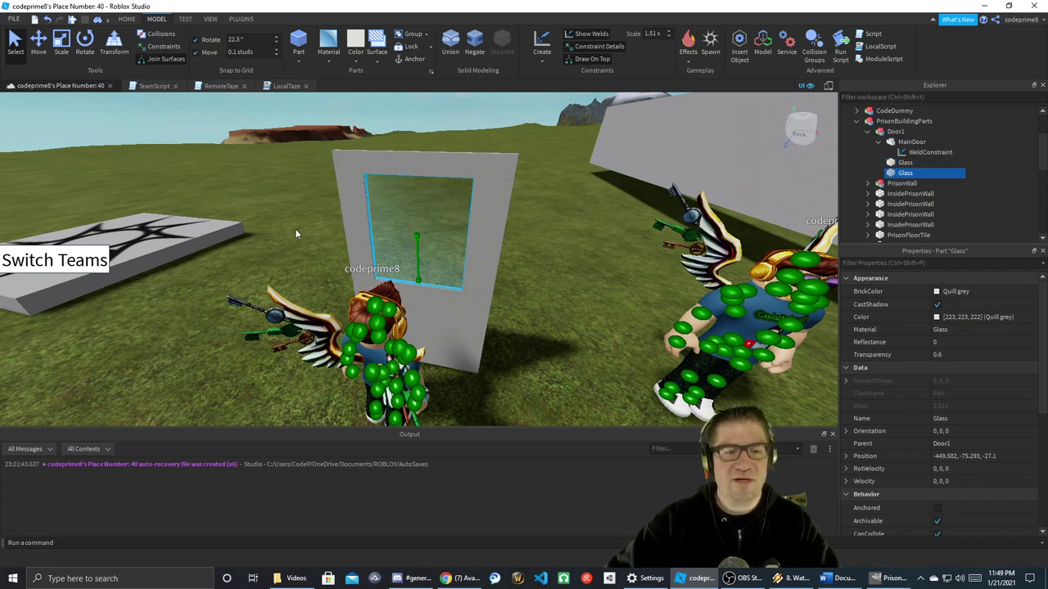
{"action": "left_click", "coordinate": [62, 44]}
{"action": "right_click_drag", "start_coordinate": [396, 224], "coordinate": [393, 223]}
{"action": "key", "text": "w"}
{"action": "key", "text": "s"}
{"action": "key", "text": "w"}
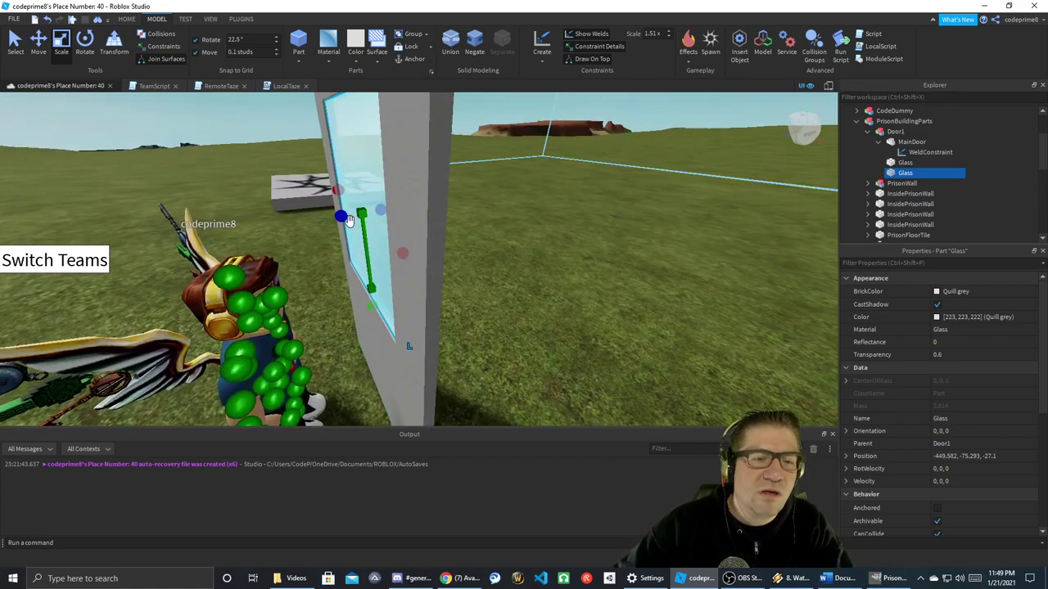
{"action": "left_click_drag", "start_coordinate": [341, 218], "coordinate": [335, 218]}
{"action": "right_click_drag", "start_coordinate": [396, 214], "coordinate": [393, 208]}
{"action": "key", "text": "d"}
{"action": "left_click_drag", "start_coordinate": [391, 204], "coordinate": [395, 205]}
{"action": "right_click_drag", "start_coordinate": [415, 232], "coordinate": [415, 235]}
{"action": "key", "text": "a"}
{"action": "key", "text": "w"}
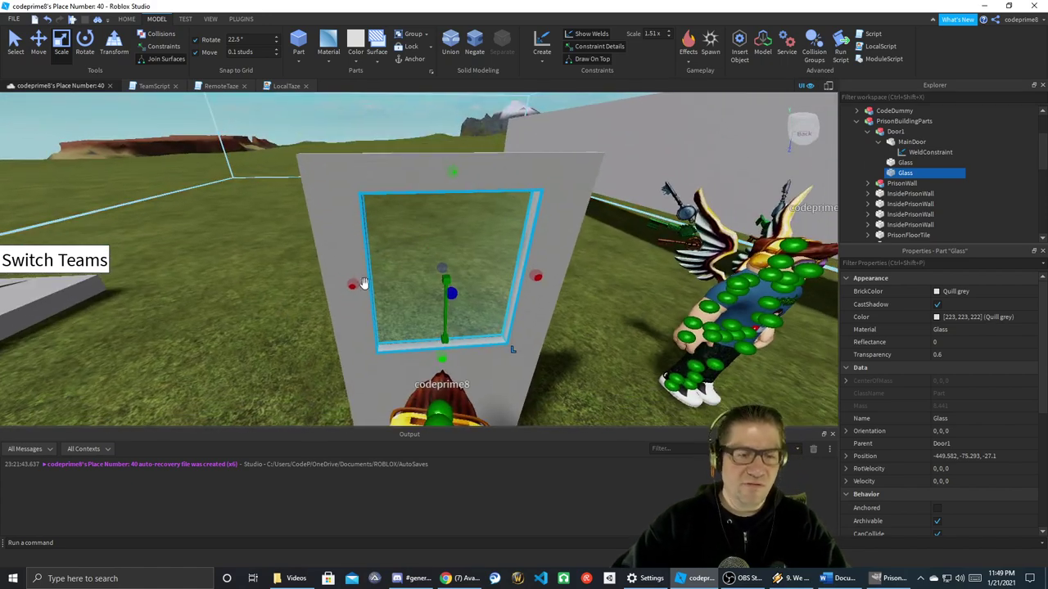
- Extend the glass copy past the door's side and narrow it to a thin strip along the door's outer vertical edge
{"action": "left_click_drag", "start_coordinate": [352, 285], "coordinate": [294, 288]}
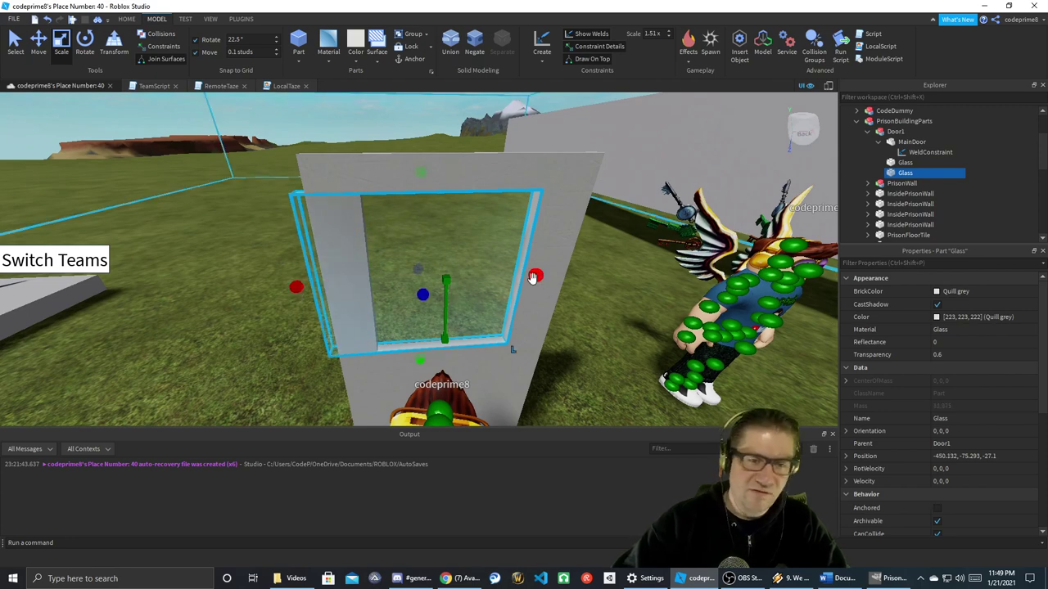
{"action": "left_click_drag", "start_coordinate": [535, 279], "coordinate": [342, 281]}
{"action": "right_click_drag", "start_coordinate": [342, 281], "coordinate": [342, 281]}
{"action": "key", "text": "a"}
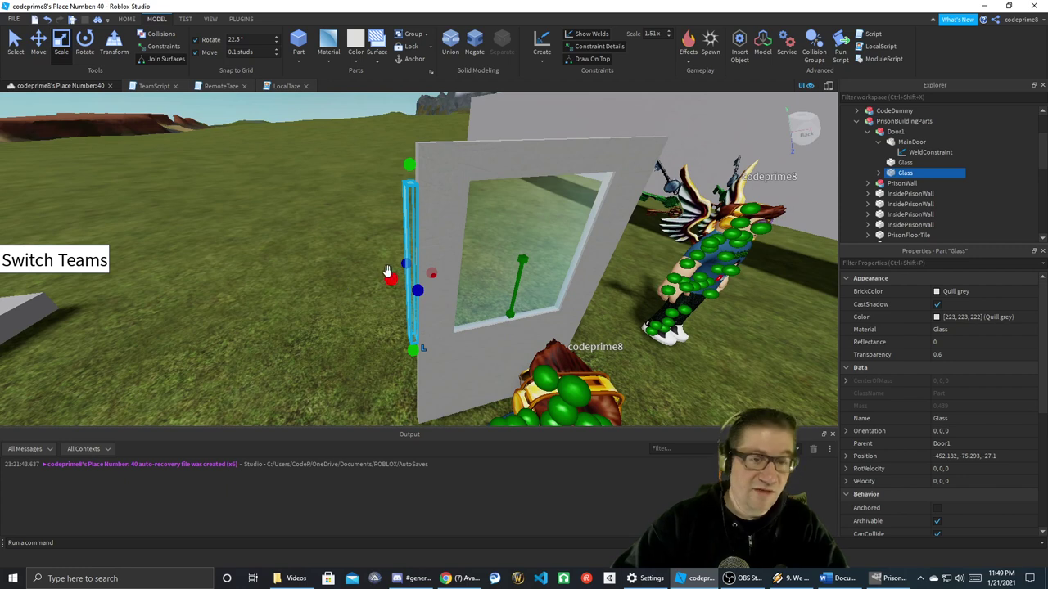
- Stretch the thin edge strip upward and downward to the full height of the door
{"action": "left_click_drag", "start_coordinate": [409, 165], "coordinate": [413, 120]}
{"action": "right_click_drag", "start_coordinate": [420, 337], "coordinate": [420, 336]}
{"action": "key", "text": "w"}
{"action": "key", "text": "s"}
{"action": "left_click_drag", "start_coordinate": [415, 283], "coordinate": [417, 286]}
{"action": "left_click_drag", "start_coordinate": [416, 381], "coordinate": [416, 400]}
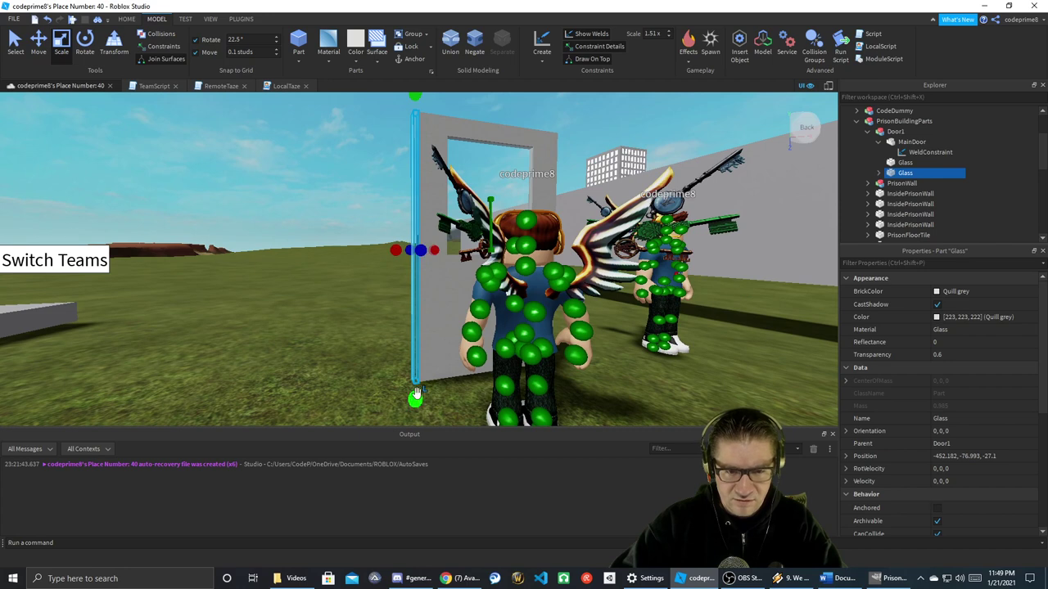
- Give the edge strip the Smooth Plastic material and the Dark stone grey color
{"action": "left_click", "coordinate": [328, 61]}
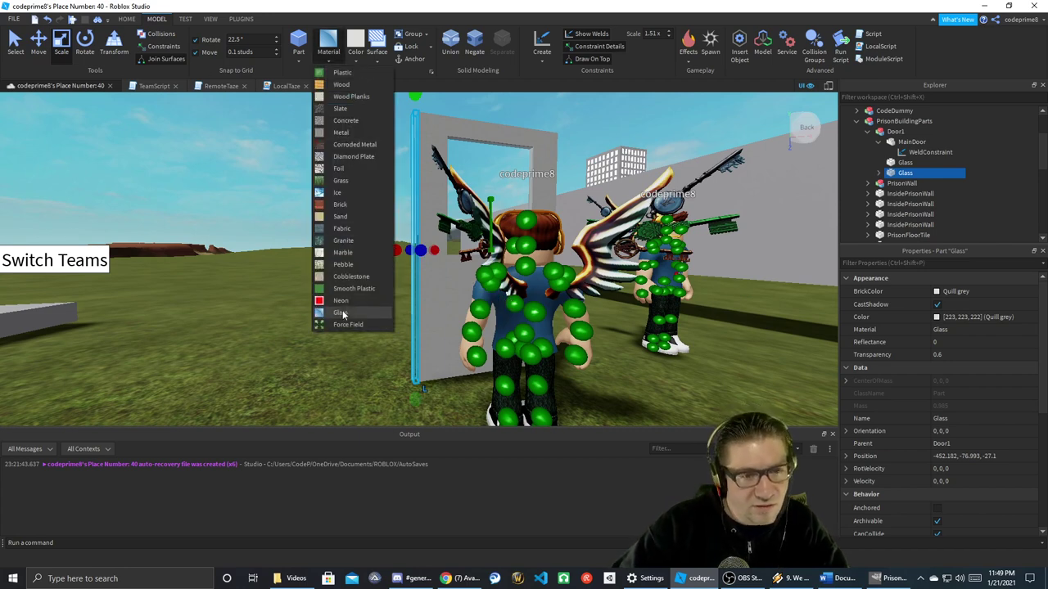
{"action": "left_click", "coordinate": [348, 288]}
{"action": "left_click", "coordinate": [327, 62]}
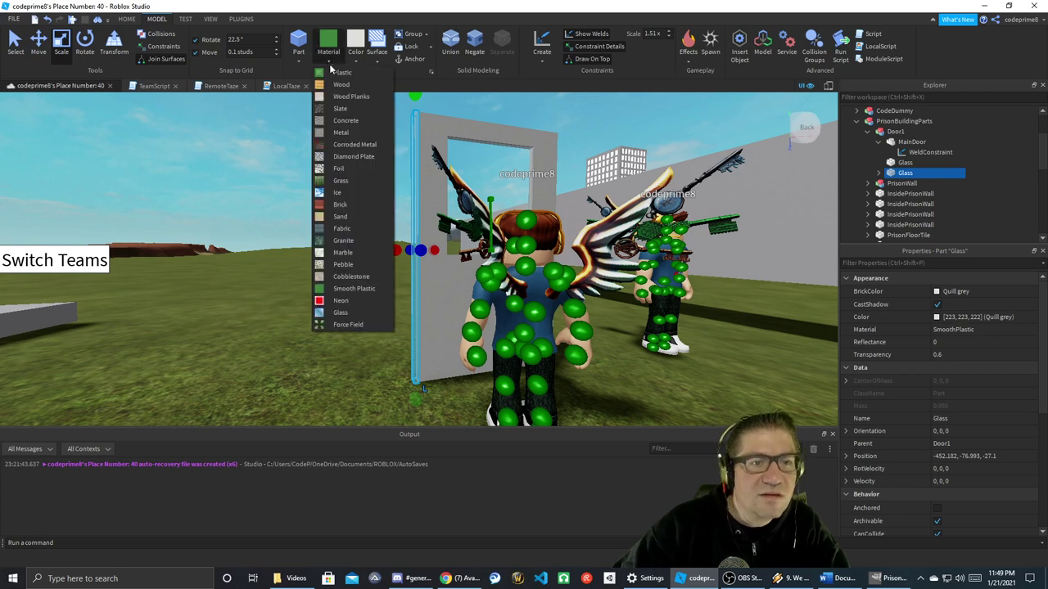
{"action": "left_click", "coordinate": [360, 59]}
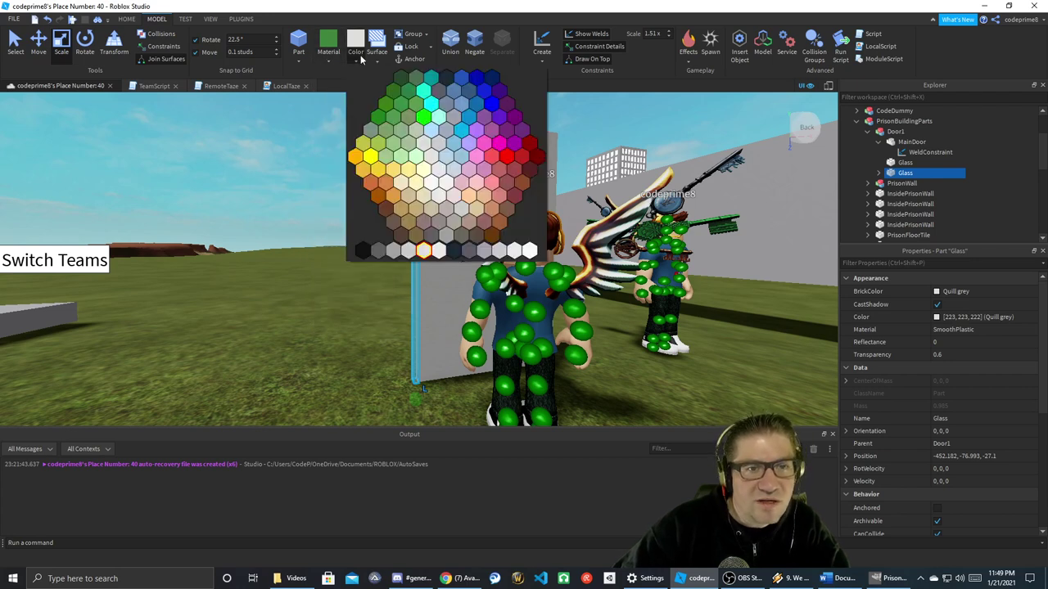
{"action": "left_click", "coordinate": [379, 251]}
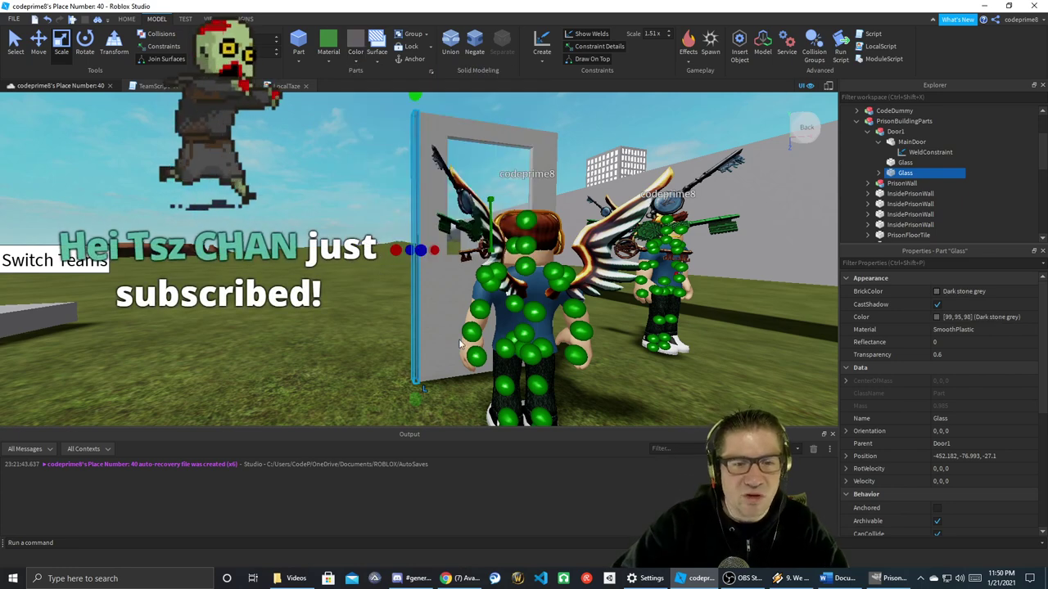
{"action": "left_click", "coordinate": [321, 351]}
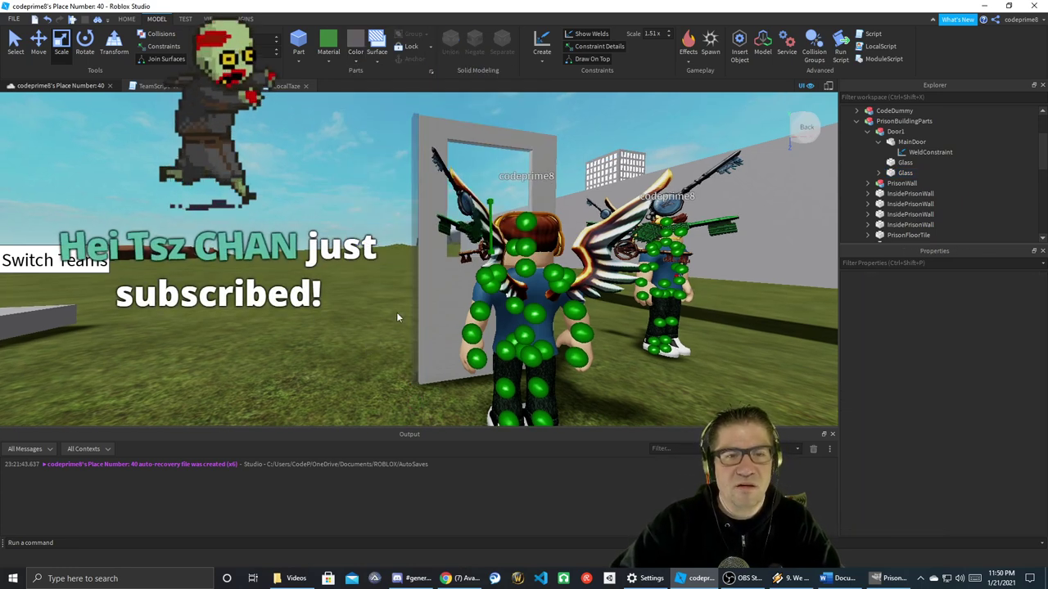
- Set the edge strip's transparency to 0
{"action": "left_click", "coordinate": [414, 301]}
{"action": "left_click", "coordinate": [954, 355]}
{"action": "type", "text": "0"}
{"action": "key", "text": "Return"}
- Duplicate the dark grey edge strip and move the copy across to the door's opposite vertical edge
{"action": "right_click_drag", "start_coordinate": [621, 234], "coordinate": [621, 234]}
{"action": "key", "text": "w"}
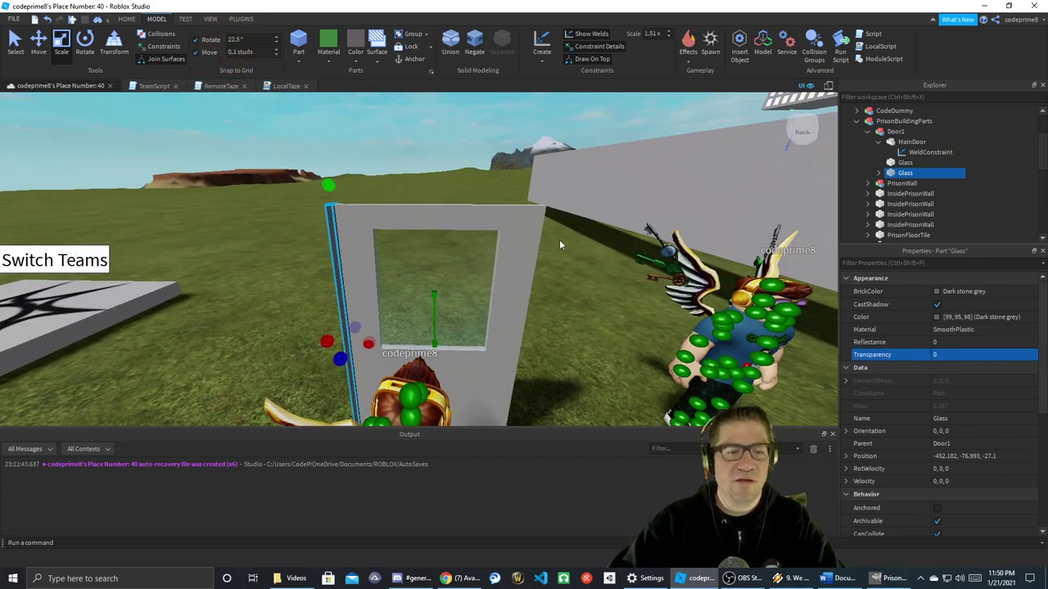
{"action": "key", "text": "ctrl+d"}
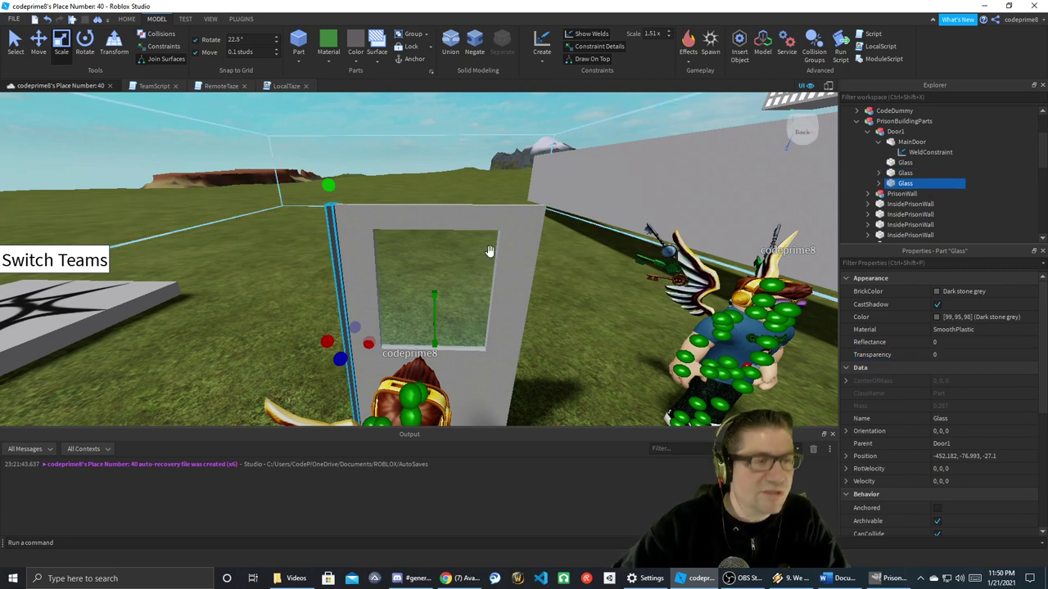
{"action": "left_click", "coordinate": [38, 39]}
{"action": "left_click_drag", "start_coordinate": [376, 323], "coordinate": [571, 355]}
{"action": "right_click_drag", "start_coordinate": [581, 350], "coordinate": [580, 350]}
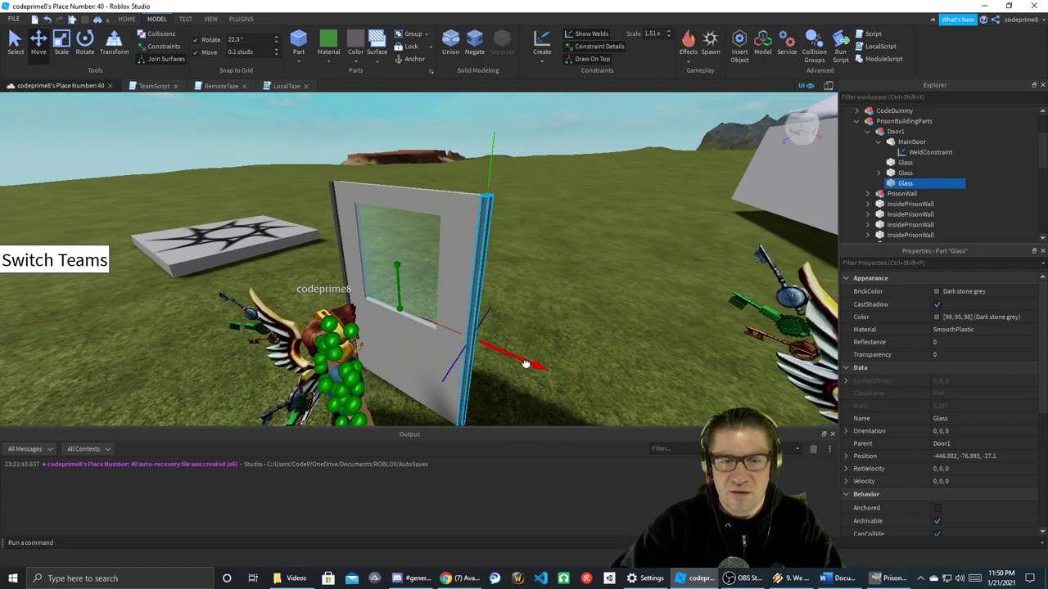
- Nudge the copied strip flush against the door edge with move snapping off, and turn move snapping back on
{"action": "scroll", "coordinate": [506, 328], "scroll_direction": "up", "scroll_amount": 3}
{"action": "scroll", "coordinate": [506, 328], "scroll_direction": "down", "scroll_amount": 5}
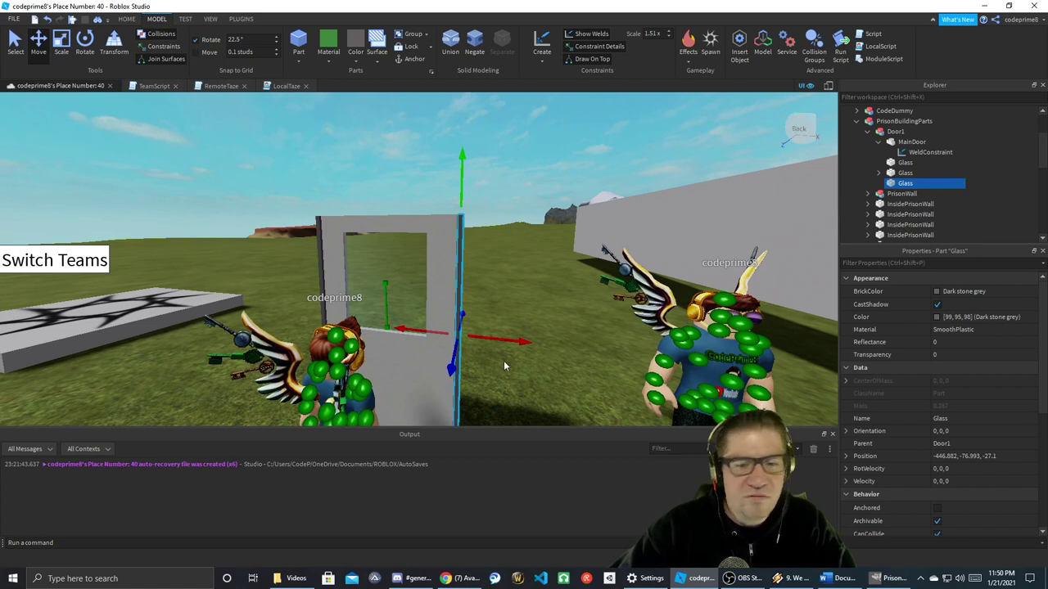
{"action": "mouse_move", "coordinate": [496, 339]}
{"action": "left_mouse_down"}
{"action": "mouse_move", "coordinate": [506, 340]}
{"action": "mouse_move", "coordinate": [495, 340]}
{"action": "left_mouse_up"}
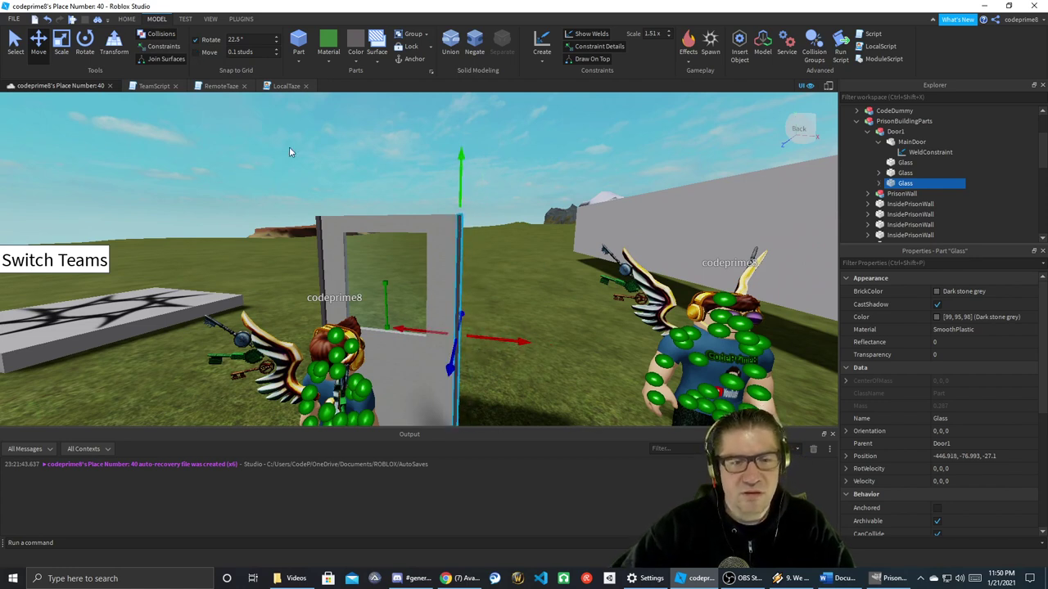
{"action": "left_click", "coordinate": [196, 52]}
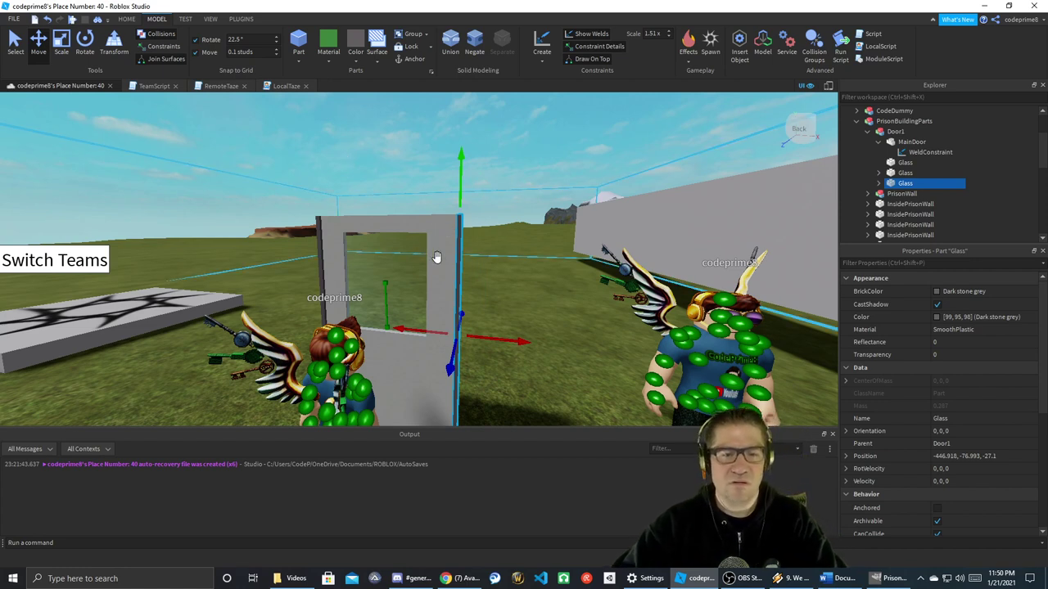
- Duplicate the second edge strip, place the copy above the door, and widen it to span the door and both strips
{"action": "key", "text": "ctrl+d"}
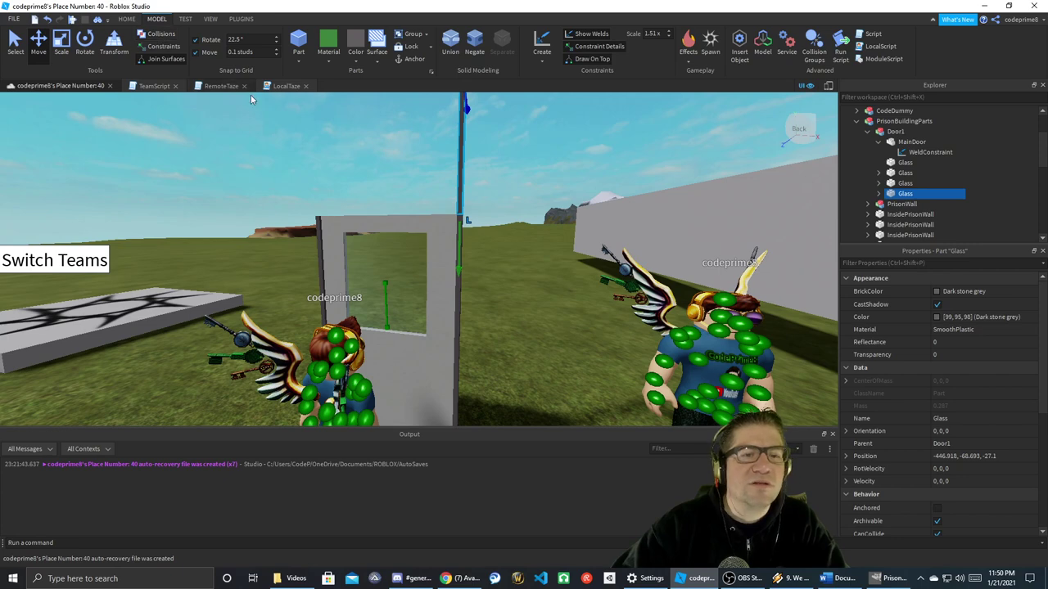
{"action": "right_click_drag", "start_coordinate": [381, 172], "coordinate": [380, 170]}
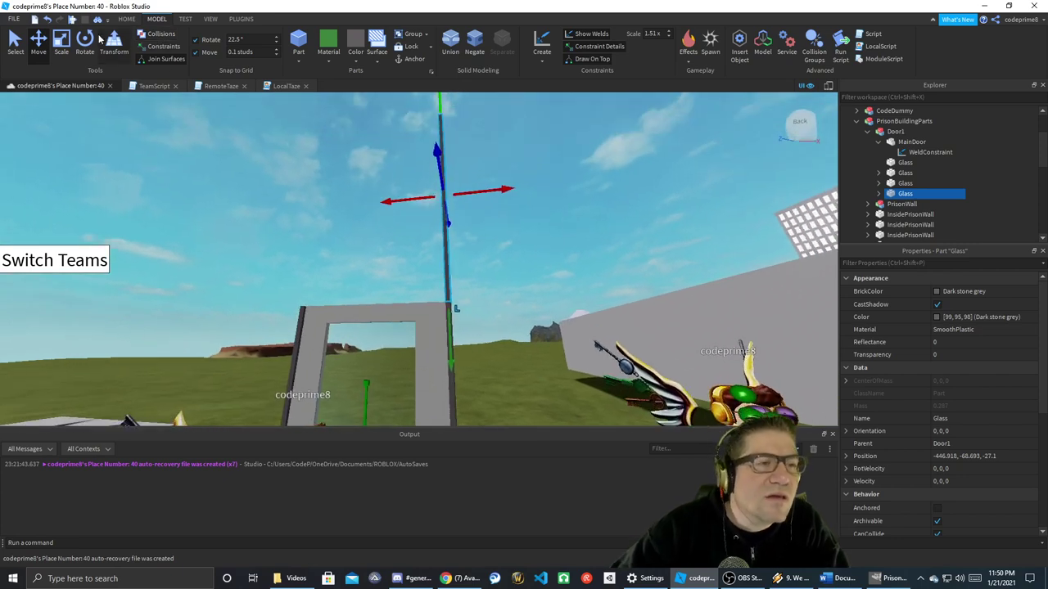
{"action": "left_click", "coordinate": [60, 42]}
{"action": "left_click_drag", "start_coordinate": [424, 197], "coordinate": [301, 211]}
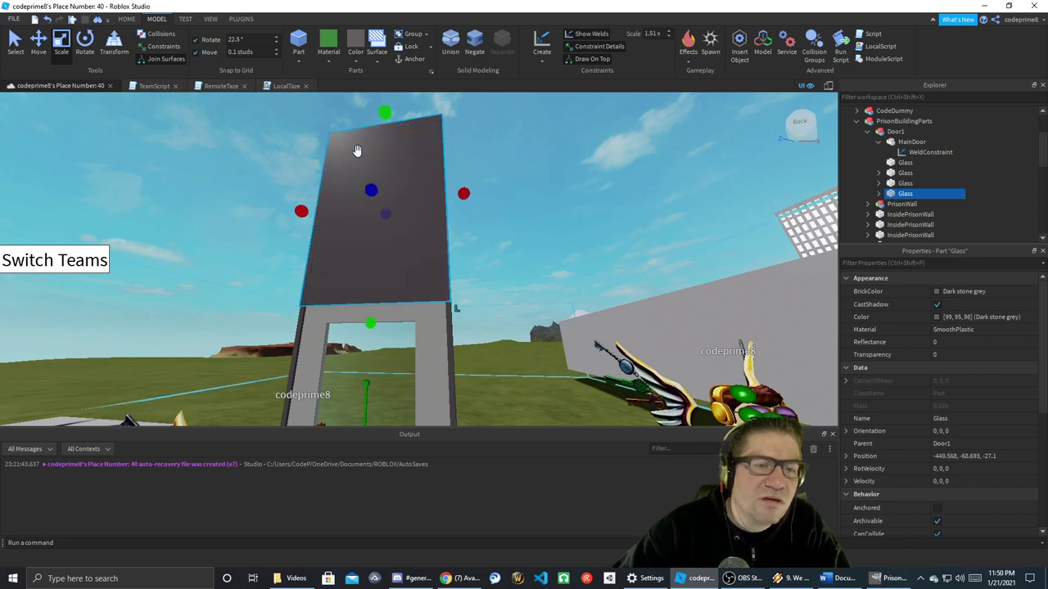
- Reduce the height of the dark strip above the door until it is a thin bar resting on the frame
{"action": "left_click_drag", "start_coordinate": [384, 115], "coordinate": [373, 287]}
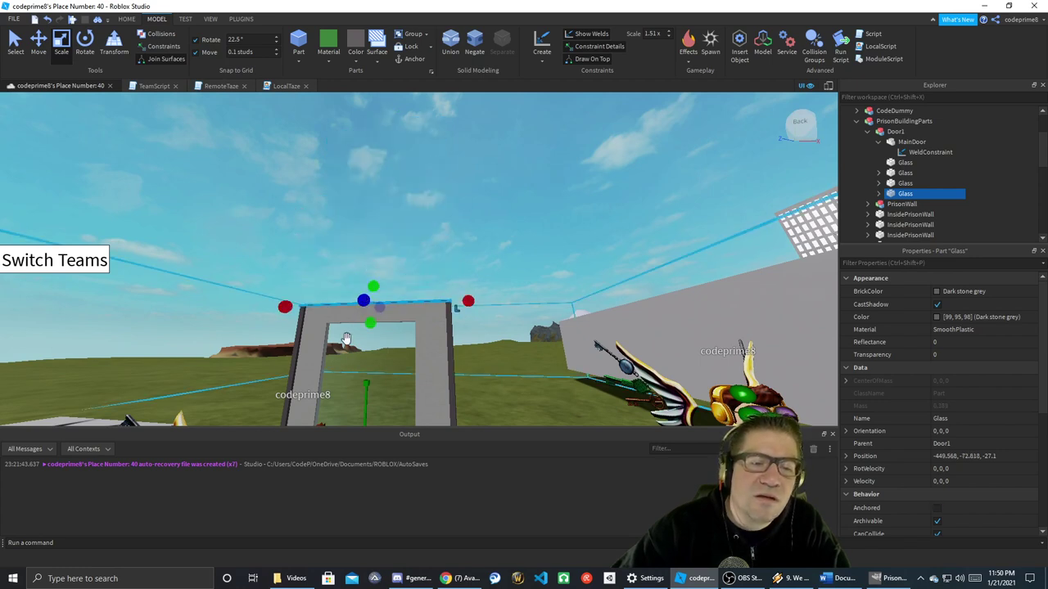
{"action": "right_click_drag", "start_coordinate": [343, 342], "coordinate": [342, 344]}
{"action": "scroll", "coordinate": [342, 344], "scroll_direction": "up", "scroll_amount": 4}
{"action": "left_click_drag", "start_coordinate": [287, 259], "coordinate": [289, 233]}
{"action": "scroll", "coordinate": [460, 377], "scroll_direction": "down", "scroll_amount": 4}
{"action": "right_click_drag", "start_coordinate": [461, 377], "coordinate": [617, 360]}
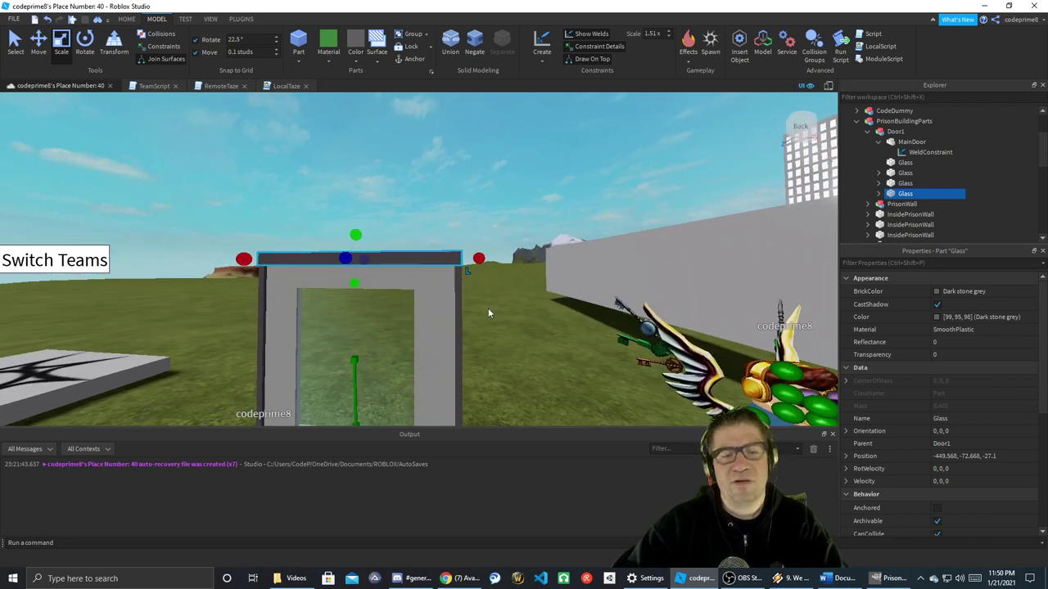
{"action": "left_click_drag", "start_coordinate": [355, 237], "coordinate": [354, 238]}
{"action": "left_click_drag", "start_coordinate": [353, 238], "coordinate": [352, 242]}
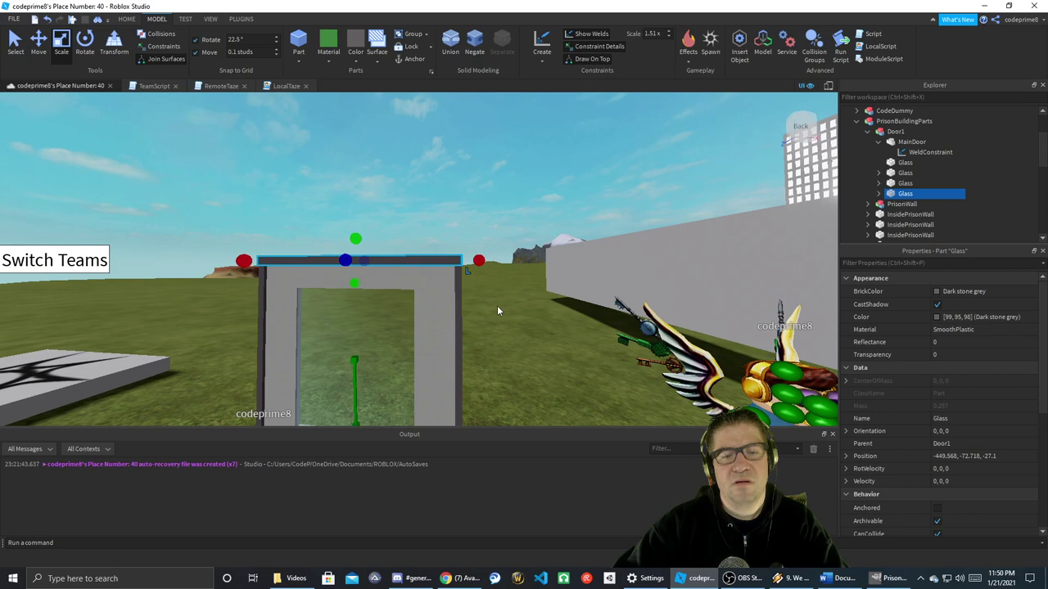
{"action": "left_click", "coordinate": [528, 413]}
- Duplicate the dark edge strip on one side of the door and widen the copy inward onto the door face
{"action": "scroll", "coordinate": [508, 386], "scroll_direction": "down", "scroll_amount": 1}
{"action": "right_click_drag", "start_coordinate": [509, 385], "coordinate": [508, 386]}
{"action": "right_click_drag", "start_coordinate": [537, 328], "coordinate": [537, 330]}
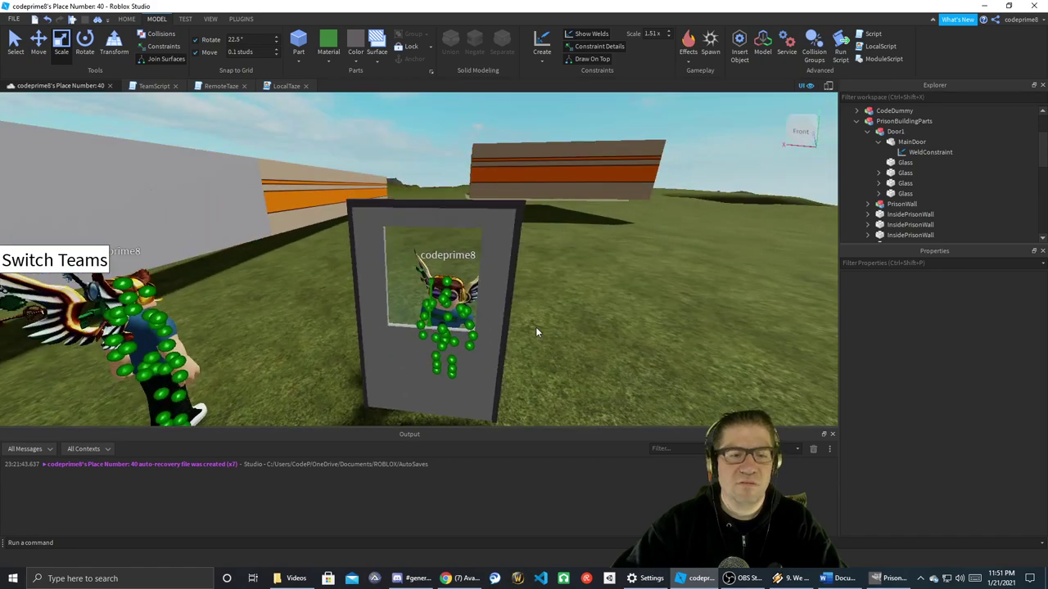
{"action": "right_click_drag", "start_coordinate": [416, 365], "coordinate": [416, 365]}
{"action": "scroll", "coordinate": [416, 364], "scroll_direction": "up", "scroll_amount": 3}
{"action": "scroll", "coordinate": [415, 363], "scroll_direction": "down", "scroll_amount": 4}
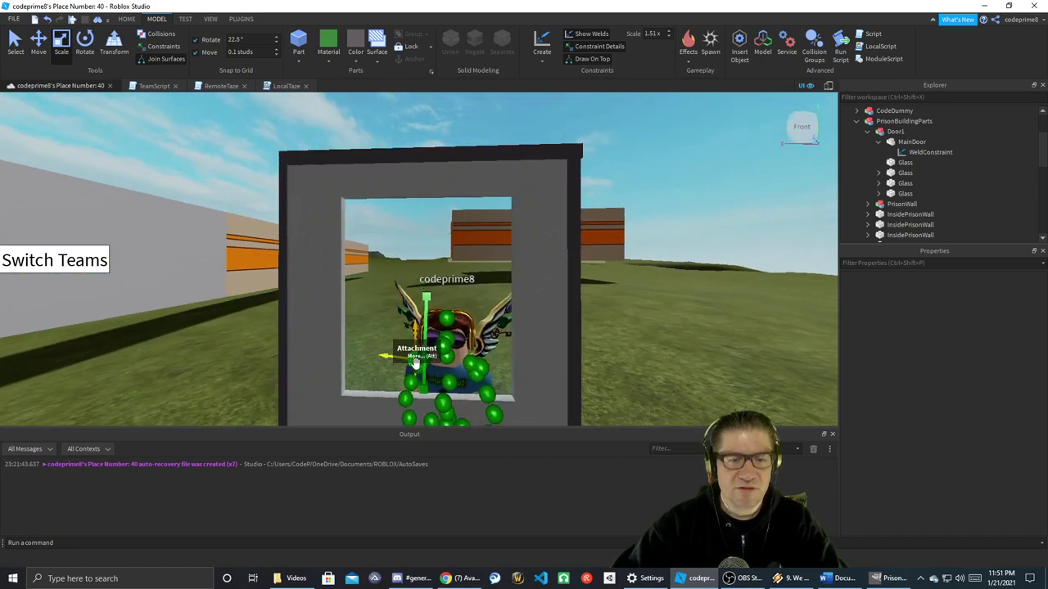
{"action": "left_click", "coordinate": [339, 351]}
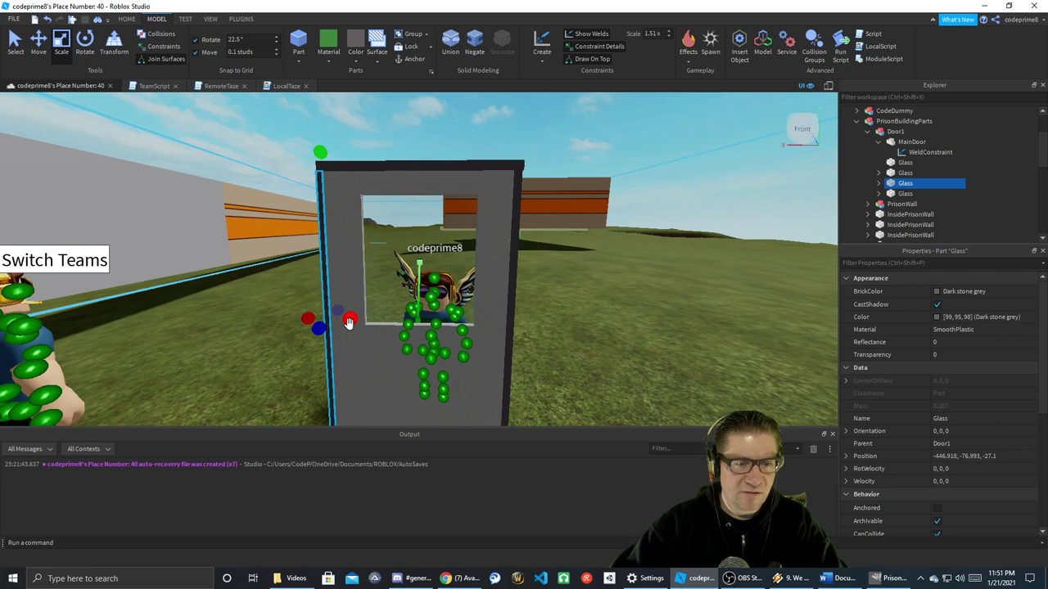
{"action": "key", "text": "ctrl+d"}
{"action": "left_click_drag", "start_coordinate": [349, 317], "coordinate": [318, 320]}
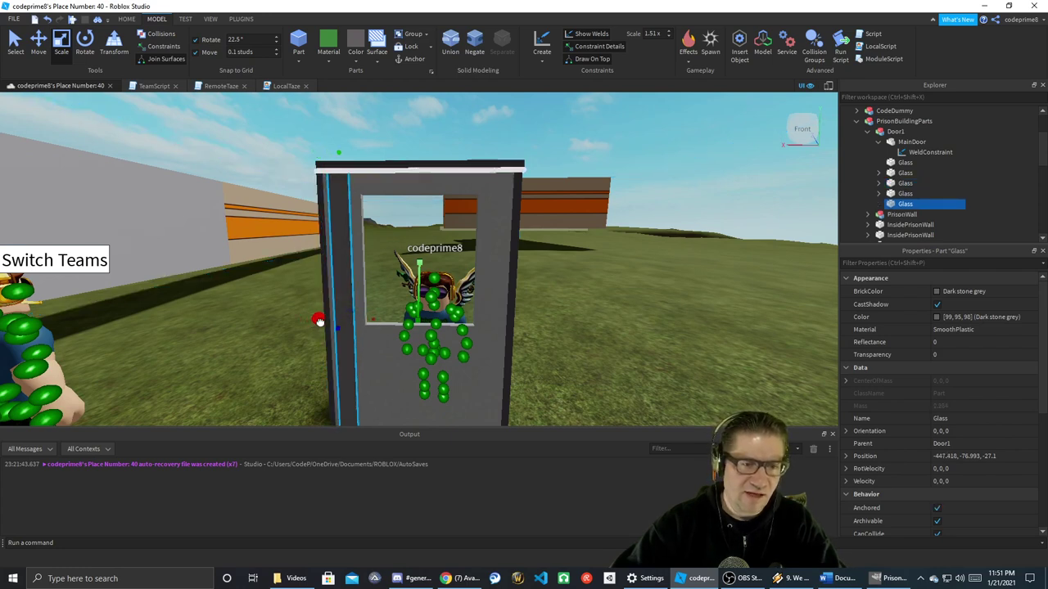
- Shorten the copied strip into a small upright plate beside and below the window, and widen it slightly toward the window
{"action": "right_click_drag", "start_coordinate": [350, 288], "coordinate": [375, 388]}
{"action": "left_click_drag", "start_coordinate": [374, 347], "coordinate": [368, 293]}
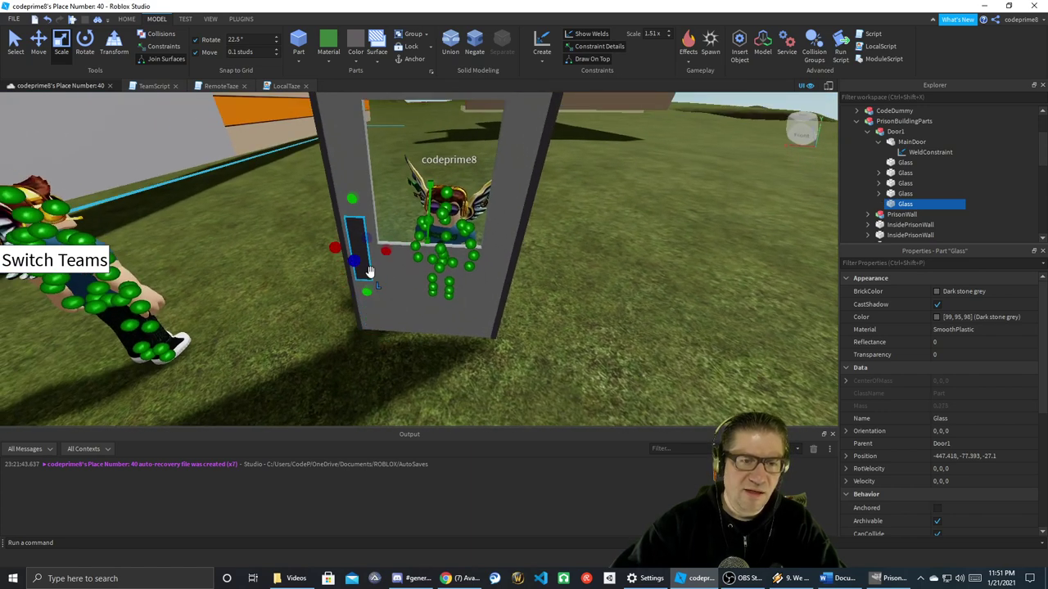
{"action": "right_click_drag", "start_coordinate": [374, 204], "coordinate": [377, 210]}
{"action": "key", "text": "a"}
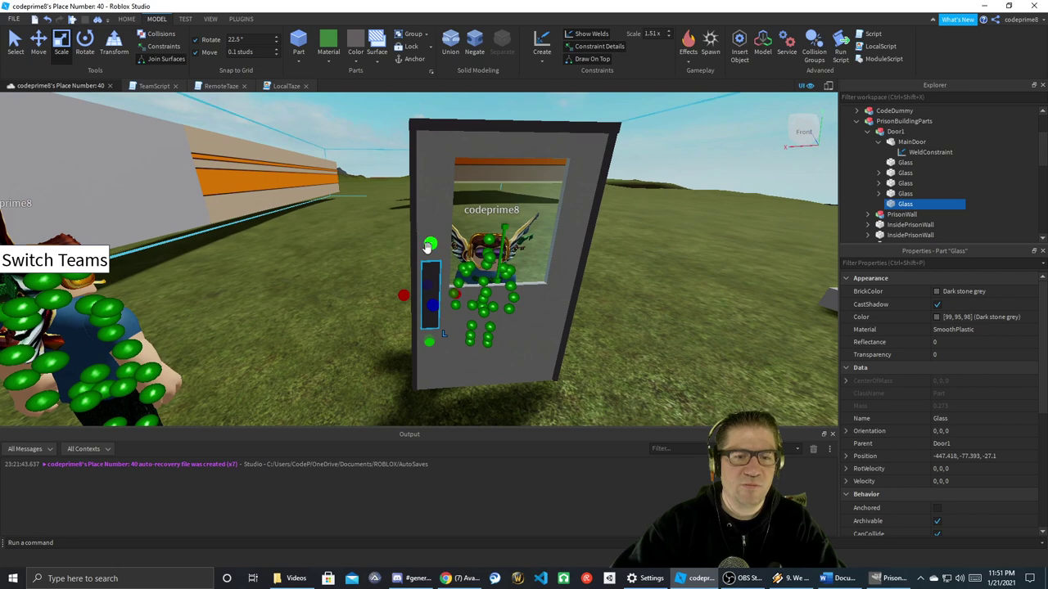
{"action": "scroll", "coordinate": [449, 293], "scroll_direction": "up", "scroll_amount": 5}
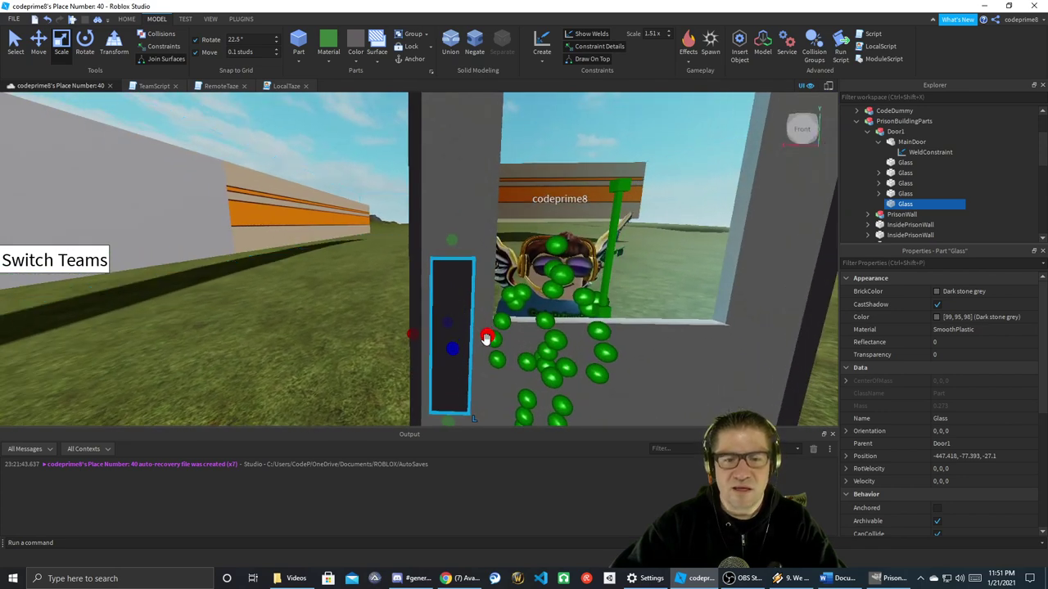
{"action": "left_click_drag", "start_coordinate": [488, 334], "coordinate": [487, 394]}
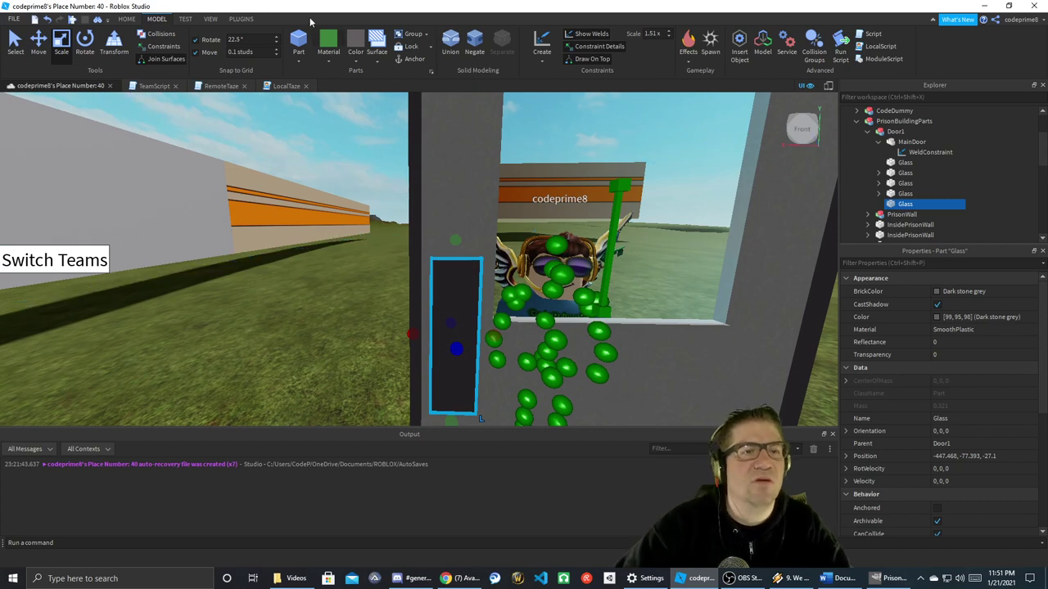
- Give the small door plate the Diamond Plate material and colour it White
{"action": "left_click", "coordinate": [329, 60]}
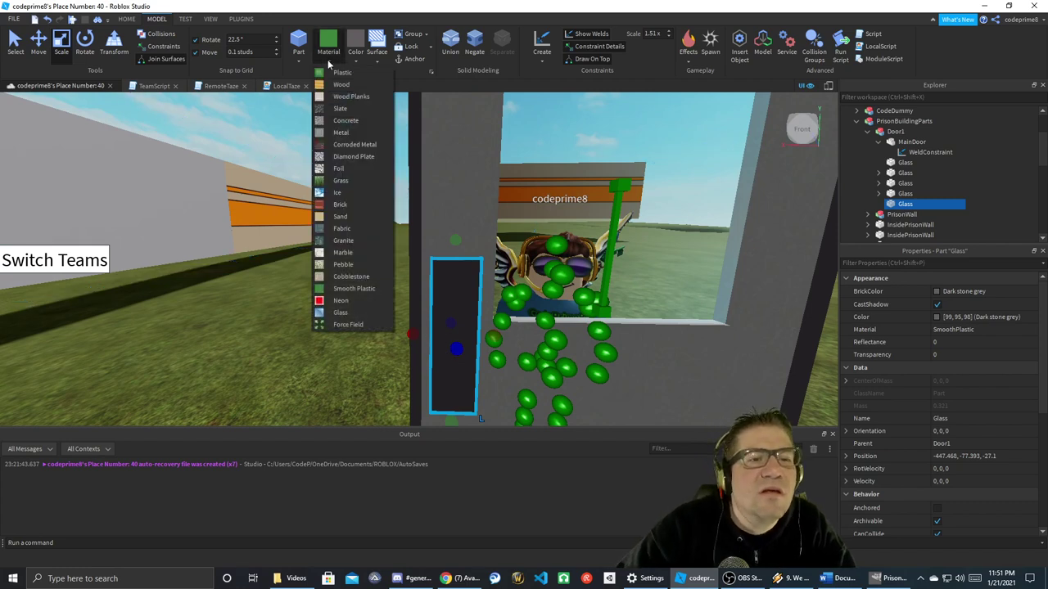
{"action": "left_click", "coordinate": [354, 156]}
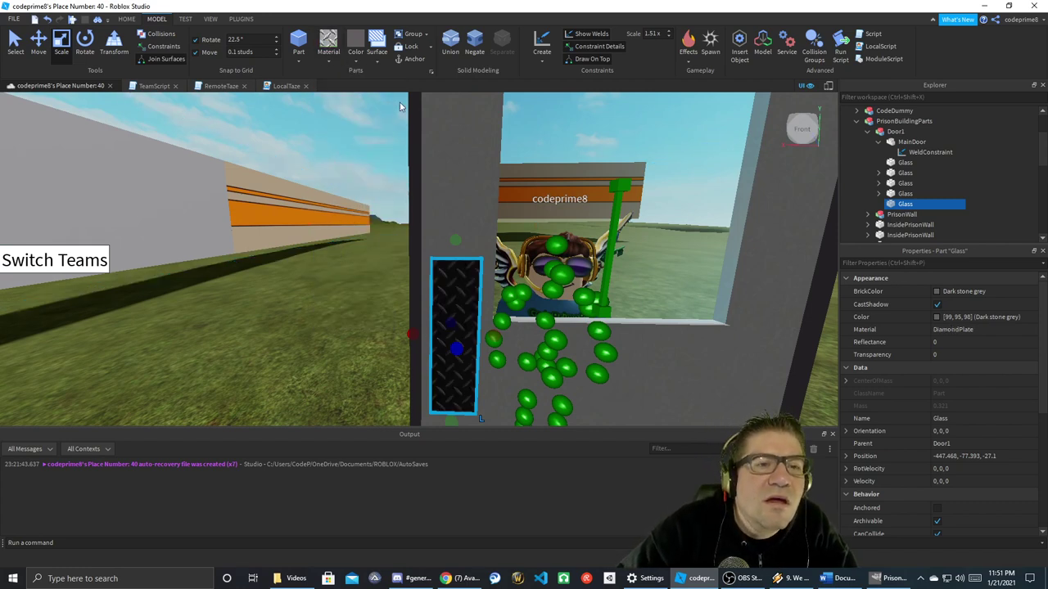
{"action": "left_click", "coordinate": [356, 62]}
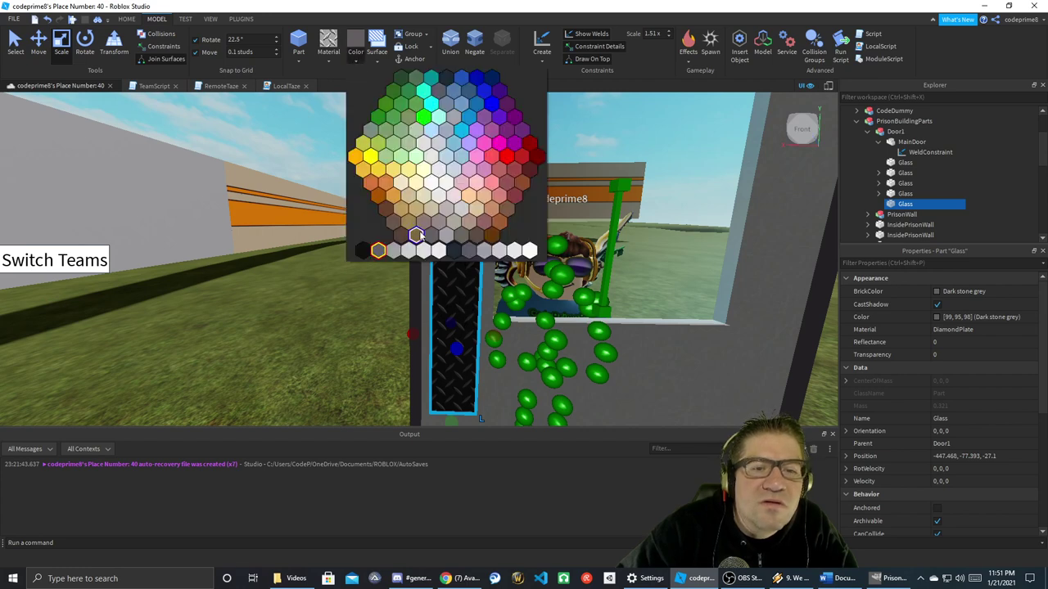
{"action": "left_click", "coordinate": [442, 251]}
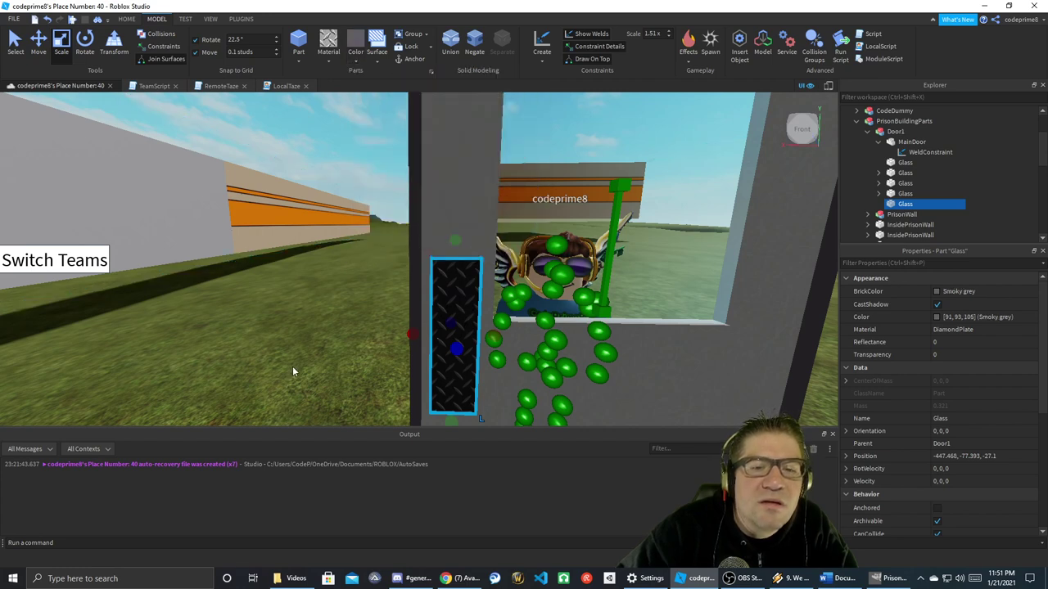
{"action": "left_click", "coordinate": [357, 62]}
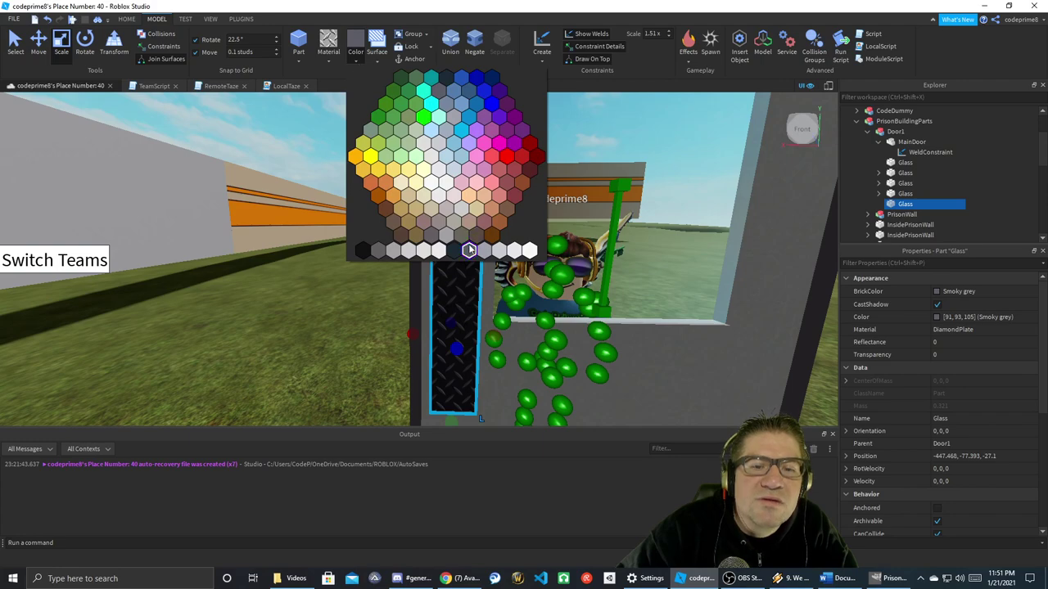
{"action": "left_click", "coordinate": [446, 184]}
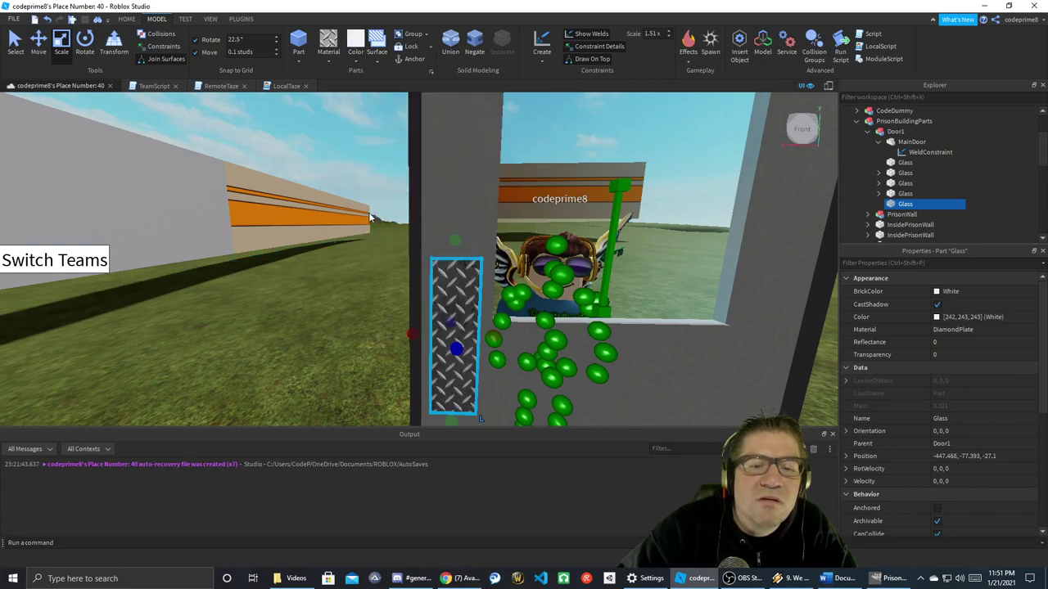
{"action": "right_click_drag", "start_coordinate": [323, 225], "coordinate": [324, 229]}
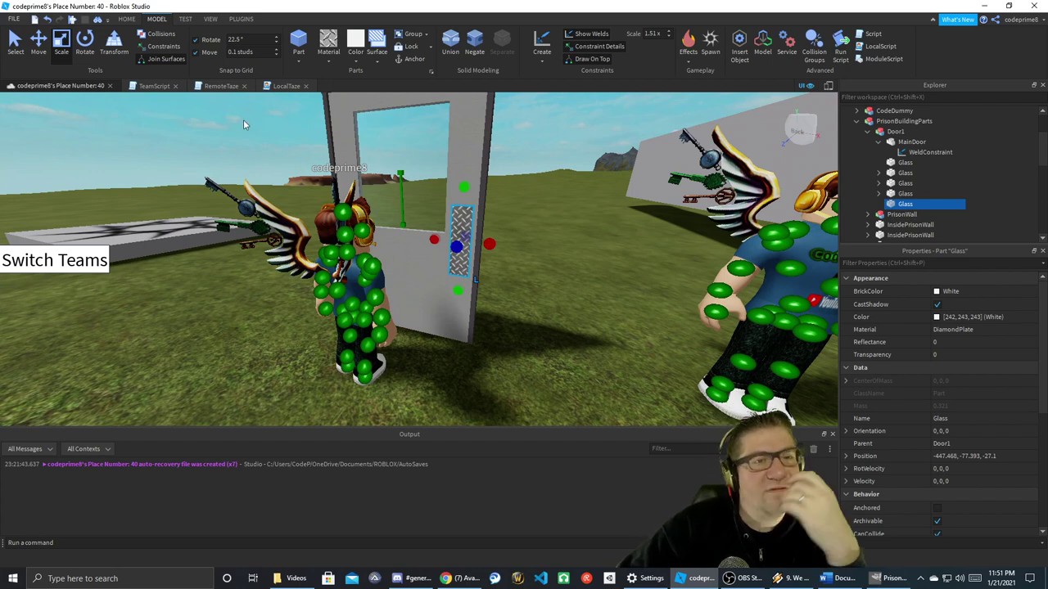
- Try Cobblestone, Sand and Metal as the material of the small door plate
{"action": "left_click", "coordinate": [328, 64]}
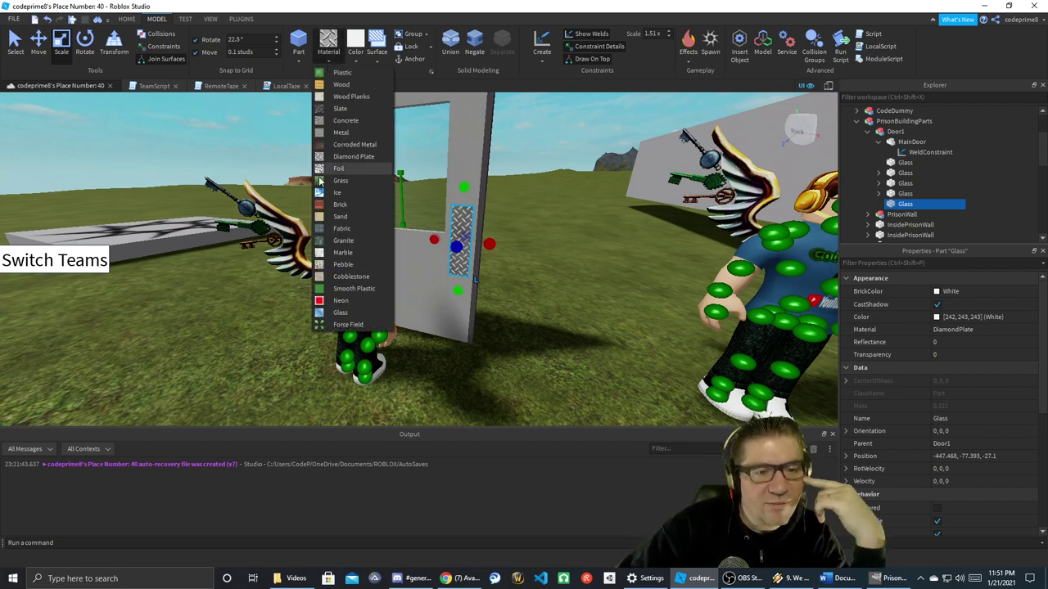
{"action": "left_click", "coordinate": [337, 280]}
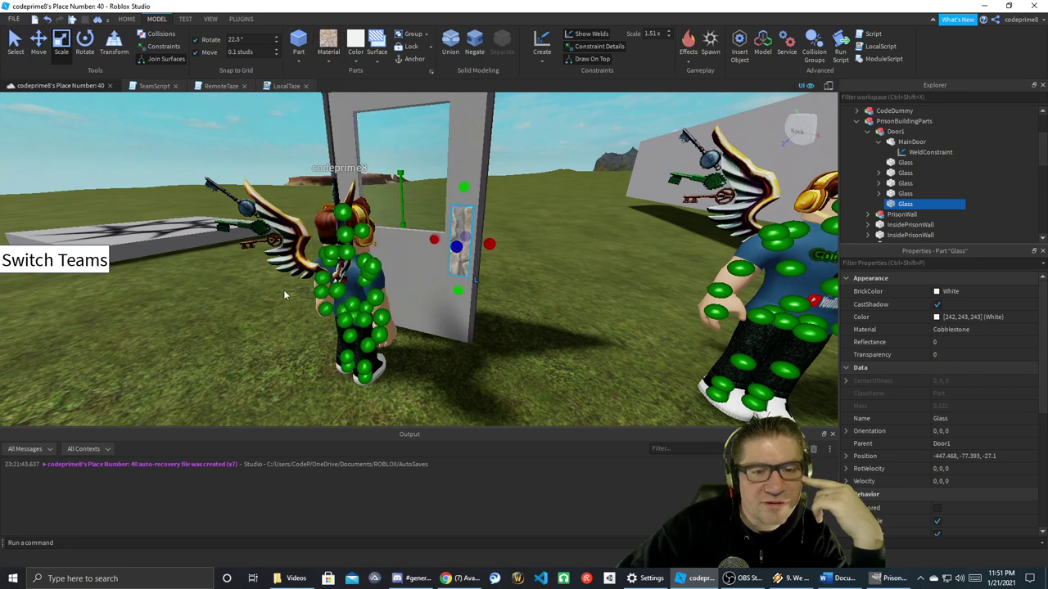
{"action": "left_click", "coordinate": [330, 63]}
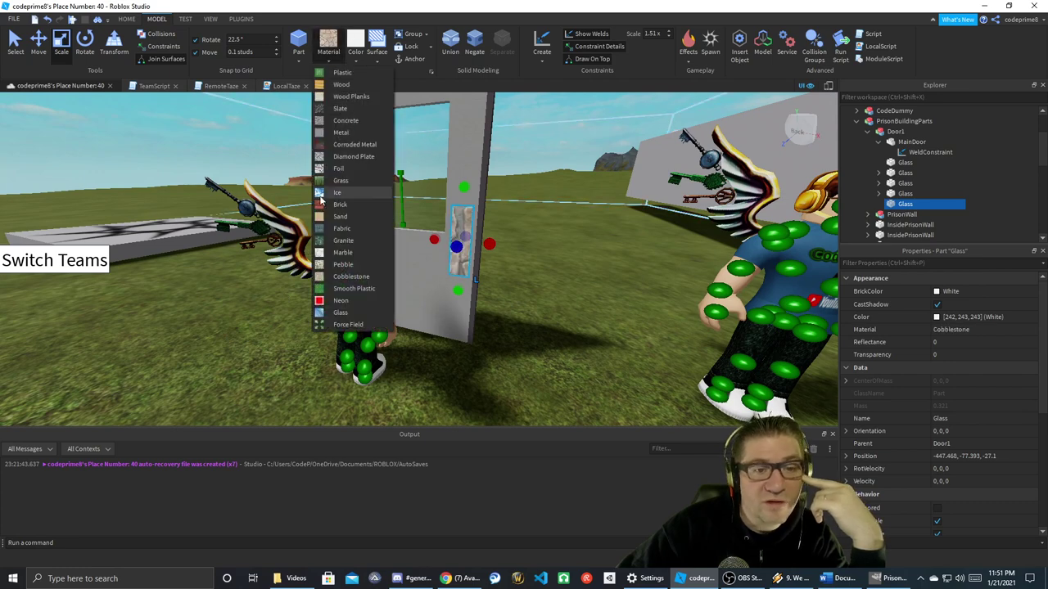
{"action": "left_click", "coordinate": [336, 216]}
{"action": "left_click", "coordinate": [330, 63]}
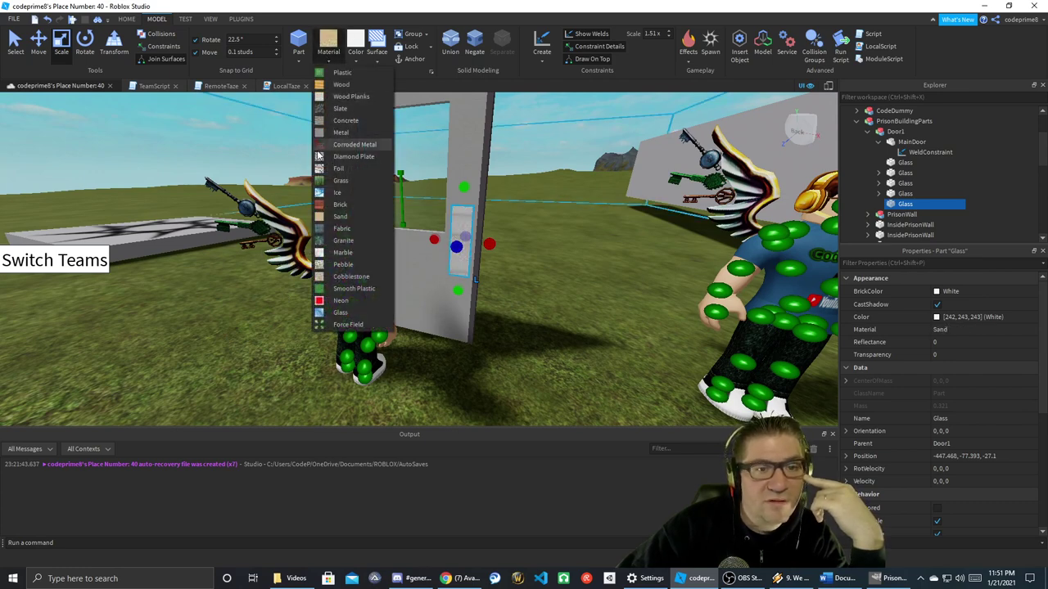
{"action": "left_click", "coordinate": [318, 177]}
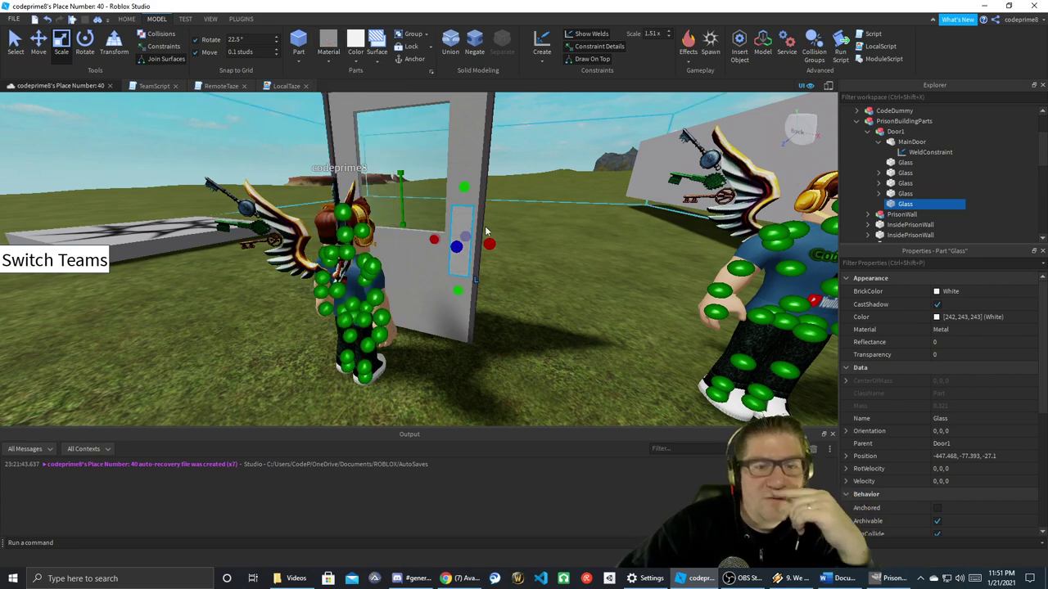
- Set the material of the MainDoor part to Smooth Plastic
{"action": "left_click", "coordinate": [501, 328]}
{"action": "right_click_drag", "start_coordinate": [502, 328], "coordinate": [501, 328]}
{"action": "scroll", "coordinate": [502, 328], "scroll_direction": "up", "scroll_amount": 5}
{"action": "scroll", "coordinate": [502, 328], "scroll_direction": "down", "scroll_amount": 3}
{"action": "scroll", "coordinate": [502, 329], "scroll_direction": "up", "scroll_amount": 2}
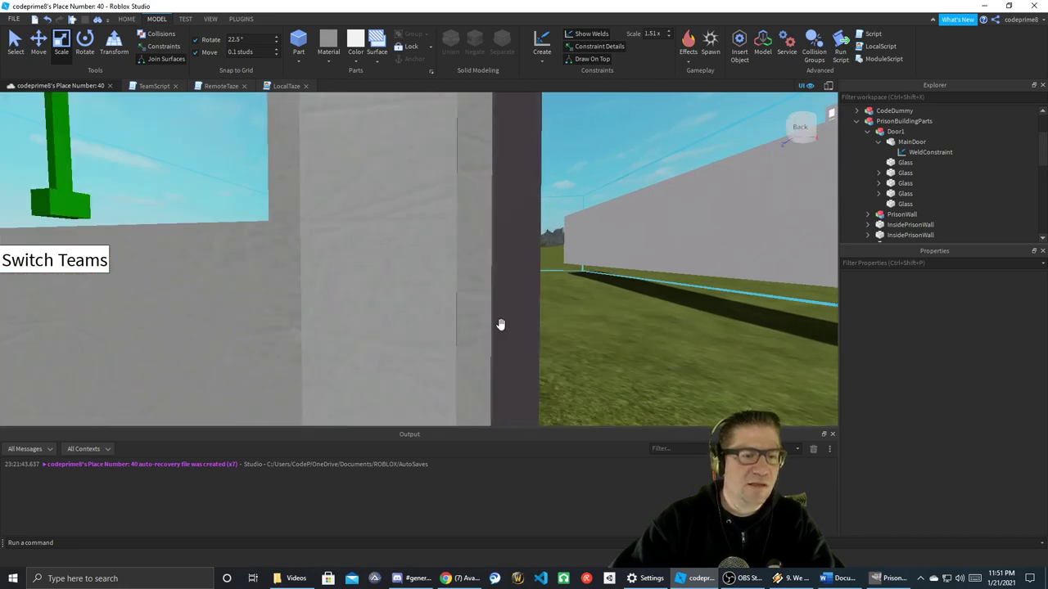
{"action": "scroll", "coordinate": [502, 329], "scroll_direction": "down", "scroll_amount": 2}
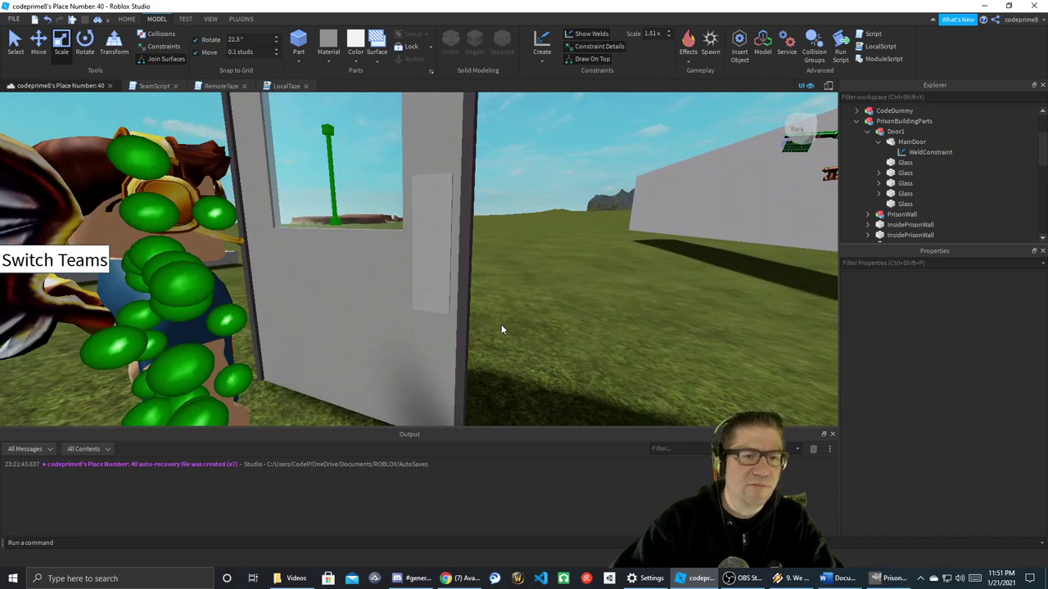
{"action": "left_click", "coordinate": [909, 142]}
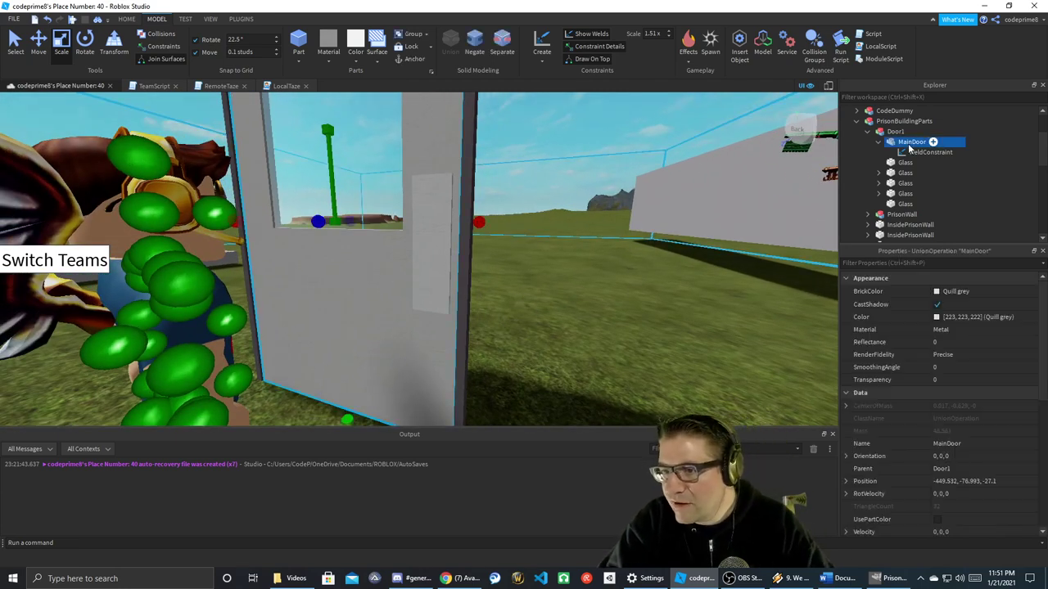
{"action": "left_click", "coordinate": [328, 59]}
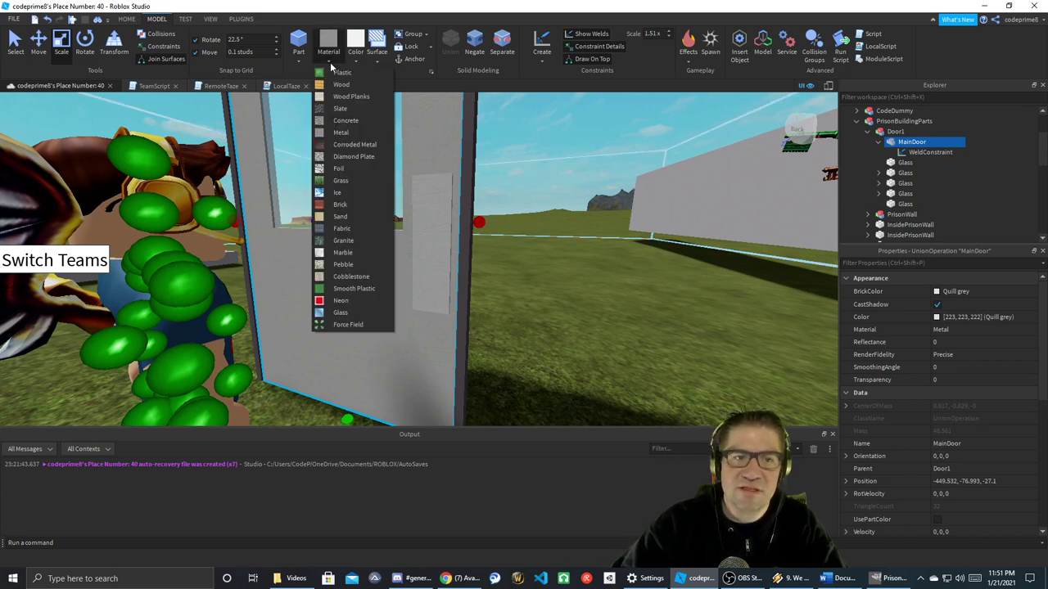
{"action": "left_click", "coordinate": [355, 288]}
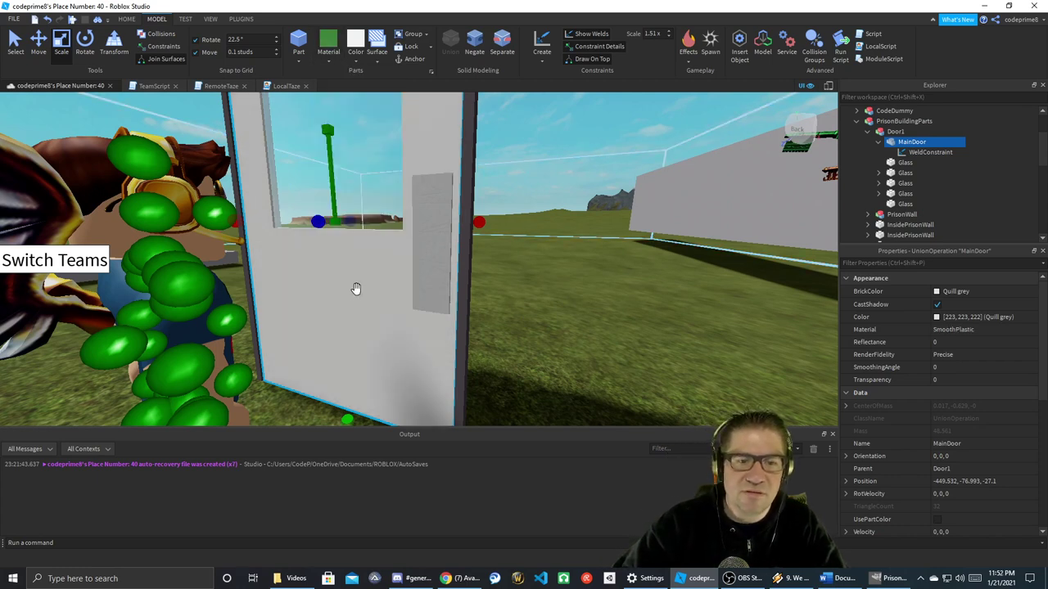
- Set the small door plate's material to Smooth Plastic
{"action": "right_click_drag", "start_coordinate": [393, 270], "coordinate": [377, 281]}
{"action": "left_click", "coordinate": [440, 328]}
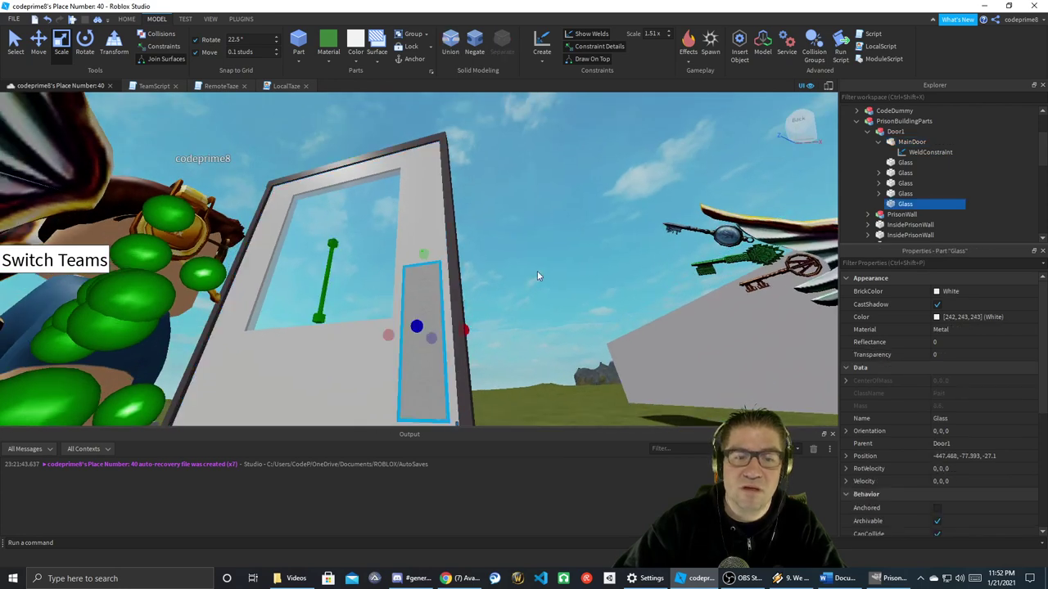
{"action": "left_click", "coordinate": [300, 60]}
{"action": "left_click", "coordinate": [327, 63]}
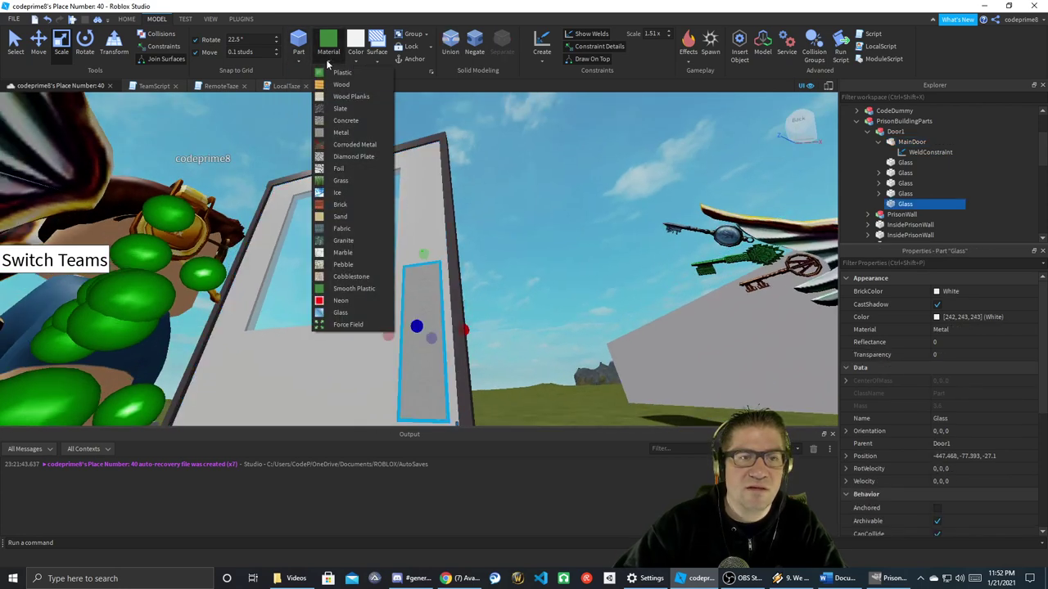
{"action": "left_click", "coordinate": [353, 289]}
{"action": "left_click", "coordinate": [572, 255]}
{"action": "right_click_drag", "start_coordinate": [572, 254], "coordinate": [572, 256]}
{"action": "scroll", "coordinate": [571, 256], "scroll_direction": "down", "scroll_amount": 5}
{"action": "key", "text": "w"}
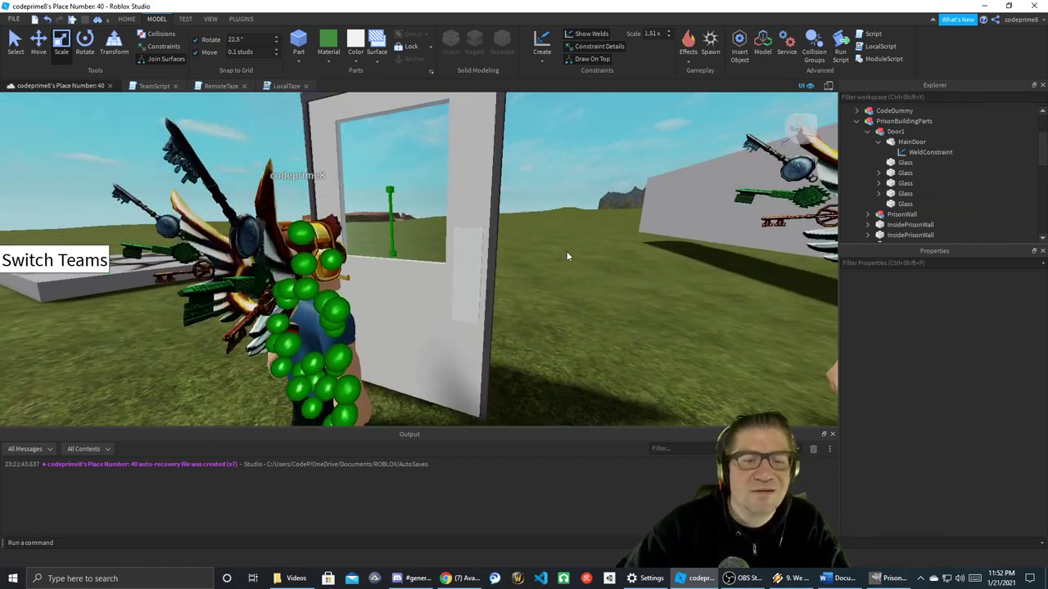
- Rename the first dark stone grey frame part in the Door1 model to DoorFrame
{"action": "left_click", "coordinate": [466, 267]}
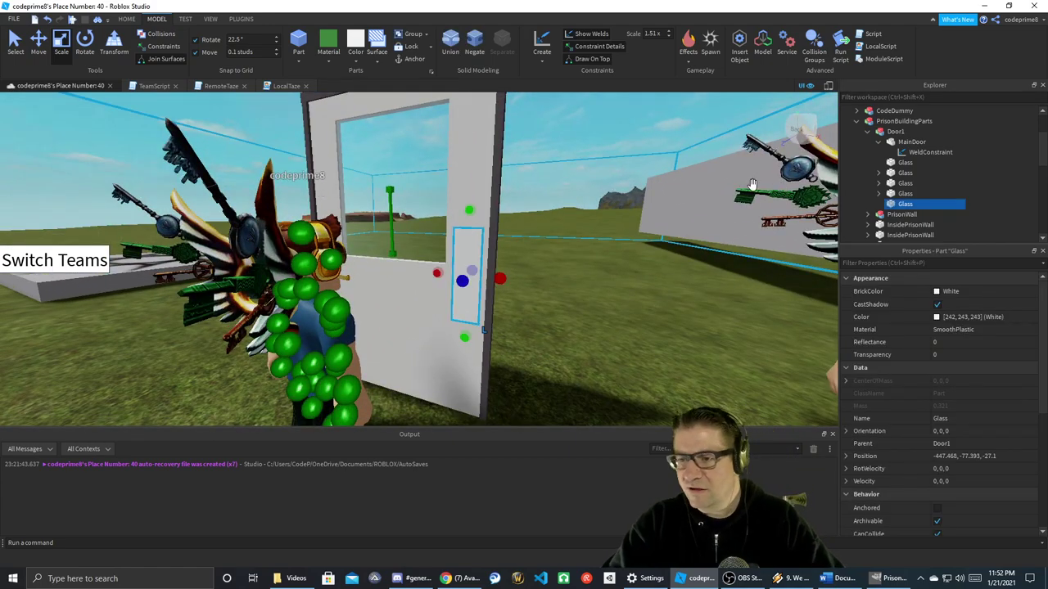
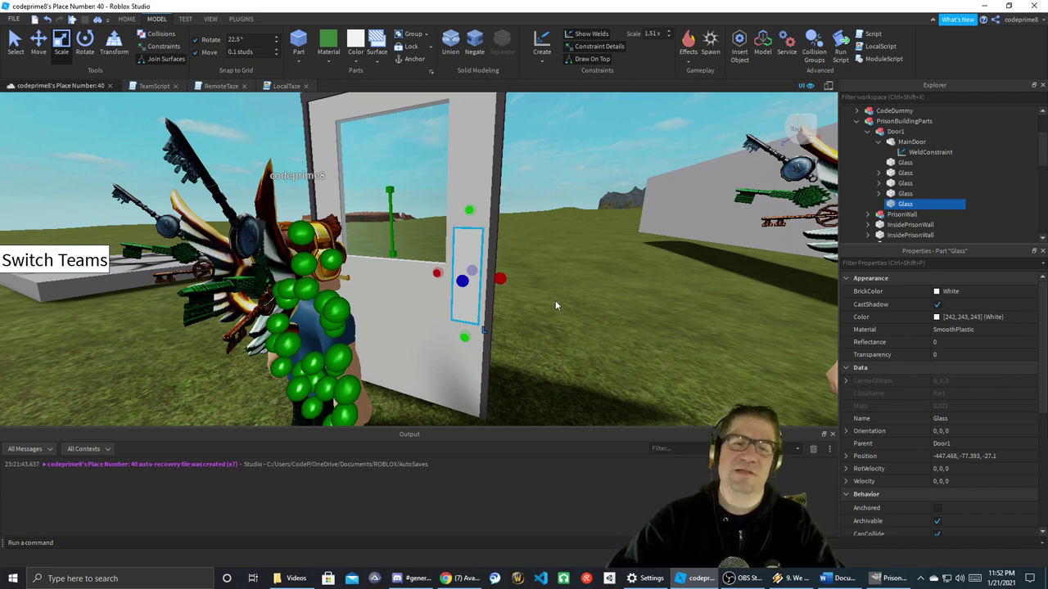
{"action": "left_click", "coordinate": [878, 184]}
{"action": "left_click", "coordinate": [878, 184]}
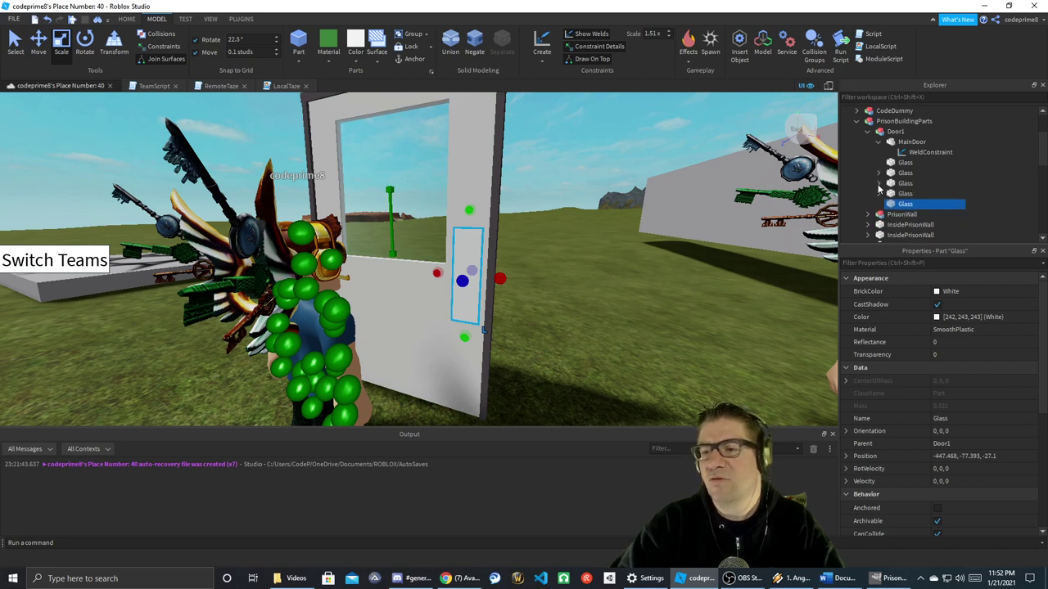
{"action": "left_click", "coordinate": [879, 195]}
{"action": "left_click", "coordinate": [879, 195]}
{"action": "left_click", "coordinate": [905, 195]}
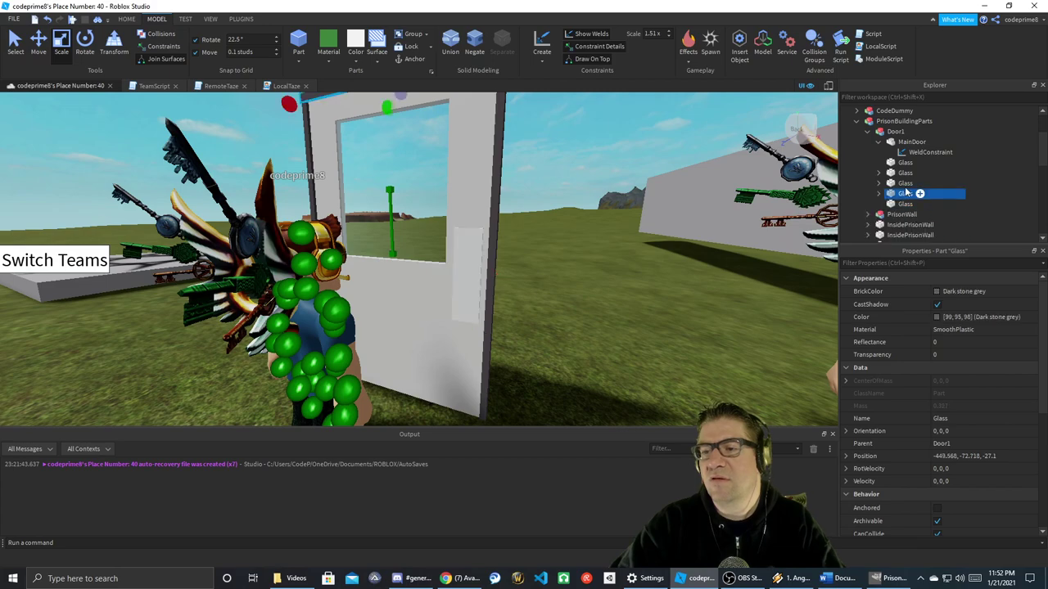
{"action": "left_click", "coordinate": [905, 184], "text": "ctrl"}
{"action": "left_click", "coordinate": [905, 174], "text": "ctrl"}
{"action": "right_click_drag", "start_coordinate": [542, 232], "coordinate": [541, 235]}
{"action": "scroll", "coordinate": [541, 234], "scroll_direction": "down", "scroll_amount": 3}
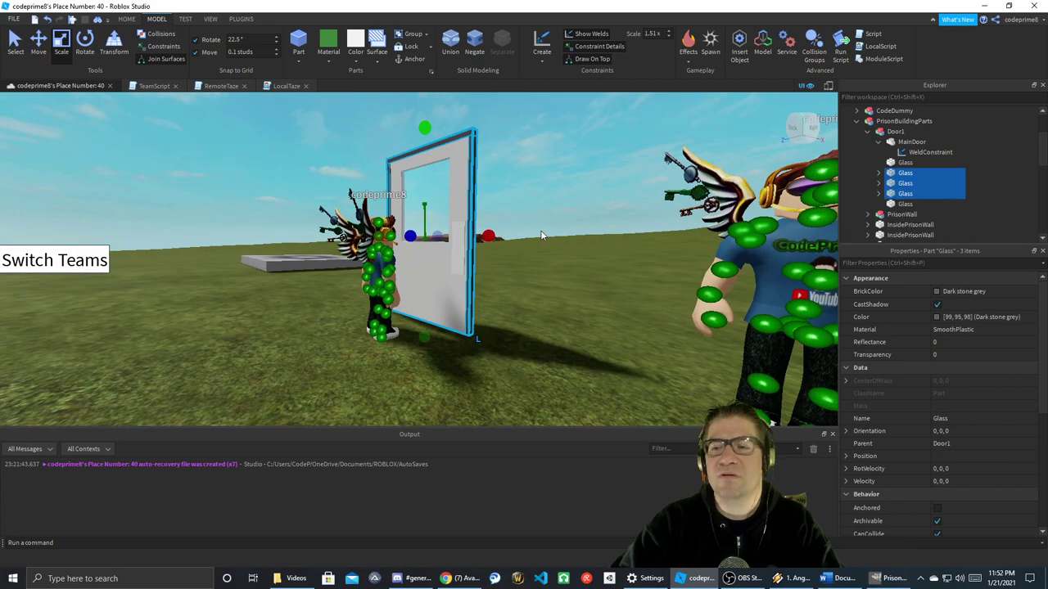
{"action": "left_click", "coordinate": [903, 174]}
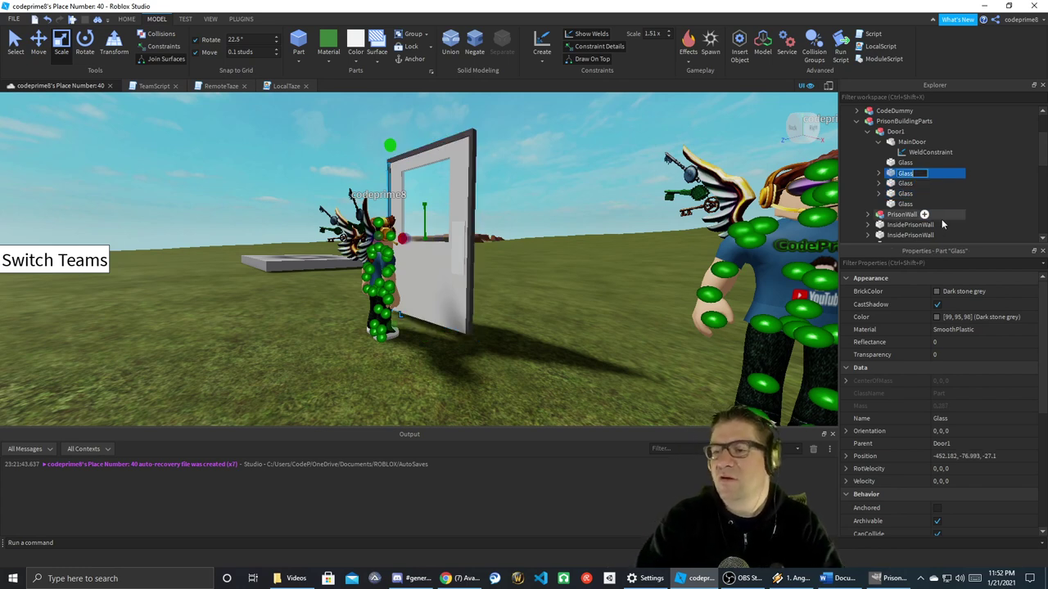
{"action": "type", "text": "DoorFrame"}
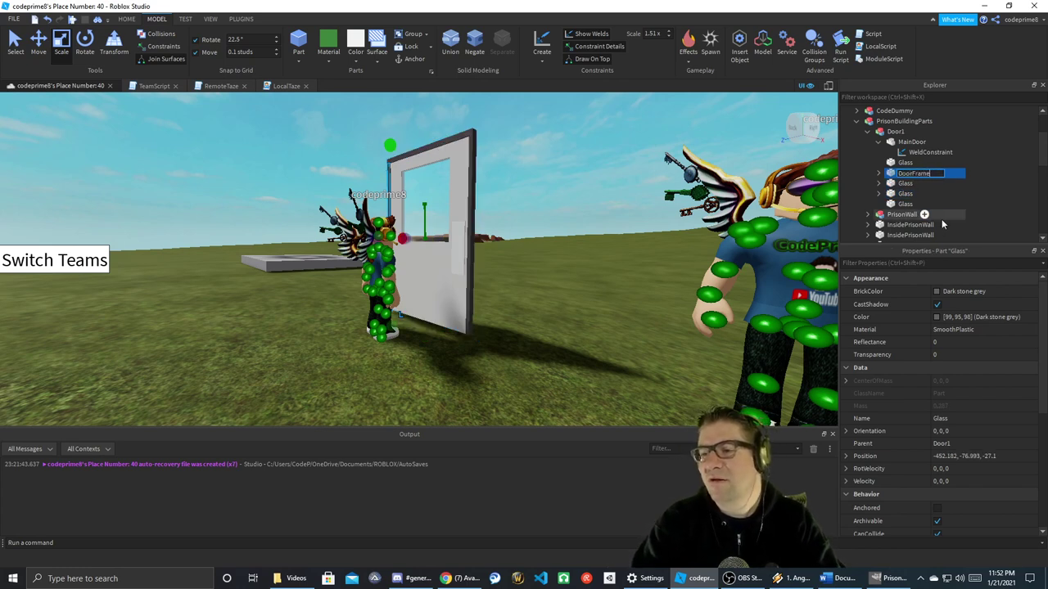
{"action": "key", "text": "Return"}
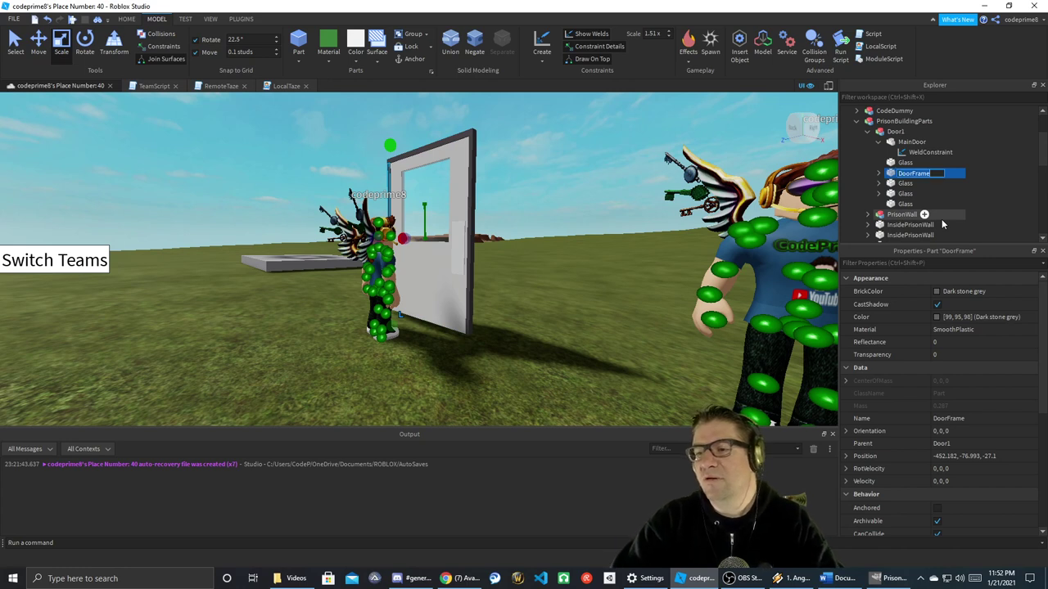
- Rename the two remaining dark frame parts of Door1 to DoorFrame and the small white plate to SlamPlate
{"action": "key", "text": "Down"}
{"action": "key", "text": "F2"}
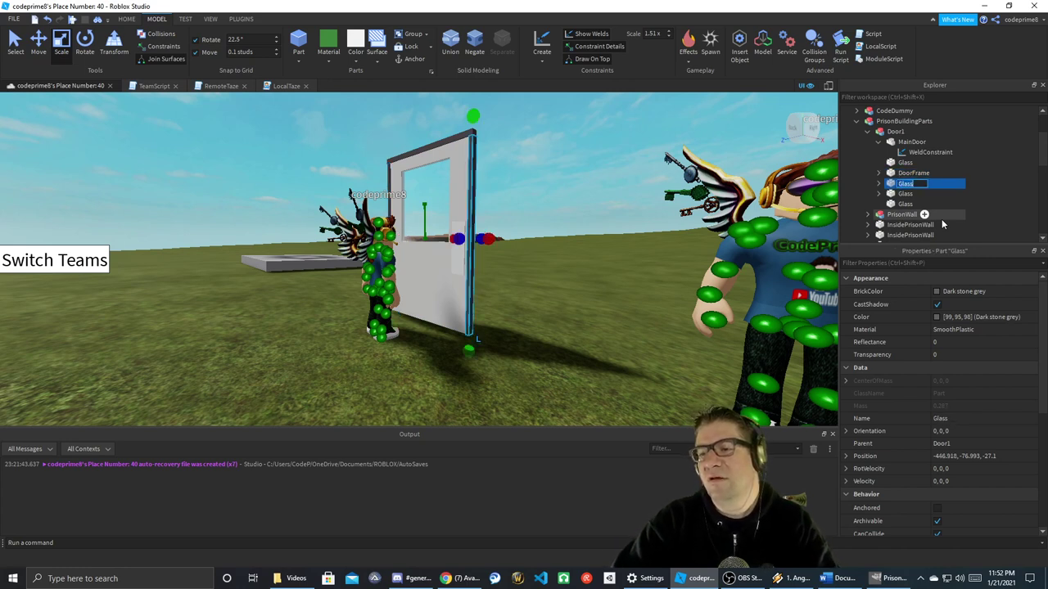
{"action": "key", "text": "Return"}
{"action": "key", "text": "Down"}
{"action": "type", "text": "DoorFrame"}
{"action": "key", "text": "Return"}
{"action": "key", "text": "Down"}
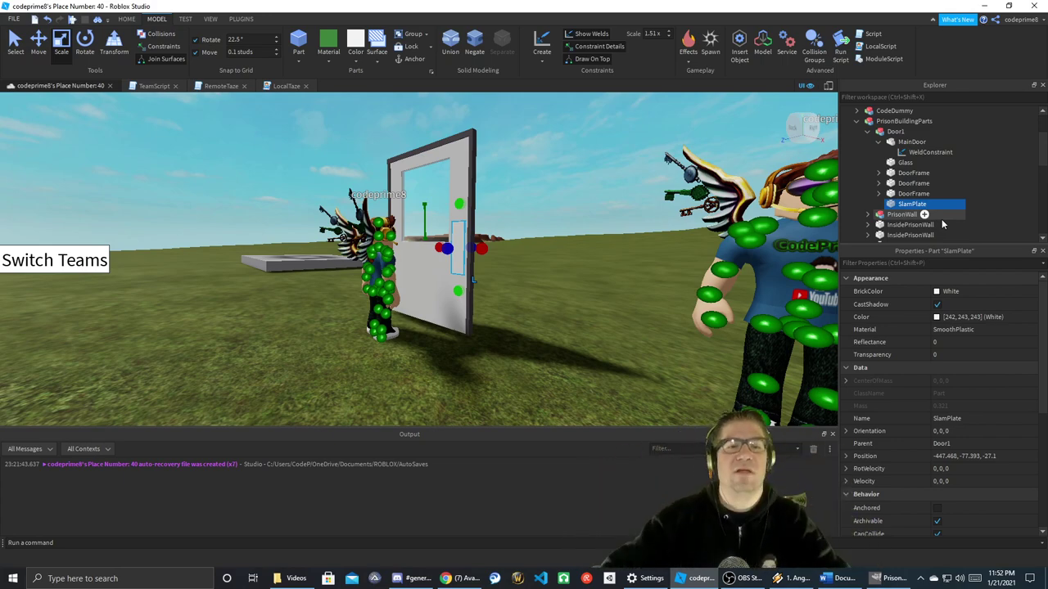
- Try to move the Door1 model freehand across the grass, and undo the move
{"action": "right_click_drag", "start_coordinate": [492, 210], "coordinate": [484, 199]}
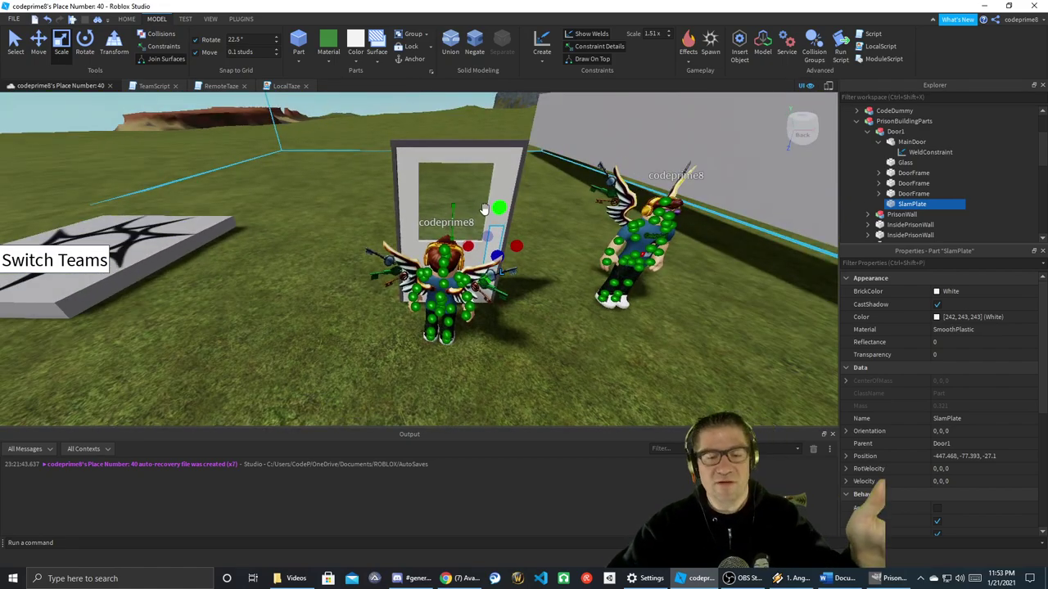
{"action": "scroll", "coordinate": [537, 215], "scroll_direction": "down", "scroll_amount": 4}
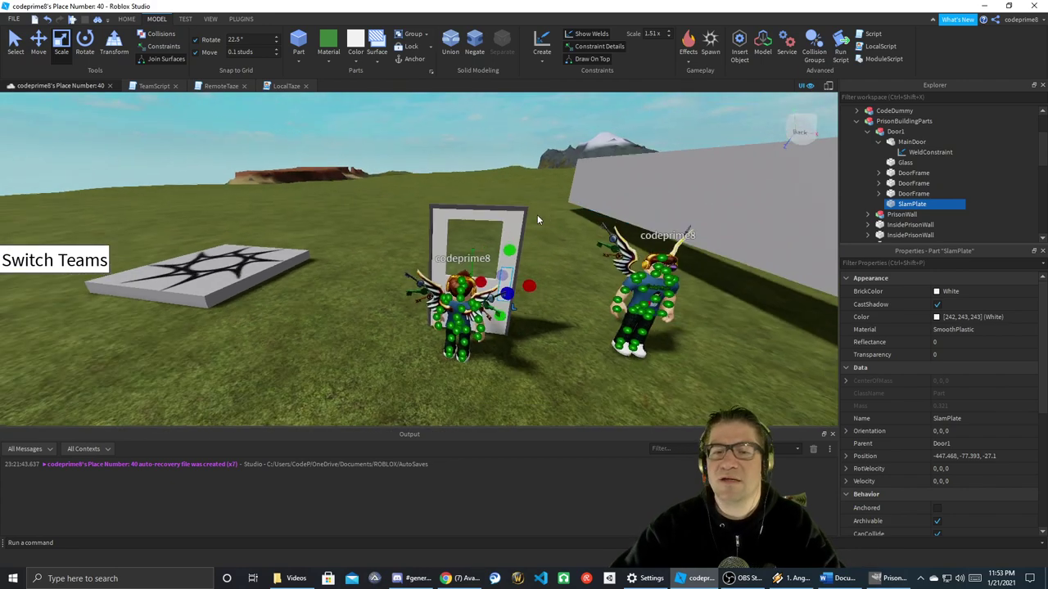
{"action": "scroll", "coordinate": [537, 214], "scroll_direction": "up", "scroll_amount": 2}
{"action": "right_click_drag", "start_coordinate": [537, 214], "coordinate": [533, 216]}
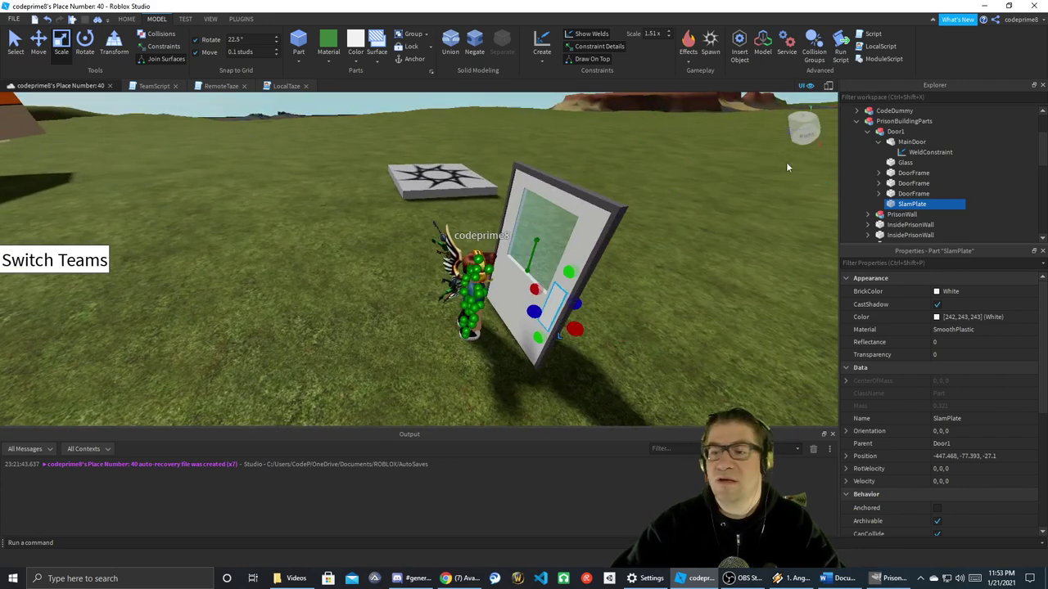
{"action": "left_click", "coordinate": [867, 132]}
{"action": "left_click", "coordinate": [889, 132]}
{"action": "right_click_drag", "start_coordinate": [639, 283], "coordinate": [638, 285]}
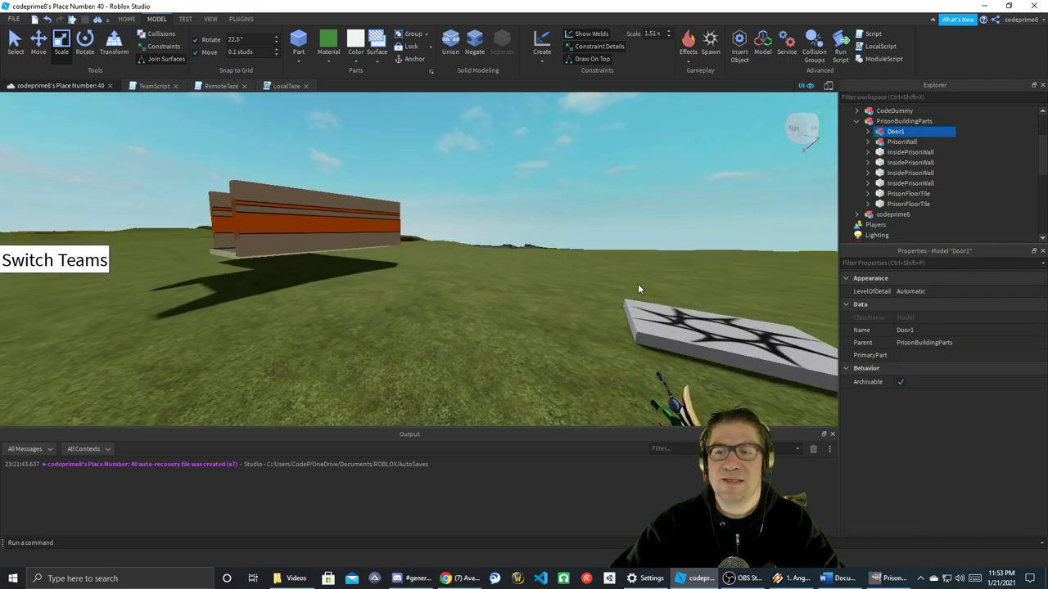
{"action": "key", "text": "f"}
{"action": "left_click_drag", "start_coordinate": [529, 275], "coordinate": [143, 201]}
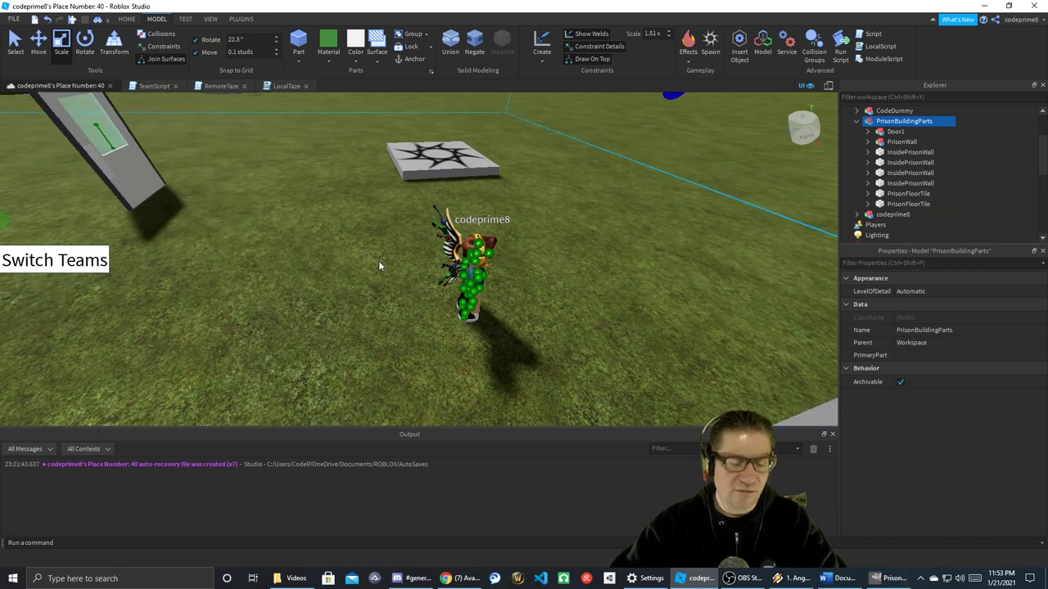
{"action": "key", "text": "ctrl+z"}
- Try moving the MainDoor part alone and the whole Door1 model freehand, undoing each move
{"action": "left_click_drag", "start_coordinate": [531, 284], "coordinate": [425, 246], "text": "alt"}
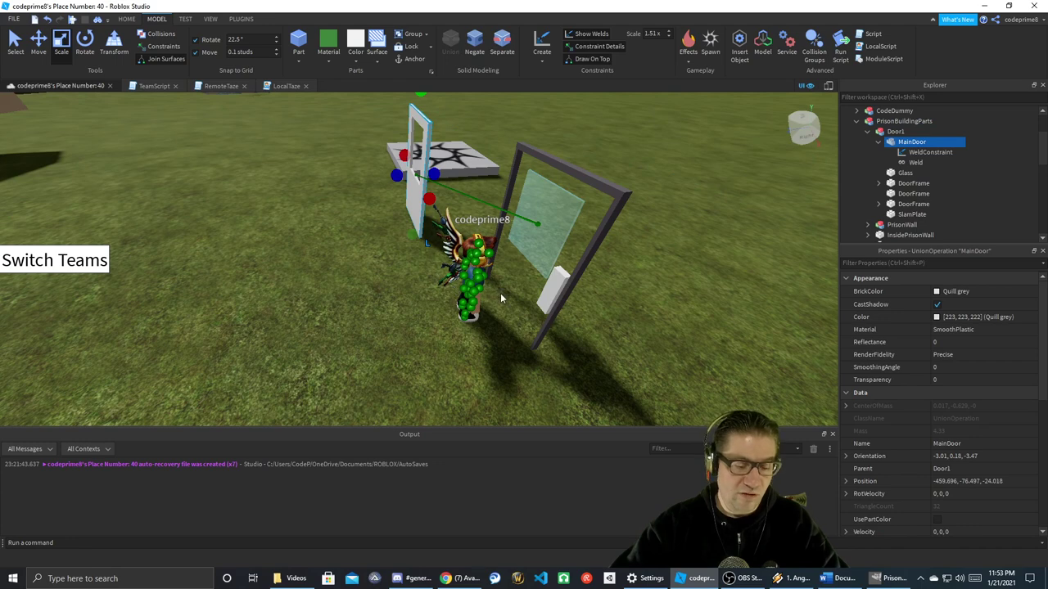
{"action": "key", "text": "ctrl+z"}
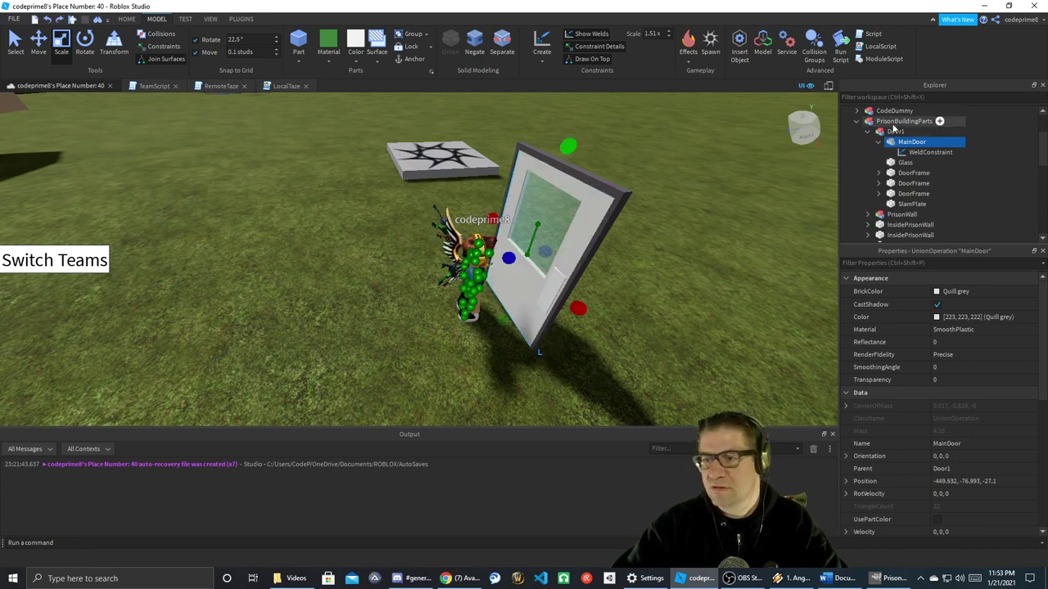
{"action": "left_click", "coordinate": [871, 132]}
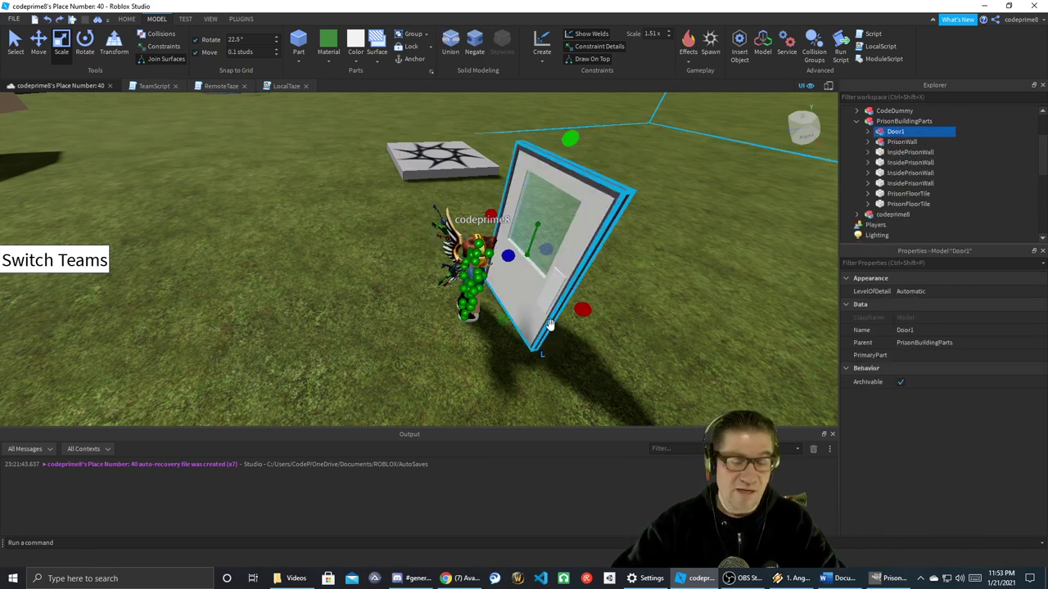
{"action": "left_click_drag", "start_coordinate": [534, 288], "coordinate": [363, 277]}
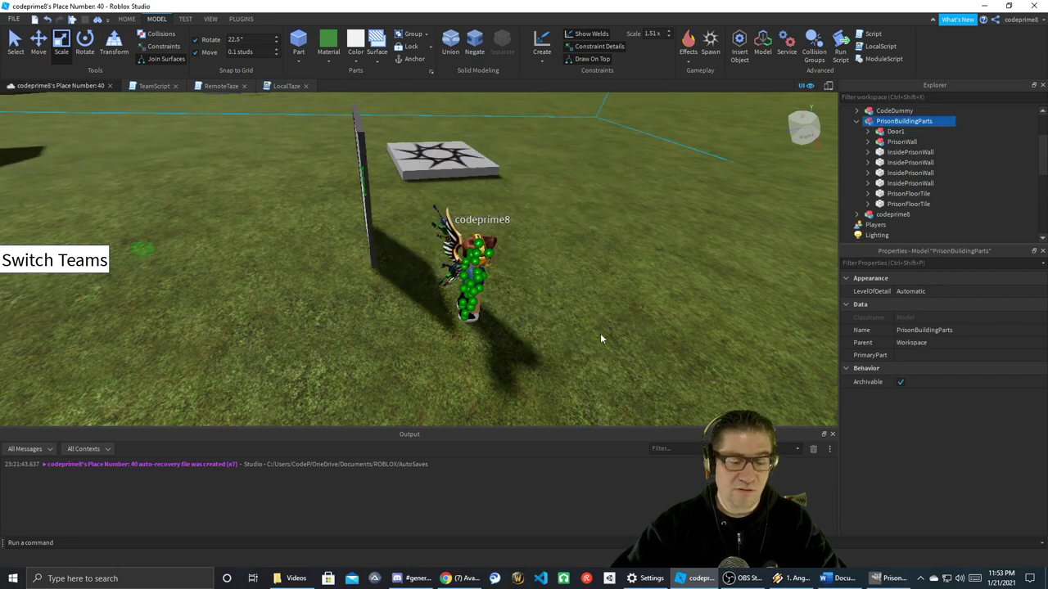
{"action": "key", "text": "ctrl+z"}
- Move the whole Door1 model along its axes across the grass to the orange-striped prison building
{"action": "left_click", "coordinate": [897, 132]}
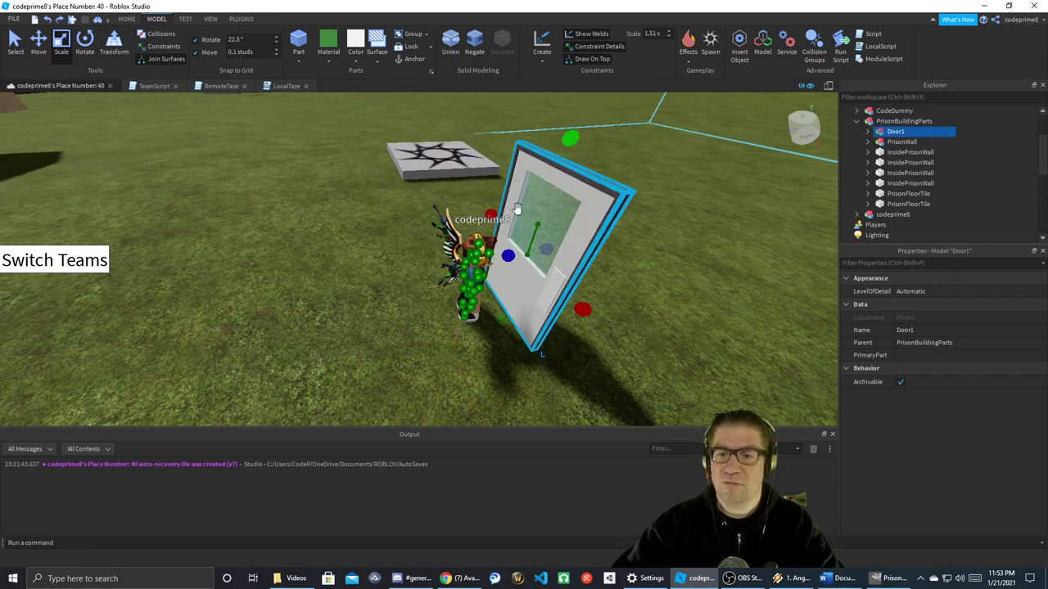
{"action": "left_click", "coordinate": [41, 40]}
{"action": "left_click_drag", "start_coordinate": [561, 251], "coordinate": [196, 294]}
{"action": "right_click_drag", "start_coordinate": [360, 299], "coordinate": [387, 303]}
{"action": "left_click_drag", "start_coordinate": [400, 326], "coordinate": [692, 337]}
{"action": "right_click_drag", "start_coordinate": [596, 238], "coordinate": [549, 296]}
{"action": "left_click_drag", "start_coordinate": [533, 291], "coordinate": [99, 288]}
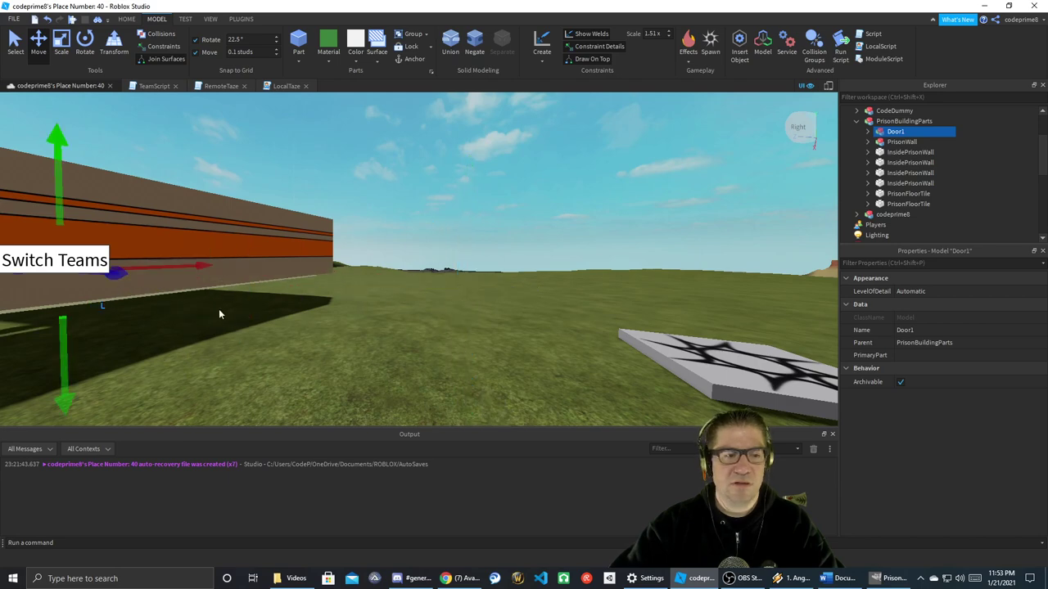
- Shift Door1 out of the striped inside wall and raise it to stand on the tiled floor against the wall
{"action": "key", "text": "a"}
{"action": "right_click_drag", "start_coordinate": [216, 307], "coordinate": [214, 307]}
{"action": "scroll", "coordinate": [215, 308], "scroll_direction": "down", "scroll_amount": 4}
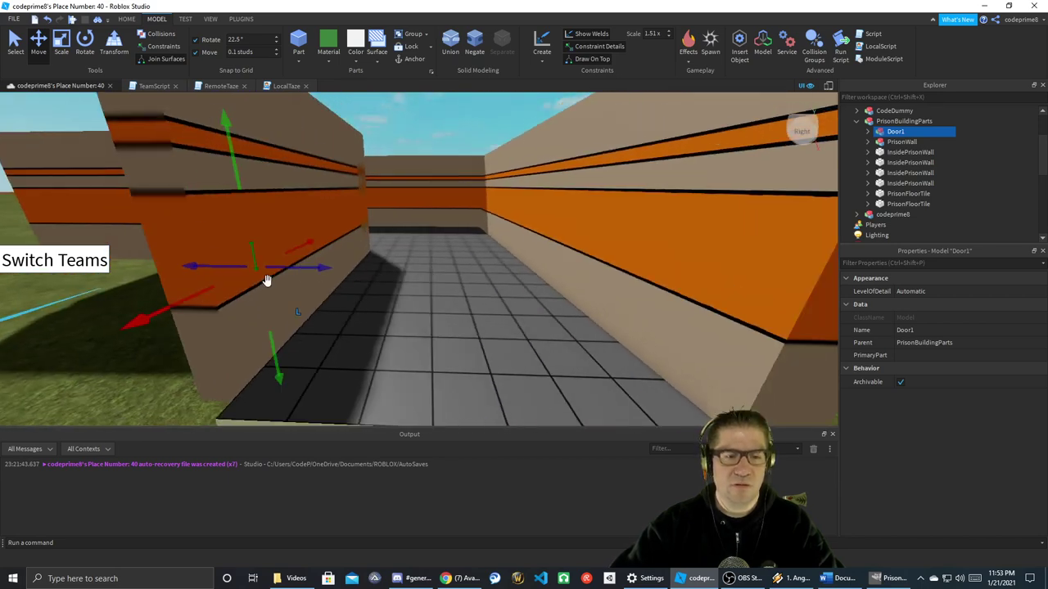
{"action": "left_click_drag", "start_coordinate": [320, 270], "coordinate": [393, 269]}
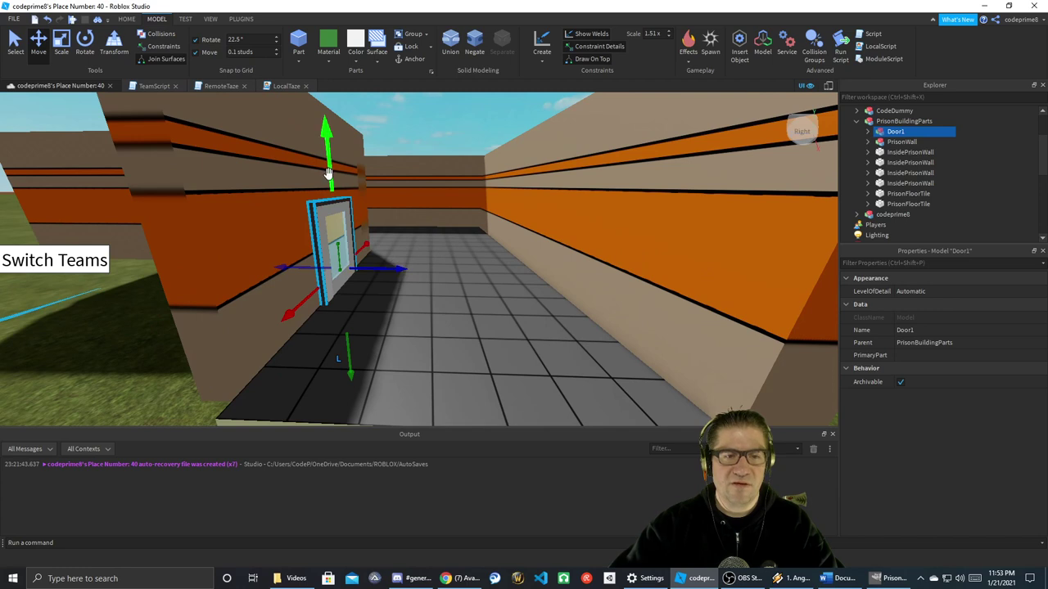
{"action": "left_click_drag", "start_coordinate": [330, 165], "coordinate": [333, 123]}
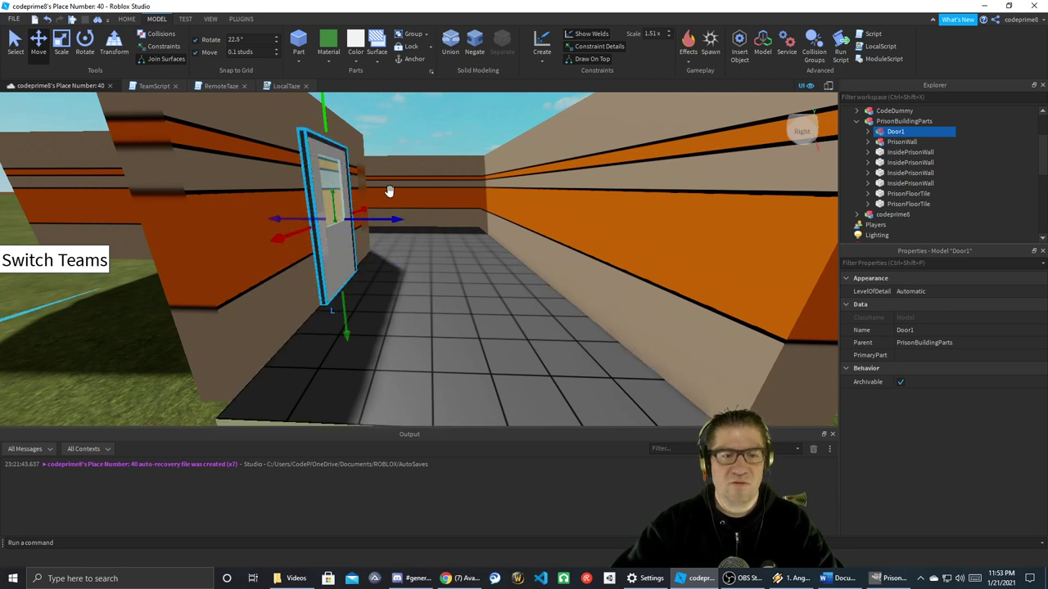
{"action": "left_click_drag", "start_coordinate": [382, 219], "coordinate": [379, 220]}
{"action": "key", "text": "f"}
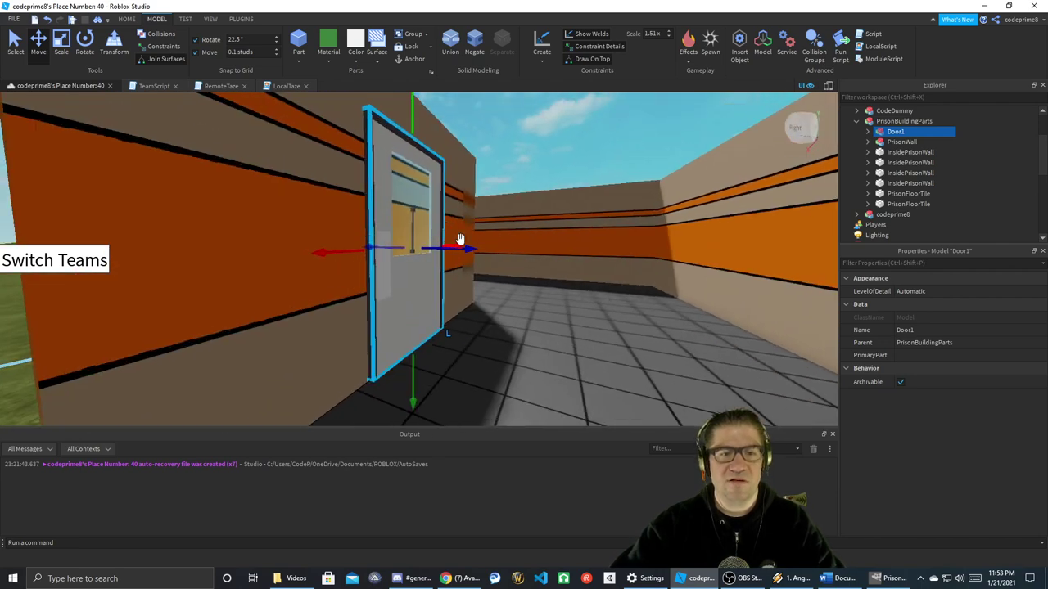
{"action": "right_click_drag", "start_coordinate": [552, 183], "coordinate": [549, 182]}
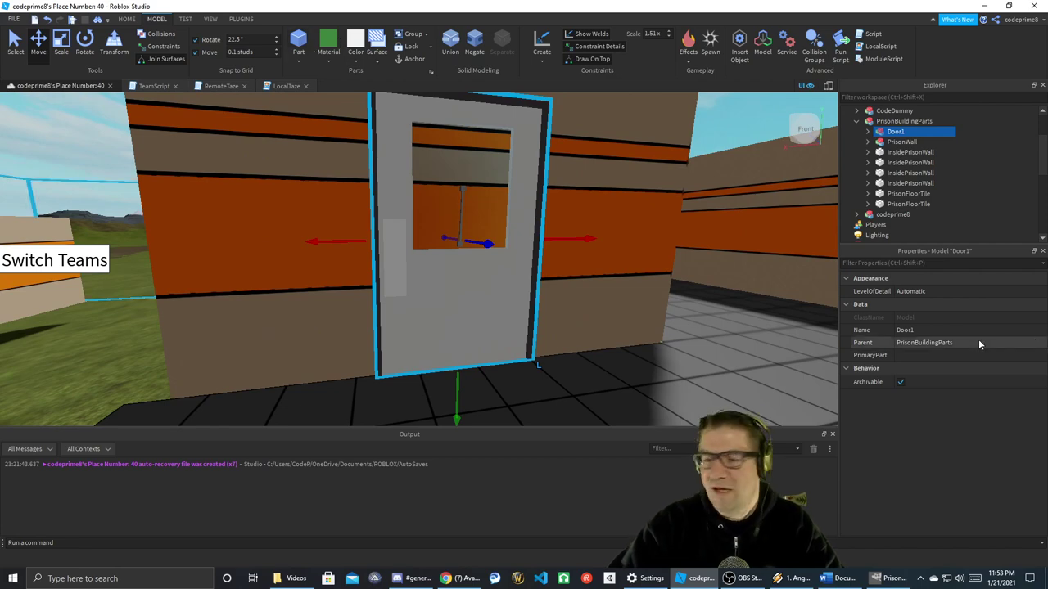
{"action": "key", "text": "alt+Tab"}
{"action": "key", "text": "alt+Tab"}
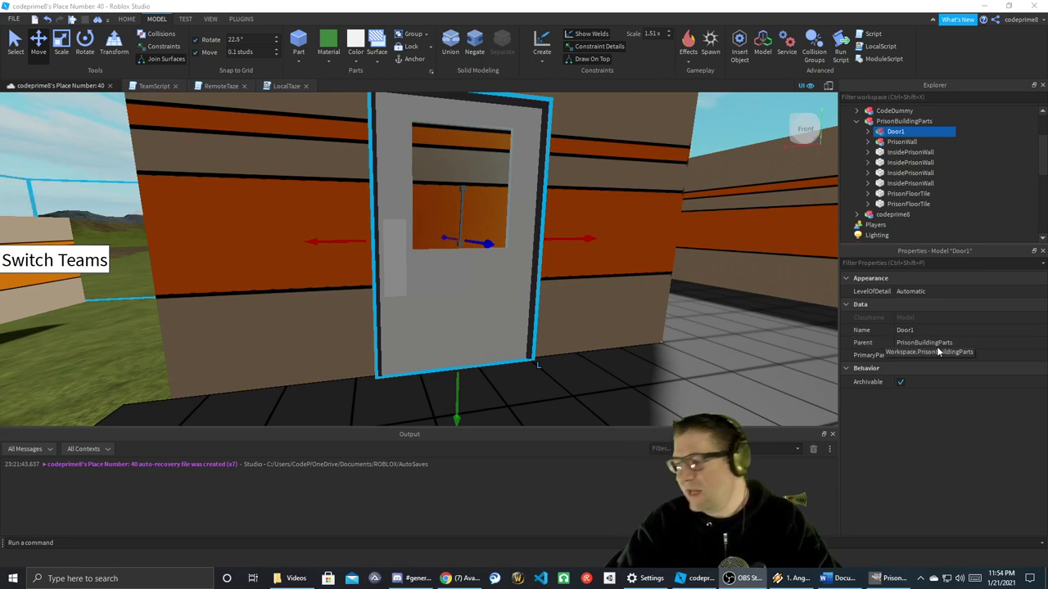
{"action": "right_click_drag", "start_coordinate": [724, 315], "coordinate": [738, 317]}
{"action": "key", "text": "f"}
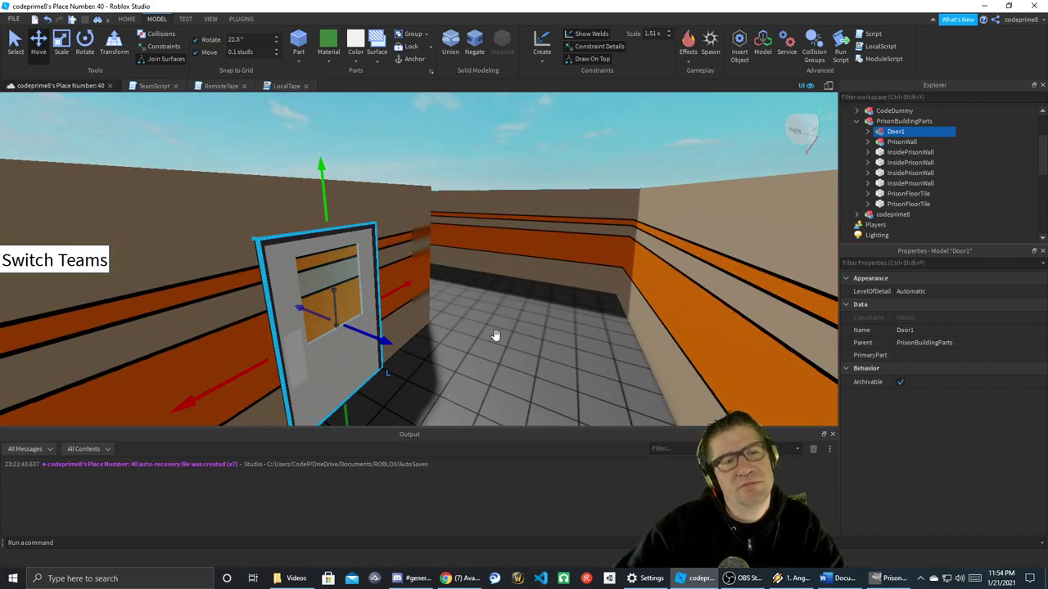
- Insert a new Part inside the InsidePrisonWall that stands behind the door
{"action": "left_click", "coordinate": [227, 311]}
{"action": "key", "text": "f"}
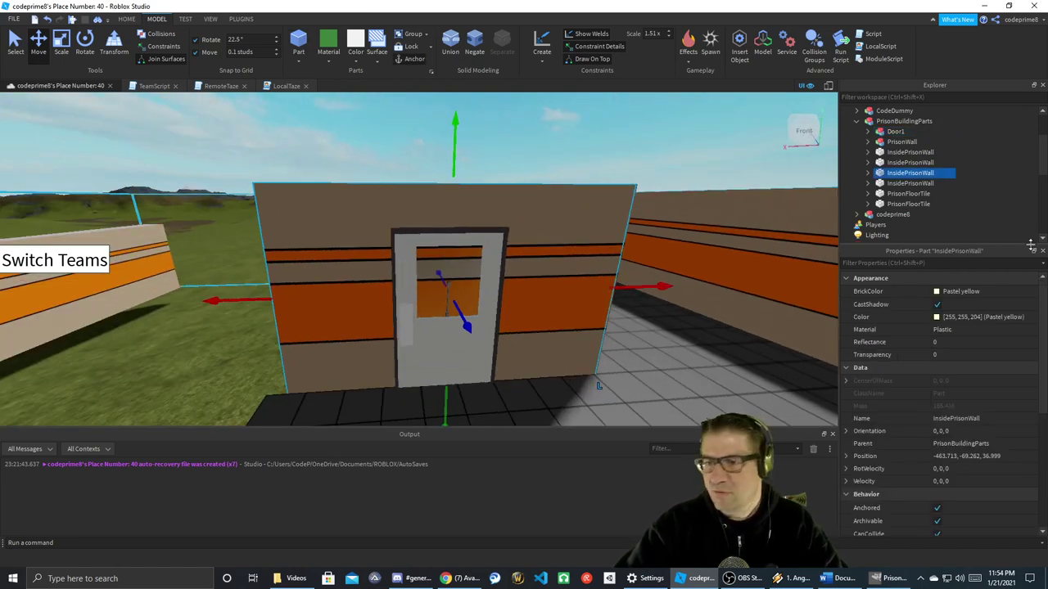
{"action": "mouse_move", "coordinate": [953, 174]}
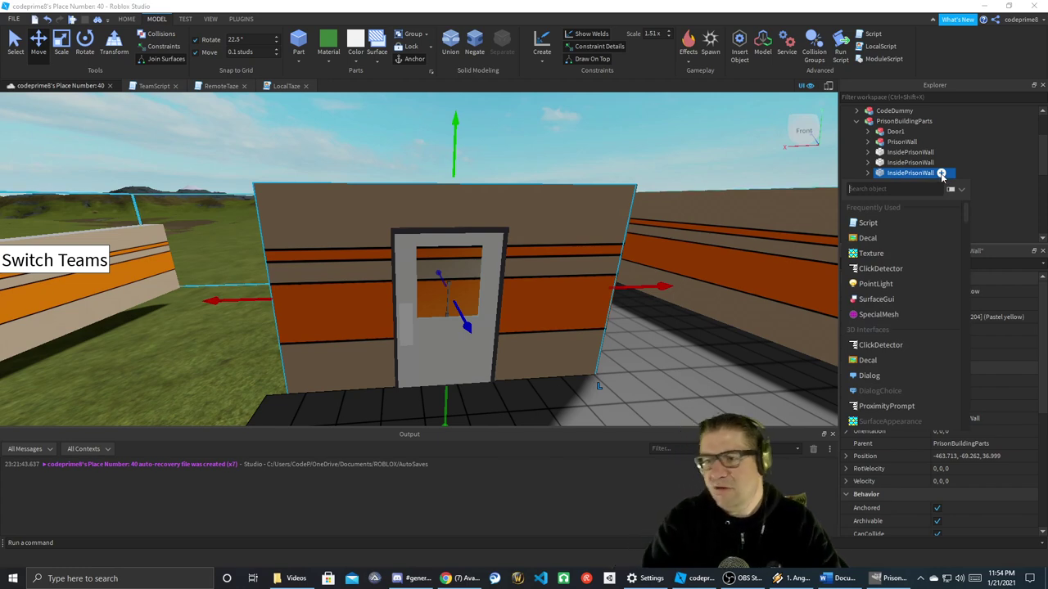
{"action": "type", "text": "part"}
{"action": "key", "text": "Return"}
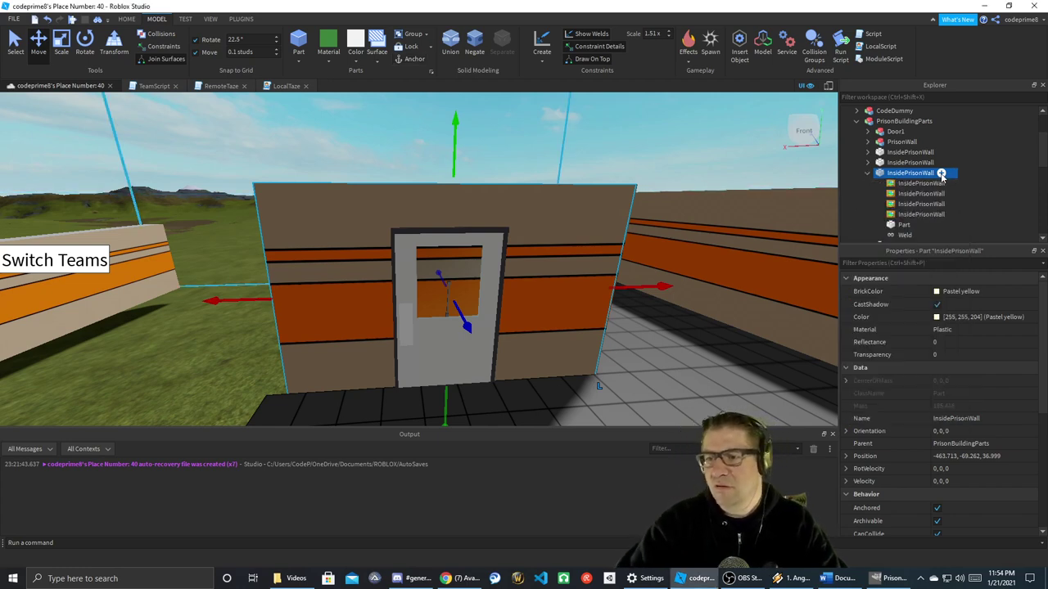
- Move the new part up from below the floor to the foot of the door, at a height of about -73.5
{"action": "left_click", "coordinate": [904, 224]}
{"action": "key", "text": "f"}
{"action": "mouse_move", "coordinate": [414, 205]}
{"action": "left_mouse_down"}
{"action": "mouse_move", "coordinate": [404, 383]}
{"action": "mouse_move", "coordinate": [404, 283]}
{"action": "left_mouse_up"}
{"action": "left_click", "coordinate": [425, 290], "text": "alt"}
{"action": "scroll", "coordinate": [435, 298], "scroll_direction": "down", "scroll_amount": 5}
{"action": "mouse_move", "coordinate": [428, 292]}
{"action": "right_mouse_down"}
{"action": "mouse_move", "coordinate": [435, 298]}
{"action": "mouse_move", "coordinate": [415, 252]}
{"action": "right_mouse_up"}
{"action": "left_click_drag", "start_coordinate": [417, 397], "coordinate": [420, 409]}
{"action": "right_click_drag", "start_coordinate": [420, 409], "coordinate": [432, 383]}
{"action": "scroll", "coordinate": [445, 401], "scroll_direction": "up", "scroll_amount": 6}
{"action": "scroll", "coordinate": [443, 402], "scroll_direction": "up", "scroll_amount": 5}
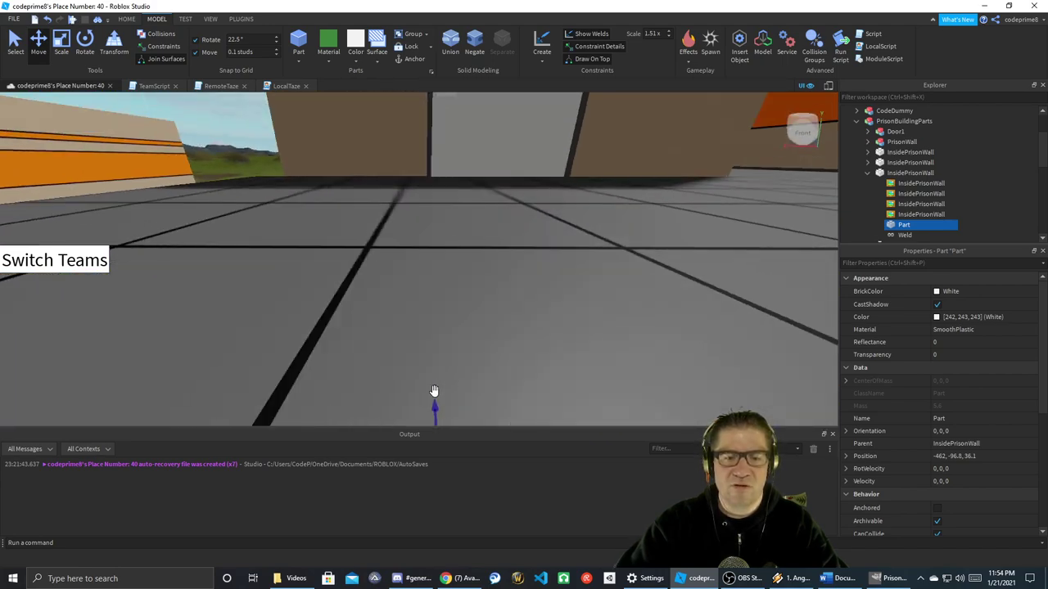
{"action": "scroll", "coordinate": [431, 391], "scroll_direction": "down", "scroll_amount": 3}
{"action": "left_click_drag", "start_coordinate": [431, 382], "coordinate": [451, 189]}
- Lower the part to the door's bottom edge and shift it across the door's width, to about -463.5, -73.7, 36.1
{"action": "right_click_drag", "start_coordinate": [451, 189], "coordinate": [454, 183]}
{"action": "scroll", "coordinate": [396, 218], "scroll_direction": "up", "scroll_amount": 3}
{"action": "right_click_drag", "start_coordinate": [395, 219], "coordinate": [372, 234]}
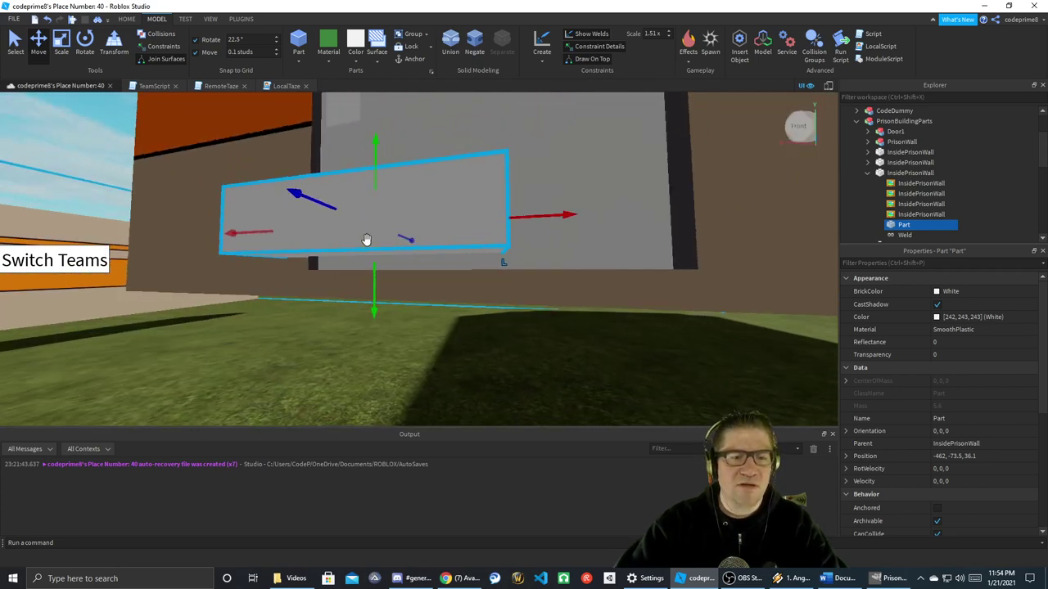
{"action": "left_click_drag", "start_coordinate": [374, 270], "coordinate": [374, 292]}
{"action": "left_click_drag", "start_coordinate": [537, 230], "coordinate": [679, 250]}
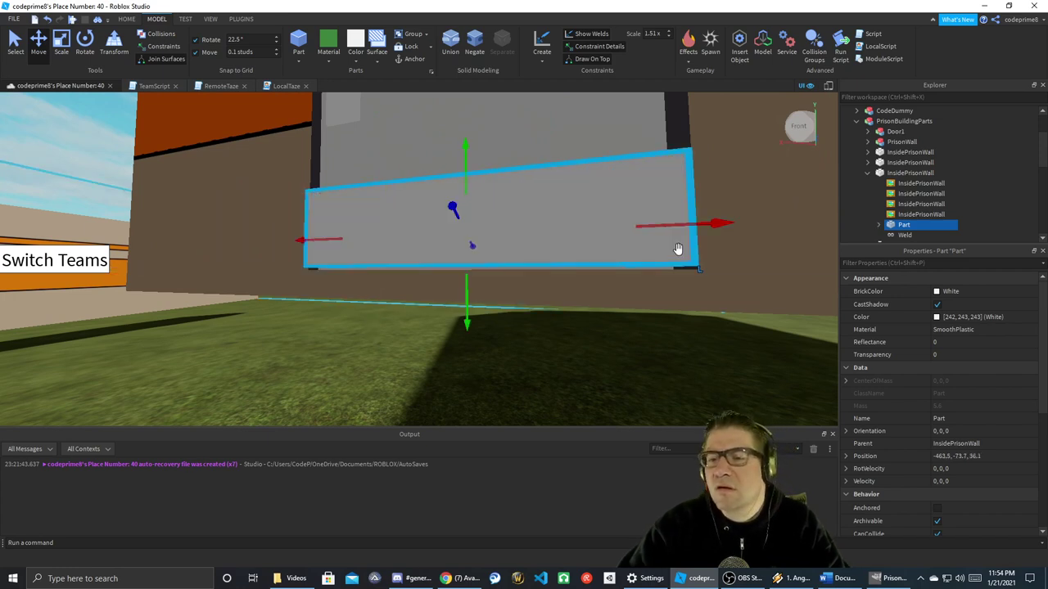
{"action": "key", "text": "d"}
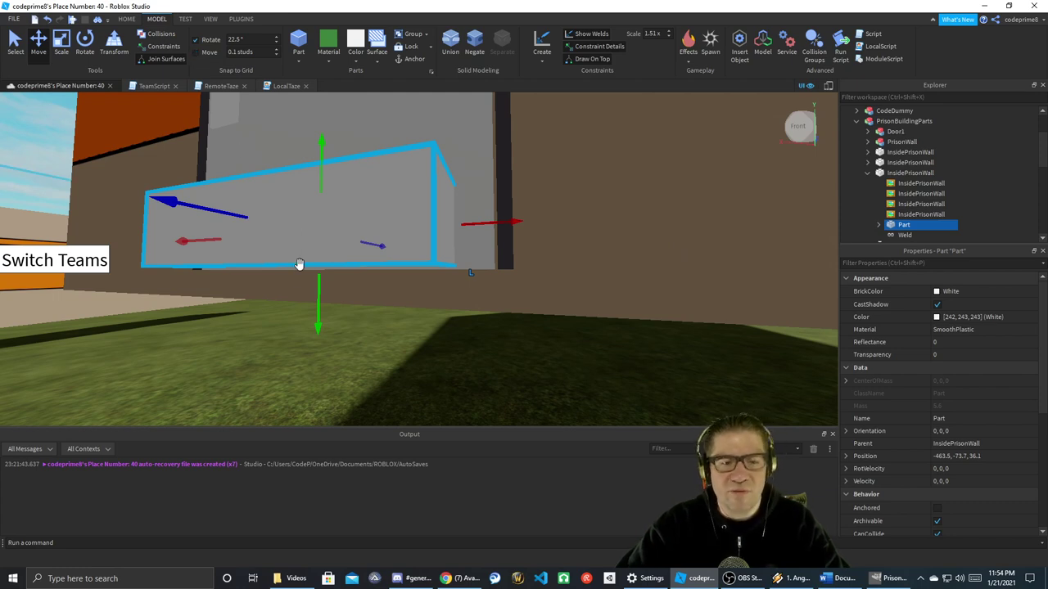
- Lower the part slightly and shift it to the edge of the door, to about -464.01, -73.74, 36.1
{"action": "left_click_drag", "start_coordinate": [318, 296], "coordinate": [317, 300]}
{"action": "left_click_drag", "start_coordinate": [499, 230], "coordinate": [548, 232]}
{"action": "key", "text": "a"}
{"action": "right_click_drag", "start_coordinate": [416, 197], "coordinate": [416, 197]}
{"action": "key", "text": "d"}
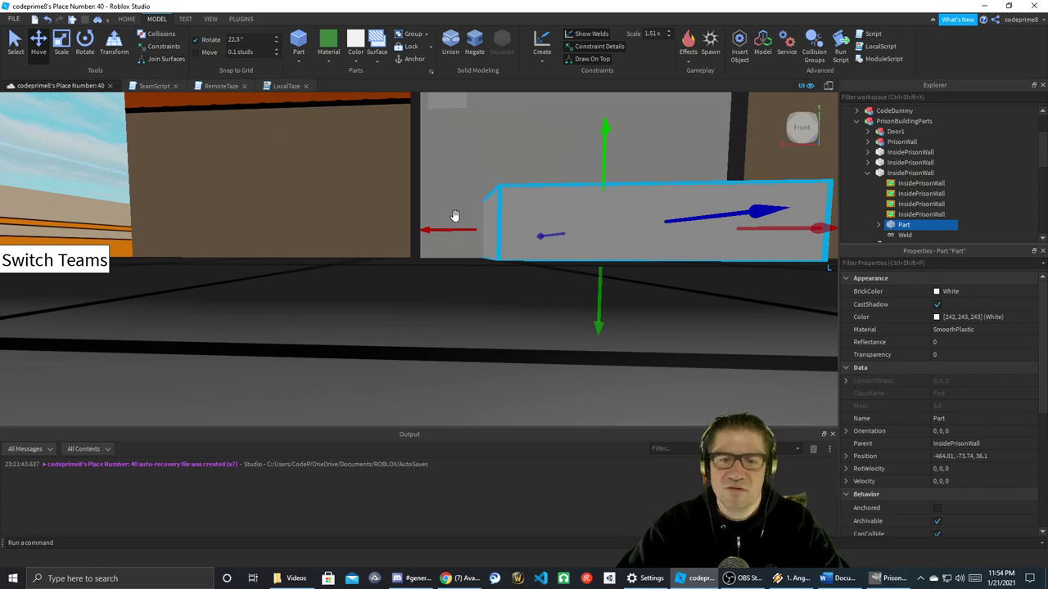
- Delete both Weld objects inside the new Part
{"action": "left_click", "coordinate": [879, 224]}
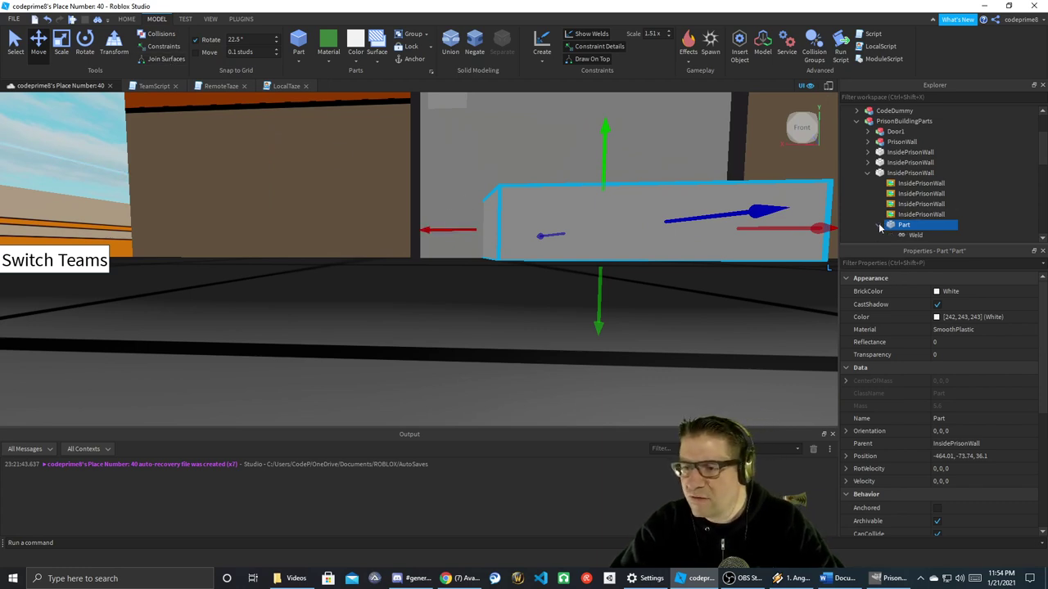
{"action": "left_click", "coordinate": [912, 235]}
{"action": "key", "text": "Delete"}
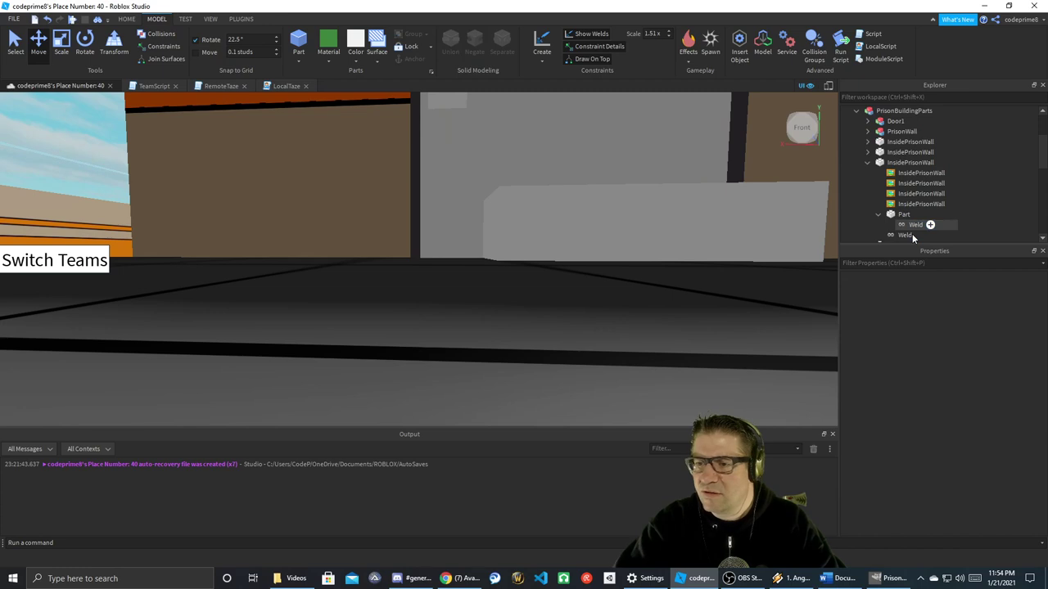
{"action": "left_click", "coordinate": [911, 227]}
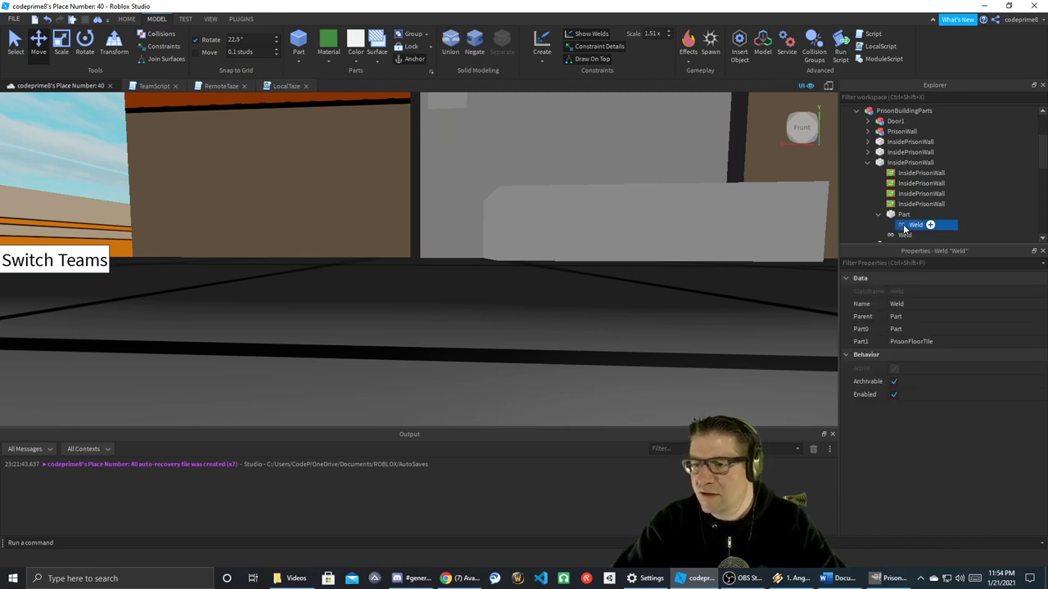
{"action": "key", "text": "Delete"}
{"action": "scroll", "coordinate": [901, 213], "scroll_direction": "down", "scroll_amount": 3}
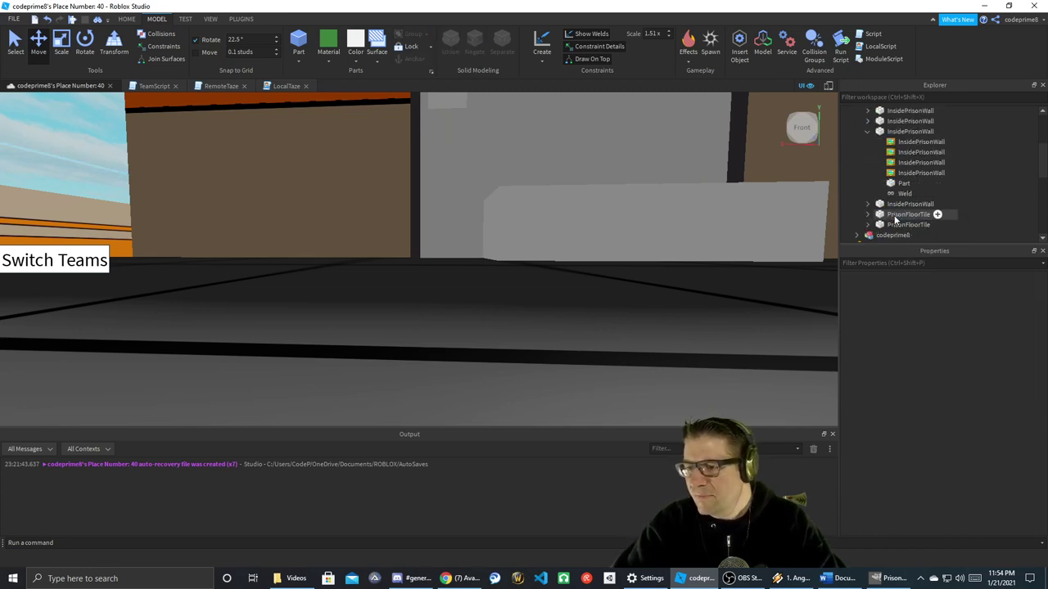
- Scale the Part sideways so that it spans the full width of the door
{"action": "left_click", "coordinate": [896, 196]}
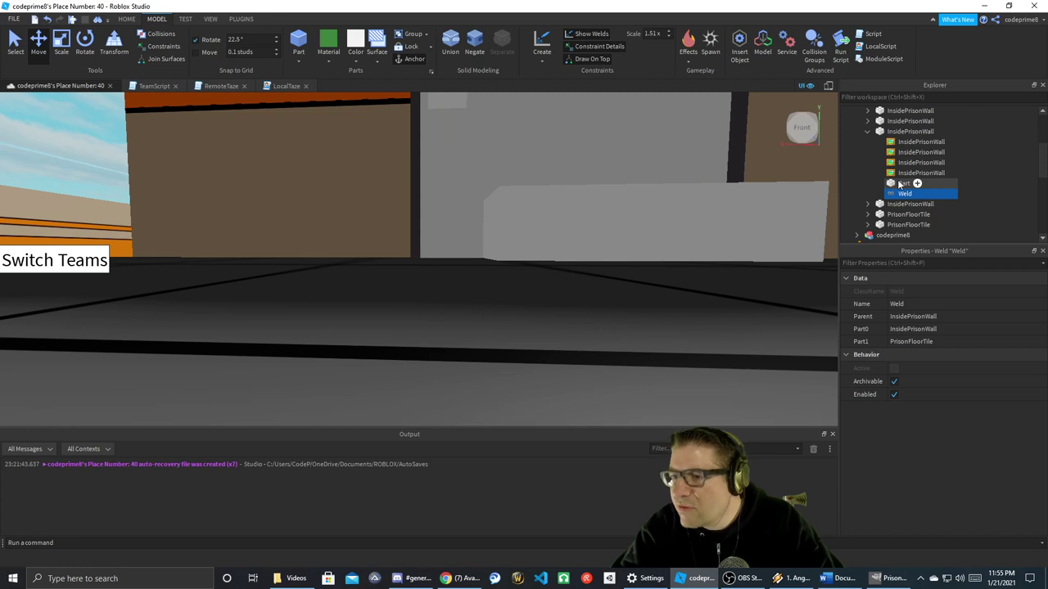
{"action": "left_click", "coordinate": [900, 183]}
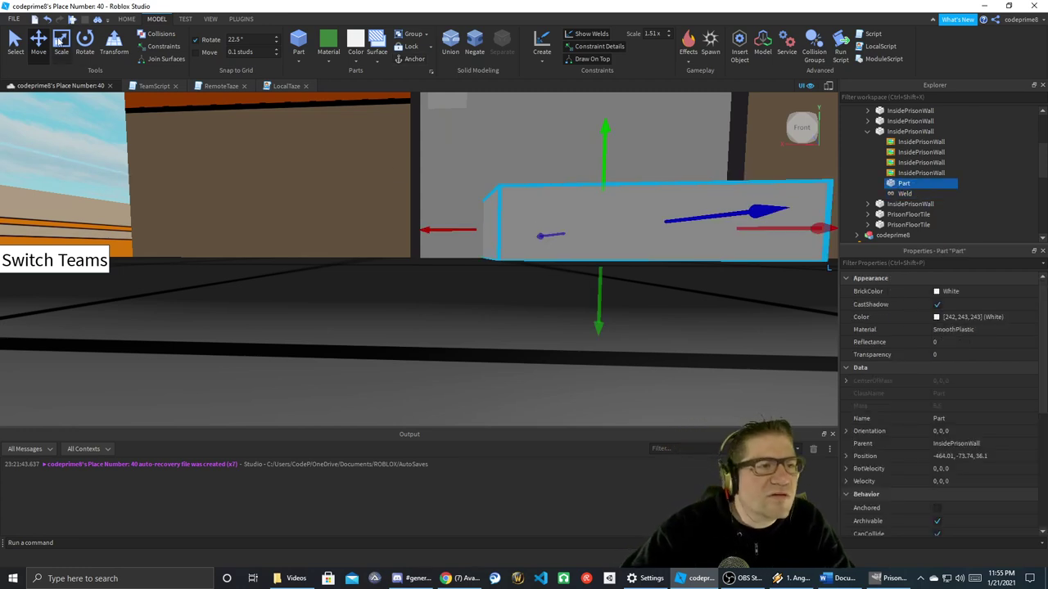
{"action": "left_click", "coordinate": [61, 40]}
{"action": "left_click_drag", "start_coordinate": [466, 231], "coordinate": [400, 231]}
- Scale the Part up to the door's full height and deepen it until it passes through the inside wall
{"action": "right_click_drag", "start_coordinate": [503, 250], "coordinate": [502, 251]}
{"action": "key", "text": "s"}
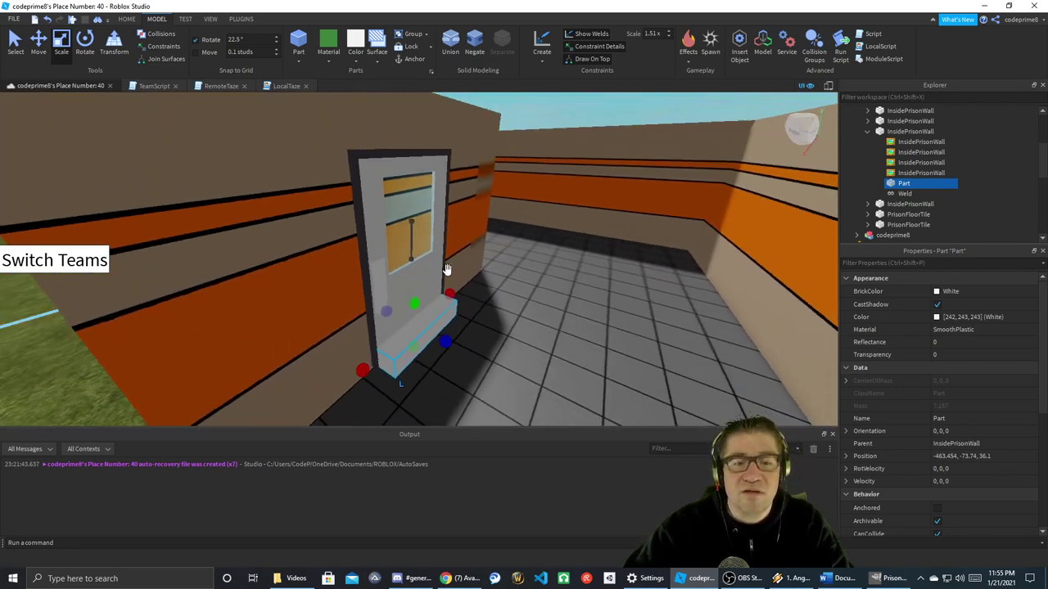
{"action": "left_click_drag", "start_coordinate": [415, 306], "coordinate": [388, 135]}
{"action": "left_click_drag", "start_coordinate": [456, 262], "coordinate": [426, 262]}
{"action": "key", "text": "d"}
{"action": "right_click_drag", "start_coordinate": [426, 262], "coordinate": [427, 261]}
{"action": "left_click_drag", "start_coordinate": [440, 275], "coordinate": [428, 276]}
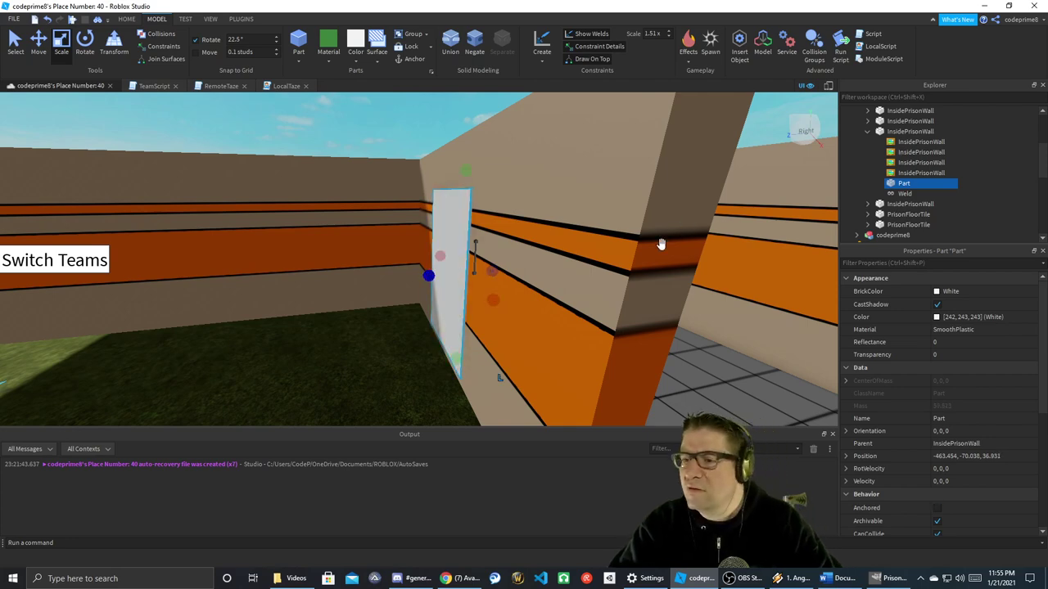
{"action": "key", "text": "f"}
{"action": "scroll", "coordinate": [661, 244], "scroll_direction": "down", "scroll_amount": 10}
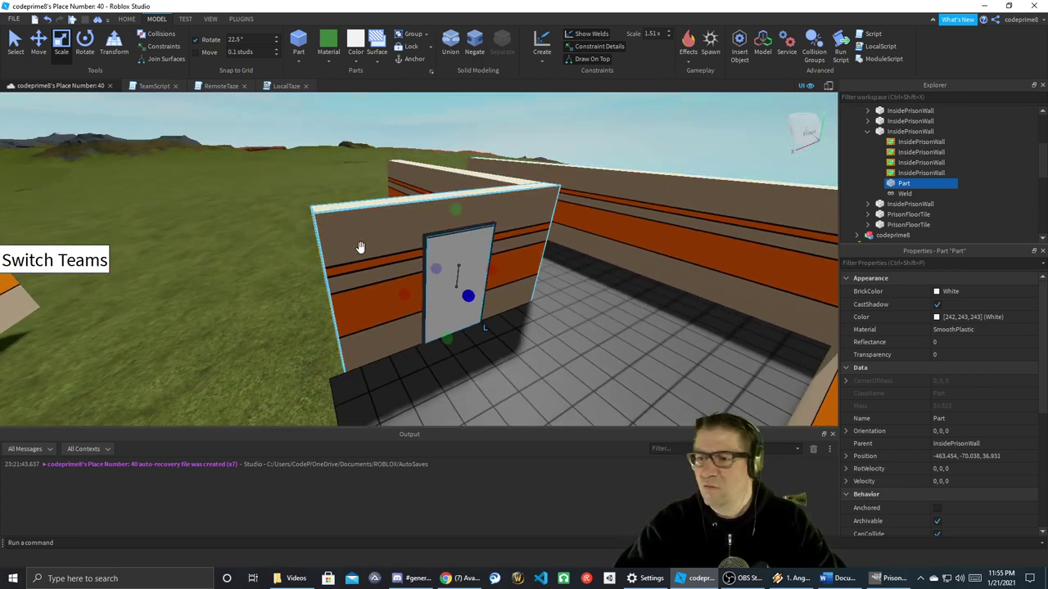
{"action": "left_click", "coordinate": [911, 131]}
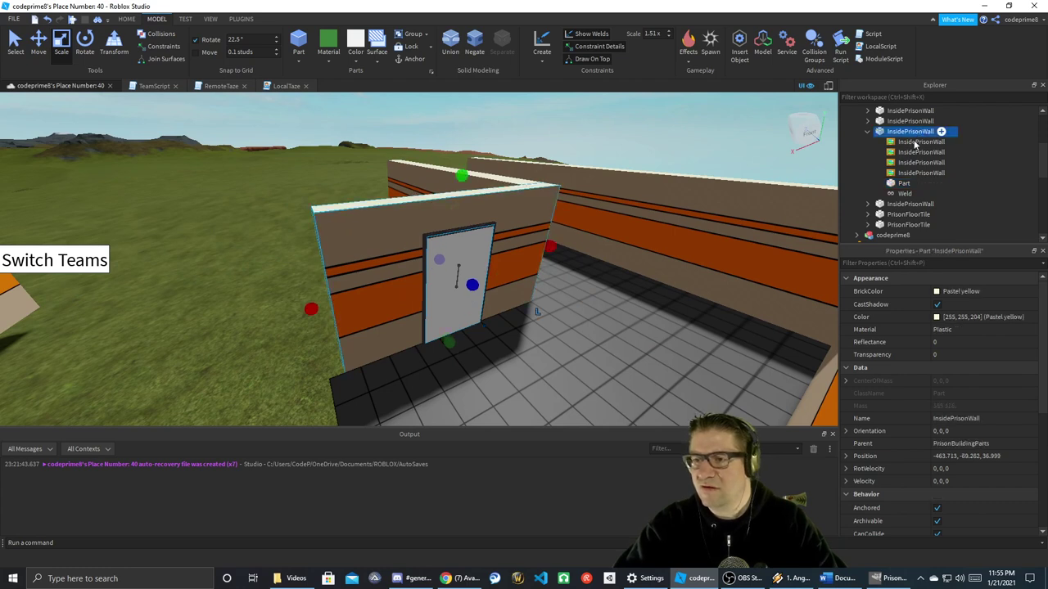
{"action": "left_click", "coordinate": [904, 184]}
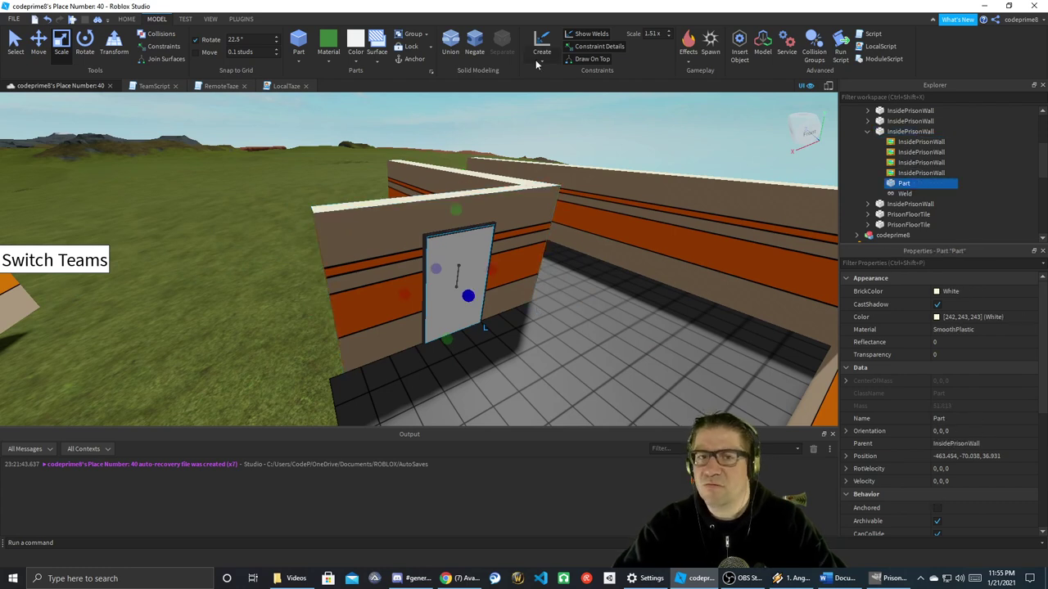
{"action": "left_click", "coordinate": [451, 42]}
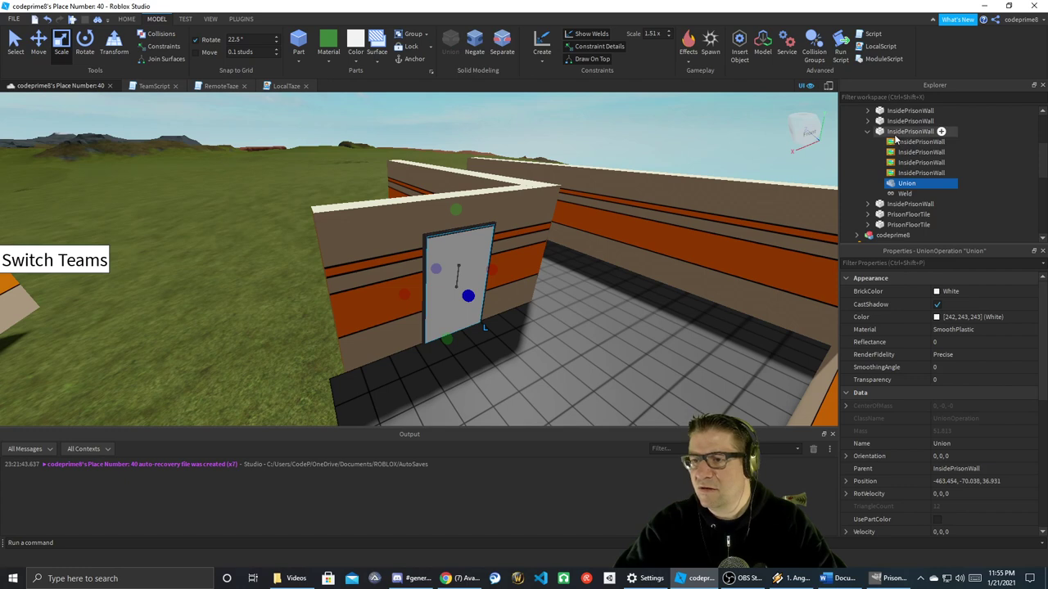
{"action": "key", "text": "ctrl+z"}
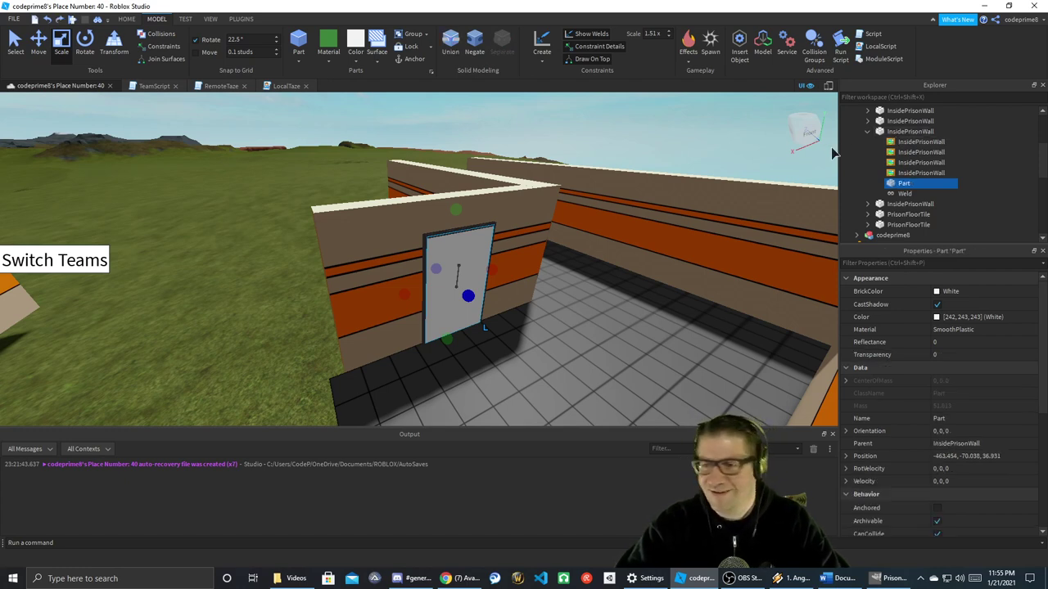
- Negate the door-sized Part and union it with the InsidePrisonWall to cut out the doorway
{"action": "left_click", "coordinate": [483, 54]}
{"action": "left_click", "coordinate": [603, 211], "text": "ctrl"}
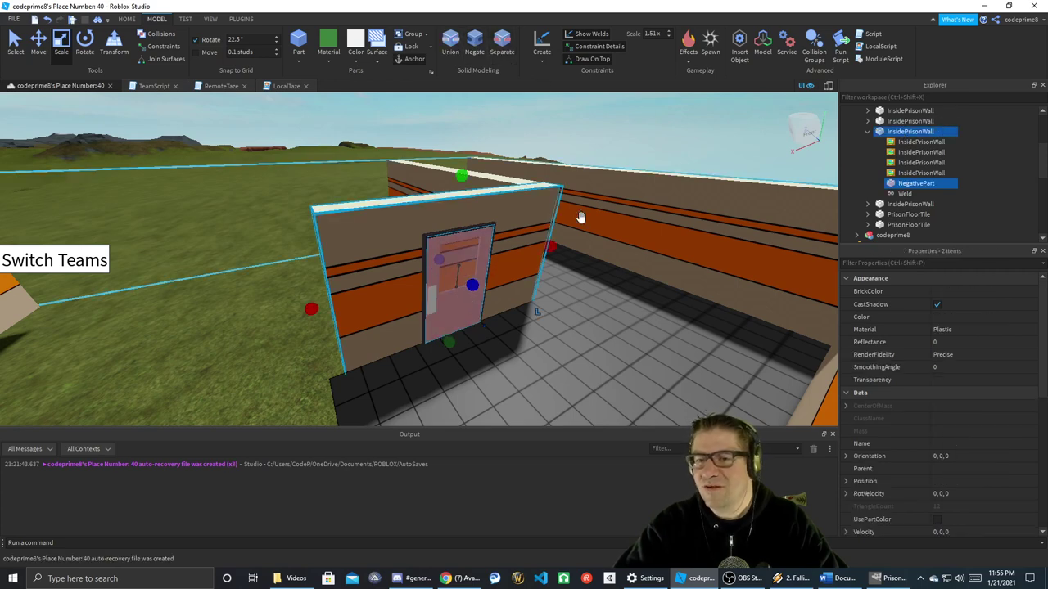
{"action": "left_click", "coordinate": [450, 42]}
{"action": "scroll", "coordinate": [542, 244], "scroll_direction": "up", "scroll_amount": 4}
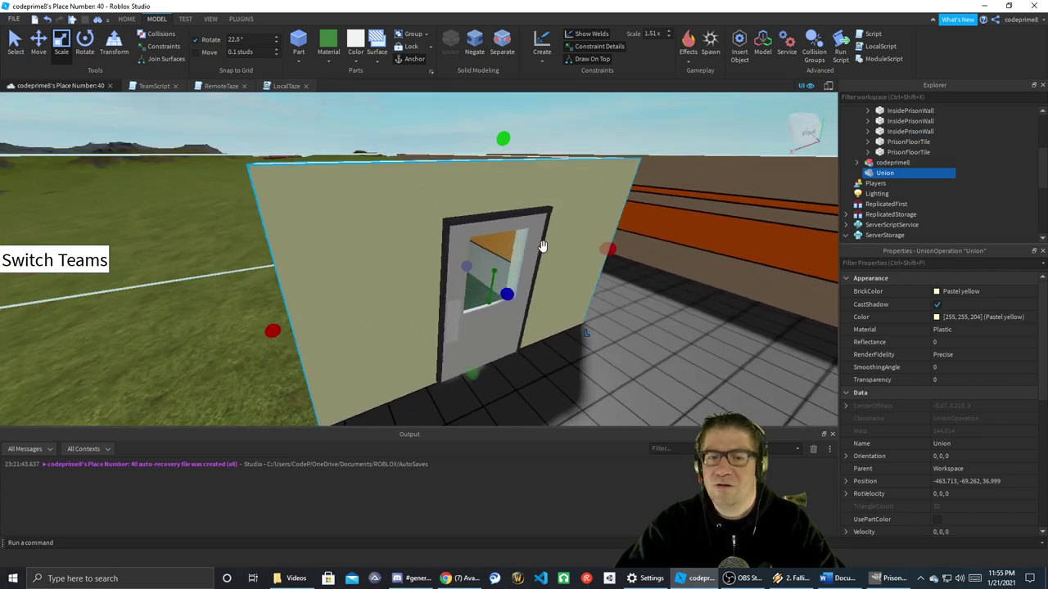
{"action": "right_click_drag", "start_coordinate": [542, 244], "coordinate": [542, 244]}
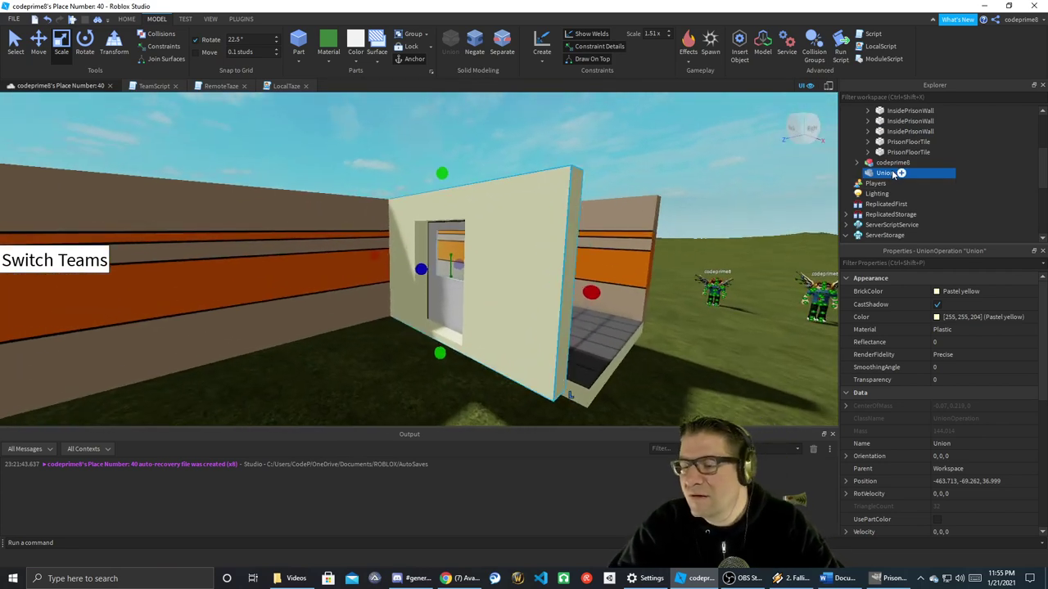
- Separate the wall union again and copy the wall's four InsidePrisonWall decals
{"action": "key", "text": "ctrl+shift+u"}
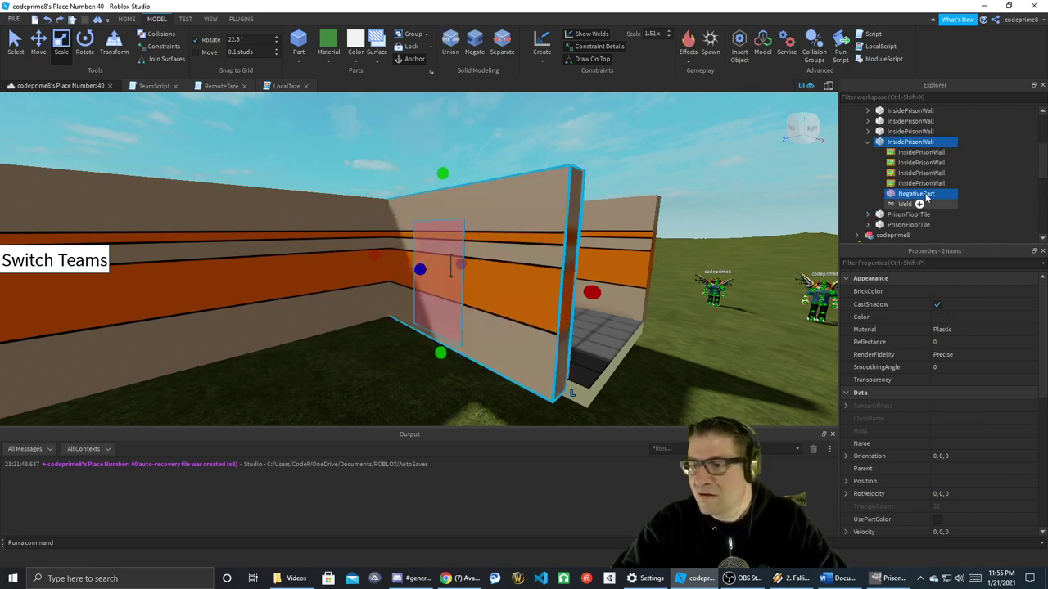
{"action": "left_click", "coordinate": [916, 153]}
{"action": "left_click", "coordinate": [917, 184], "text": "shift"}
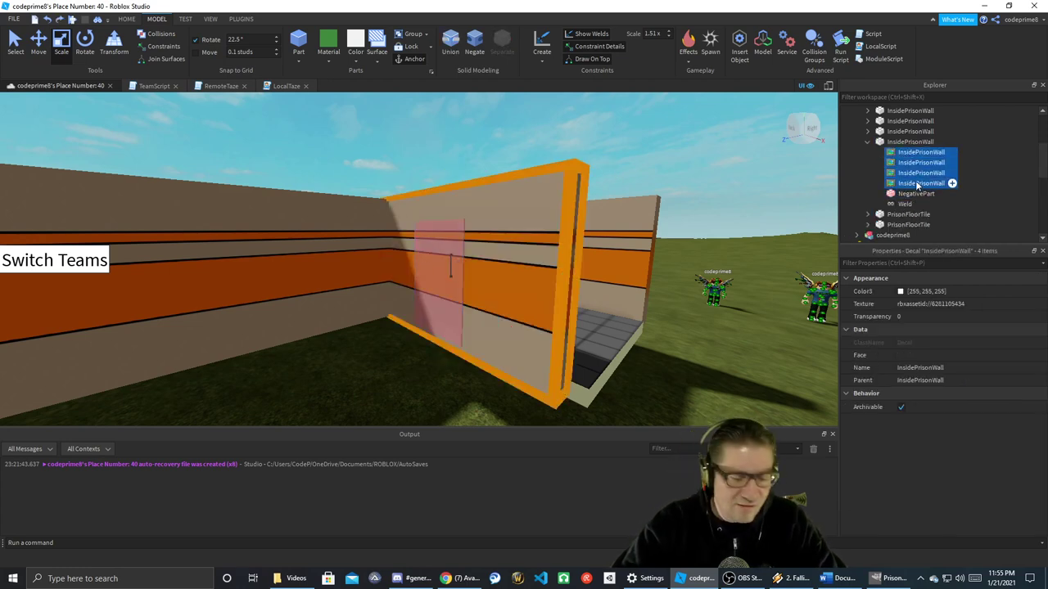
- Union the NegativePart with its InsidePrisonWall again and paste the four striped wall decals into the Union
{"action": "left_click", "coordinate": [915, 194]}
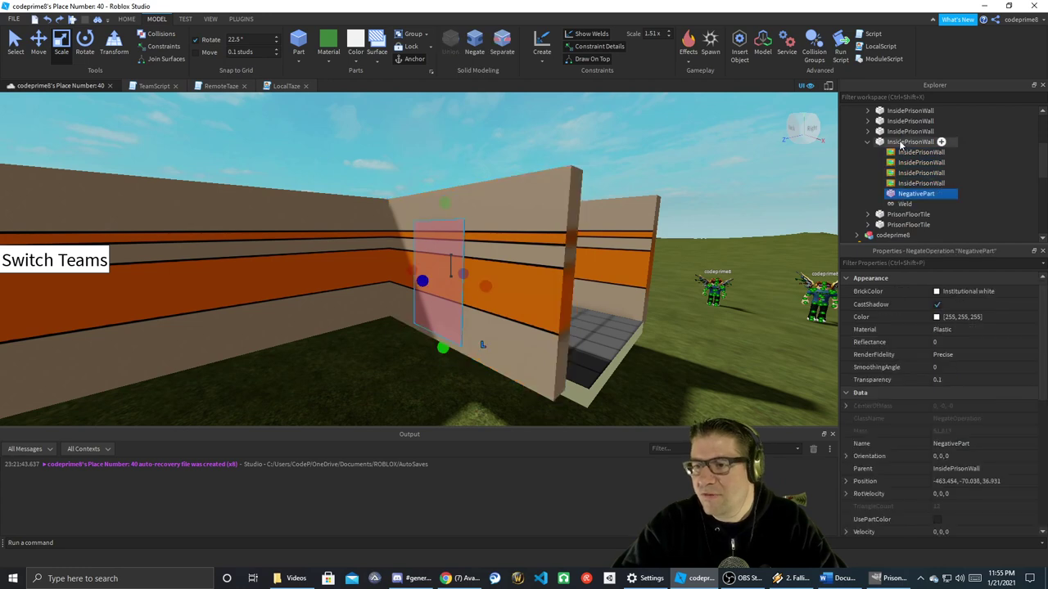
{"action": "left_click", "coordinate": [916, 142], "text": "ctrl"}
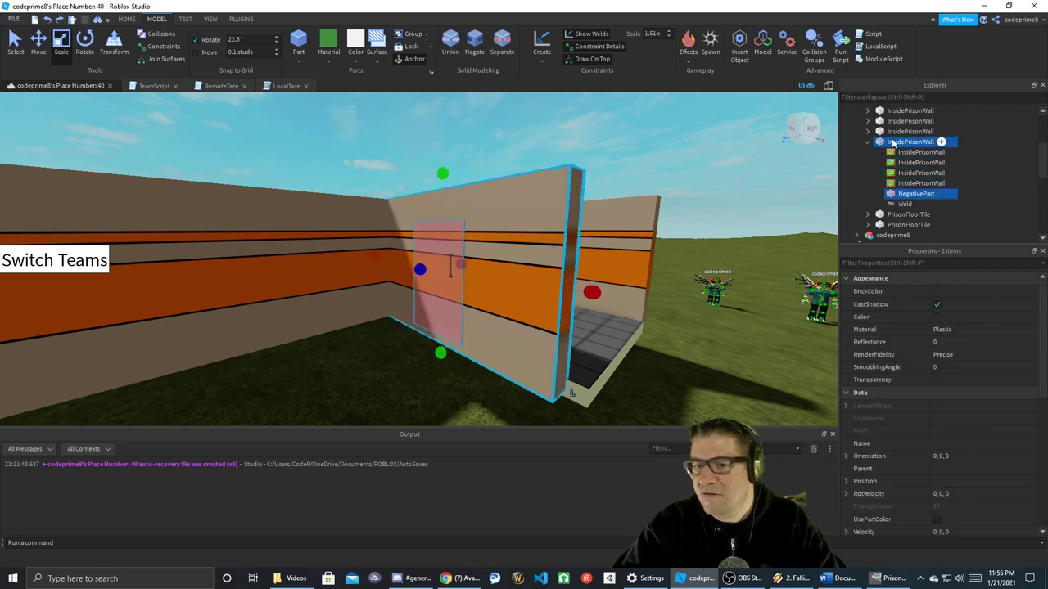
{"action": "left_click", "coordinate": [451, 43]}
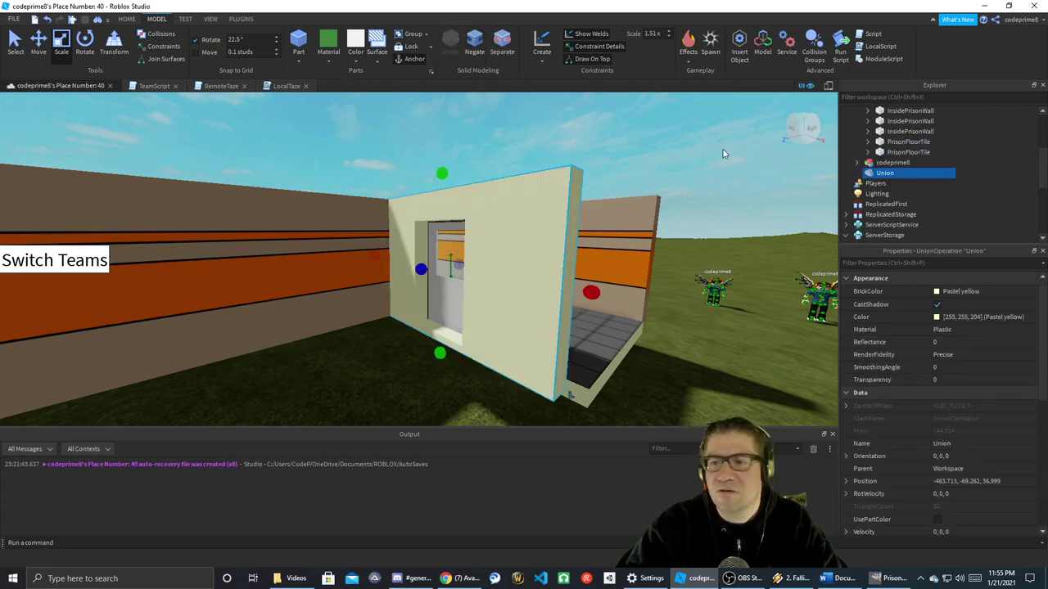
{"action": "right_click", "coordinate": [889, 175]}
{"action": "left_click", "coordinate": [920, 201]}
{"action": "right_click_drag", "start_coordinate": [679, 221], "coordinate": [677, 240]}
{"action": "key", "text": "d"}
{"action": "key", "text": "d"}
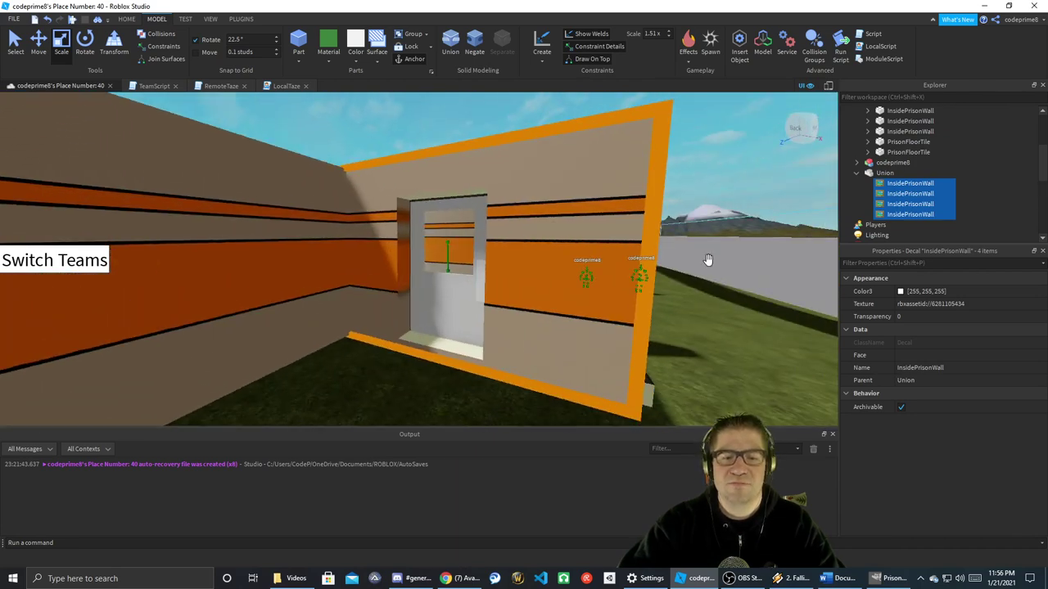
- Try to move the Door1 model back into the wall's doorway opening
{"action": "left_click", "coordinate": [737, 299]}
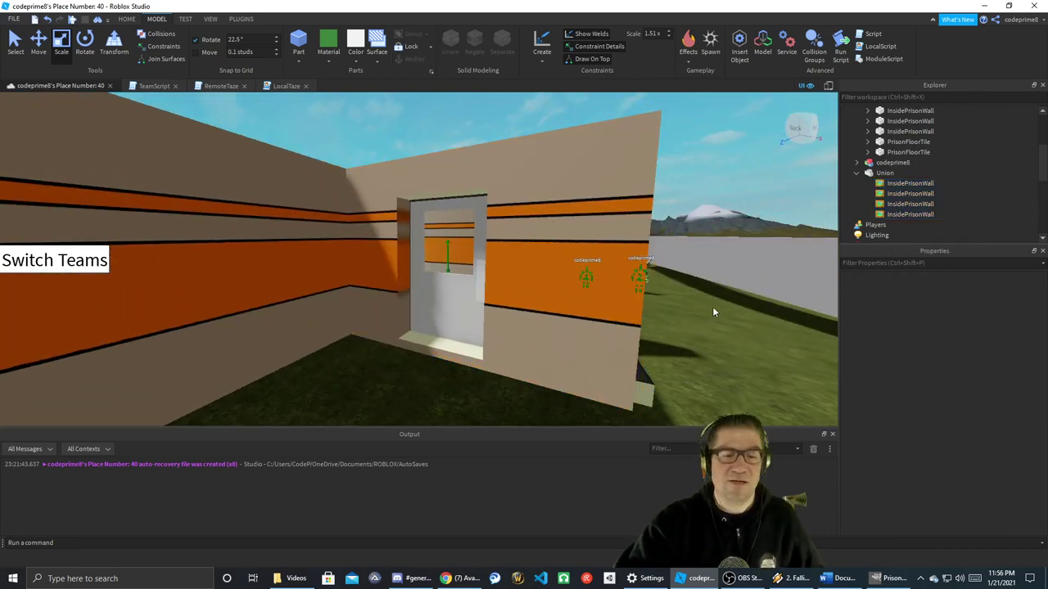
{"action": "right_click_drag", "start_coordinate": [591, 308], "coordinate": [591, 308]}
{"action": "mouse_move", "coordinate": [463, 311]}
{"action": "right_mouse_down"}
{"action": "mouse_move", "coordinate": [398, 311]}
{"action": "mouse_move", "coordinate": [464, 312]}
{"action": "mouse_move", "coordinate": [452, 296]}
{"action": "right_mouse_up"}
{"action": "key", "text": "w"}
{"action": "key", "text": "d"}
{"action": "key", "text": "s"}
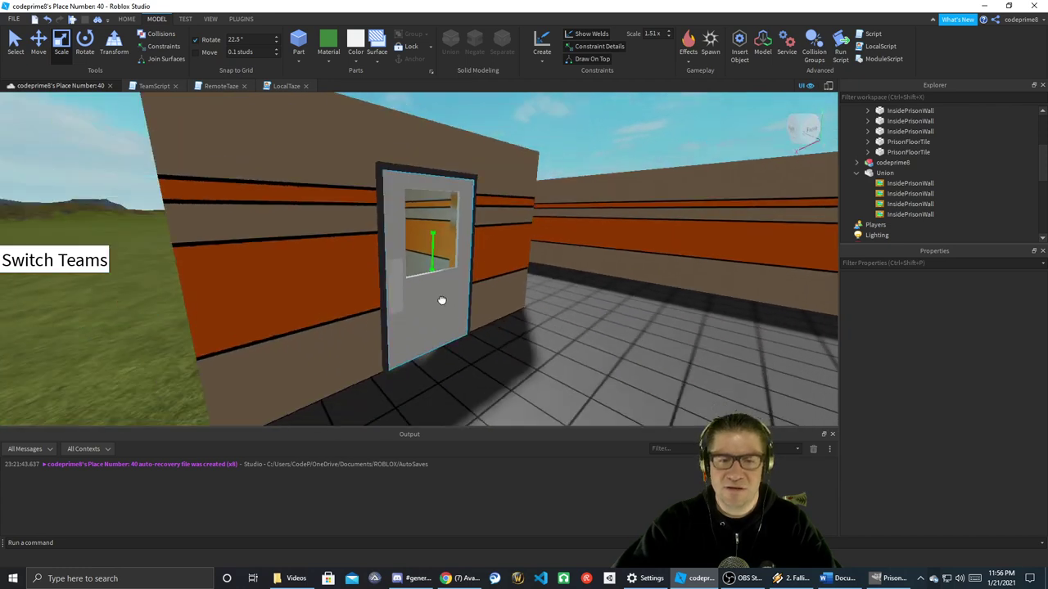
{"action": "left_click", "coordinate": [442, 298]}
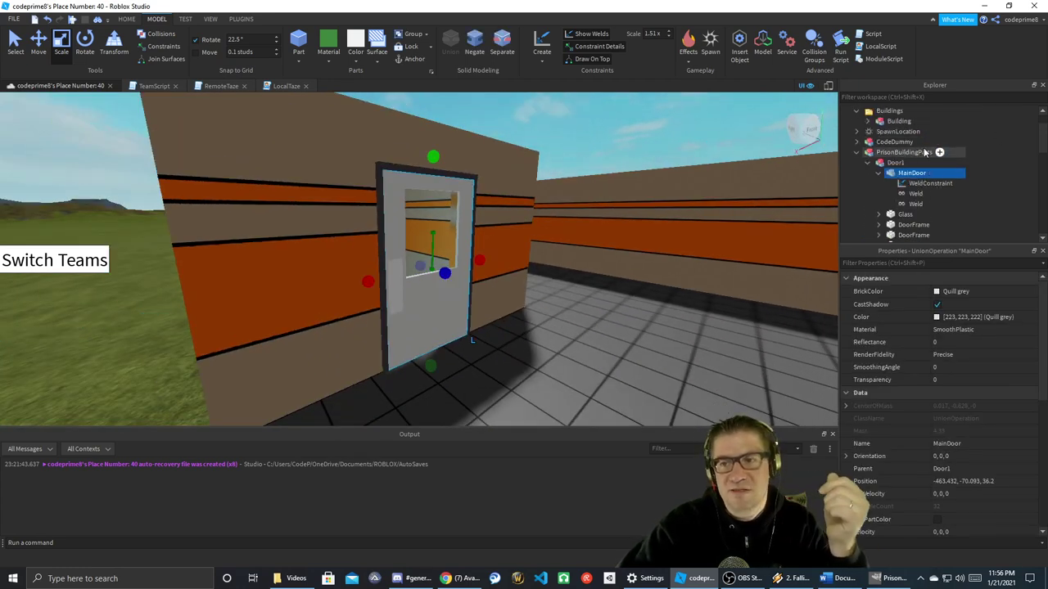
{"action": "left_click", "coordinate": [896, 162]}
{"action": "left_click", "coordinate": [61, 39]}
{"action": "key", "text": "ctrl+2"}
{"action": "mouse_move", "coordinate": [469, 279]}
{"action": "left_mouse_down"}
{"action": "mouse_move", "coordinate": [453, 274]}
{"action": "mouse_move", "coordinate": [458, 282]}
{"action": "left_mouse_up"}
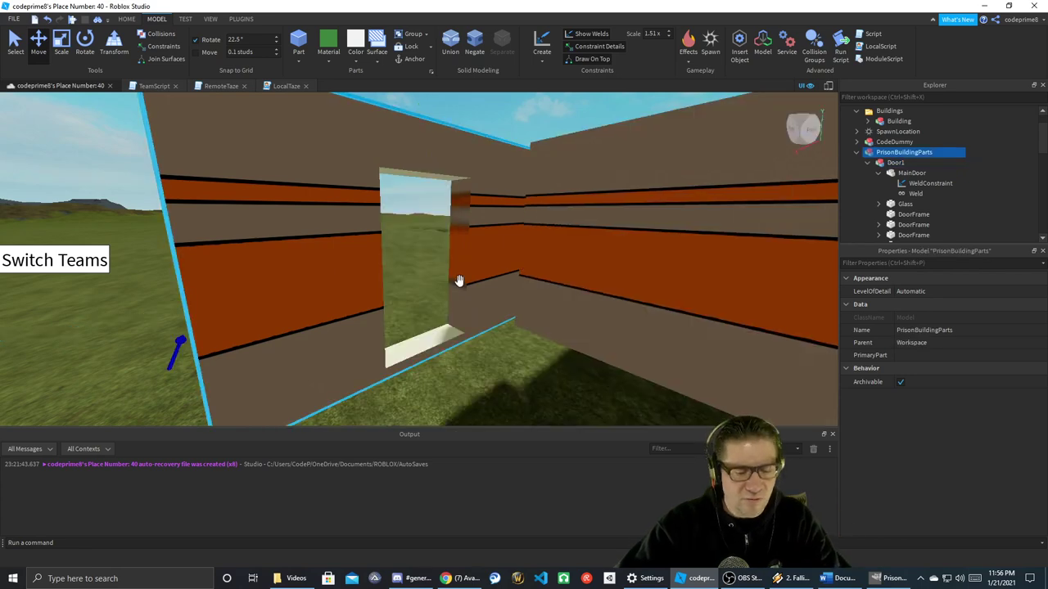
{"action": "key", "text": "ctrl+z"}
- Examine how the door sits against the wall opening from the front and the side
{"action": "key", "text": "d"}
{"action": "right_click_drag", "start_coordinate": [479, 256], "coordinate": [478, 255]}
{"action": "key", "text": "w"}
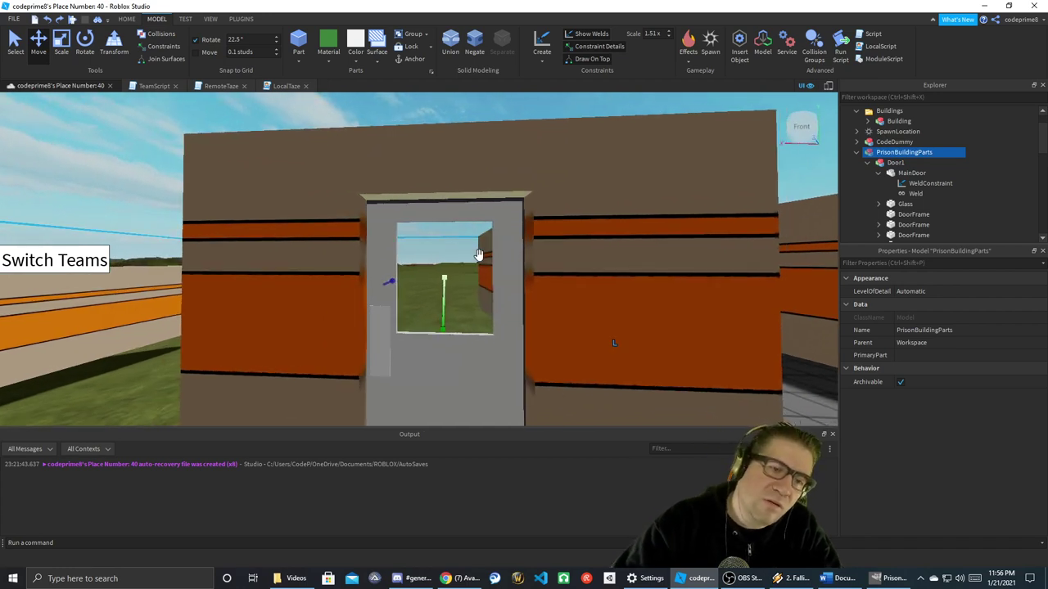
{"action": "key", "text": "a"}
{"action": "right_click_drag", "start_coordinate": [389, 281], "coordinate": [389, 281]}
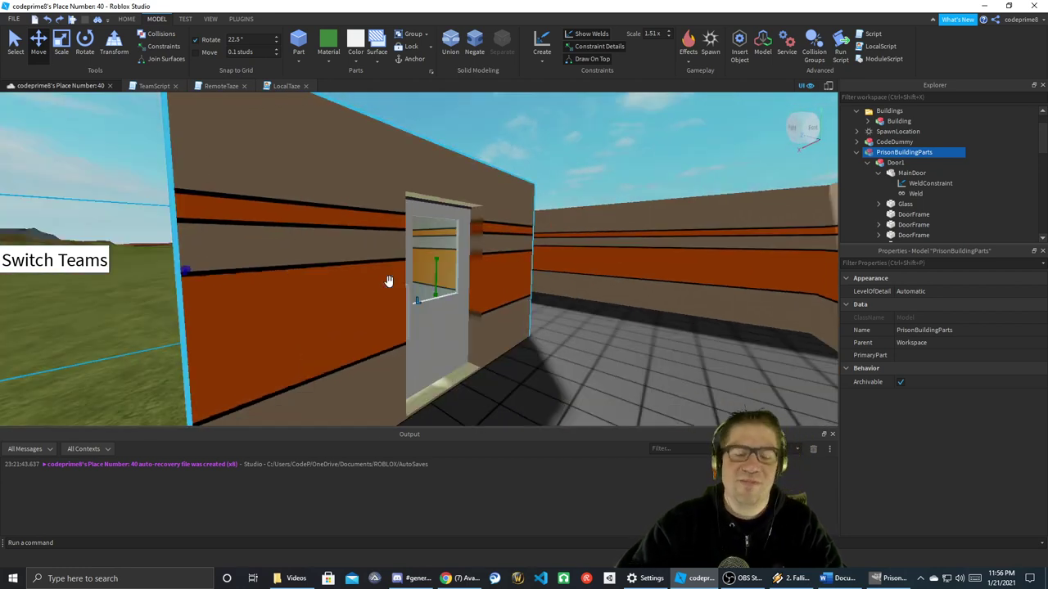
{"action": "left_click", "coordinate": [481, 279]}
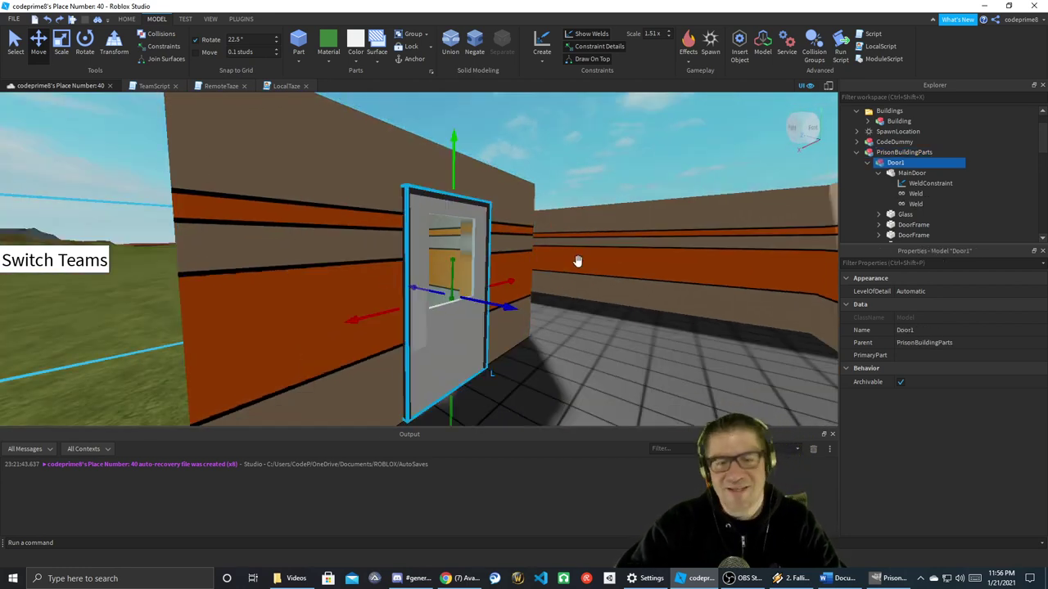
{"action": "left_click", "coordinate": [589, 159]}
{"action": "right_click_drag", "start_coordinate": [526, 246], "coordinate": [520, 241]}
{"action": "key", "text": "d"}
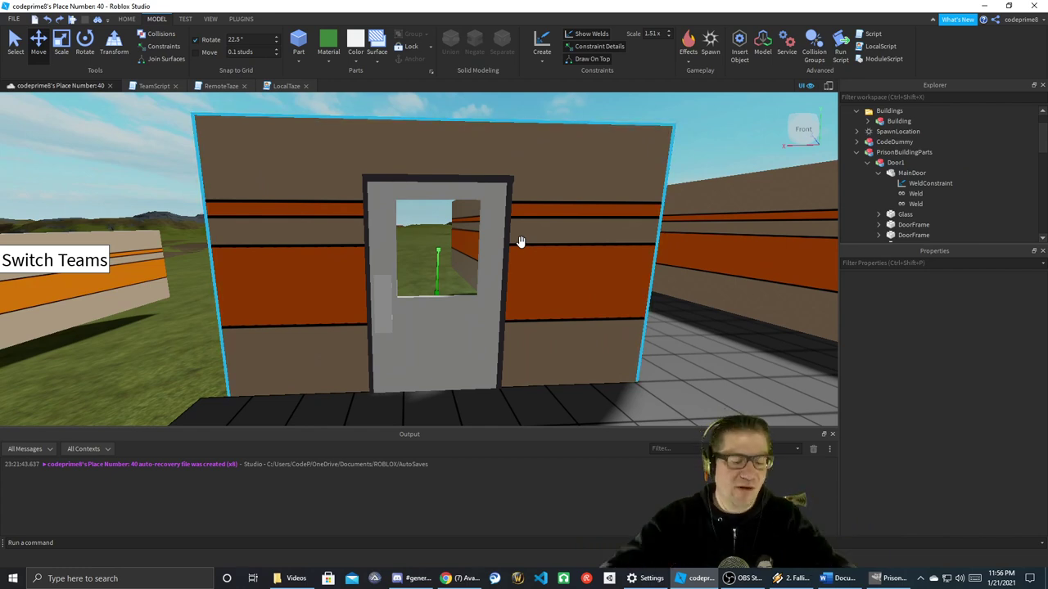
- Undo the decal paste and wall union, and turn the NegativePart back into a solid Part
{"action": "key", "text": "ctrl+z"}
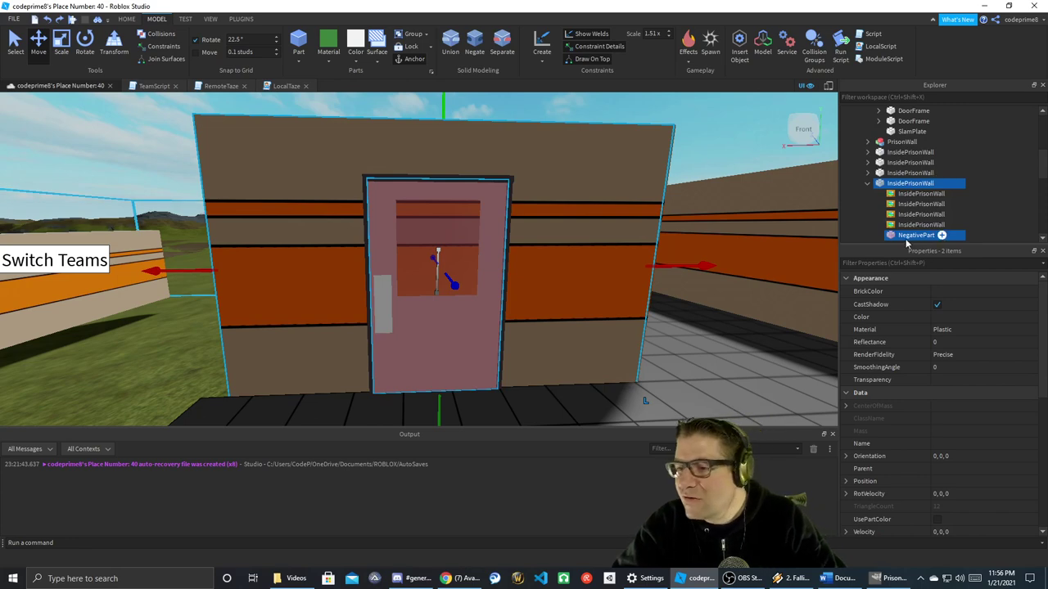
{"action": "left_click", "coordinate": [904, 236]}
{"action": "right_click_drag", "start_coordinate": [472, 241], "coordinate": [423, 253]}
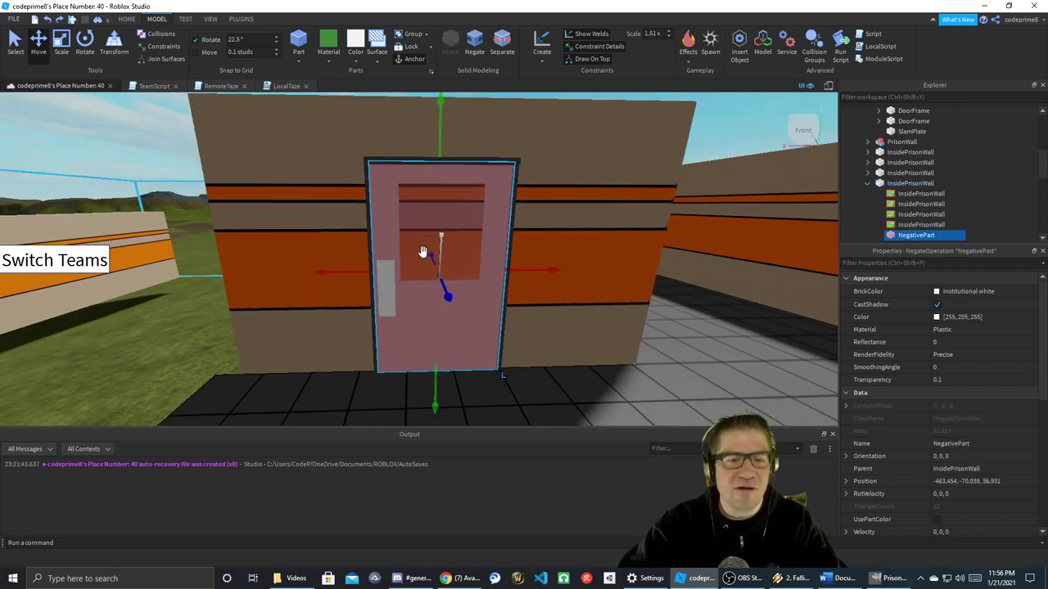
{"action": "scroll", "coordinate": [423, 252], "scroll_direction": "up", "scroll_amount": 4}
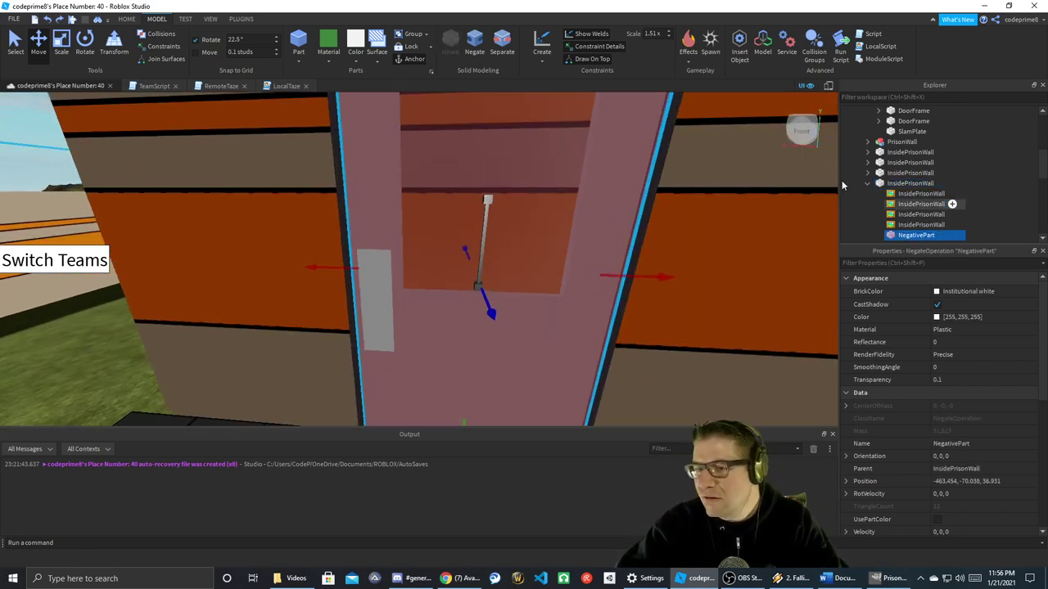
{"action": "left_click", "coordinate": [475, 41]}
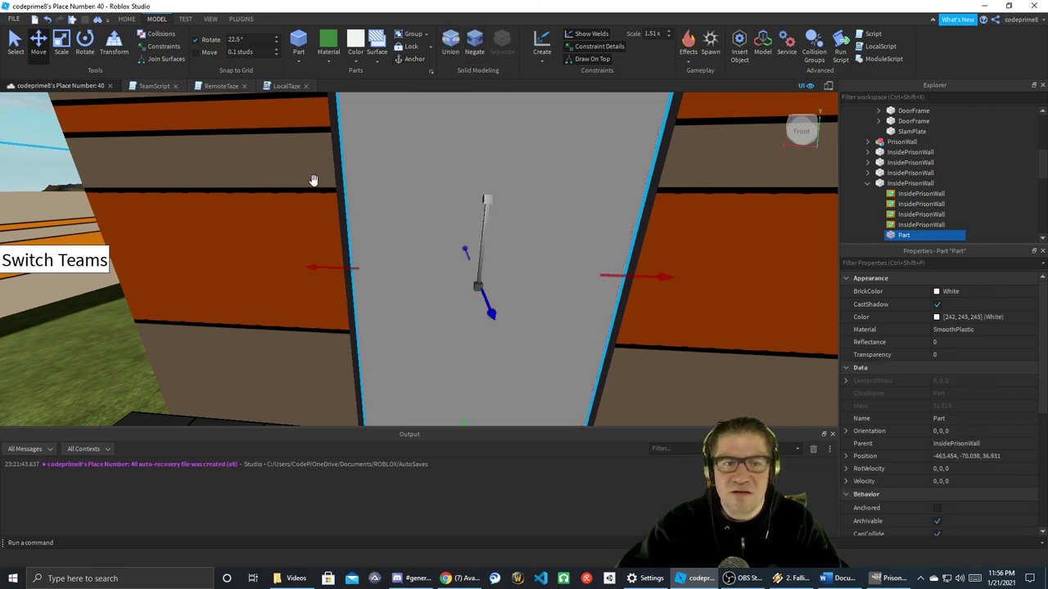
- Scale the white Part's two vertical sides so its width matches the frame of the Door1 model
{"action": "left_click", "coordinate": [61, 41]}
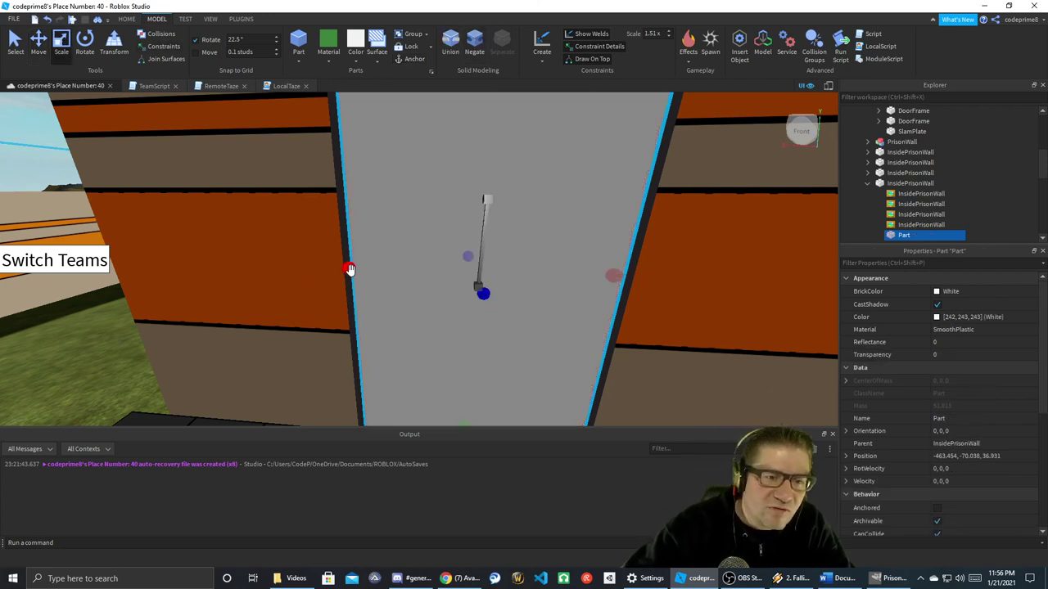
{"action": "left_click_drag", "start_coordinate": [348, 269], "coordinate": [346, 271]}
{"action": "scroll", "coordinate": [347, 270], "scroll_direction": "up", "scroll_amount": 6}
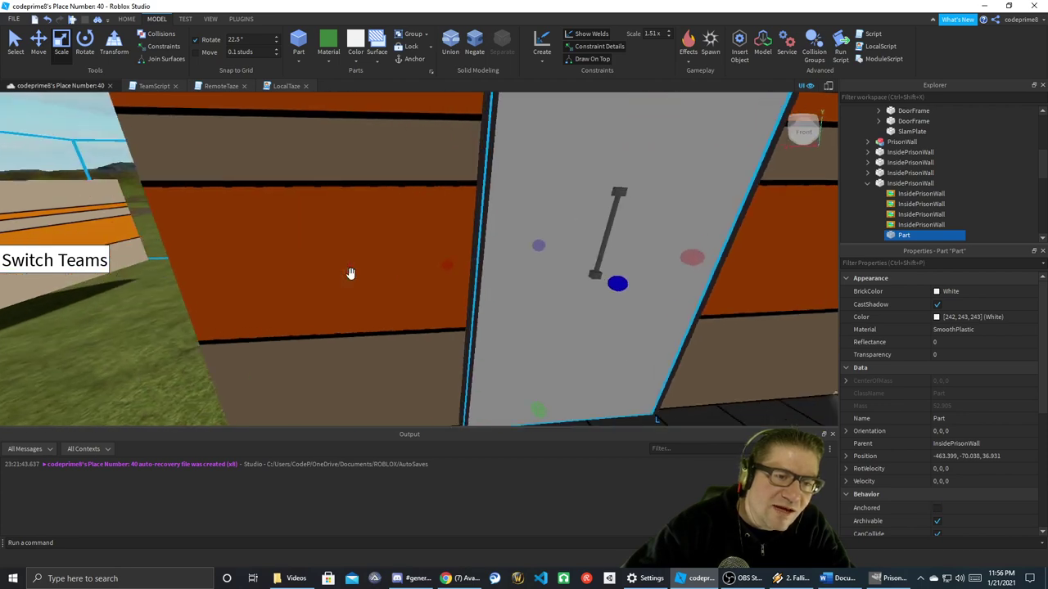
{"action": "right_click_drag", "start_coordinate": [350, 274], "coordinate": [351, 273]}
{"action": "key", "text": "d"}
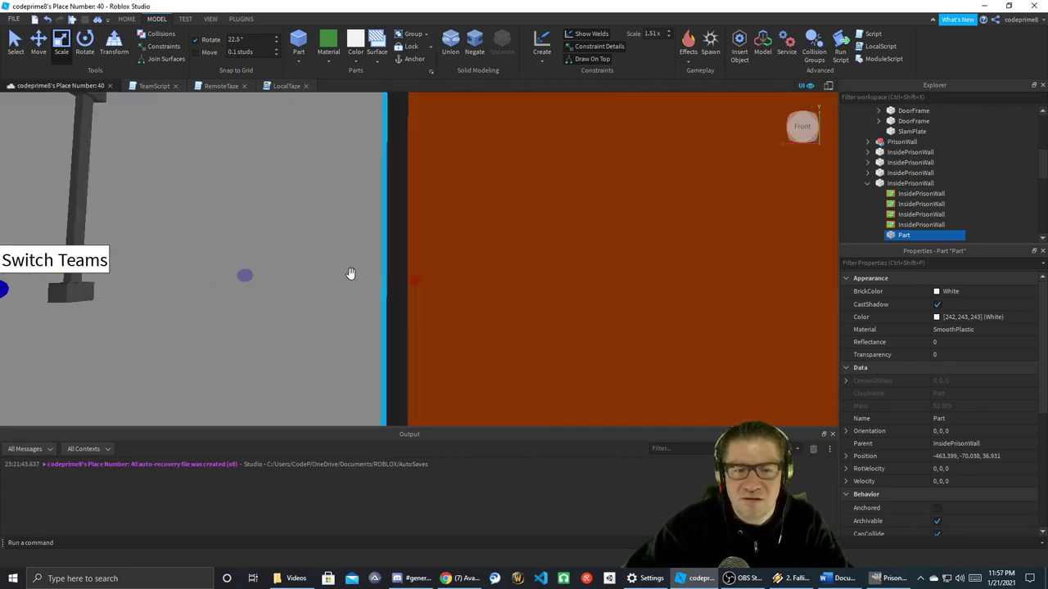
{"action": "scroll", "coordinate": [349, 273], "scroll_direction": "down", "scroll_amount": 3}
{"action": "scroll", "coordinate": [349, 273], "scroll_direction": "up", "scroll_amount": 2}
{"action": "right_click_drag", "start_coordinate": [397, 280], "coordinate": [397, 280]}
{"action": "left_click_drag", "start_coordinate": [425, 268], "coordinate": [429, 271]}
{"action": "key", "text": "a"}
{"action": "right_click", "coordinate": [337, 265]}
{"action": "left_click_drag", "start_coordinate": [304, 266], "coordinate": [300, 267]}
- Scale the Part's upper and lower edges so its height fits the door frame down to the floor tiles
{"action": "right_click_drag", "start_coordinate": [442, 251], "coordinate": [442, 250]}
{"action": "key", "text": "e"}
{"action": "left_click_drag", "start_coordinate": [470, 243], "coordinate": [470, 239]}
{"action": "right_click_drag", "start_coordinate": [468, 272], "coordinate": [468, 273]}
{"action": "key", "text": "w"}
{"action": "key", "text": "s"}
{"action": "key", "text": "w"}
{"action": "left_click_drag", "start_coordinate": [366, 319], "coordinate": [368, 316]}
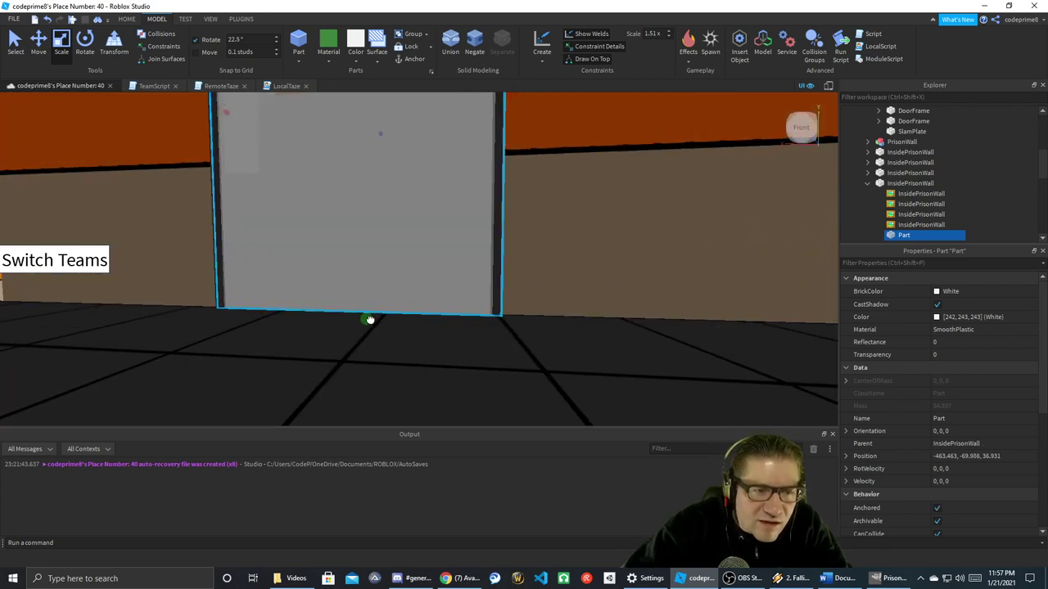
- Negate the resized Part and copy the four striped decals of its parent InsidePrisonWall
{"action": "right_click_drag", "start_coordinate": [394, 291], "coordinate": [393, 292]}
{"action": "key", "text": "a"}
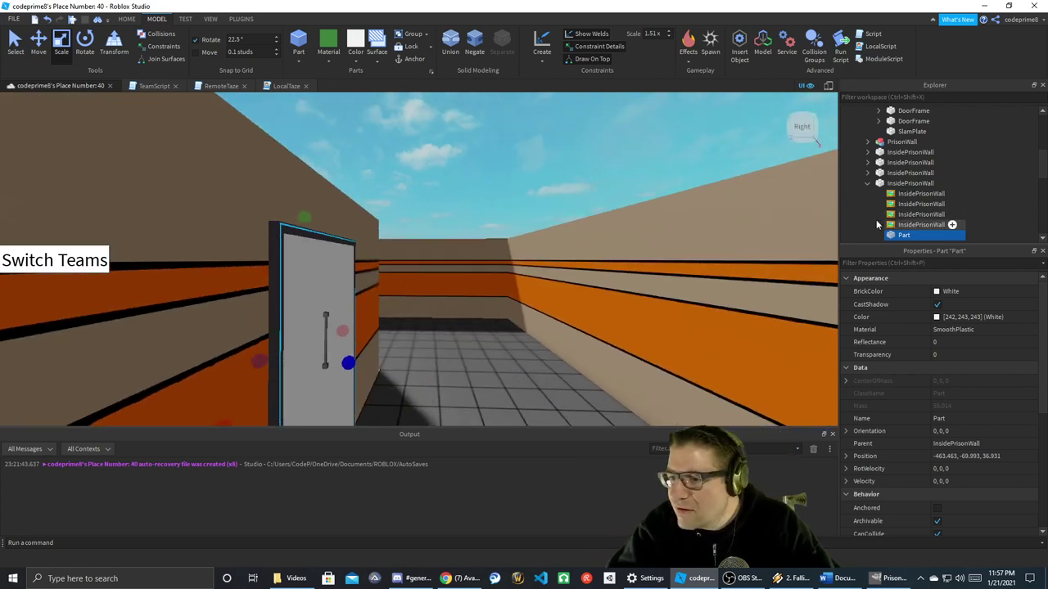
{"action": "left_click", "coordinate": [475, 42]}
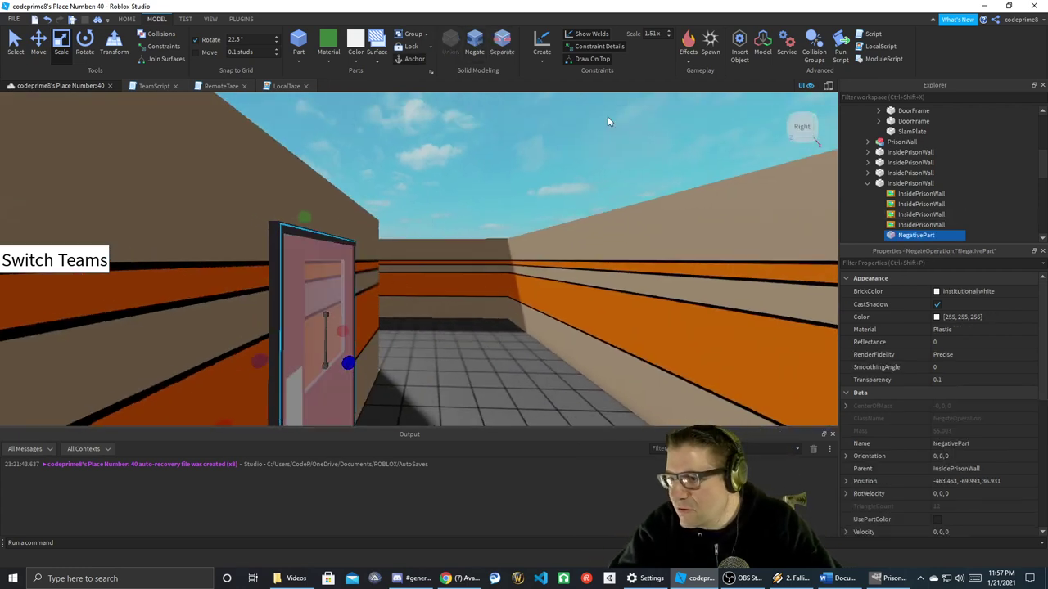
{"action": "left_click", "coordinate": [905, 183], "text": "ctrl"}
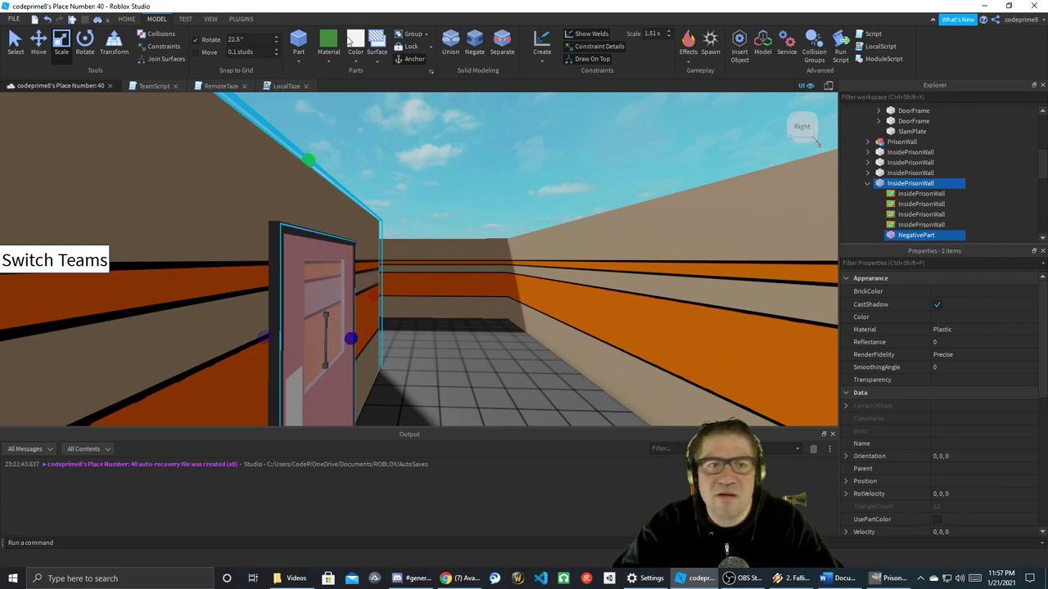
{"action": "left_click", "coordinate": [923, 194]}
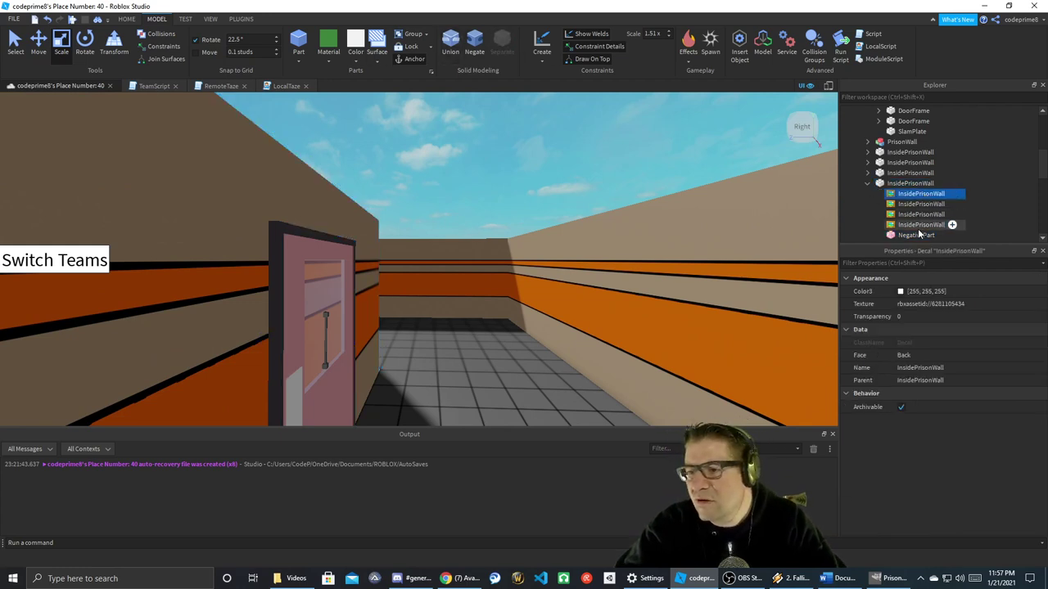
{"action": "left_click", "coordinate": [921, 225], "text": "shift"}
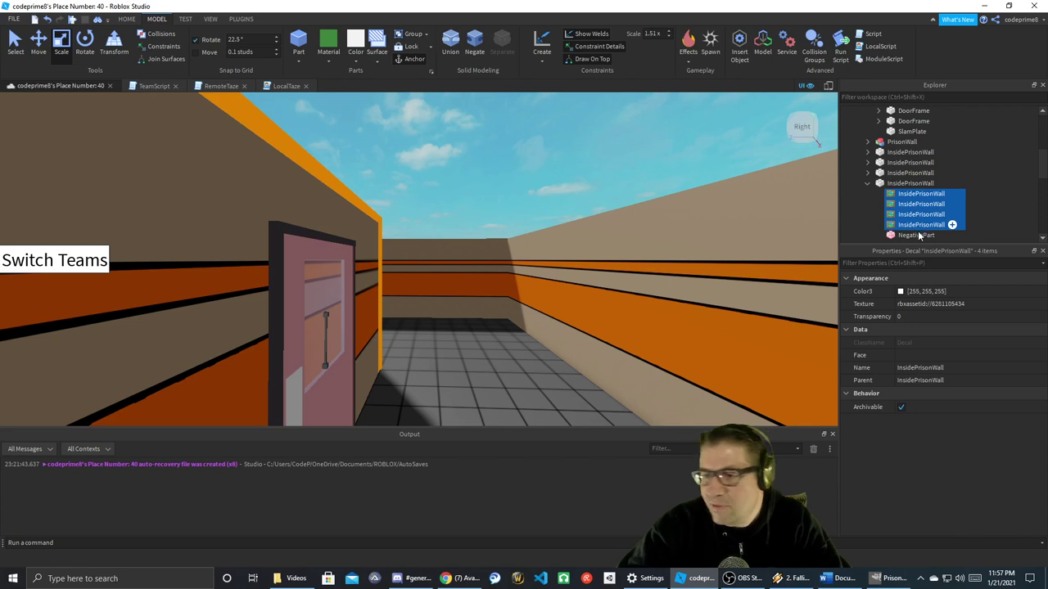
- Union the NegativePart with its InsidePrisonWall and paste the four copied decals into the resulting Union
{"action": "left_click", "coordinate": [916, 235]}
{"action": "left_click", "coordinate": [909, 184], "text": "ctrl"}
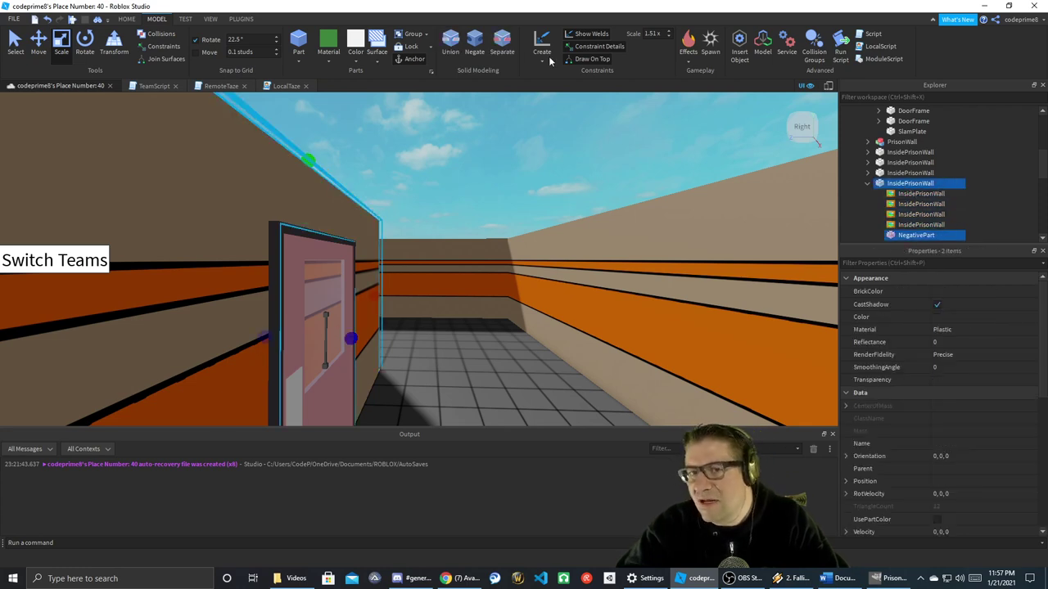
{"action": "left_click", "coordinate": [451, 42]}
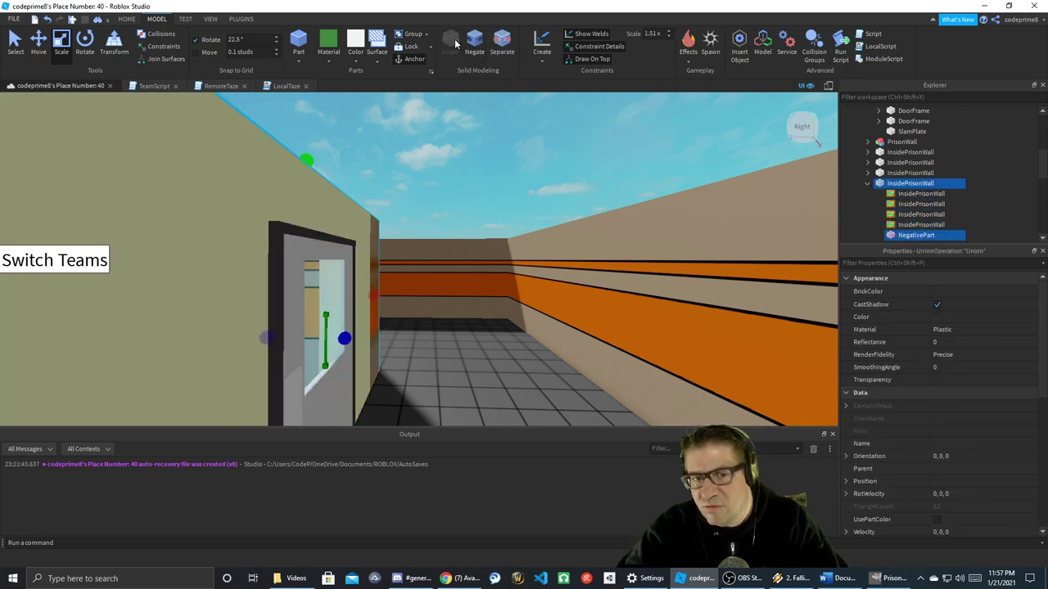
{"action": "right_click", "coordinate": [887, 219]}
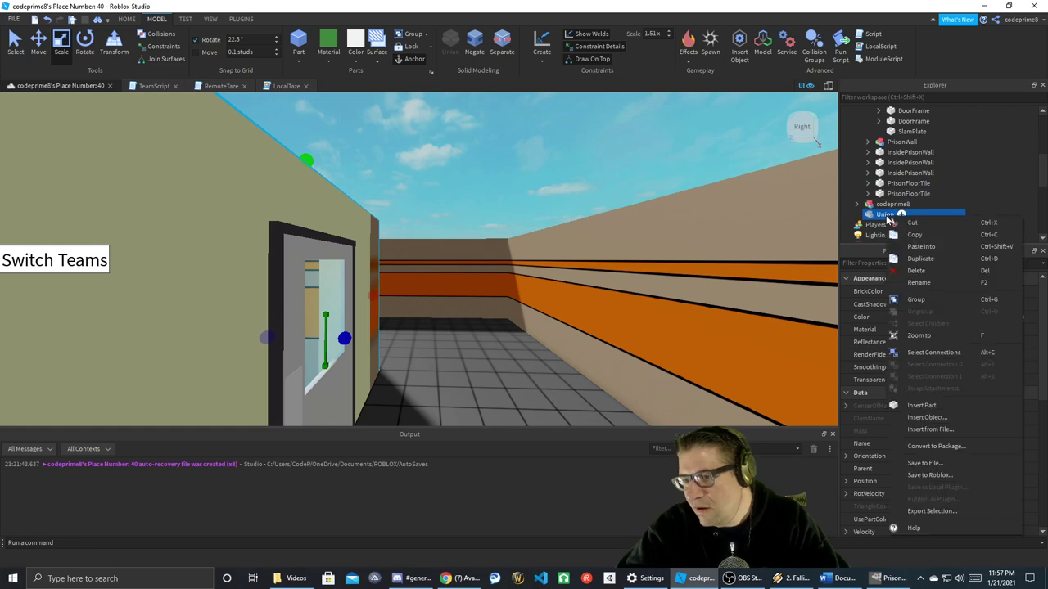
{"action": "left_click", "coordinate": [921, 247]}
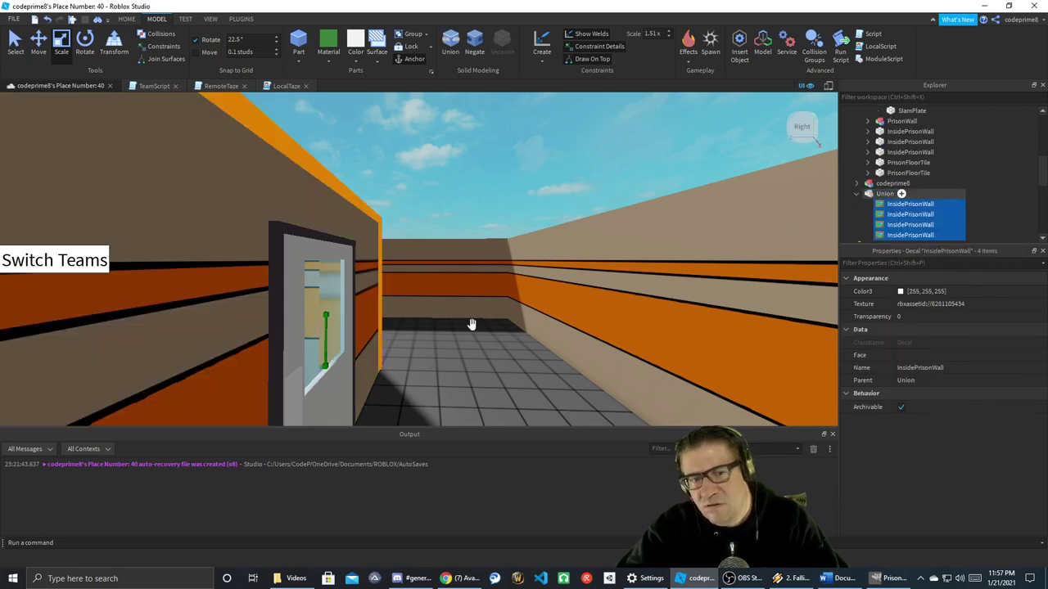
{"action": "key", "text": "f"}
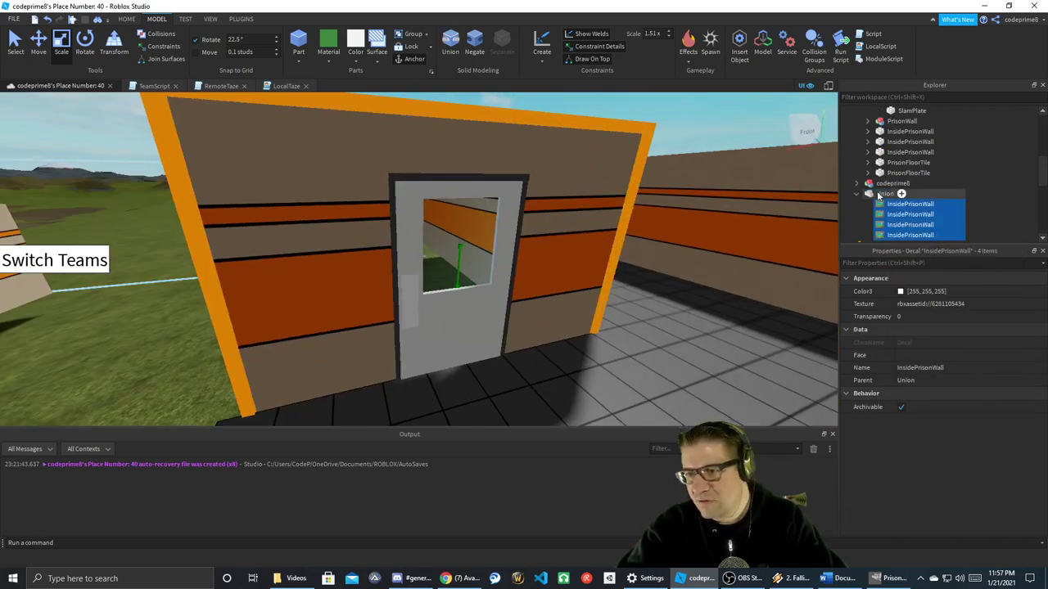
- Select the Door1 model and move it back into the wall's doorway opening, adjusting its depth and height
{"action": "left_click", "coordinate": [870, 194]}
{"action": "scroll", "coordinate": [893, 152], "scroll_direction": "up", "scroll_amount": 5}
{"action": "left_click", "coordinate": [894, 176]}
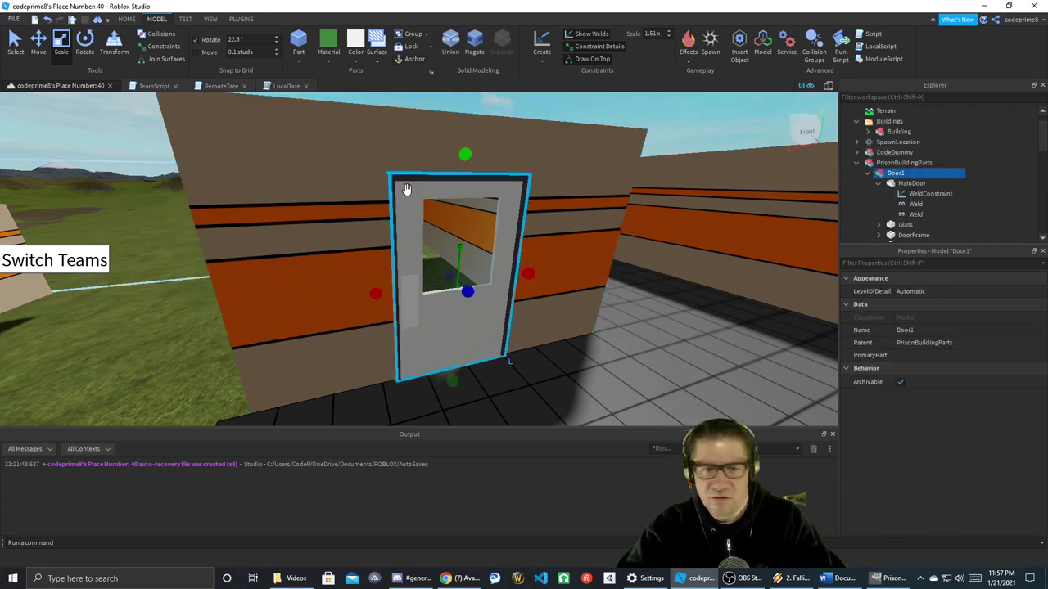
{"action": "left_click", "coordinate": [38, 41]}
{"action": "left_click_drag", "start_coordinate": [491, 291], "coordinate": [475, 298]}
{"action": "right_click_drag", "start_coordinate": [652, 275], "coordinate": [652, 276]}
{"action": "left_click_drag", "start_coordinate": [488, 139], "coordinate": [488, 139]}
- Inspect how Door1 sits in the opening at the threshold and select the Union wall
{"action": "scroll", "coordinate": [643, 371], "scroll_direction": "up", "scroll_amount": 10}
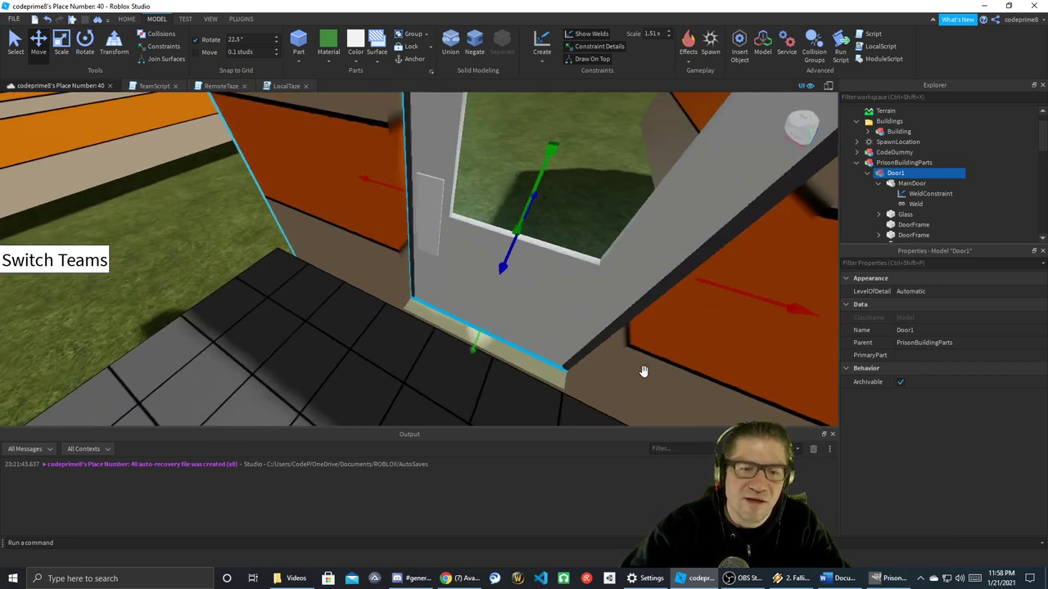
{"action": "right_click_drag", "start_coordinate": [644, 371], "coordinate": [645, 374]}
{"action": "scroll", "coordinate": [643, 371], "scroll_direction": "down", "scroll_amount": 5}
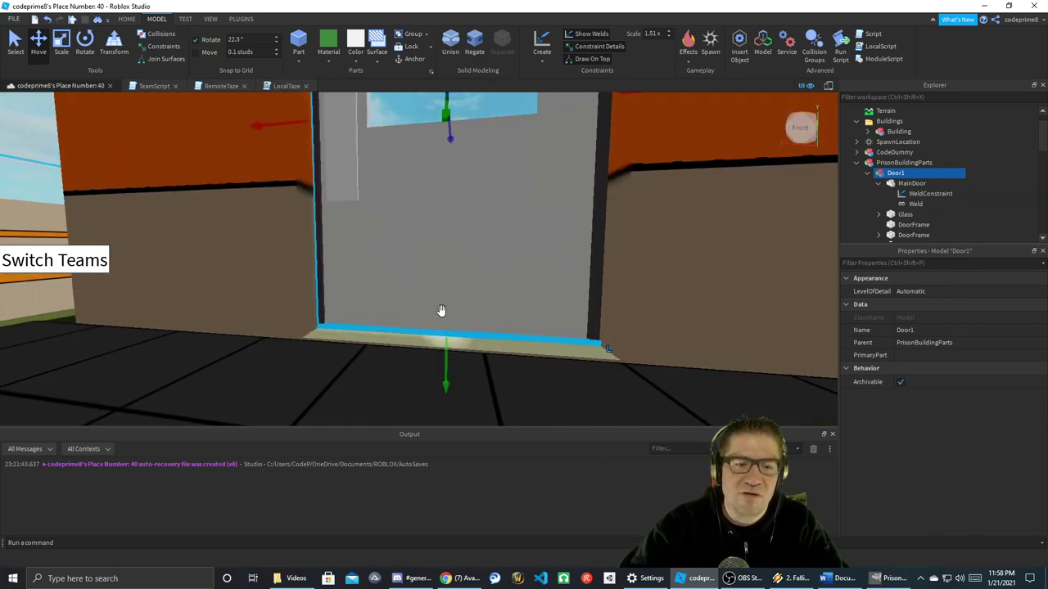
{"action": "left_click", "coordinate": [328, 346]}
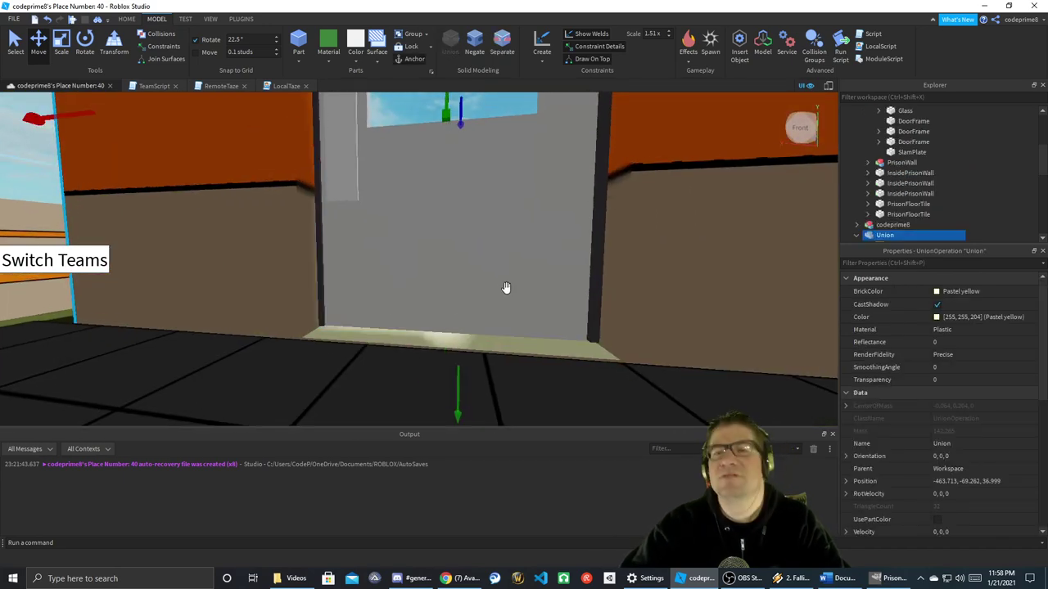
{"action": "right_click_drag", "start_coordinate": [508, 288], "coordinate": [508, 286]}
{"action": "key", "text": "alt+Tab"}
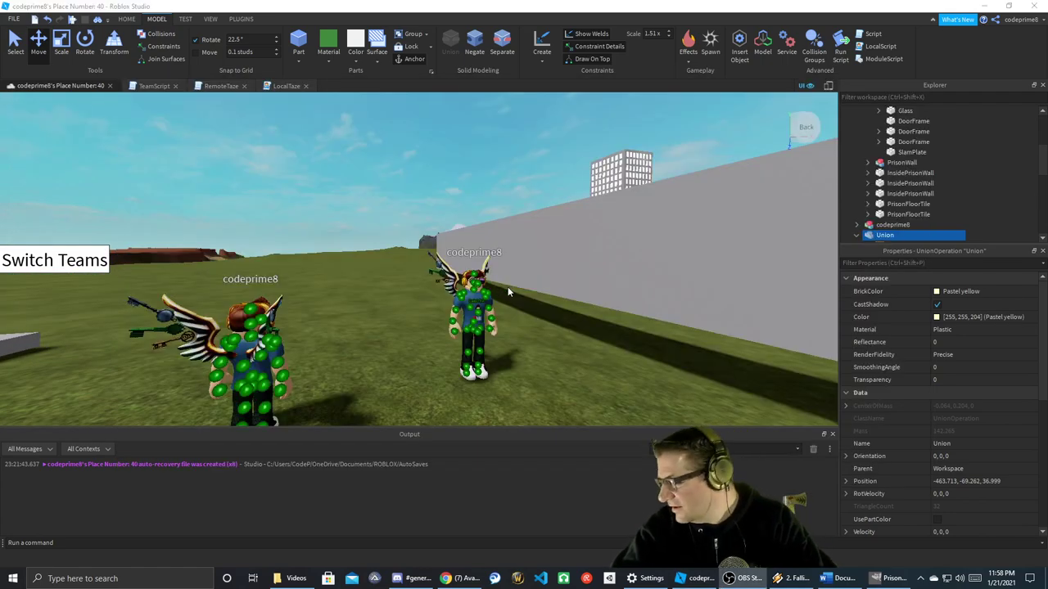
{"action": "key", "text": "alt+Tab"}
{"action": "right_click_drag", "start_coordinate": [493, 266], "coordinate": [493, 266]}
{"action": "key", "text": "w"}
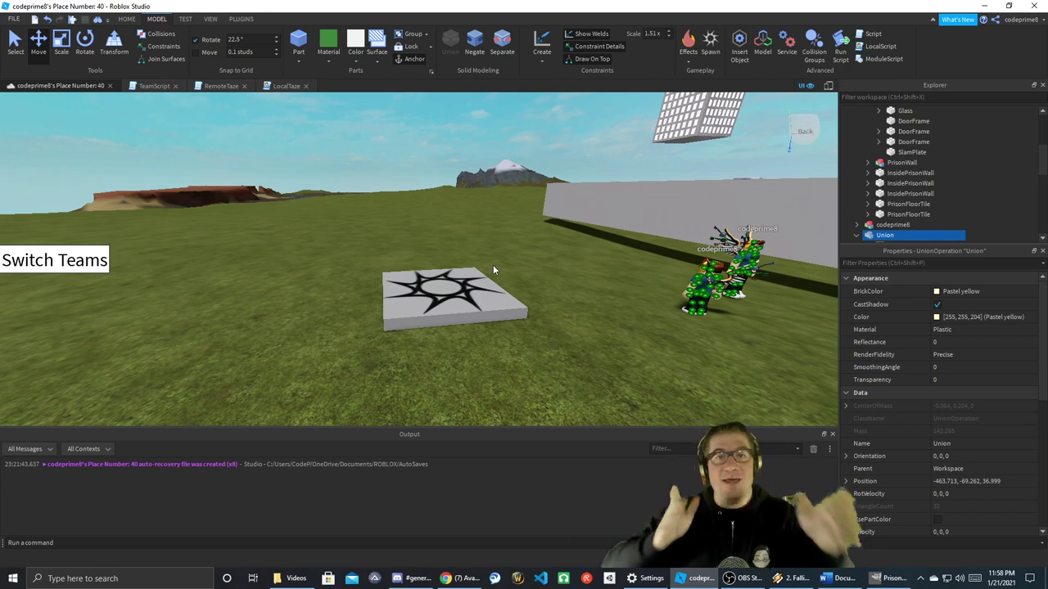